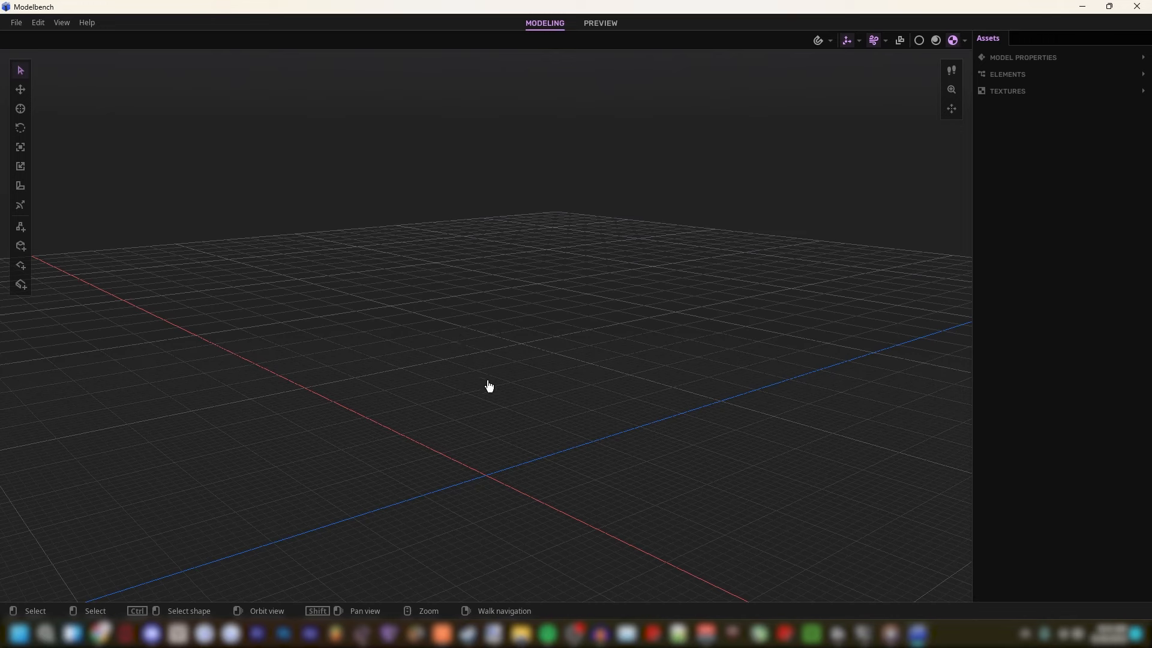
# Step: Add a new part at the model's origin
pyautogui.moveTo(446, 415)
pyautogui.mouseDown(button='middle')
pyautogui.moveTo(427, 449)
pyautogui.moveTo(447, 412)
pyautogui.mouseUp(button='middle')
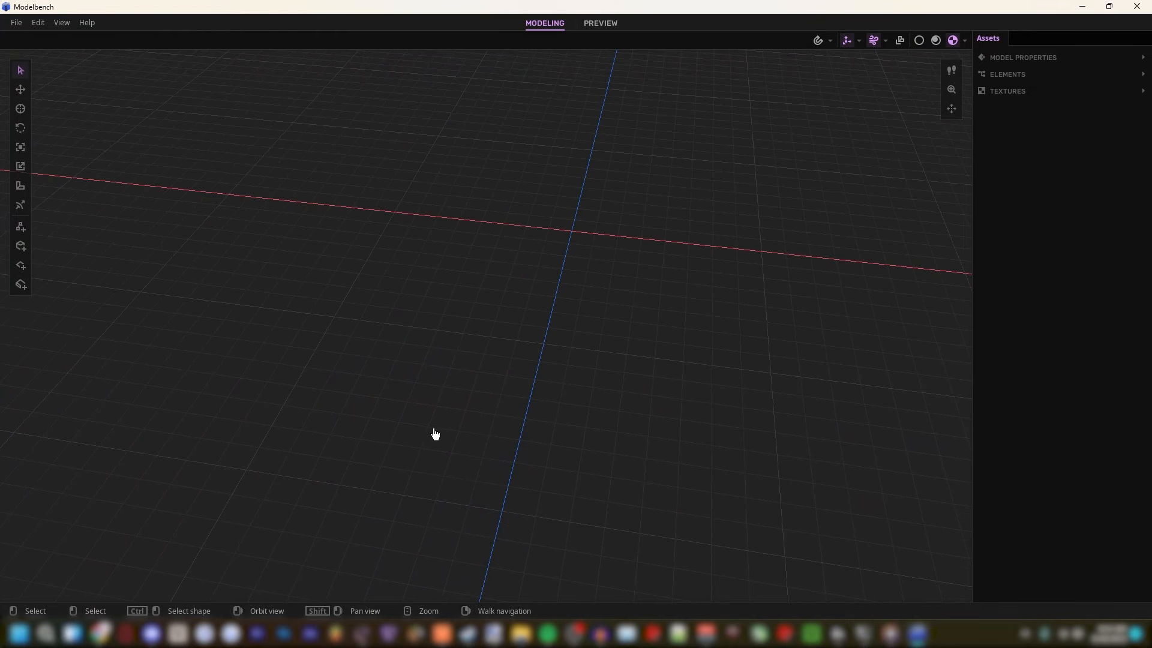
pyautogui.moveTo(435, 433); pyautogui.dragTo(552, 350, button='middle')
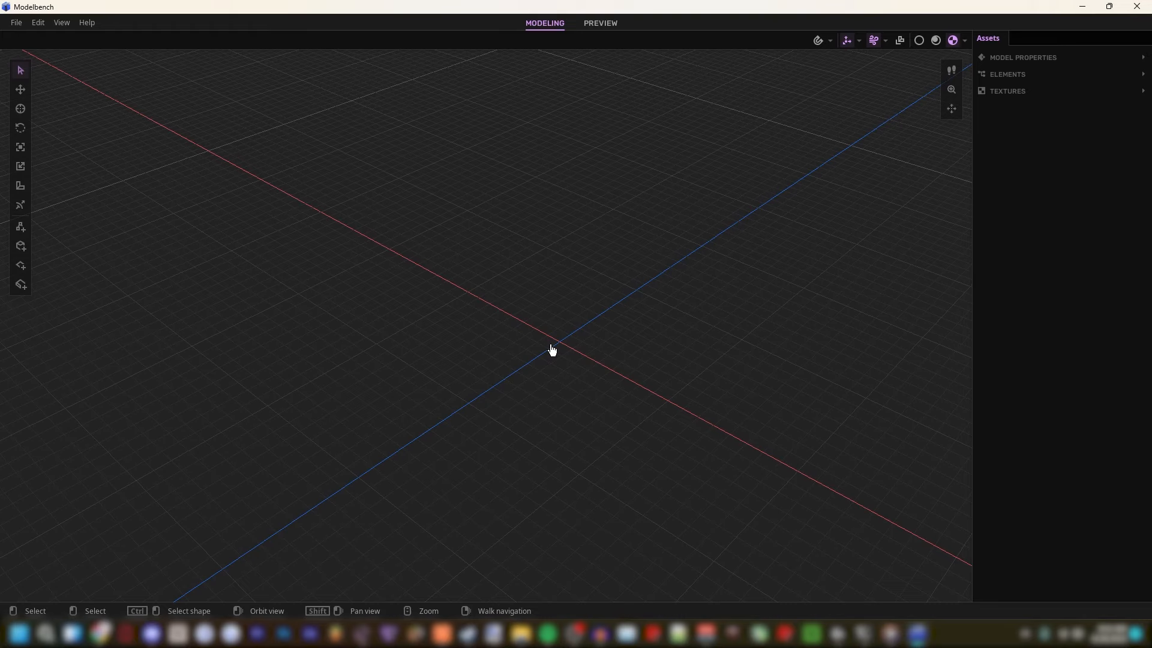
pyautogui.moveTo(552, 350); pyautogui.dragTo(517, 218, button='right')
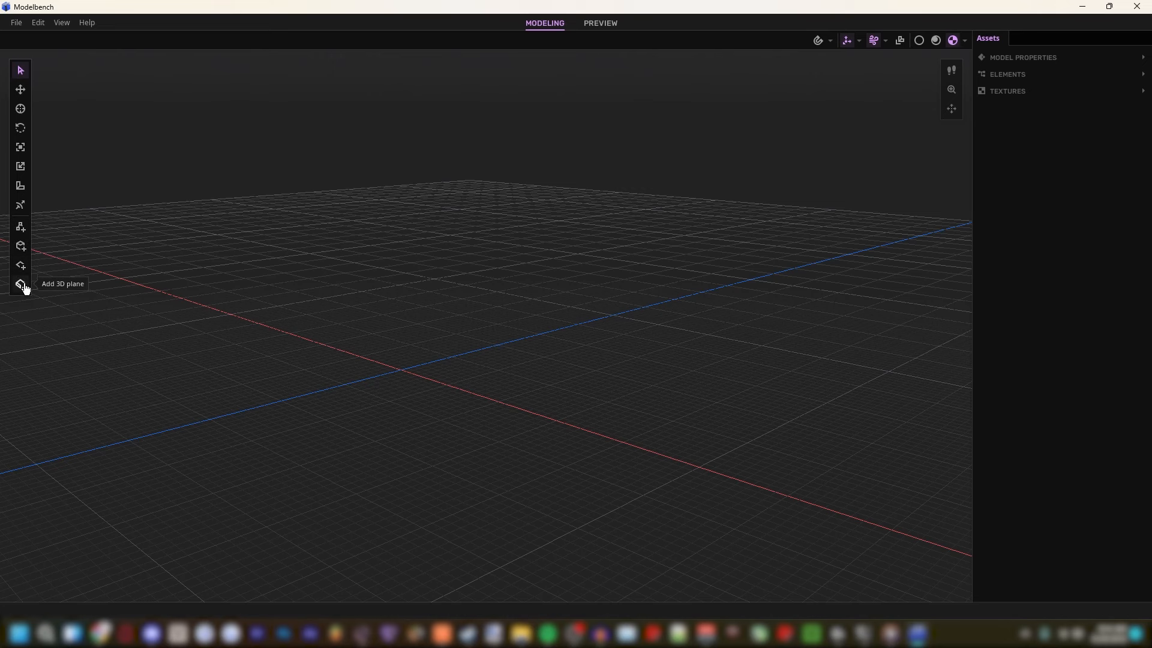
pyautogui.click(21, 227)
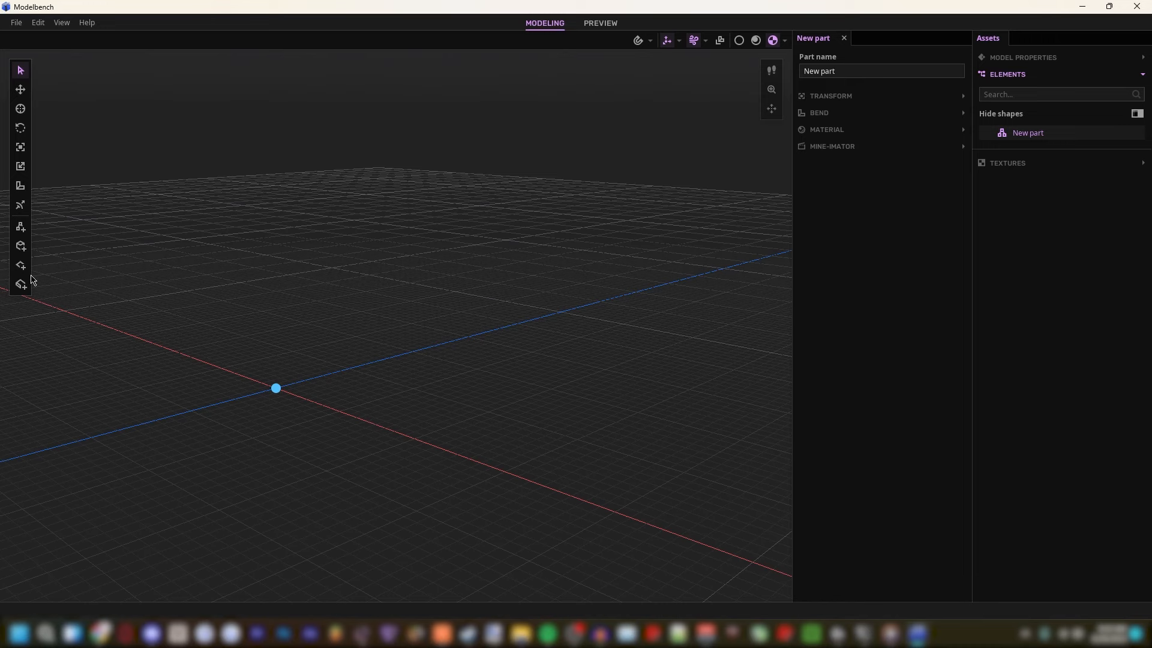
pyautogui.moveTo(198, 277); pyautogui.dragTo(240, 228, button='middle')
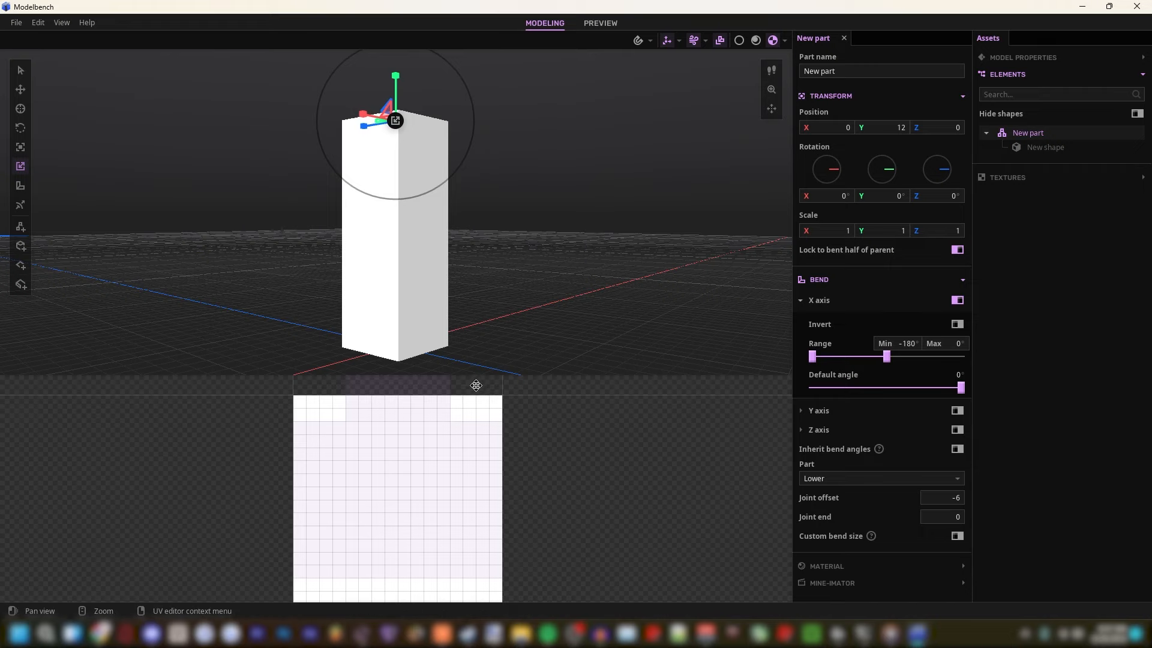
# Step: Enlarge the 3D viewport above the UV editor and set the part's X-axis default bend angle to about -87°
pyautogui.moveTo(475, 379); pyautogui.dragTo(481, 455)
pyautogui.moveTo(460, 378); pyautogui.dragTo(589, 293, button='middle')
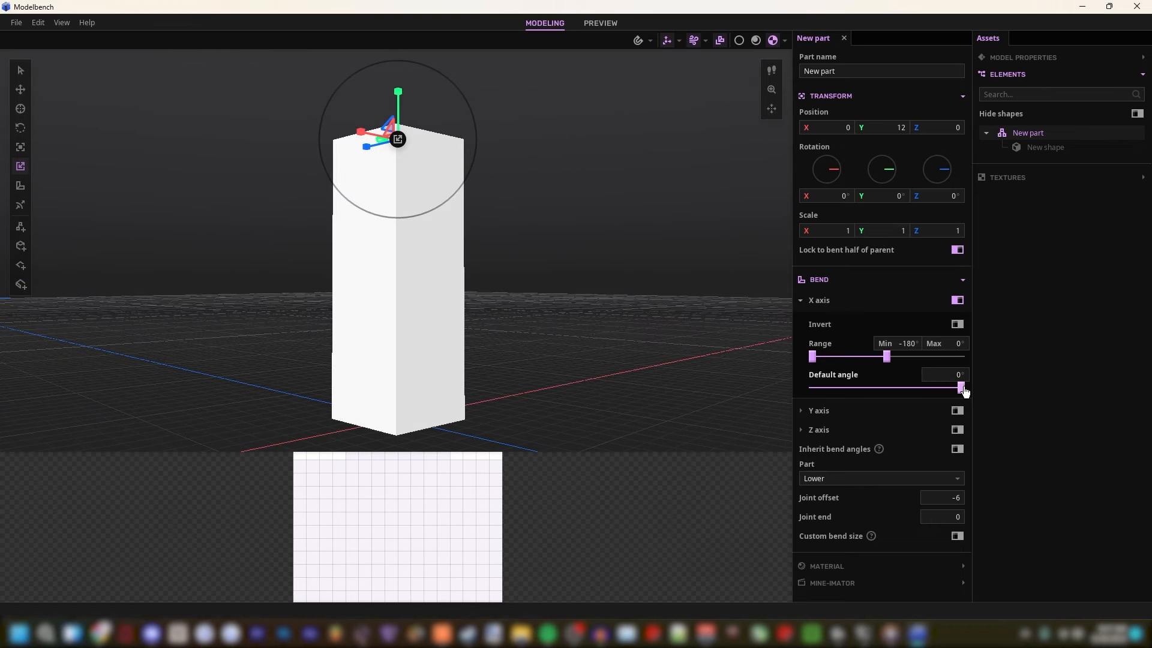
pyautogui.moveTo(960, 387); pyautogui.dragTo(889, 388)
pyautogui.moveTo(633, 343); pyautogui.dragTo(569, 326, button='middle')
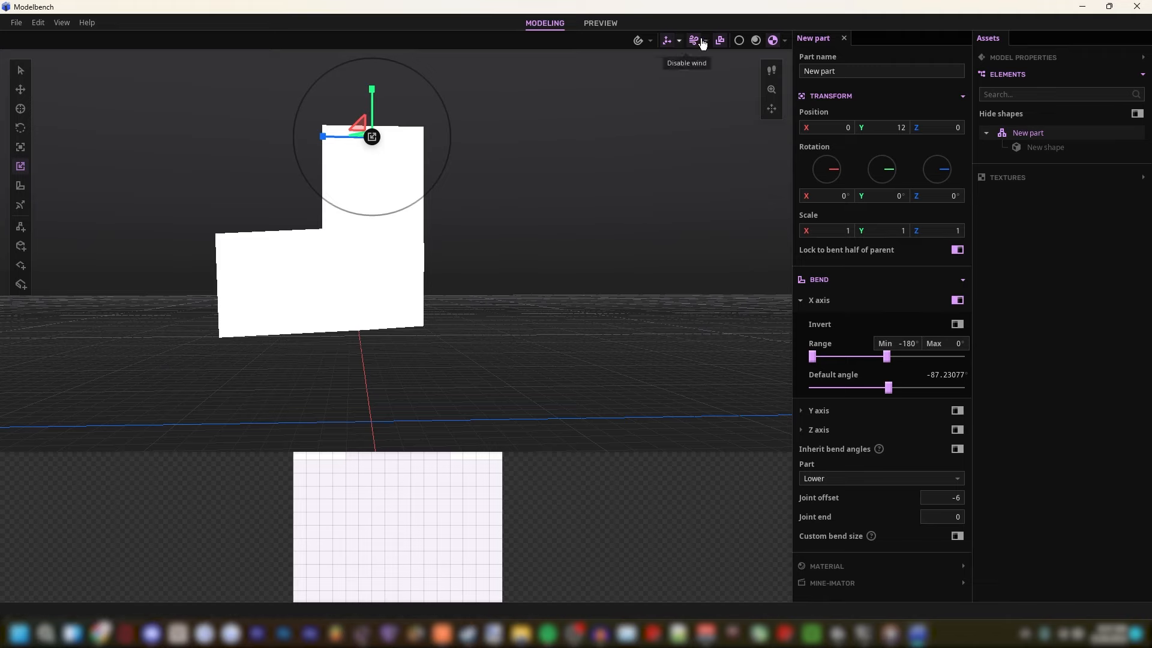
# Step: Switch the bend style off and on again to compare the bent corner, and examine the sharp bend from several sides
pyautogui.click(719, 41)
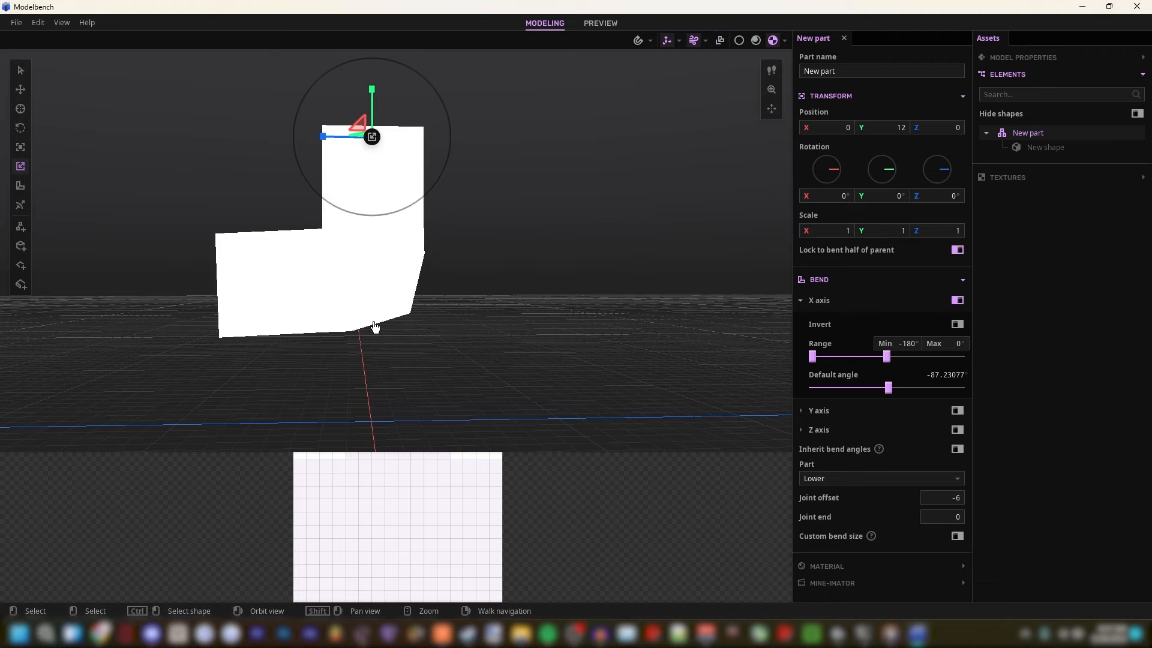
pyautogui.click(720, 40)
pyautogui.moveTo(606, 252); pyautogui.dragTo(693, 256, button='middle')
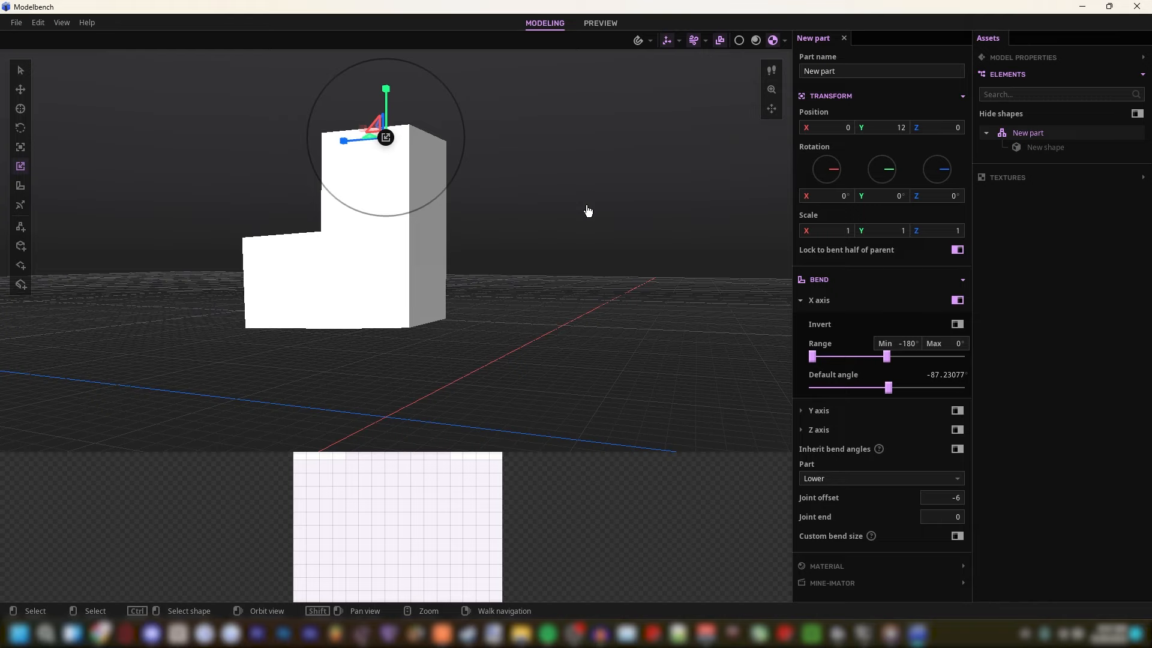
pyautogui.moveTo(584, 305); pyautogui.dragTo(536, 288)
pyautogui.scroll(4, 543, 266)
pyautogui.scroll(-5, 526, 303)
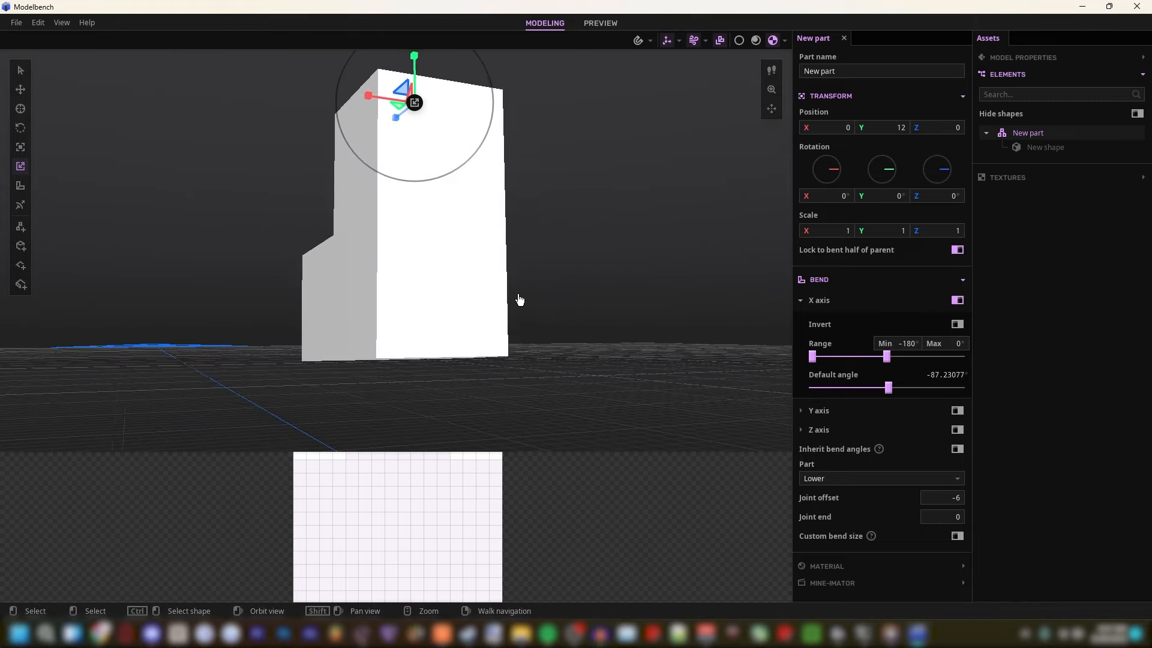
pyautogui.scroll(3, 528, 284)
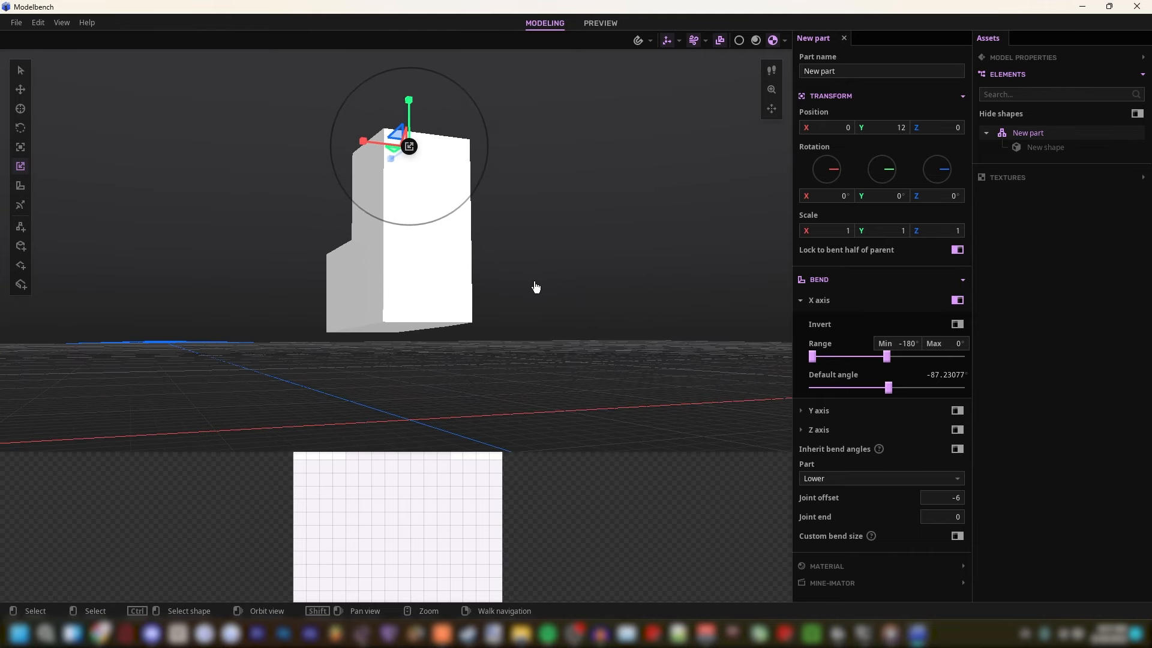
pyautogui.moveTo(535, 287); pyautogui.dragTo(553, 289)
pyautogui.moveTo(515, 306); pyautogui.dragTo(420, 252, button='middle')
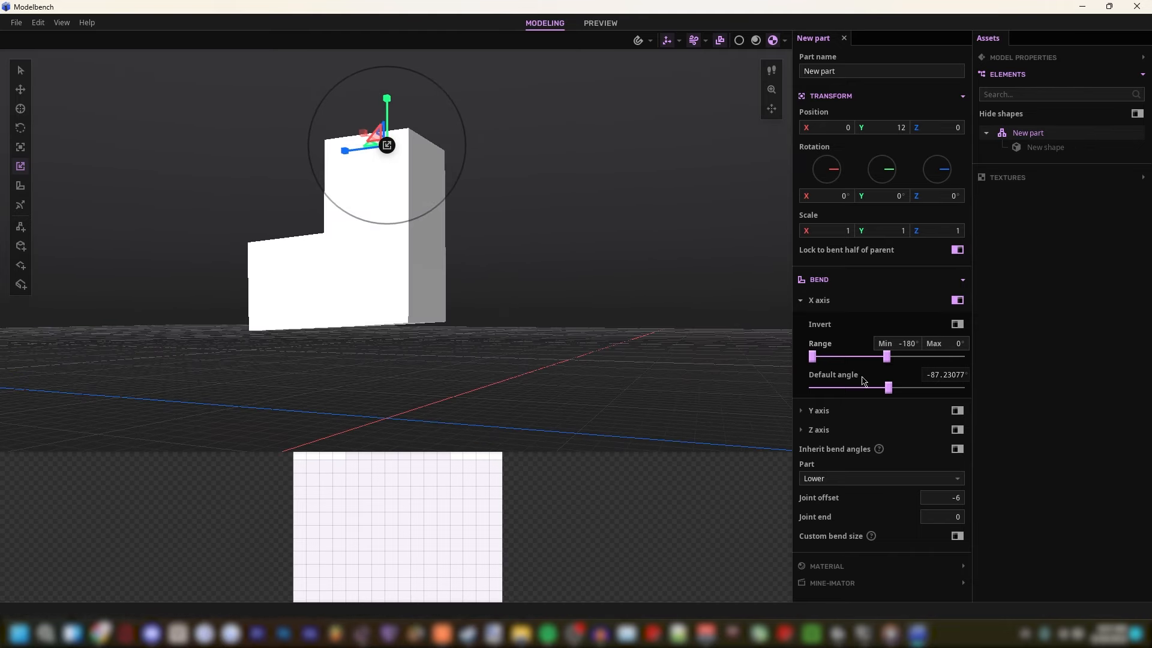
# Step: Sweep the X-axis default bend angle through its range and set it to 0°
pyautogui.moveTo(889, 388); pyautogui.dragTo(815, 368)
pyautogui.moveTo(815, 367); pyautogui.dragTo(961, 384)
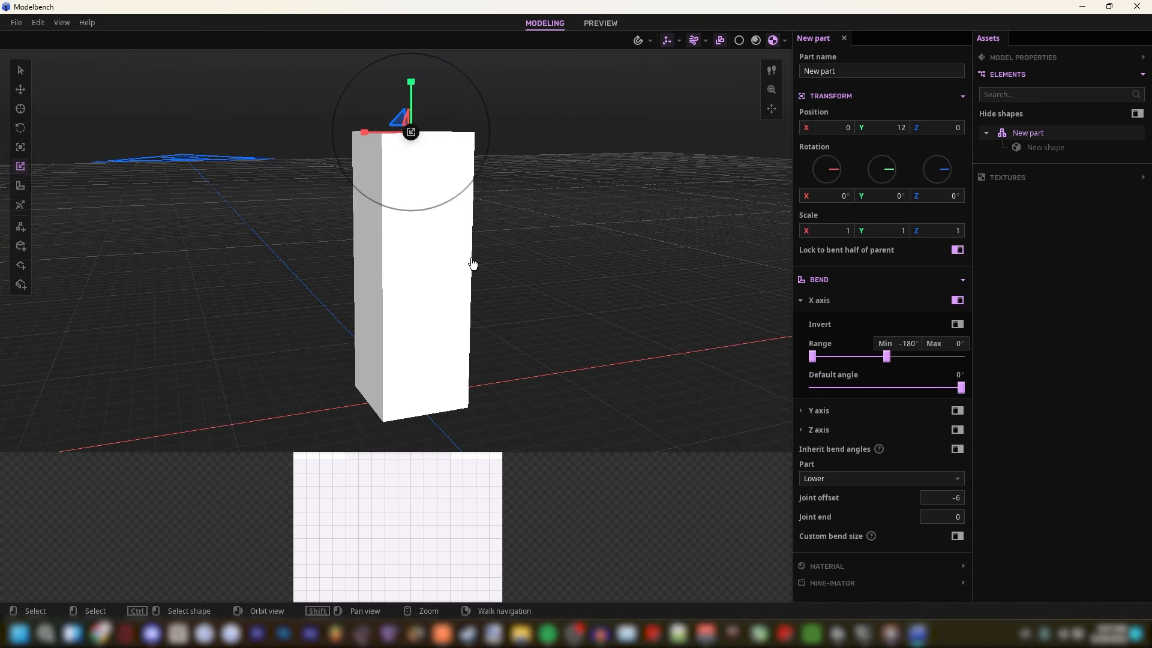
pyautogui.moveTo(434, 303); pyautogui.dragTo(434, 308, button='middle')
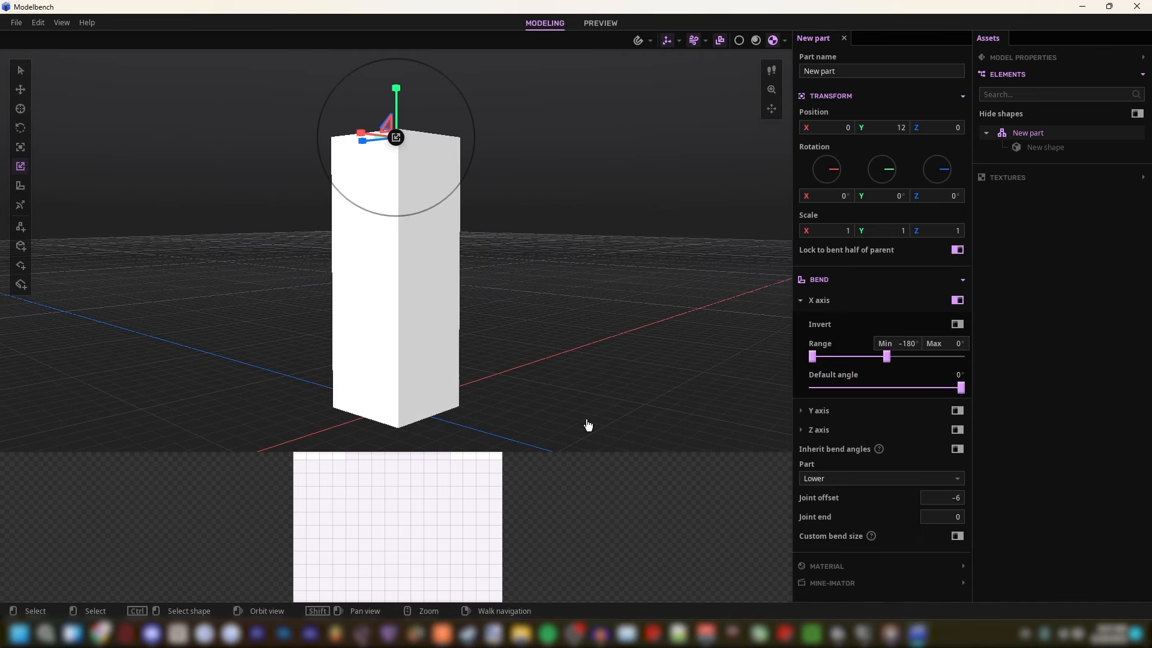
# Step: Replace the part's box with a 4 by 12 plane and set the part's X-axis default bend angle to about -37°
pyautogui.click(1041, 147)
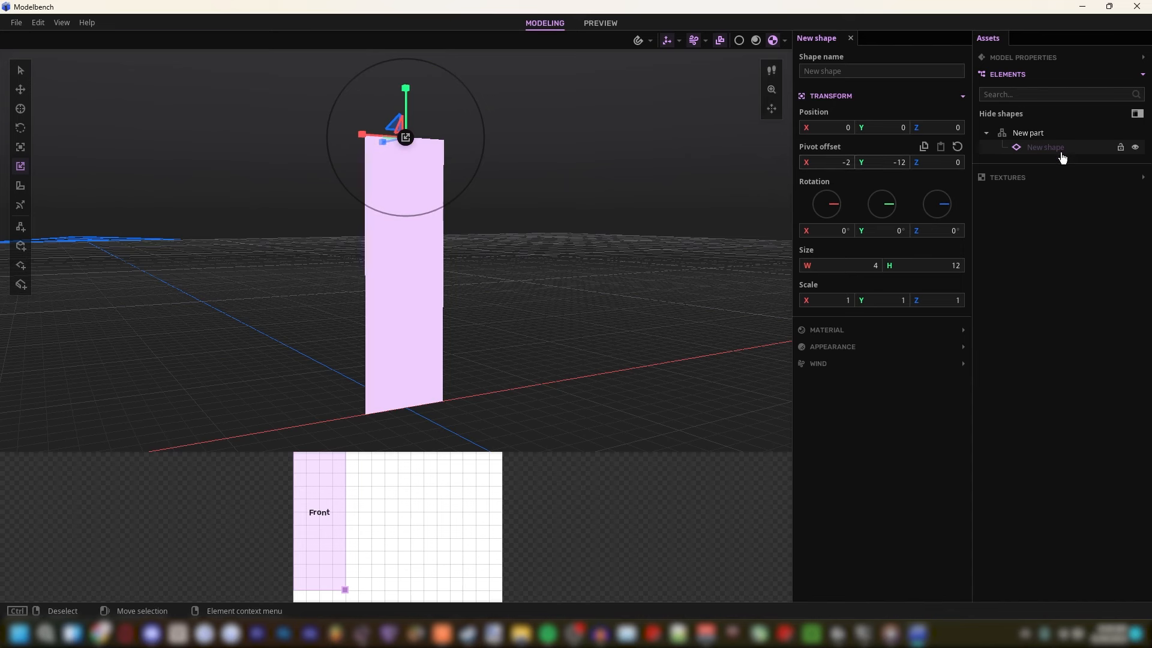
pyautogui.click(1029, 134)
pyautogui.moveTo(521, 381); pyautogui.dragTo(546, 382, button='middle')
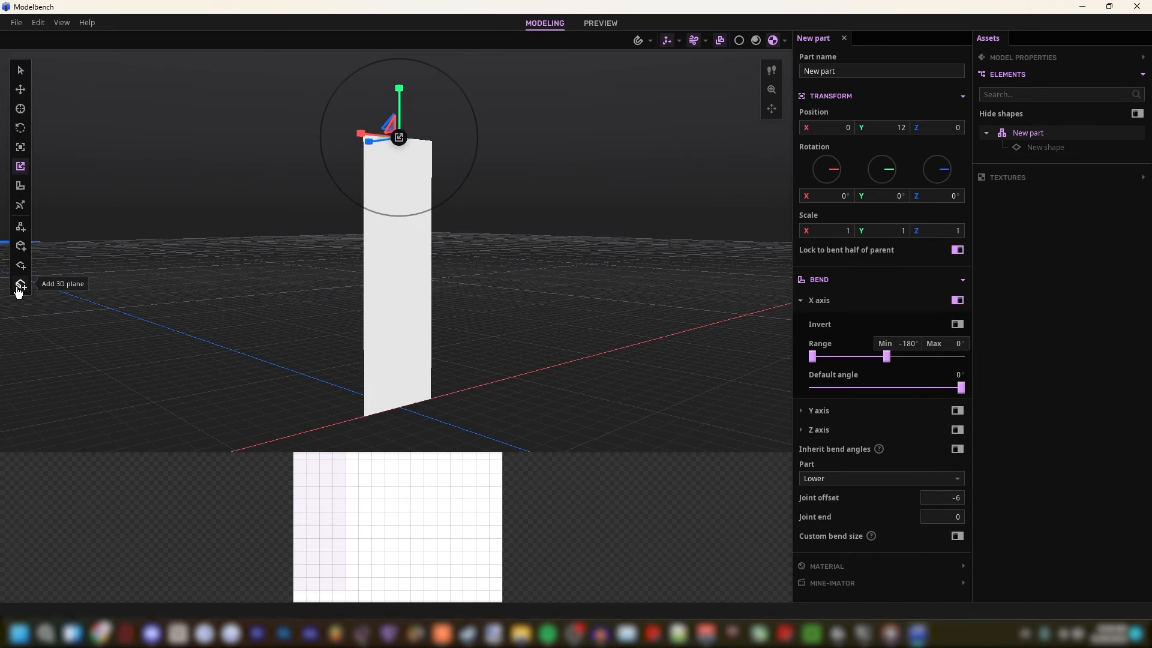
pyautogui.moveTo(961, 387); pyautogui.dragTo(930, 388)
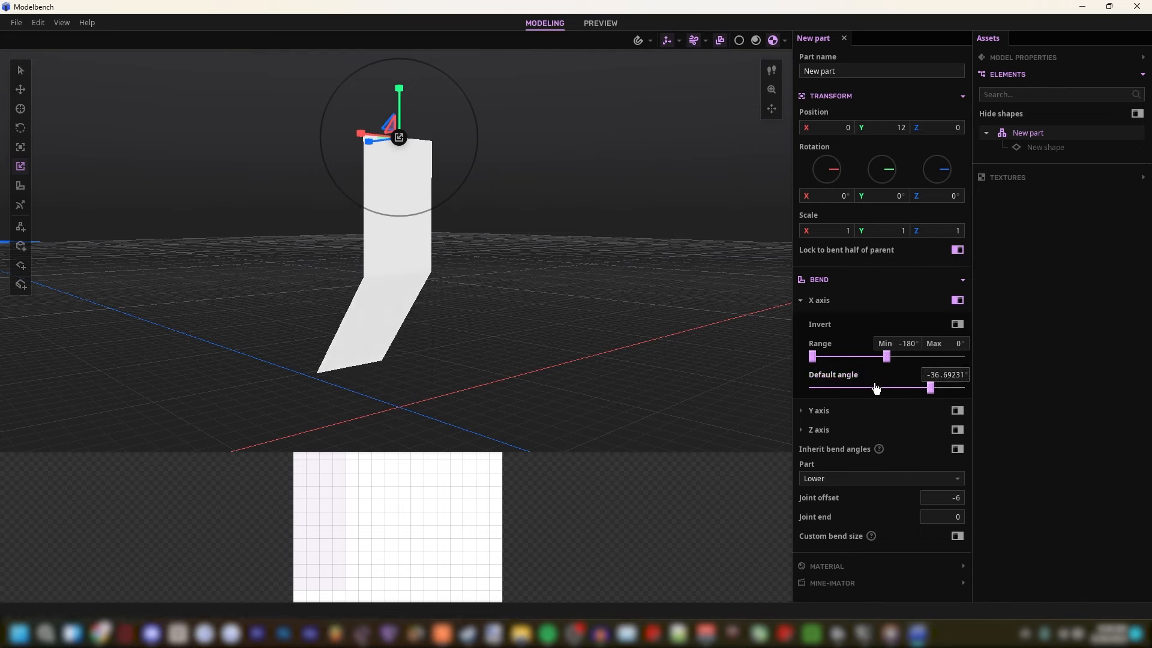
# Step: Set the plane's Z pivot offset to -2
pyautogui.click(1045, 147)
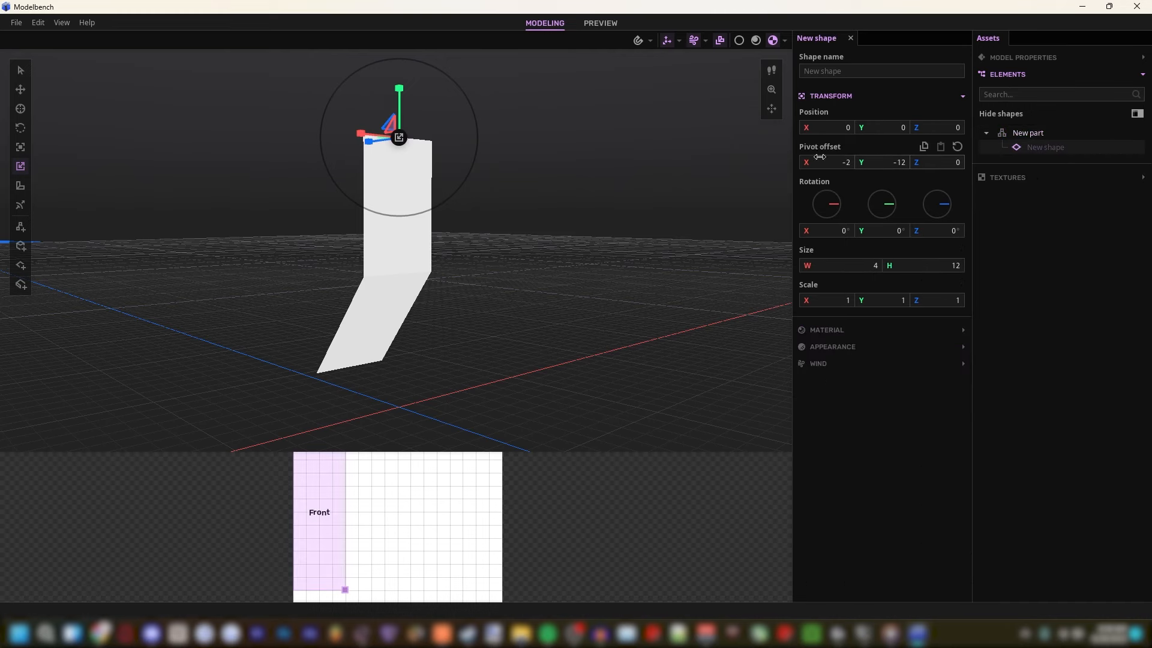
pyautogui.moveTo(914, 170); pyautogui.dragTo(934, 168)
pyautogui.click(934, 168)
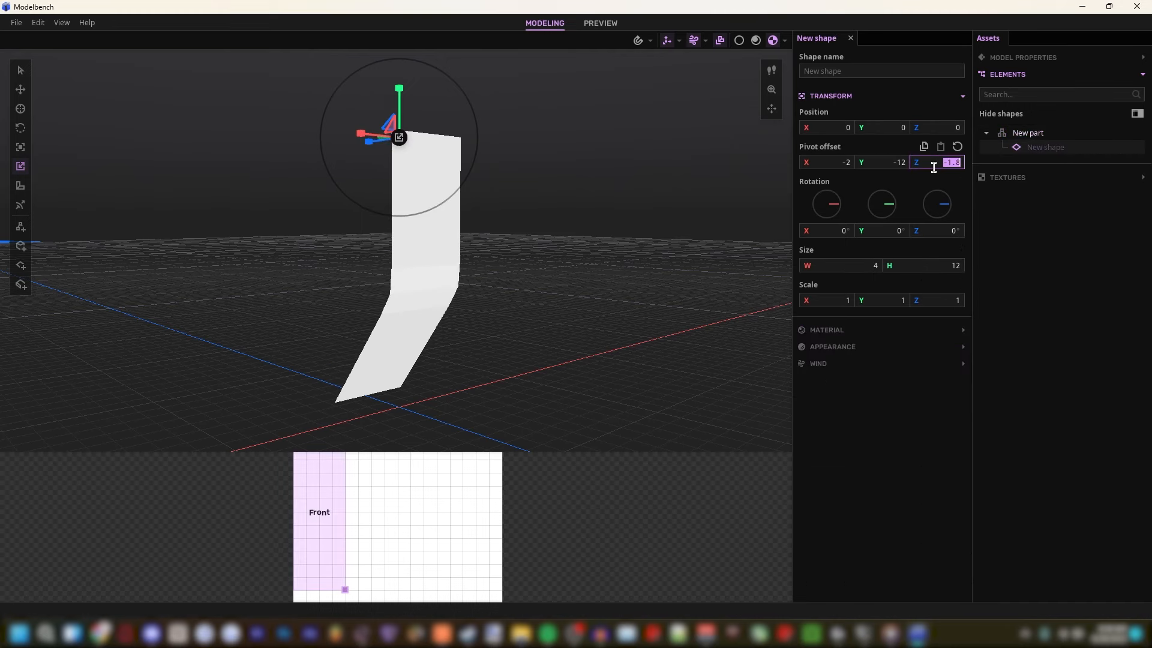
pyautogui.write('-2')
pyautogui.press('Return')
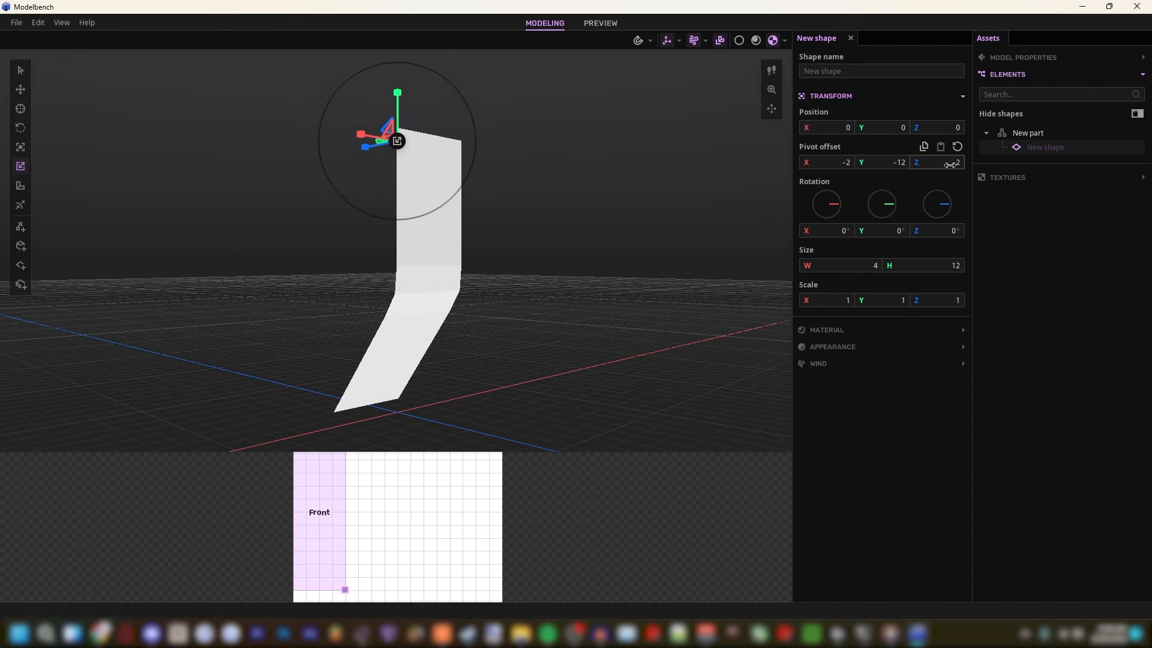
# Step: Duplicate the plane three times with Y rotations of 90°, 180° and -90° to form the four sides of a box
pyautogui.hotkey('ctrl', 'd')
pyautogui.click(895, 230)
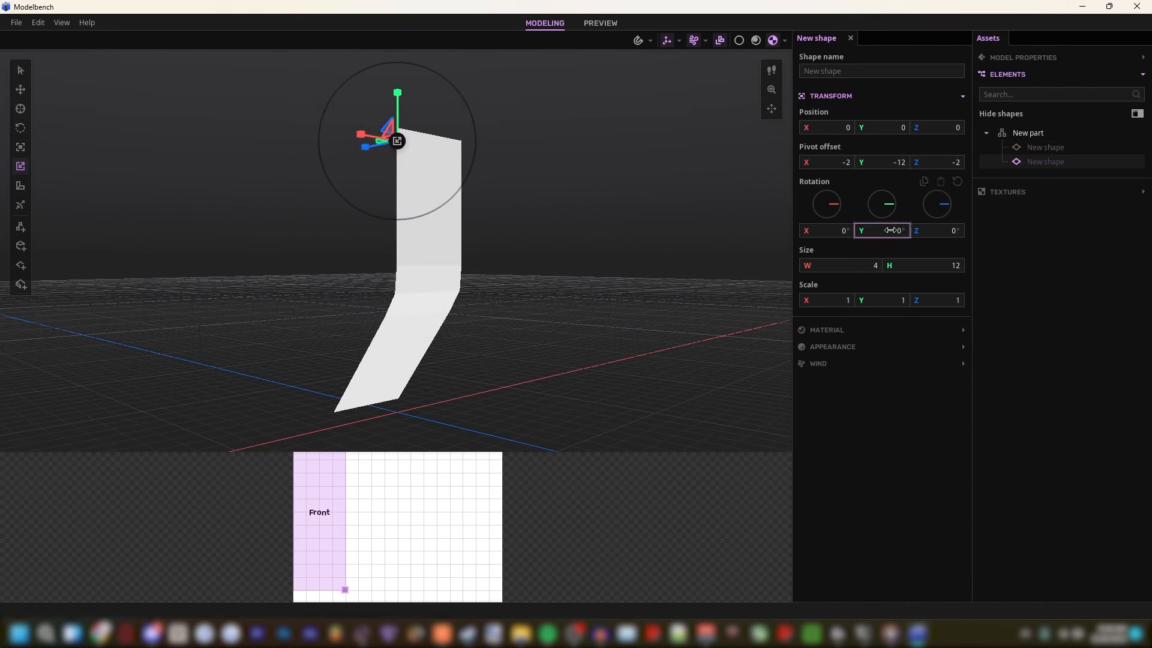
pyautogui.write('90')
pyautogui.hotkey('ctrl', 'd')
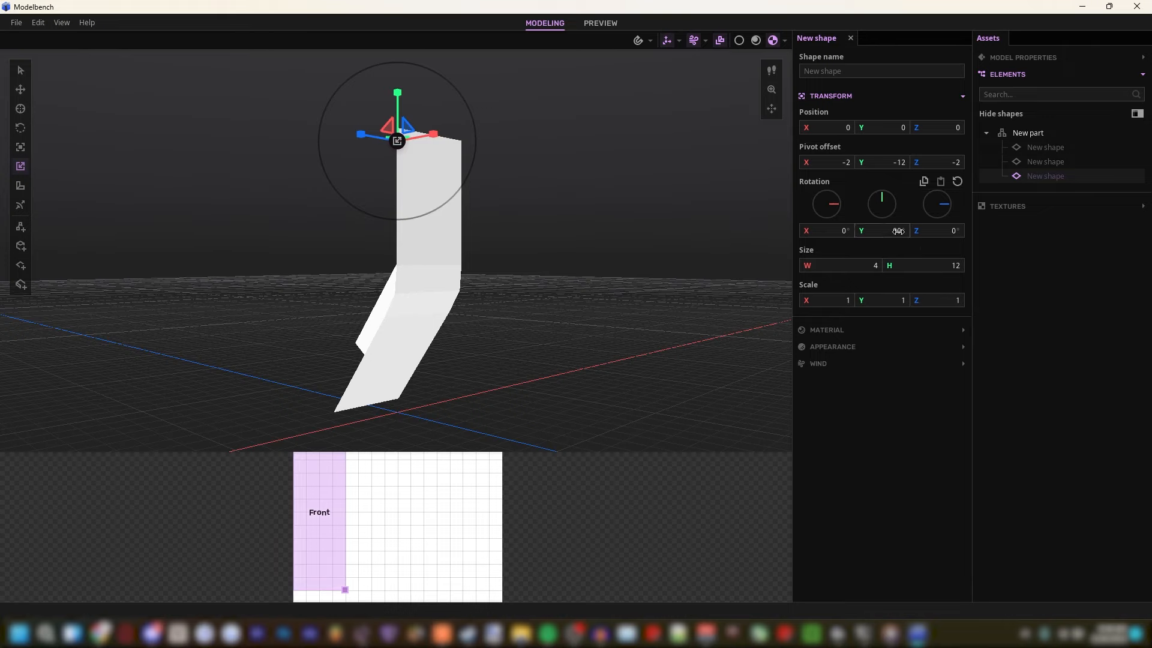
pyautogui.click(896, 231)
pyautogui.write('180')
pyautogui.press('Return')
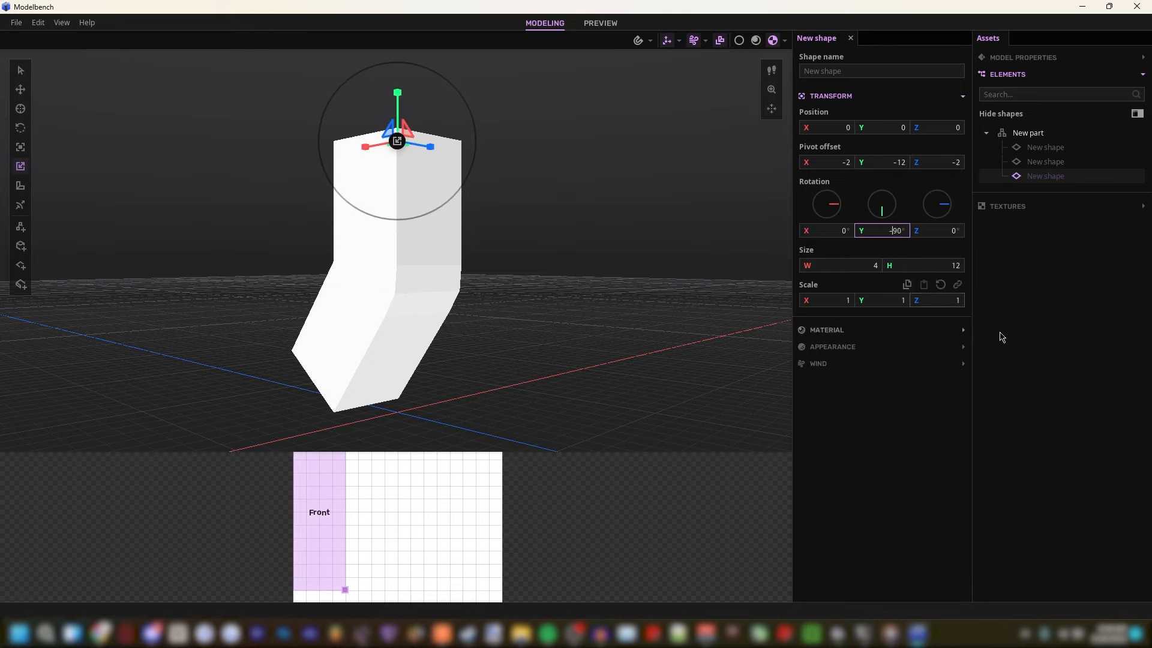
pyautogui.hotkey('ctrl', 'd')
pyautogui.moveTo(521, 322)
pyautogui.mouseDown()
pyautogui.moveTo(576, 321)
pyautogui.moveTo(534, 306)
pyautogui.mouseUp()
pyautogui.click(521, 322)
# Step: Set the part's X-axis default bend angle to about -87°
pyautogui.click(1032, 135)
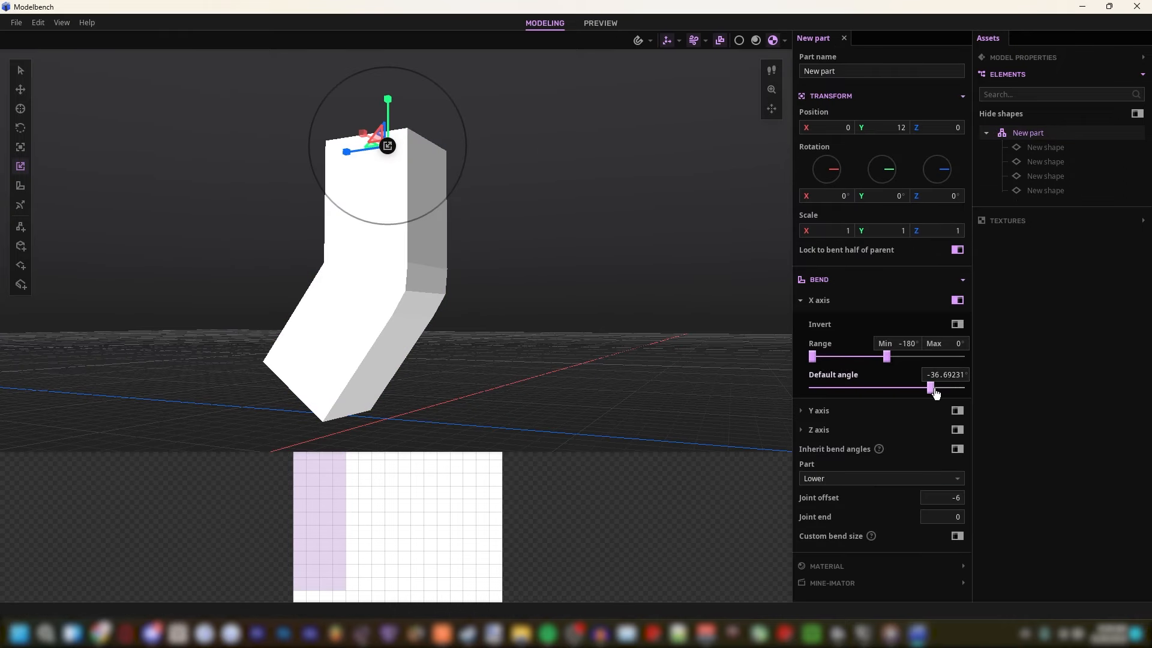
pyautogui.moveTo(932, 389); pyautogui.dragTo(889, 385)
pyautogui.moveTo(453, 305); pyautogui.dragTo(492, 293)
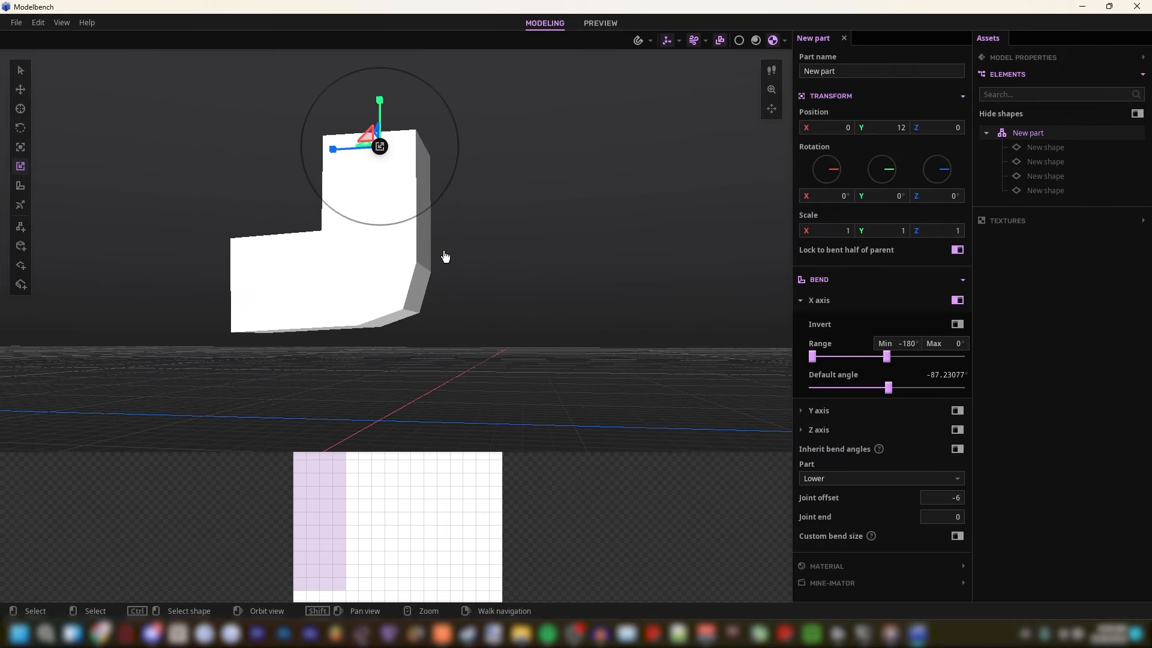
# Step: Toggle the bend style off and on, and examine the bent corner of the four-plane box from all sides
pyautogui.moveTo(445, 257); pyautogui.dragTo(474, 265)
pyautogui.click(724, 43)
pyautogui.click(724, 46)
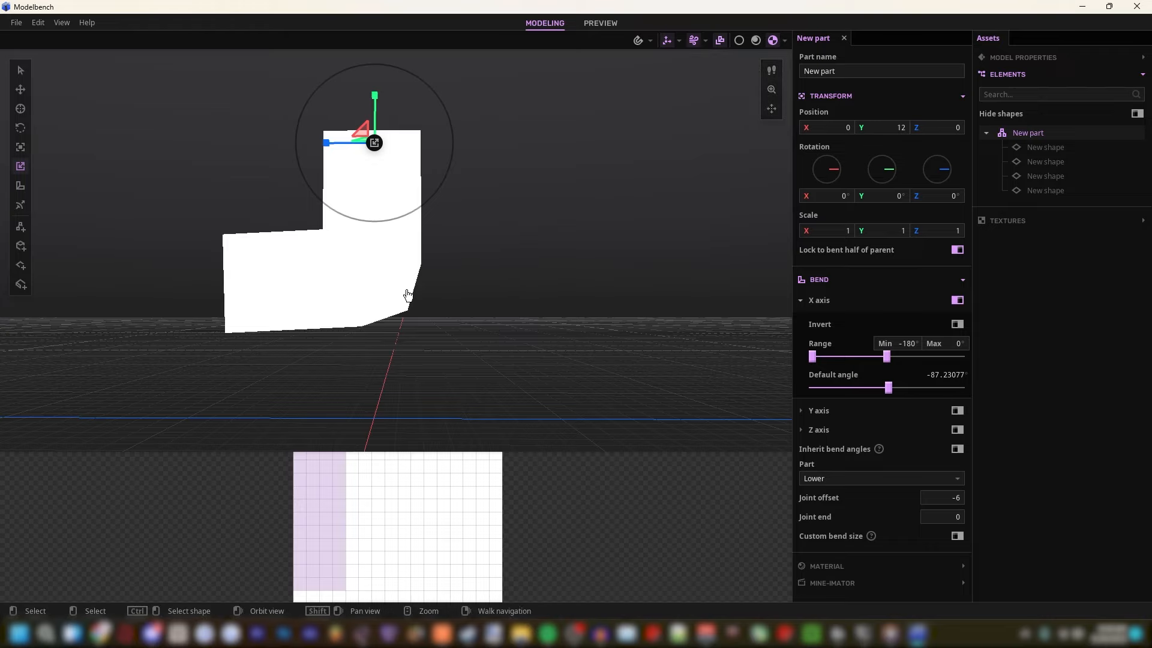
pyautogui.moveTo(406, 293); pyautogui.dragTo(415, 318, button='middle')
pyautogui.scroll(5, 450, 282)
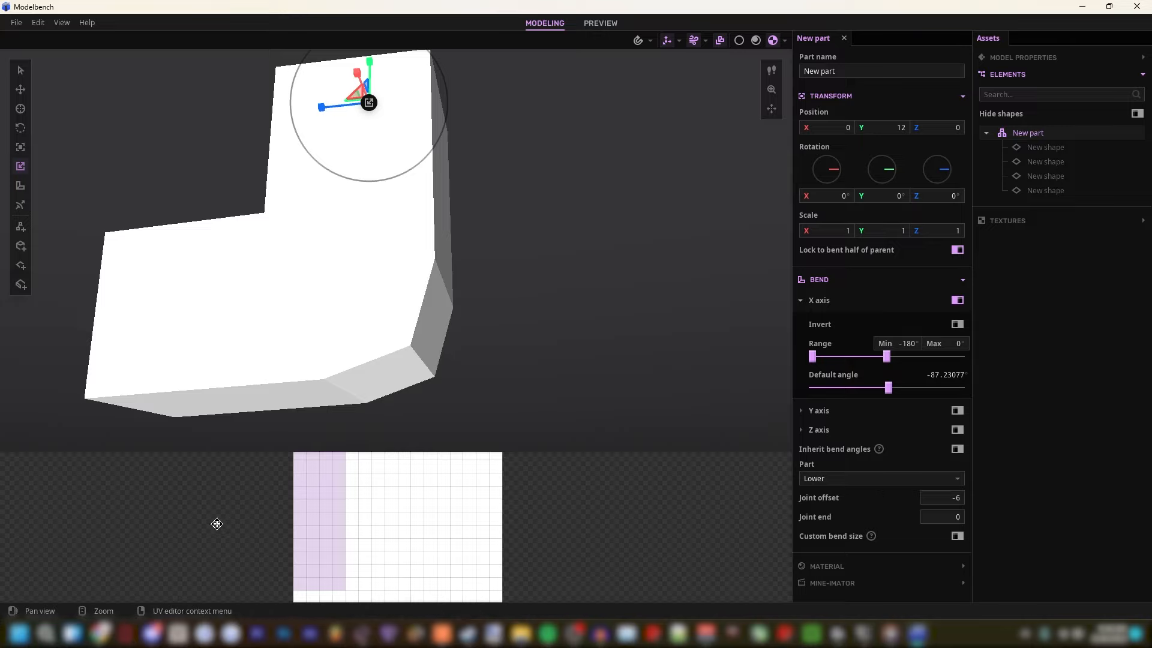
pyautogui.moveTo(313, 413); pyautogui.dragTo(403, 332, button='middle')
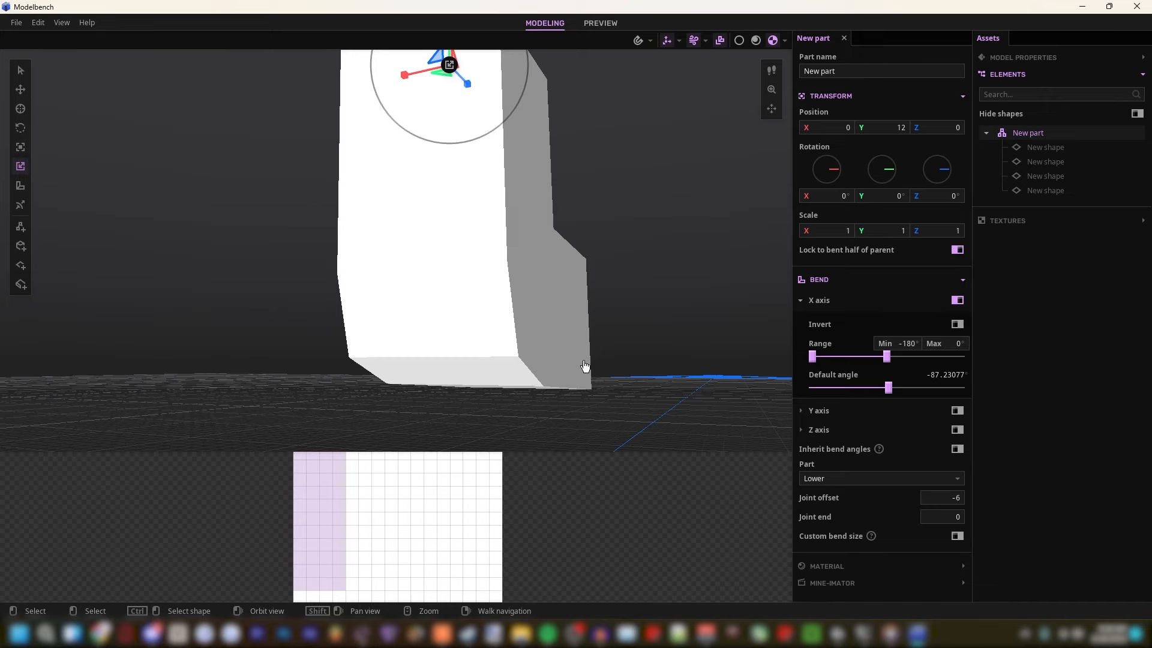
pyautogui.moveTo(608, 310); pyautogui.dragTo(596, 312, button='middle')
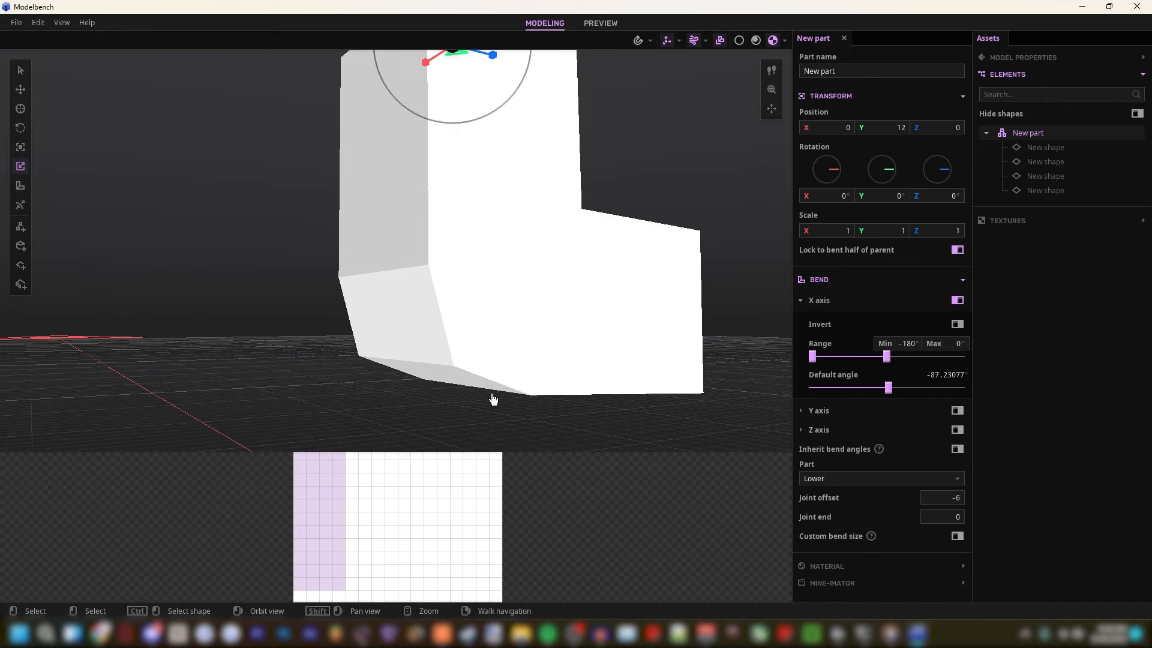
pyautogui.moveTo(448, 366); pyautogui.dragTo(612, 326, button='middle')
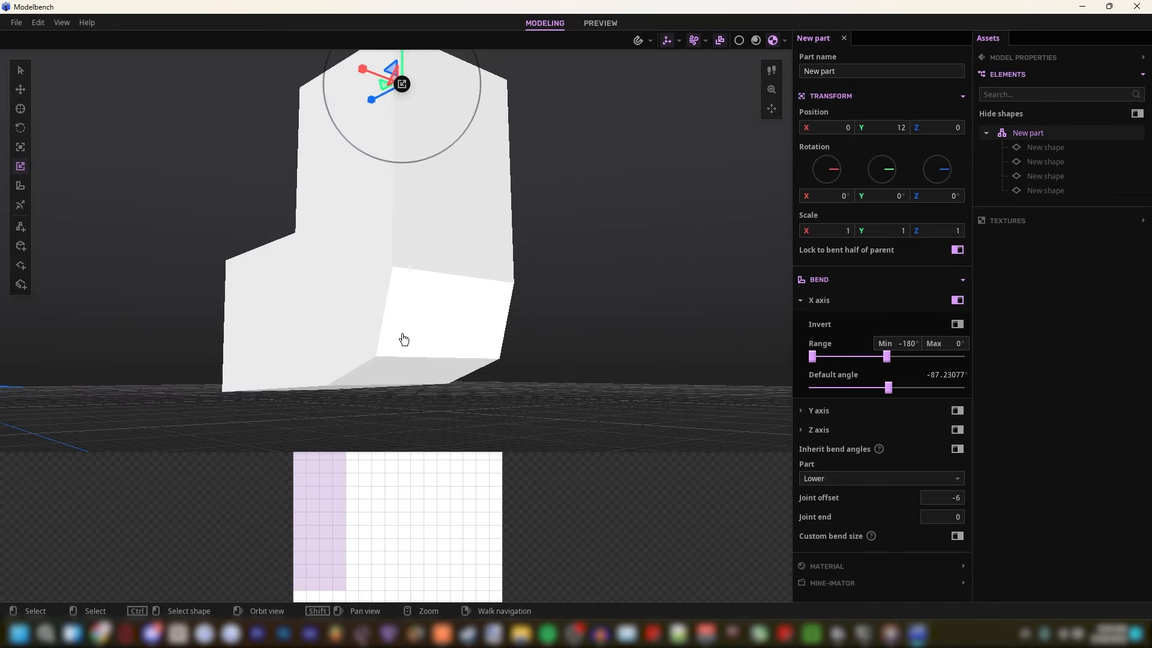
pyautogui.scroll(-5, 462, 304)
pyautogui.moveTo(462, 304); pyautogui.dragTo(464, 342)
pyautogui.scroll(4, 465, 342)
# Step: Delete all four planes from the part
pyautogui.click(1043, 151)
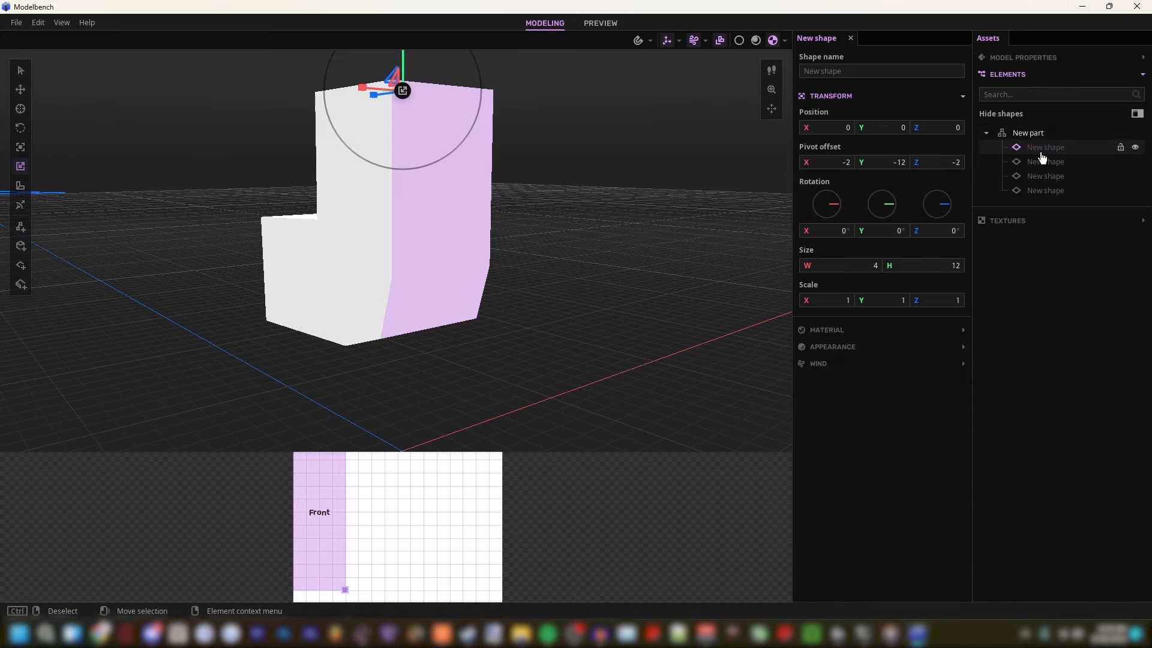
pyautogui.keyDown('ctrl'); pyautogui.click(1041, 162); pyautogui.keyUp('ctrl')
pyautogui.keyDown('ctrl'); pyautogui.click(1035, 178); pyautogui.keyUp('ctrl')
pyautogui.keyDown('ctrl'); pyautogui.click(1039, 189); pyautogui.keyUp('ctrl')
pyautogui.press('Delete')
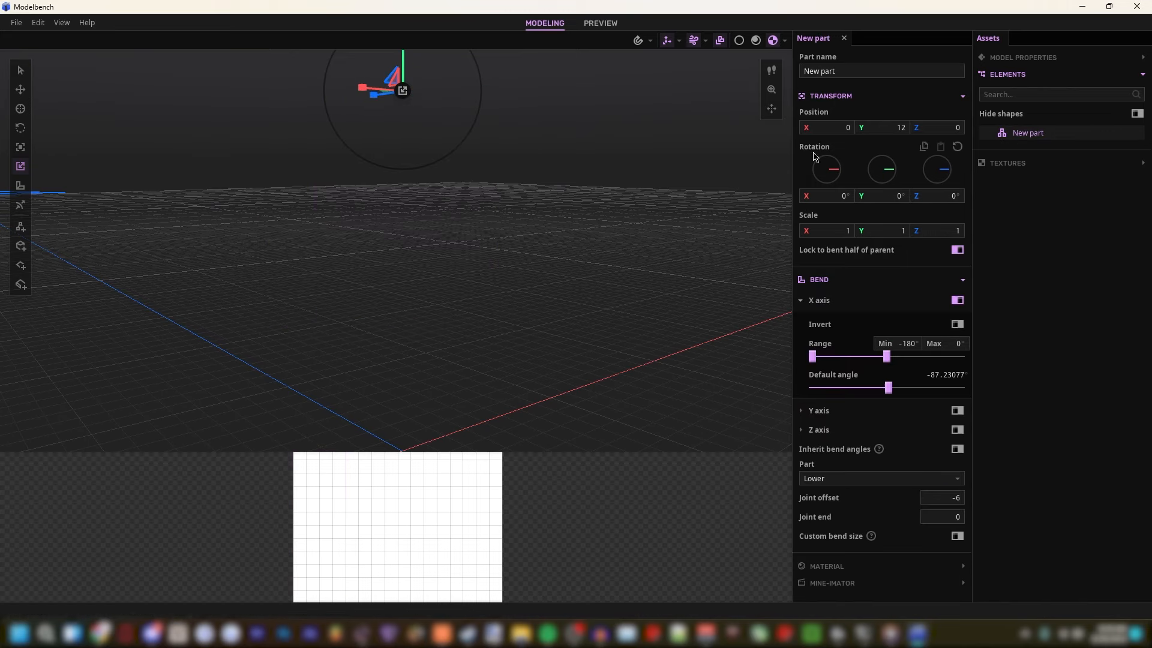
# Step: Add a 4 by 12 3D plane to the part with a Y pivot offset of -12, and undo the accidental scaling
pyautogui.click(21, 283)
pyautogui.scroll(-4, 594, 198)
pyautogui.moveTo(594, 198); pyautogui.dragTo(594, 154)
pyautogui.moveTo(594, 154); pyautogui.dragTo(555, 114, button='right')
pyautogui.moveTo(888, 162); pyautogui.dragTo(792, 162)
pyautogui.moveTo(740, 238); pyautogui.dragTo(774, 230)
pyautogui.click(943, 266)
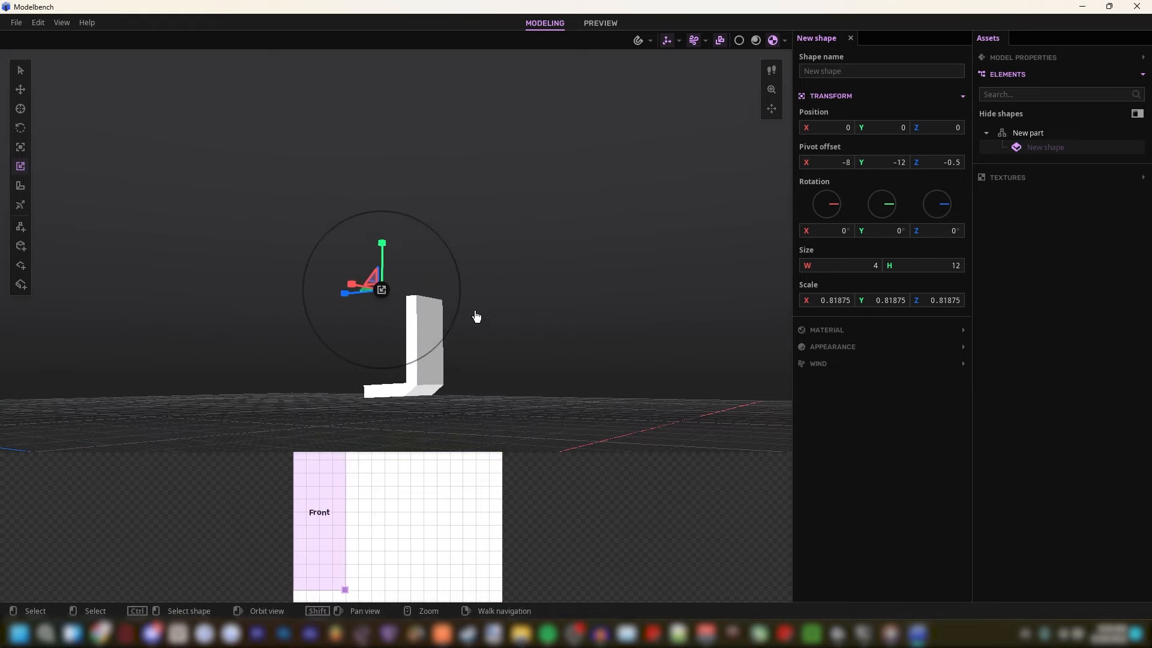
pyautogui.hotkey('ctrl', 'z')
# Step: Set the 3D plane's Z pivot offset to 2
pyautogui.moveTo(540, 304); pyautogui.dragTo(588, 270)
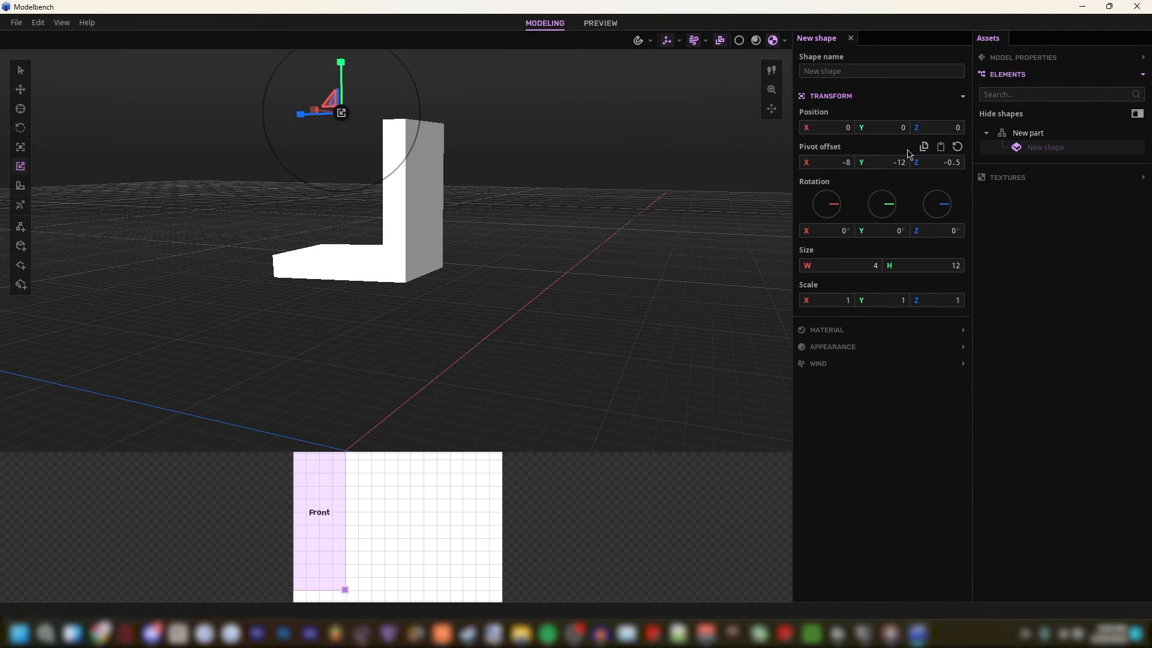
pyautogui.write('2')
pyautogui.press('Return')
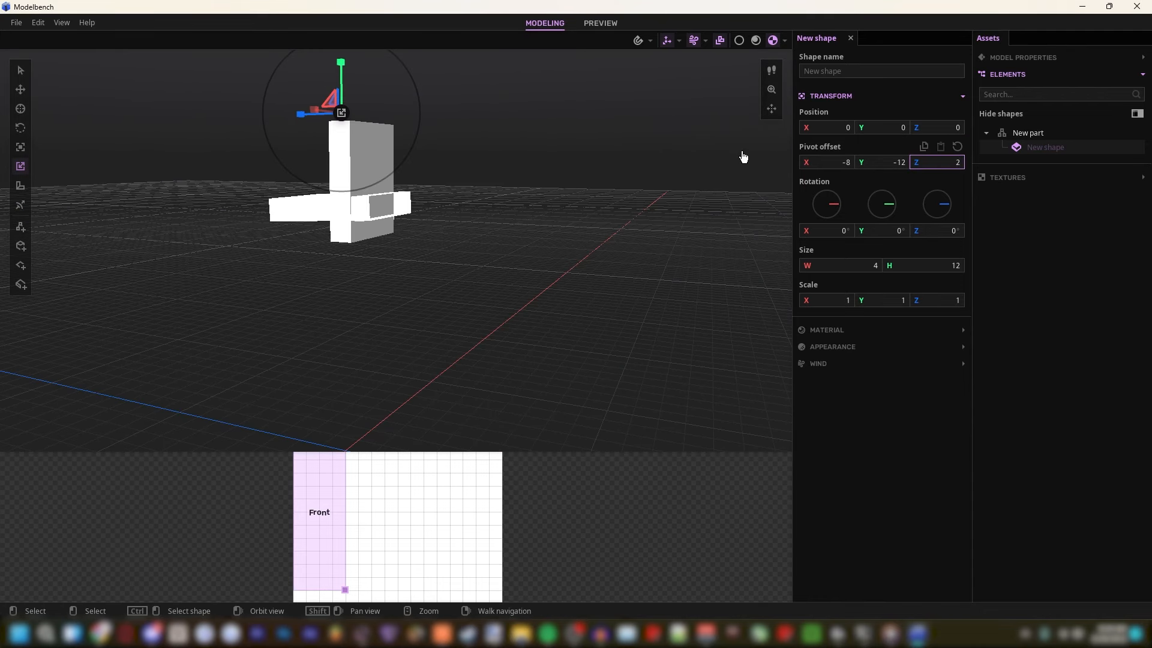
# Step: Set the 3D plane's Z pivot offset to -2 and center its pivot on the X axis
pyautogui.press('BackSpace')
pyautogui.write('-2')
pyautogui.moveTo(600, 233); pyautogui.dragTo(595, 230)
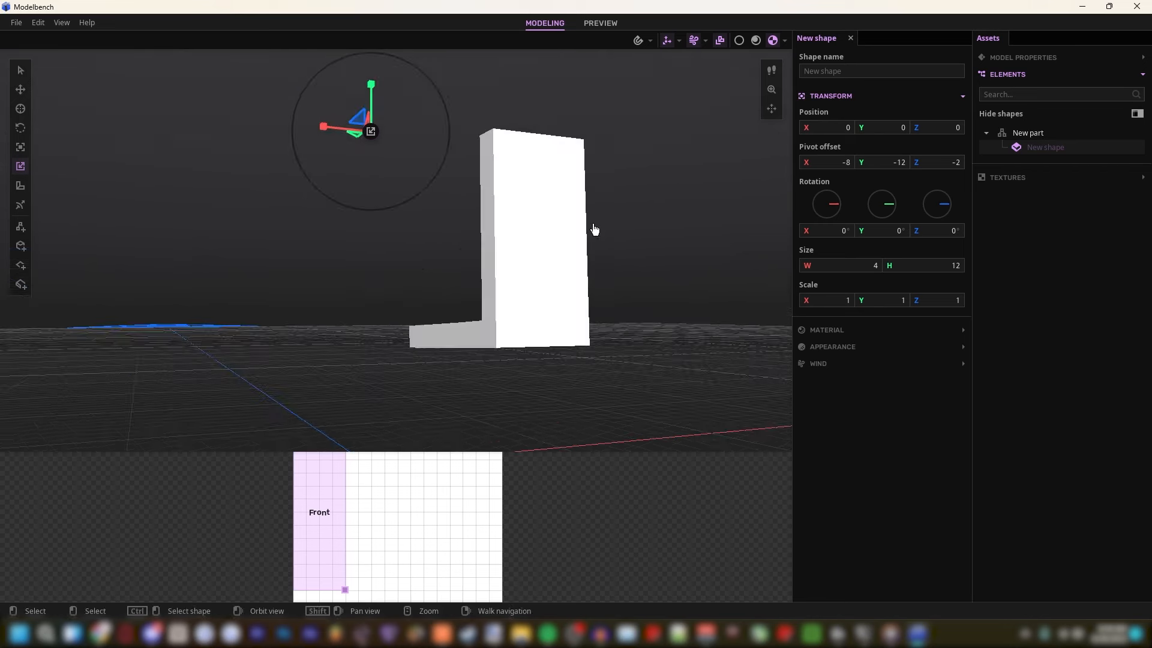
pyautogui.rightClick(824, 162)
pyautogui.click(833, 173)
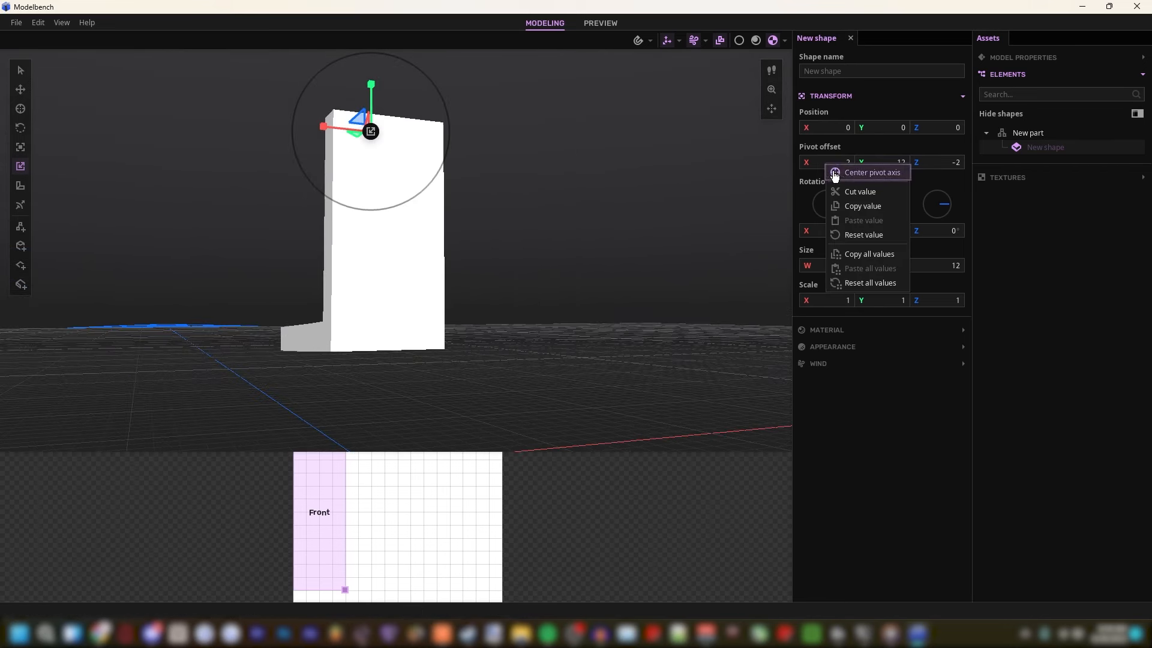
pyautogui.moveTo(474, 252); pyautogui.dragTo(528, 271)
pyautogui.moveTo(541, 233); pyautogui.dragTo(559, 240, button='right')
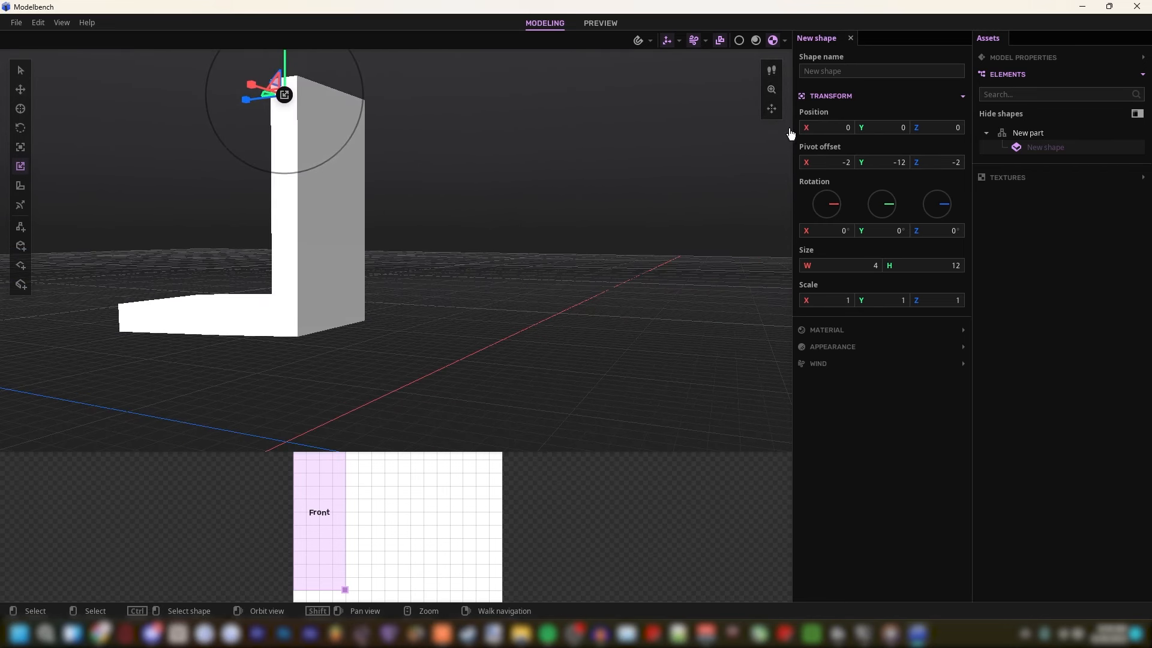
# Step: Set the part's default X-axis bend angle to about -41.5°
pyautogui.click(1034, 134)
pyautogui.moveTo(887, 388); pyautogui.dragTo(927, 387)
# Step: Duplicate the 3D plane three times, rotating the copies about Y, including 90° and 180°, to form a four-sided box
pyautogui.click(1068, 151)
pyautogui.hotkey('ctrl', 'd')
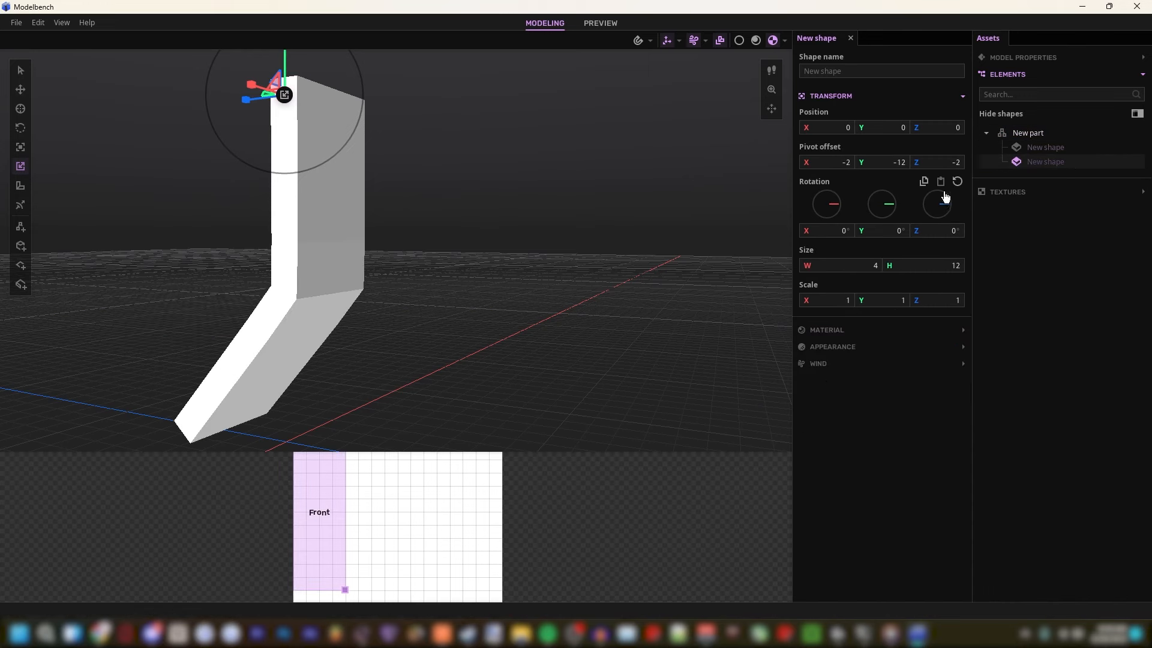
pyautogui.click(901, 230)
pyautogui.write('90')
pyautogui.hotkey('ctrl', 'd')
pyautogui.click(903, 232)
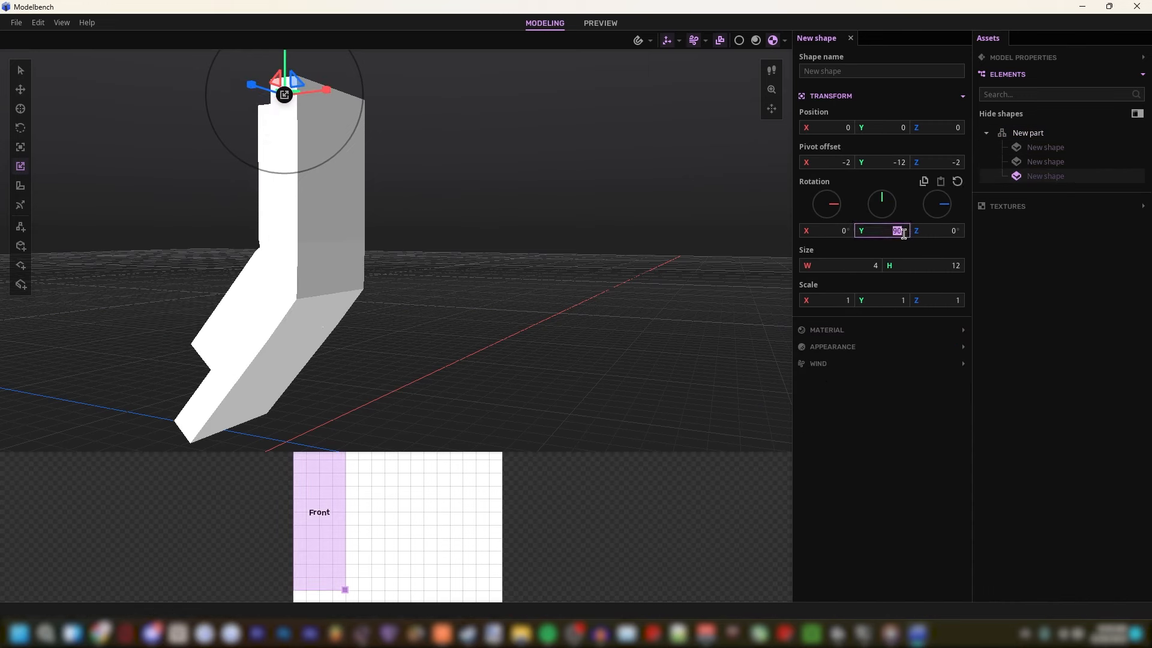
pyautogui.write('-')
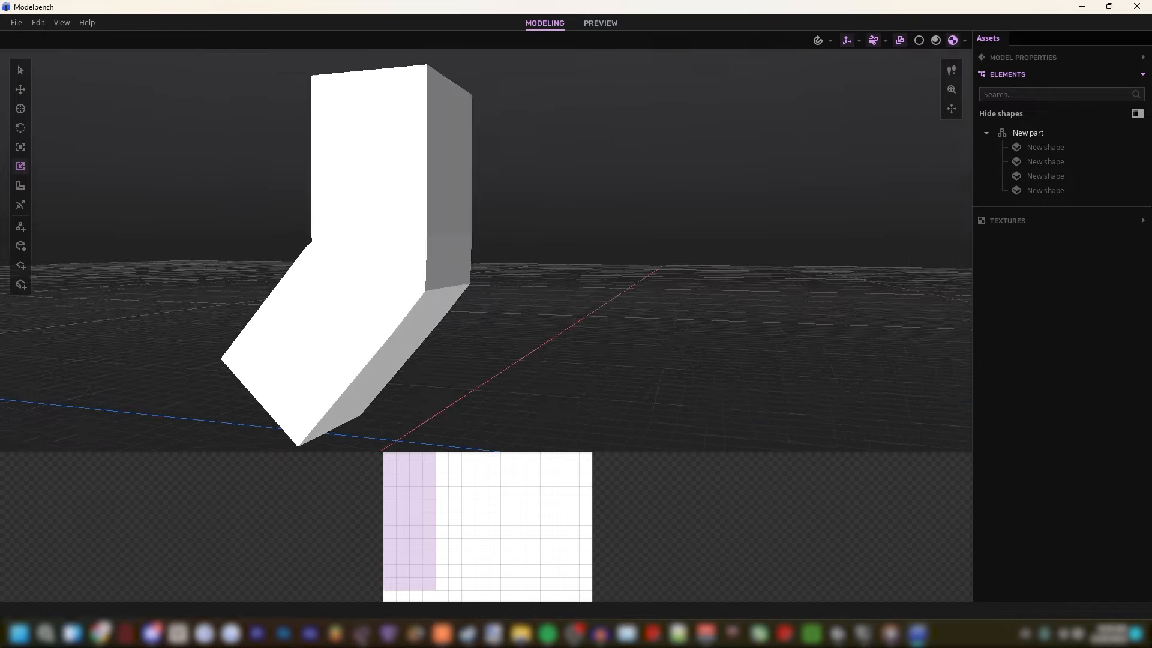
# Step: Set the part's default X-axis bend angle to about -79.6°, checking the inner corner of the bend
pyautogui.moveTo(570, 290); pyautogui.dragTo(521, 290)
pyautogui.moveTo(570, 291); pyautogui.dragTo(623, 287, button='right')
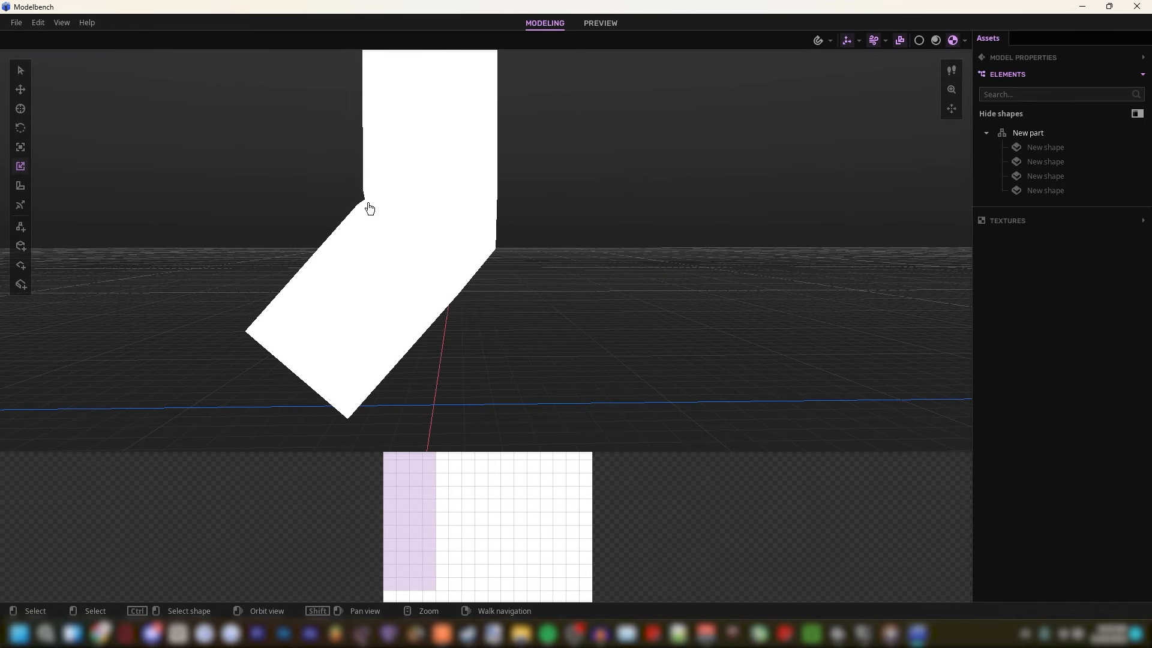
pyautogui.click(1027, 133)
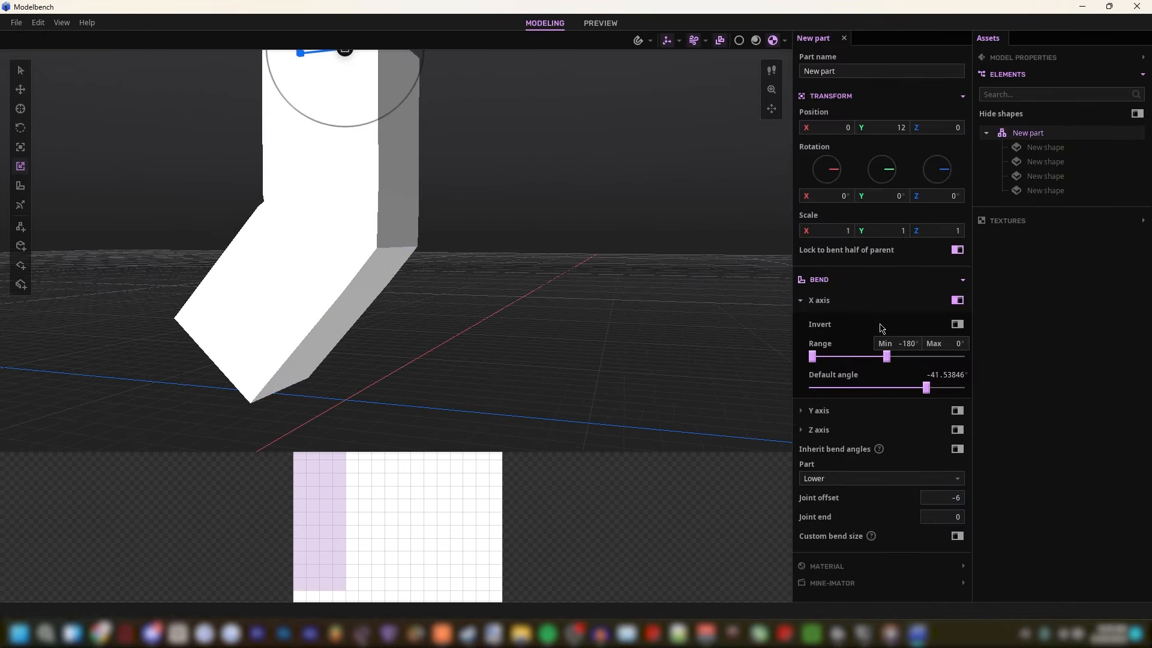
pyautogui.moveTo(926, 387); pyautogui.dragTo(895, 385)
pyautogui.scroll(-3, 526, 298)
pyautogui.moveTo(478, 333); pyautogui.dragTo(462, 345, button='right')
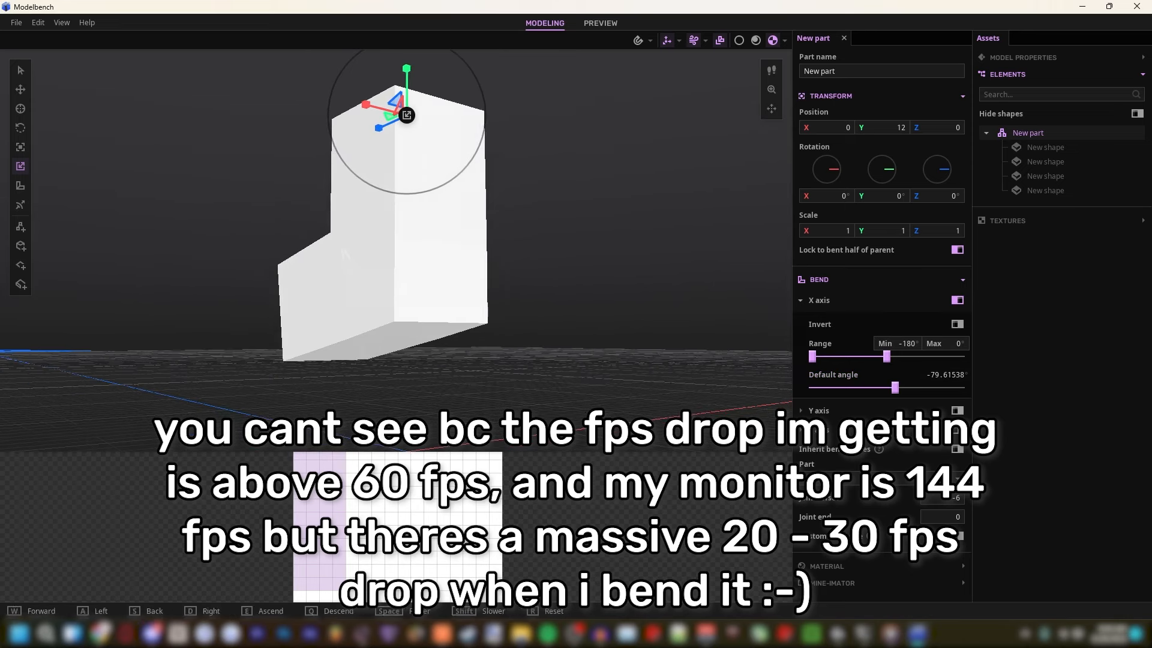
# Step: Examine the bent box of 3D planes up close from the sides and from below
pyautogui.press('F12')
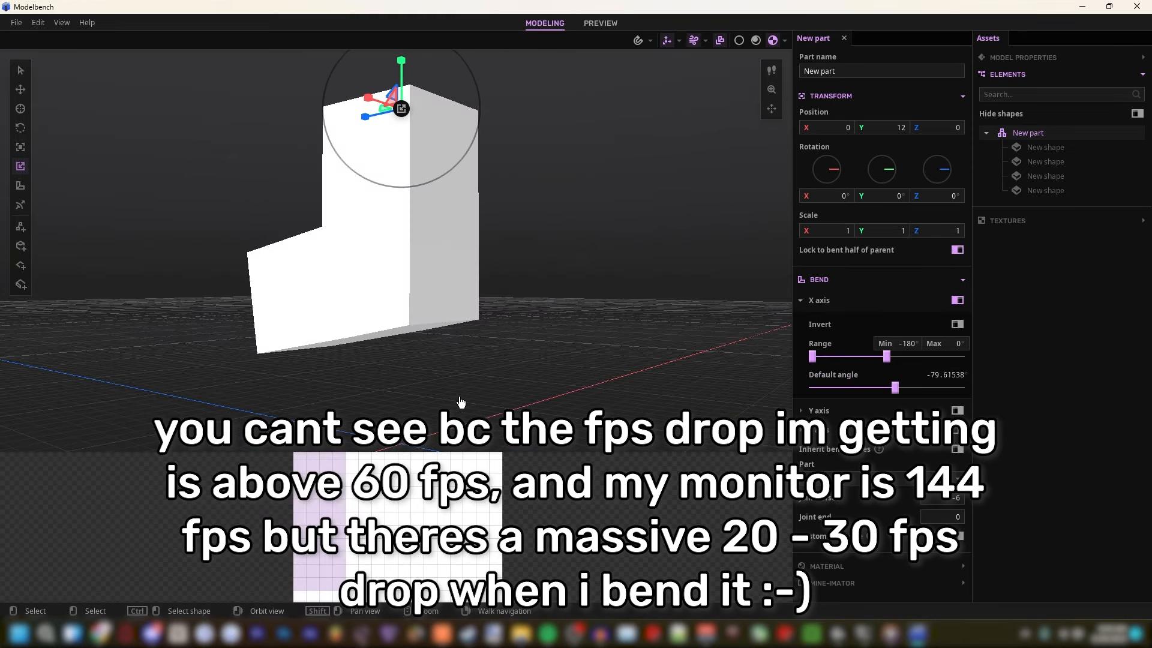
pyautogui.press('d')
pyautogui.moveTo(438, 390); pyautogui.dragTo(336, 354, button='right')
pyautogui.press('w')
pyautogui.press('s')
pyautogui.scroll(-5, 331, 534)
pyautogui.scroll(8, 325, 516)
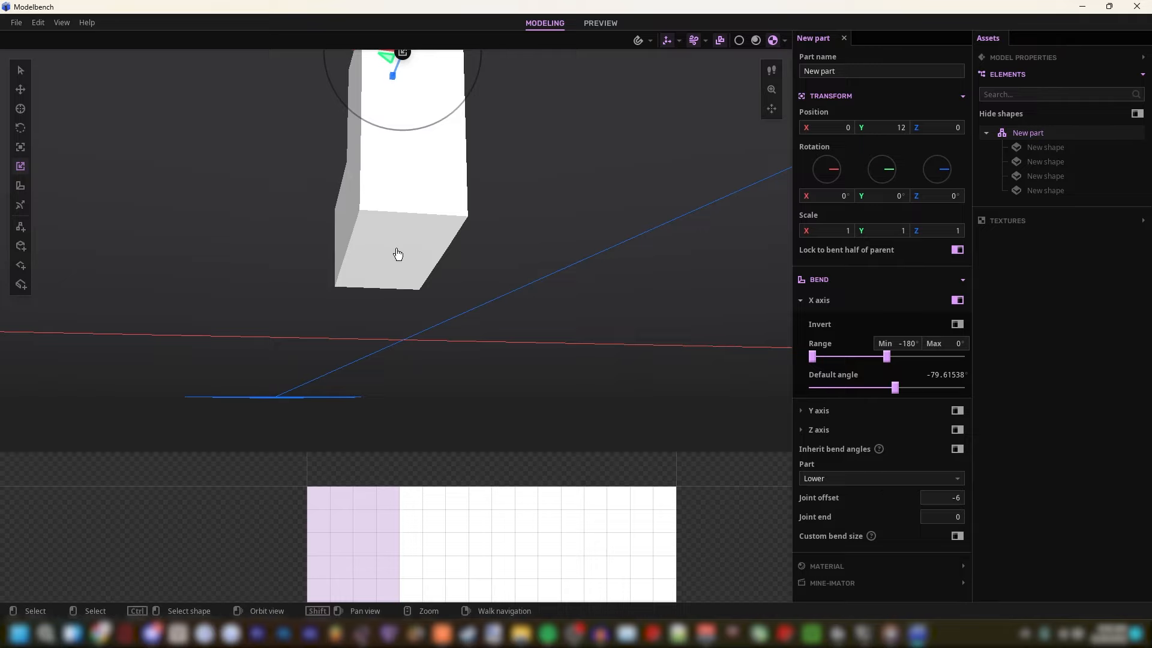
pyautogui.moveTo(411, 259)
pyautogui.mouseDown(button='right')
pyautogui.moveTo(413, 231)
pyautogui.moveTo(414, 260)
pyautogui.mouseUp(button='right')
# Step: Try a Y-axis bend with a default angle of about -58° on the part and view the box
pyautogui.moveTo(414, 260); pyautogui.dragTo(445, 281)
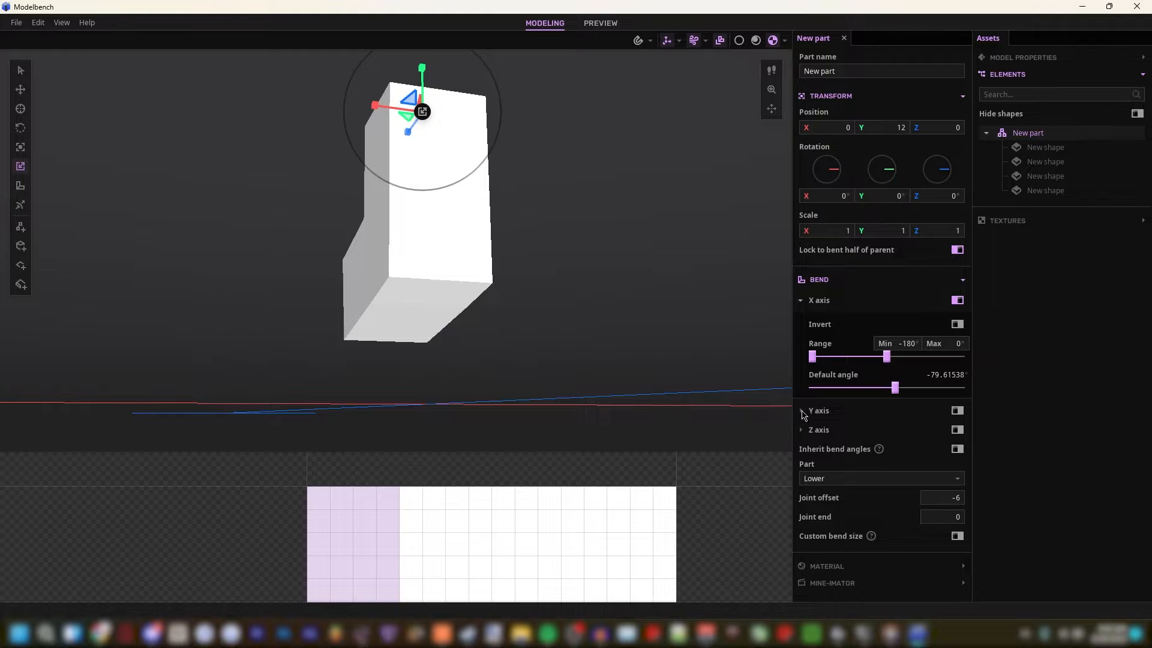
pyautogui.moveTo(396, 251); pyautogui.dragTo(569, 354, button='right')
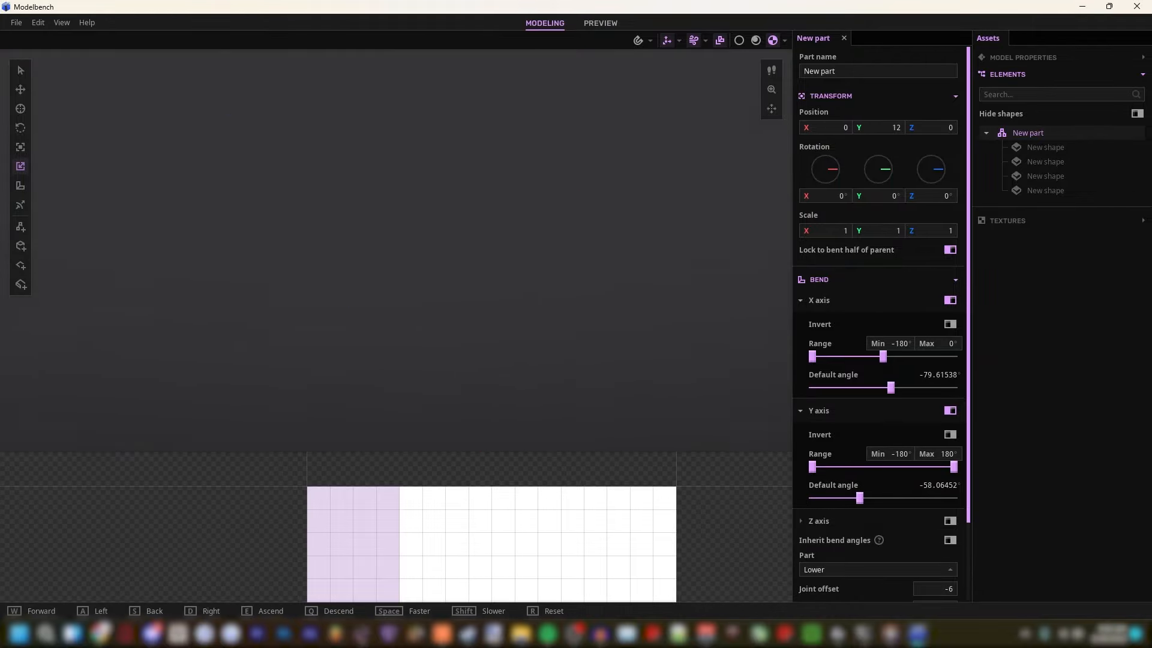
pyautogui.press('w')
pyautogui.press('s')
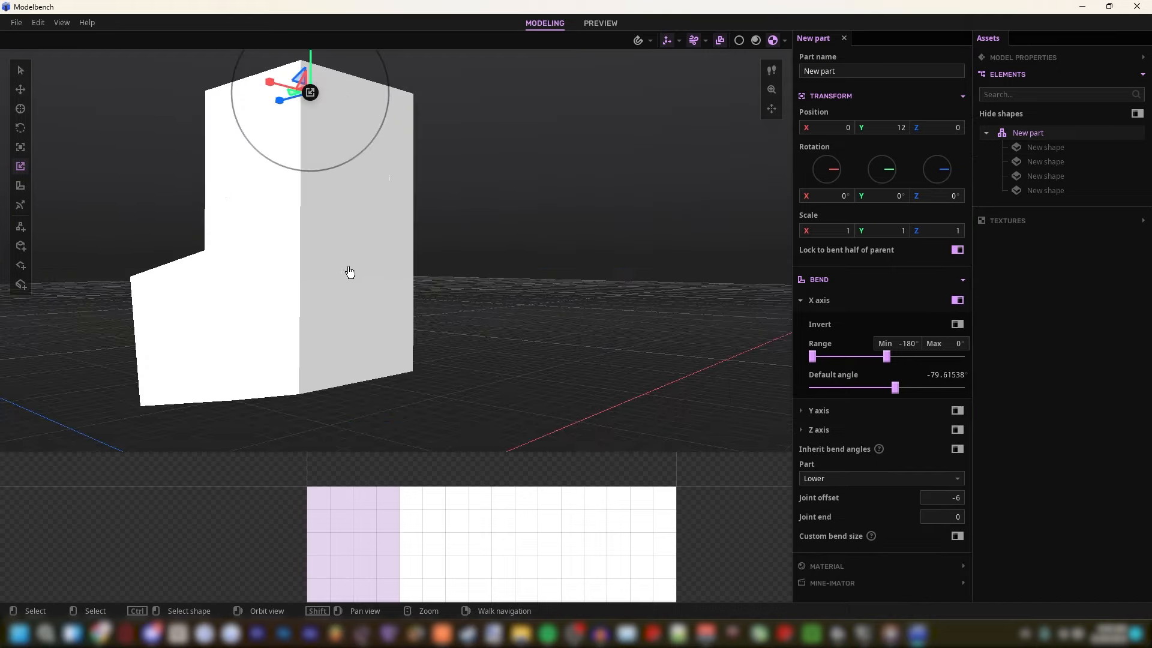
# Step: Examine the X-axis bend of the four-sided 3D plane box from all around, together with its texture area
pyautogui.moveTo(313, 338); pyautogui.dragTo(384, 336)
pyautogui.press('w')
pyautogui.moveTo(384, 336); pyautogui.dragTo(358, 316, button='right')
pyautogui.press('s')
pyautogui.press('w')
pyautogui.press('s')
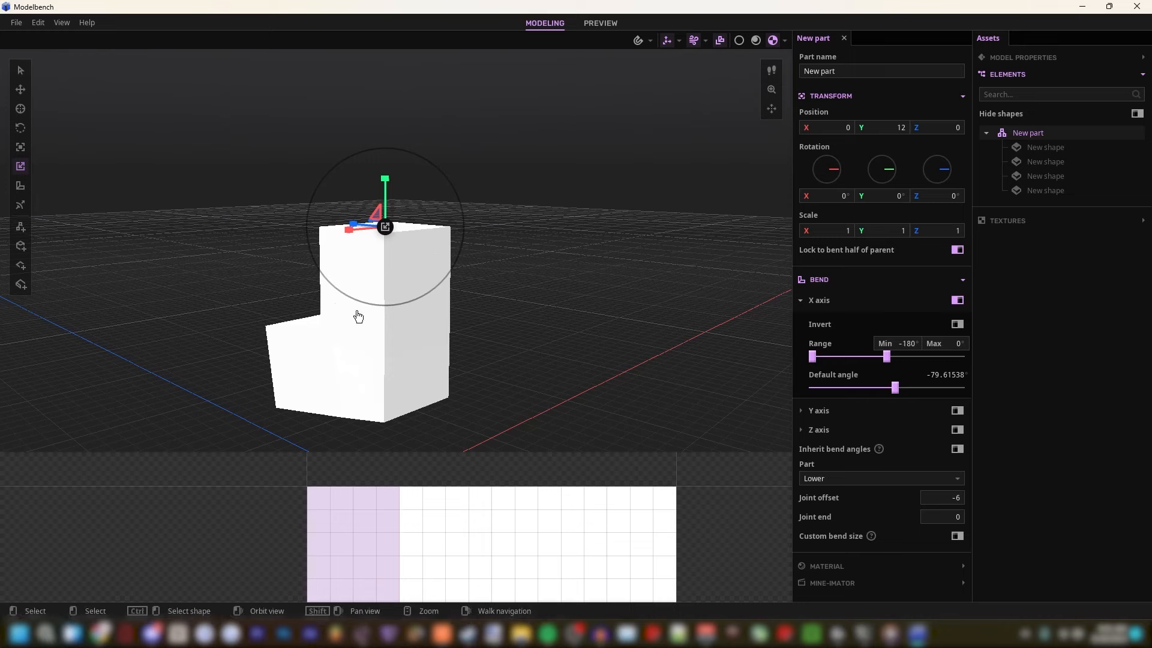
pyautogui.moveTo(350, 548); pyautogui.dragTo(347, 489)
pyautogui.scroll(-2, 347, 489)
pyautogui.scroll(-1, 333, 472)
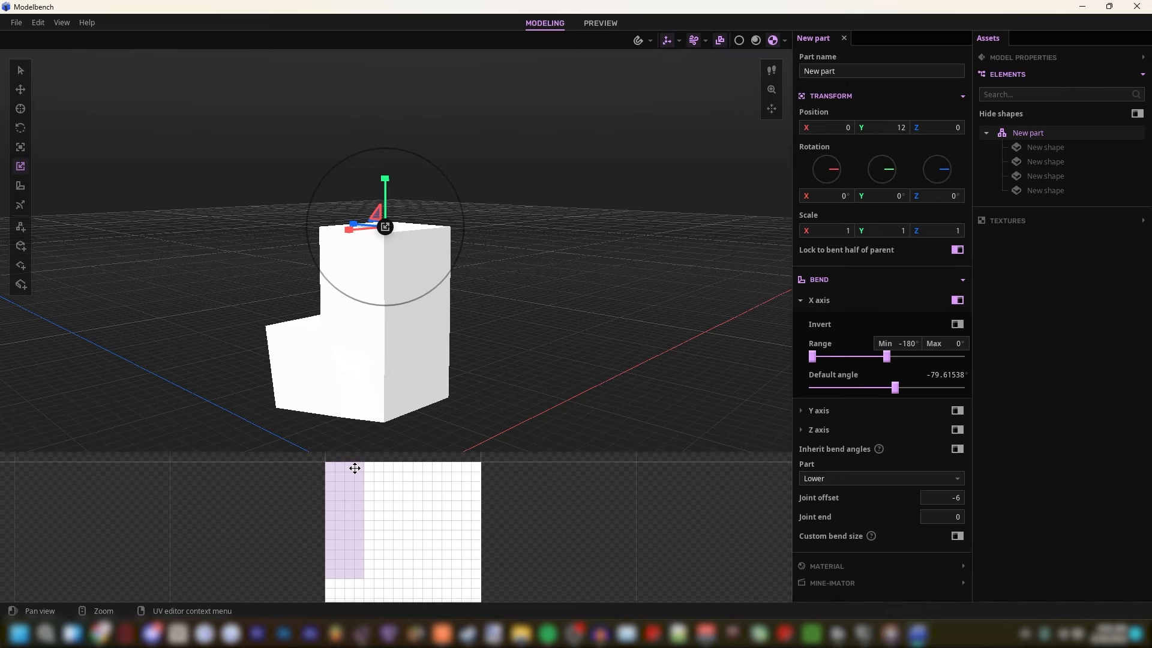
pyautogui.moveTo(443, 399); pyautogui.dragTo(348, 336)
pyautogui.moveTo(472, 453); pyautogui.dragTo(470, 450)
pyautogui.moveTo(432, 339); pyautogui.dragTo(422, 298)
pyautogui.moveTo(435, 327); pyautogui.dragTo(604, 290, button='middle')
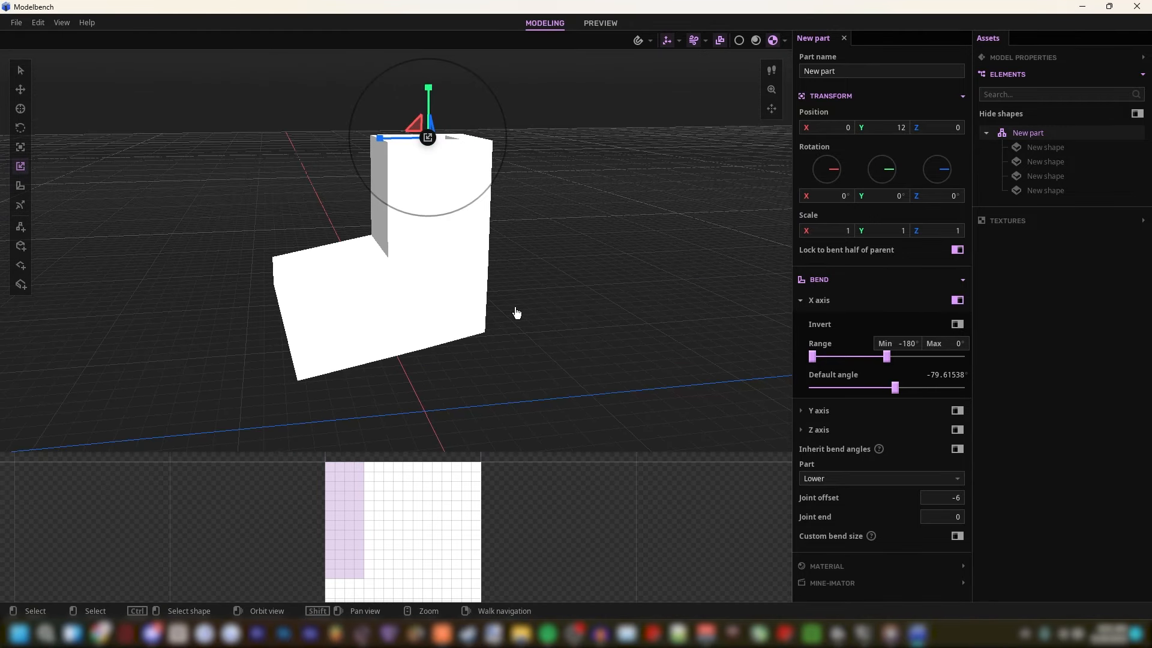
pyautogui.moveTo(517, 310); pyautogui.dragTo(533, 308, button='middle')
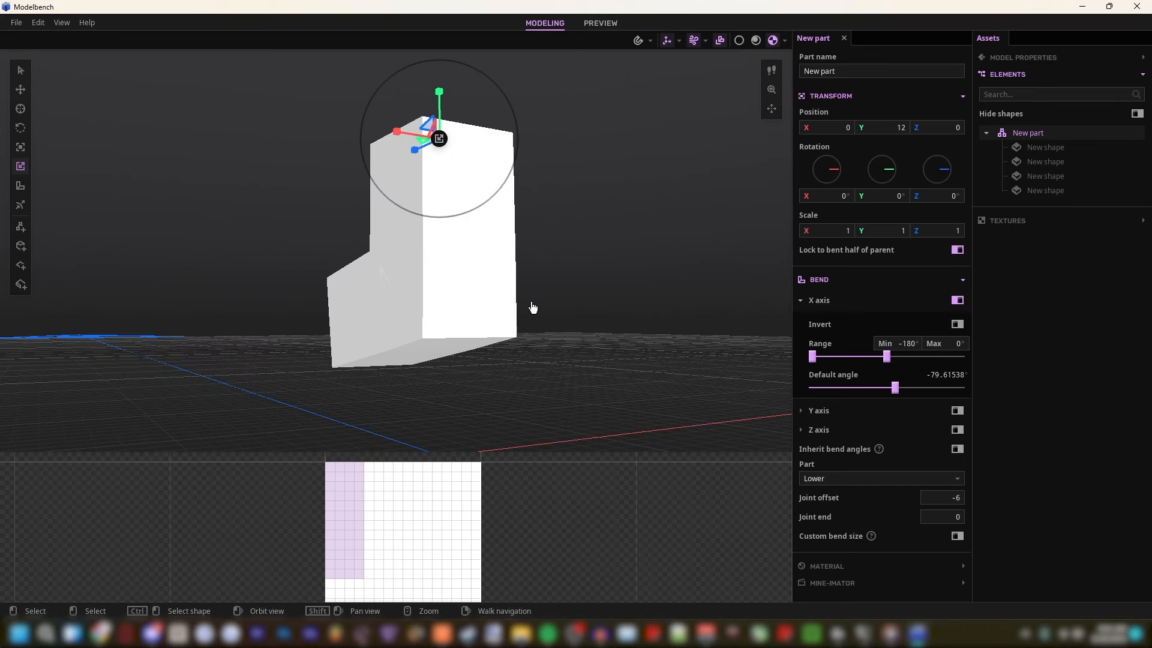
# Step: Delete all four 3D planes from the part
pyautogui.click(1045, 147)
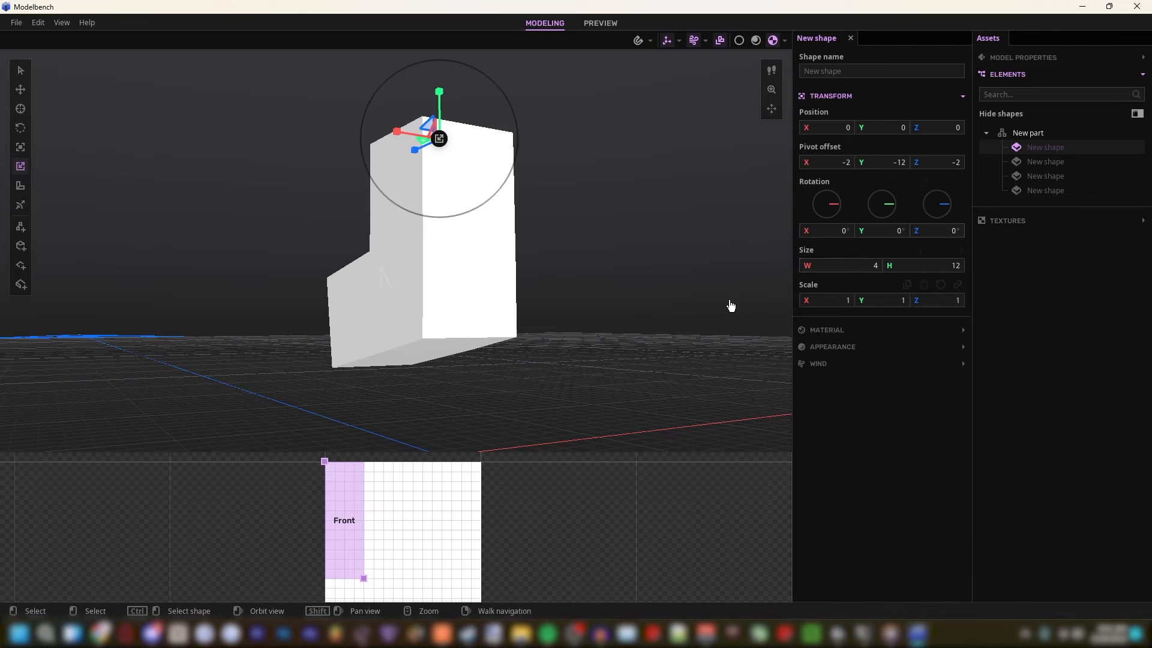
pyautogui.keyDown('ctrl'); pyautogui.click(1043, 162); pyautogui.keyUp('ctrl')
pyautogui.keyDown('ctrl'); pyautogui.click(1019, 193); pyautogui.keyUp('ctrl')
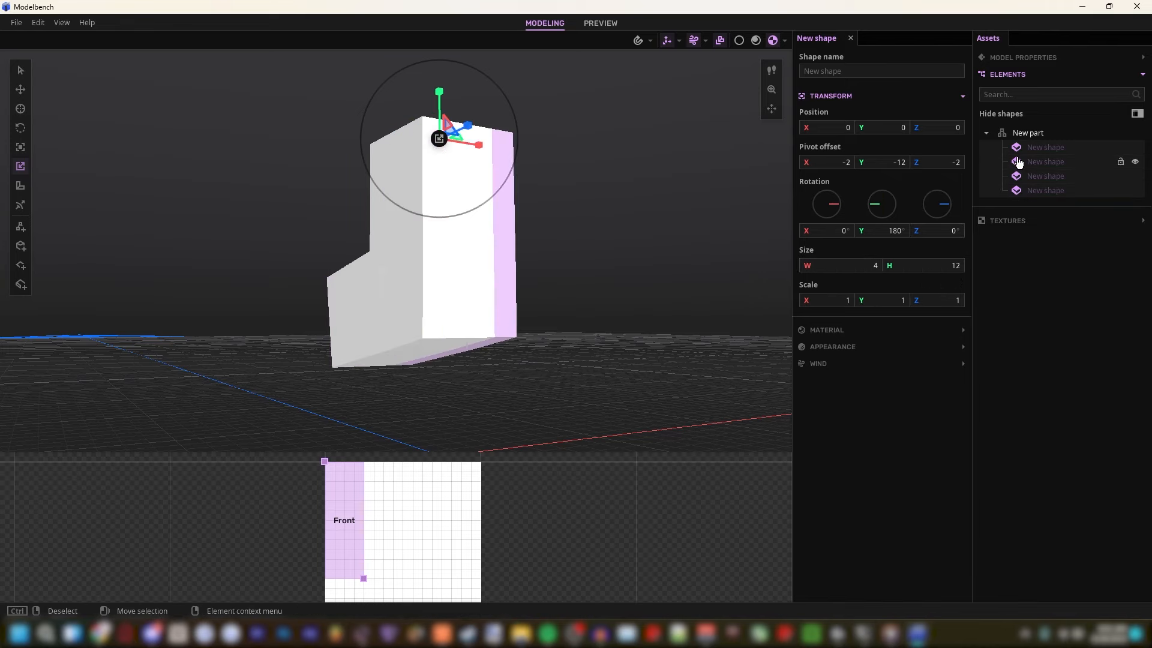
pyautogui.press('Delete')
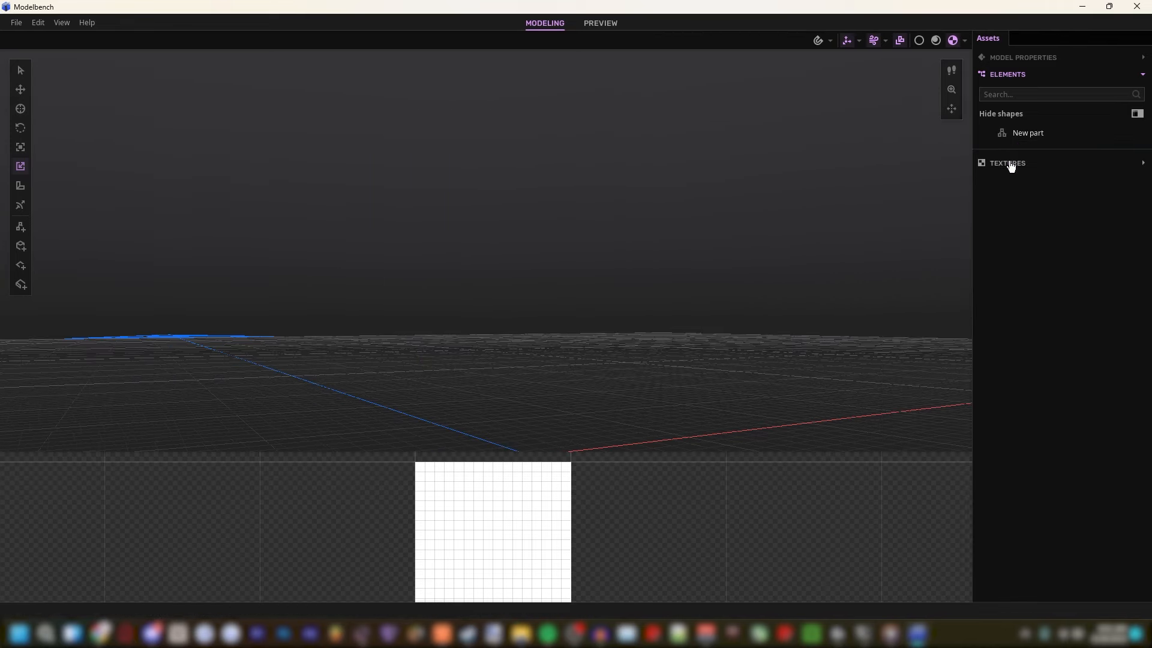
# Step: Reset the part's default bend angle to 0° and add a 16 by 16 by 16 box textured with JossUVs.png
pyautogui.click(1058, 132)
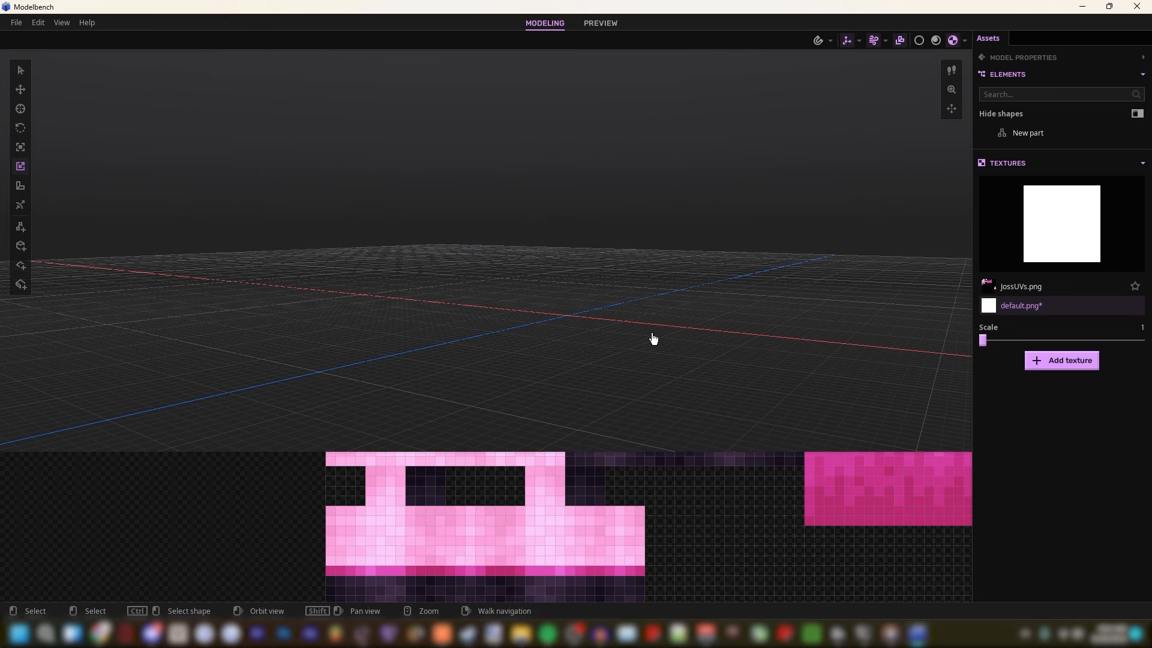
pyautogui.click(1028, 133)
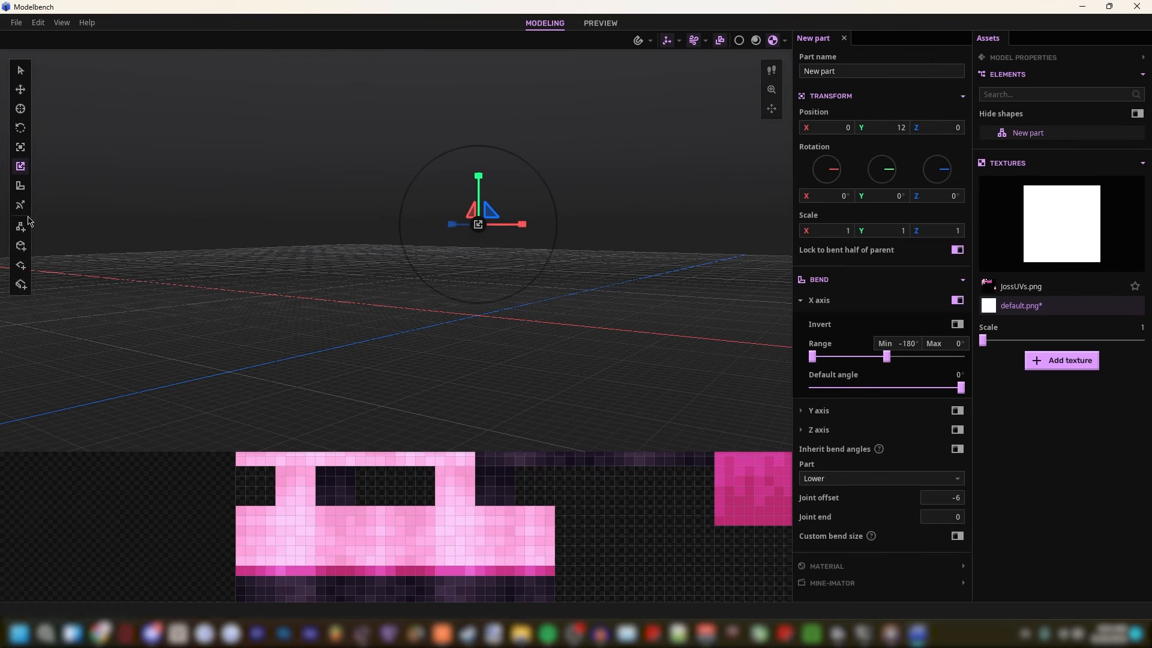
pyautogui.click(20, 246)
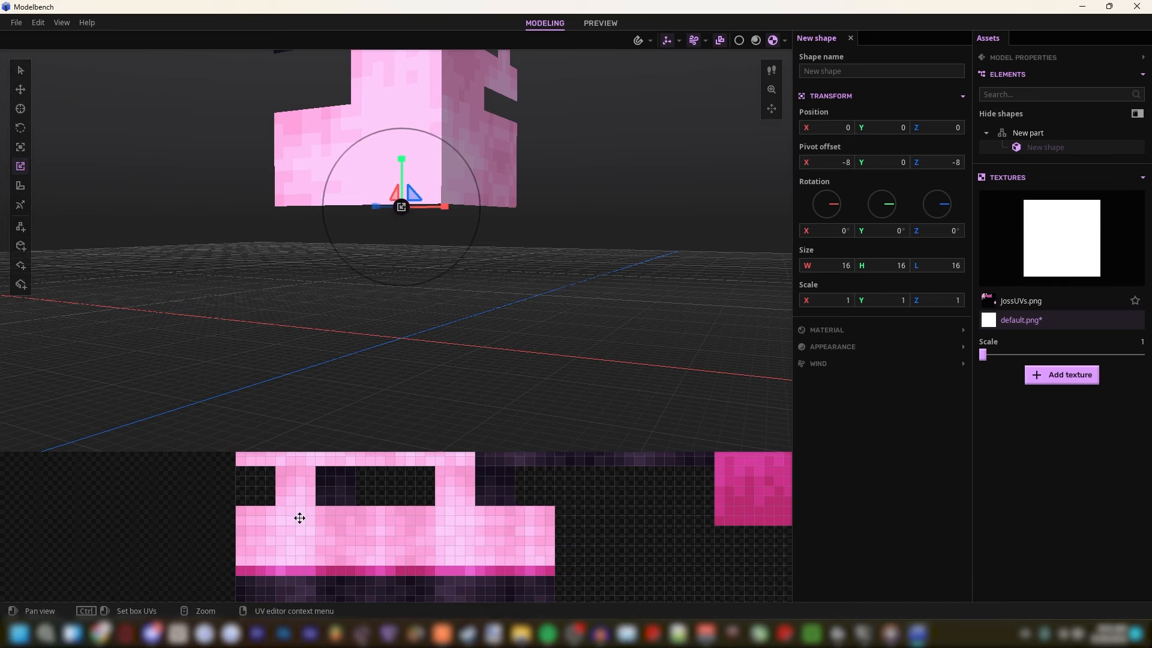
# Step: Map the box's UVs over the pink and dark strip of the texture, making it 2 wide, 12 high and 0 long
pyautogui.moveTo(275, 508); pyautogui.dragTo(295, 545)
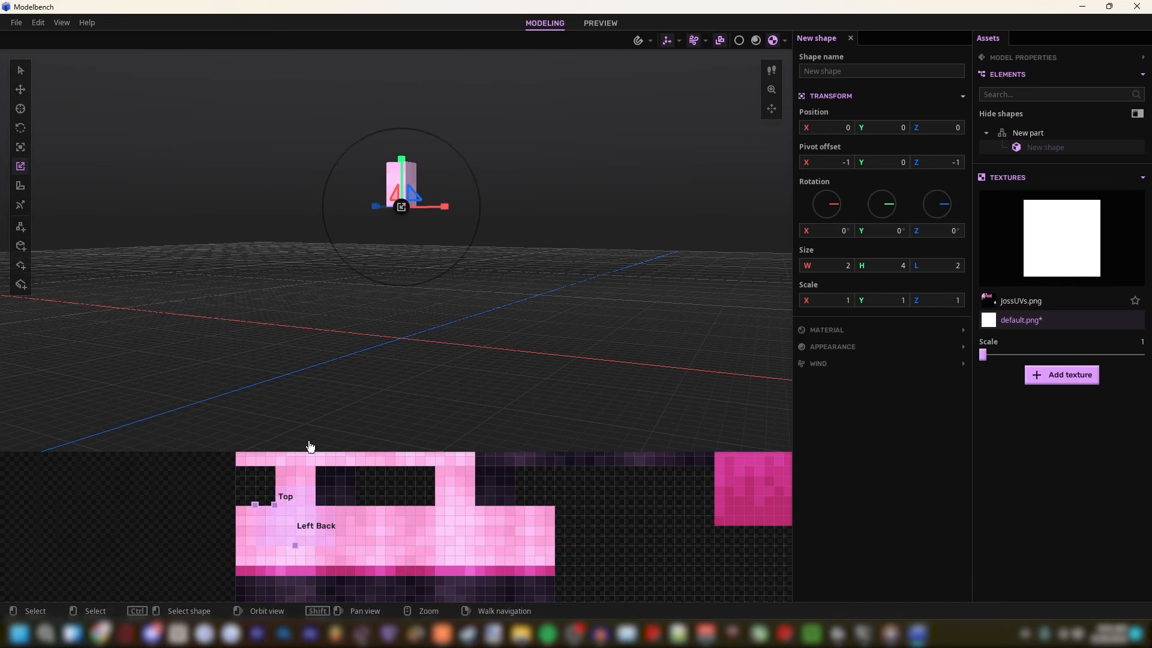
pyautogui.moveTo(255, 505); pyautogui.dragTo(308, 591)
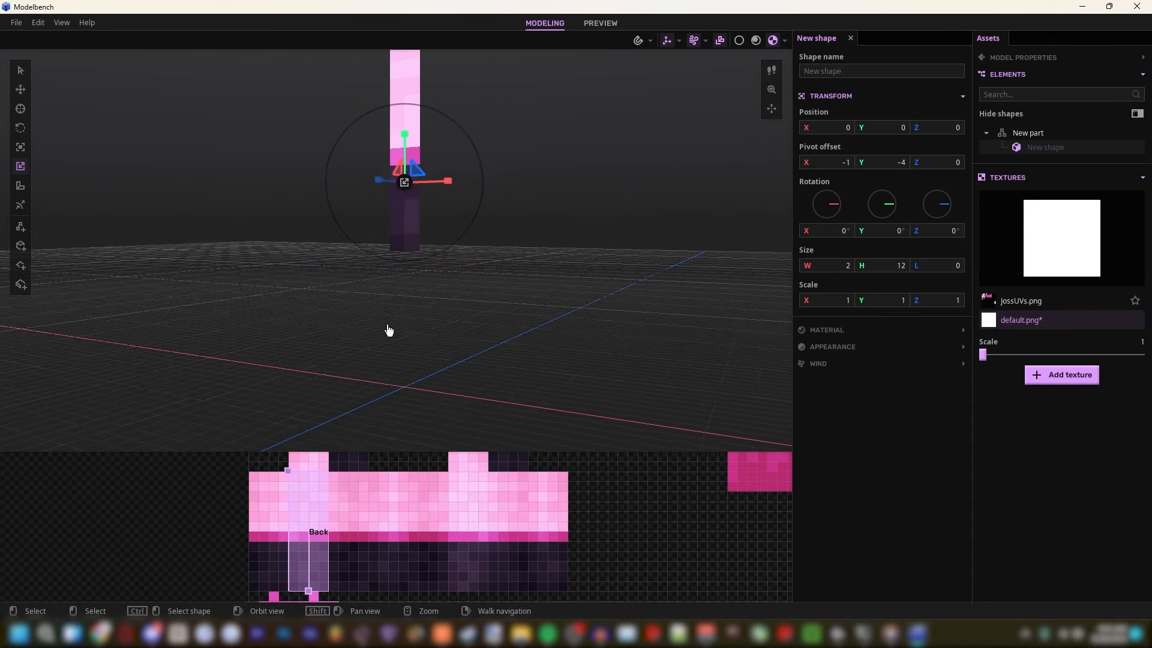
pyautogui.moveTo(390, 330); pyautogui.dragTo(402, 318, button='right')
pyautogui.scroll(-4, 402, 319)
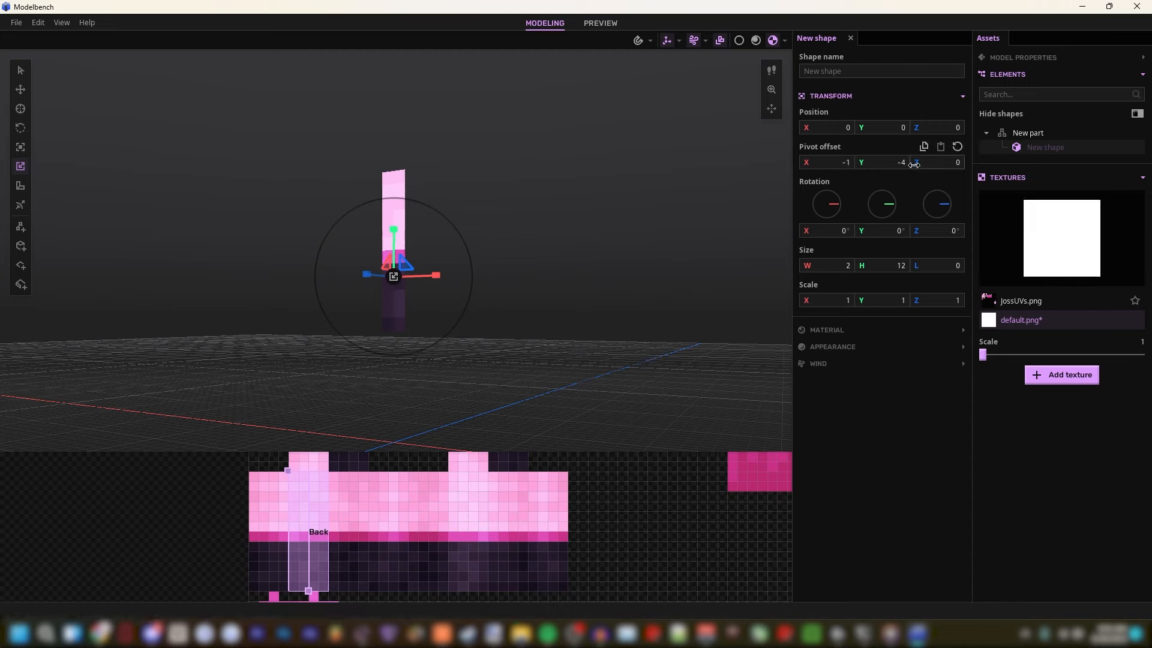
# Step: Set the flat box's pivot offset to -12 on Y and -2 on X
pyautogui.rightClick(887, 163)
pyautogui.click(882, 166)
pyautogui.click(895, 165)
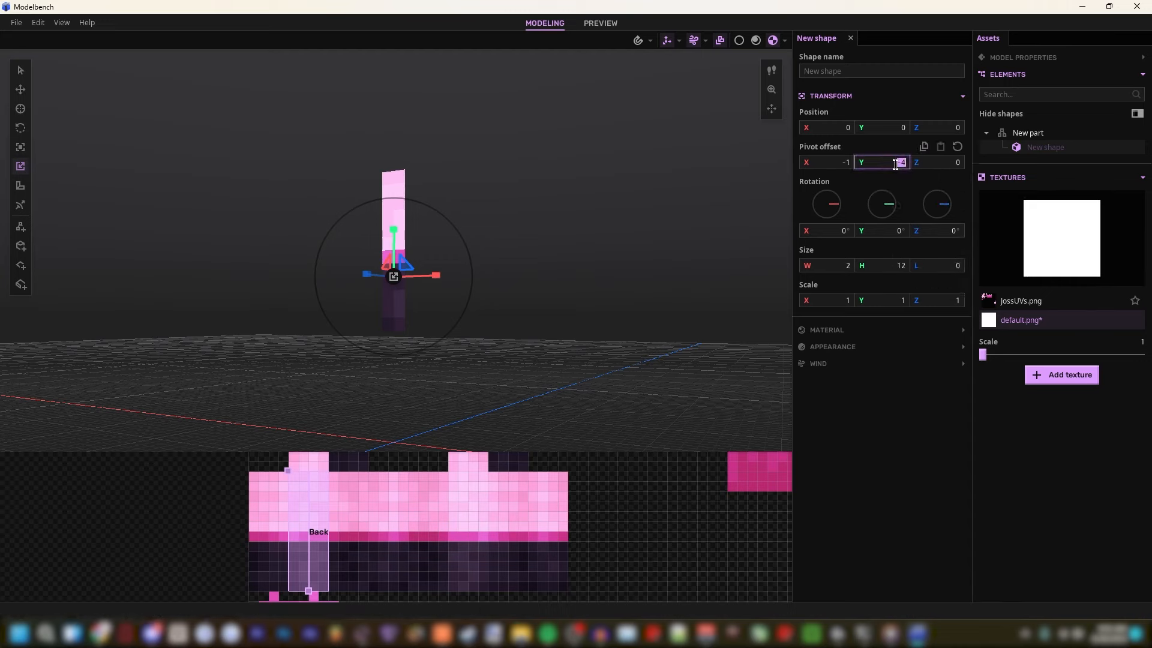
pyautogui.write('-12')
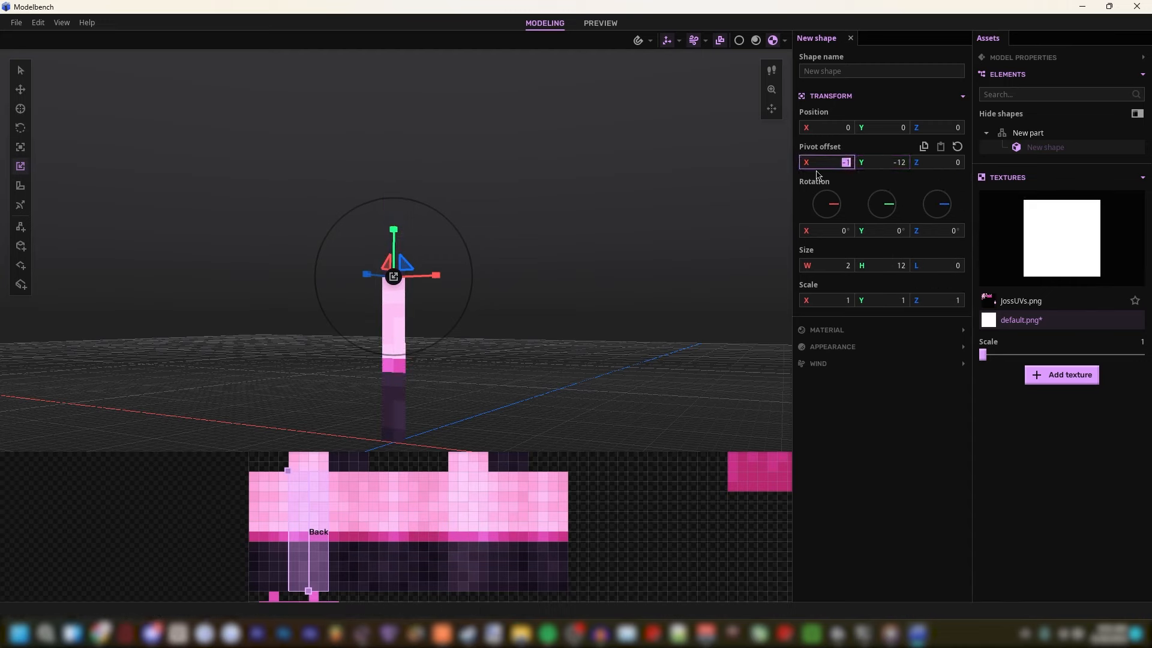
pyautogui.press('BackSpace')
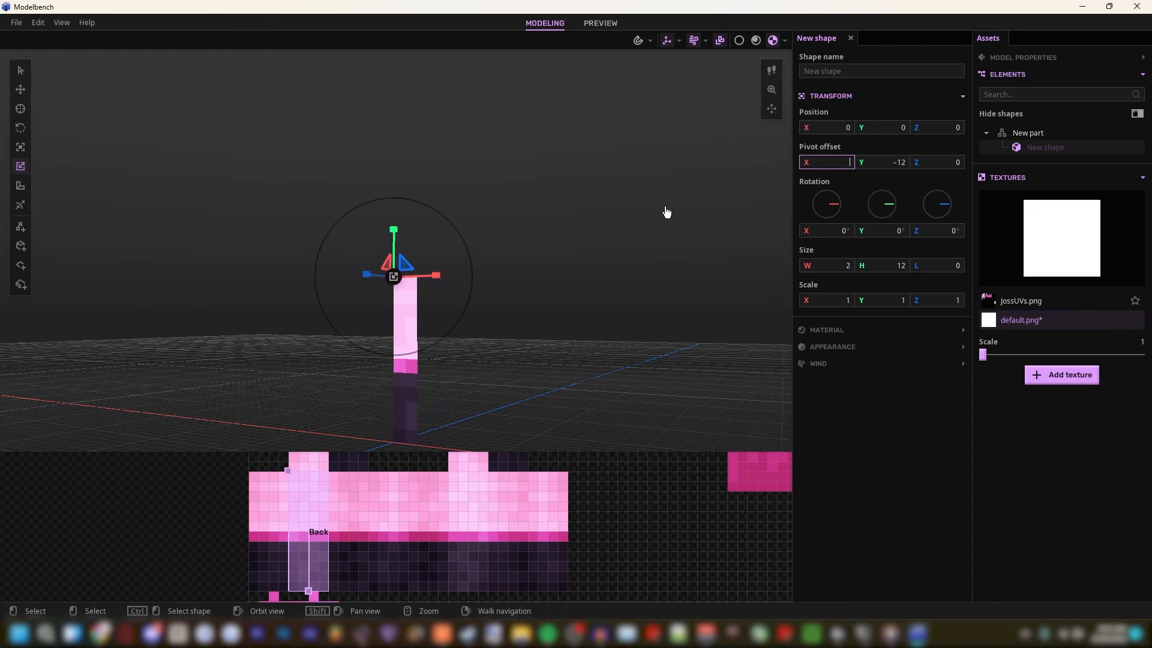
pyautogui.moveTo(667, 212); pyautogui.dragTo(729, 214)
pyautogui.write('-20')
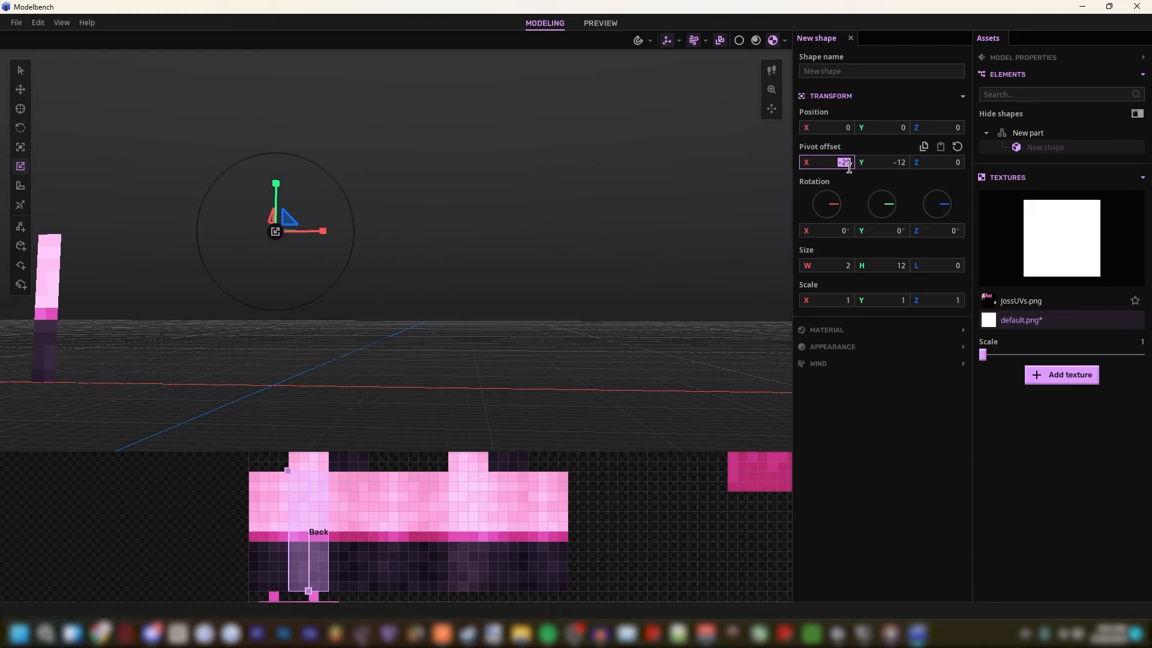
pyautogui.press('BackSpace')
pyautogui.press('w')
pyautogui.moveTo(588, 232); pyautogui.dragTo(540, 240, button='right')
pyautogui.press('s')
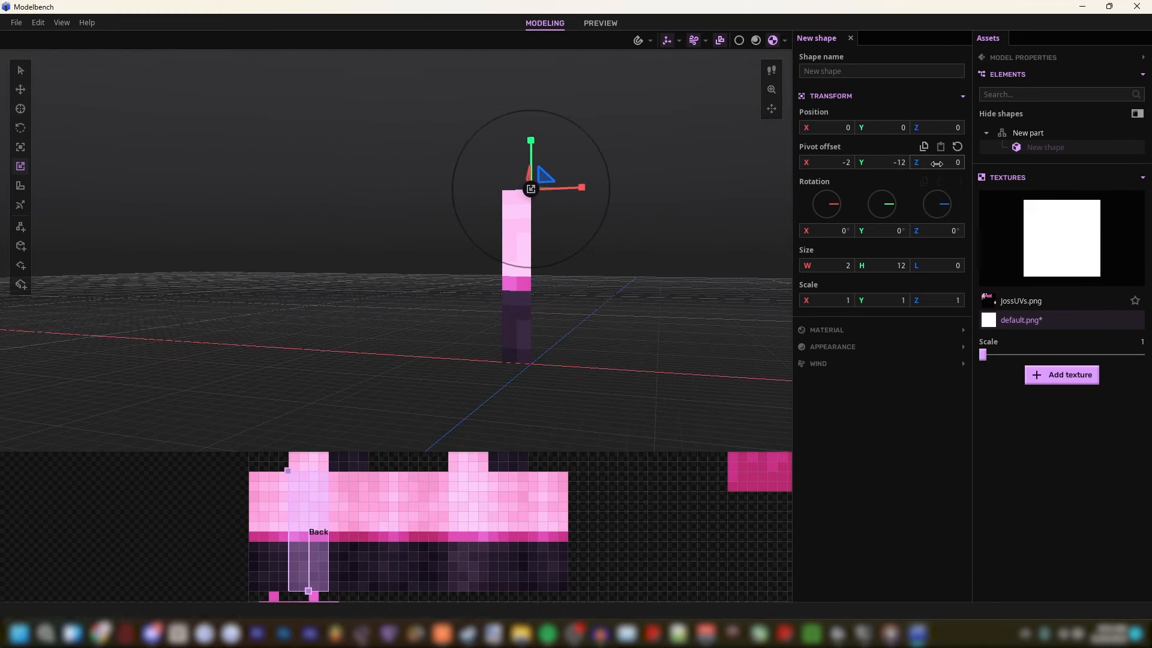
# Step: Set the flat box's Z pivot offset to 2
pyautogui.click(940, 164)
pyautogui.write('2')
pyautogui.press('w')
pyautogui.moveTo(671, 273)
pyautogui.mouseDown(button='right')
pyautogui.moveTo(729, 270)
pyautogui.moveTo(690, 264)
pyautogui.mouseUp(button='right')
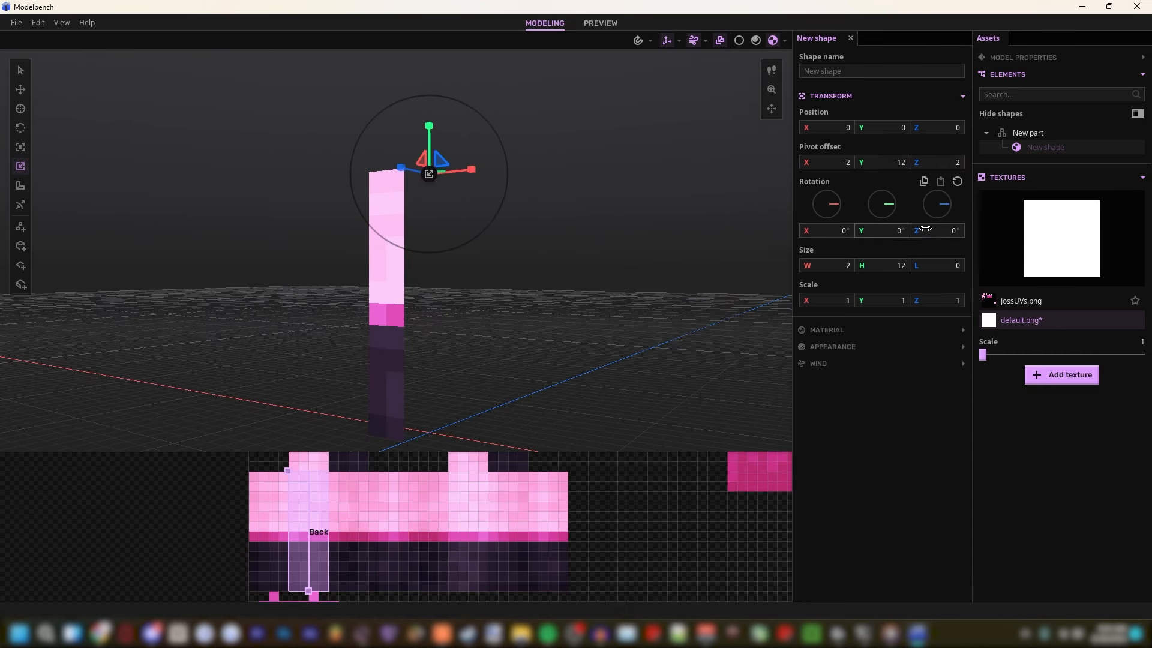
# Step: Set the flat box's rotation to 2° on X and 2° on Z
pyautogui.click(842, 235)
pyautogui.write('2')
pyautogui.press('Return')
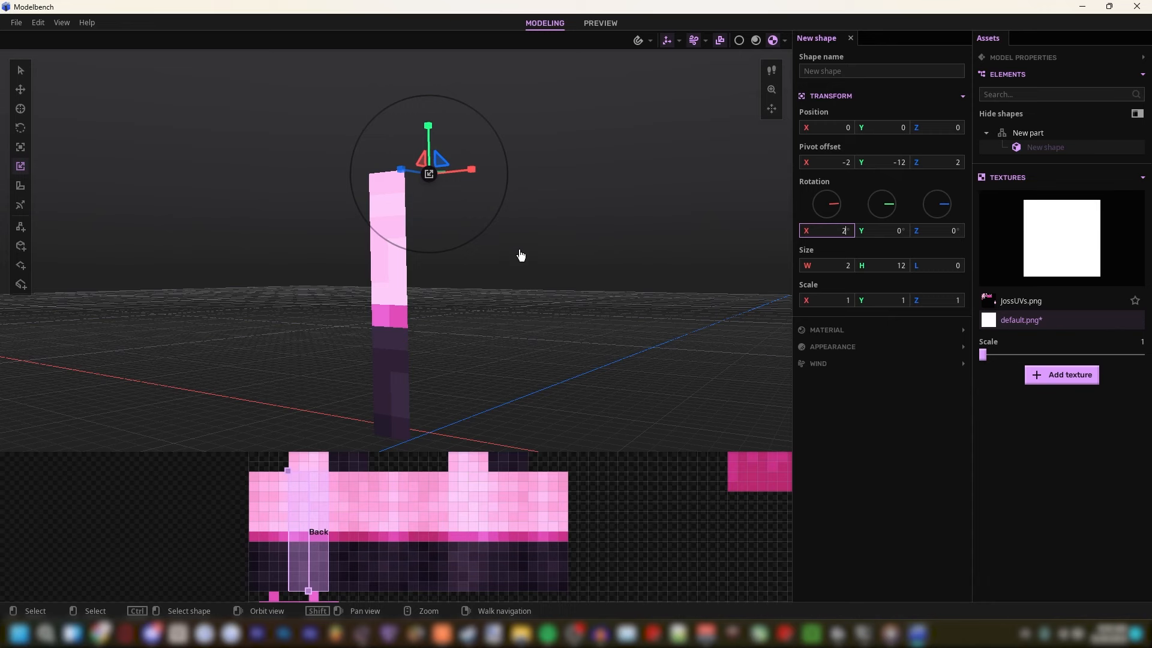
pyautogui.moveTo(520, 255); pyautogui.dragTo(563, 248)
pyautogui.write('2')
pyautogui.press('Return')
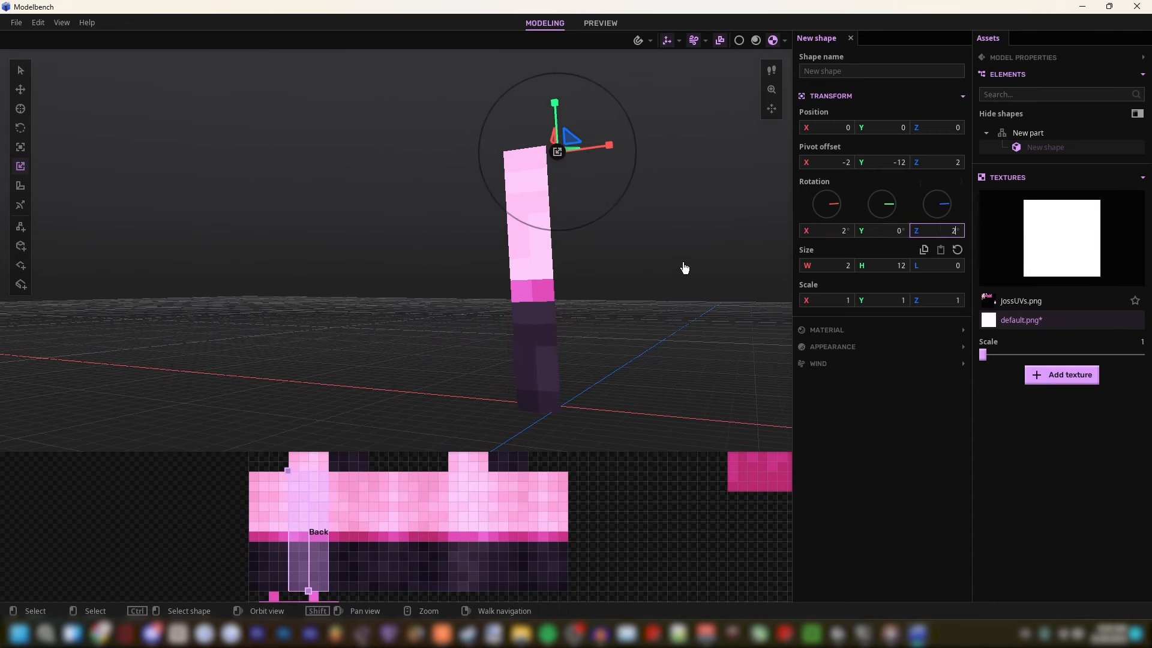
# Step: Duplicate the flat box and set the copy's Z rotation to -2° and its X pivot offset to 0
pyautogui.moveTo(652, 280); pyautogui.dragTo(652, 280, button='right')
pyautogui.hotkey('ctrl', 'd')
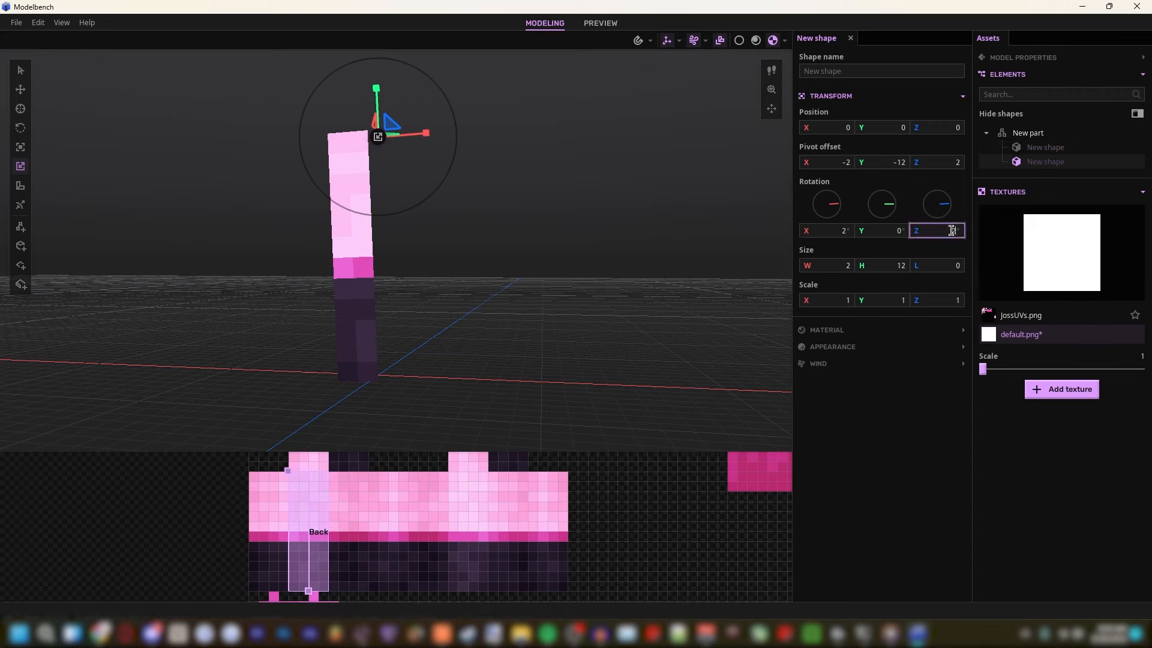
pyautogui.write('-')
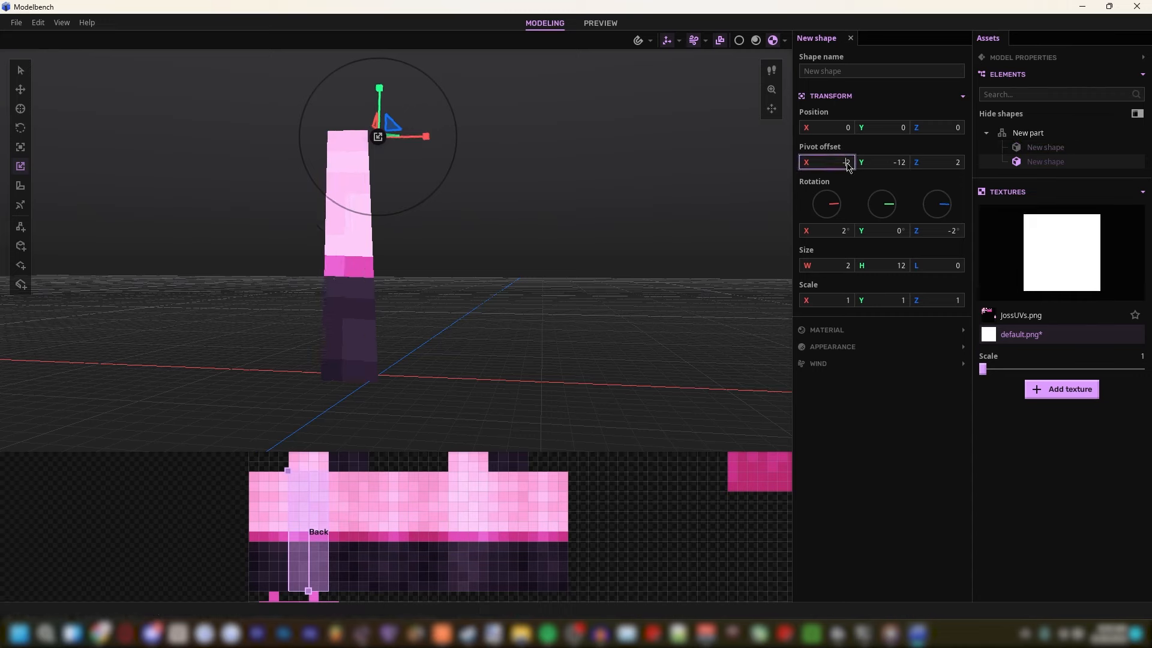
pyautogui.press('BackSpace')
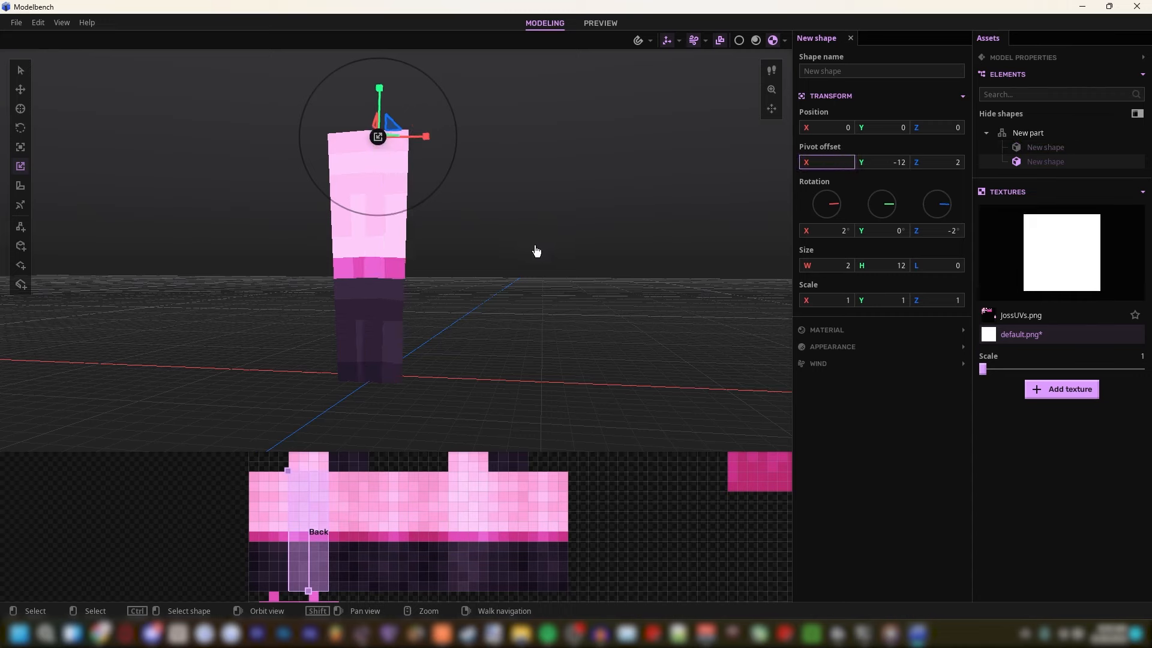
# Step: Move the copied box's UVs two pixels to the right along the pink and dark texture strip
pyautogui.moveTo(297, 471); pyautogui.dragTo(308, 472)
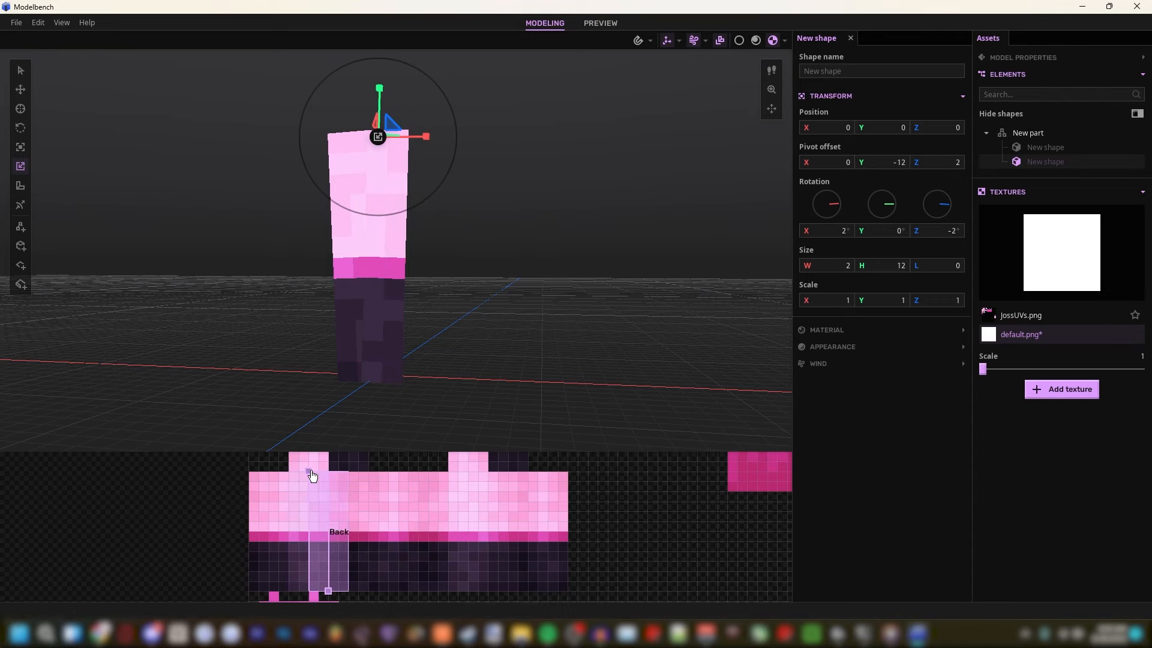
pyautogui.moveTo(407, 382); pyautogui.dragTo(460, 342)
pyautogui.moveTo(499, 342); pyautogui.dragTo(623, 334, button='right')
pyautogui.press('w')
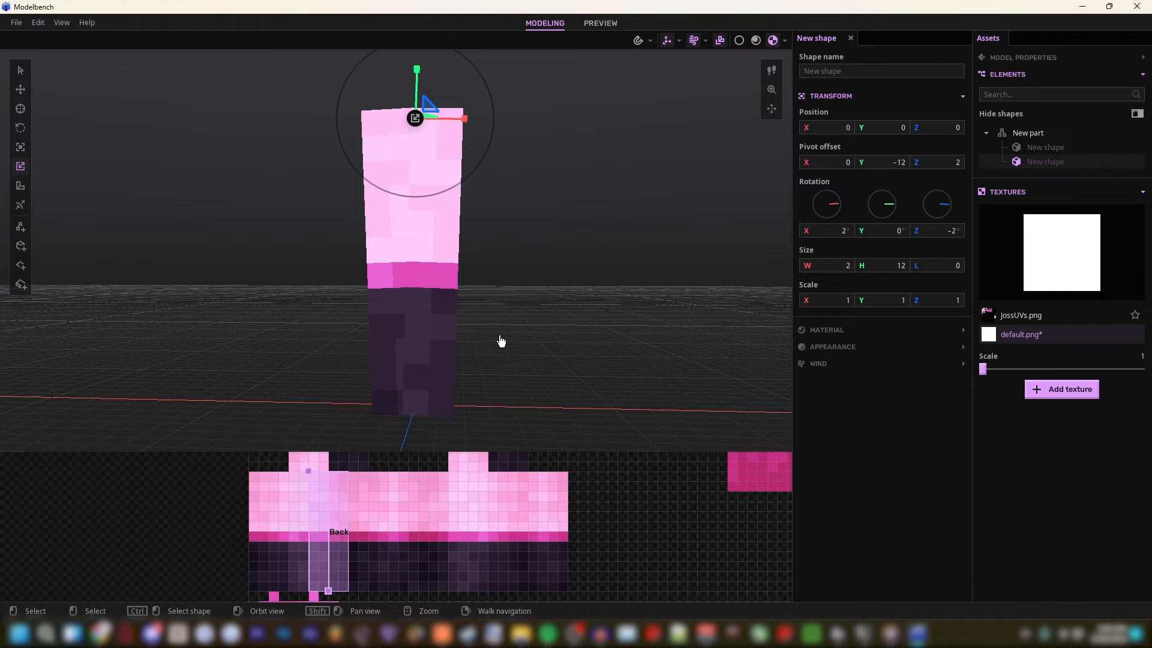
# Step: Set the copied flat box's Z scale to 1.0005
pyautogui.moveTo(468, 349); pyautogui.dragTo(312, 321, button='right')
pyautogui.press('d')
pyautogui.press('w')
pyautogui.moveTo(473, 345); pyautogui.dragTo(472, 396, button='right')
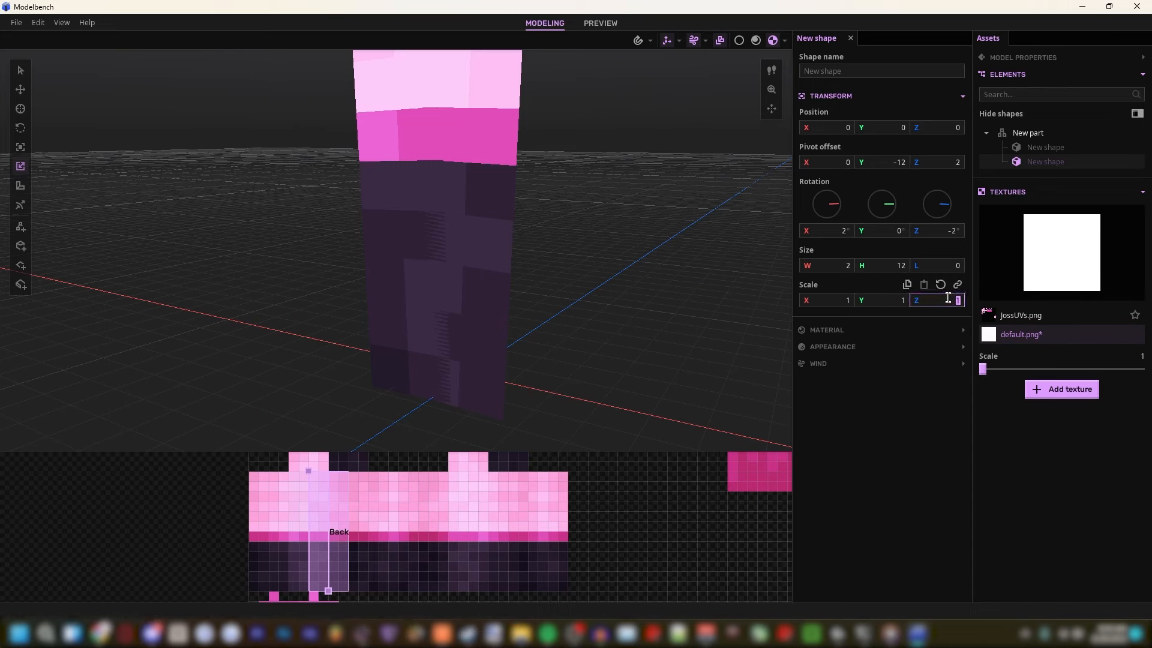
pyautogui.write('09')
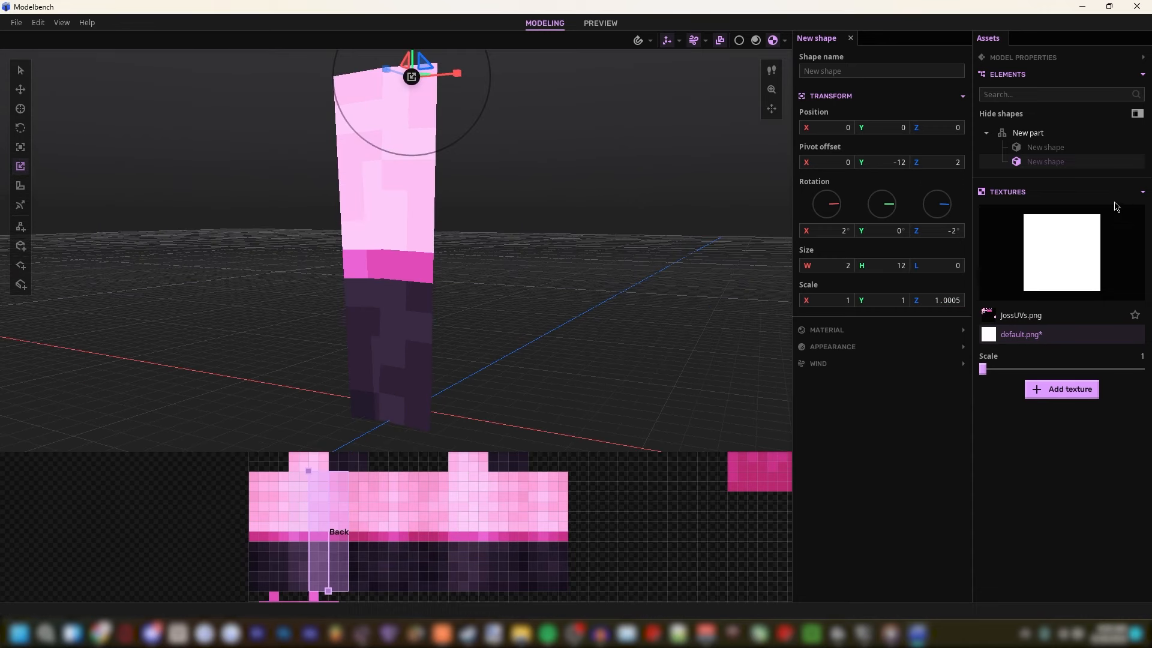
# Step: Duplicate both flat boxes together and move the copies' UVs four pixels to the right on the texture
pyautogui.click(1045, 148)
pyautogui.moveTo(737, 253); pyautogui.dragTo(747, 237, button='right')
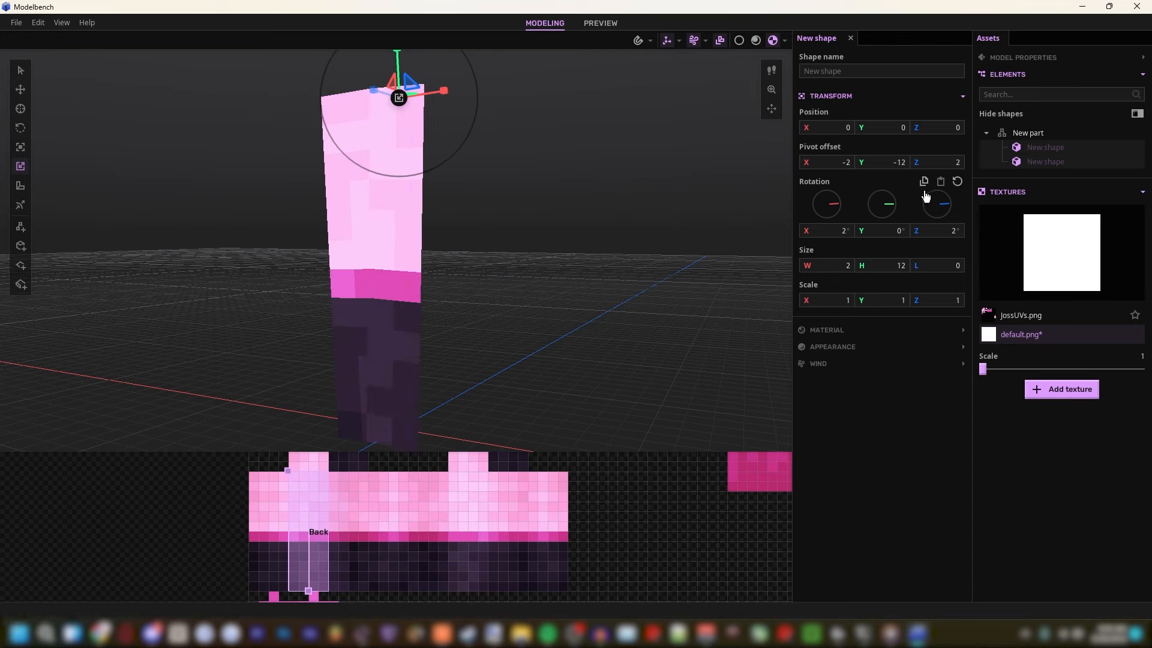
pyautogui.hotkey('ctrl', 'd')
pyautogui.moveTo(291, 473); pyautogui.dragTo(334, 476)
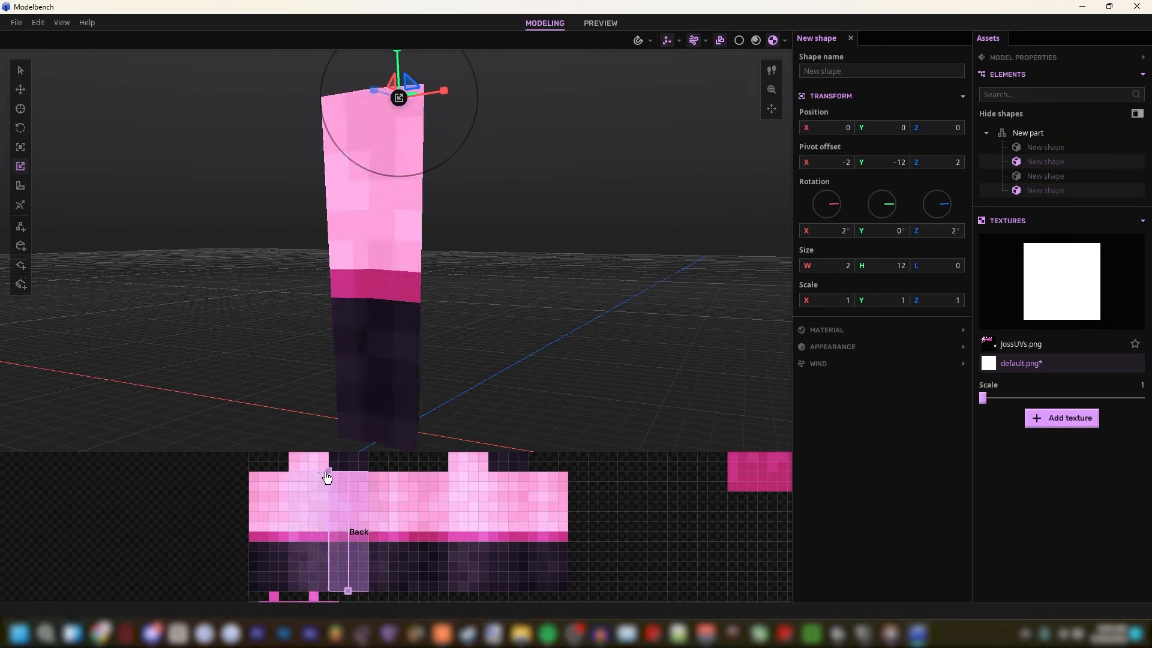
# Step: Set the Y rotation of the two copied boxes to 90° to form an adjacent side of the leg
pyautogui.click(878, 236)
pyautogui.write('-90')
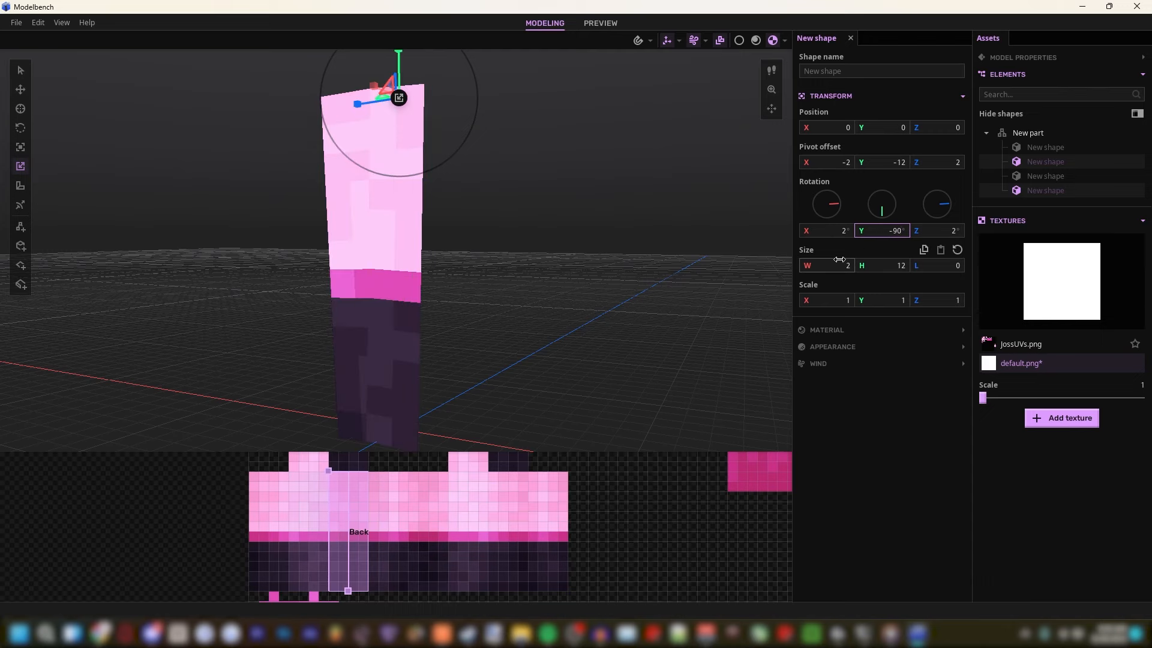
pyautogui.press('BackSpace')
pyautogui.press('BackSpace')
pyautogui.press('BackSpace')
pyautogui.write('90')
pyautogui.moveTo(492, 294); pyautogui.dragTo(481, 292)
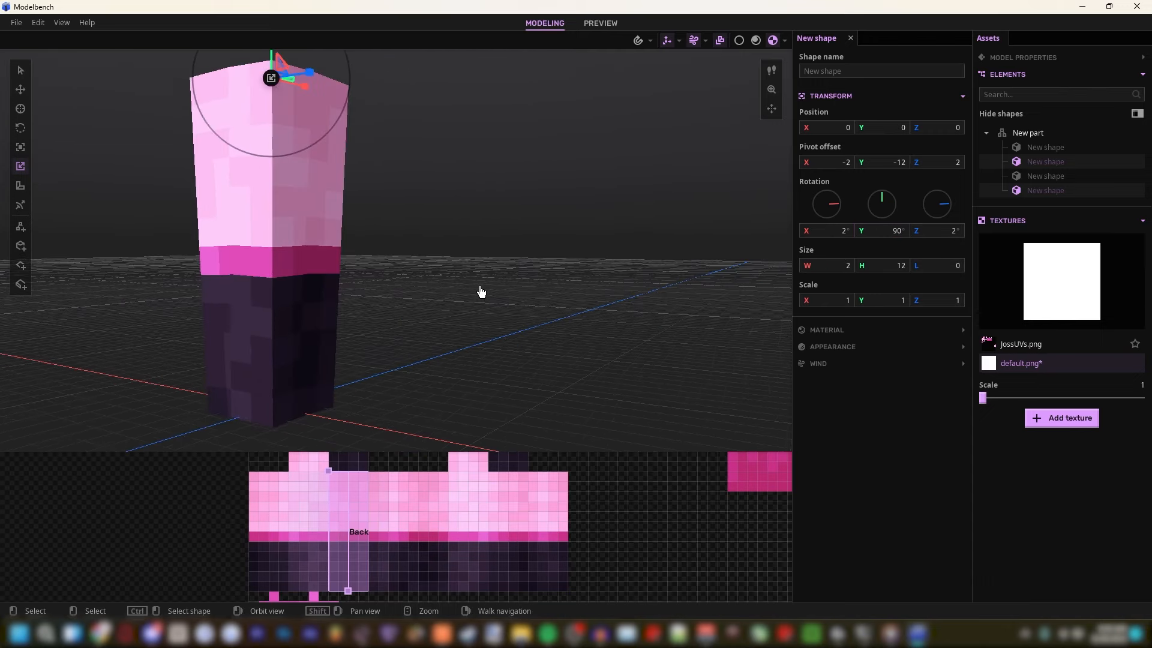
# Step: Duplicate the side pair, rotate the copies to 180° on Y, and shift their UVs four pixels to the right
pyautogui.moveTo(290, 286); pyautogui.dragTo(258, 280, button='right')
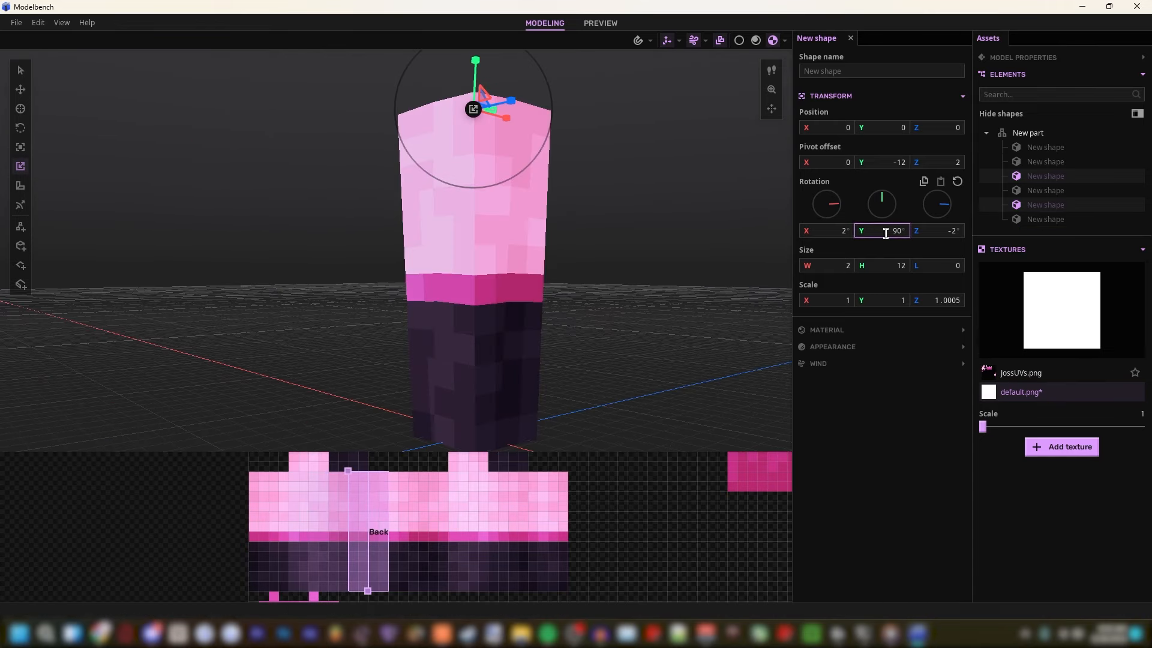
pyautogui.press('BackSpace')
pyautogui.press('BackSpace')
pyautogui.write('180')
pyautogui.moveTo(349, 472); pyautogui.dragTo(389, 473)
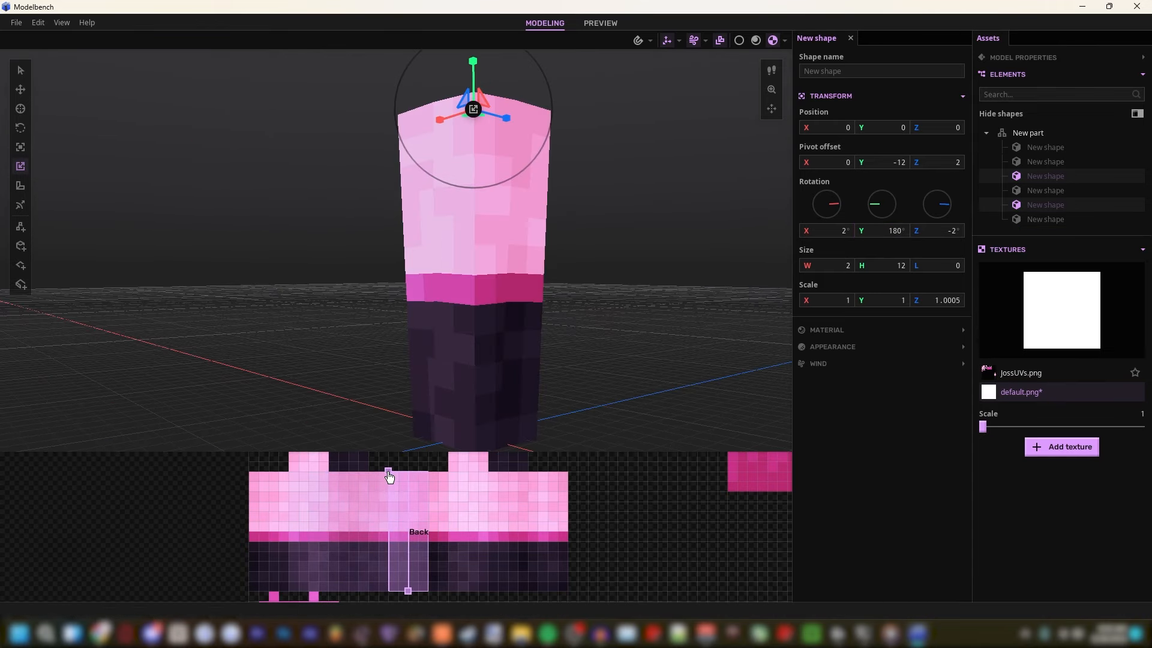
# Step: Examine the leg from all around and above, comparing its faces with the texture strip
pyautogui.moveTo(414, 384); pyautogui.dragTo(558, 432, button='right')
pyautogui.press('s')
pyautogui.press('a')
pyautogui.press('w')
pyautogui.moveTo(387, 473); pyautogui.dragTo(390, 484)
pyautogui.press('a')
pyautogui.moveTo(387, 381); pyautogui.dragTo(534, 332, button='right')
pyautogui.press('d')
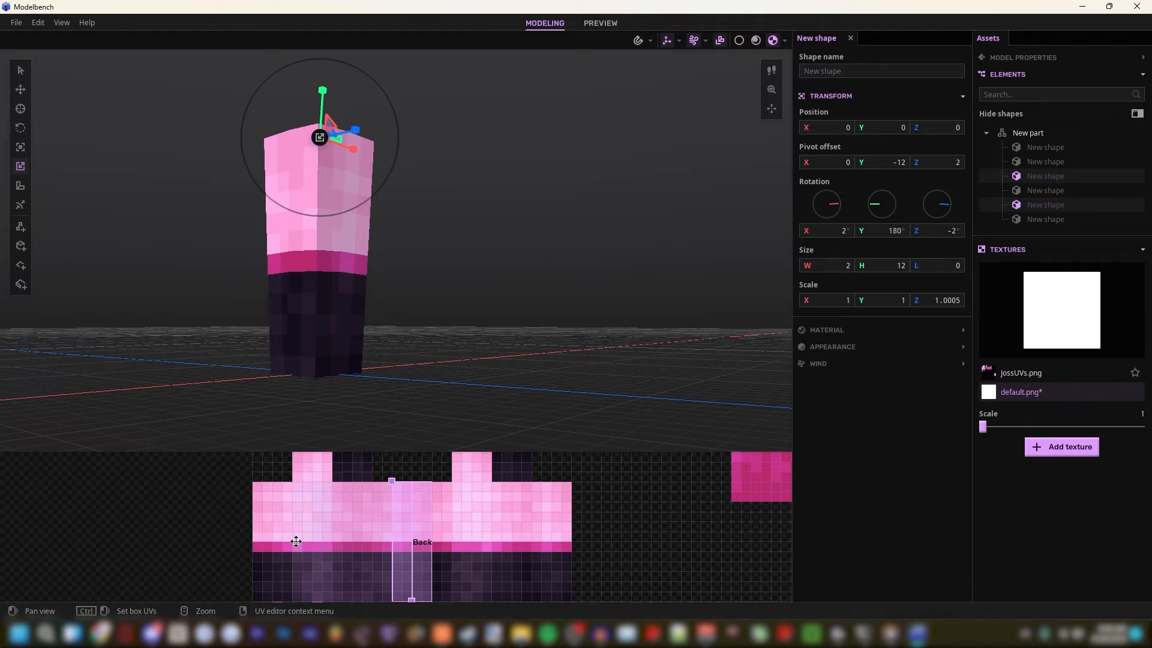
pyautogui.moveTo(295, 542); pyautogui.dragTo(318, 540)
pyautogui.moveTo(356, 452); pyautogui.dragTo(356, 370)
pyautogui.moveTo(359, 435); pyautogui.dragTo(375, 458)
pyautogui.press('a')
pyautogui.moveTo(414, 312); pyautogui.dragTo(437, 334, button='right')
pyautogui.press('w')
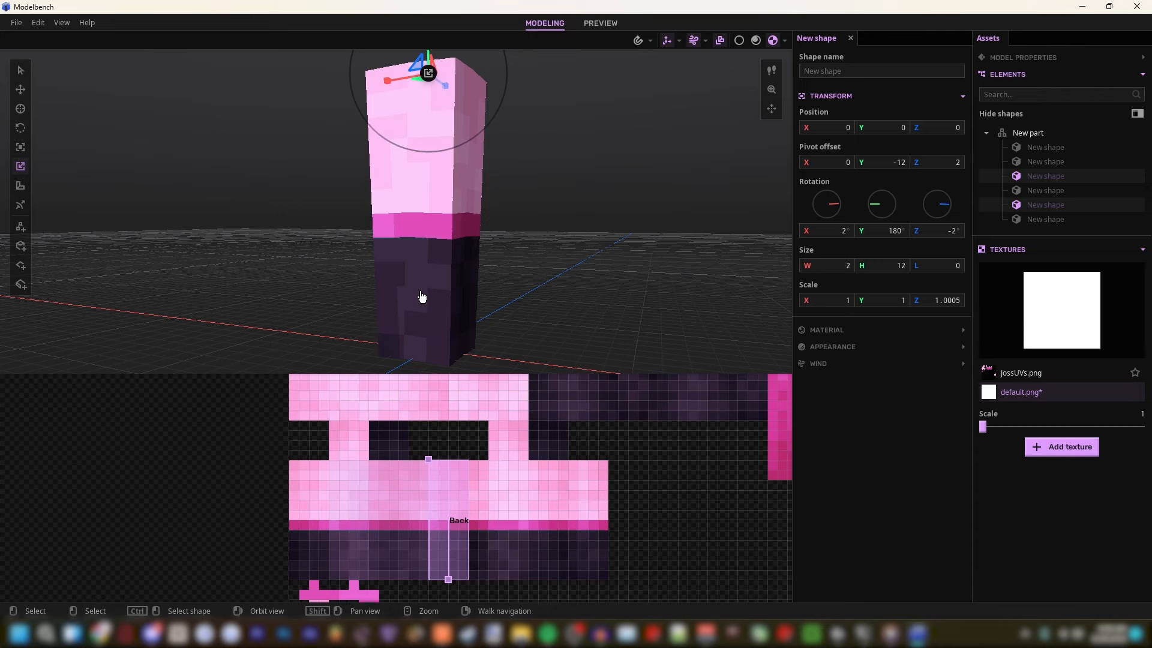
pyautogui.moveTo(422, 296); pyautogui.dragTo(435, 297, button='right')
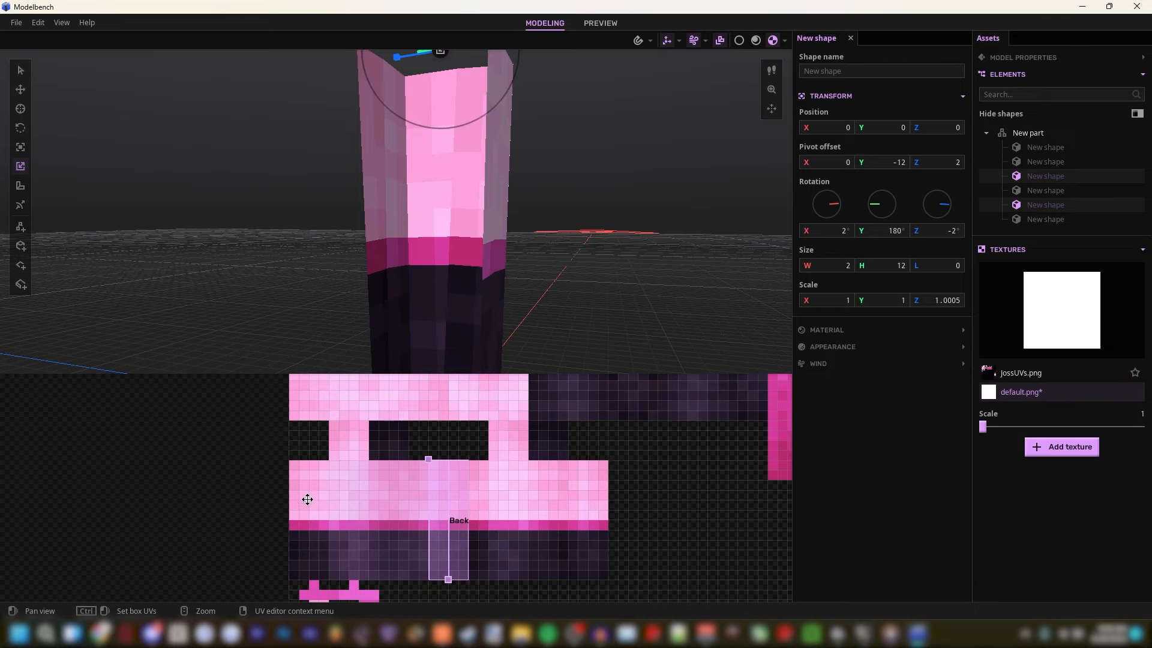
pyautogui.press('d')
pyautogui.moveTo(447, 317); pyautogui.dragTo(481, 298, button='right')
pyautogui.press('a')
pyautogui.press('w')
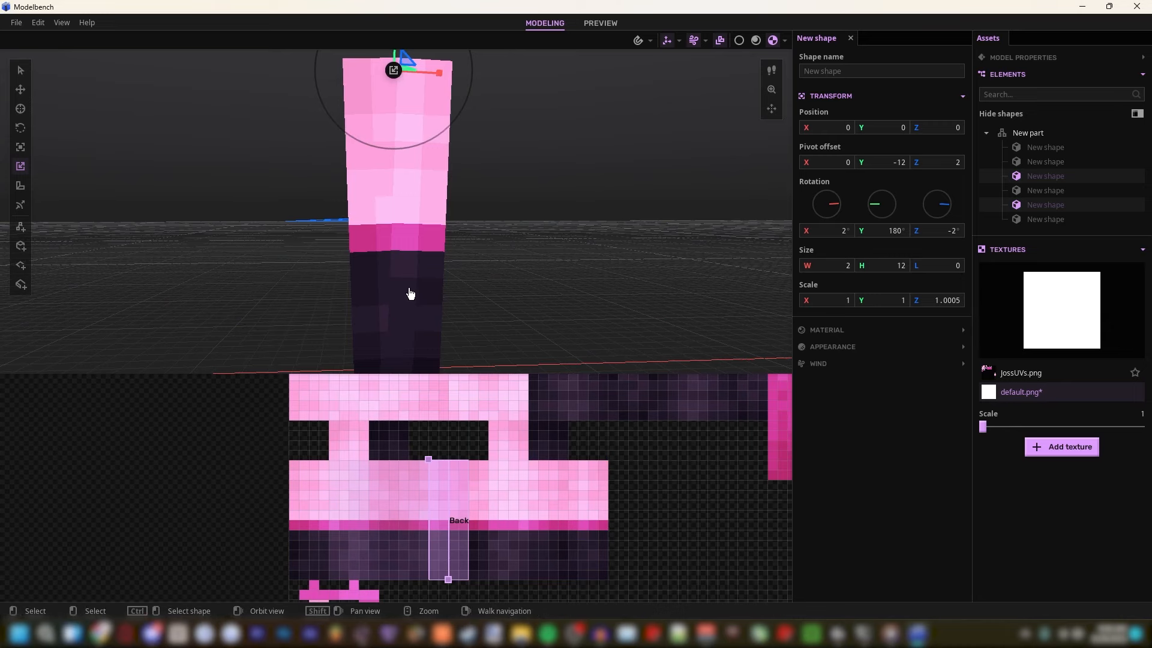
pyautogui.moveTo(396, 318); pyautogui.dragTo(396, 318, button='right')
pyautogui.press('q')
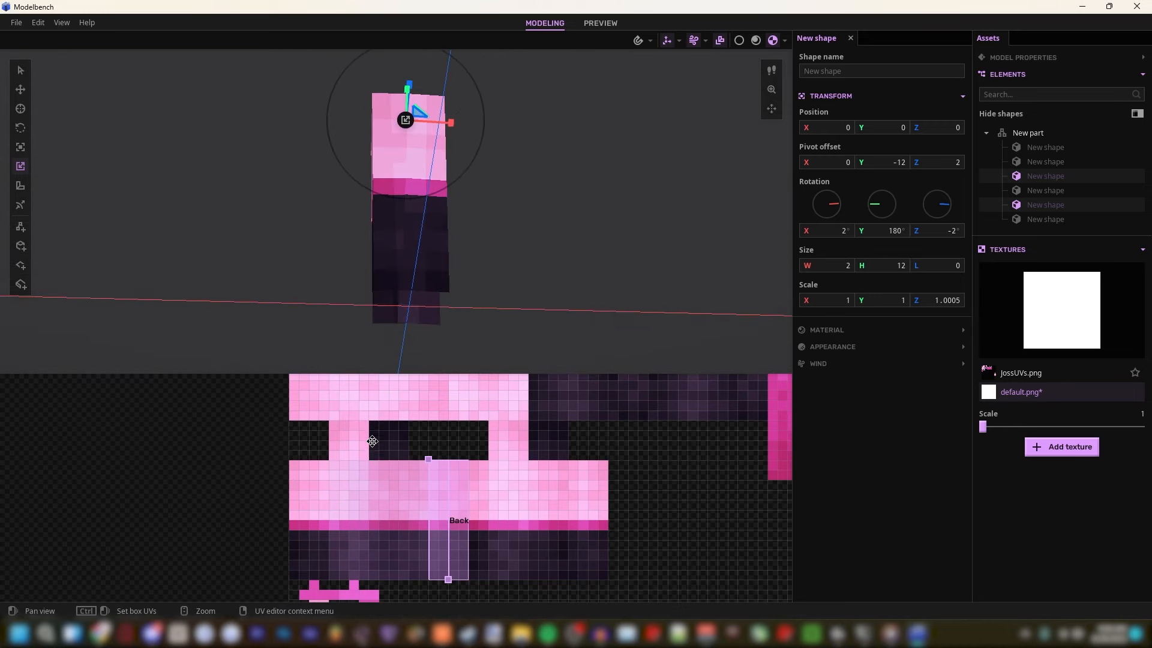
pyautogui.moveTo(410, 360); pyautogui.dragTo(410, 360, button='right')
pyautogui.press('e')
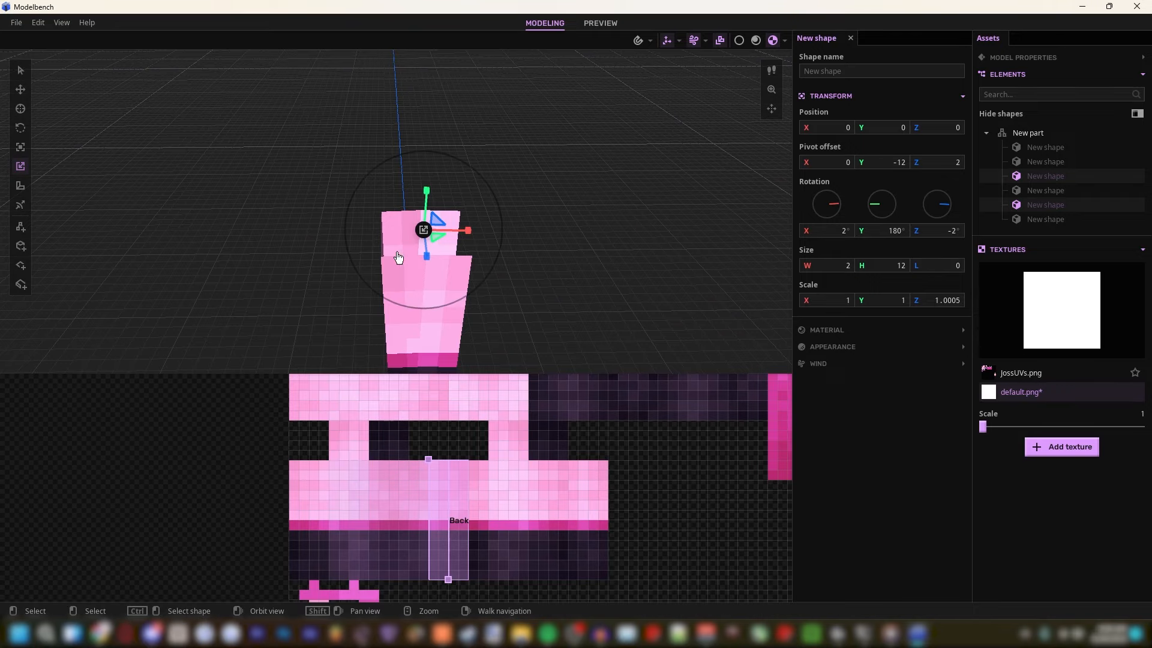
# Step: Duplicate the pair again, set the copies' Y rotation to -90°, and move their UVs to the left end of the leg texture strip
pyautogui.press('a')
pyautogui.moveTo(398, 258); pyautogui.dragTo(398, 258, button='right')
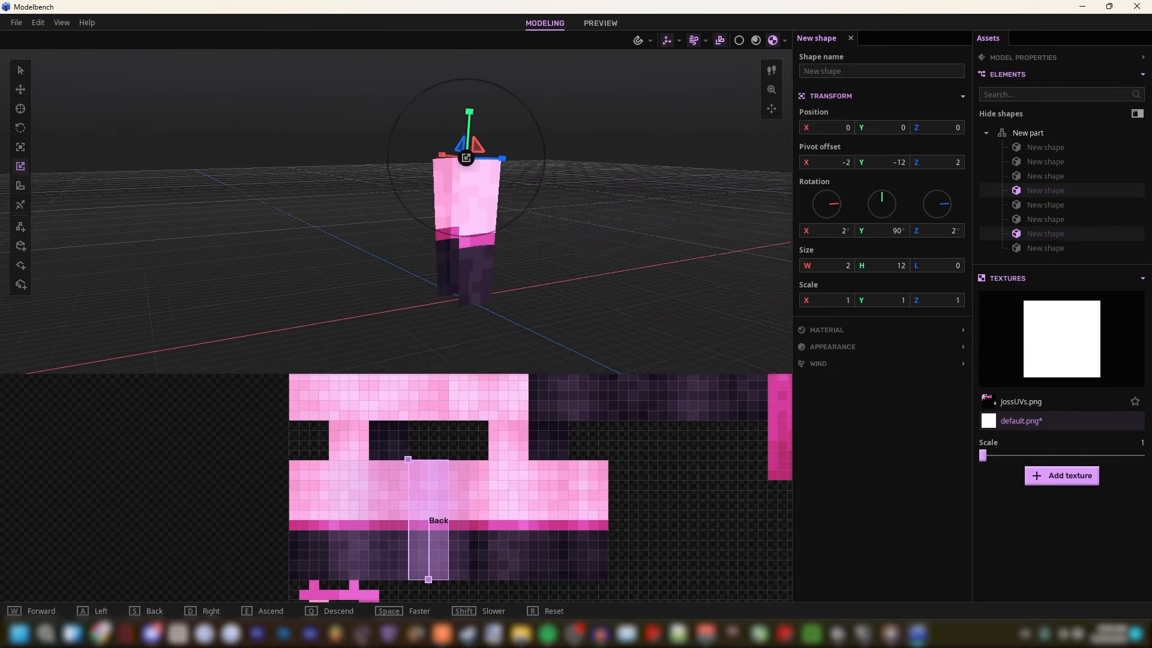
pyautogui.moveTo(398, 258); pyautogui.dragTo(399, 258, button='right')
pyautogui.click(890, 230)
pyautogui.write('-')
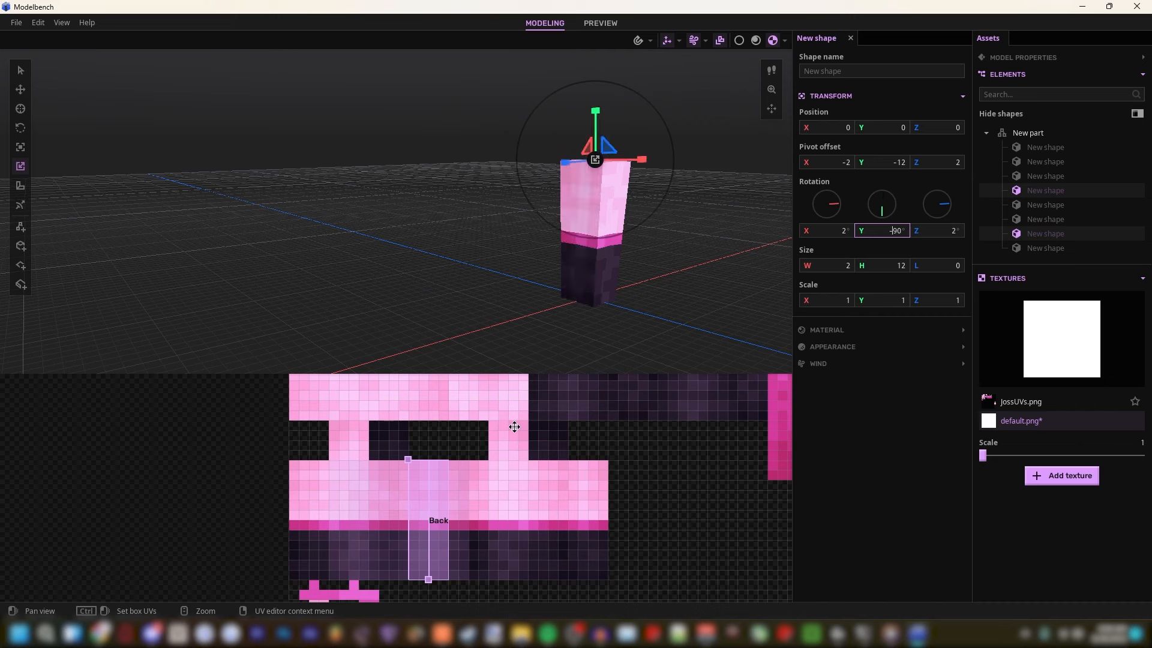
pyautogui.moveTo(409, 458); pyautogui.dragTo(290, 463)
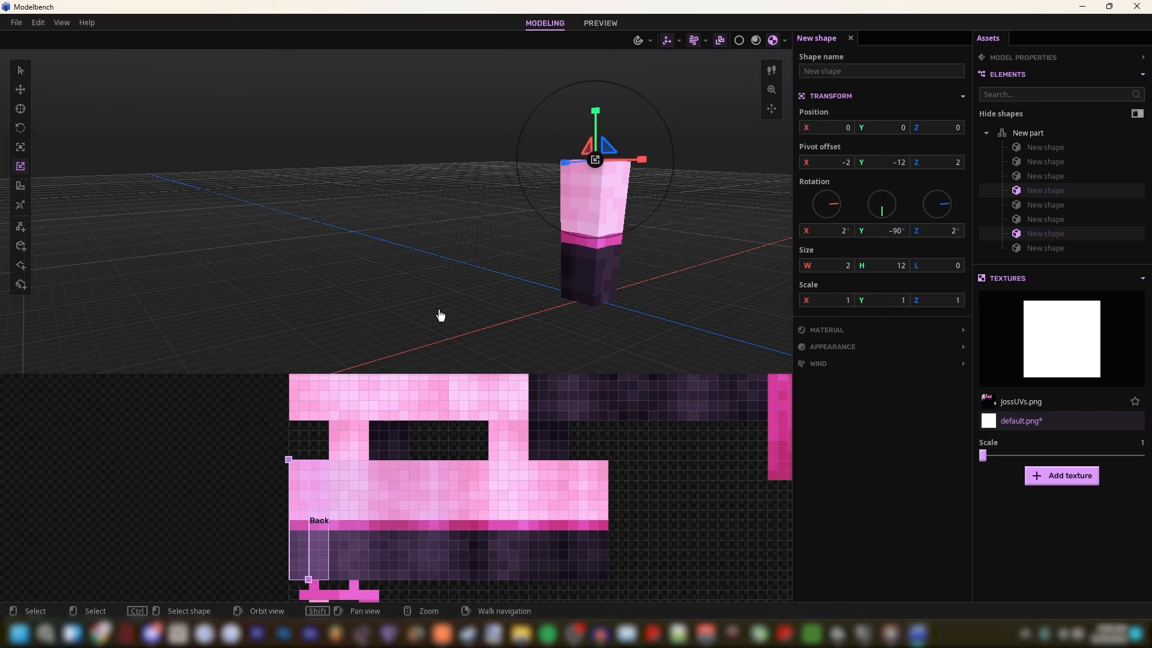
# Step: Set the leg part's X-axis bend range to a minimum of 0° and a maximum of 190°
pyautogui.click(439, 314)
pyautogui.moveTo(438, 314); pyautogui.dragTo(462, 309, button='right')
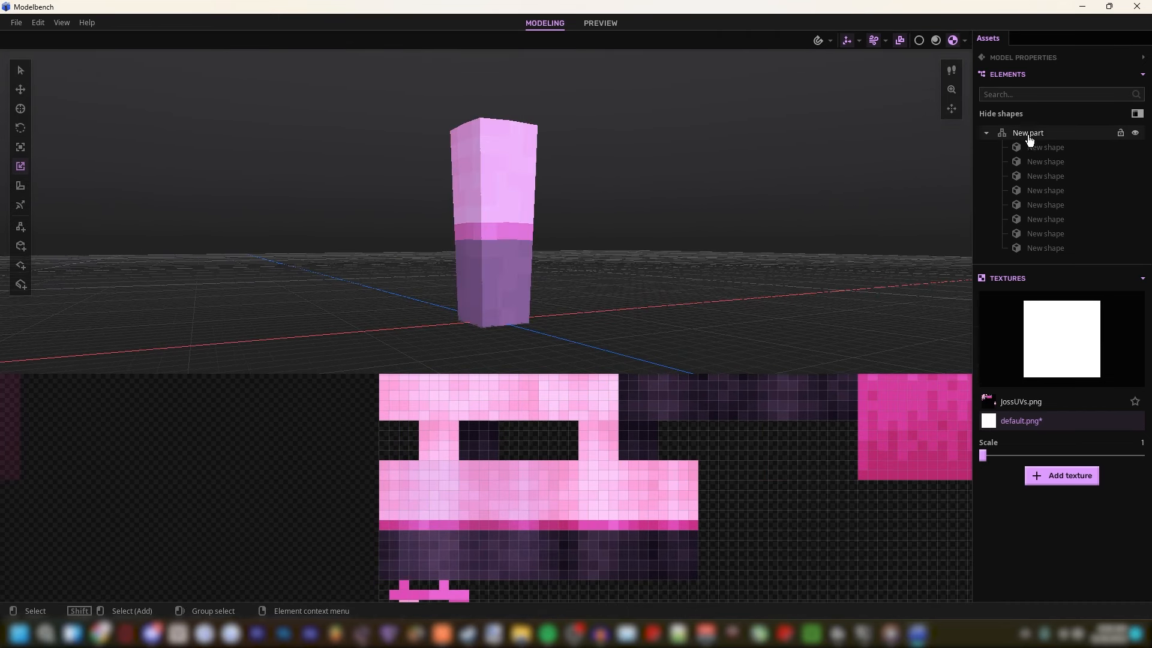
pyautogui.click(999, 134)
pyautogui.moveTo(926, 393); pyautogui.dragTo(936, 390)
pyautogui.press('d')
pyautogui.moveTo(528, 270); pyautogui.dragTo(498, 264, button='right')
pyautogui.press('d')
pyautogui.press('a')
pyautogui.write('0')
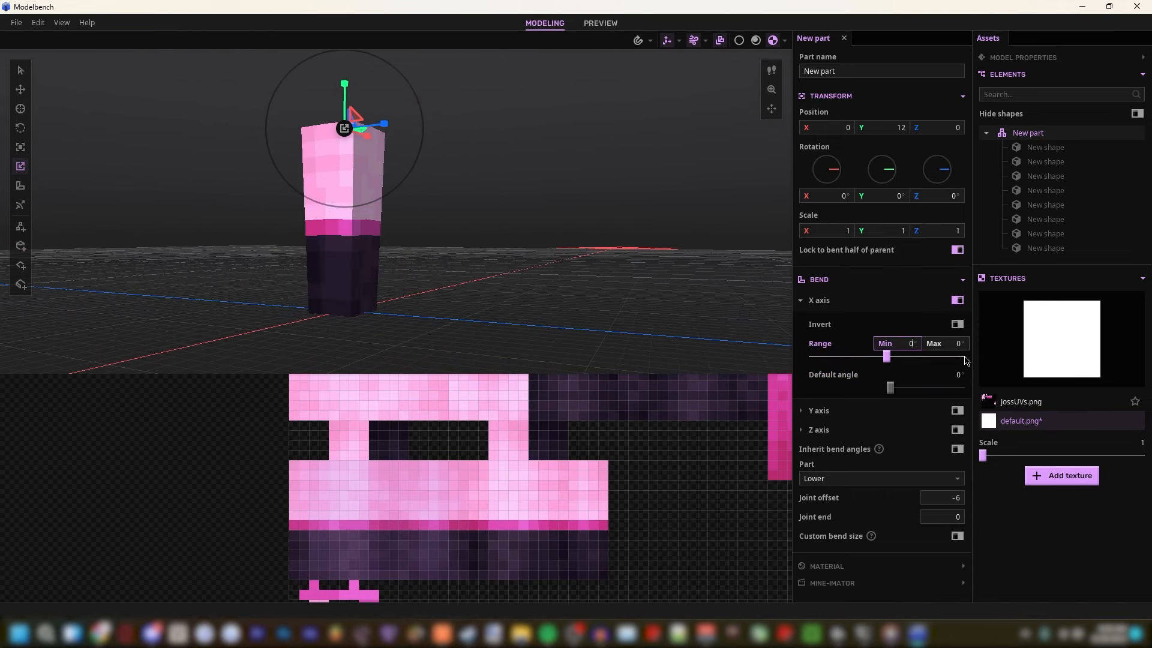
pyautogui.click(952, 345)
pyautogui.write('190')
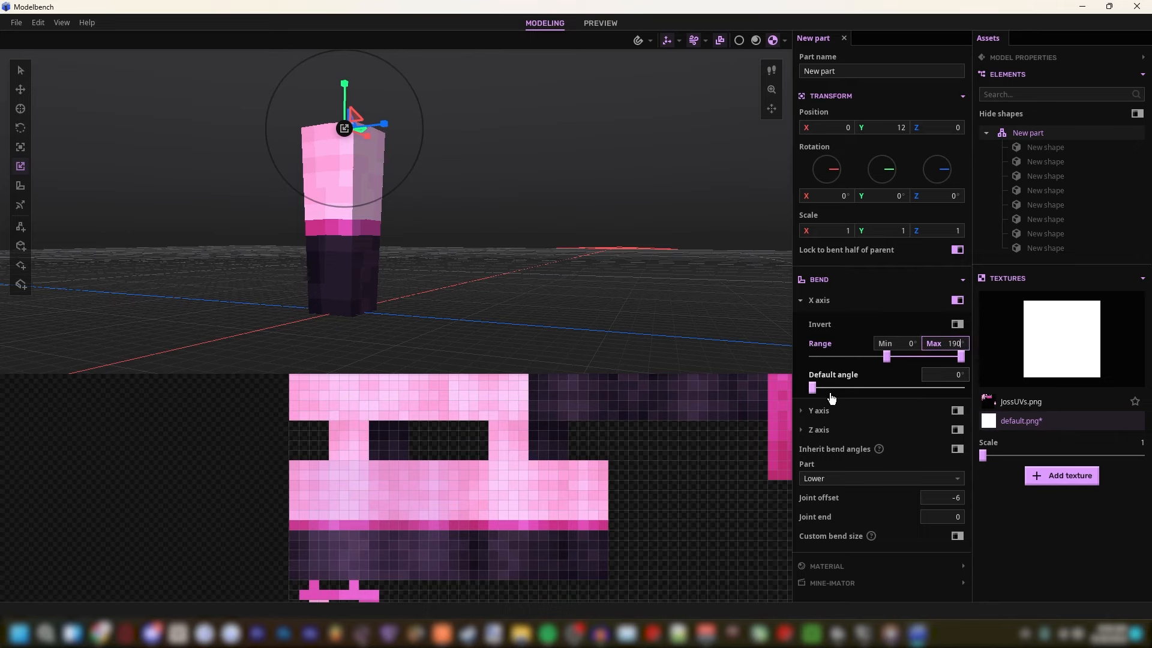
# Step: Test the leg's X-axis bend by setting the default angle to about 93°, back to 0°, and to about 47°
pyautogui.moveTo(813, 389); pyautogui.dragTo(884, 388)
pyautogui.press('w')
pyautogui.moveTo(600, 252); pyautogui.dragTo(556, 280, button='right')
pyautogui.press('d')
pyautogui.press('a')
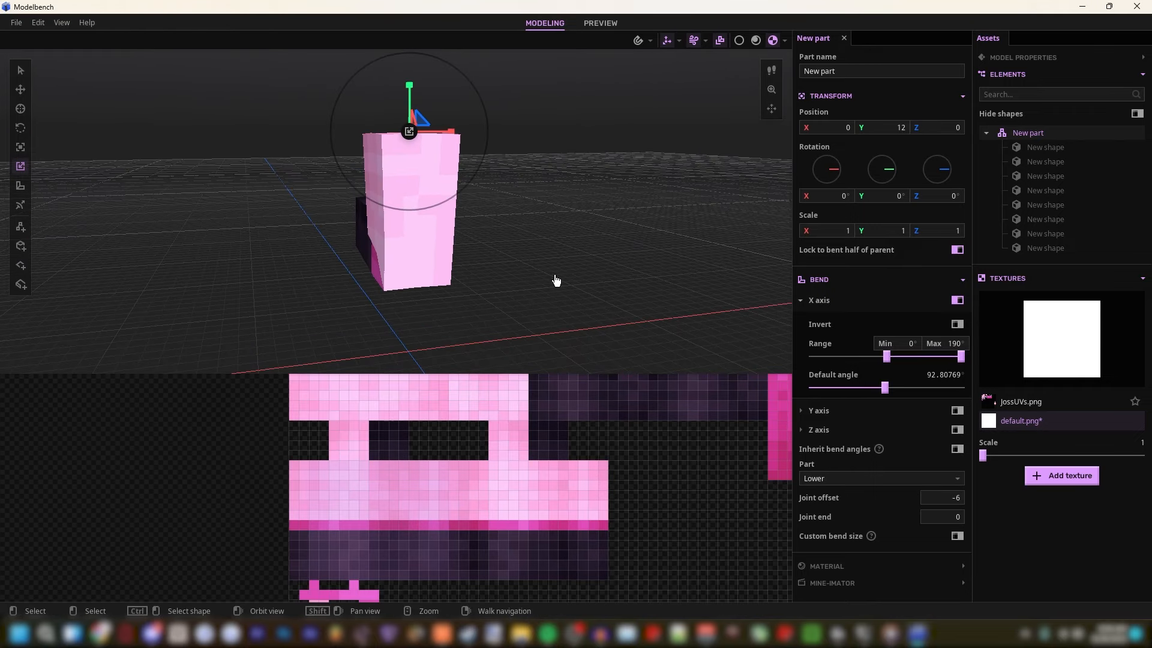
pyautogui.moveTo(886, 392); pyautogui.dragTo(757, 348)
pyautogui.moveTo(585, 267); pyautogui.dragTo(565, 263)
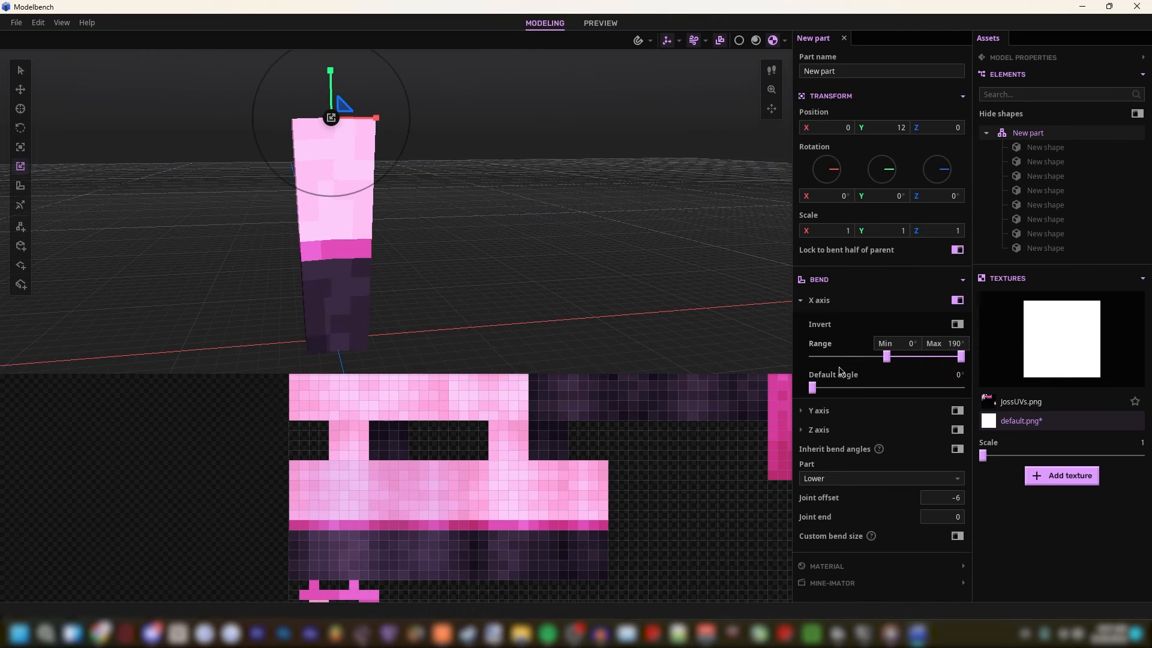
pyautogui.moveTo(828, 388); pyautogui.dragTo(849, 388)
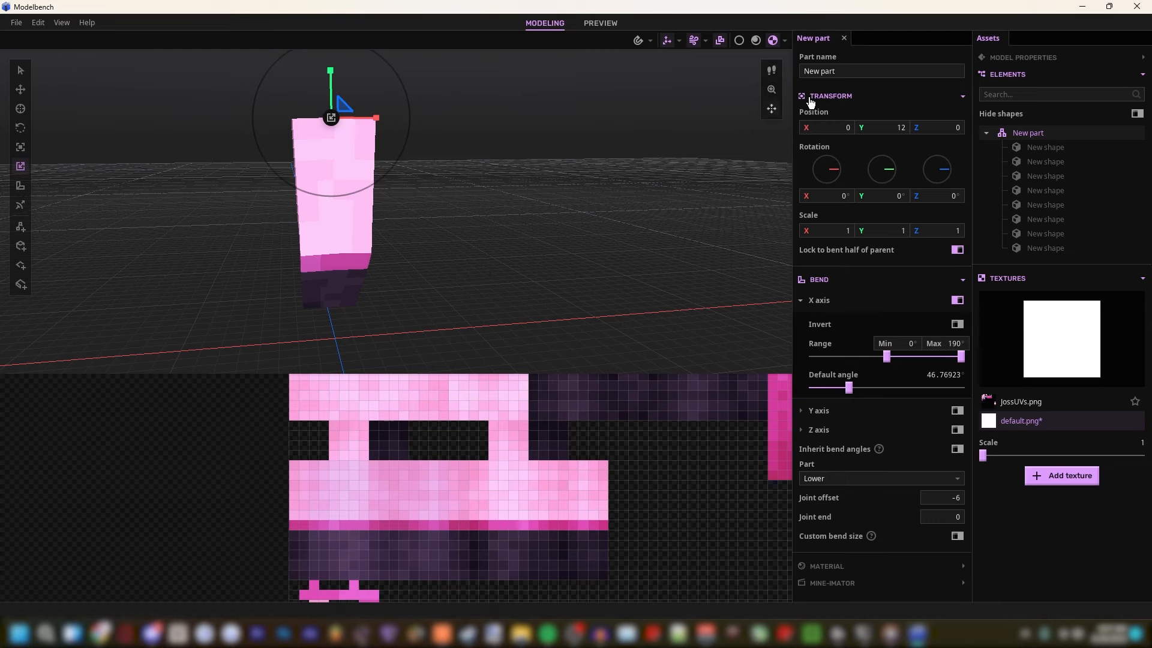
# Step: Delete the leg part with its flat boxes and add a new empty part
pyautogui.moveTo(491, 264); pyautogui.dragTo(506, 264, button='right')
pyautogui.press('Delete')
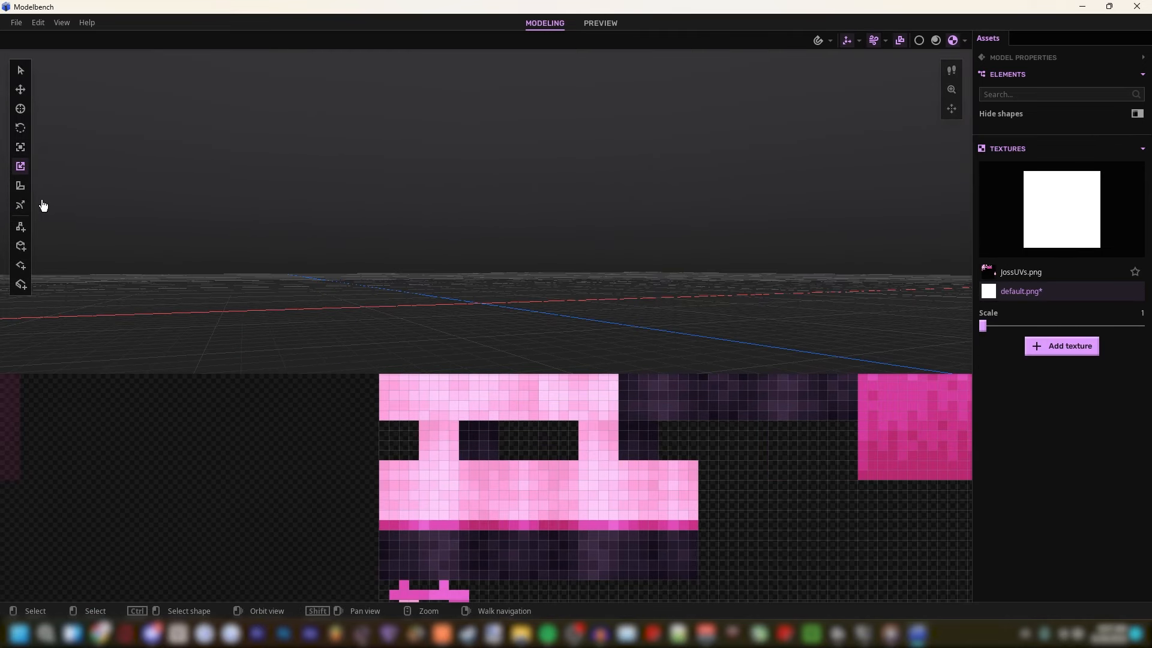
pyautogui.click(21, 226)
# Step: Add a plane to the new part and map its UVs to a pink texture area 4 wide and 12 high
pyautogui.moveTo(280, 468); pyautogui.dragTo(219, 475, button='middle')
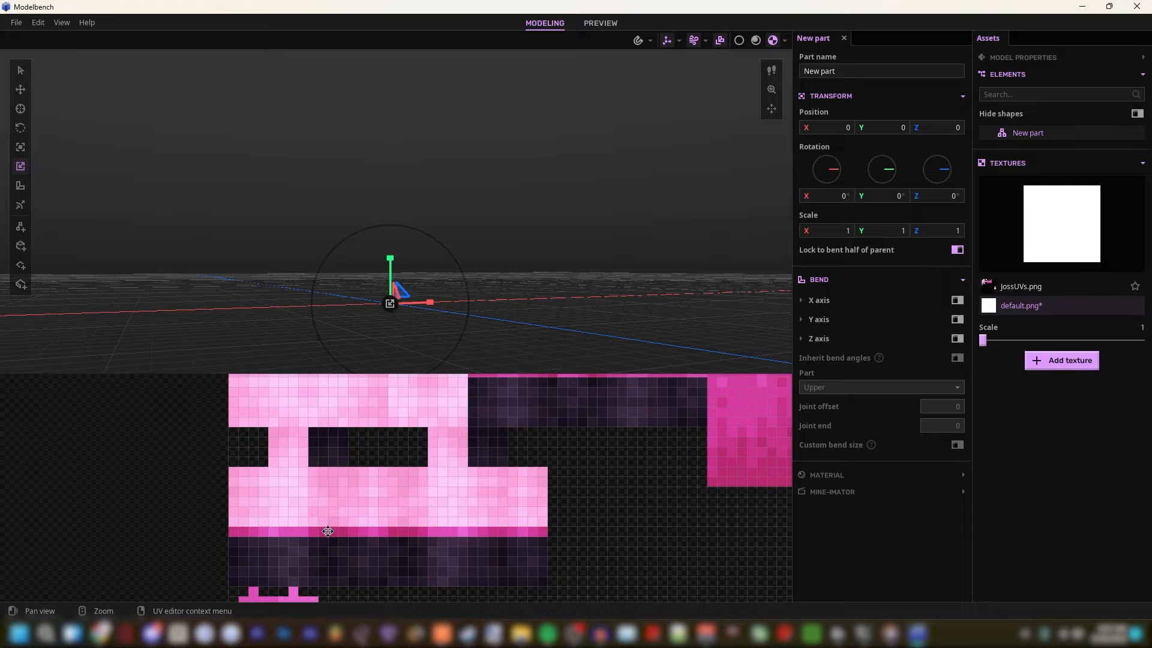
pyautogui.moveTo(640, 496); pyautogui.dragTo(465, 498)
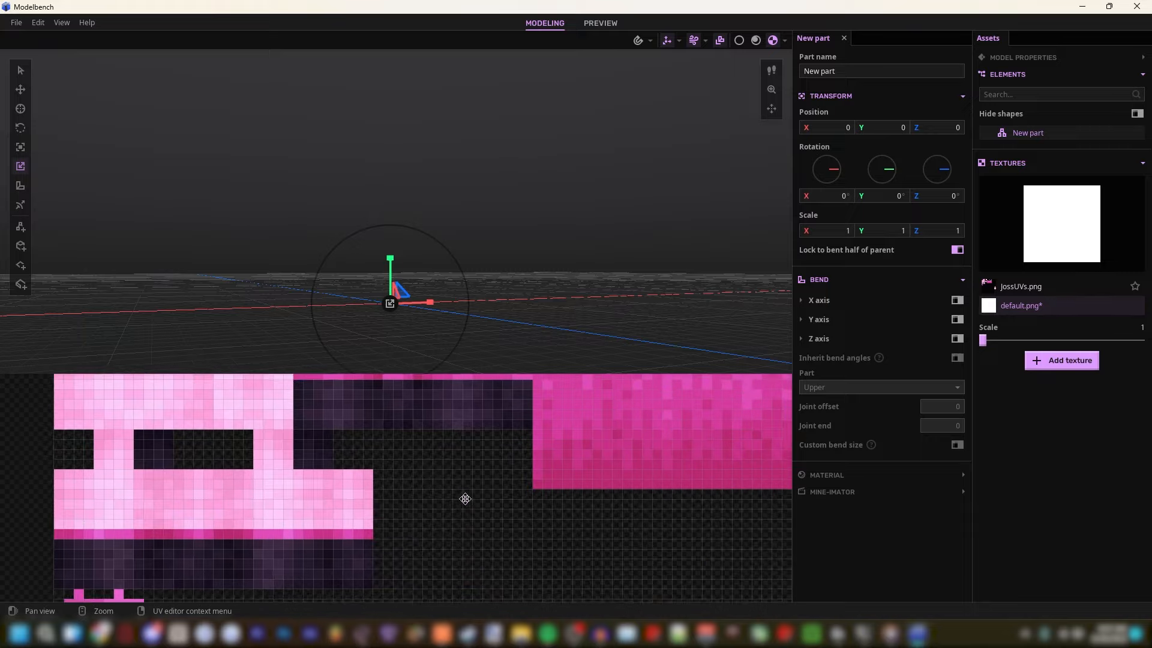
pyautogui.scroll(-4, 624, 497)
pyautogui.moveTo(432, 463); pyautogui.dragTo(463, 520)
pyautogui.scroll(3, 447, 493)
pyautogui.scroll(2, 437, 495)
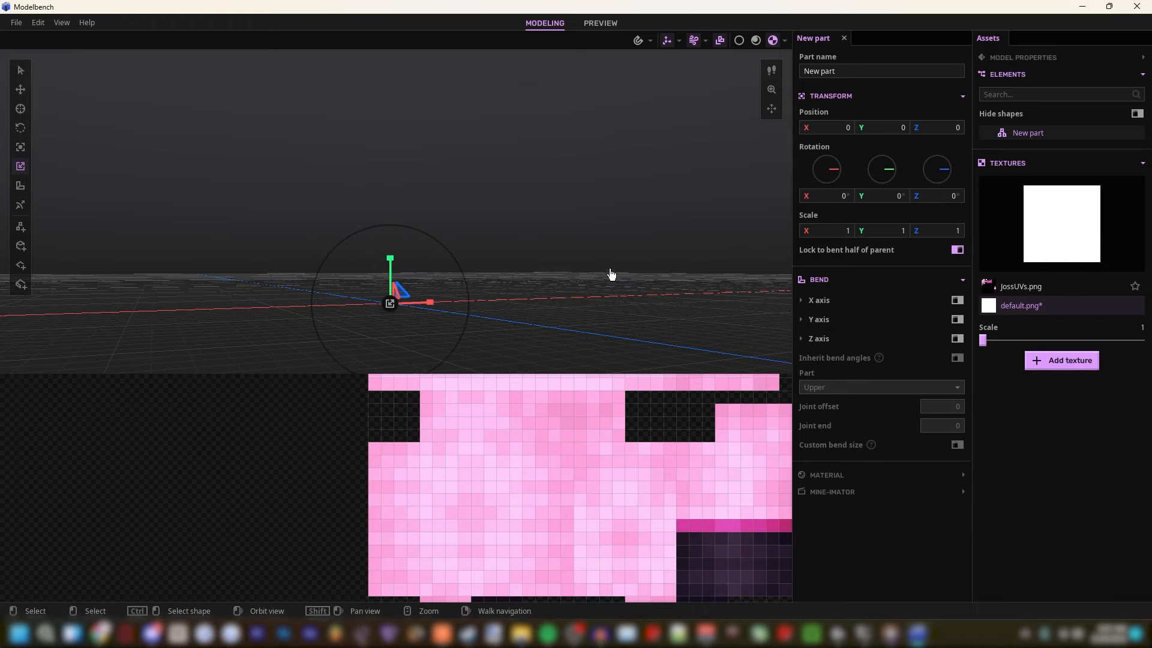
pyautogui.moveTo(503, 269); pyautogui.dragTo(170, 195, button='middle')
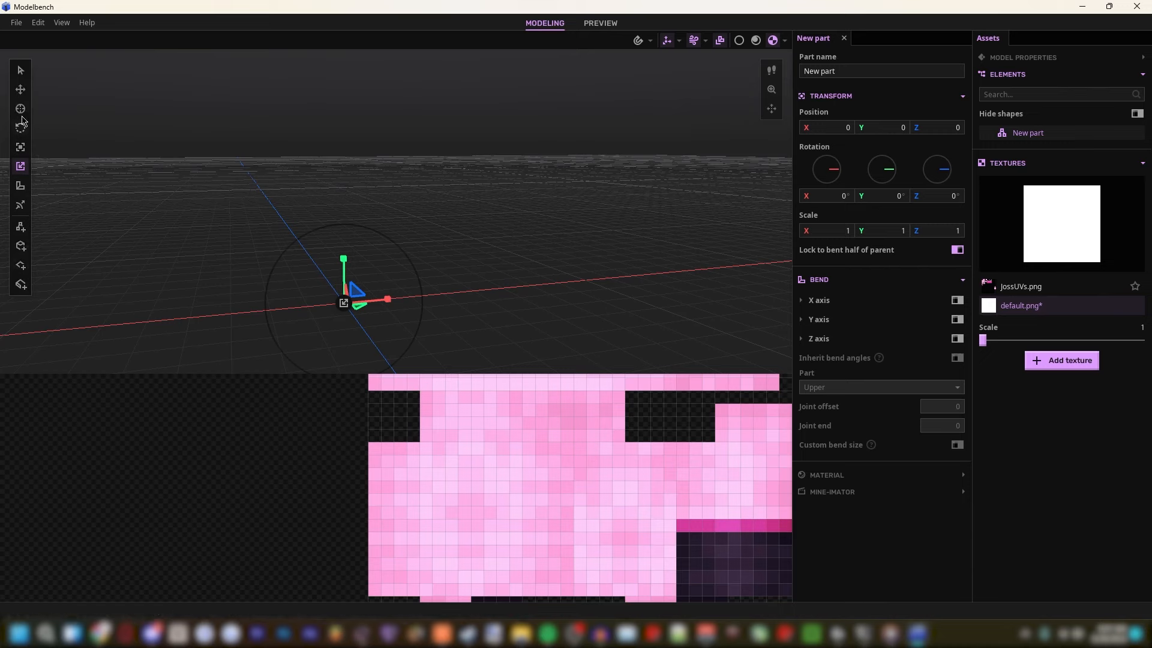
pyautogui.click(21, 265)
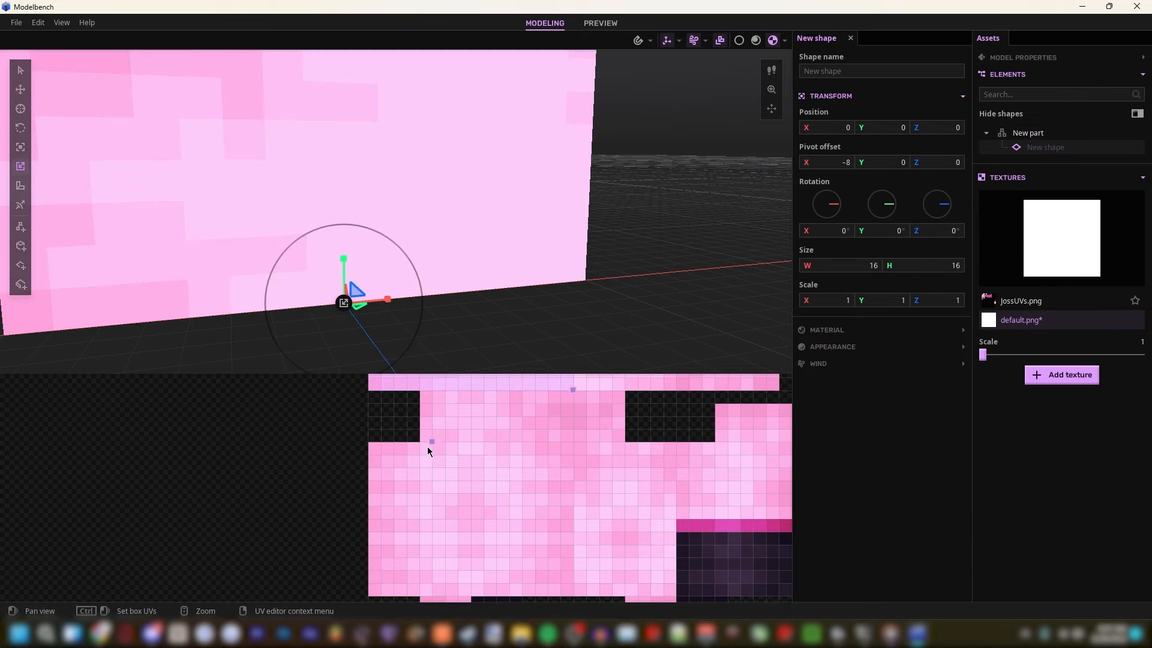
pyautogui.moveTo(428, 451); pyautogui.dragTo(469, 593)
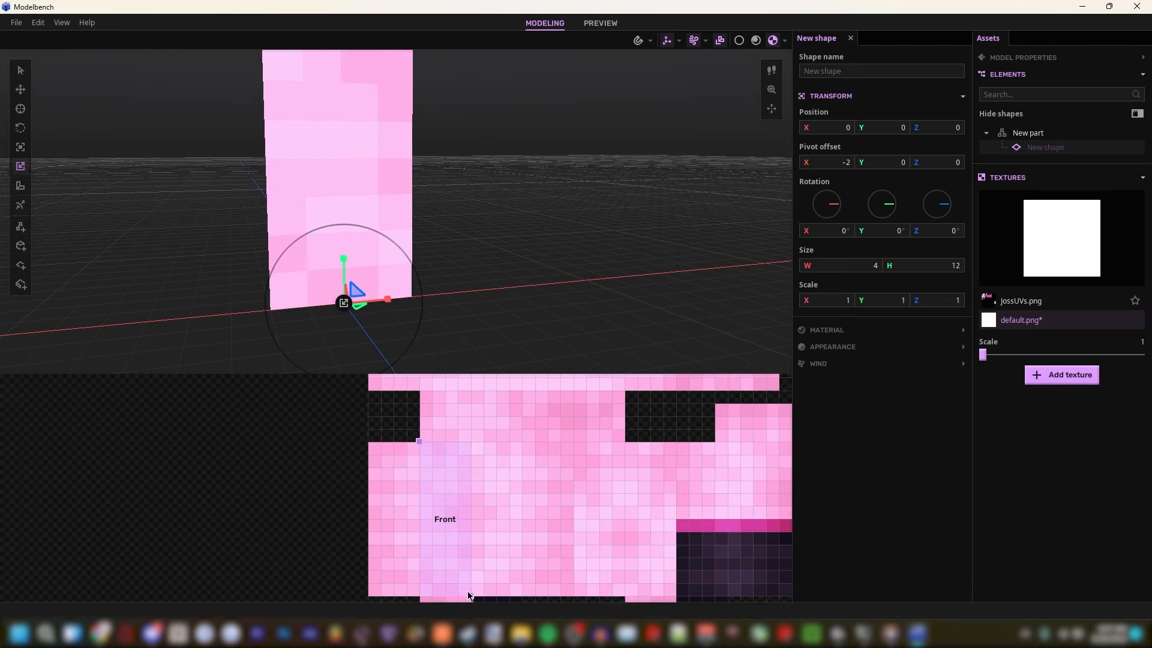
# Step: Set the plane's pivot offset to -4 on X and 2 on Z
pyautogui.moveTo(475, 266)
pyautogui.mouseDown(button='right')
pyautogui.moveTo(474, 255)
pyautogui.moveTo(474, 265)
pyautogui.mouseUp(button='right')
pyautogui.press('s')
pyautogui.press('w')
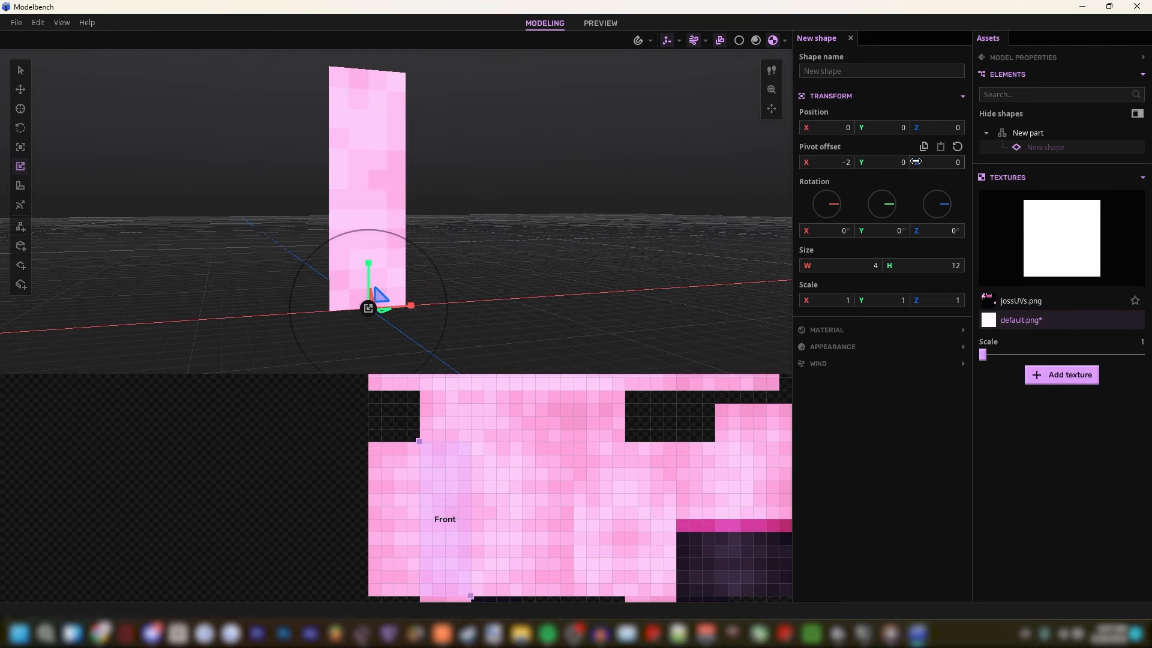
pyautogui.moveTo(917, 162); pyautogui.dragTo(947, 164)
pyautogui.click(947, 164)
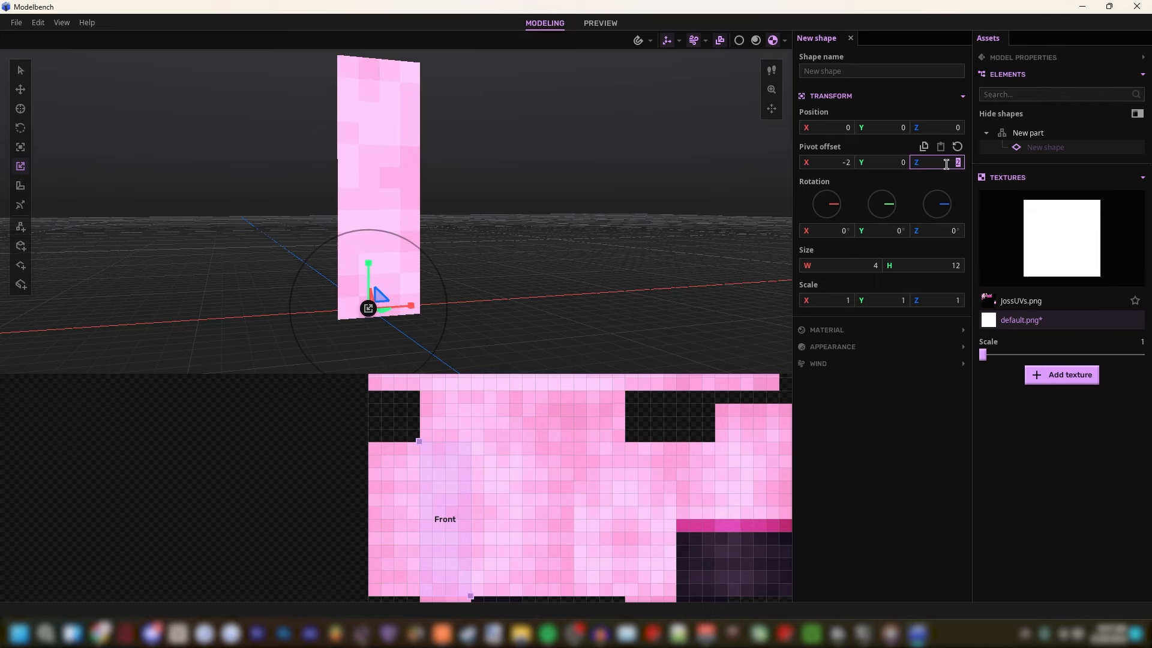
pyautogui.moveTo(732, 219); pyautogui.dragTo(762, 207)
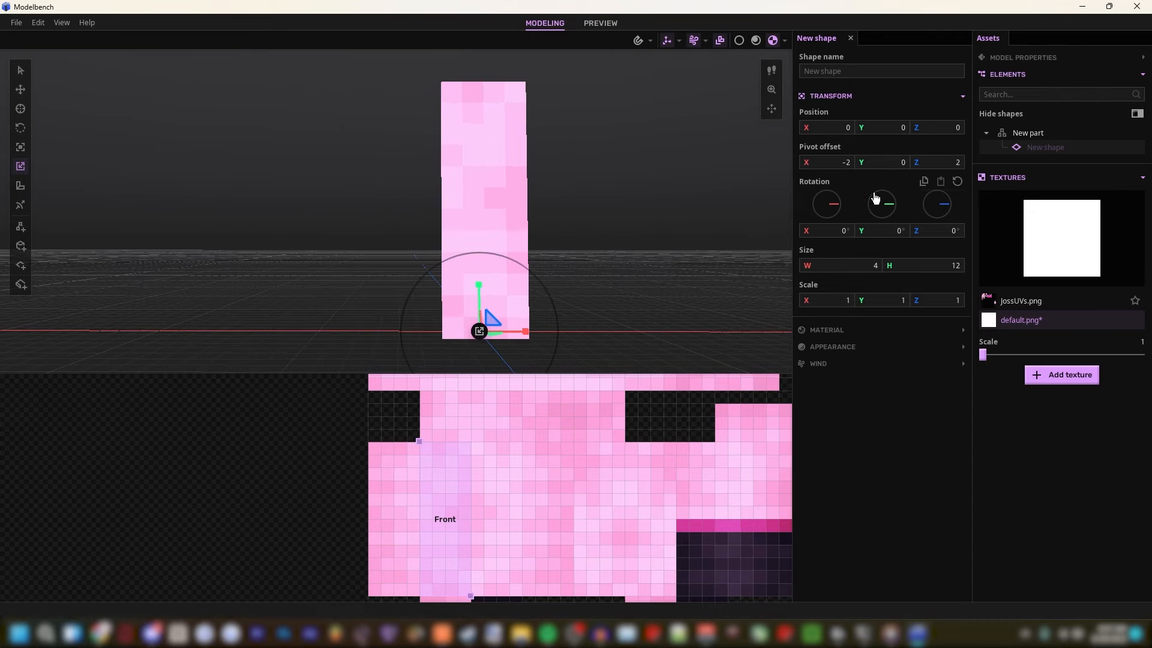
pyautogui.moveTo(813, 162)
pyautogui.mouseDown()
pyautogui.moveTo(780, 162)
pyautogui.moveTo(791, 161)
pyautogui.mouseUp()
pyautogui.click(811, 163)
pyautogui.write('-4')
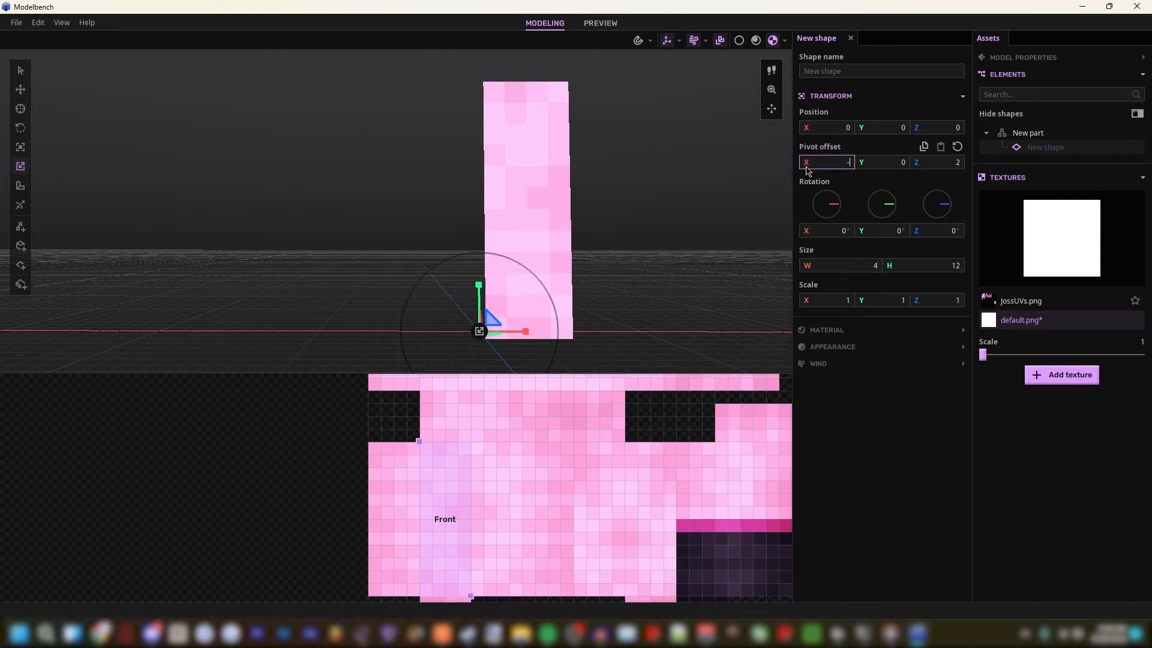
# Step: Tilt the plane by setting both its X and Z rotations to -2°
pyautogui.press('d')
pyautogui.moveTo(592, 170)
pyautogui.mouseDown(button='right')
pyautogui.moveTo(589, 180)
pyautogui.moveTo(599, 172)
pyautogui.mouseUp(button='right')
pyautogui.click(810, 232)
pyautogui.write('2')
pyautogui.press('BackSpace')
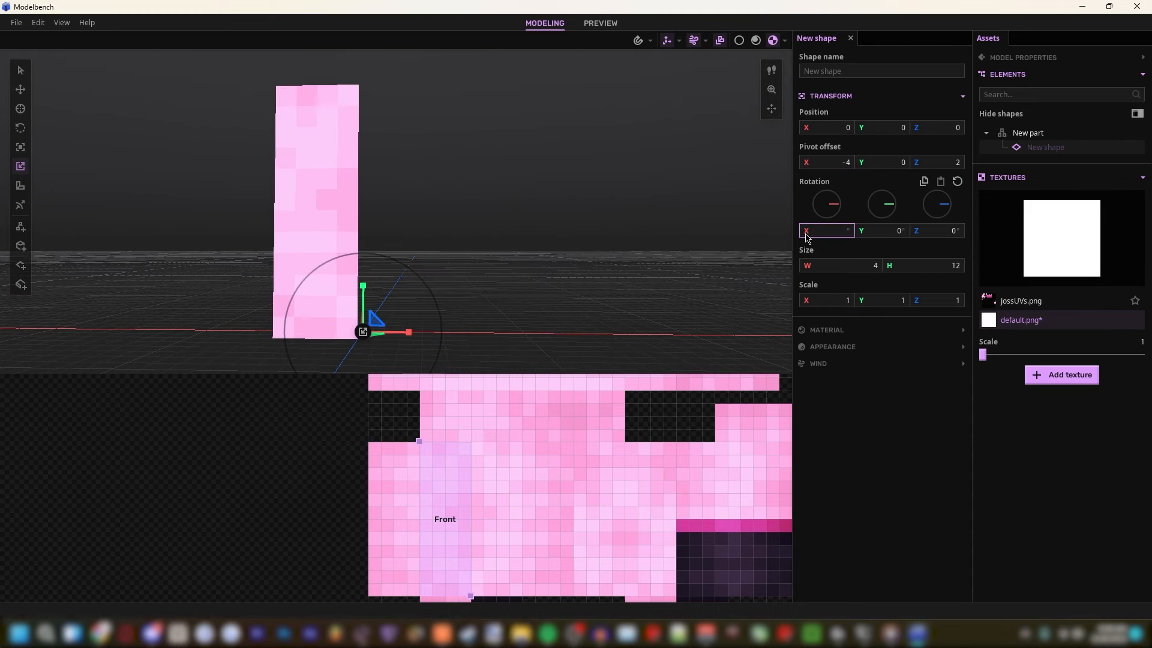
pyautogui.write('-2')
pyautogui.click(948, 230)
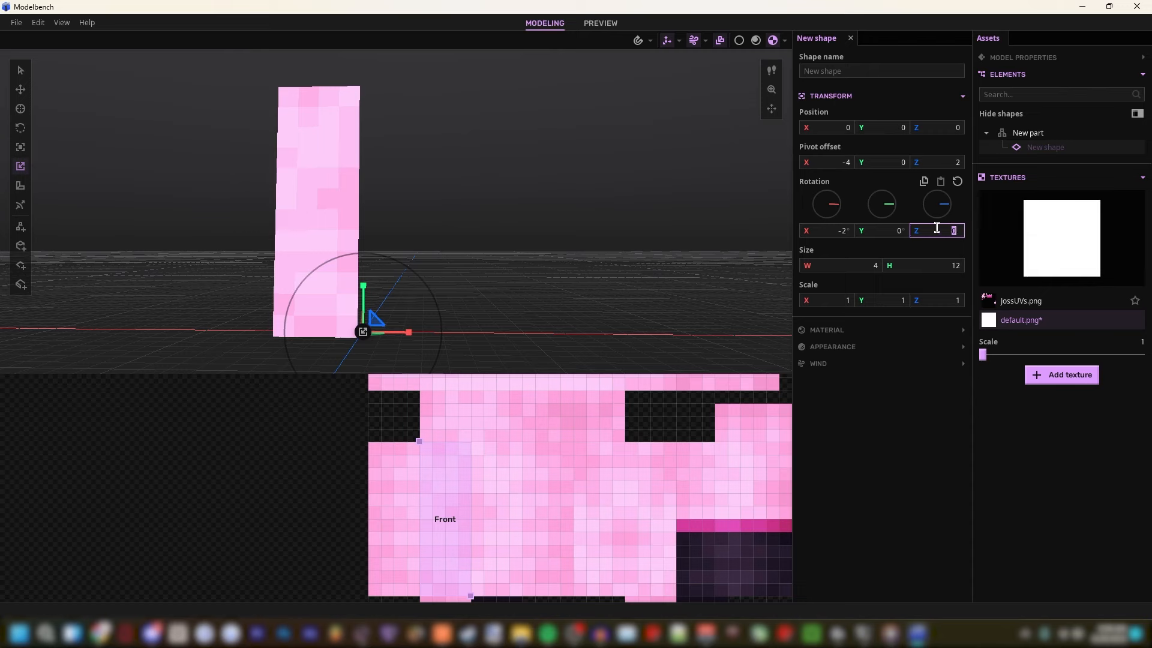
pyautogui.write('2')
pyautogui.press('BackSpace')
pyautogui.write('-2')
pyautogui.moveTo(404, 198); pyautogui.dragTo(409, 214, button='right')
# Step: Duplicate the tilted plane with X pivot offset 0 and Z rotation 2°, mapping the copy to the adjacent 4-wide texture area
pyautogui.hotkey('ctrl', 'd')
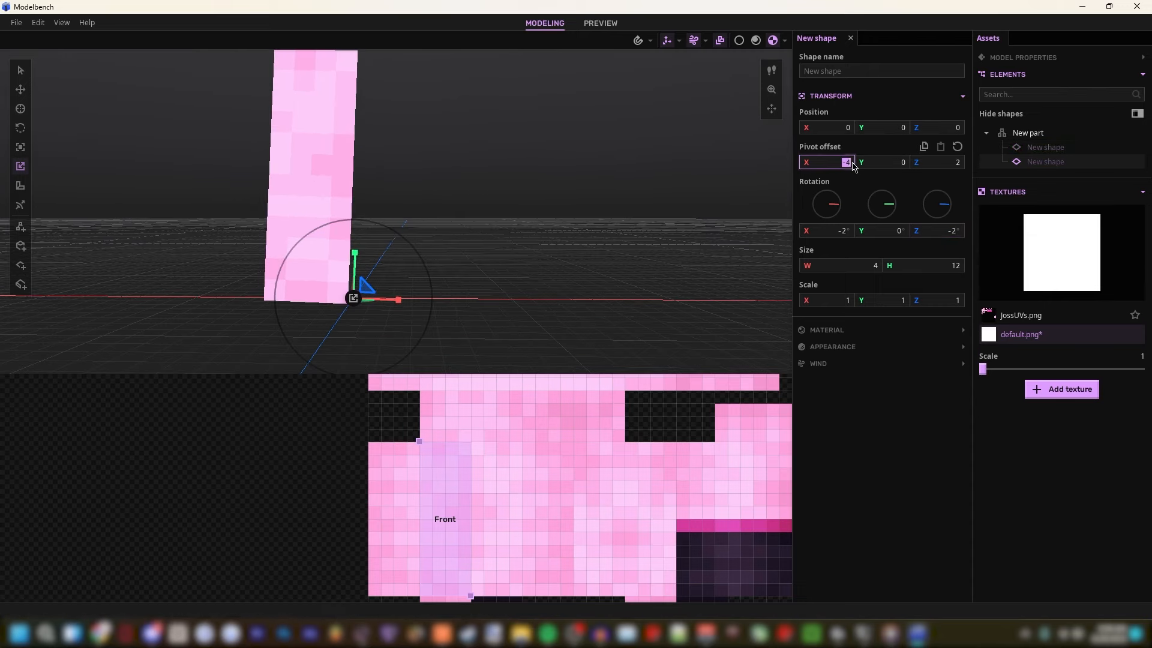
pyautogui.press('BackSpace')
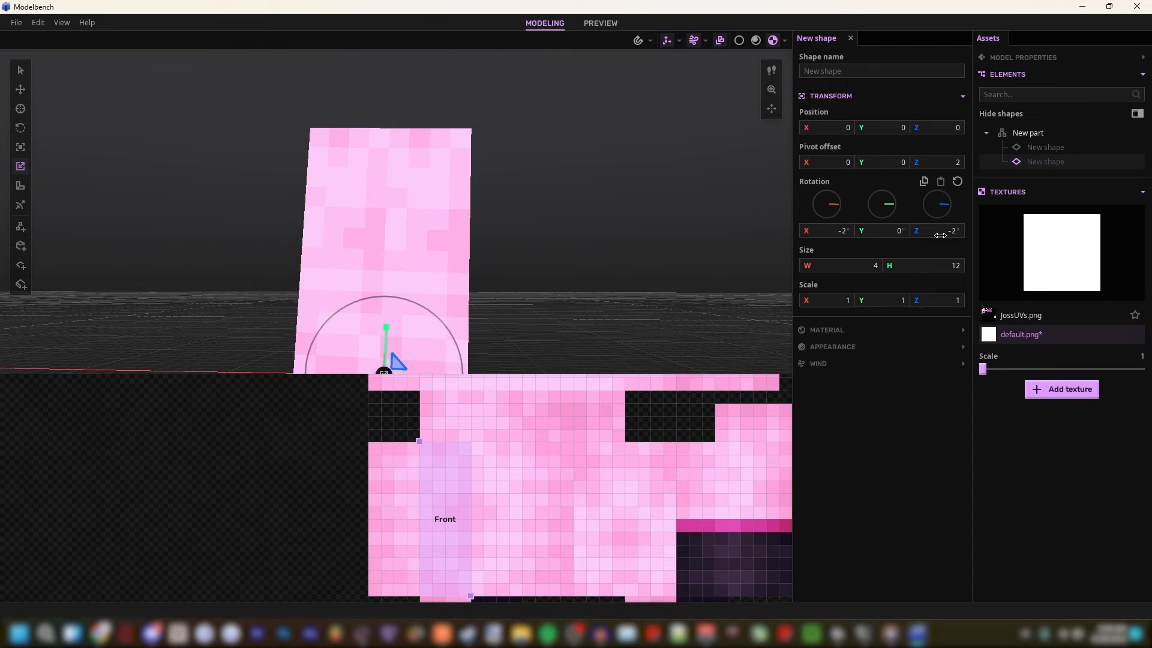
pyautogui.click(944, 232)
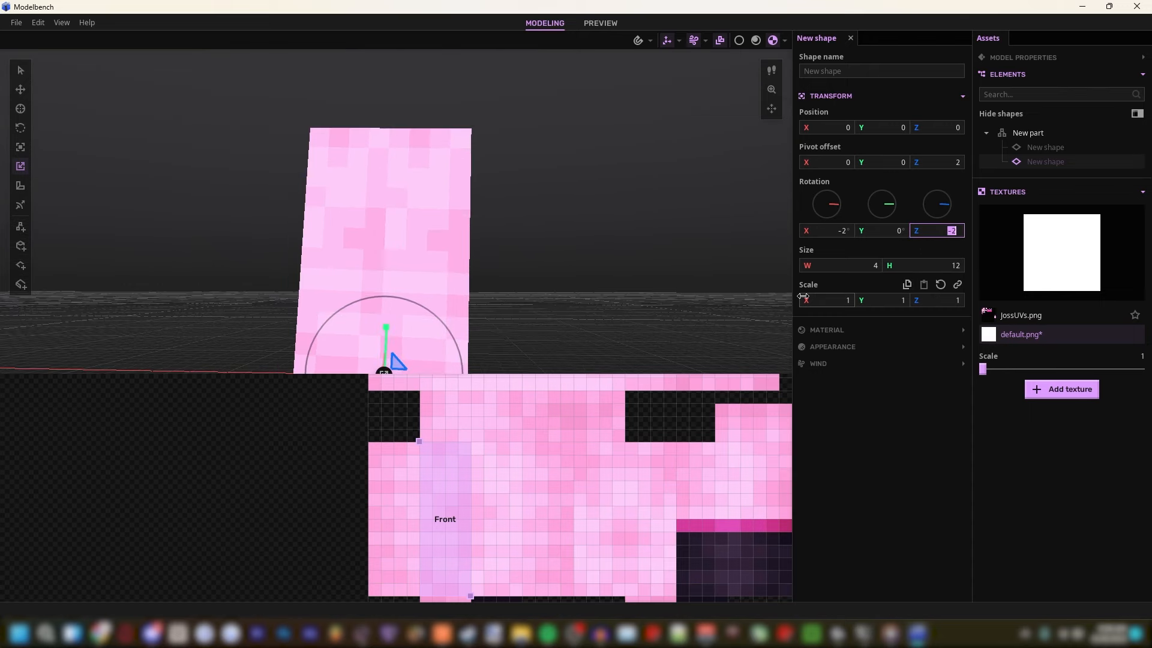
pyautogui.write('2')
pyautogui.moveTo(459, 270); pyautogui.dragTo(463, 294, button='right')
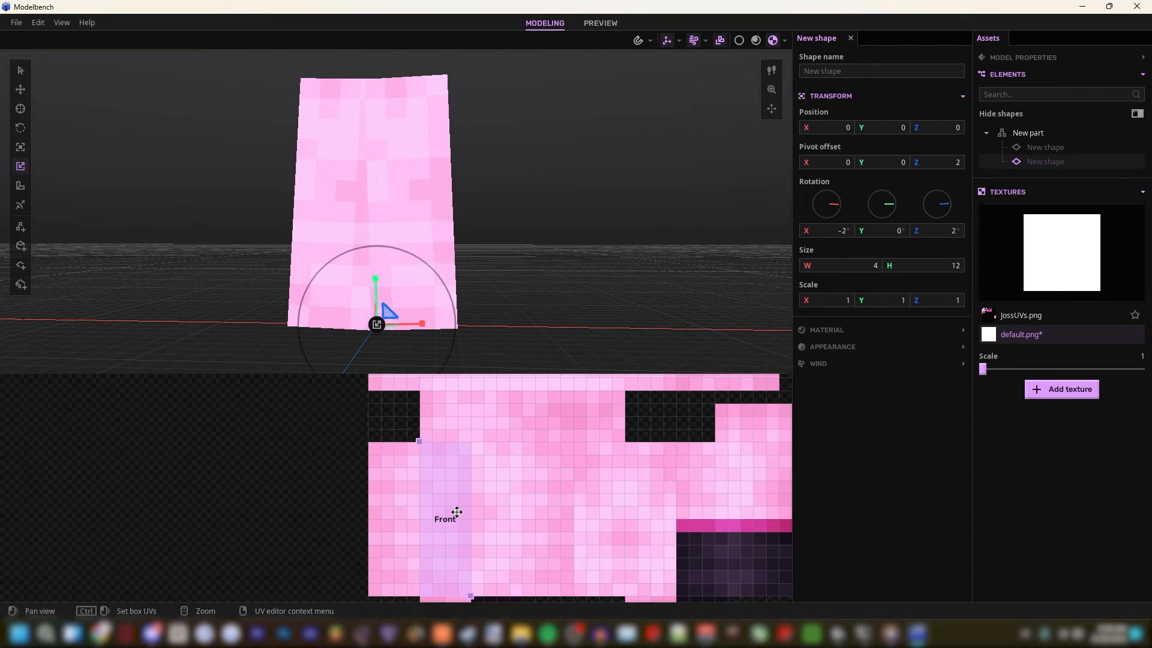
pyautogui.moveTo(423, 442); pyautogui.dragTo(475, 426)
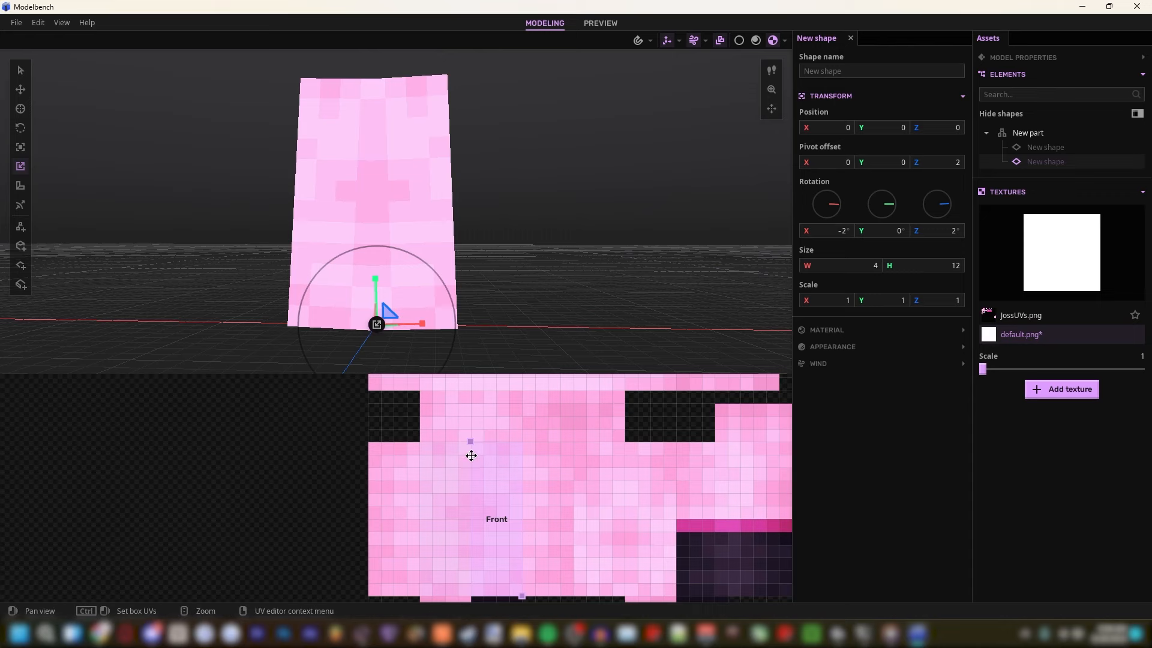
# Step: Duplicate both front planes together and set the copies' Y rotation to 180°
pyautogui.moveTo(538, 274); pyautogui.dragTo(789, 272, button='right')
pyautogui.press('a')
pyautogui.keyDown('ctrl'); pyautogui.keyDown('shift'); pyautogui.click(475, 187); pyautogui.keyUp('shift'); pyautogui.keyUp('ctrl')
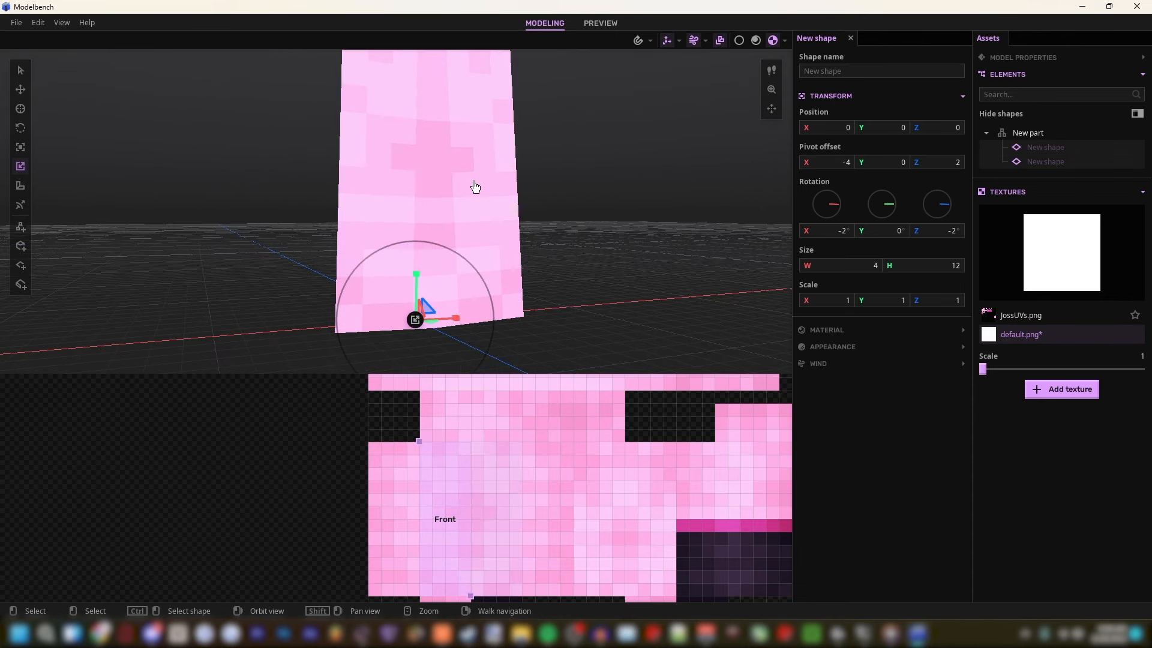
pyautogui.hotkey('ctrl', 'd')
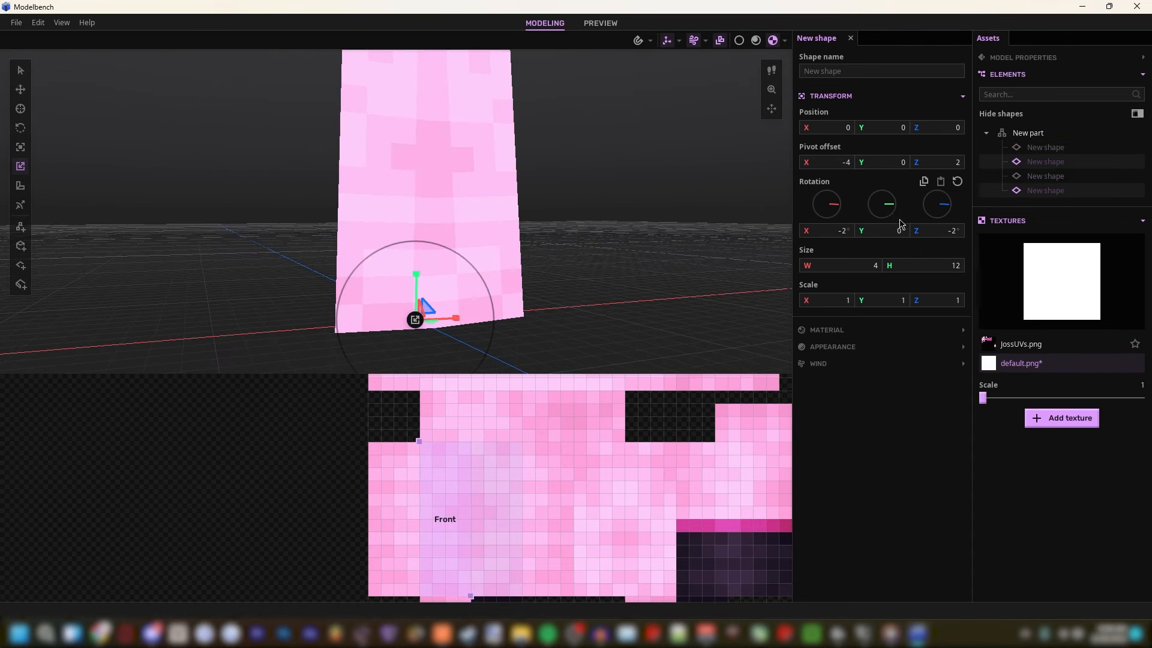
pyautogui.click(876, 230)
pyautogui.write('180')
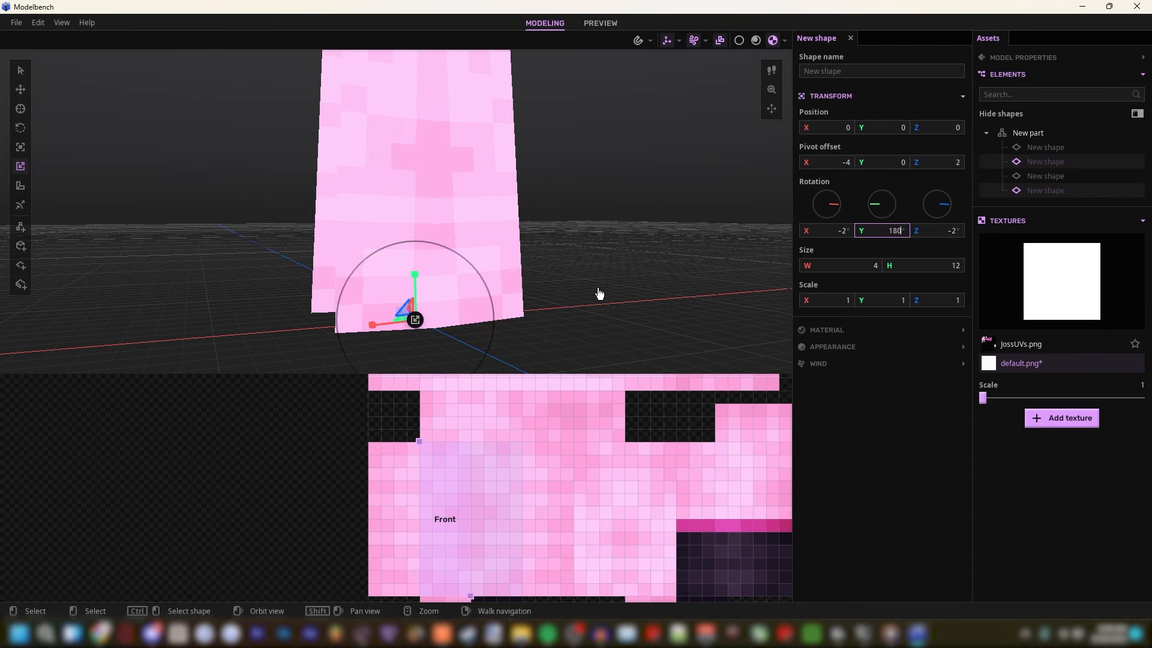
# Step: Shift the UVs of the two back planes 12 pixels to the right on the texture
pyautogui.press('a')
pyautogui.moveTo(599, 292); pyautogui.dragTo(624, 287, button='right')
pyautogui.moveTo(558, 259); pyautogui.dragTo(567, 263, button='right')
pyautogui.press('w')
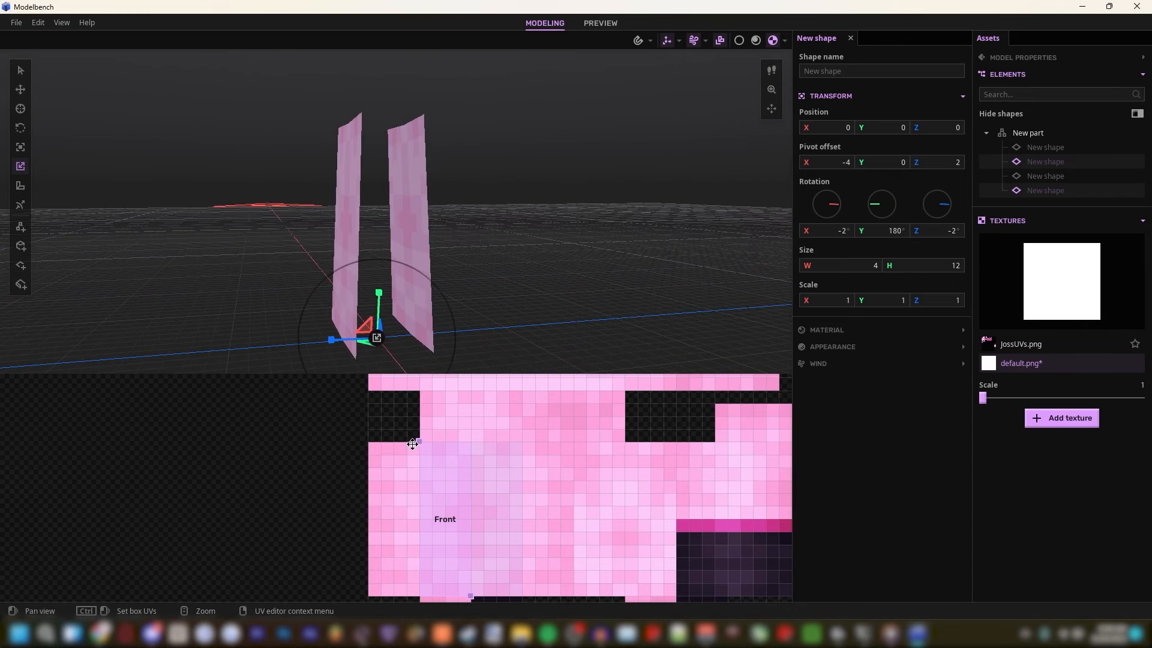
pyautogui.moveTo(419, 445); pyautogui.dragTo(572, 447)
# Step: Duplicate the back plane that has X pivot offset 0 and set the copy's Y rotation to 90°
pyautogui.press('a')
pyautogui.moveTo(558, 294); pyautogui.dragTo(531, 295, button='right')
pyautogui.press('d')
pyautogui.press('s')
pyautogui.press('w')
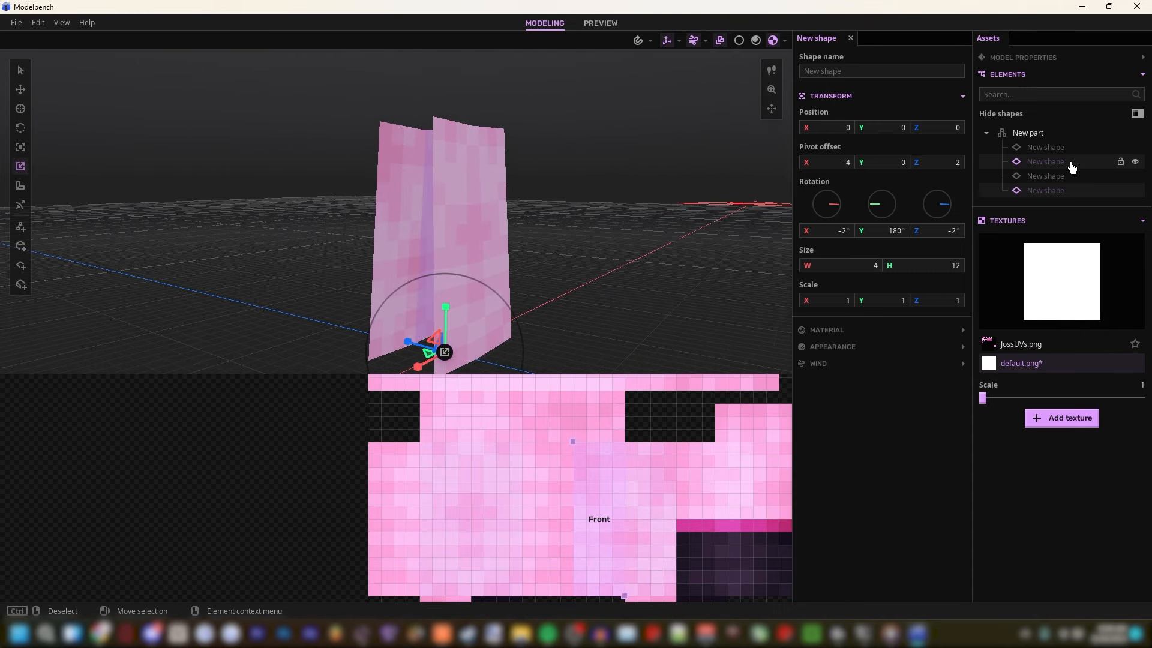
pyautogui.click(1051, 192)
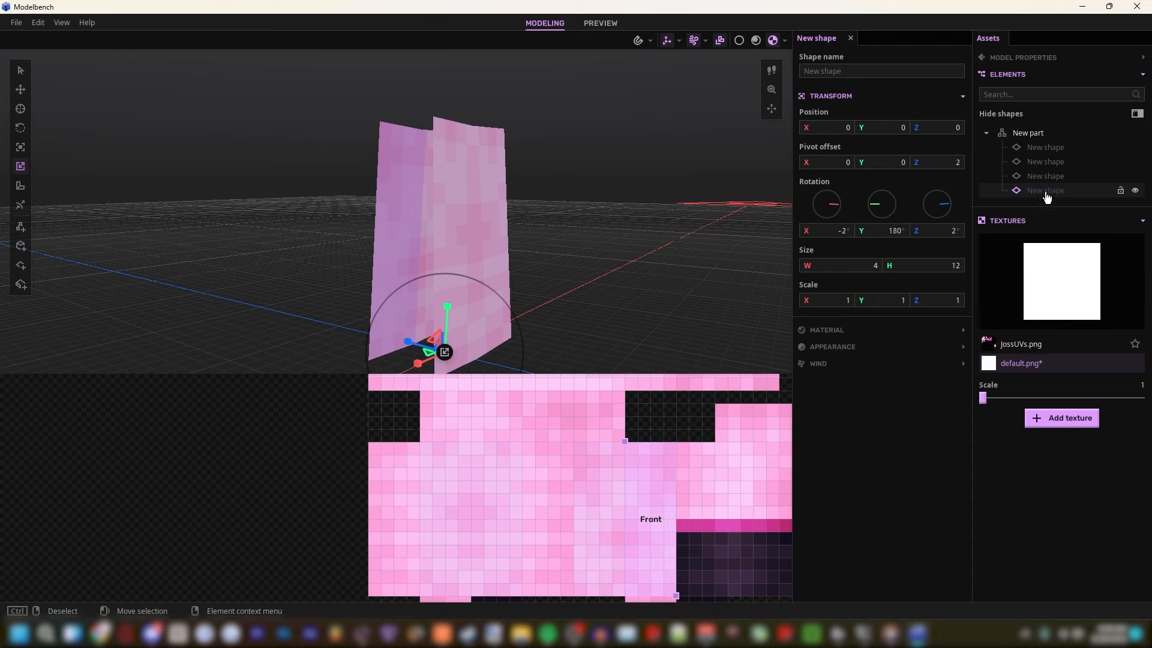
pyautogui.hotkey('ctrl', 'd')
pyautogui.moveTo(878, 201); pyautogui.dragTo(882, 214)
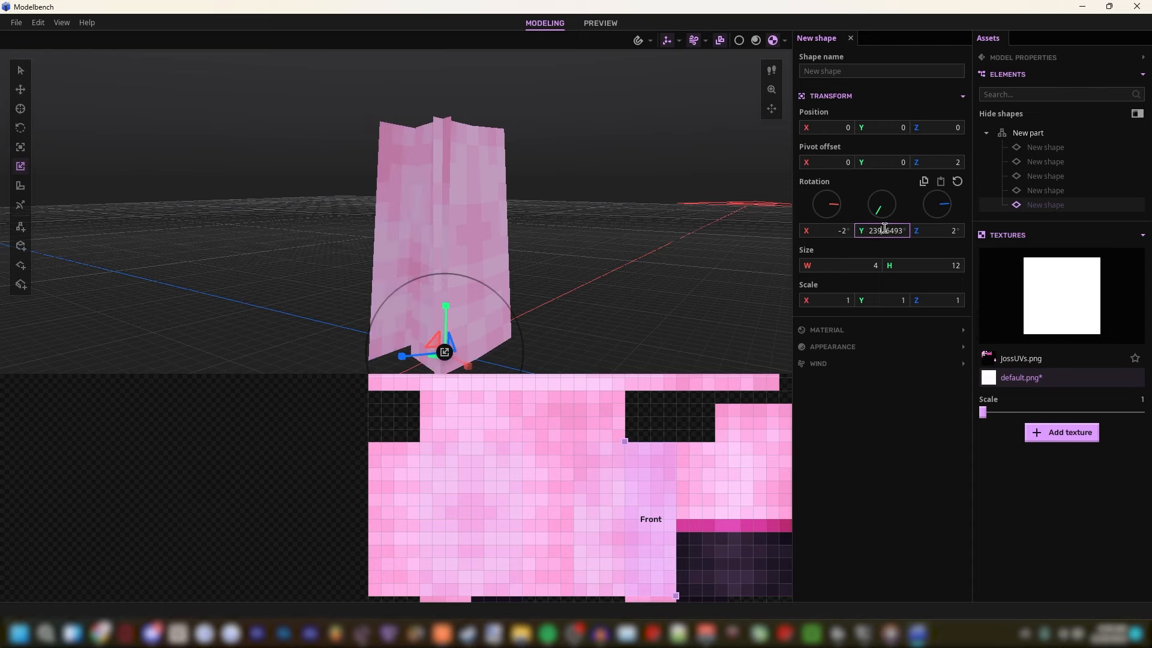
pyautogui.write('90')
# Step: Map the new side plane's UVs to a strip 2 wide and 12 high between the front and back texture areas
pyautogui.press('d')
pyautogui.moveTo(588, 239); pyautogui.dragTo(447, 263, button='right')
pyautogui.press('w')
pyautogui.press('d')
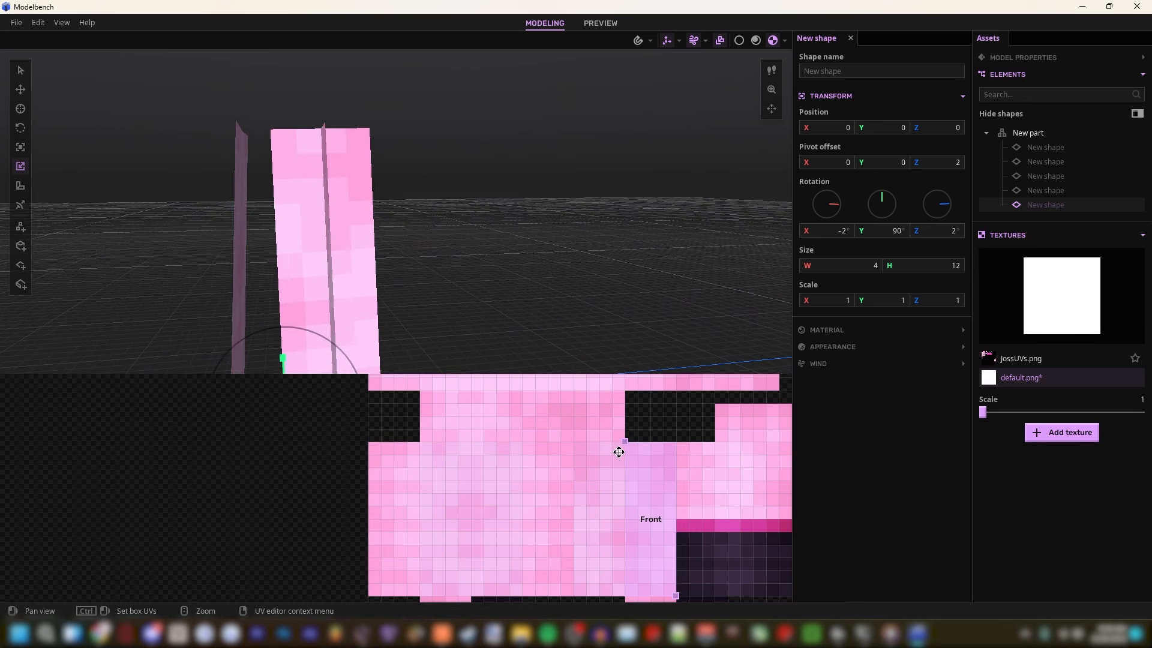
pyautogui.moveTo(624, 442); pyautogui.dragTo(552, 444)
pyautogui.moveTo(607, 549); pyautogui.dragTo(587, 550)
pyautogui.moveTo(582, 597); pyautogui.dragTo(553, 595)
# Step: Set the side plane's pivot offset to 0 on X and 4 on Z
pyautogui.moveTo(541, 260); pyautogui.dragTo(520, 296, button='right')
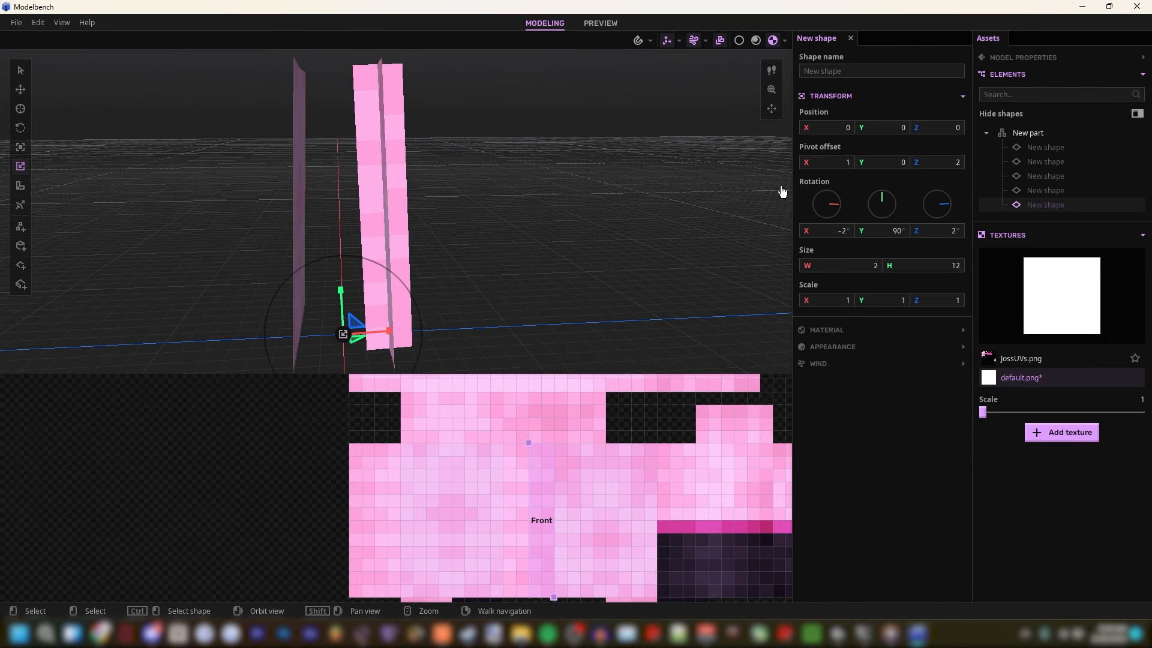
pyautogui.moveTo(808, 157); pyautogui.dragTo(801, 158)
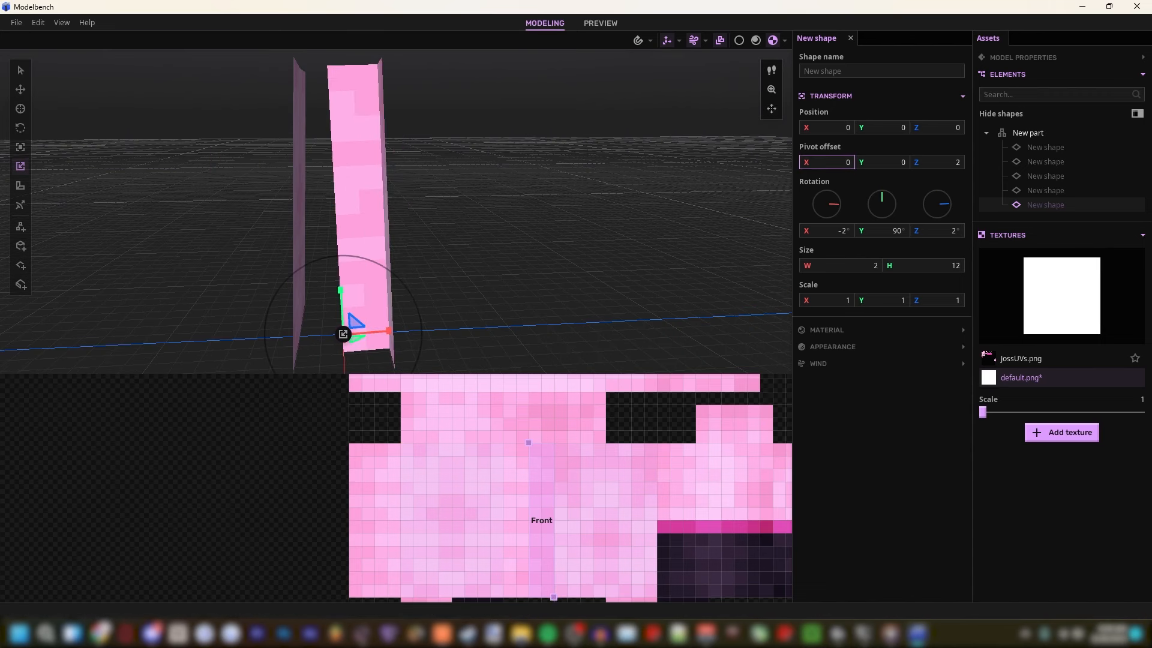
pyautogui.moveTo(916, 163); pyautogui.dragTo(930, 162)
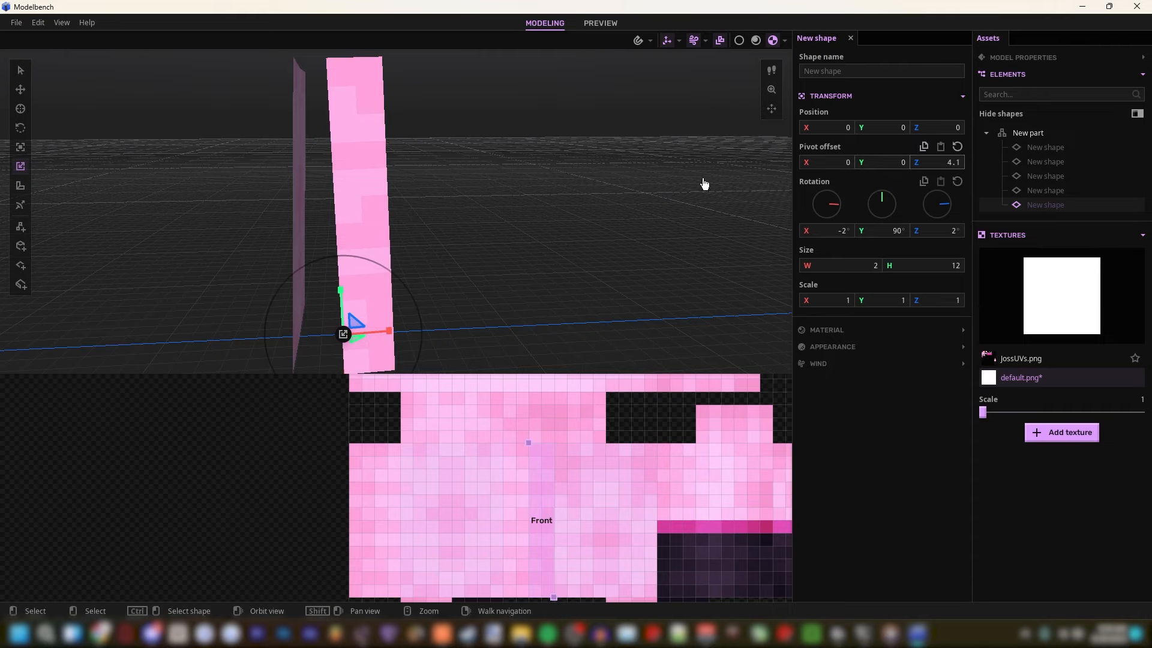
pyautogui.moveTo(519, 184)
pyautogui.mouseDown()
pyautogui.moveTo(624, 169)
pyautogui.moveTo(530, 190)
pyautogui.mouseUp()
pyautogui.moveTo(529, 190); pyautogui.dragTo(564, 228, button='right')
pyautogui.press('w')
pyautogui.press('s')
pyautogui.click(933, 167)
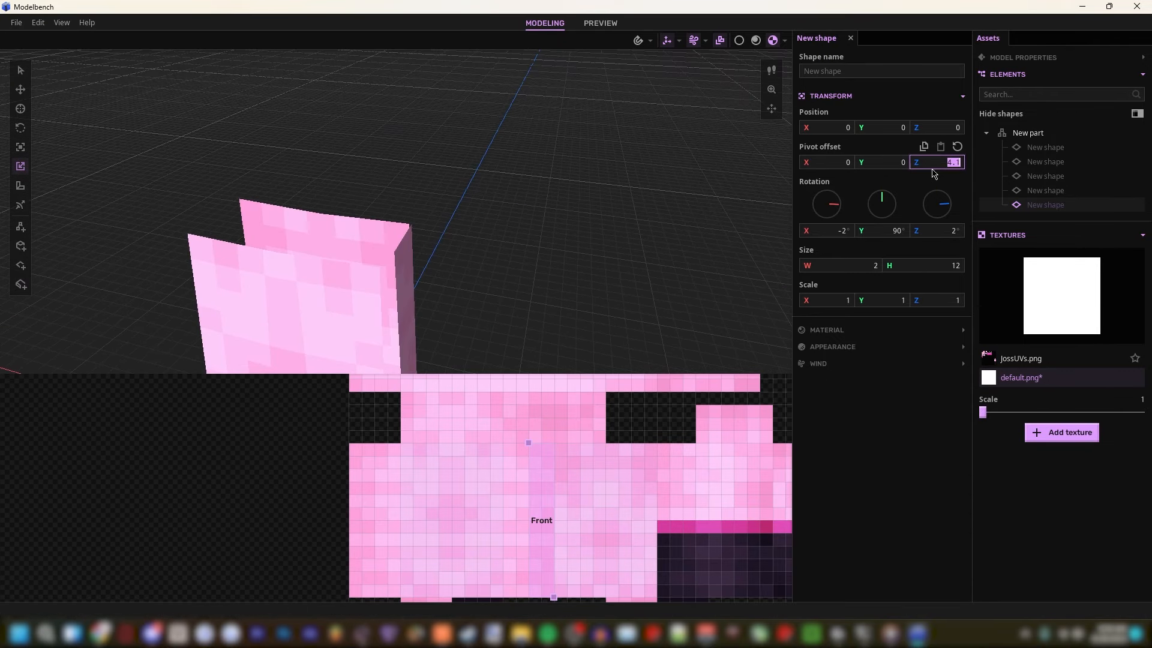
pyautogui.write('4')
# Step: Duplicate the side plane as its adjoining half with Z rotation -2°, X pivot offset -2, and UVs shifted 2 pixels left
pyautogui.press('d')
pyautogui.moveTo(445, 186); pyautogui.dragTo(384, 195, button='right')
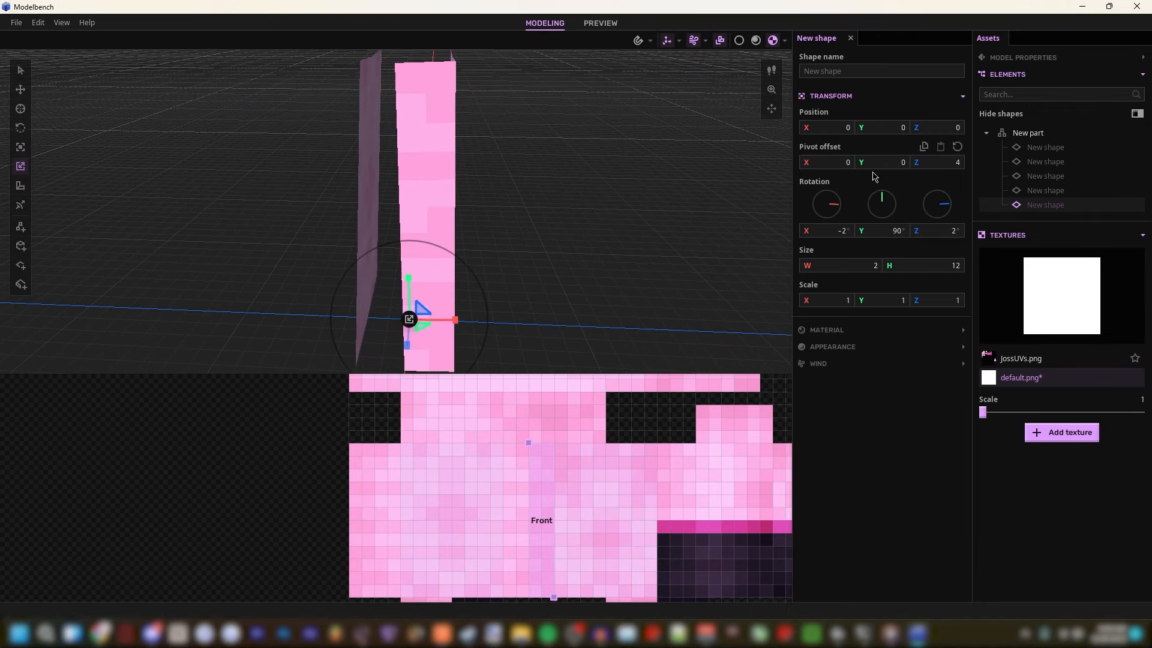
pyautogui.hotkey('ctrl', 'd')
pyautogui.click(954, 233)
pyautogui.write('-2')
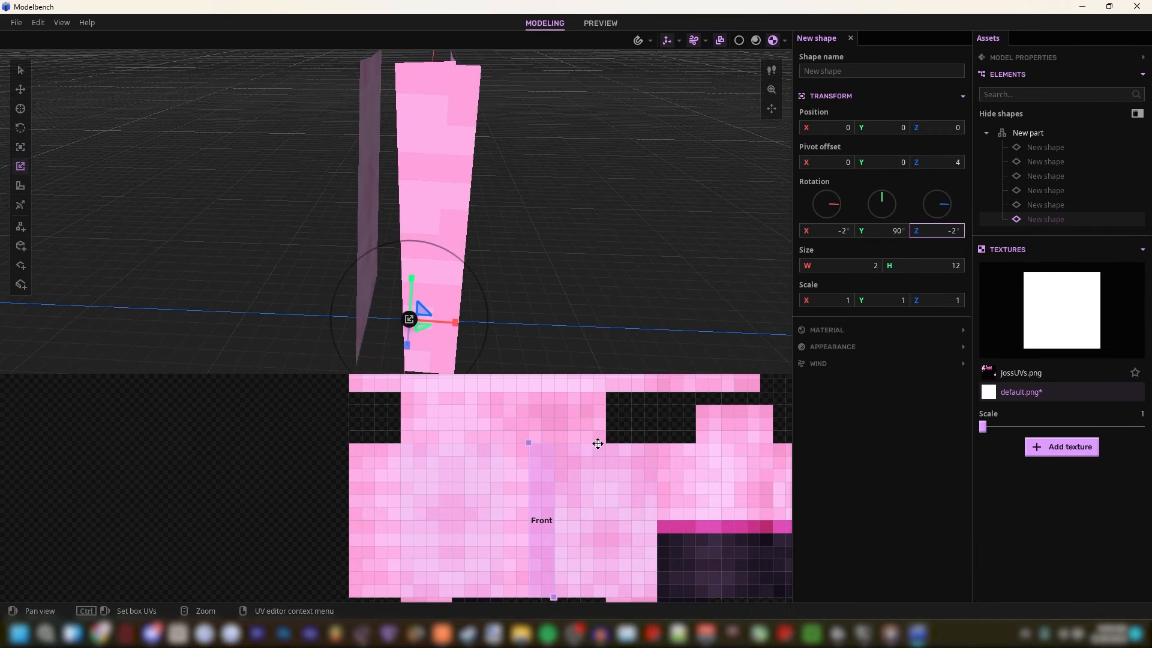
pyautogui.moveTo(529, 445); pyautogui.dragTo(503, 445)
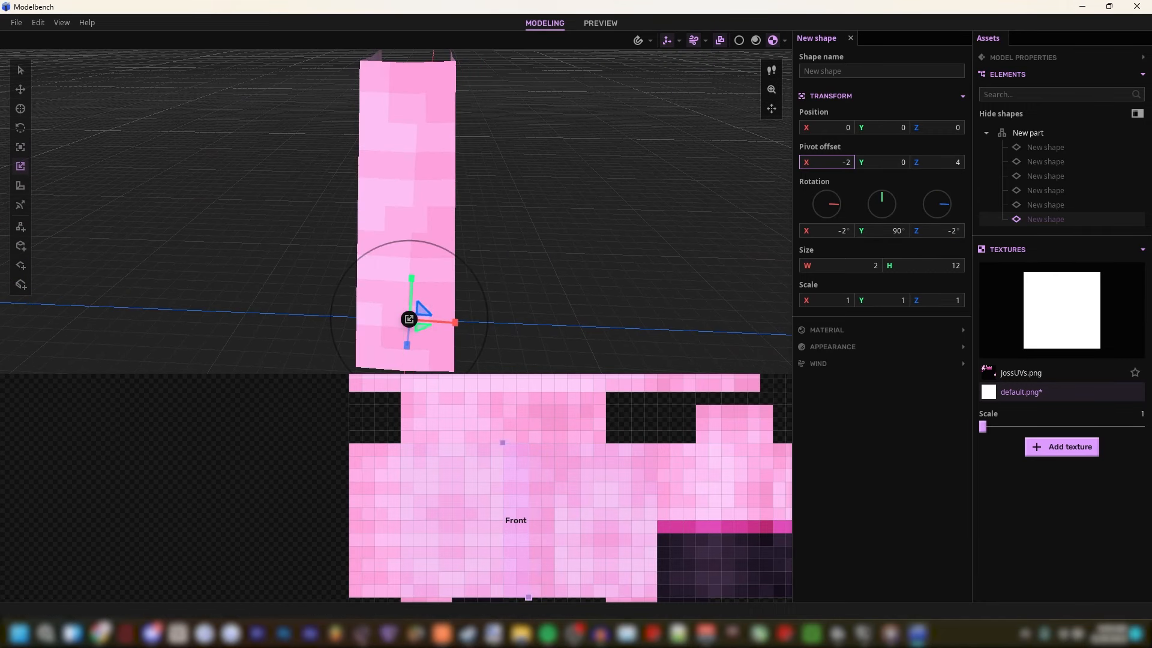
# Step: Set the second side plane's Z scale to 1.0015
pyautogui.rightClick(522, 160)
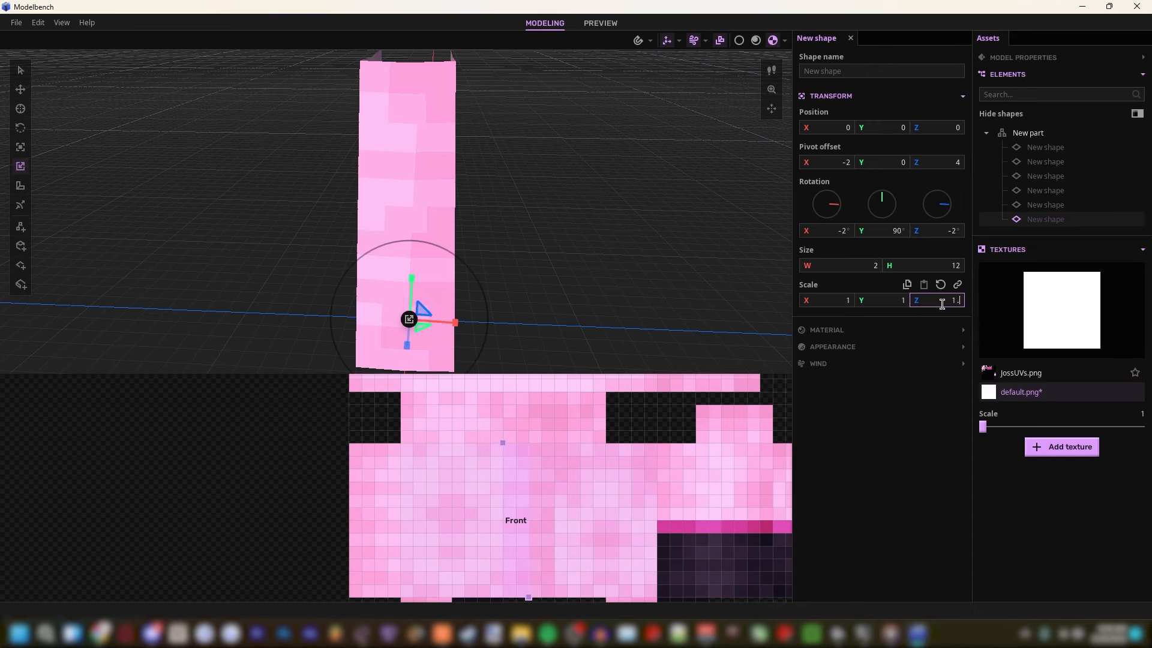
pyautogui.moveTo(600, 240); pyautogui.dragTo(666, 210)
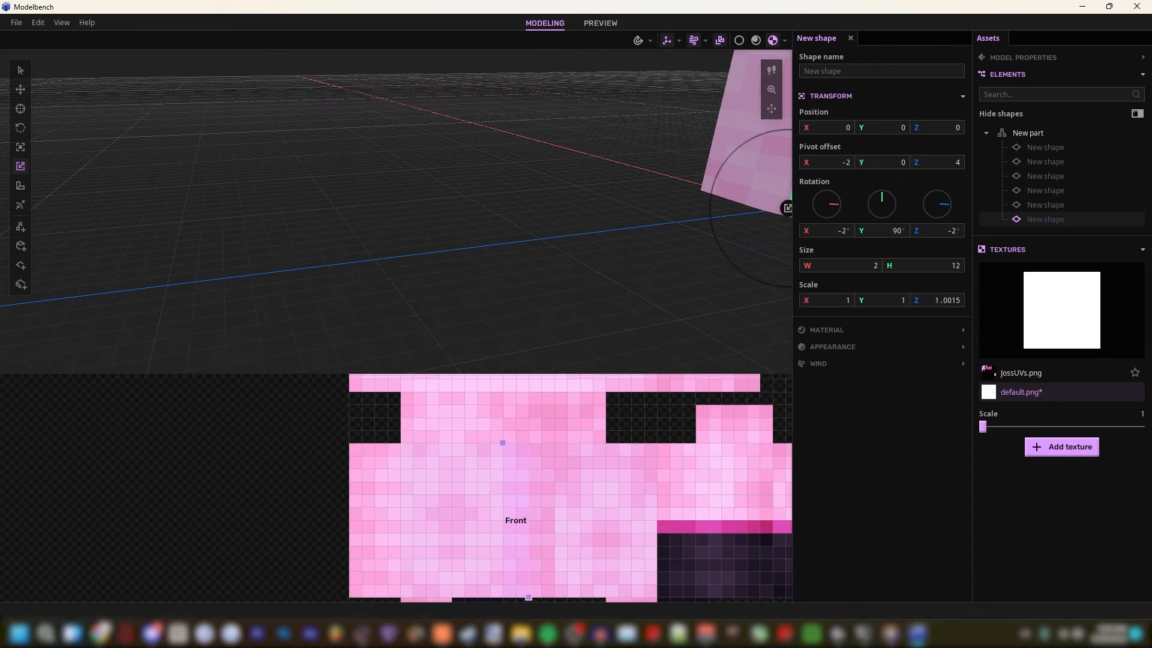
pyautogui.press('s')
pyautogui.moveTo(666, 210); pyautogui.dragTo(636, 207, button='right')
pyautogui.press('d')
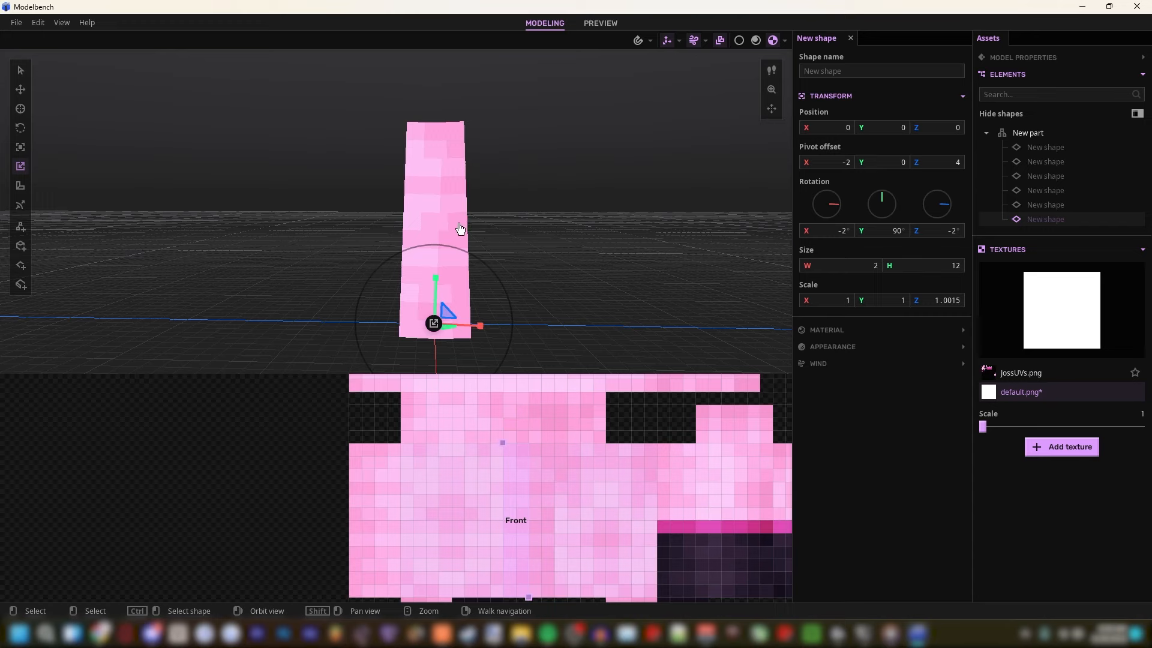
# Step: Duplicate both side planes together and set the copies' Y rotation to -90°
pyautogui.keyDown('shift'); pyautogui.click(457, 226); pyautogui.keyUp('shift')
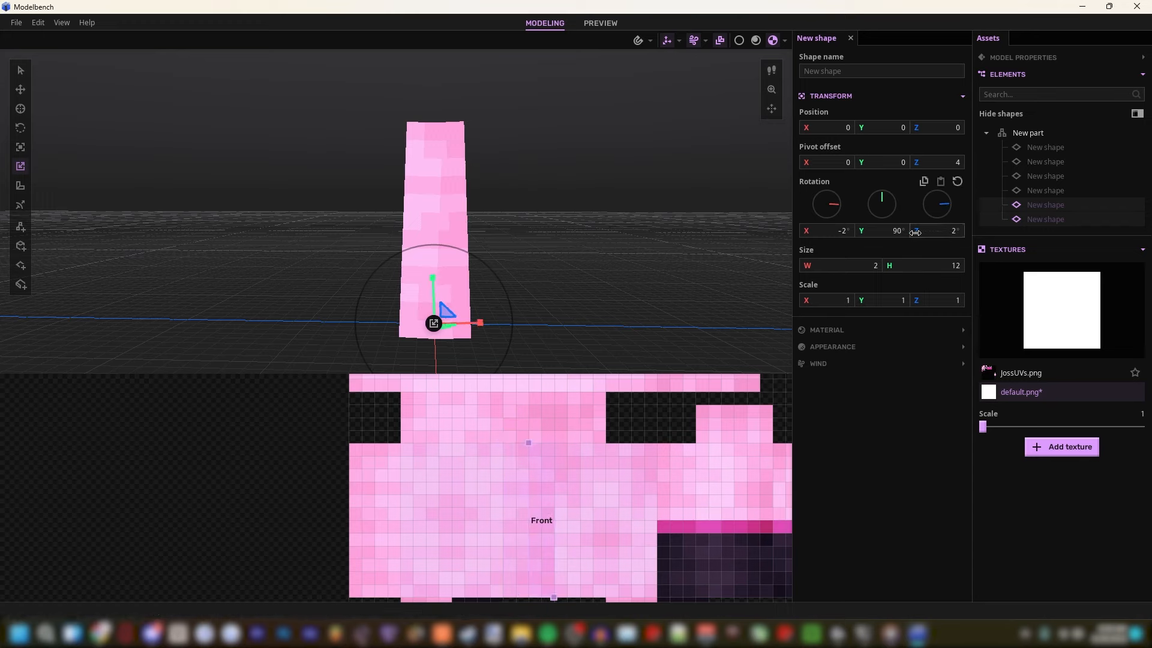
pyautogui.hotkey('ctrl', 'd')
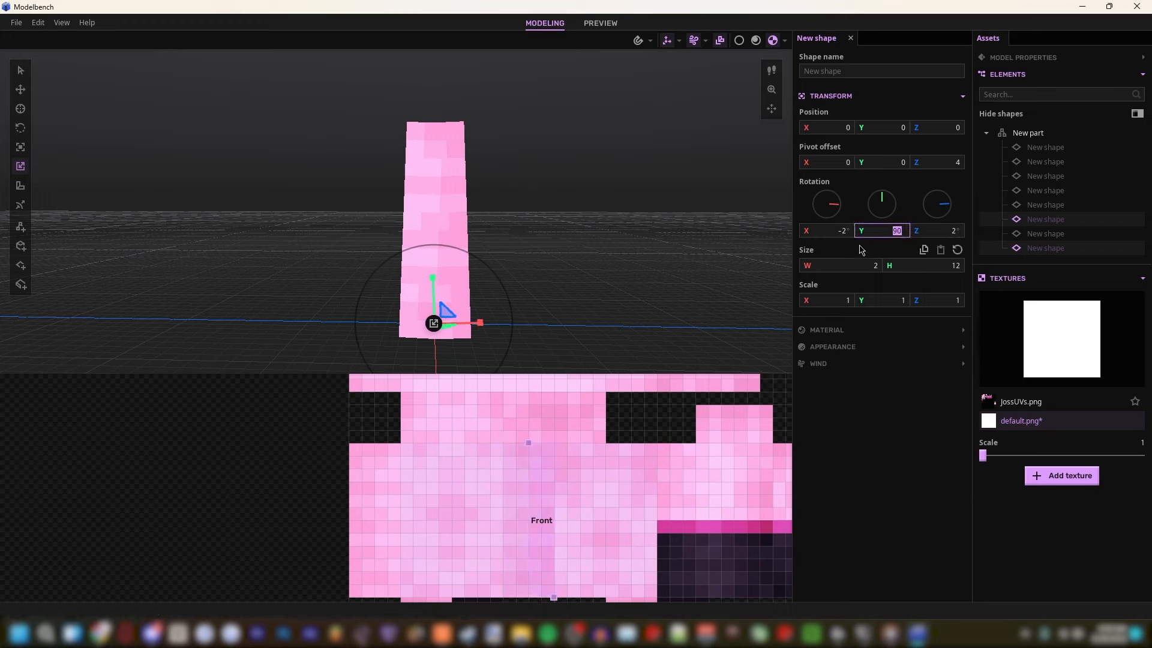
pyautogui.write('-90')
pyautogui.press('Return')
# Step: Shift the UVs of the two opposite side planes 12 pixels left on the texture and deselect them
pyautogui.moveTo(525, 447); pyautogui.dragTo(372, 448)
pyautogui.press('a')
pyautogui.moveTo(396, 288); pyautogui.dragTo(540, 300, button='right')
pyautogui.press('a')
pyautogui.moveTo(358, 306); pyautogui.dragTo(474, 306, button='right')
pyautogui.click(358, 306)
pyautogui.press('w')
pyautogui.moveTo(513, 124); pyautogui.dragTo(489, 118, button='right')
pyautogui.press('w')
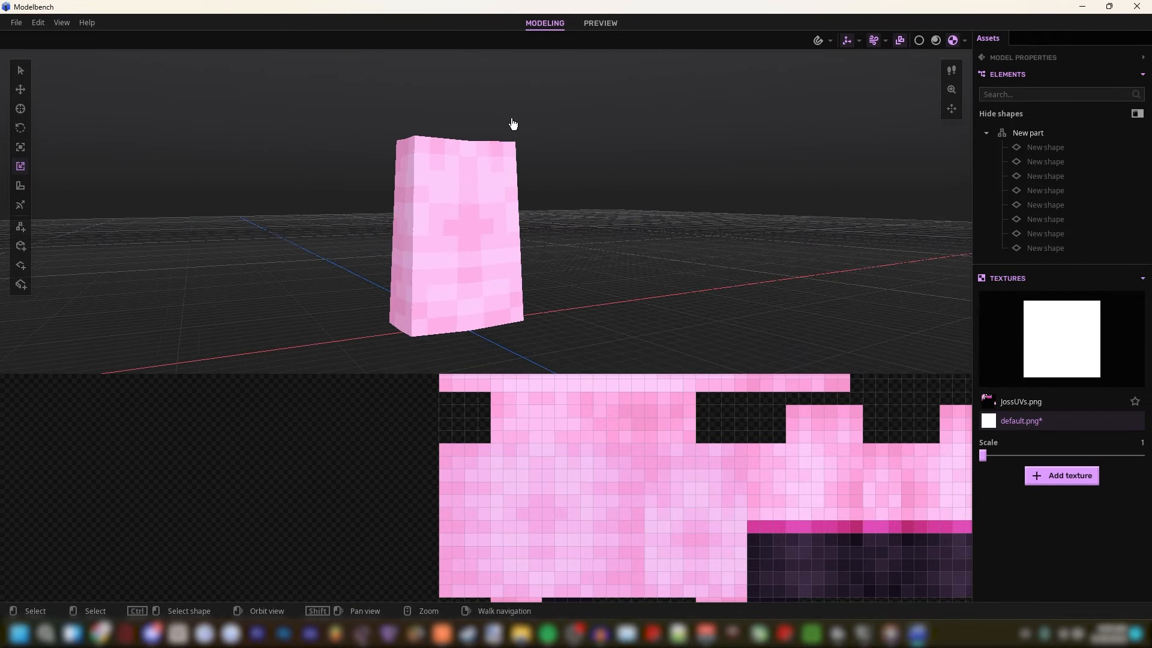
# Step: Enable bending on the X, Y and Z axes of the part holding the eight planes
pyautogui.click(1027, 134)
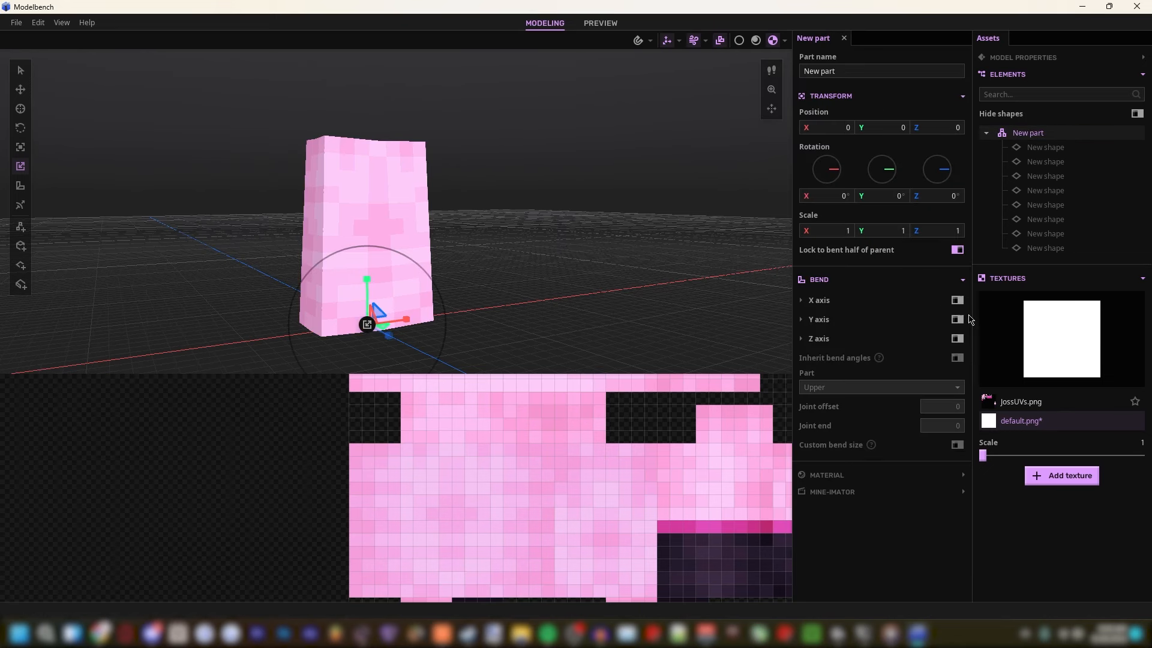
pyautogui.click(958, 338)
pyautogui.click(957, 322)
pyautogui.click(956, 302)
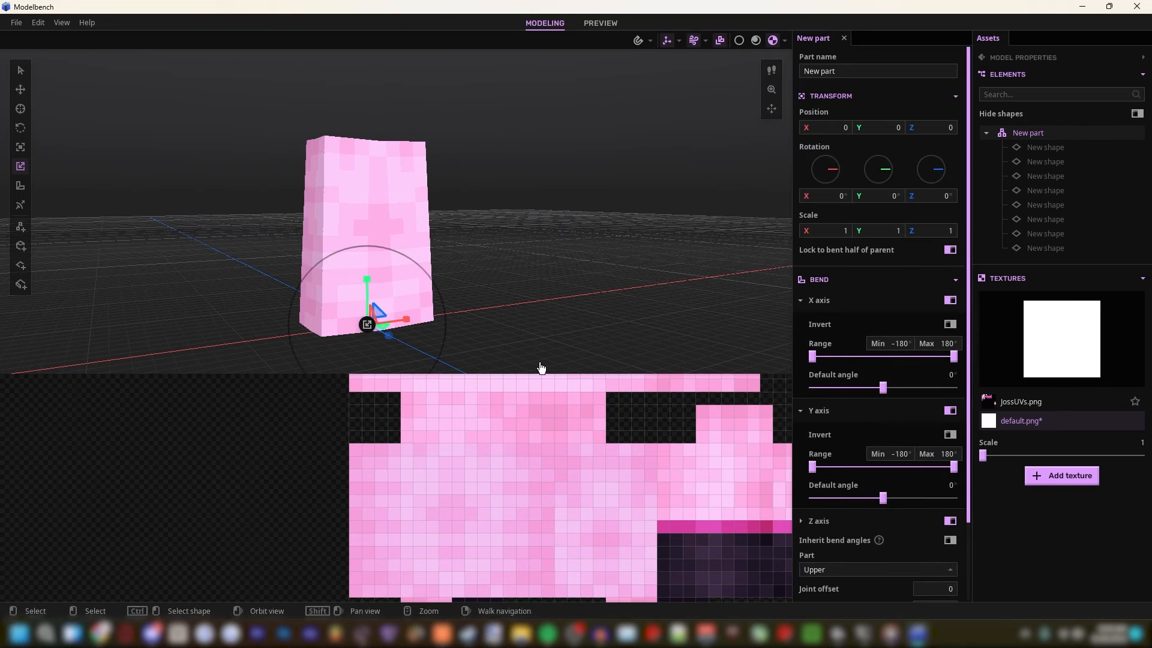
# Step: Set the part's default X bend angle to about 16°
pyautogui.moveTo(540, 365); pyautogui.dragTo(763, 345)
pyautogui.moveTo(764, 344); pyautogui.dragTo(772, 333, button='right')
pyautogui.moveTo(882, 387); pyautogui.dragTo(889, 388)
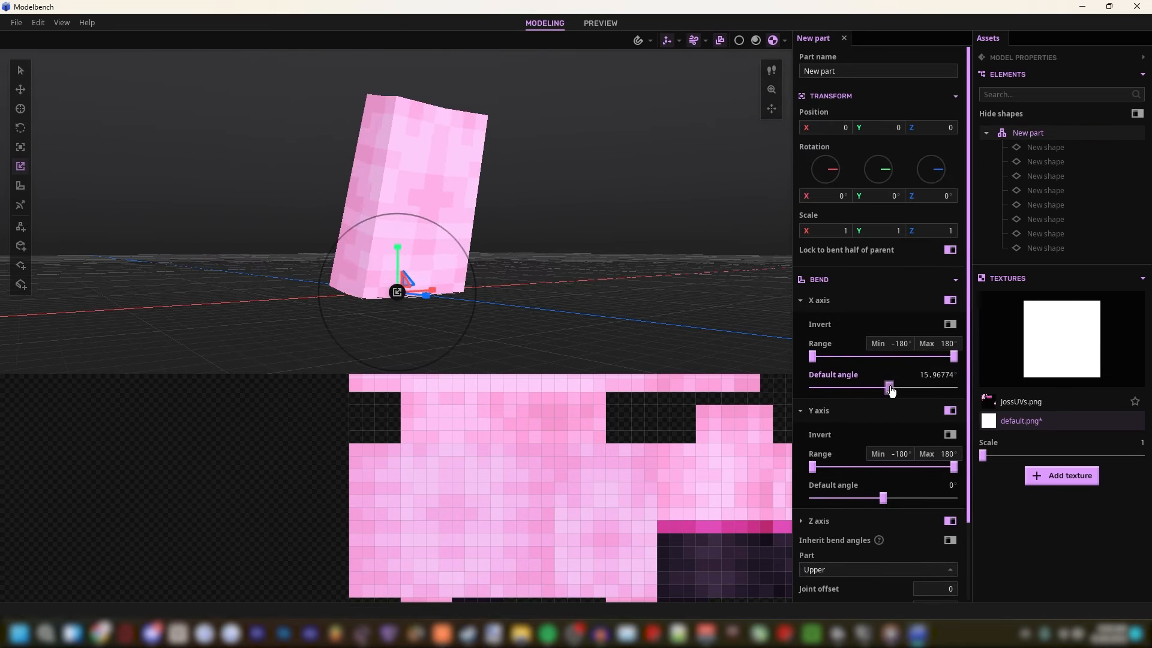
# Step: Set the part's bend joint offset to 6 and its default X bend angle to about 39°
pyautogui.scroll(-3, 900, 503)
pyautogui.moveTo(936, 503); pyautogui.dragTo(973, 505)
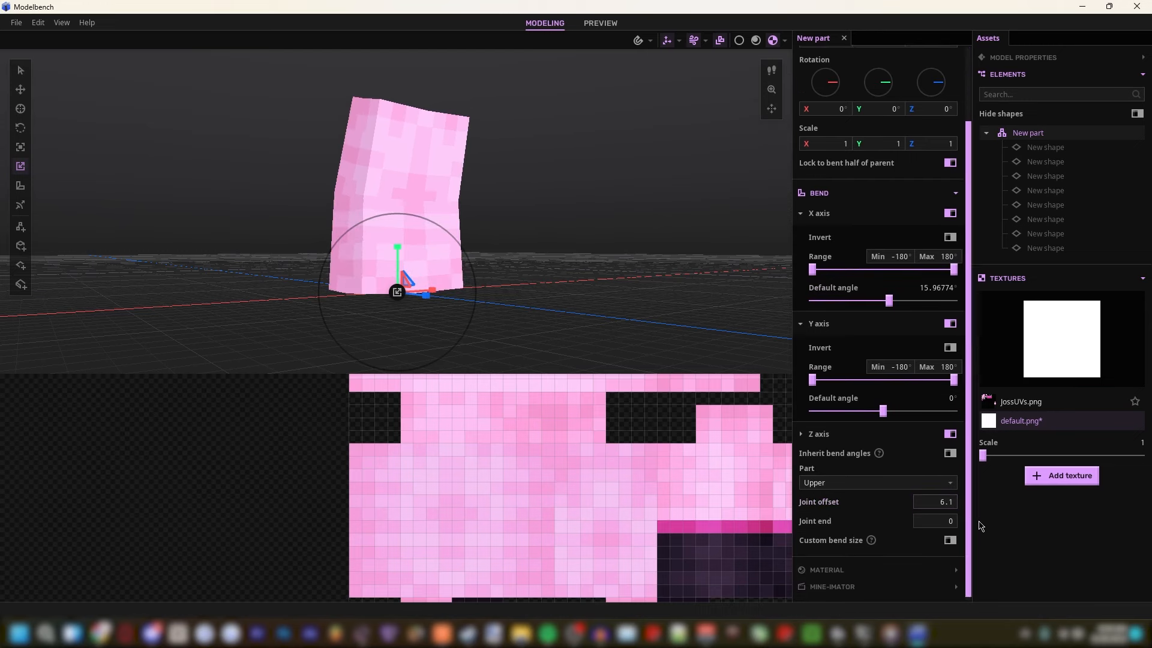
pyautogui.click(948, 504)
pyautogui.write('6')
pyautogui.press('w')
pyautogui.moveTo(563, 237); pyautogui.dragTo(570, 231, button='right')
pyautogui.moveTo(888, 300)
pyautogui.mouseDown()
pyautogui.moveTo(856, 301)
pyautogui.moveTo(898, 301)
pyautogui.mouseUp()
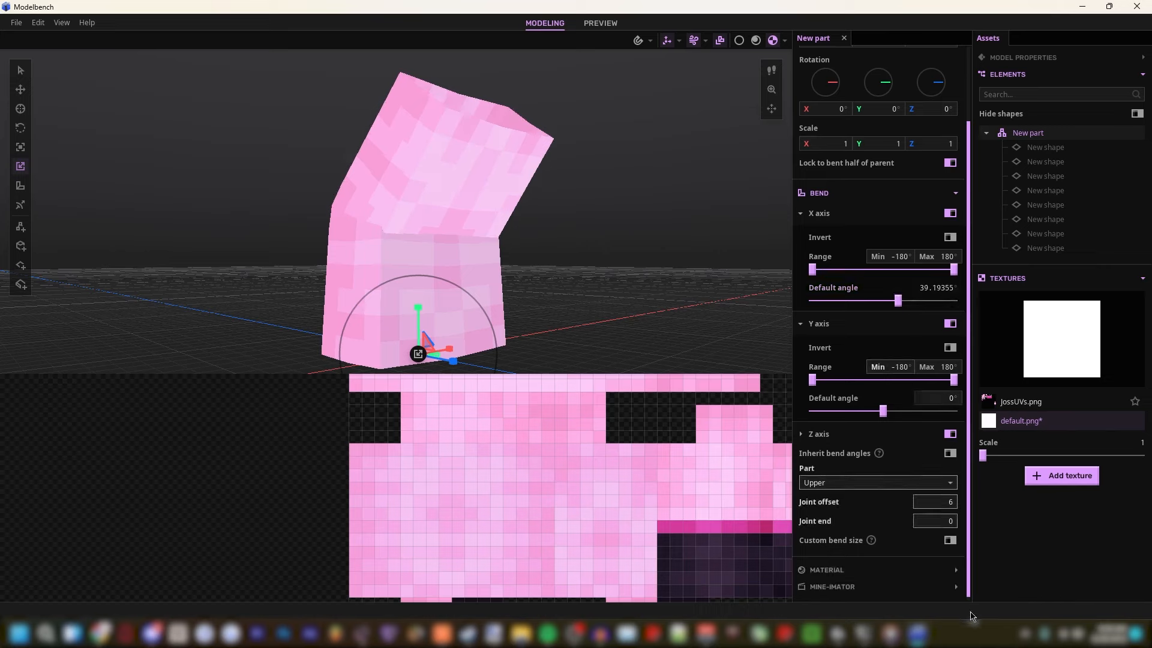
# Step: Enable a custom bend size for the part and set the size to 16
pyautogui.click(950, 541)
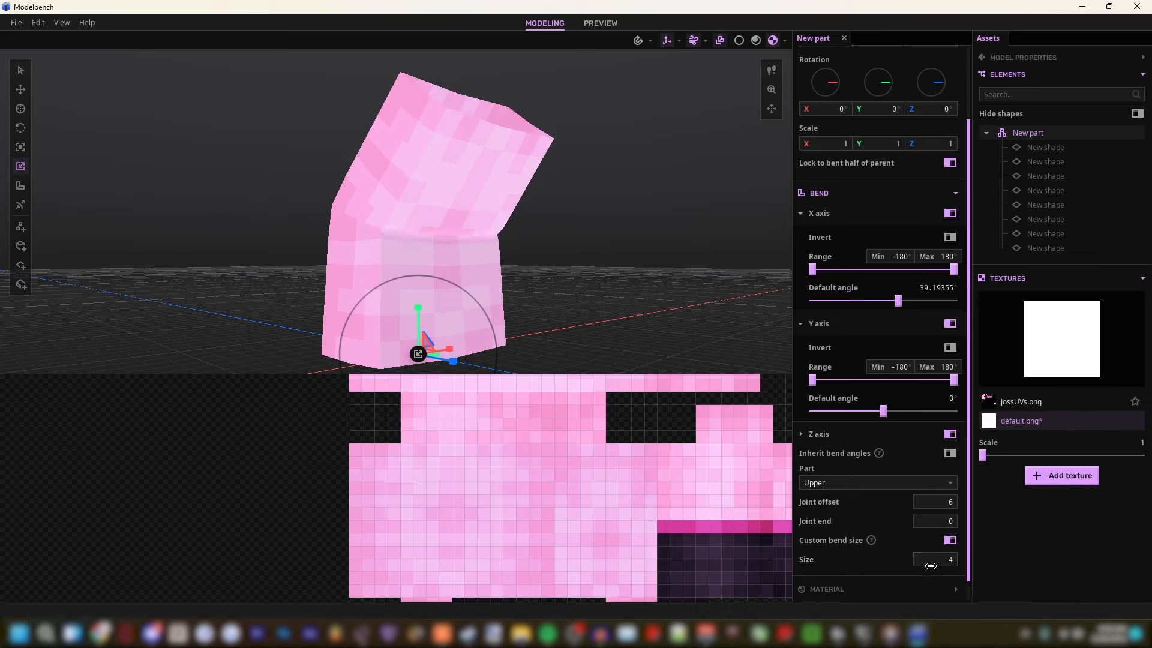
pyautogui.click(929, 566)
pyautogui.write('16')
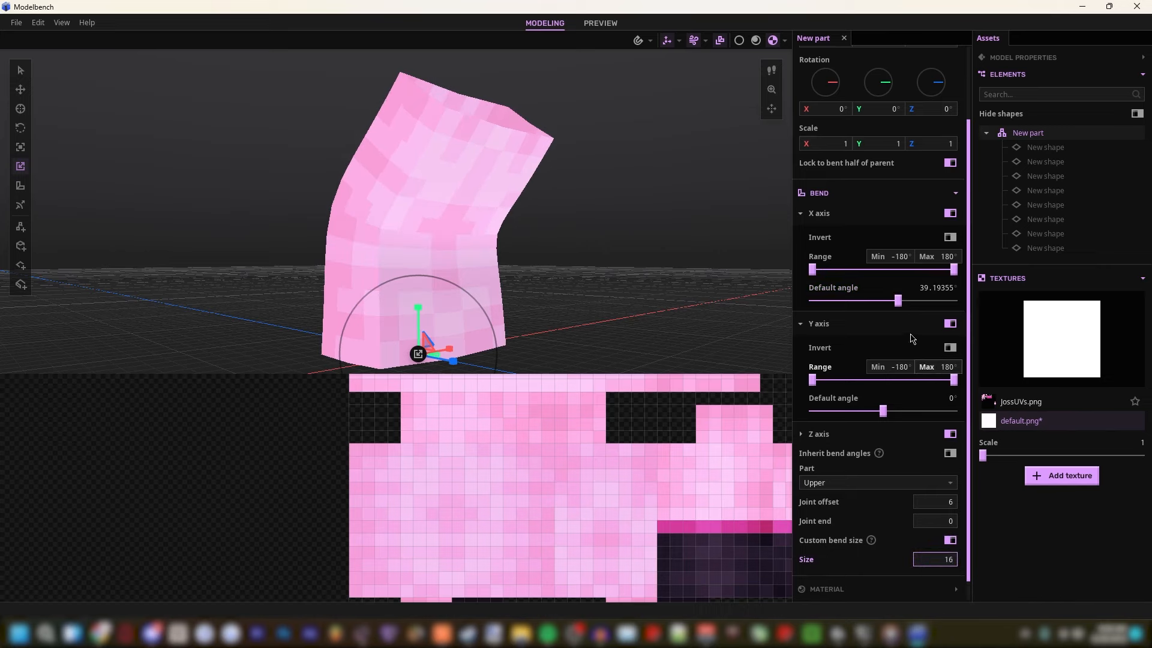
# Step: Set the part's default X bend angle to about 22° and its default Y bend angle to about -49°
pyautogui.moveTo(898, 301)
pyautogui.mouseDown()
pyautogui.moveTo(848, 298)
pyautogui.moveTo(921, 300)
pyautogui.moveTo(865, 298)
pyautogui.moveTo(865, 282)
pyautogui.moveTo(892, 294)
pyautogui.mouseUp()
pyautogui.moveTo(882, 409)
pyautogui.mouseDown()
pyautogui.moveTo(804, 399)
pyautogui.moveTo(804, 387)
pyautogui.moveTo(931, 398)
pyautogui.moveTo(863, 399)
pyautogui.mouseUp()
pyautogui.moveTo(530, 137); pyautogui.dragTo(532, 169, button='right')
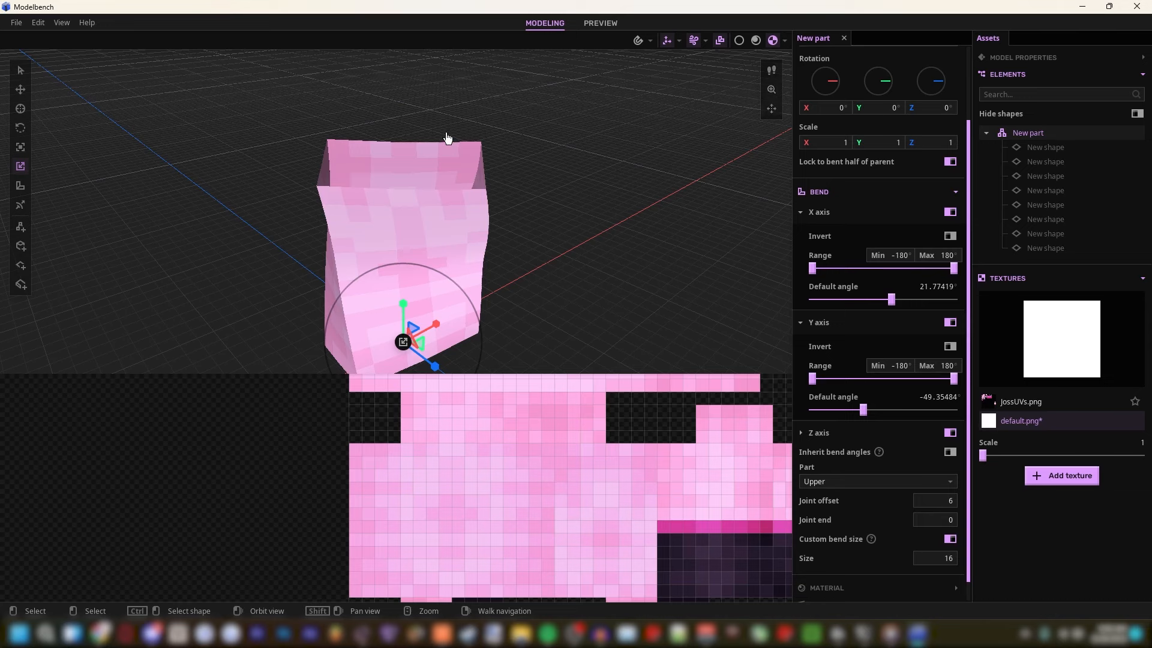
pyautogui.press('w')
pyautogui.moveTo(445, 134); pyautogui.dragTo(449, 167, button='right')
pyautogui.press('w')
pyautogui.press('s')
pyautogui.press('w')
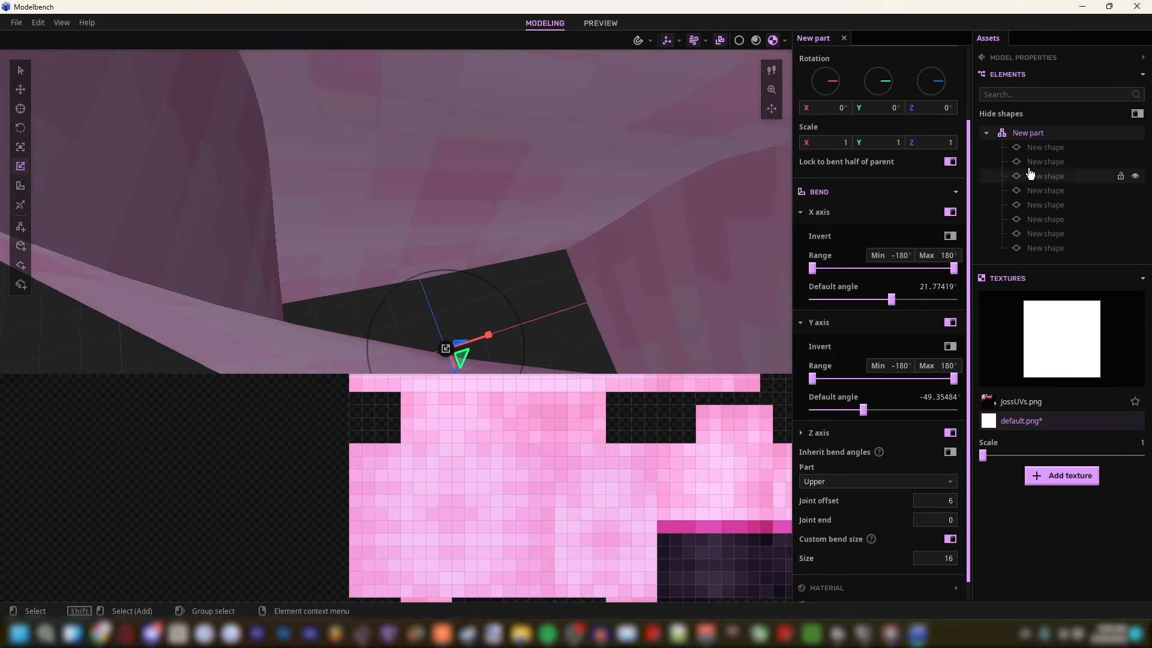
# Step: Hide the back faces of all eight planes in the part and deselect them
pyautogui.click(1058, 149)
pyautogui.keyDown('shift'); pyautogui.click(1059, 164); pyautogui.keyUp('shift')
pyautogui.keyDown('shift'); pyautogui.click(1054, 178); pyautogui.keyUp('shift')
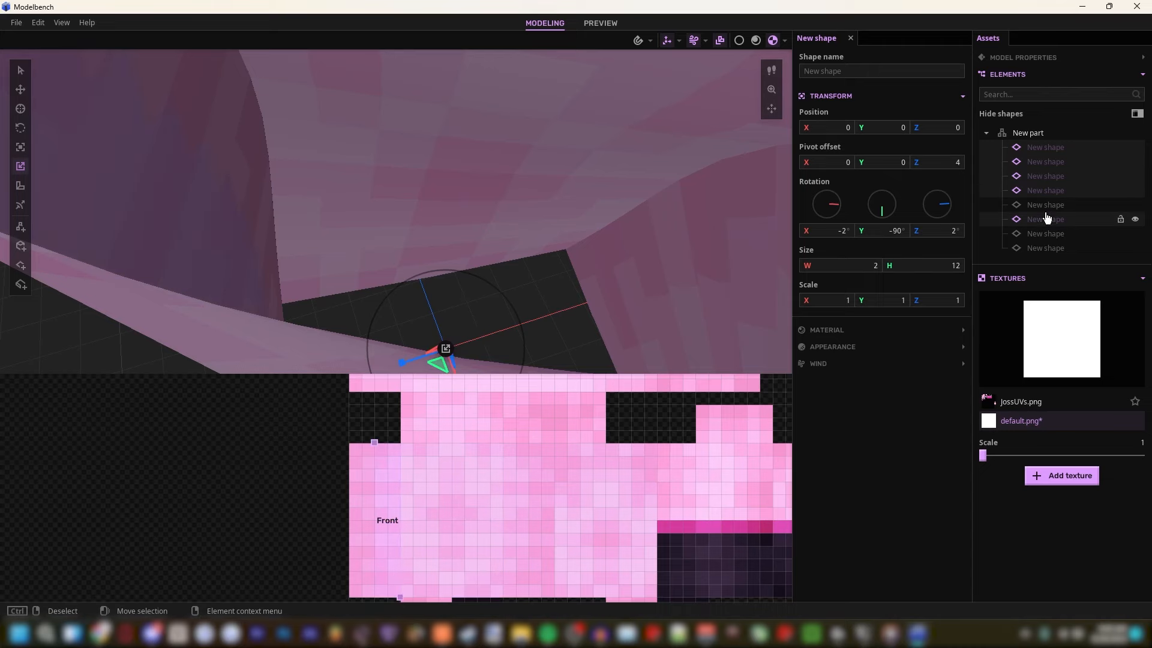
pyautogui.keyDown('shift'); pyautogui.click(1044, 234); pyautogui.keyUp('shift')
pyautogui.keyDown('shift'); pyautogui.click(1036, 248); pyautogui.keyUp('shift')
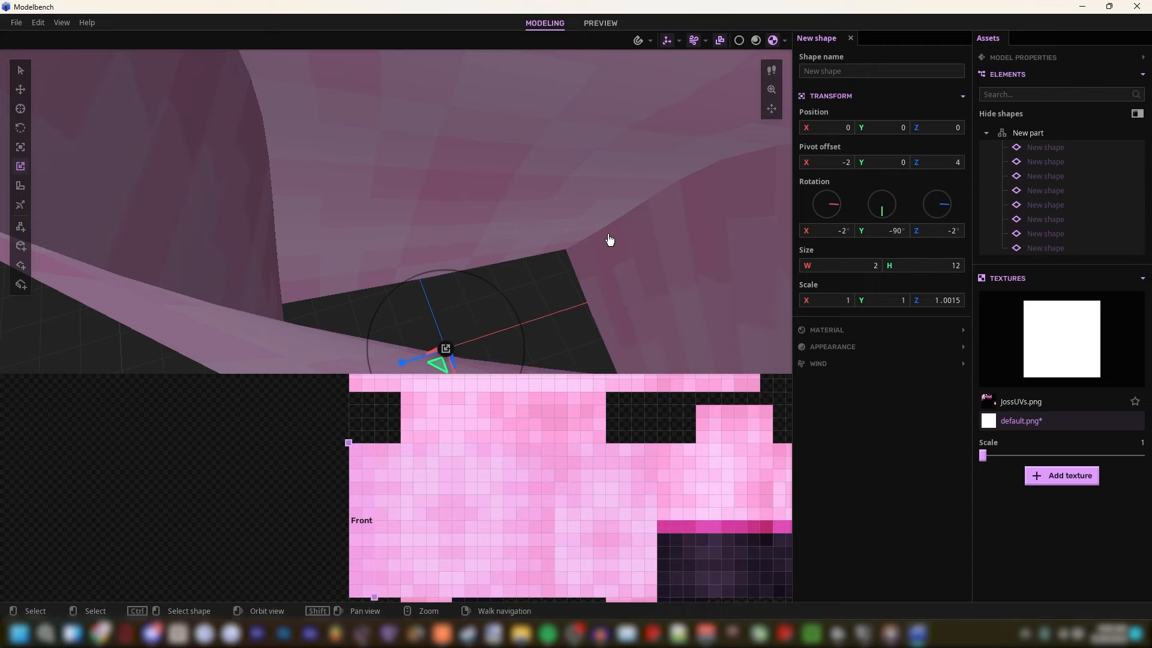
pyautogui.moveTo(608, 239); pyautogui.dragTo(632, 234, button='right')
pyautogui.press('s')
pyautogui.press('w')
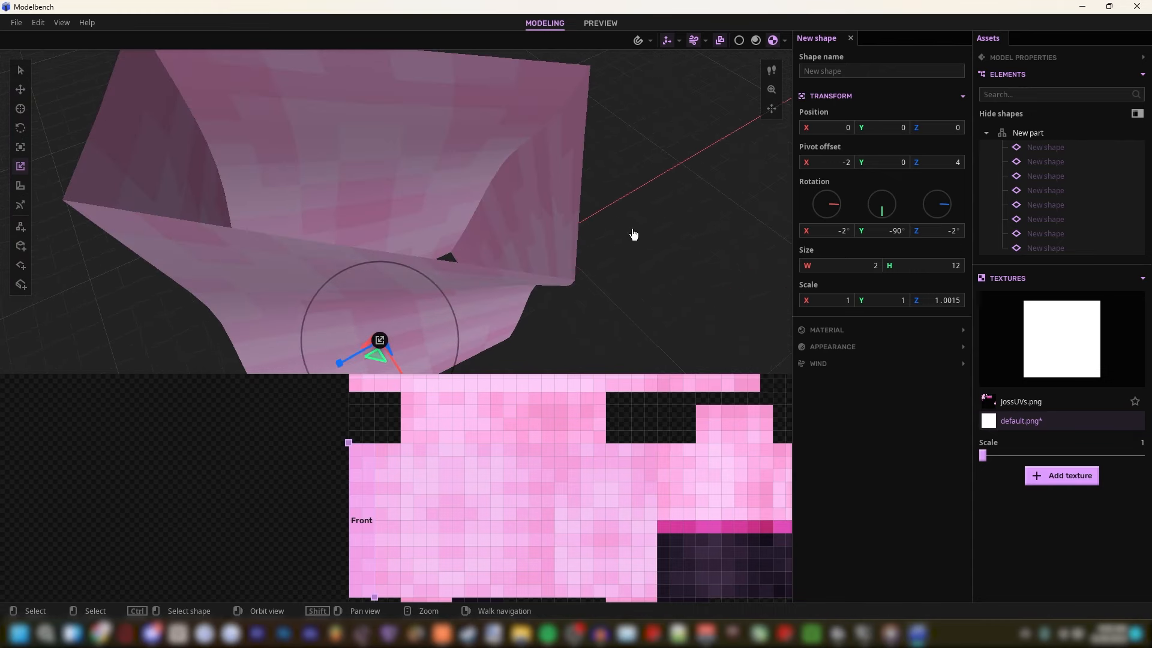
pyautogui.click(832, 347)
pyautogui.click(805, 521)
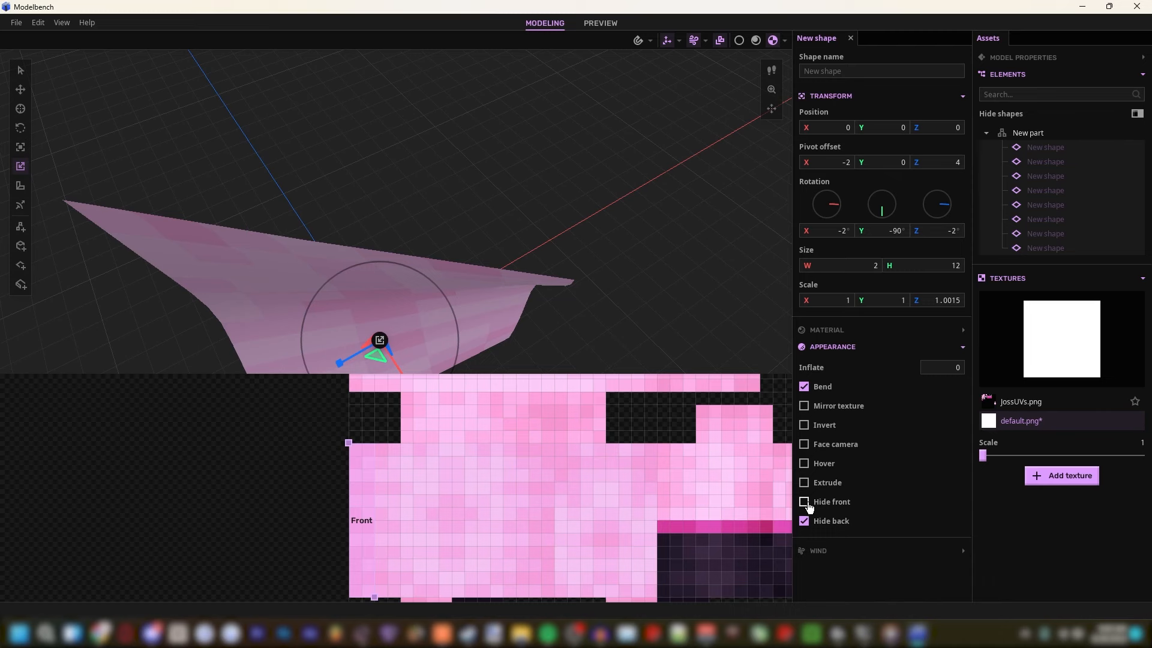
pyautogui.moveTo(607, 230); pyautogui.dragTo(608, 226, button='right')
pyautogui.click(606, 227)
pyautogui.scroll(-5, 607, 226)
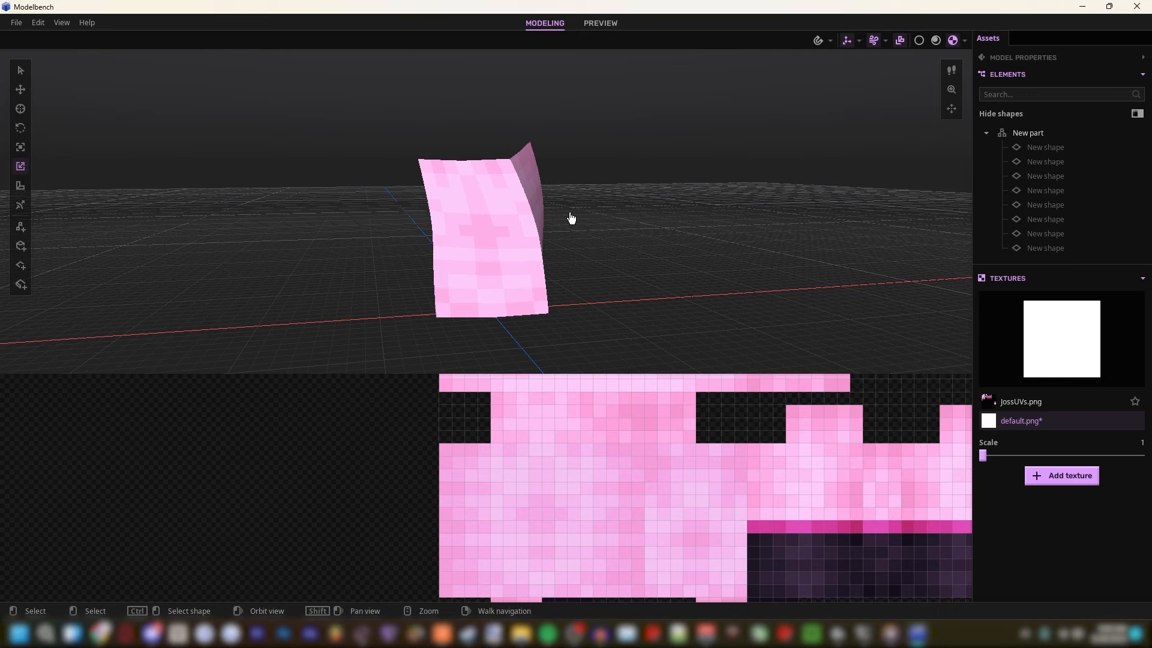
pyautogui.moveTo(444, 291); pyautogui.dragTo(523, 262, button='middle')
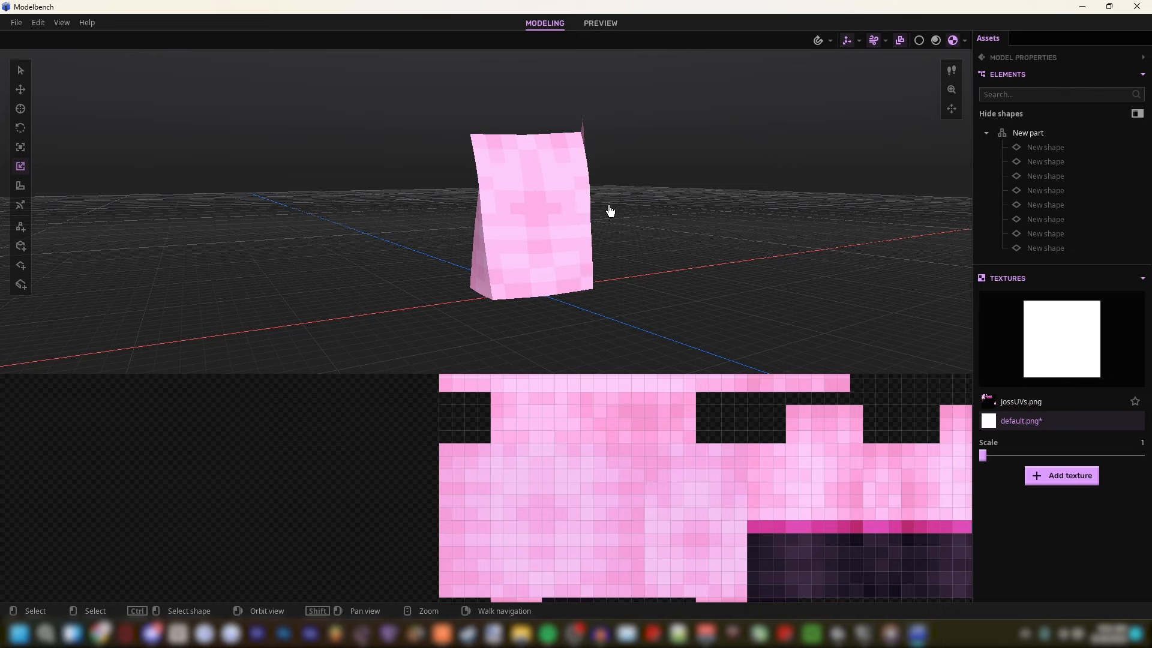
pyautogui.moveTo(574, 263); pyautogui.dragTo(441, 234, button='right')
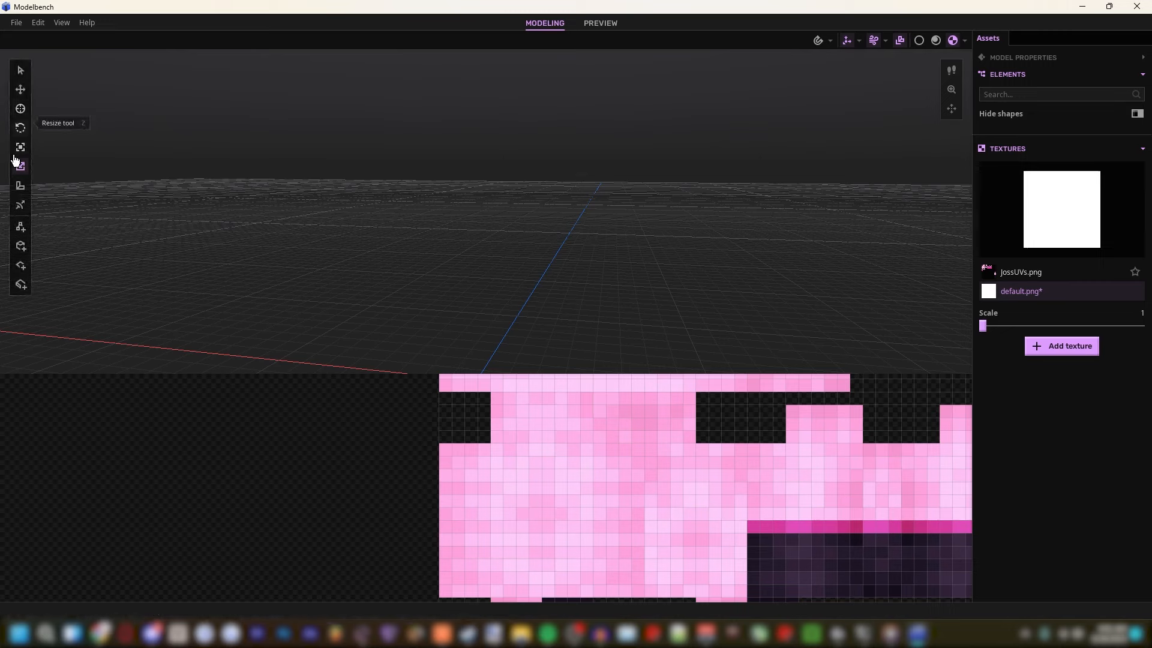
# Step: Create a new part with one plane in it and reduce the plane's UVs to a 4 by 1 pixel strip
pyautogui.click(24, 233)
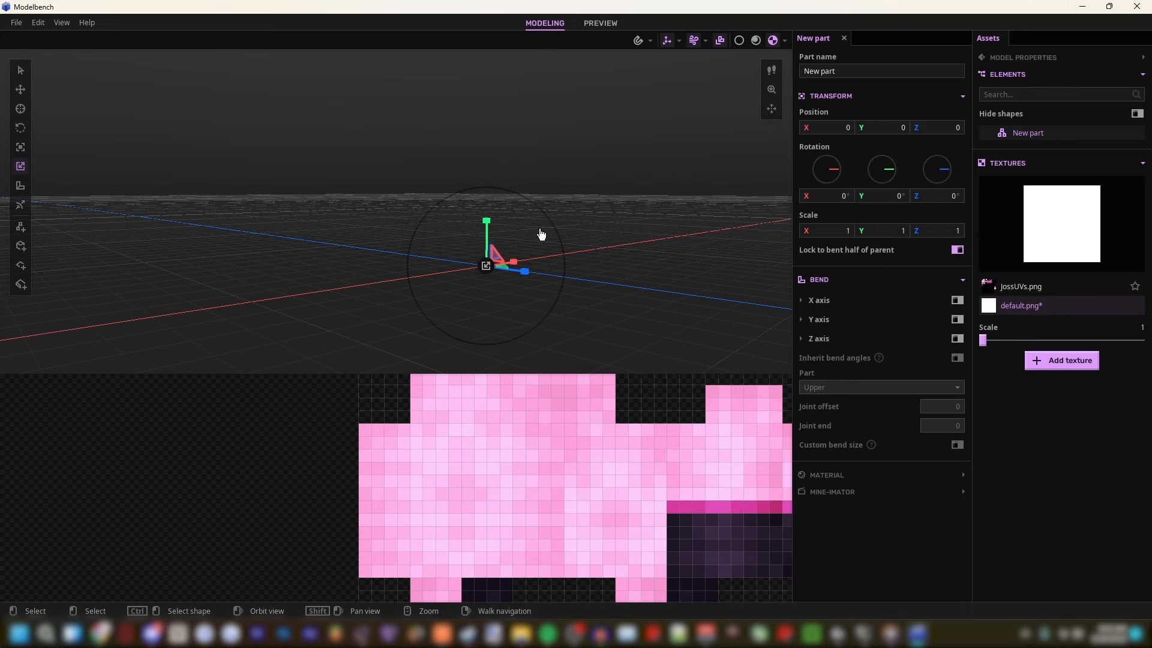
pyautogui.click(20, 227)
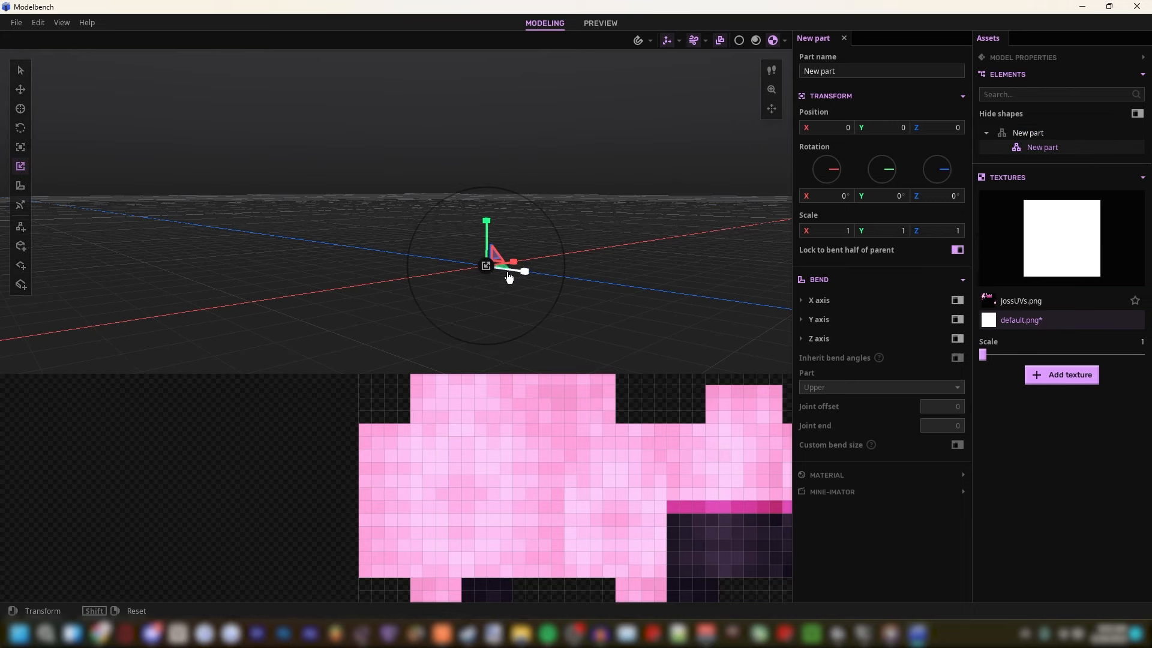
pyautogui.press('Delete')
pyautogui.click(1032, 135)
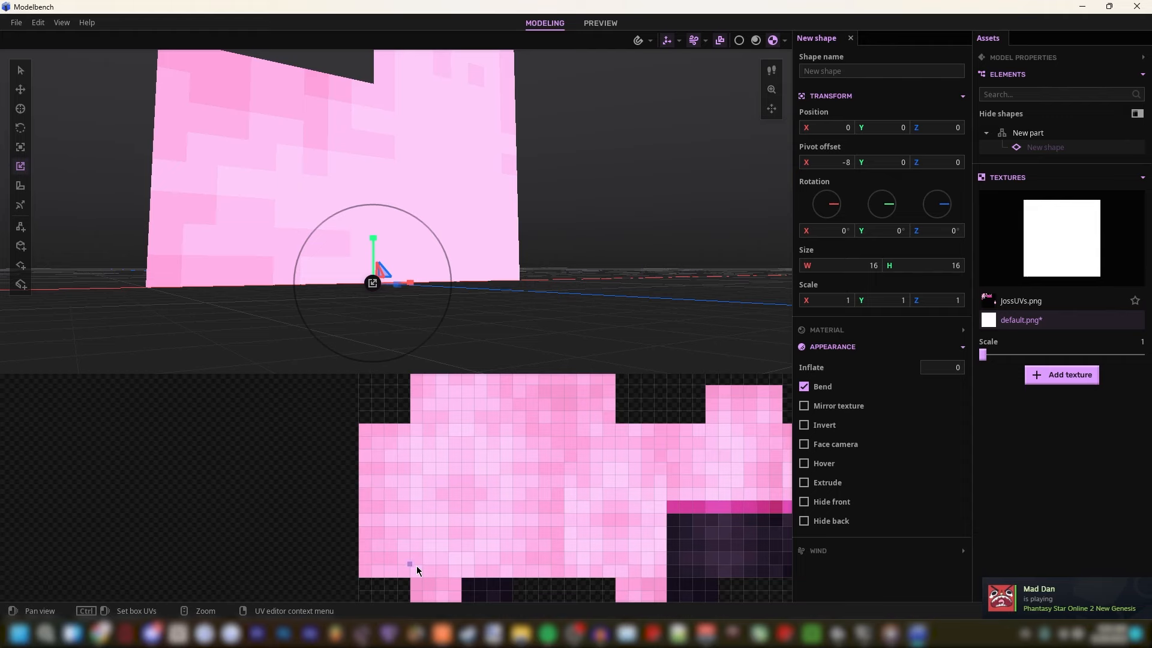
pyautogui.moveTo(418, 570); pyautogui.dragTo(461, 578)
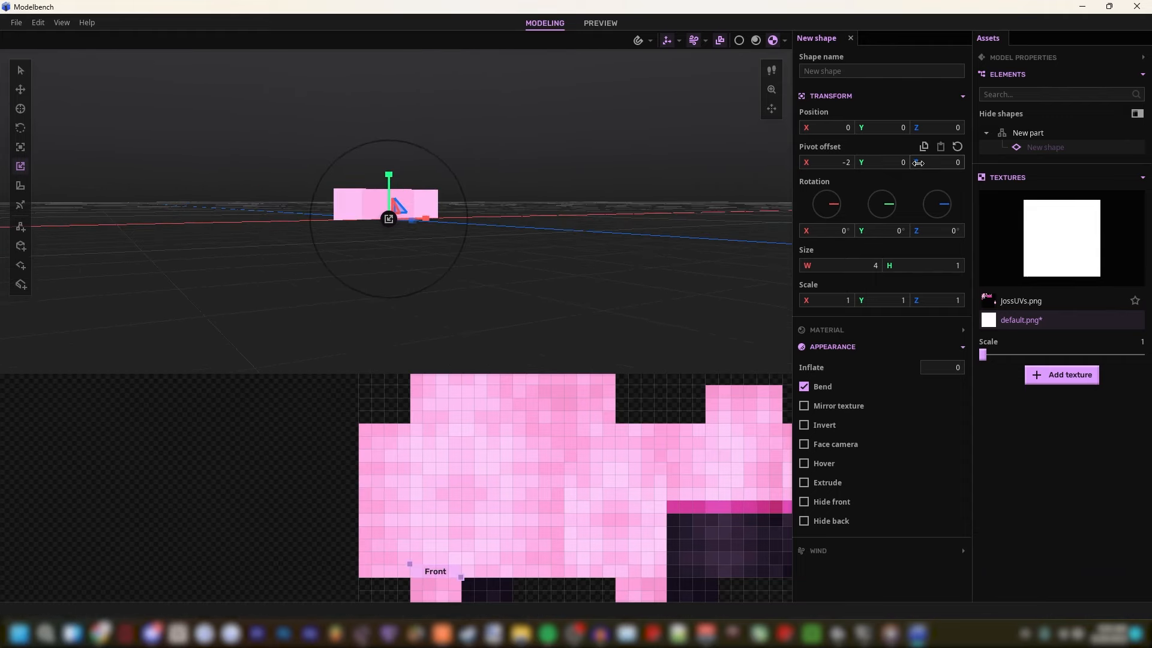
# Step: Set the plane's Z pivot offset to 2
pyautogui.moveTo(919, 162); pyautogui.dragTo(927, 162)
pyautogui.click(940, 162)
pyautogui.write('-2')
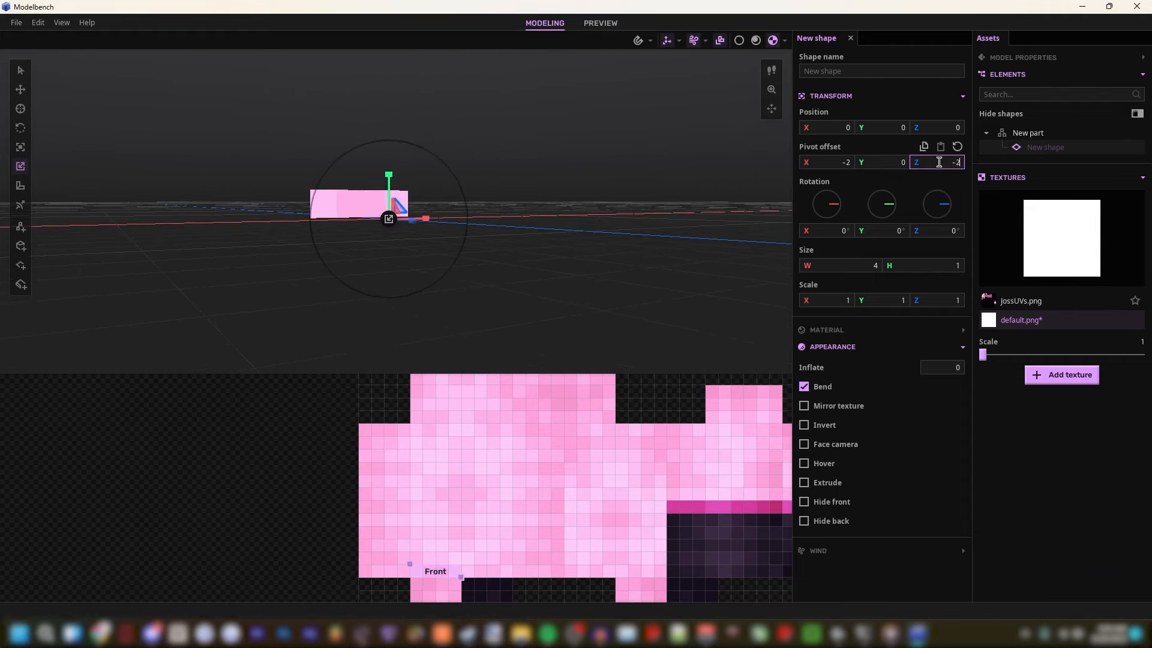
pyautogui.press('BackSpace')
pyautogui.press('BackSpace')
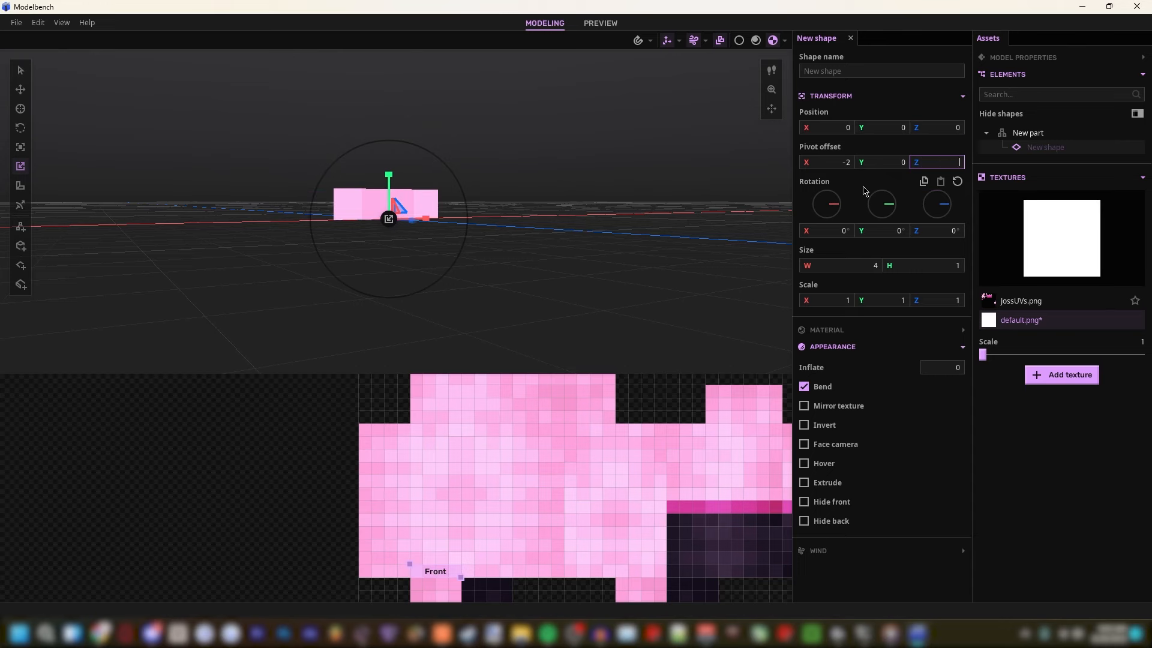
pyautogui.write('2')
# Step: Set the plane's X pivot offset to -4 and its Y pivot offset to -1
pyautogui.moveTo(617, 175); pyautogui.dragTo(651, 198)
pyautogui.moveTo(815, 162); pyautogui.dragTo(819, 163)
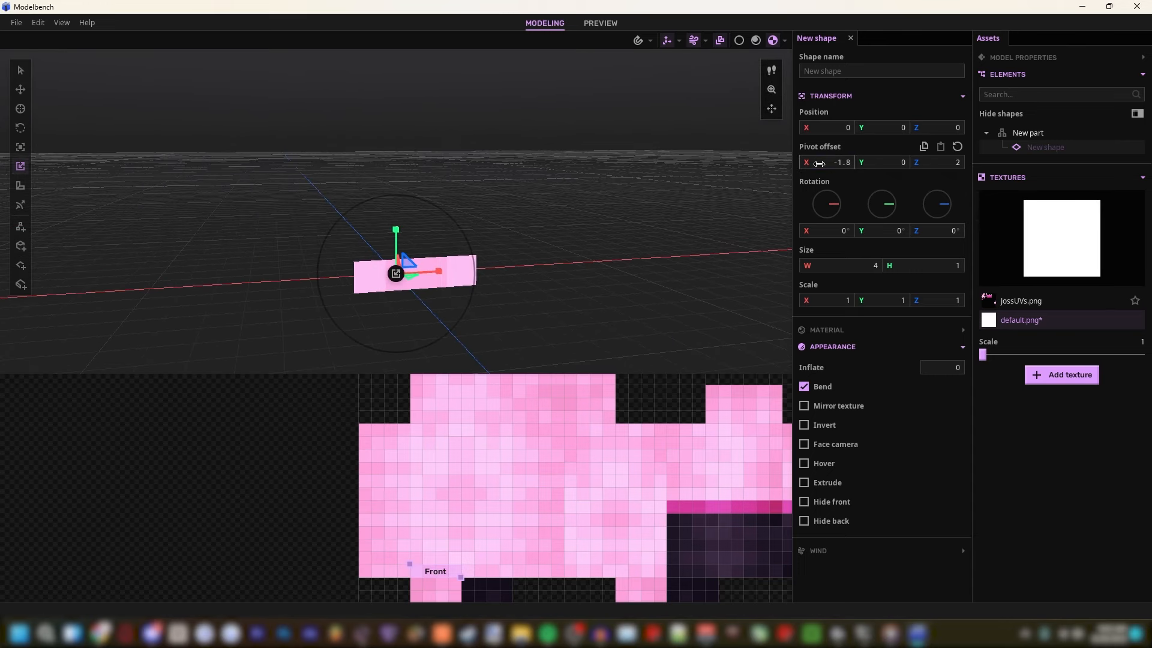
pyautogui.click(819, 163)
pyautogui.write('-4')
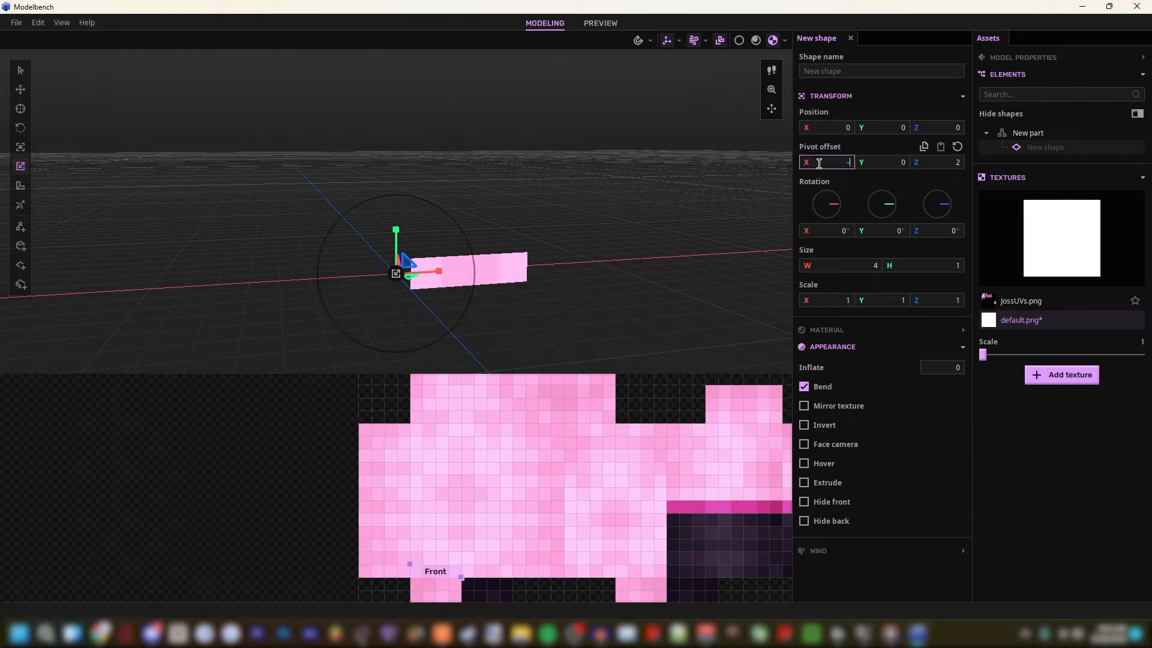
pyautogui.press('Return')
pyautogui.moveTo(535, 200); pyautogui.dragTo(540, 168, button='right')
pyautogui.moveTo(859, 161); pyautogui.dragTo(858, 160)
pyautogui.click(861, 163)
pyautogui.write('-1')
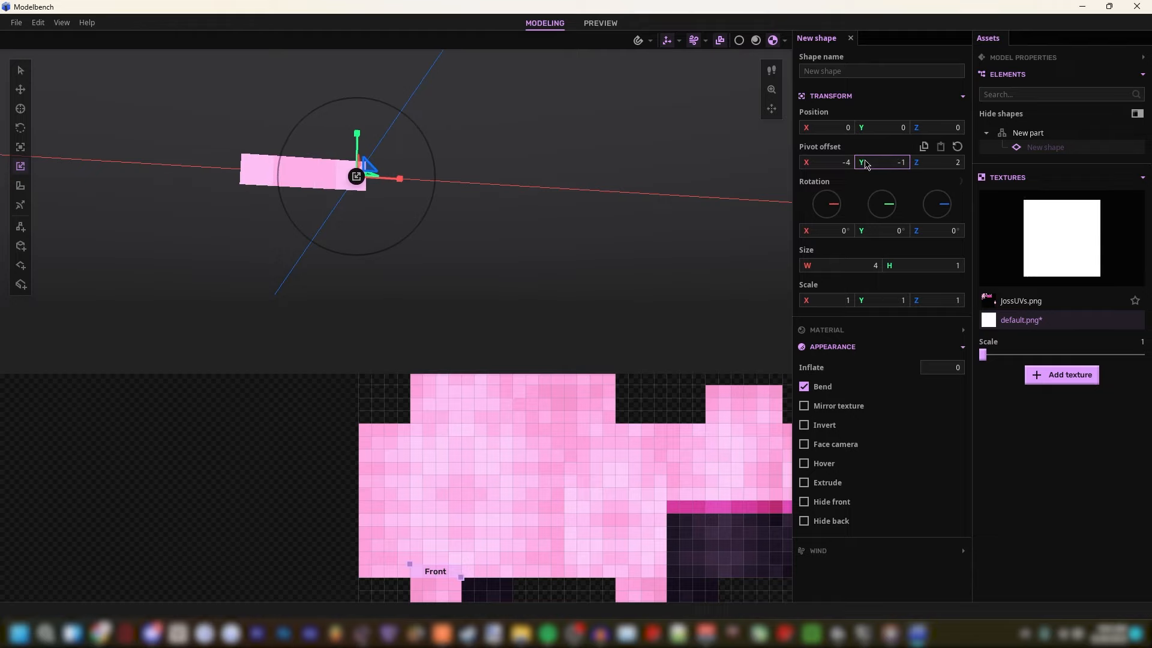
# Step: Rotate the plane 2° on both the X and Z axes and enable texture mirroring for it
pyautogui.press('w')
pyautogui.moveTo(470, 180); pyautogui.dragTo(459, 196, button='right')
pyautogui.press('s')
pyautogui.press('w')
pyautogui.click(838, 227)
pyautogui.write('2')
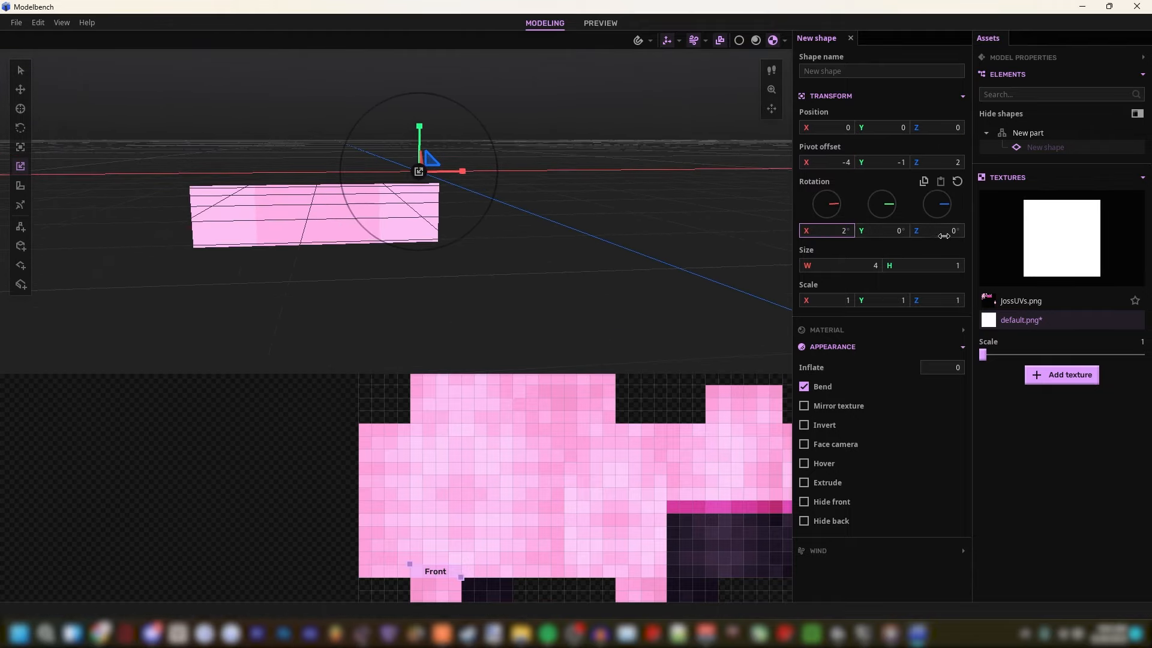
pyautogui.click(943, 236)
pyautogui.write('2')
pyautogui.moveTo(588, 226); pyautogui.dragTo(570, 214, button='right')
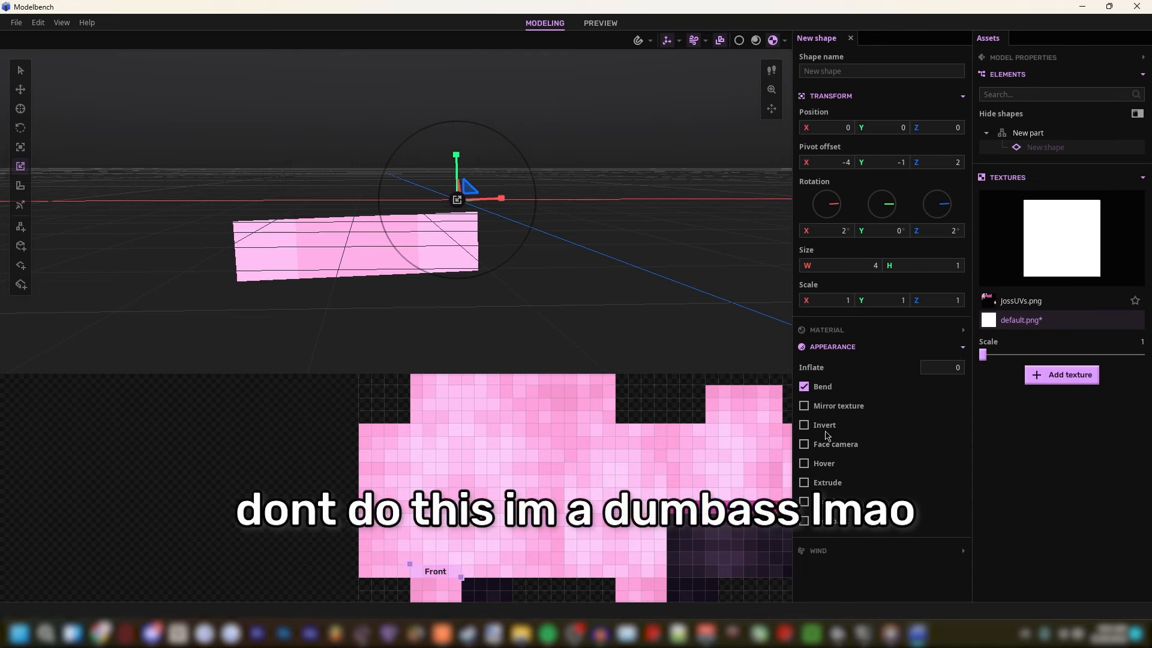
pyautogui.click(805, 406)
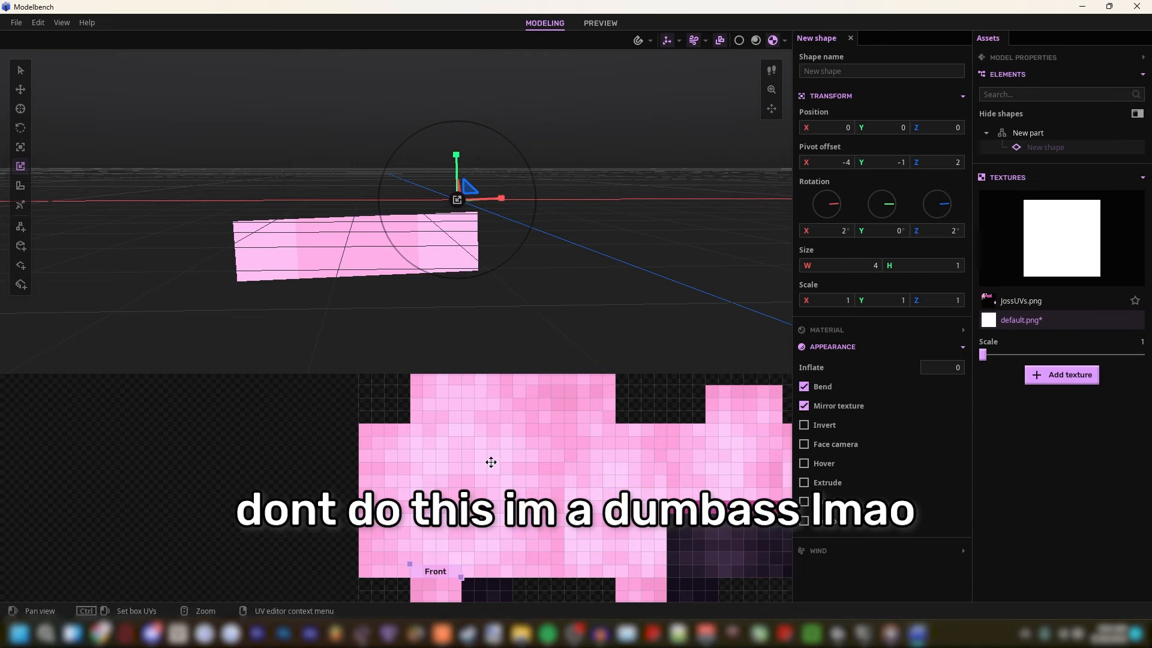
# Step: Duplicate the plane as an adjoining half with UVs 4 pixels further right, Z rotation -2° and X pivot offset 0
pyautogui.hotkey('ctrl', 'd')
pyautogui.moveTo(414, 569); pyautogui.dragTo(465, 571)
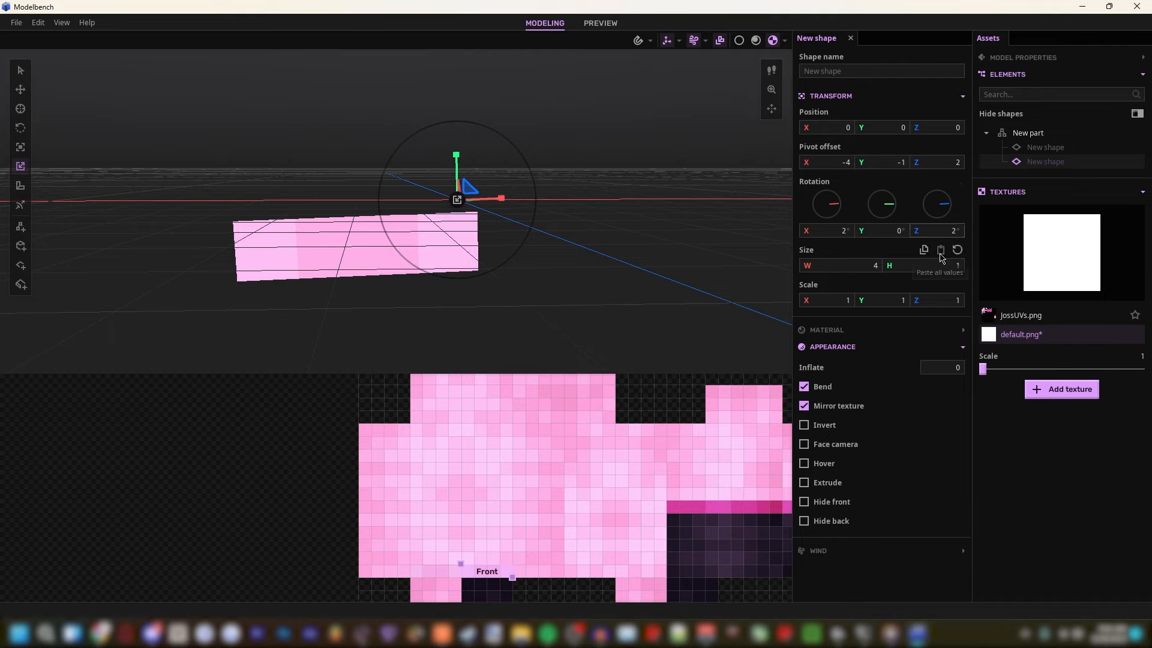
pyautogui.write('-')
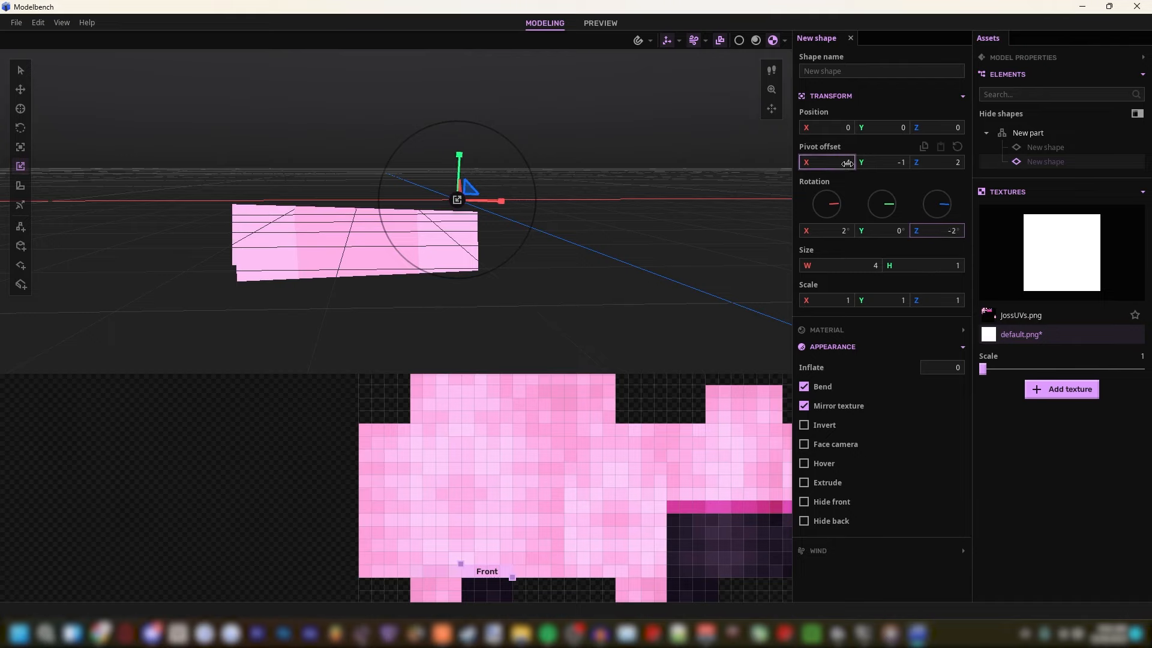
pyautogui.moveTo(850, 162); pyautogui.dragTo(790, 196)
pyautogui.write('0')
pyautogui.moveTo(678, 243); pyautogui.dragTo(651, 225)
pyautogui.moveTo(651, 225); pyautogui.dragTo(689, 207, button='right')
# Step: Duplicate both planes together, set the copies' Y rotation to 180° and shift their UVs 12 pixels right
pyautogui.keyDown('shift'); pyautogui.click(1054, 150); pyautogui.keyUp('shift')
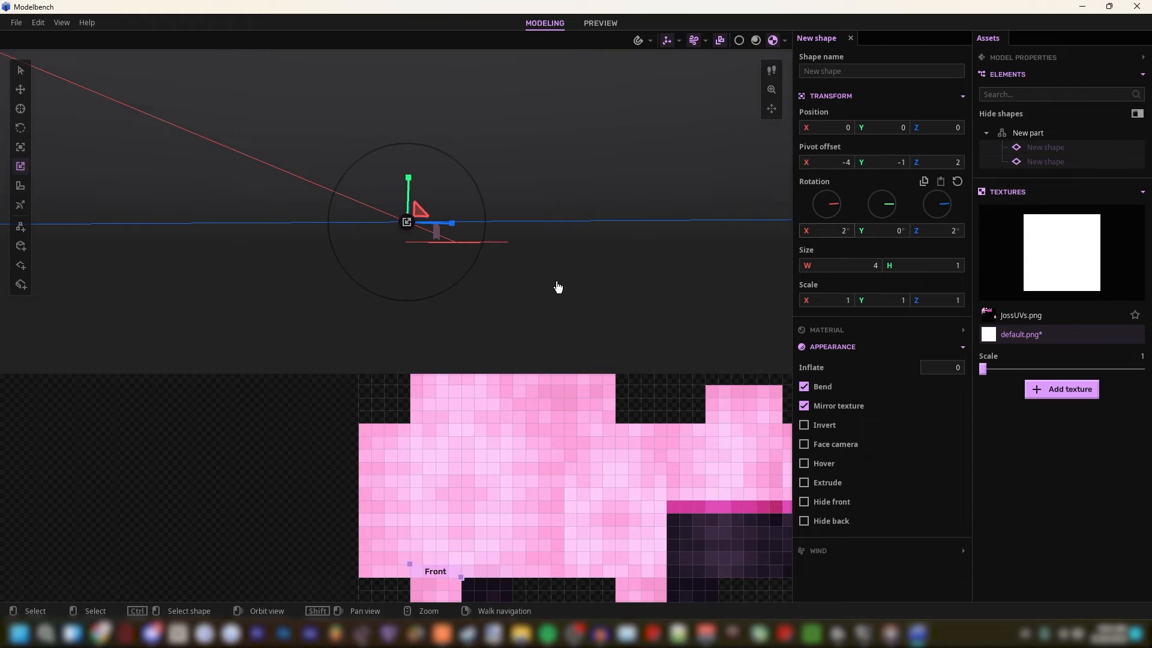
pyautogui.moveTo(558, 286); pyautogui.dragTo(506, 298, button='right')
pyautogui.hotkey('ctrl', 'd')
pyautogui.click(894, 231)
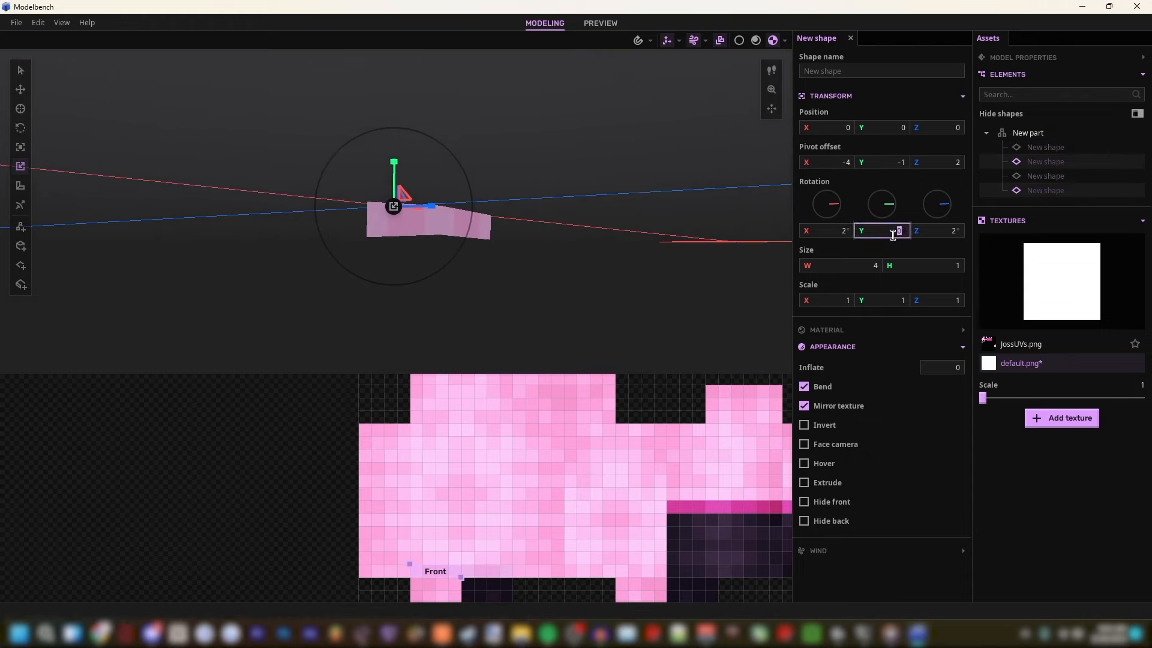
pyautogui.write('180')
pyautogui.press('Return')
pyautogui.moveTo(411, 567); pyautogui.dragTo(561, 558)
pyautogui.moveTo(641, 263); pyautogui.dragTo(650, 275)
pyautogui.click(651, 274)
# Step: Duplicate the last of the four planes and set the copy's Y rotation to 90°
pyautogui.click(1045, 196)
pyautogui.hotkey('ctrl', 'd')
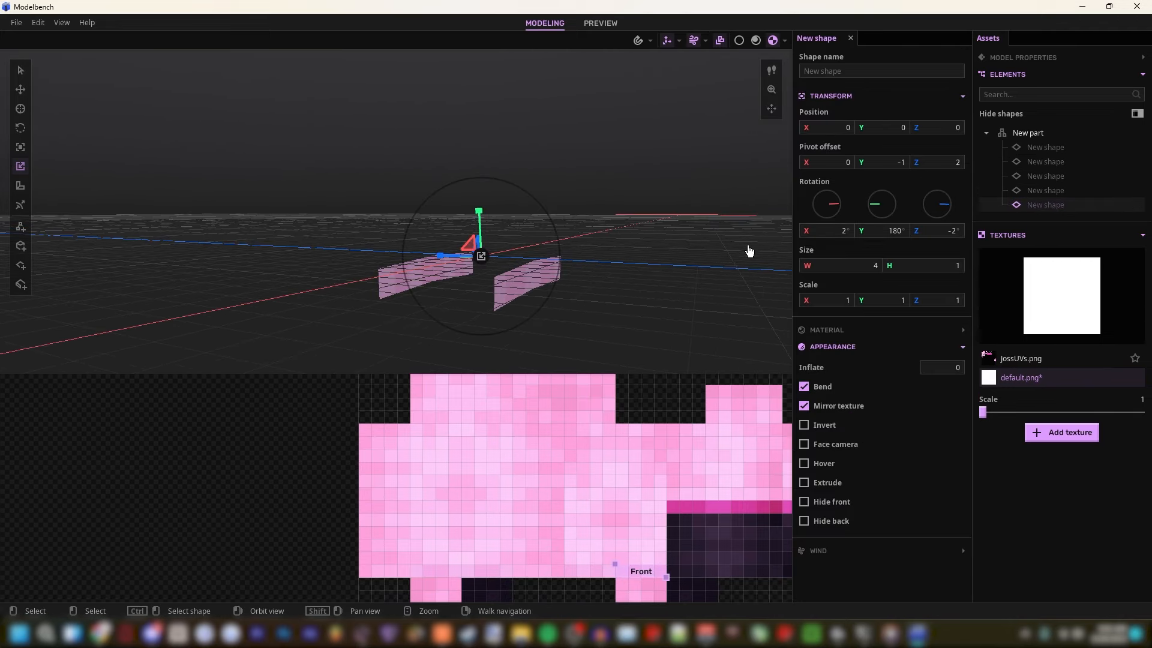
pyautogui.moveTo(876, 230); pyautogui.dragTo(880, 231)
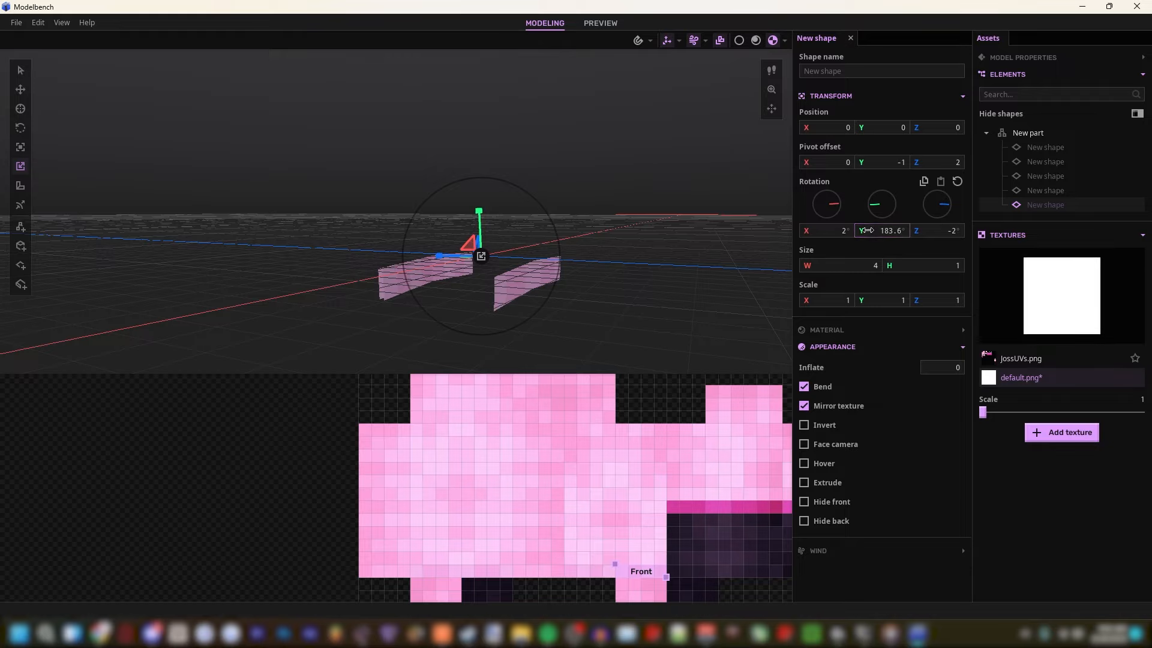
pyautogui.click(871, 230)
pyautogui.write('90')
pyautogui.press('Return')
# Step: Set the Z pivot offset of the plane rotated 90° to 4
pyautogui.moveTo(745, 256); pyautogui.dragTo(555, 299, button='right')
pyautogui.press('d')
pyautogui.press('w')
pyautogui.moveTo(928, 163); pyautogui.dragTo(940, 163)
pyautogui.click(802, 168)
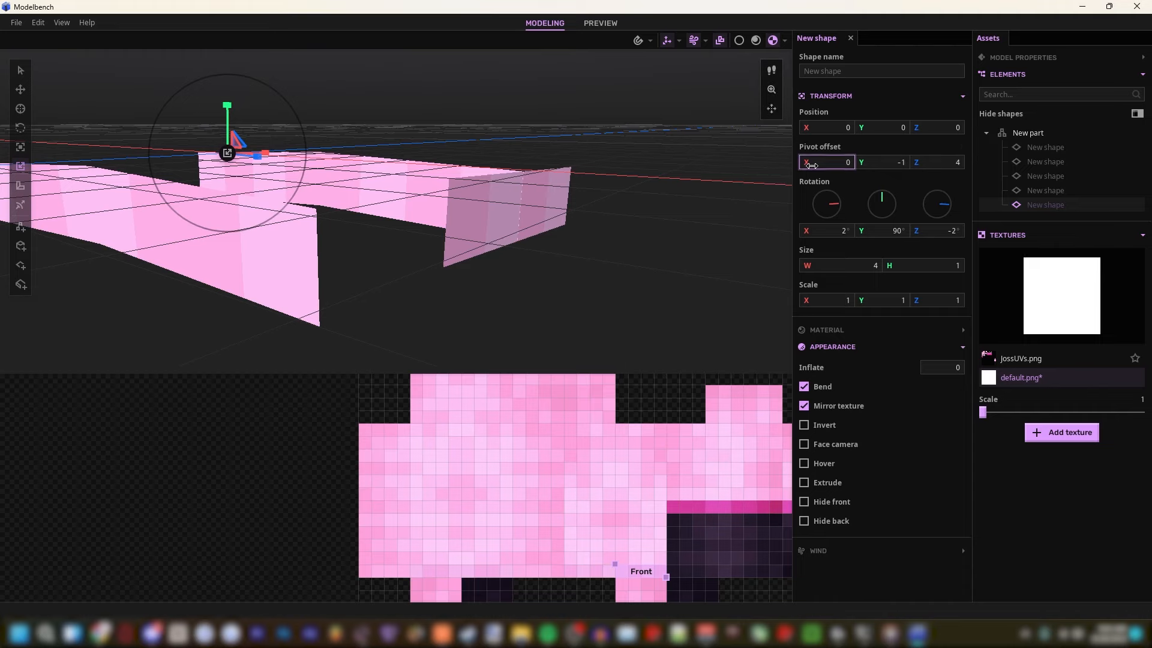
# Step: Shift the side plane's UVs 6 pixels left and give its duplicate a Z rotation of 2° and an X pivot offset of -2
pyautogui.moveTo(622, 566); pyautogui.dragTo(544, 566)
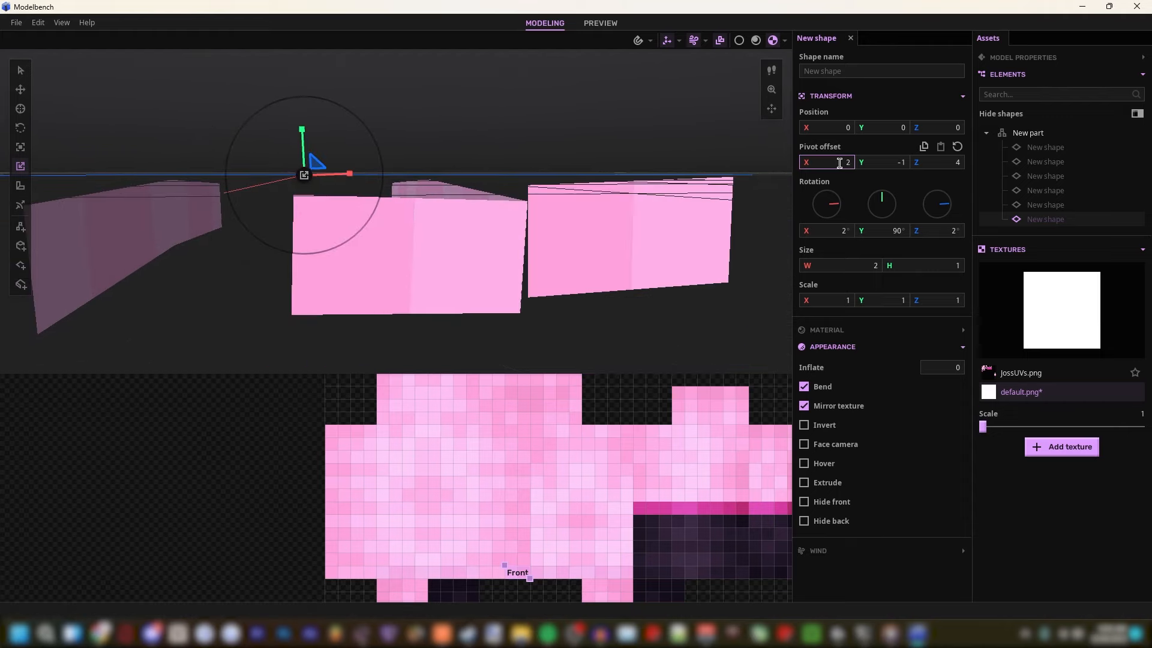
pyautogui.press('BackSpace')
pyautogui.write('-2')
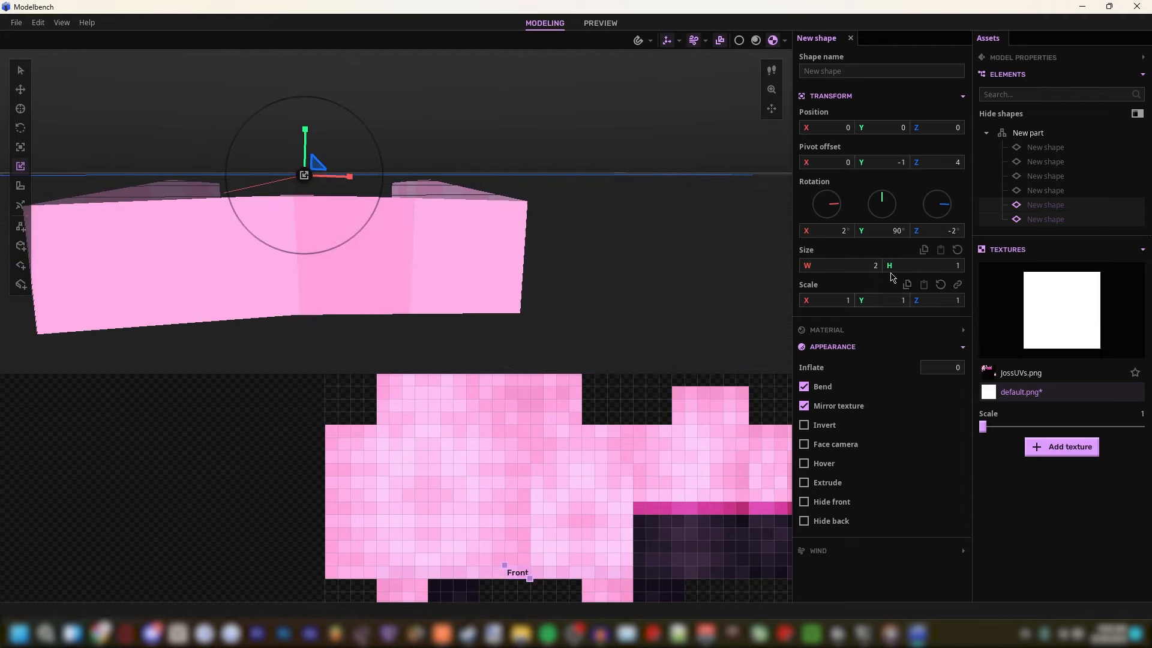
# Step: Duplicate the two side planes and set the copies' Y rotation to -90°
pyautogui.click(875, 266)
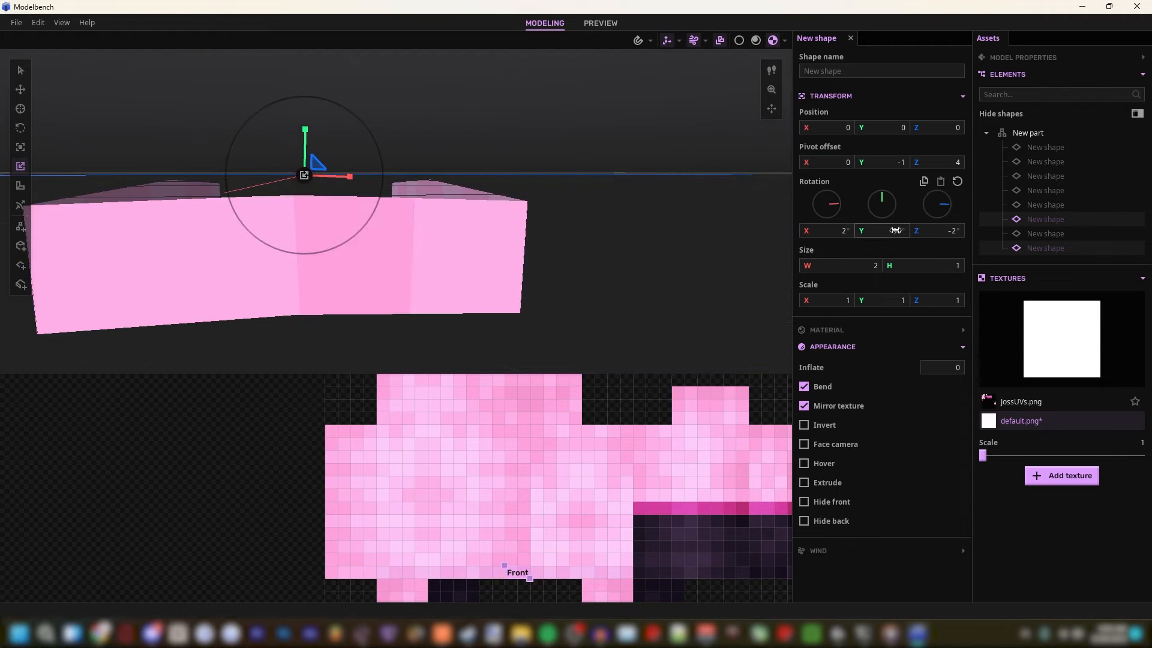
pyautogui.click(896, 230)
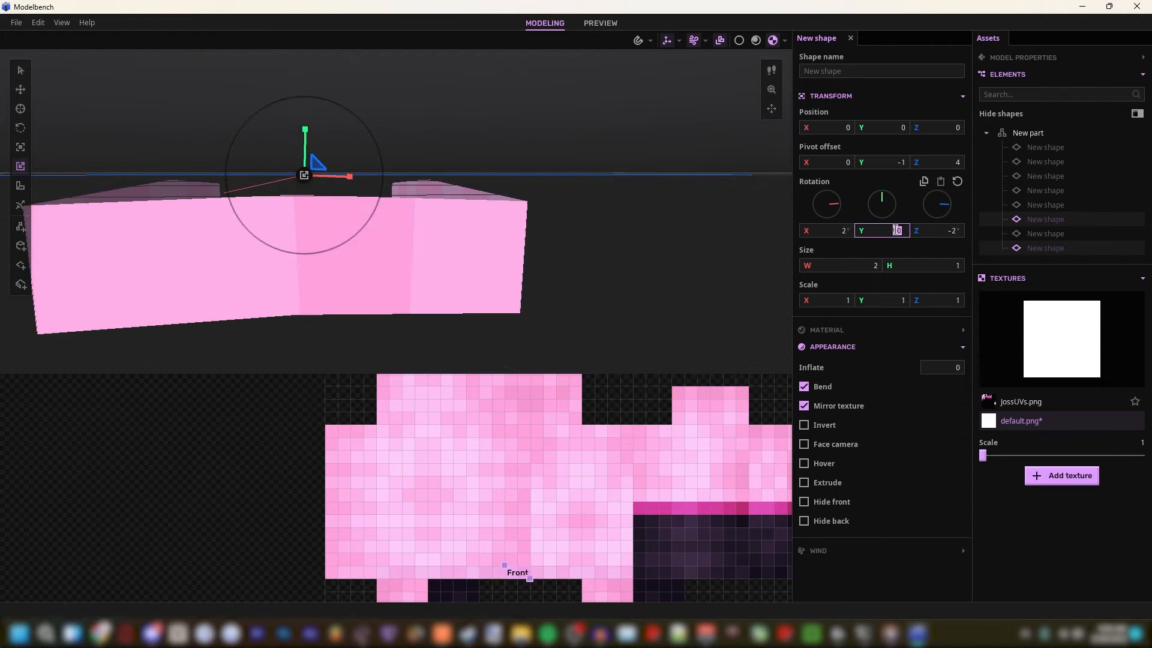
pyautogui.write('-90')
pyautogui.press('Return')
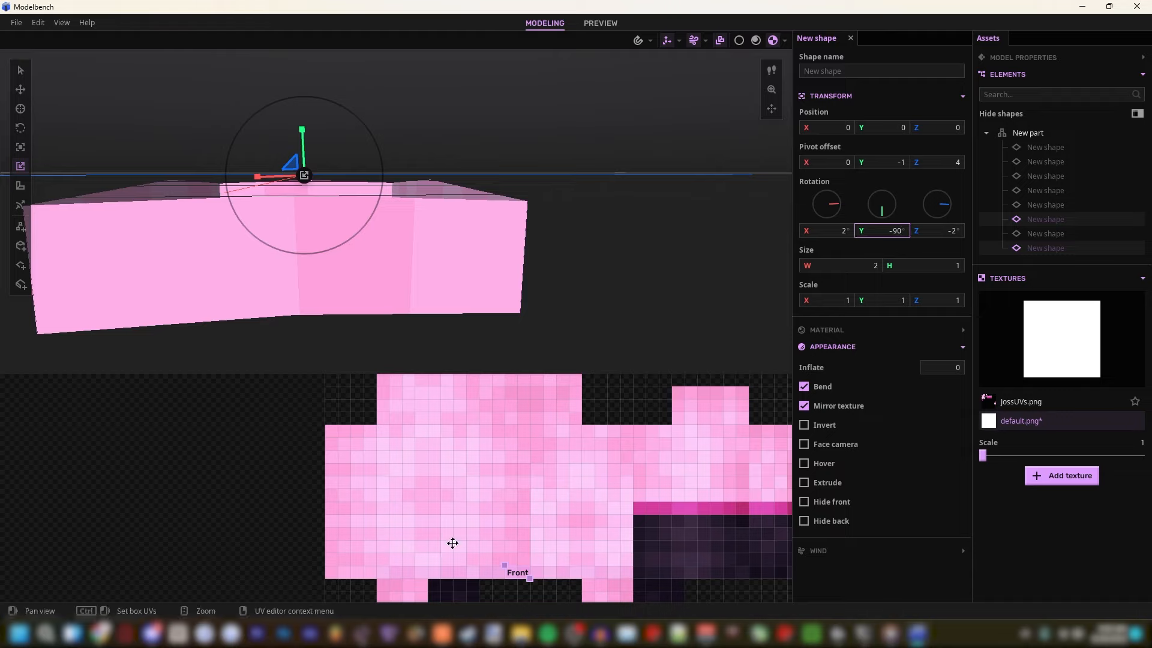
pyautogui.press('s')
pyautogui.moveTo(473, 296); pyautogui.dragTo(372, 243, button='right')
pyautogui.click(473, 296)
pyautogui.press('w')
pyautogui.press('d')
pyautogui.press('w')
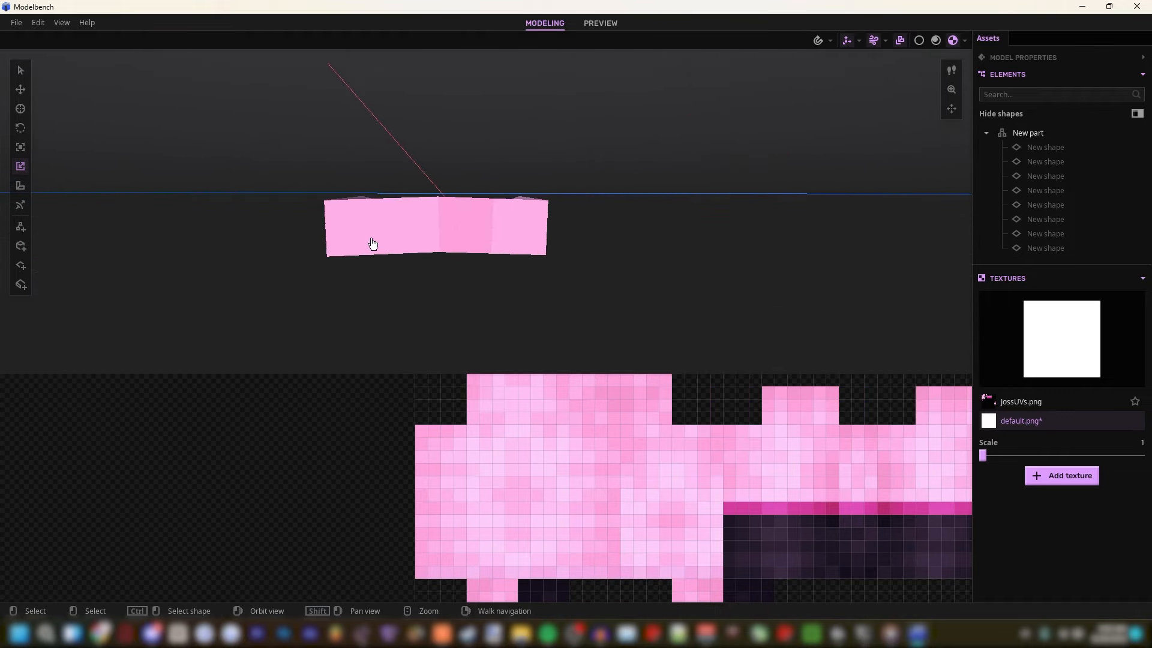
# Step: Set the Z rotation of the part holding all the planes to 180°
pyautogui.click(383, 235)
pyautogui.click(269, 240)
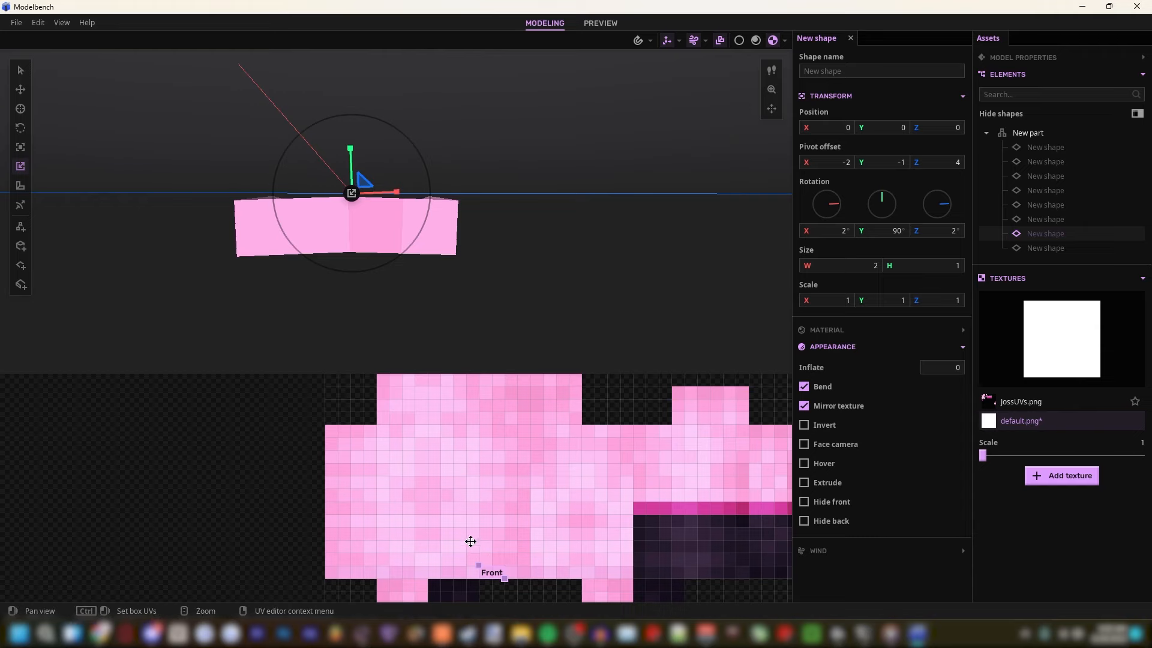
pyautogui.moveTo(341, 288); pyautogui.dragTo(415, 292, button='right')
pyautogui.press('a')
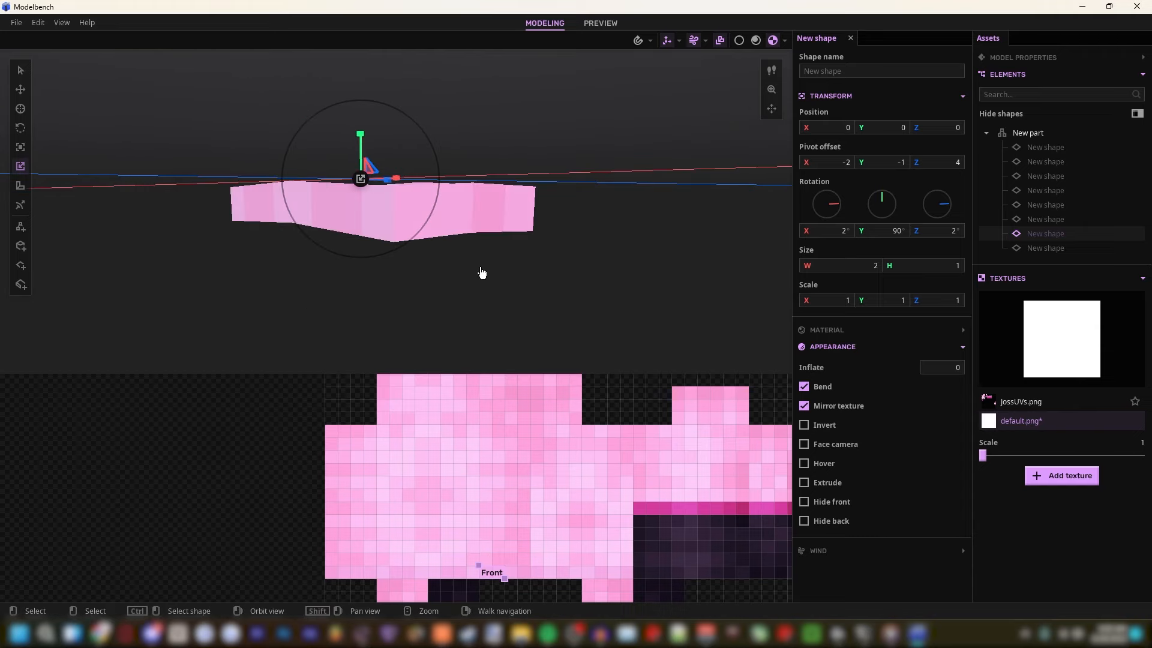
pyautogui.click(481, 273)
pyautogui.press('d')
pyautogui.moveTo(481, 273); pyautogui.dragTo(529, 260, button='right')
pyautogui.click(486, 237)
pyautogui.click(953, 197)
pyautogui.write('180')
pyautogui.write('e')
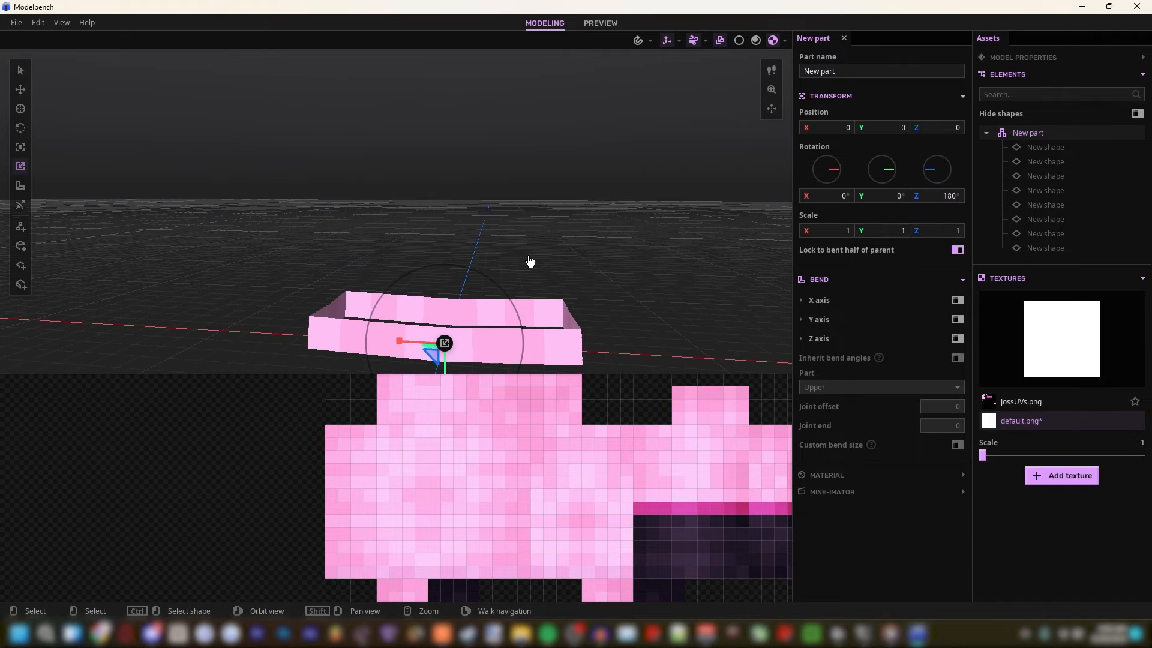
# Step: Enable bending on the part's X, Y and Z axes and set the bent part to Lower
pyautogui.moveTo(526, 145)
pyautogui.mouseDown(button='right')
pyautogui.moveTo(566, 206)
pyautogui.moveTo(528, 147)
pyautogui.mouseUp(button='right')
pyautogui.press('q')
pyautogui.press('d')
pyautogui.click(957, 338)
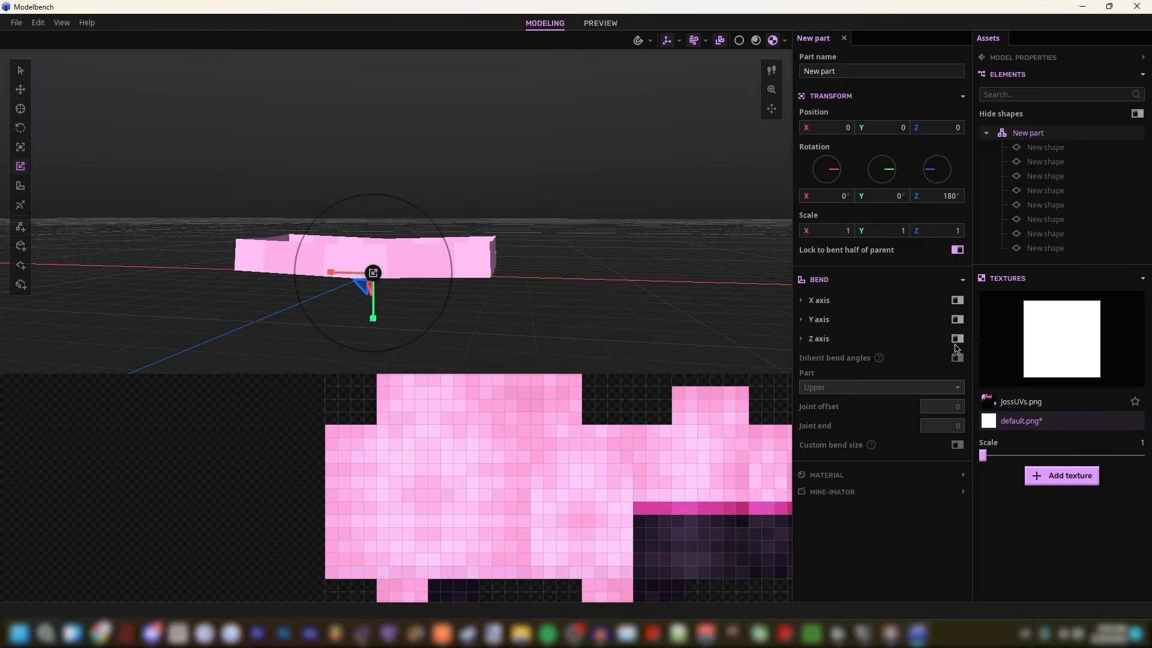
pyautogui.click(956, 319)
pyautogui.click(958, 300)
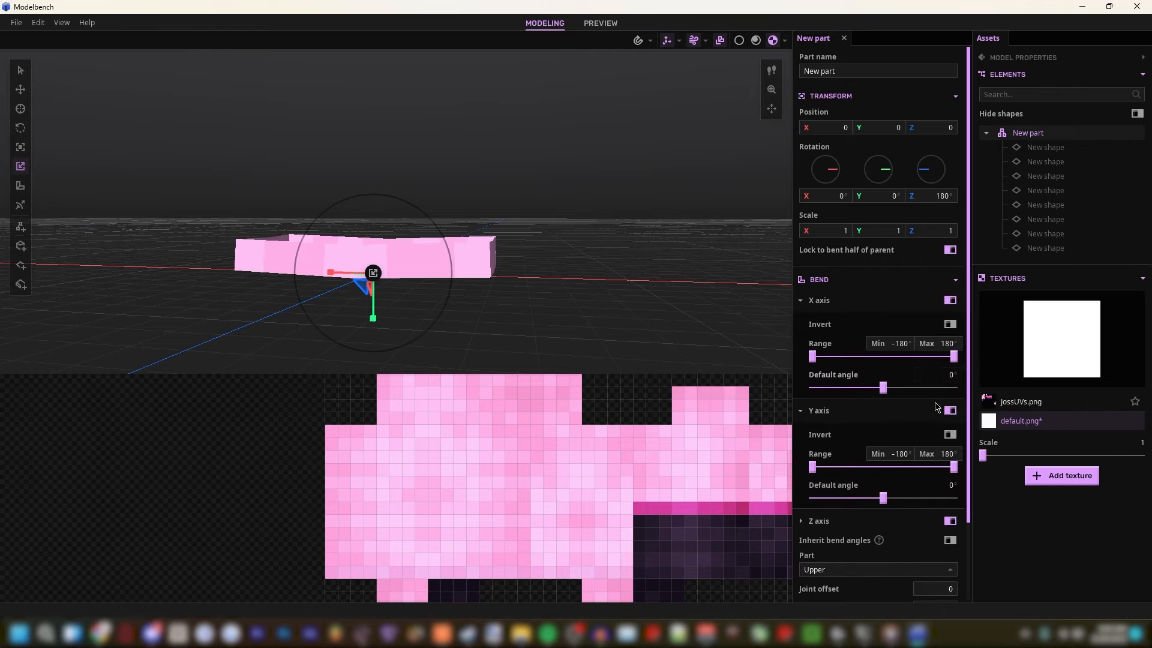
pyautogui.scroll(-3, 876, 420)
pyautogui.click(835, 484)
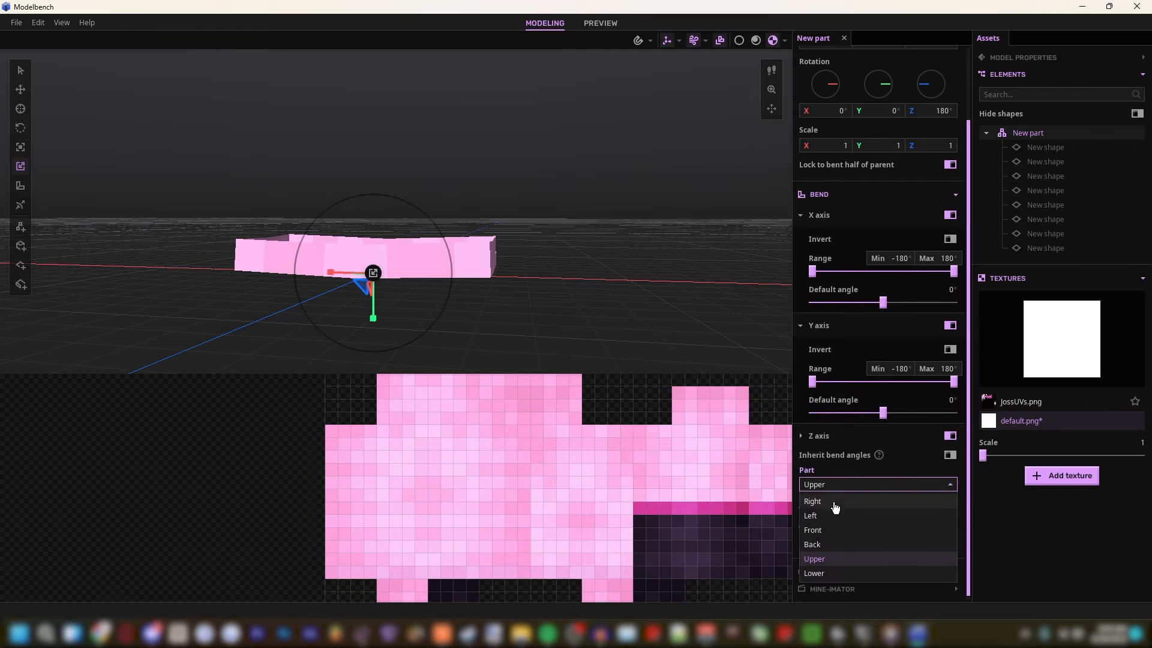
pyautogui.click(815, 573)
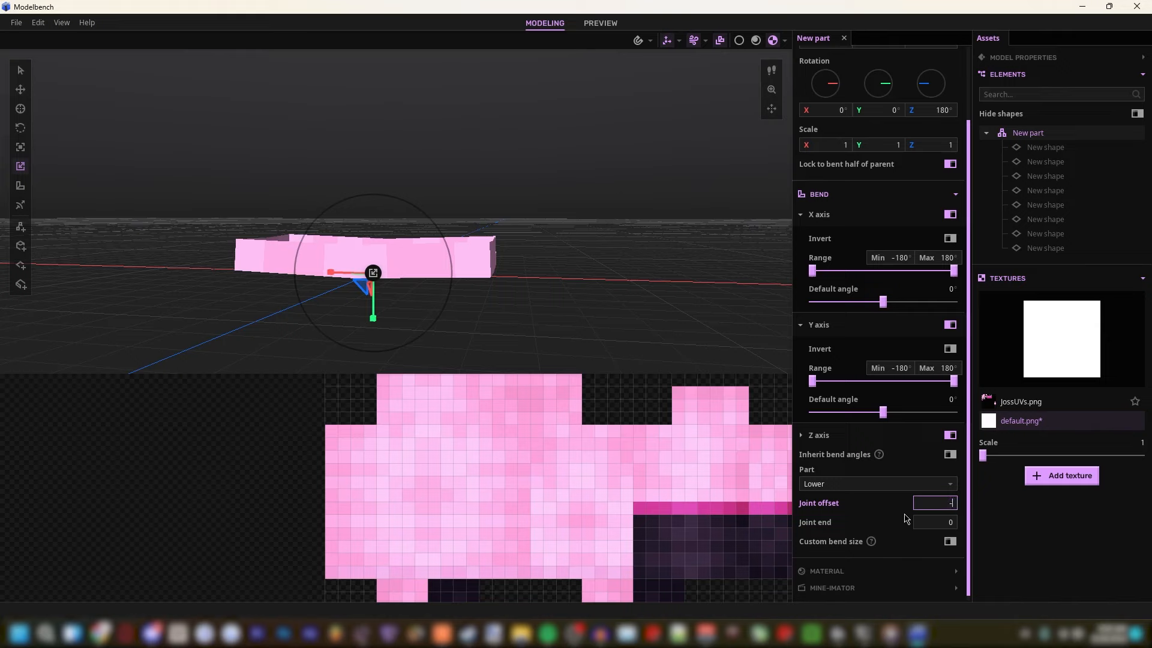
# Step: Set the part's joint offset to -0.5 and enable a custom bend size of 1.01
pyautogui.write('-0.5')
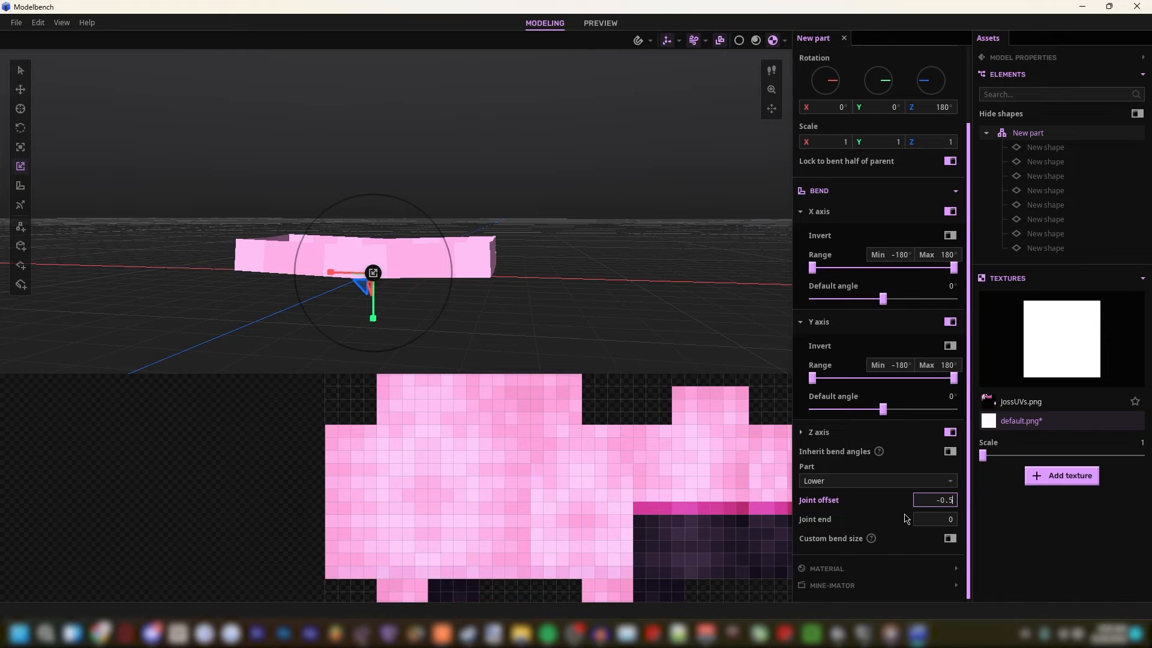
pyautogui.click(950, 538)
pyautogui.click(926, 558)
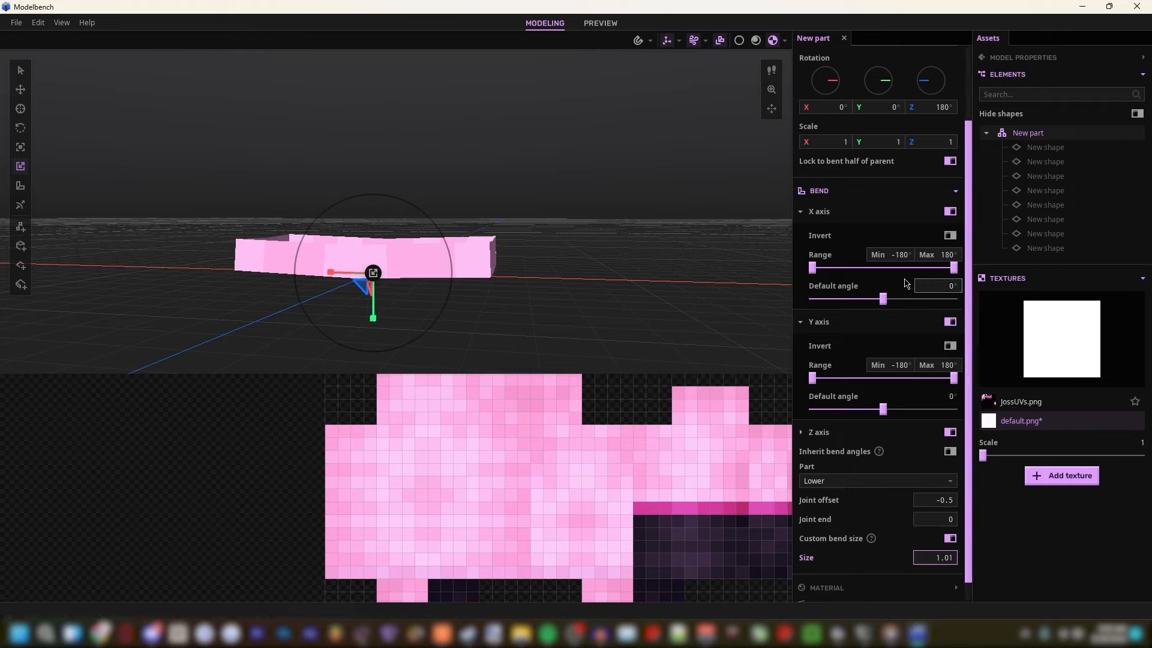
# Step: Duplicate the whole part and nest the copy inside the original part
pyautogui.click(1054, 178)
pyautogui.click(1028, 136)
pyautogui.hotkey('ctrl', 'd')
pyautogui.moveTo(1027, 263); pyautogui.dragTo(1056, 136)
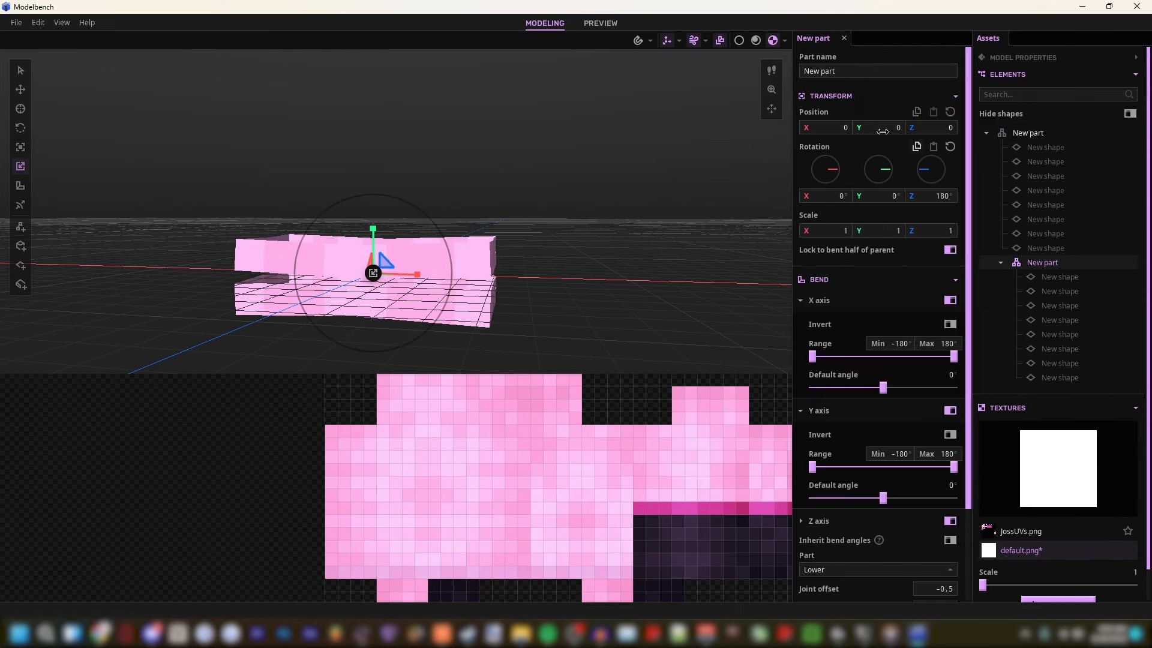
# Step: Set the nested part's Z rotation to 0° and its Y position to -1
pyautogui.press('Return')
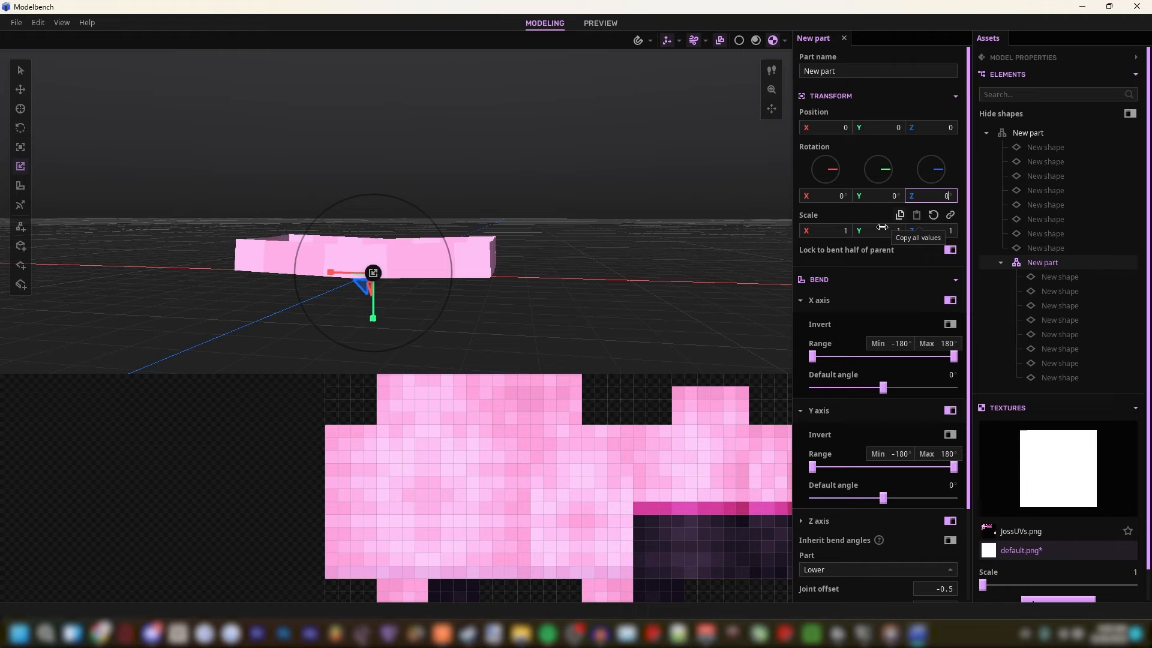
pyautogui.click(887, 131)
pyautogui.write('-1')
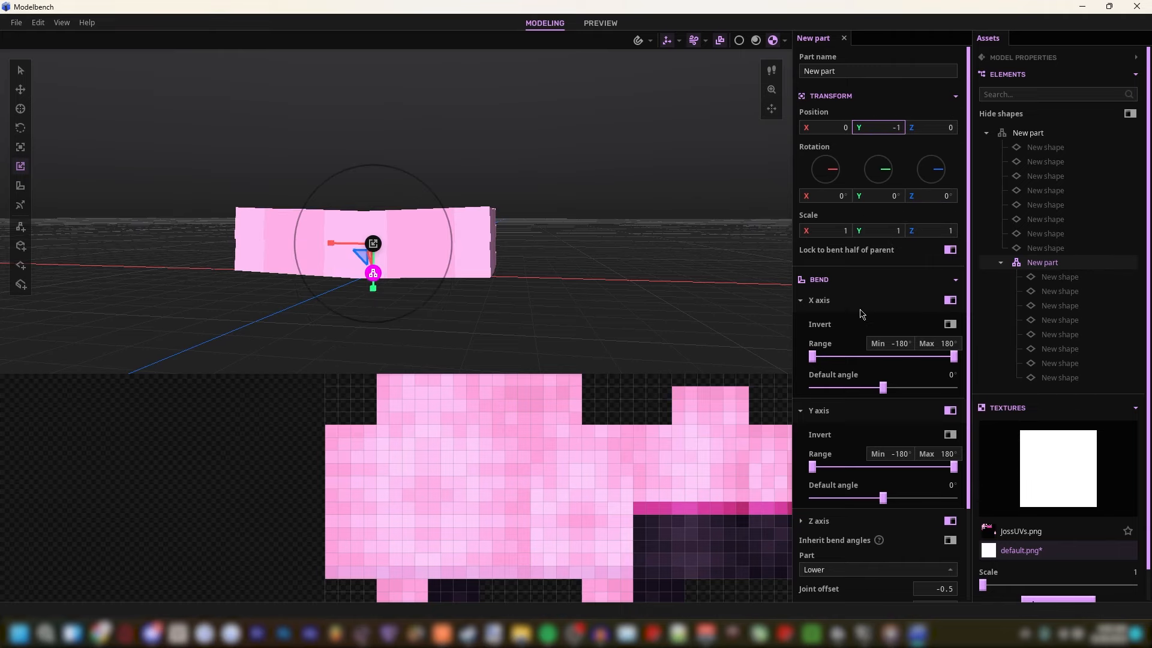
# Step: Select all eight planes of the nested part and shift their UVs 1 pixel up
pyautogui.moveTo(505, 277); pyautogui.dragTo(438, 216)
pyautogui.press('w')
pyautogui.moveTo(465, 240); pyautogui.dragTo(430, 246, button='right')
pyautogui.press('s')
pyautogui.press('w')
pyautogui.press('s')
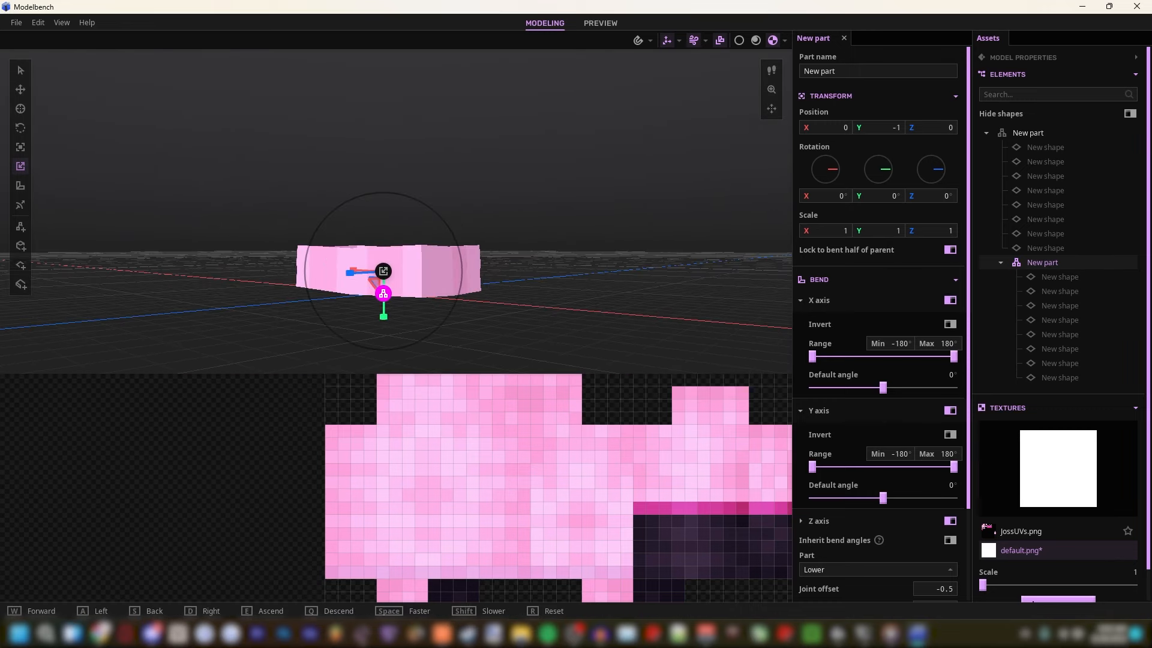
pyautogui.click(1054, 280)
pyautogui.keyDown('shift'); pyautogui.click(1057, 293); pyautogui.keyUp('shift')
pyautogui.keyDown('shift'); pyautogui.moveTo(1057, 308); pyautogui.dragTo(1042, 393); pyautogui.keyUp('shift')
pyautogui.moveTo(329, 570); pyautogui.dragTo(324, 555)
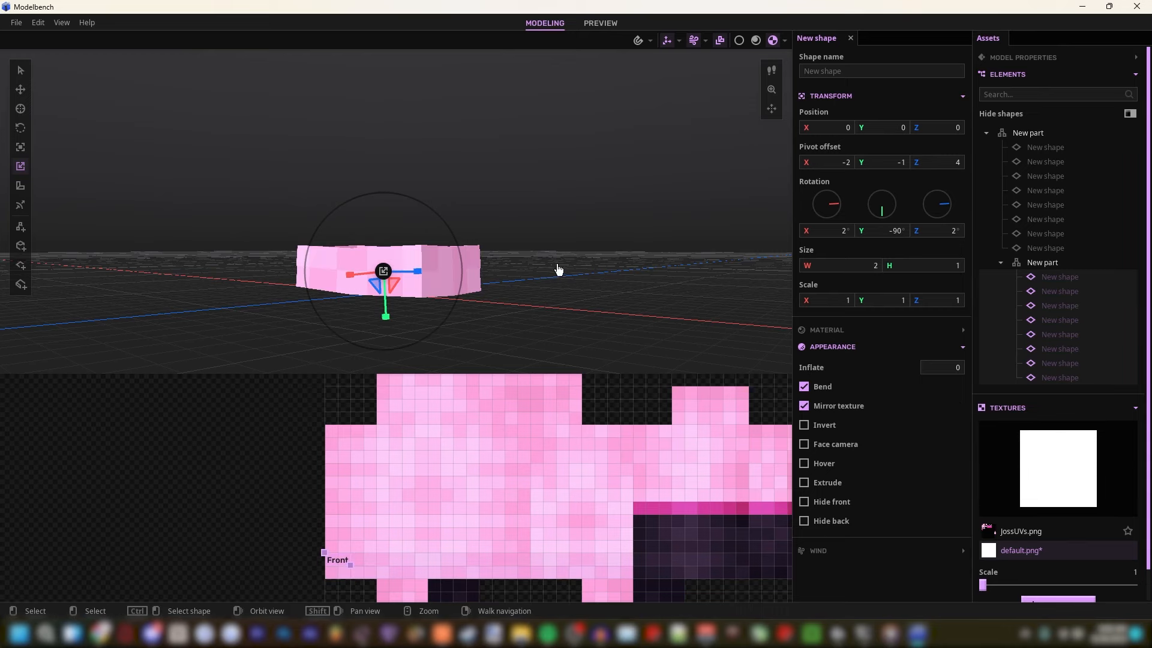
# Step: Set the nested part's eight planes to Y position 1 and Y pivot offset -2
pyautogui.scroll(5, 558, 269)
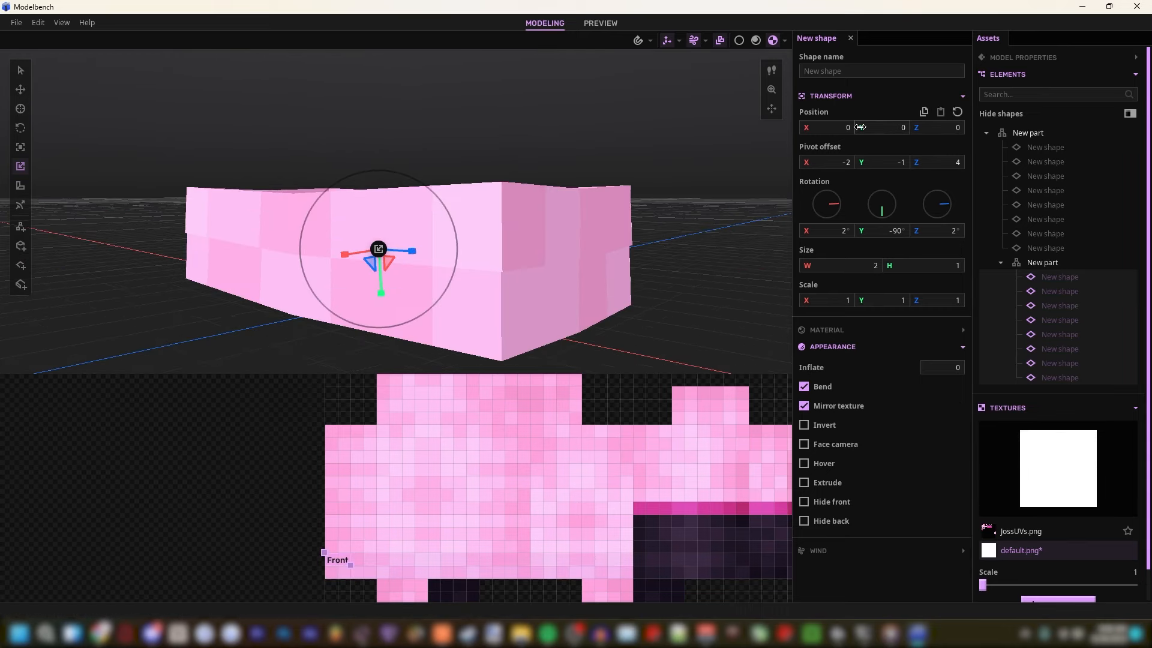
pyautogui.moveTo(595, 199)
pyautogui.mouseDown(button='right')
pyautogui.moveTo(591, 180)
pyautogui.moveTo(595, 199)
pyautogui.mouseUp(button='right')
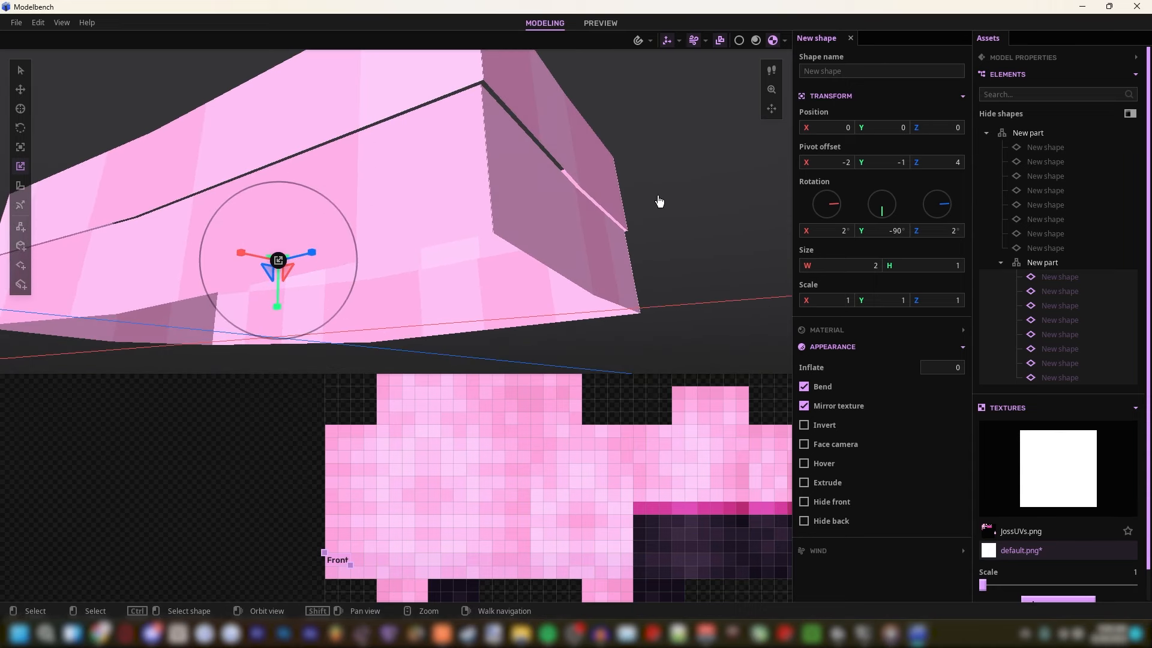
pyautogui.keyDown('shift'); pyautogui.moveTo(529, 162); pyautogui.dragTo(518, 214); pyautogui.keyUp('shift')
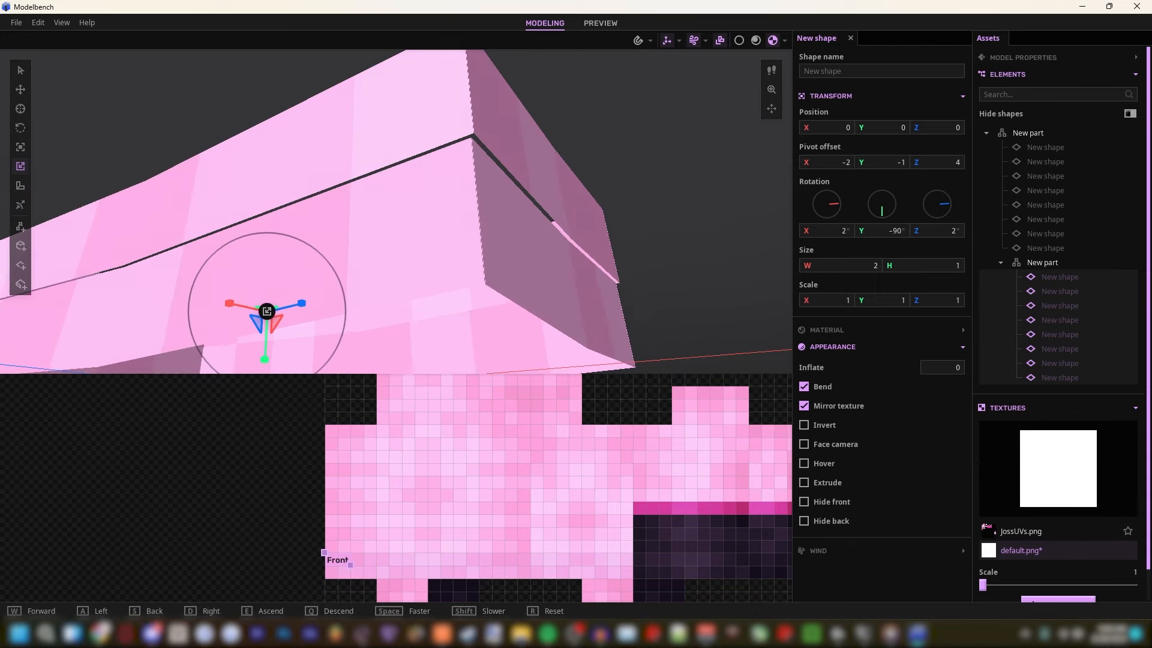
pyautogui.scroll(-4, 518, 213)
pyautogui.scroll(3, 518, 214)
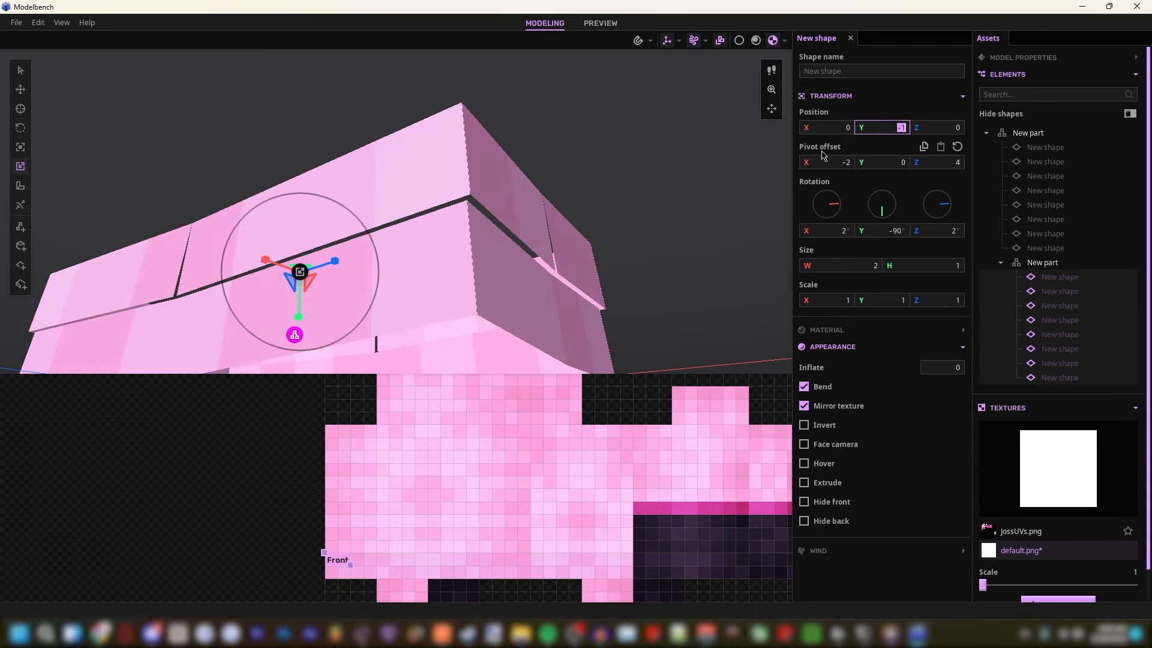
pyautogui.write('1')
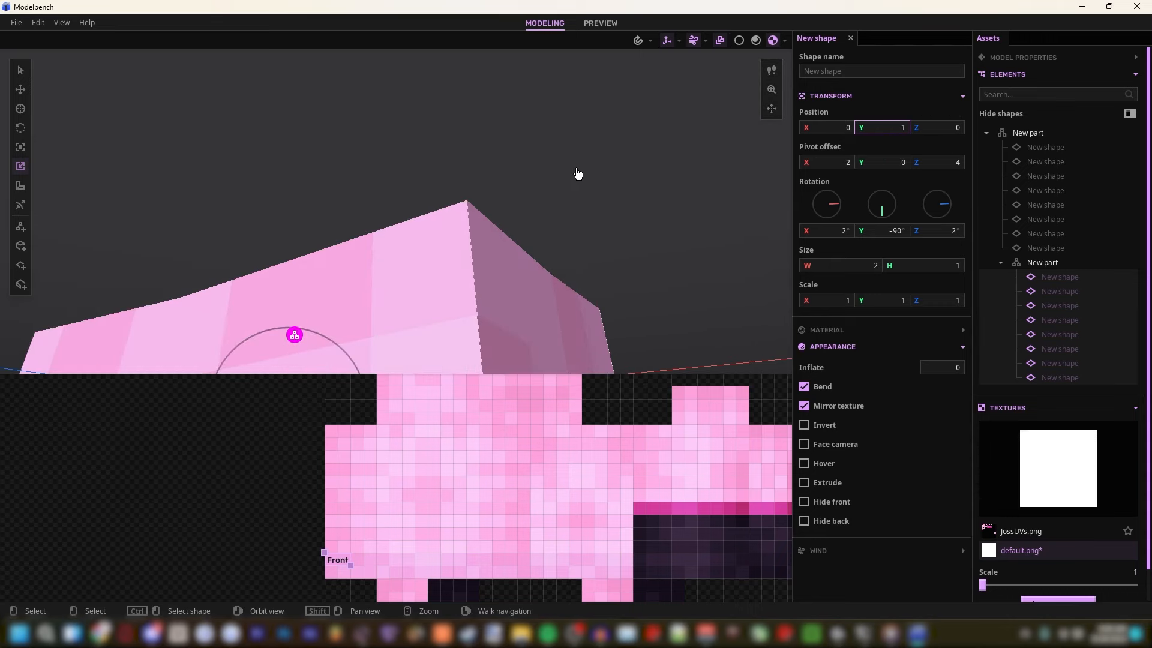
pyautogui.moveTo(577, 173); pyautogui.dragTo(573, 207, button='right')
pyautogui.click(902, 165)
pyautogui.write('-')
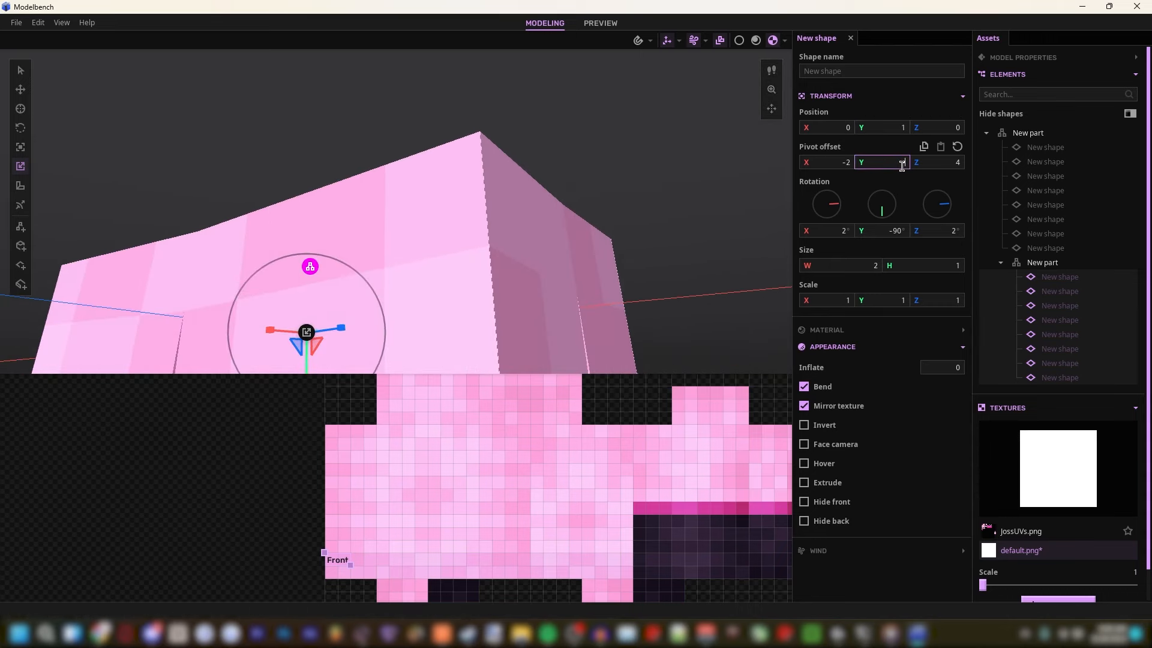
pyautogui.write('1')
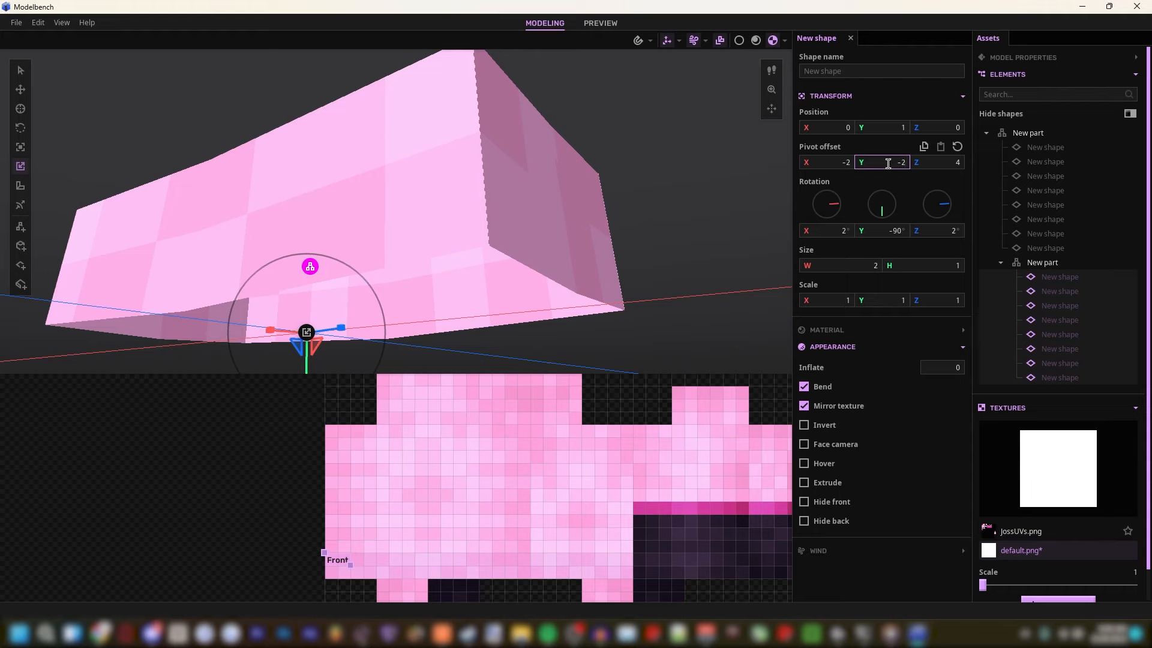
pyautogui.moveTo(532, 178); pyautogui.dragTo(460, 247, button='right')
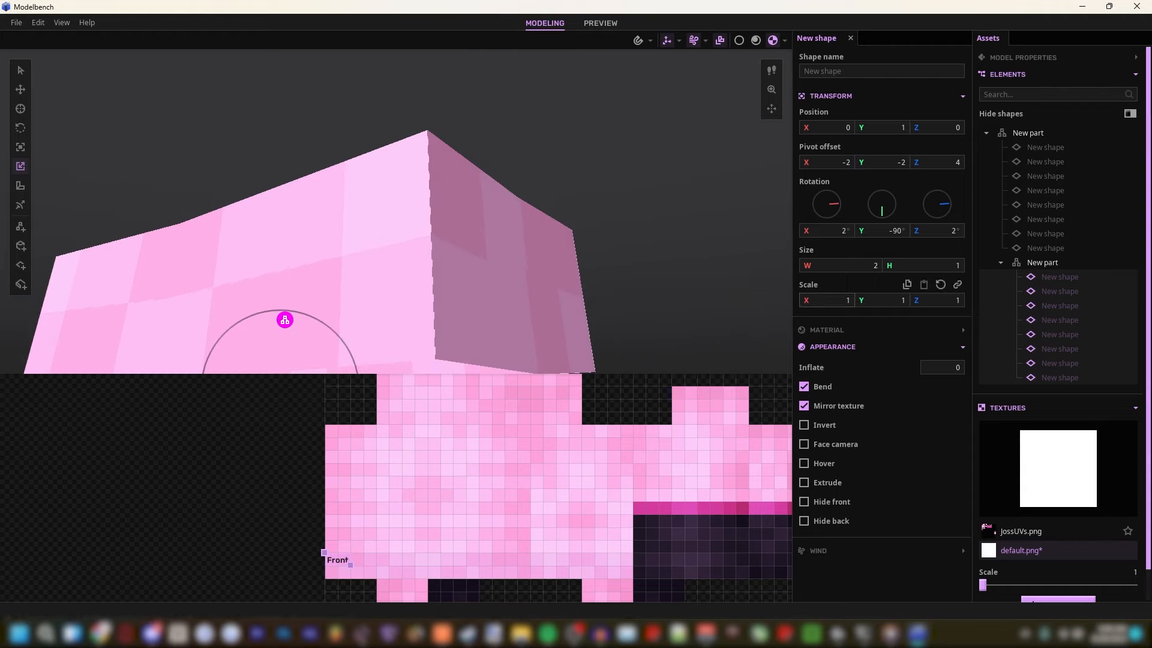
# Step: Turn on Inherit bend angles for the nested part, then duplicate it and nest the copy inside it
pyautogui.click(1056, 264)
pyautogui.scroll(-3, 939, 501)
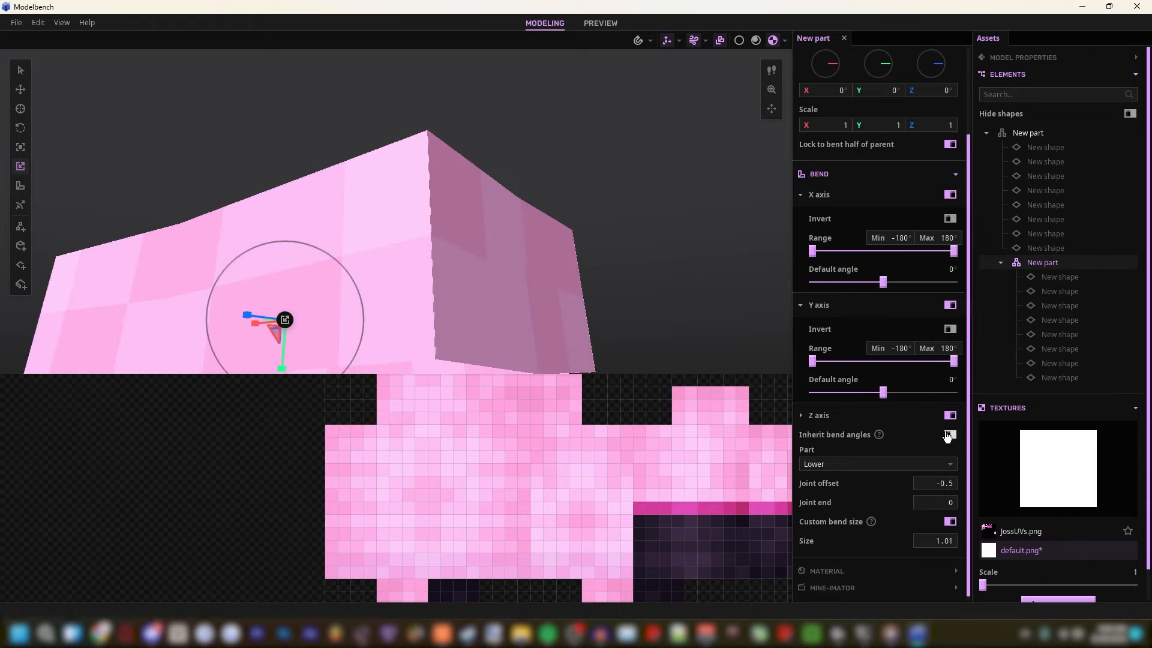
pyautogui.hotkey('ctrl', 'd')
pyautogui.moveTo(1034, 393); pyautogui.dragTo(1047, 267)
# Step: Set the eight planes of the third-level part to Y position 2 and Y pivot offset -3
pyautogui.keyDown('shift'); pyautogui.click(1072, 436); pyautogui.keyUp('shift')
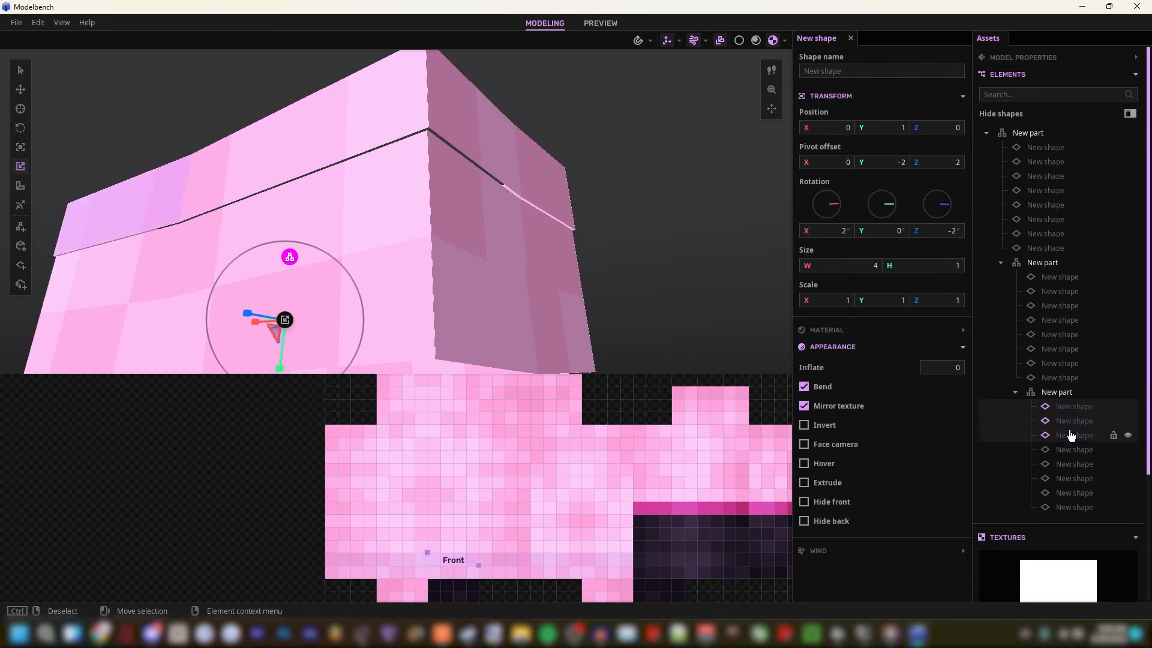
pyautogui.keyDown('shift'); pyautogui.click(1074, 451); pyautogui.keyUp('shift')
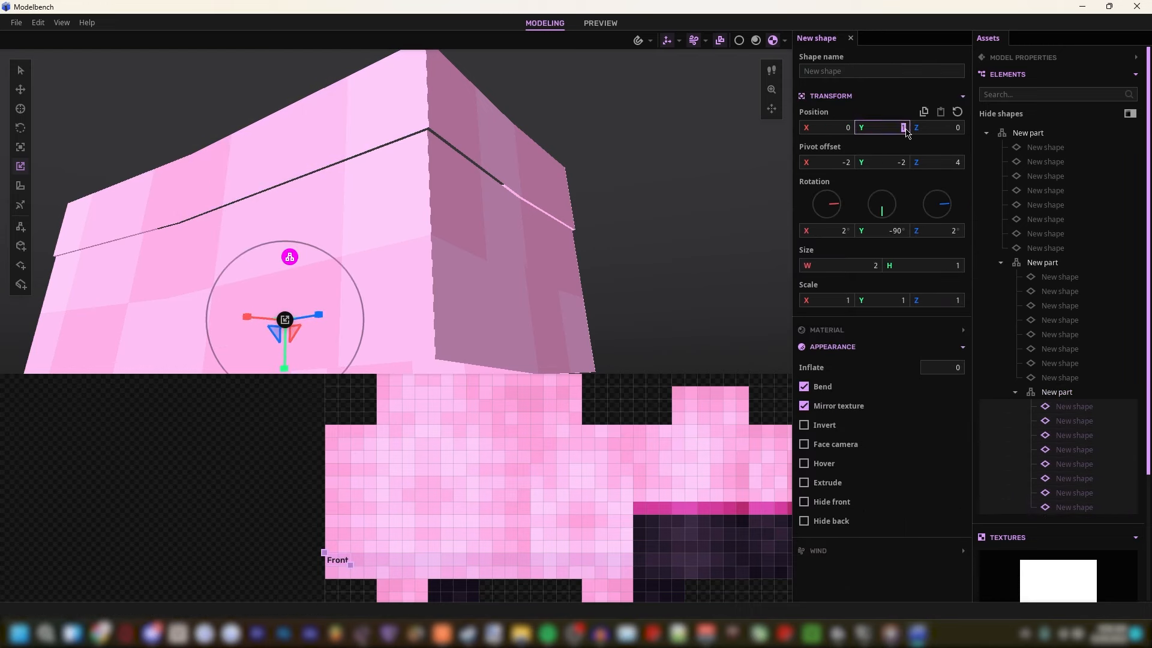
pyautogui.write('2')
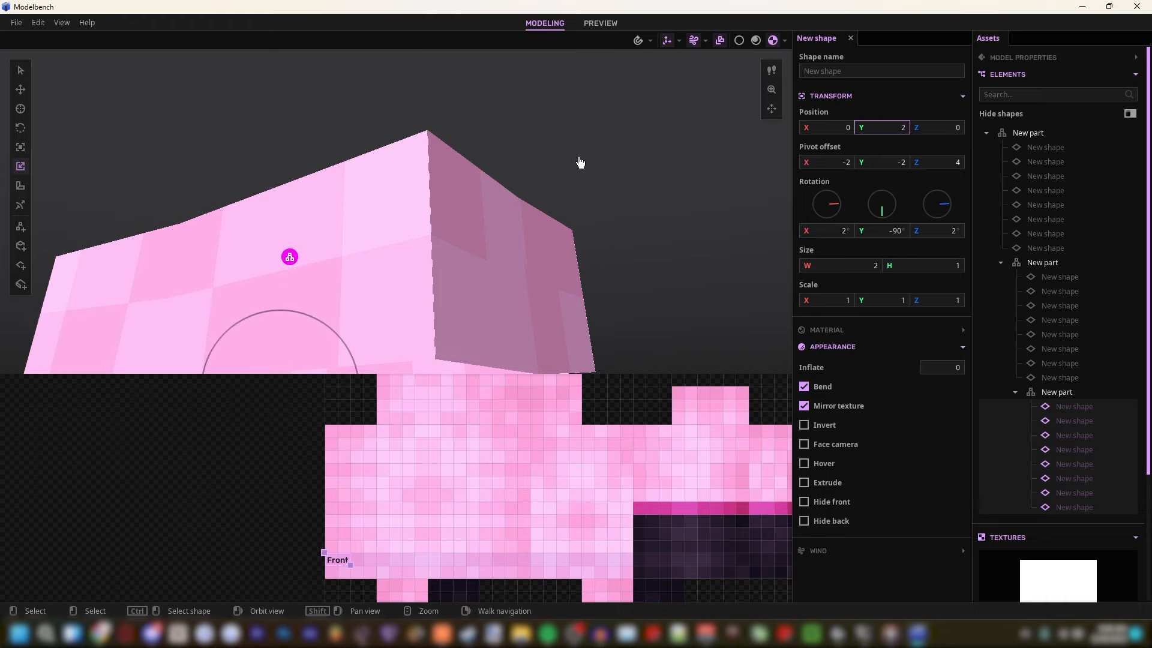
pyautogui.moveTo(417, 182); pyautogui.dragTo(414, 216, button='right')
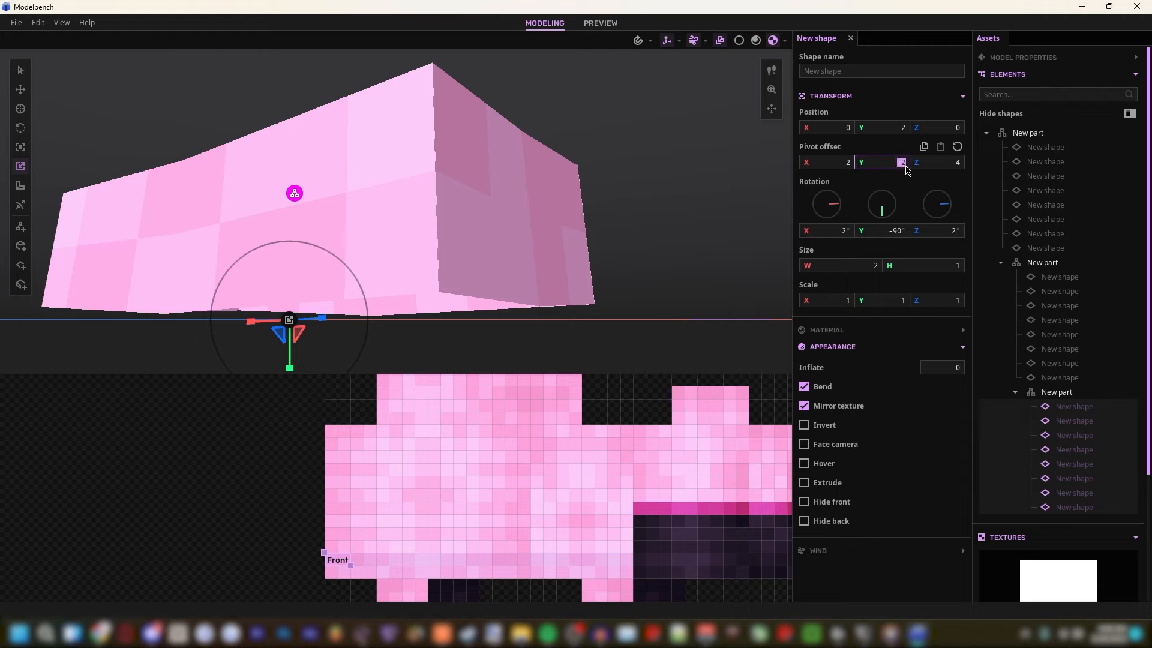
pyautogui.write('-3')
pyautogui.moveTo(574, 195); pyautogui.dragTo(571, 176, button='right')
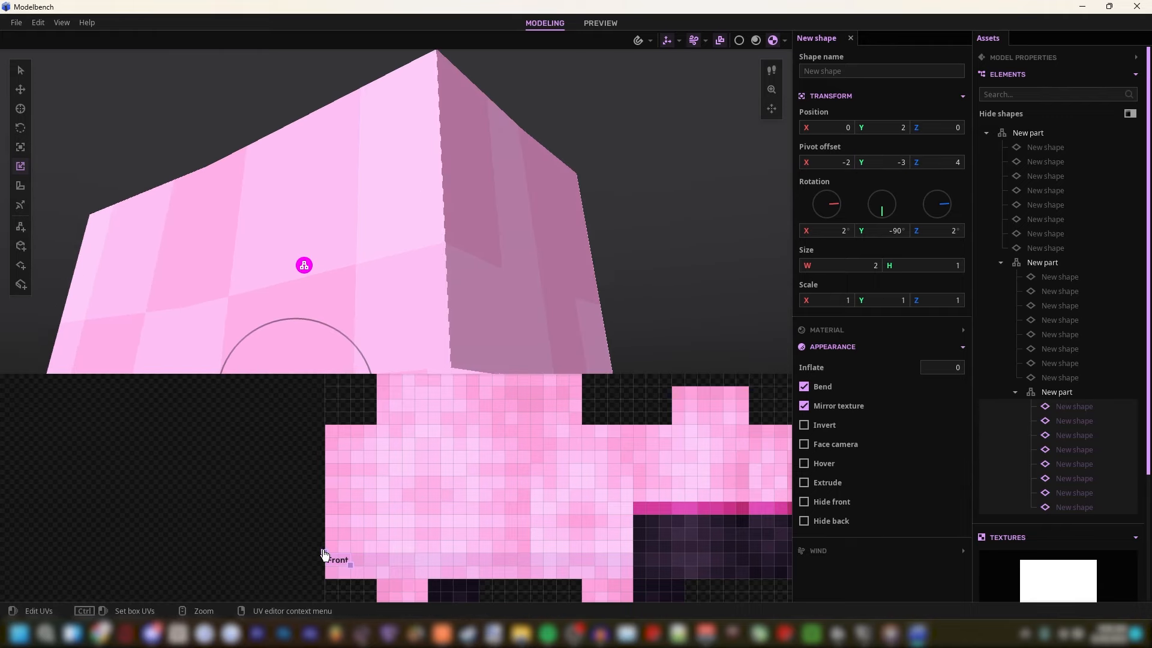
# Step: Shift the UVs of the third-level part's planes 1 pixel up
pyautogui.moveTo(325, 553); pyautogui.dragTo(324, 540)
pyautogui.press('s')
pyautogui.moveTo(420, 270); pyautogui.dragTo(422, 285, button='right')
pyautogui.press('w')
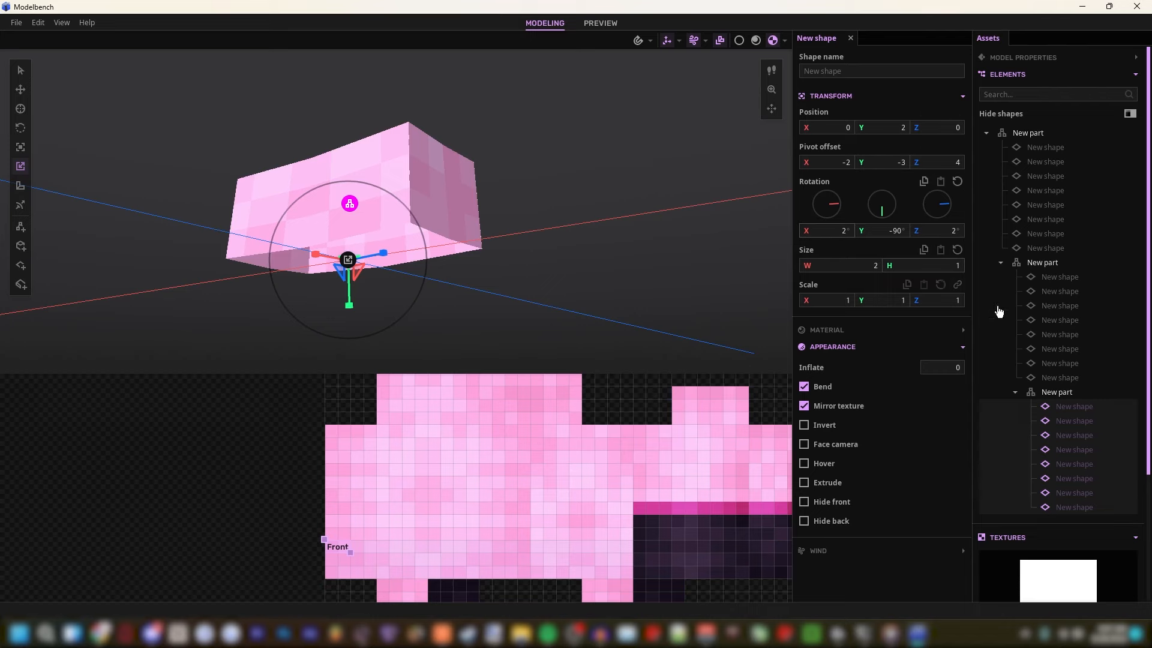
# Step: Duplicate the third-level part and nest the copy inside it
pyautogui.click(1047, 394)
pyautogui.hotkey('ctrl', 'd')
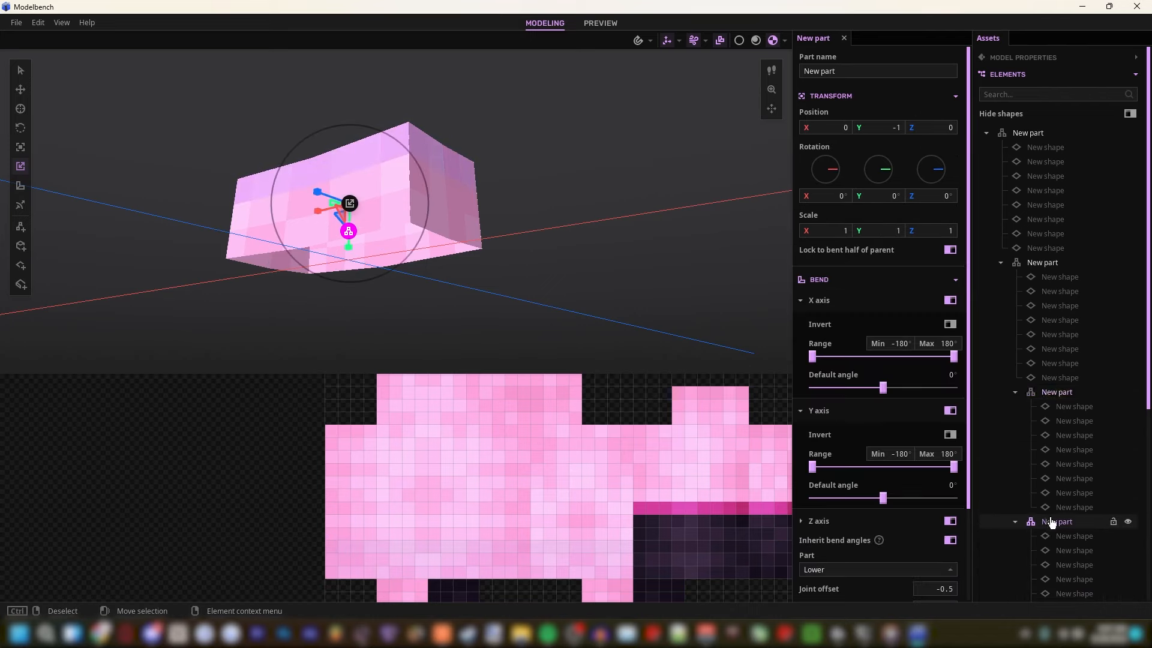
pyautogui.moveTo(1051, 516); pyautogui.dragTo(1066, 394)
pyautogui.click(1059, 481)
pyautogui.moveTo(1056, 521); pyautogui.dragTo(1052, 393)
# Step: Shift the UVs of the fourth-level part's eight planes 1 pixel up and set their Y position to 3 and Y pivot offset to -4
pyautogui.click(1067, 326)
pyautogui.keyDown('shift'); pyautogui.click(1071, 366); pyautogui.keyUp('shift')
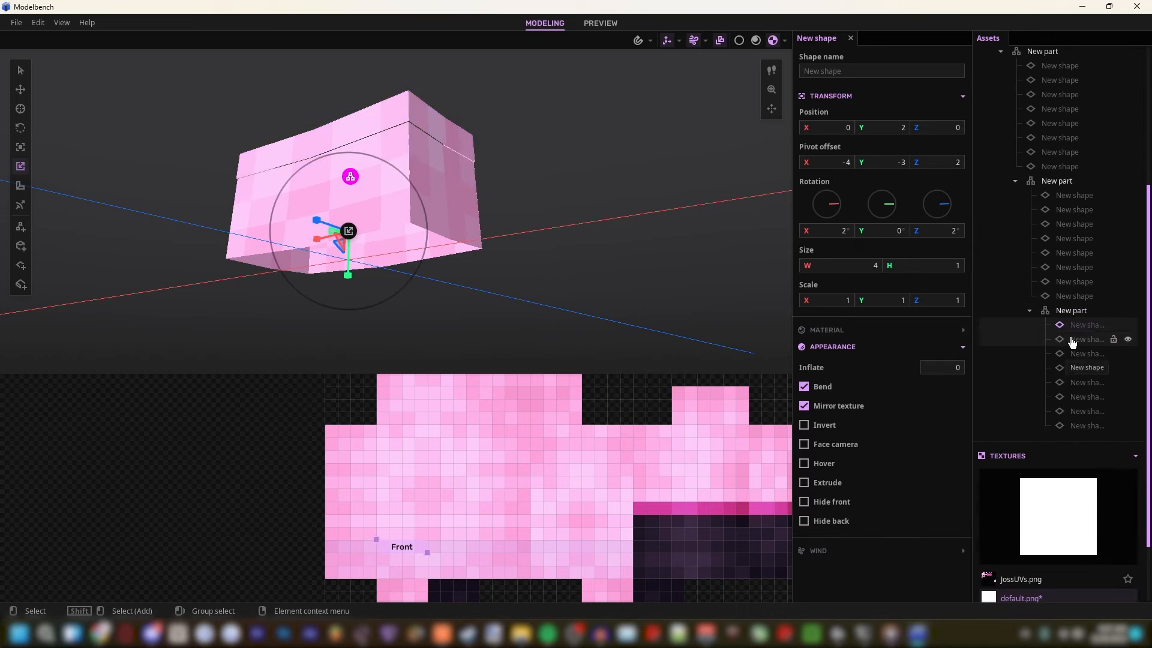
pyautogui.keyDown('shift'); pyautogui.moveTo(1072, 340); pyautogui.dragTo(1069, 427); pyautogui.keyUp('shift')
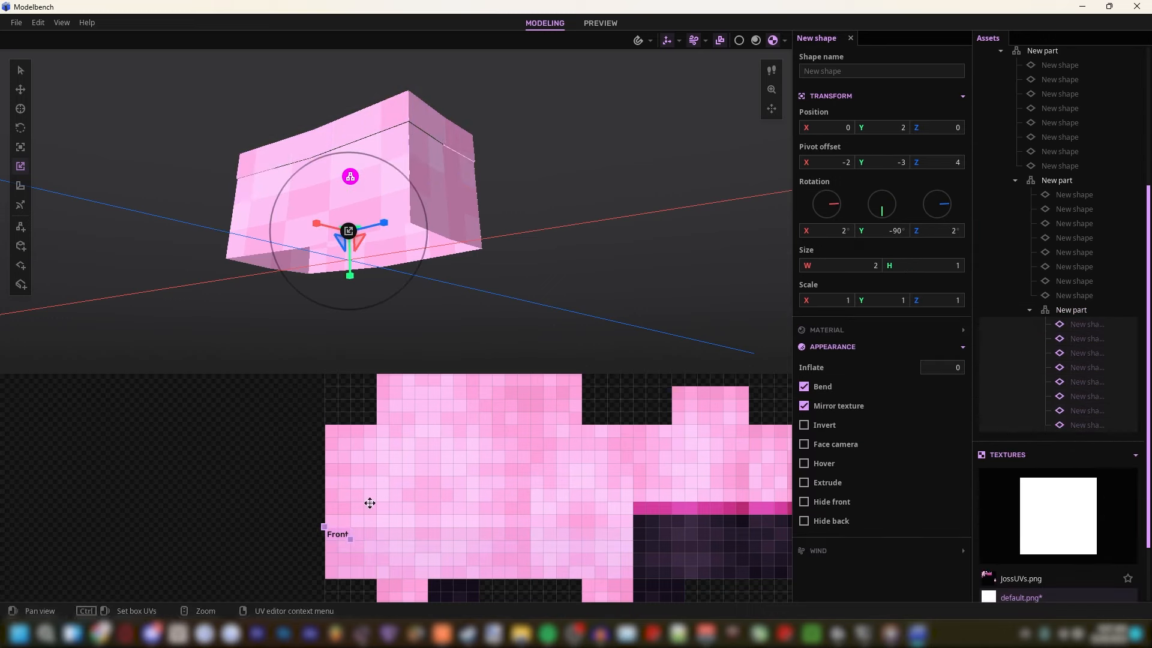
pyautogui.write('3')
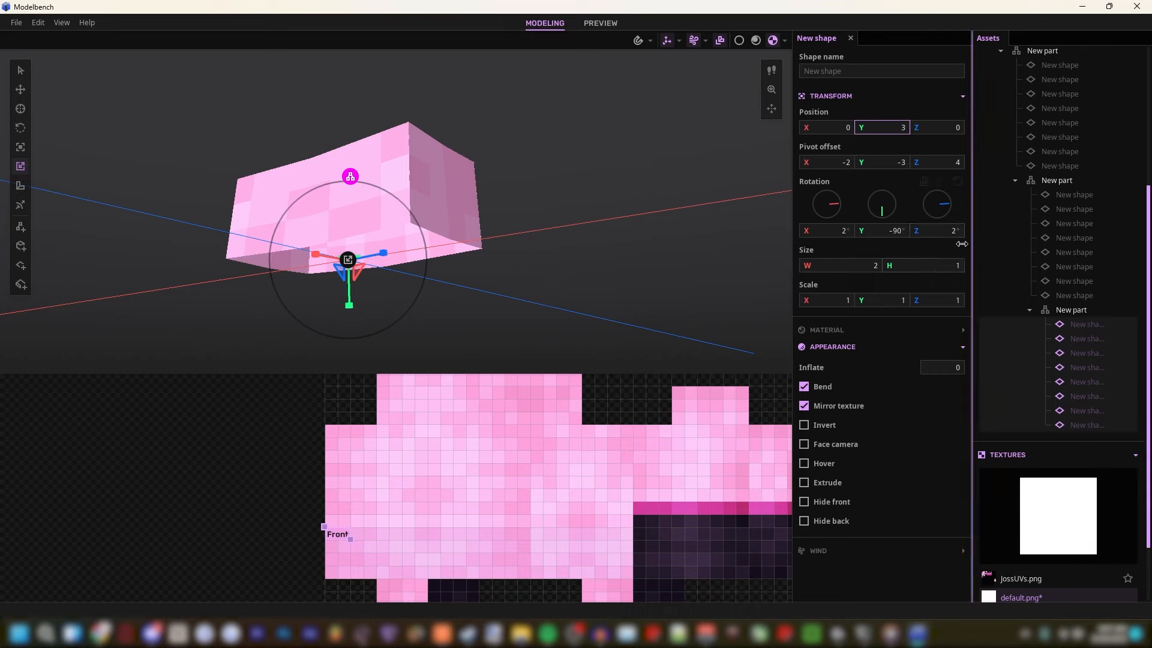
pyautogui.write('-4')
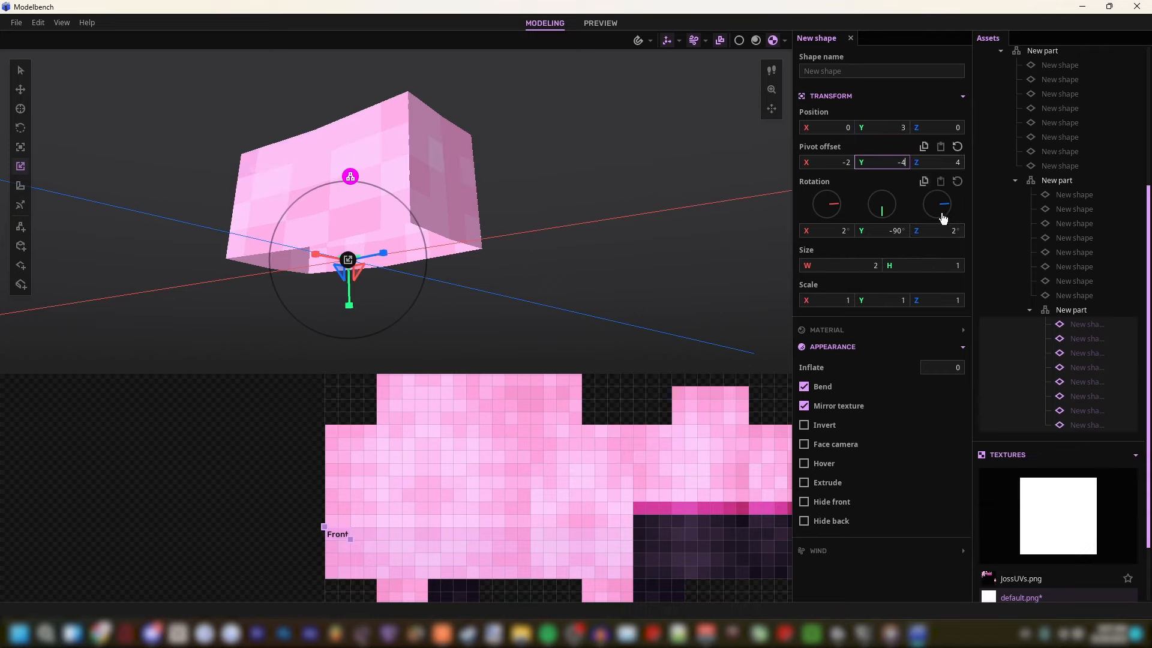
# Step: Duplicate the fourth-level part and nest the copy inside it
pyautogui.moveTo(527, 318); pyautogui.dragTo(618, 294)
pyautogui.click(1071, 310)
pyautogui.hotkey('ctrl', 'd')
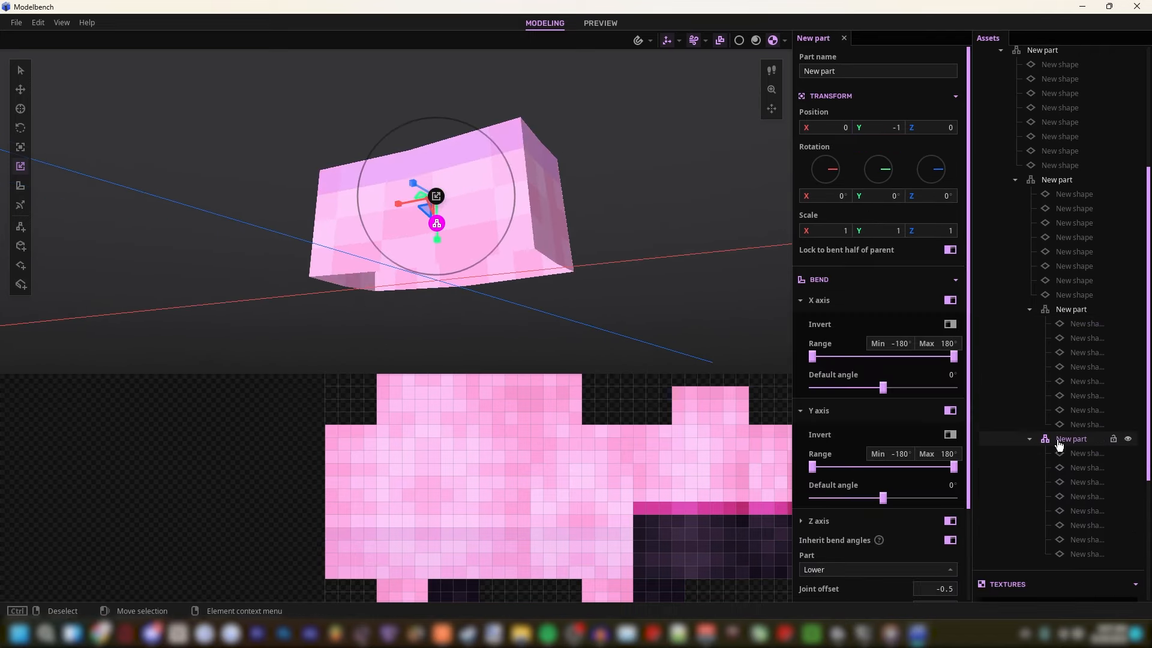
pyautogui.moveTo(1059, 445); pyautogui.dragTo(1074, 312)
# Step: Shift the UVs of the fifth-level part's planes 1 pixel up and set their Y position to 4 and Y pivot offset to -5
pyautogui.moveTo(1082, 460); pyautogui.dragTo(1088, 556)
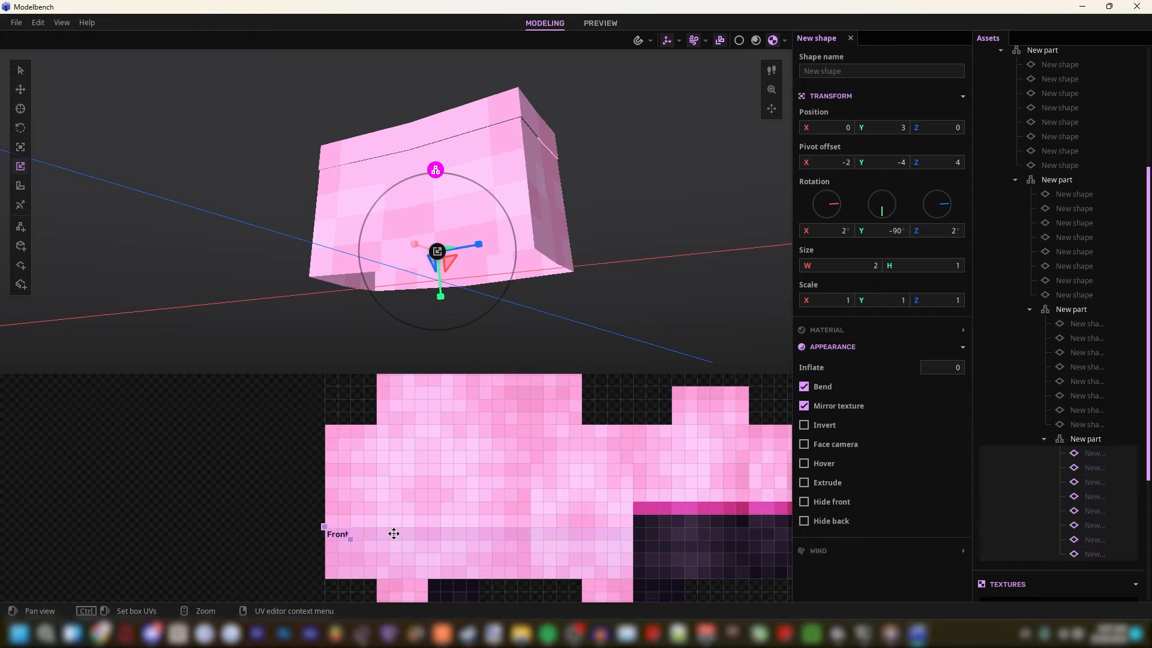
pyautogui.moveTo(335, 530); pyautogui.dragTo(329, 525)
pyautogui.write('4')
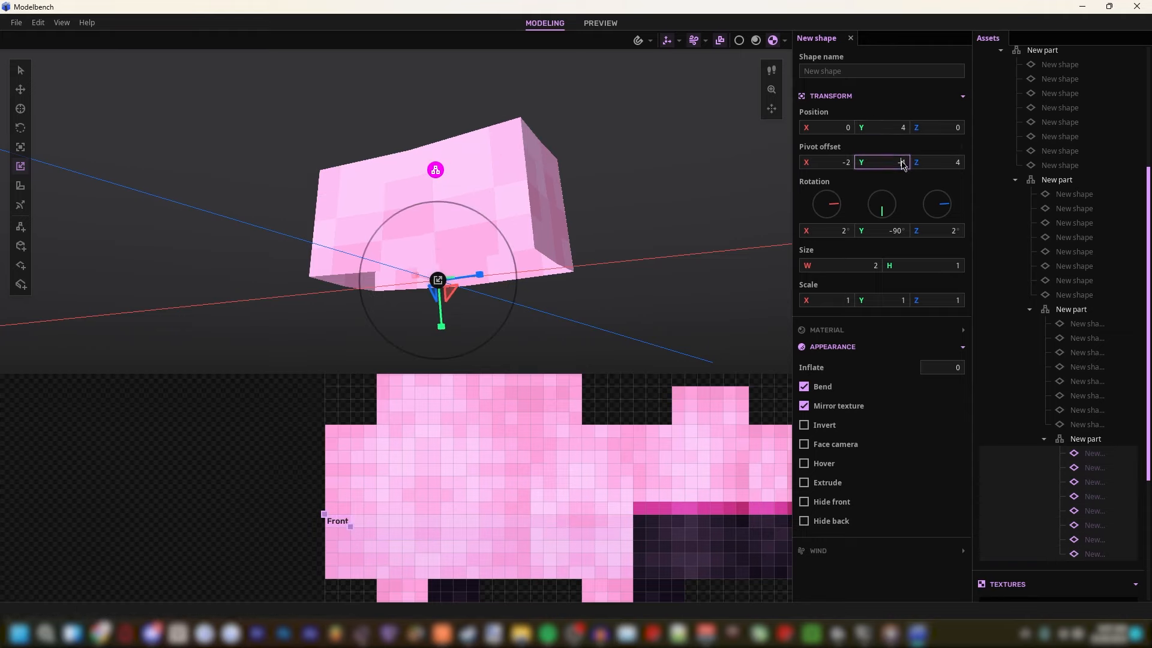
# Step: Duplicate the fifth-level part and nest the copy inside it
pyautogui.click(1086, 438)
pyautogui.moveTo(1085, 439); pyautogui.dragTo(1086, 440)
pyautogui.scroll(-4, 1093, 447)
# Step: Set the sixth-level part's planes to Y position 5 and Y pivot offset -6, and shift their UVs 1 pixel up
pyautogui.click(1096, 368)
pyautogui.moveTo(1094, 386); pyautogui.dragTo(1101, 478)
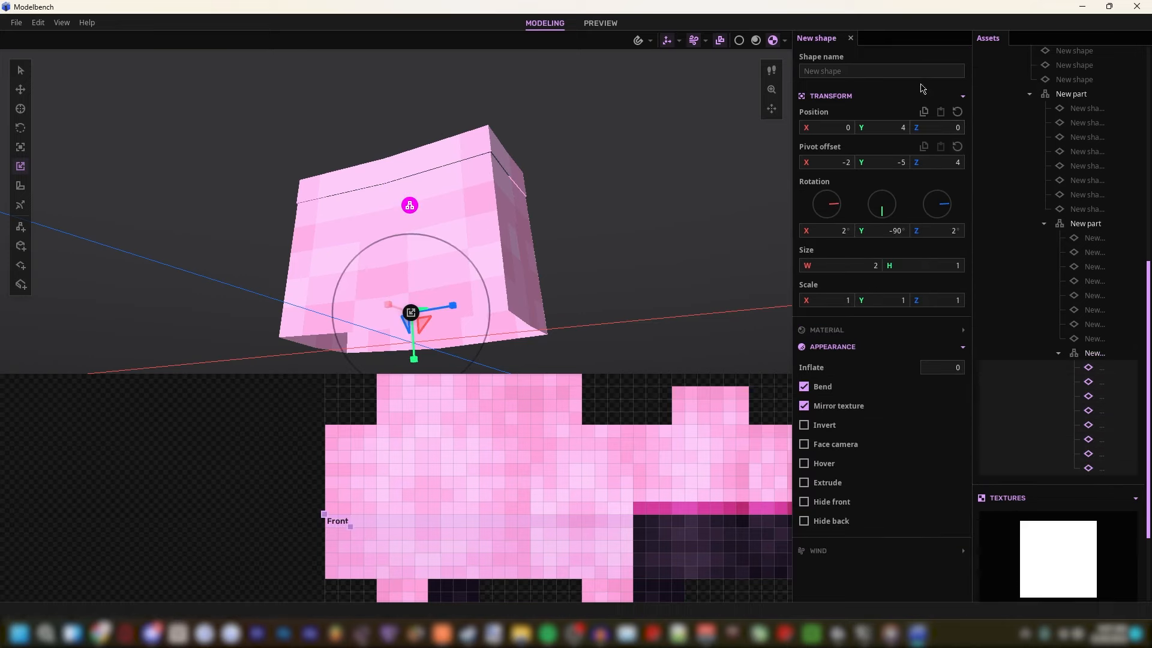
pyautogui.write('5')
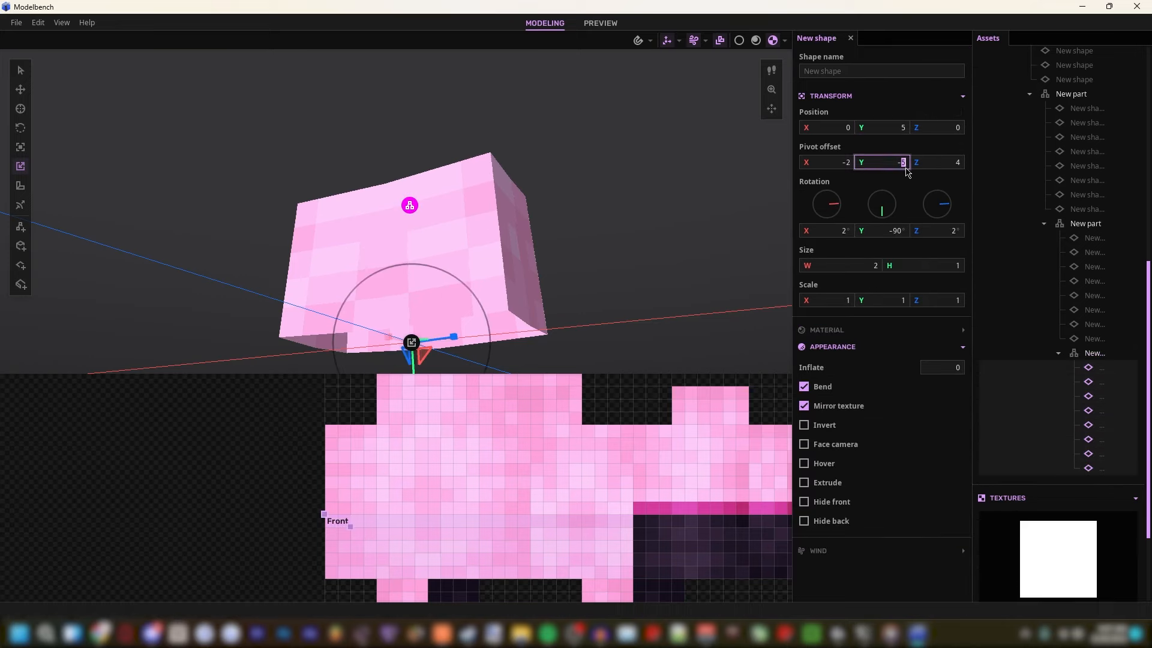
pyautogui.write('6')
pyautogui.press('Return')
pyautogui.moveTo(791, 186); pyautogui.dragTo(673, 182)
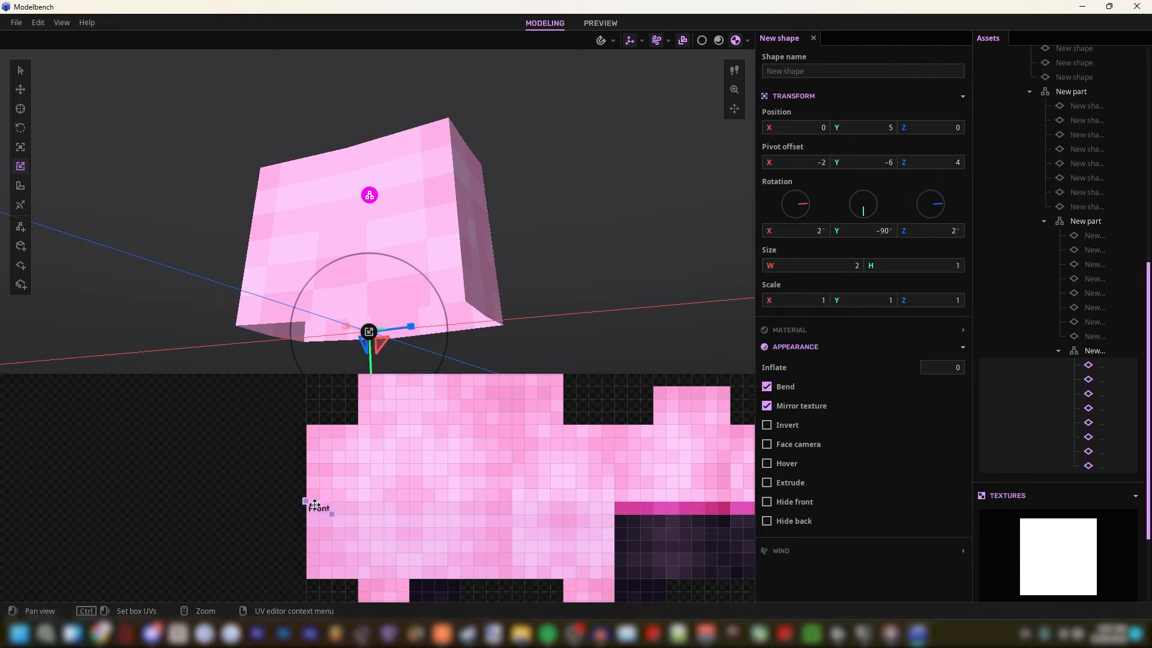
# Step: Turn off Mirror texture for the planes of all six nested parts at once and clear the selection
pyautogui.moveTo(544, 339); pyautogui.dragTo(558, 360)
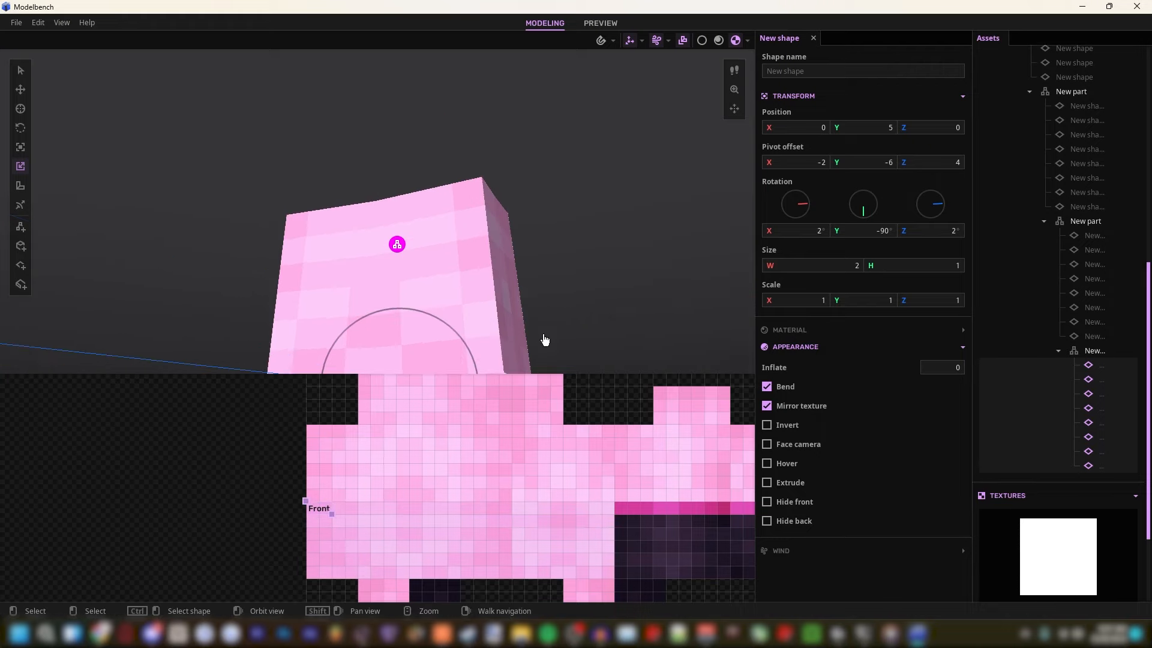
pyautogui.press('w')
pyautogui.moveTo(545, 339); pyautogui.dragTo(544, 348, button='right')
pyautogui.press('s')
pyautogui.press('w')
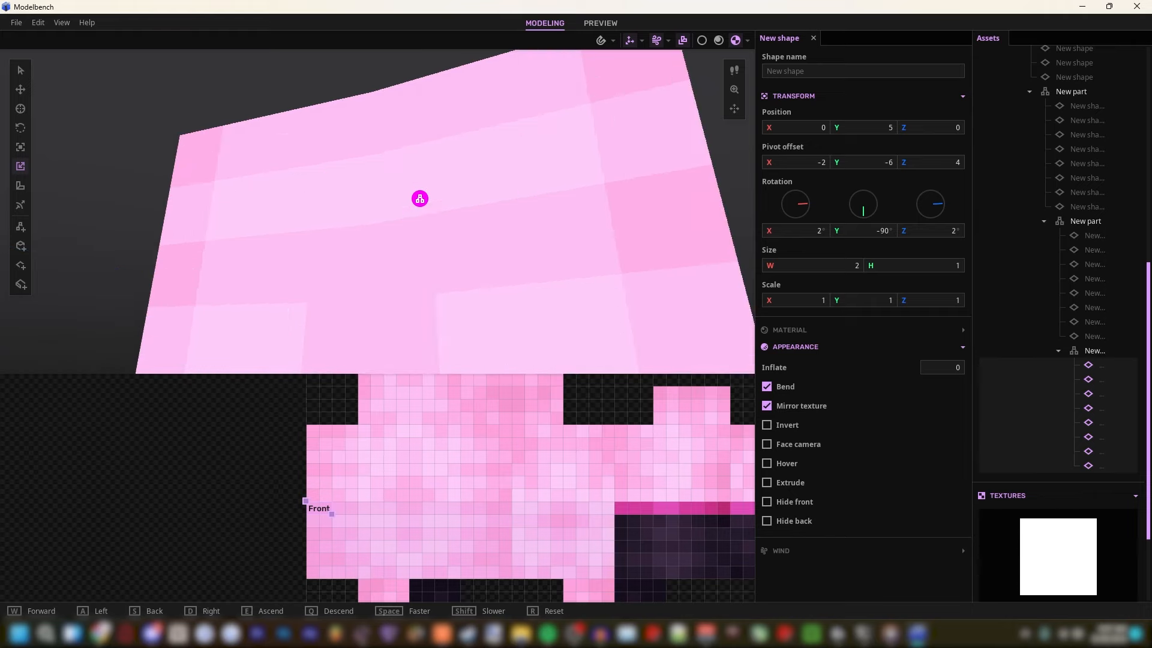
pyautogui.press('s')
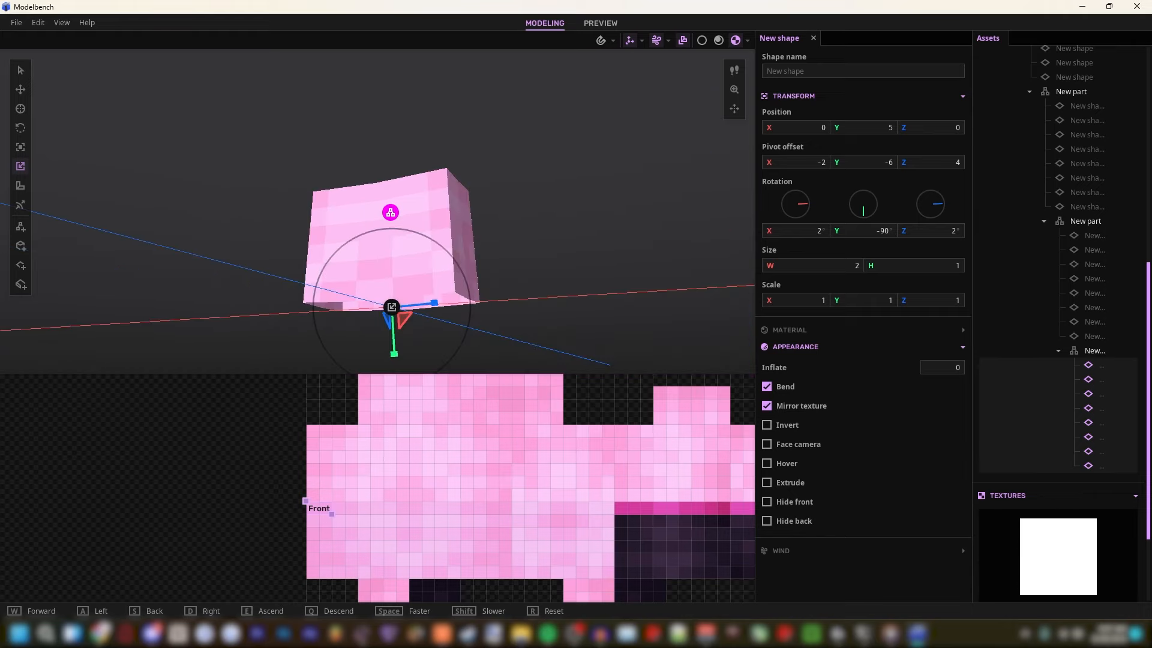
pyautogui.press('w')
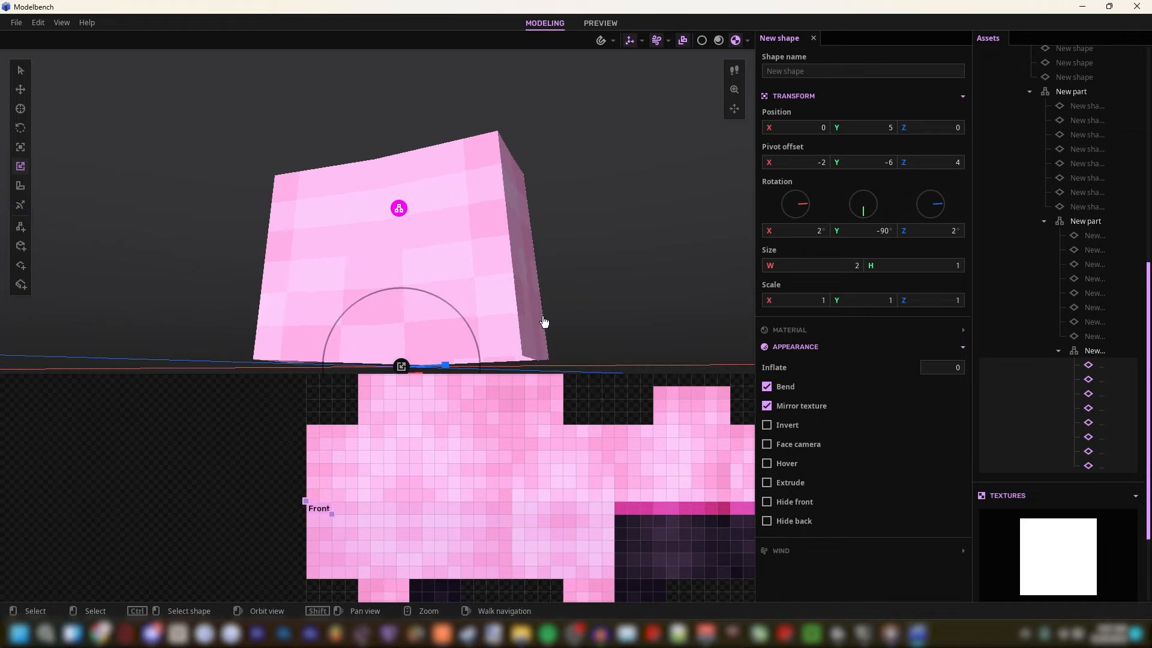
pyautogui.keyDown('shift'); pyautogui.moveTo(1107, 337); pyautogui.dragTo(1071, 107); pyautogui.keyUp('shift')
pyautogui.scroll(4, 1074, 293)
pyautogui.keyDown('shift'); pyautogui.moveTo(1073, 292); pyautogui.dragTo(1047, 197); pyautogui.keyUp('shift')
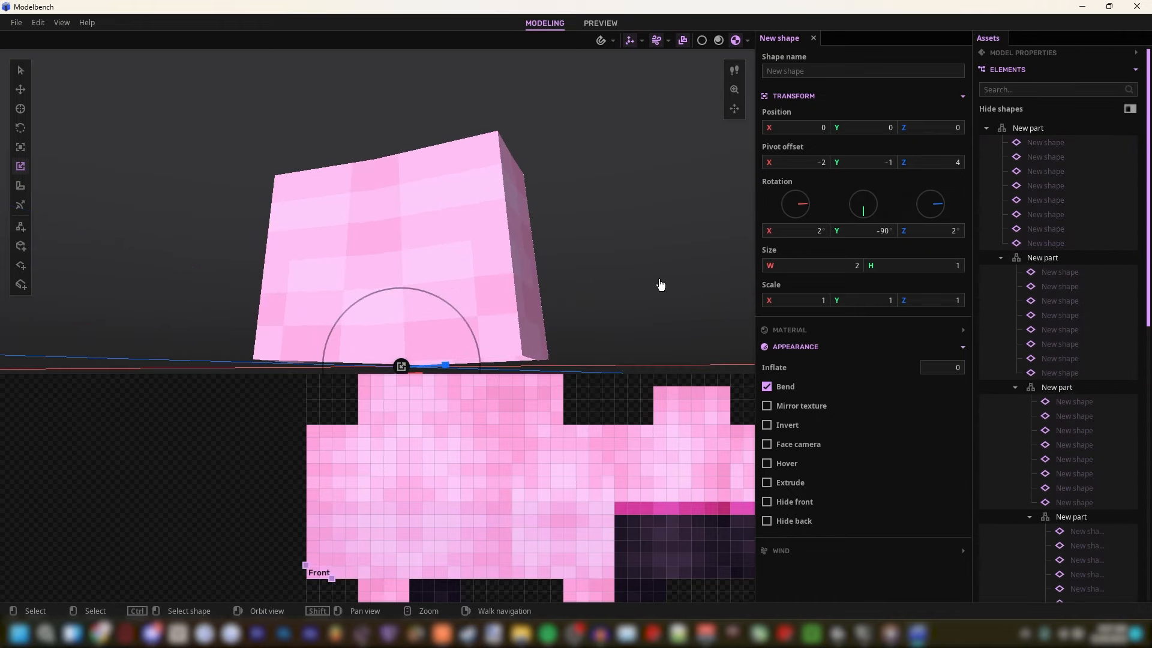
pyautogui.click(661, 282)
# Step: Duplicate the sixth-level part and nest the copy inside it
pyautogui.scroll(-2, 1121, 332)
pyautogui.scroll(-8, 1120, 334)
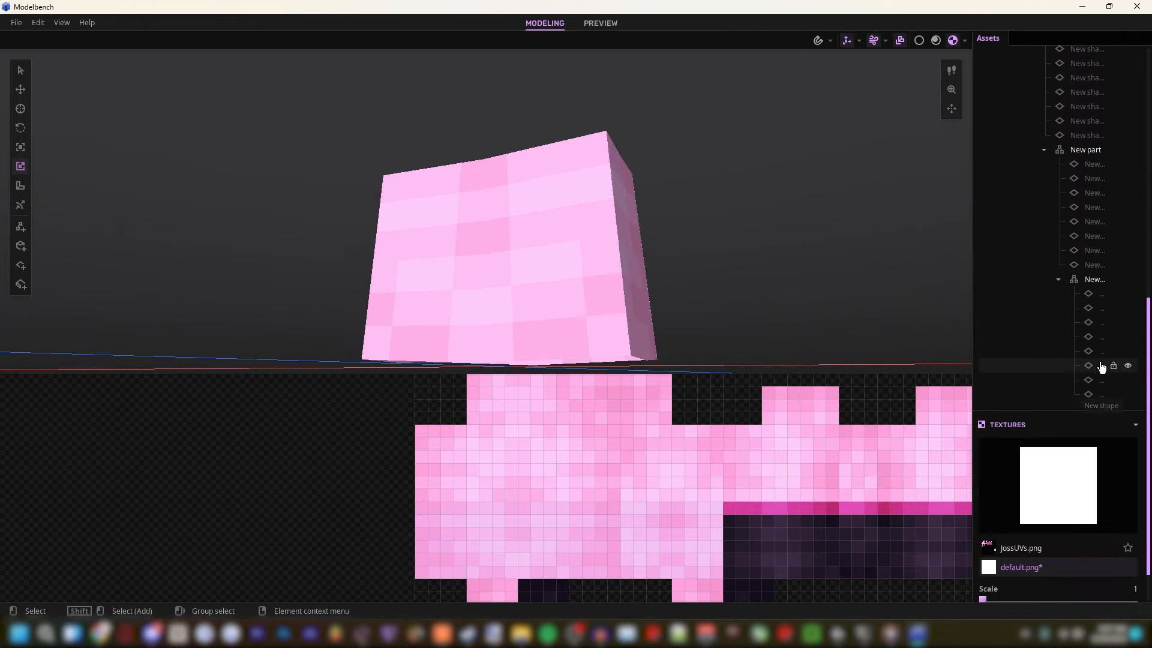
pyautogui.click(1092, 282)
pyautogui.scroll(2, 1092, 343)
# Step: Set the eight planes of the seventh-level part to Y position 6 and Y pivot offset -7
pyautogui.click(1091, 420)
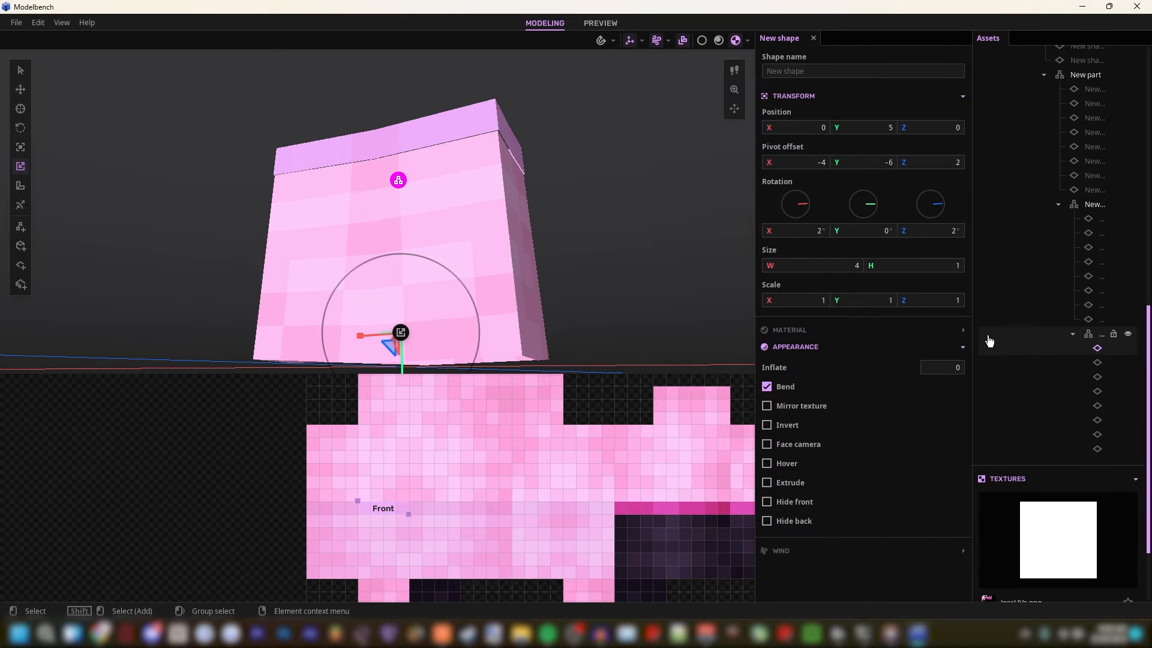
pyautogui.moveTo(977, 337); pyautogui.dragTo(888, 337)
pyautogui.keyDown('shift'); pyautogui.click(1047, 448); pyautogui.keyUp('shift')
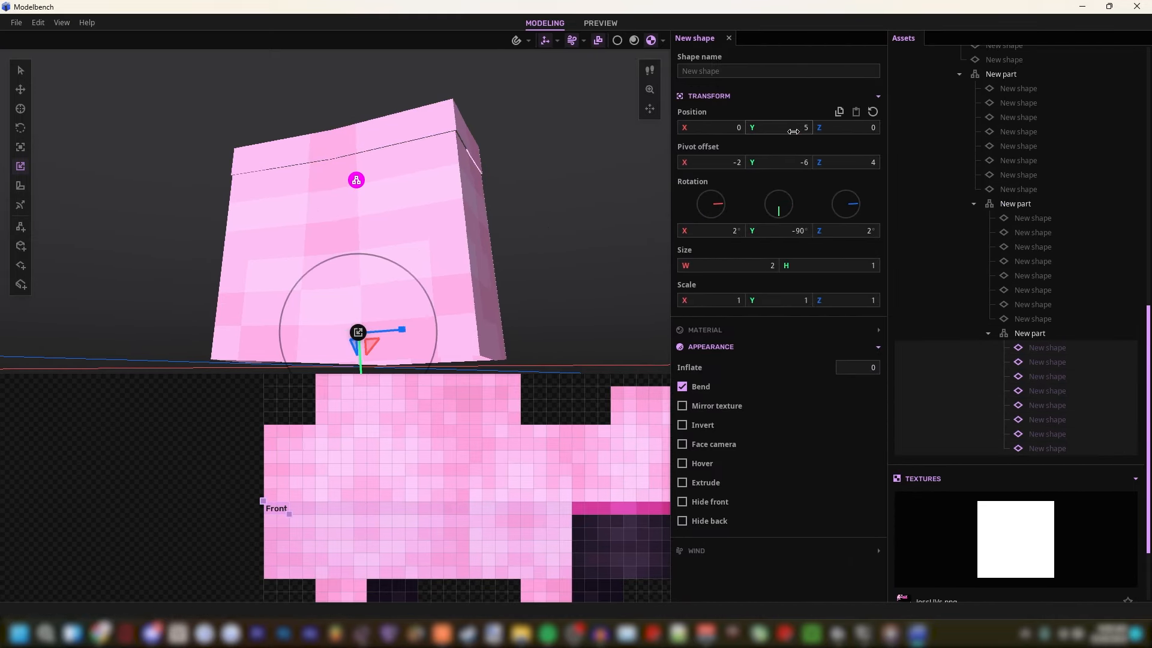
pyautogui.moveTo(792, 127); pyautogui.dragTo(795, 128)
pyautogui.click(796, 128)
pyautogui.write('6')
pyautogui.click(797, 162)
pyautogui.write('-7')
# Step: Duplicate the seventh-level part and nest the copy inside it
pyautogui.click(1029, 334)
pyautogui.hotkey('ctrl', 'd')
pyautogui.moveTo(1038, 462)
pyautogui.mouseDown()
pyautogui.moveTo(1023, 335)
pyautogui.moveTo(1028, 447)
pyautogui.mouseUp()
# Step: Shift the UVs of the seventh-level part's planes 1 pixel up and move the eighth-level part's UVs up too
pyautogui.click(1042, 449)
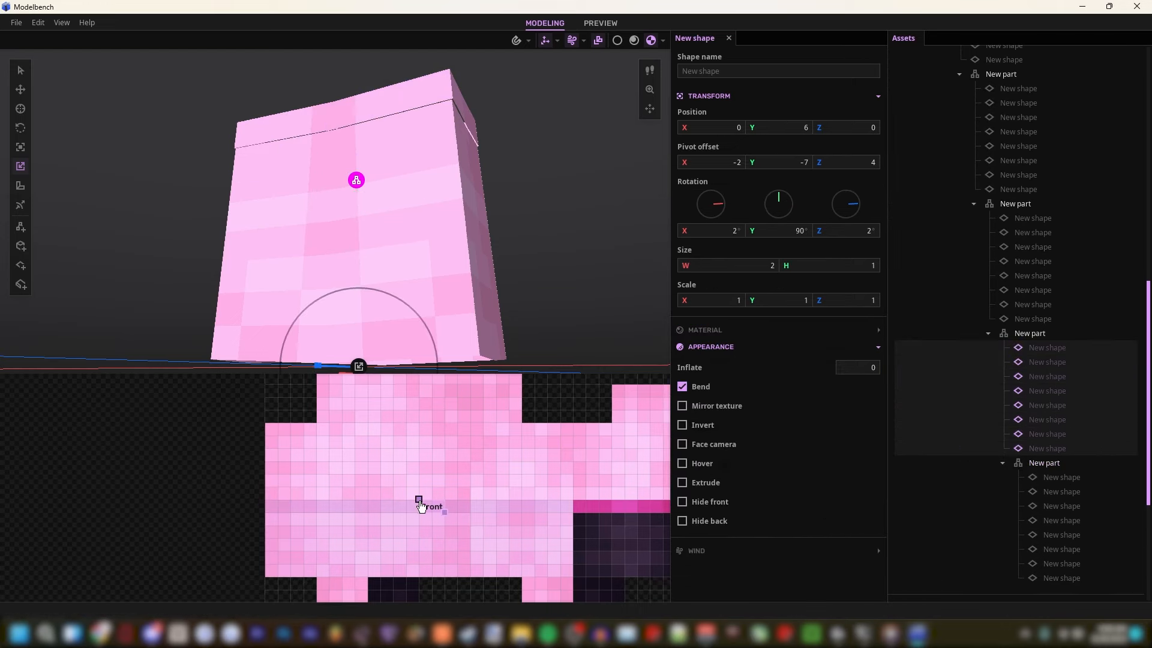
pyautogui.moveTo(420, 502); pyautogui.dragTo(420, 489)
pyautogui.click(1047, 479)
pyautogui.moveTo(1067, 480); pyautogui.dragTo(1025, 576)
pyautogui.scroll(-5, 1023, 564)
pyautogui.moveTo(268, 500); pyautogui.dragTo(276, 476)
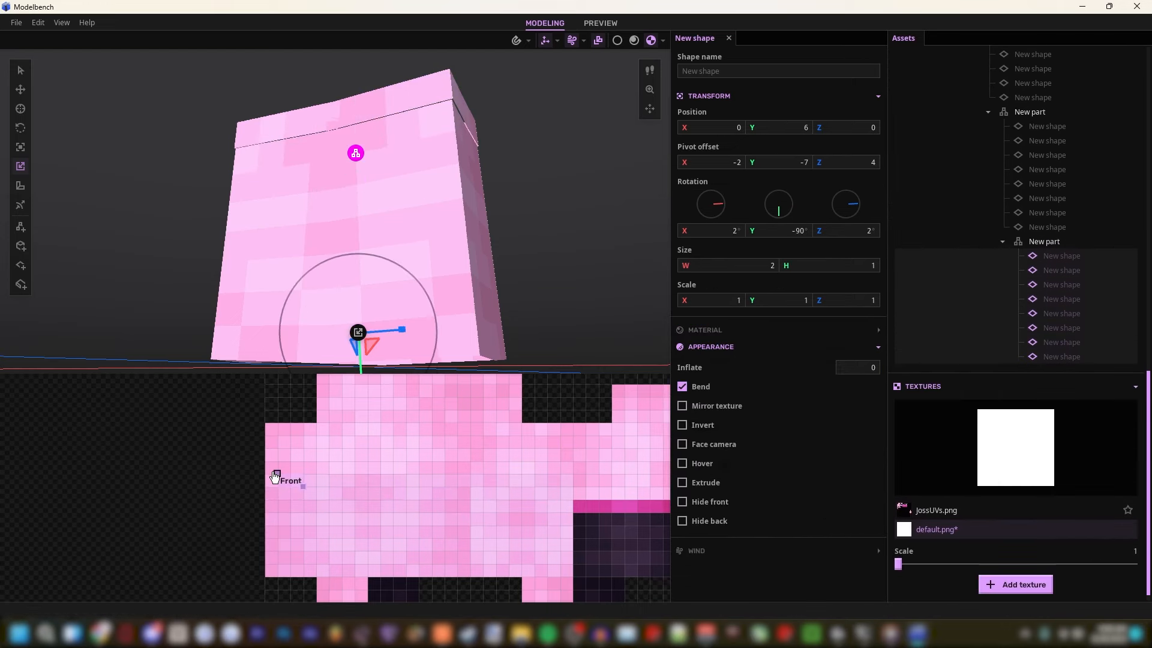
# Step: Set the planes of the eighth-level part to Y position 7 and Y pivot offset -8
pyautogui.click(1050, 244)
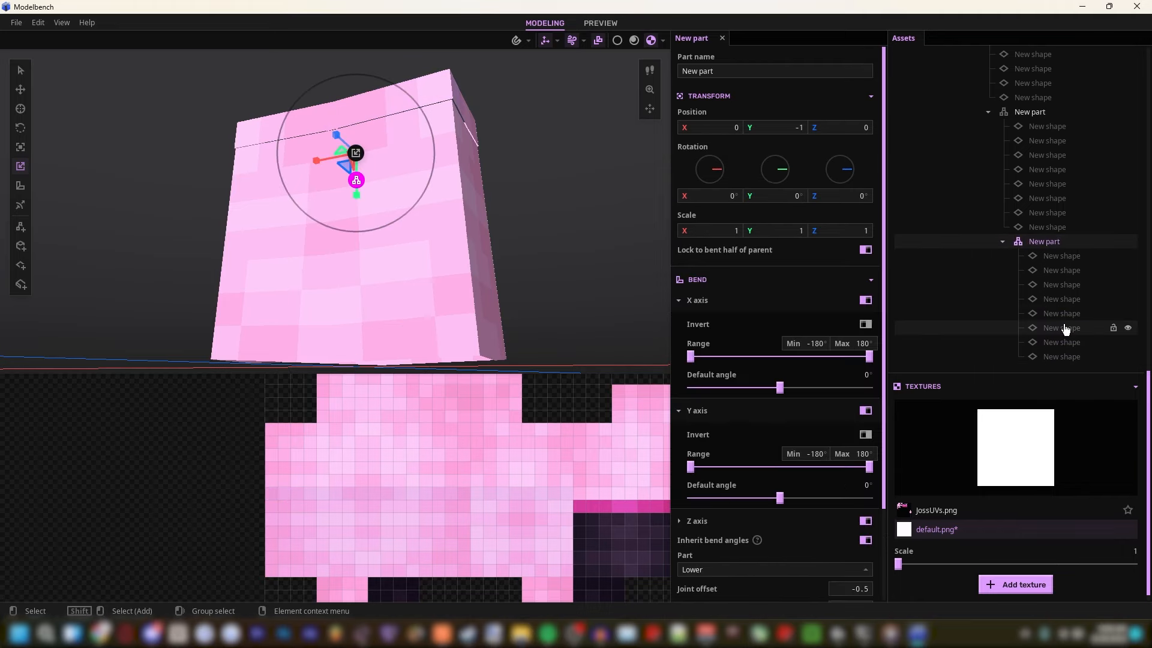
pyautogui.moveTo(1064, 259)
pyautogui.mouseDown()
pyautogui.moveTo(1051, 367)
pyautogui.moveTo(1050, 243)
pyautogui.mouseUp()
pyautogui.write('7')
pyautogui.press('Return')
pyautogui.write('8')
# Step: Nest a duplicate of the eighth-level part inside it and shift the UVs of the copy's planes 2 pixels up
pyautogui.click(1051, 243)
pyautogui.hotkey('ctrl', 'd')
pyautogui.click(1059, 257)
pyautogui.keyDown('shift'); pyautogui.click(1057, 357); pyautogui.keyUp('shift')
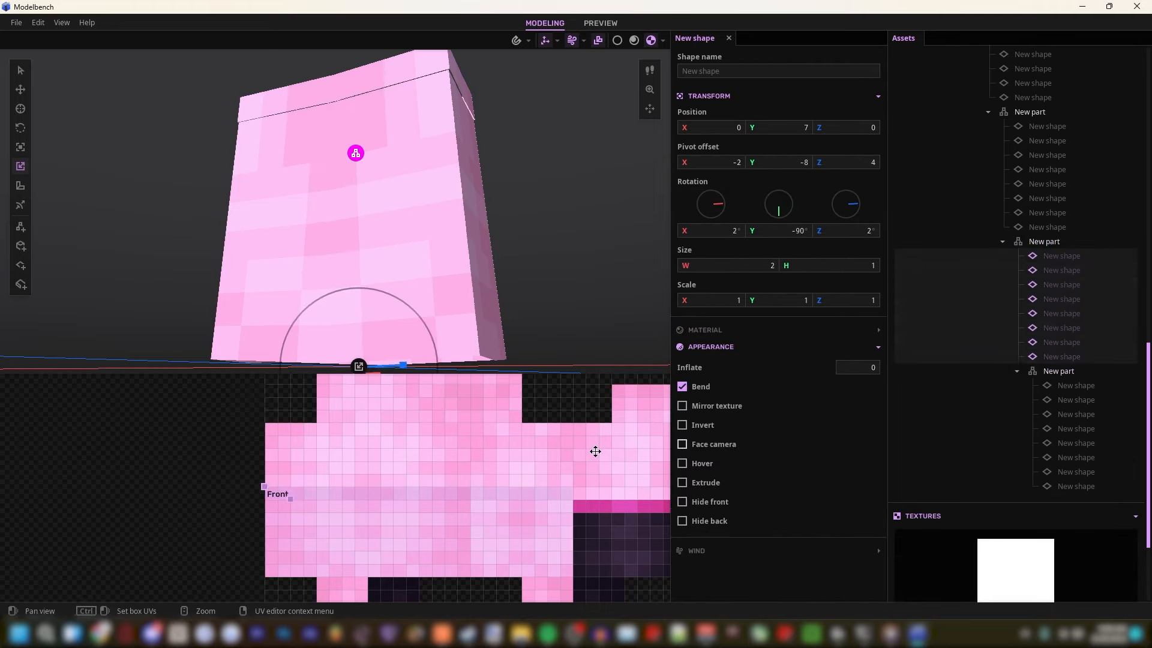
pyautogui.click(1059, 385)
pyautogui.moveTo(1055, 401); pyautogui.dragTo(1050, 491)
pyautogui.moveTo(268, 488); pyautogui.dragTo(269, 463)
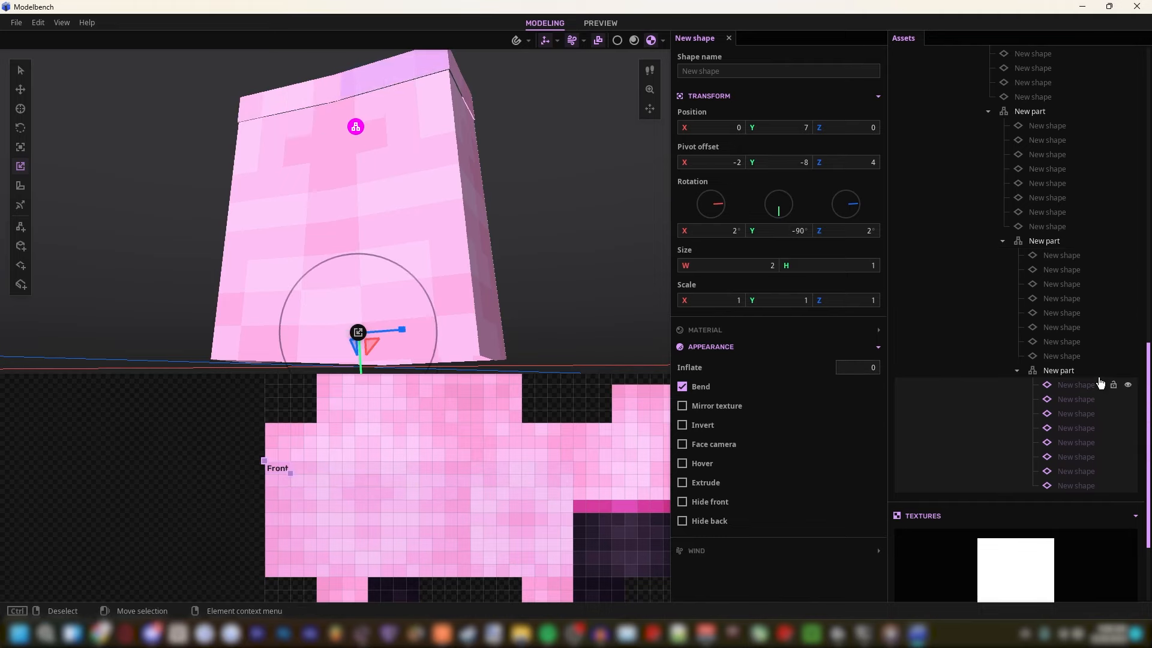
# Step: Set the eight planes of the ninth-level part to Y position 8 and Y pivot offset -9
pyautogui.click(1075, 373)
pyautogui.click(1074, 386)
pyautogui.keyDown('shift'); pyautogui.click(1065, 487); pyautogui.keyUp('shift')
pyautogui.click(798, 128)
pyautogui.write('8')
pyautogui.click(808, 163)
pyautogui.press('BackSpace')
pyautogui.write('9')
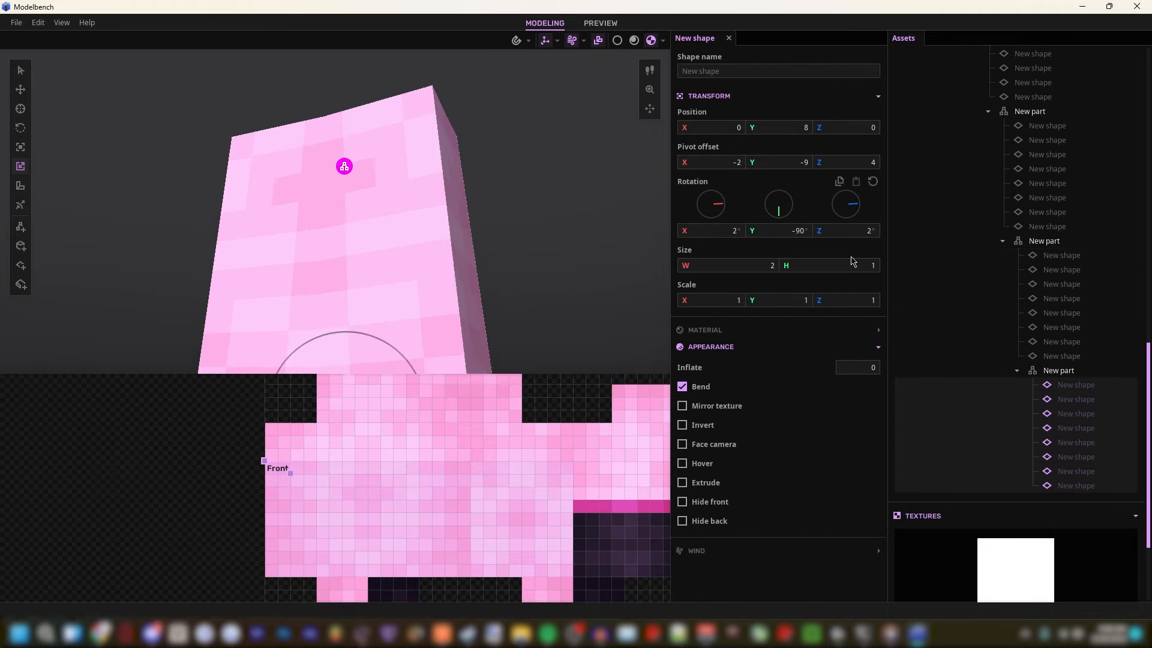
# Step: Duplicate the ninth-level part and nest the copy inside it
pyautogui.click(1059, 370)
pyautogui.hotkey('ctrl', 'd')
pyautogui.moveTo(1059, 502); pyautogui.dragTo(1058, 372)
# Step: Set the tenth-level part's planes to Y position 9 and Y pivot offset -10, and shift their UVs 1 pixel up
pyautogui.scroll(-1, 1071, 456)
pyautogui.click(1072, 445)
pyautogui.keyDown('shift'); pyautogui.click(1070, 543); pyautogui.keyUp('shift')
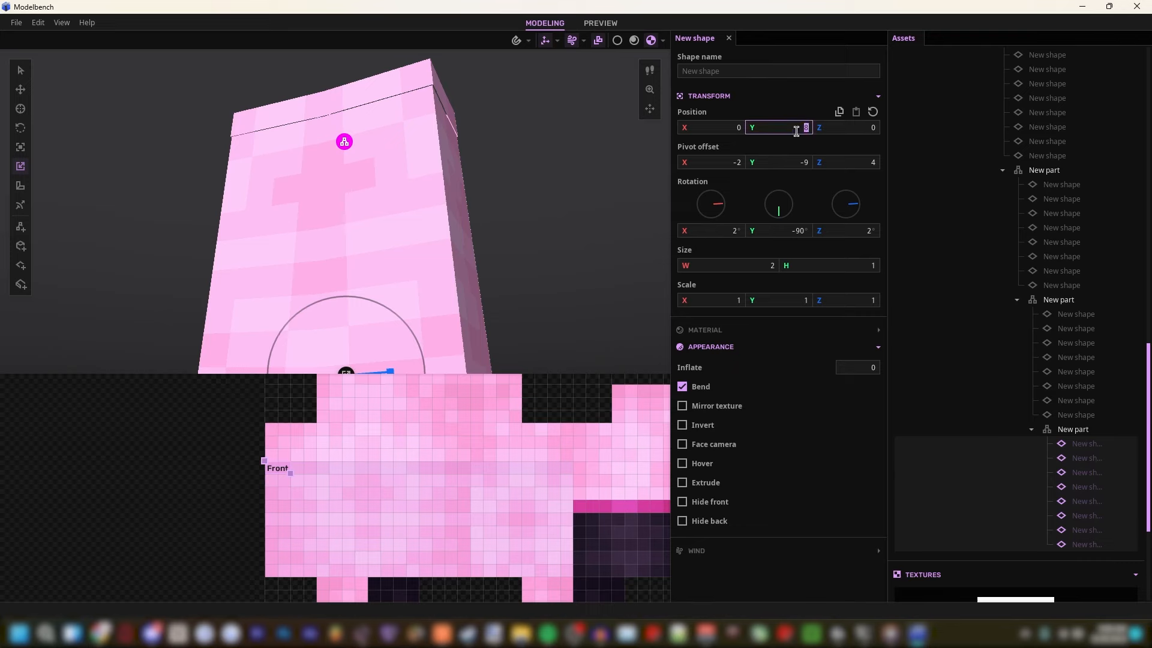
pyautogui.write('9')
pyautogui.click(807, 163)
pyautogui.press('BackSpace')
pyautogui.write('10')
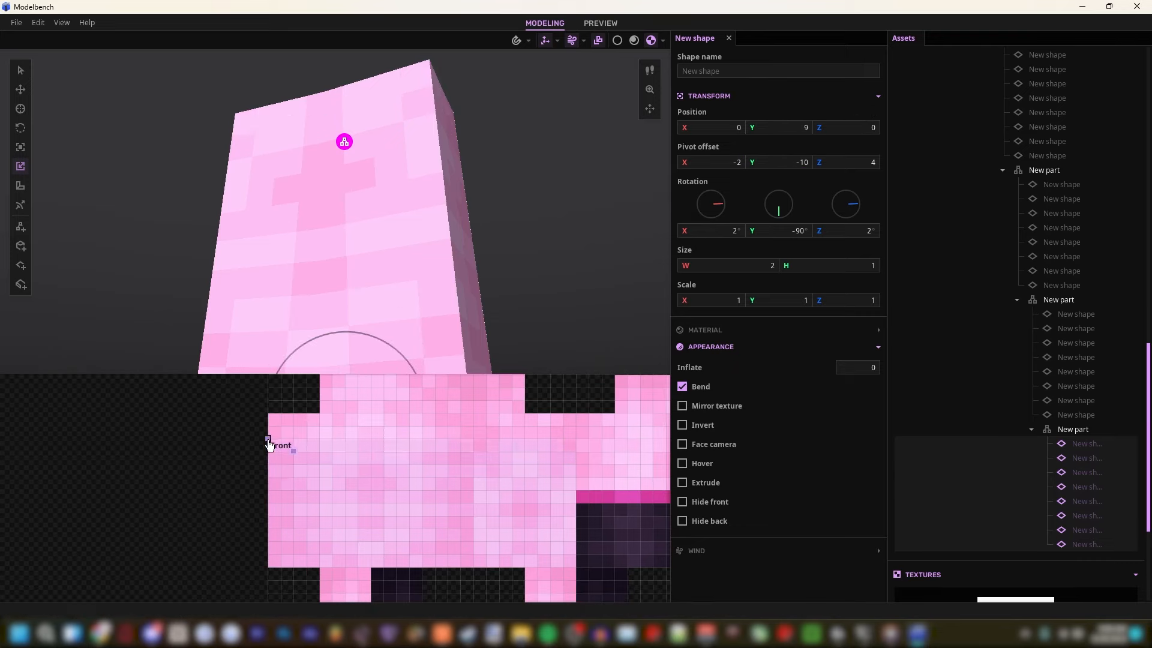
# Step: Nest a duplicate of the tenth-level part inside it and set the copy's planes to Y position 10 and Y pivot offset -11
pyautogui.moveTo(1073, 430)
pyautogui.mouseDown()
pyautogui.moveTo(1078, 476)
pyautogui.moveTo(1078, 434)
pyautogui.mouseUp()
pyautogui.scroll(-2, 1083, 459)
pyautogui.click(1084, 429)
pyautogui.keyDown('shift'); pyautogui.click(1080, 528); pyautogui.keyUp('shift')
pyautogui.click(801, 128)
pyautogui.press('BackSpace')
pyautogui.write('1')
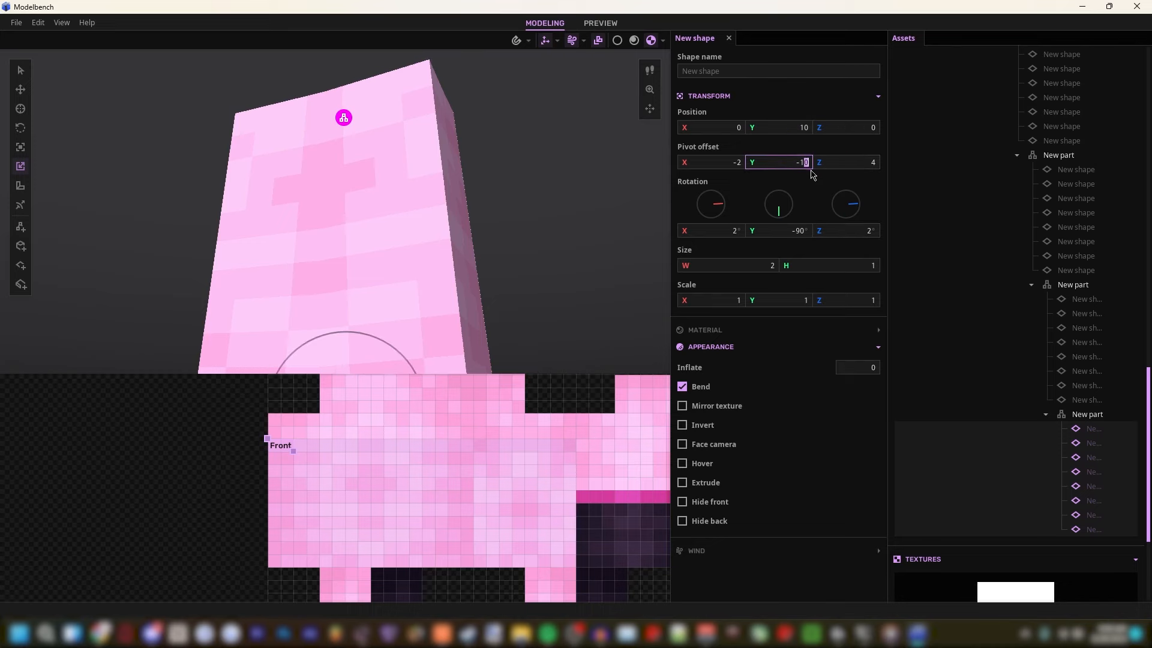
# Step: Shift the UVs of the eleventh-level part's planes 1 pixel up
pyautogui.click(1087, 414)
pyautogui.click(1088, 428)
pyautogui.moveTo(1084, 442); pyautogui.dragTo(1099, 545)
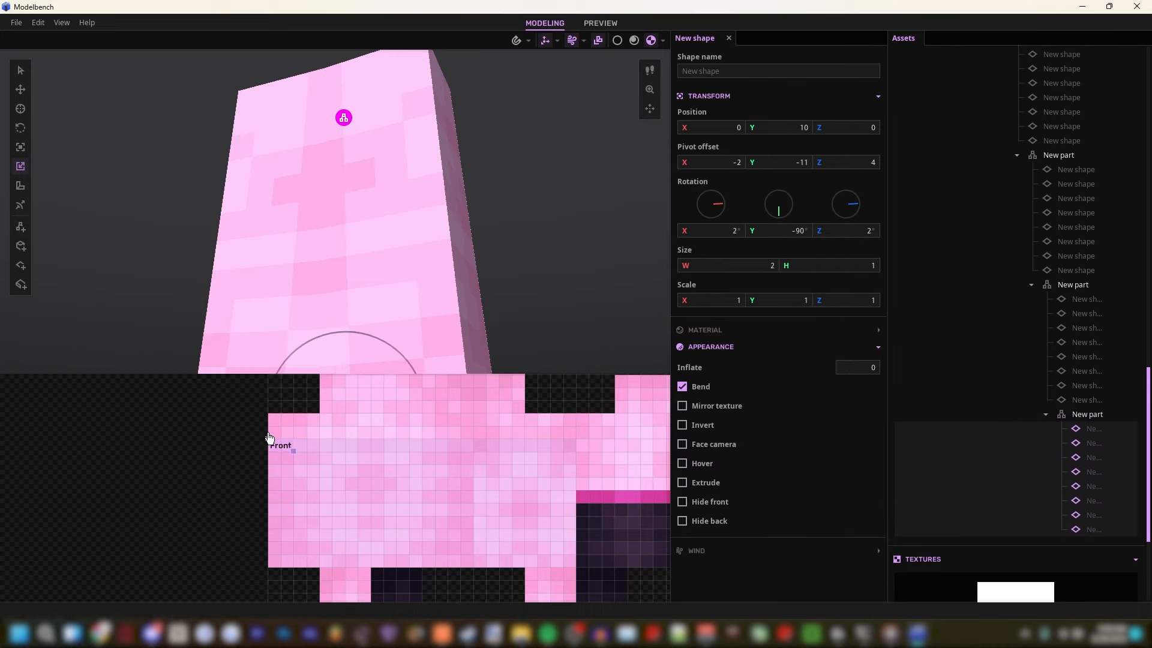
# Step: Nest a duplicate of the eleventh-level part inside it and set the copy's planes to Y position 11 and Y pivot offset -12
pyautogui.click(1087, 413)
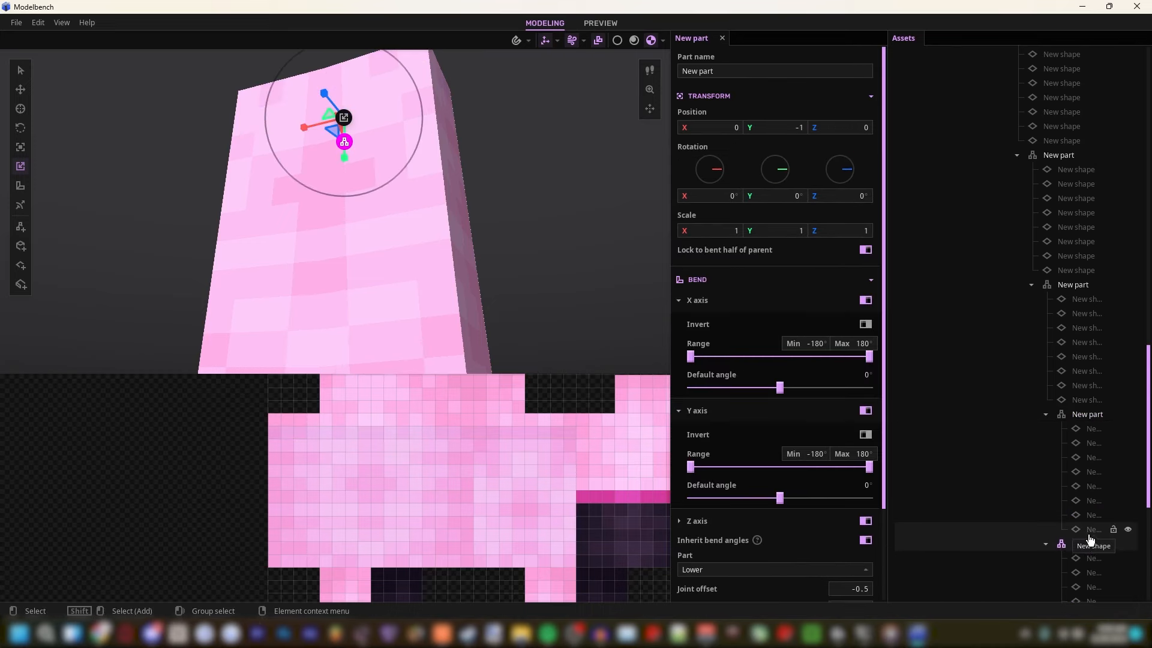
pyautogui.moveTo(1089, 421); pyautogui.dragTo(1093, 516)
pyautogui.scroll(-4, 1088, 417)
pyautogui.click(1089, 416)
pyautogui.moveTo(805, 163); pyautogui.dragTo(819, 166)
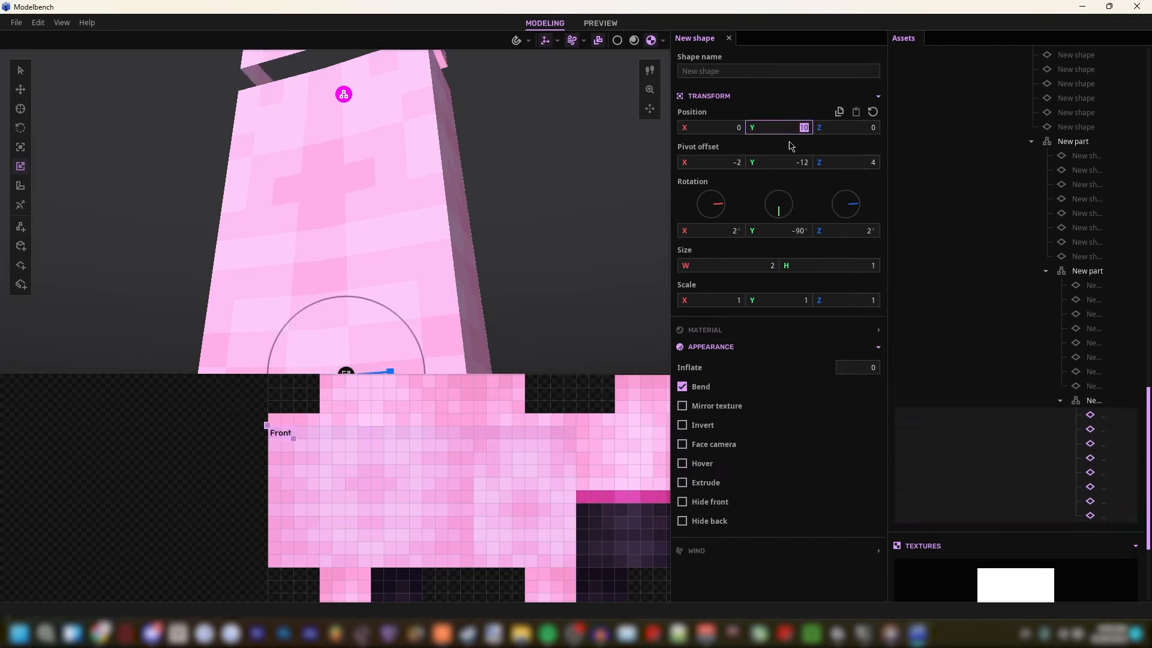
pyautogui.write('11')
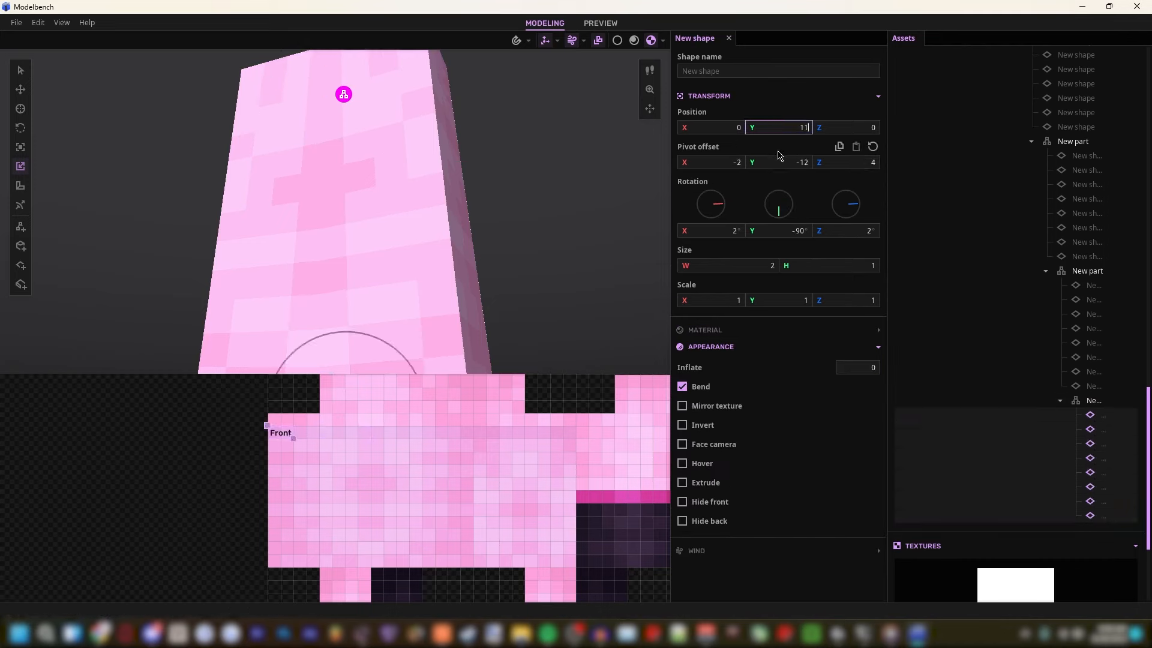
# Step: Bend the root part with default angles of about 3.5° on the X axis and -5.8° on the Y axis
pyautogui.click(568, 172)
pyautogui.moveTo(567, 172); pyautogui.dragTo(568, 198, button='right')
pyautogui.scroll(10, 1018, 198)
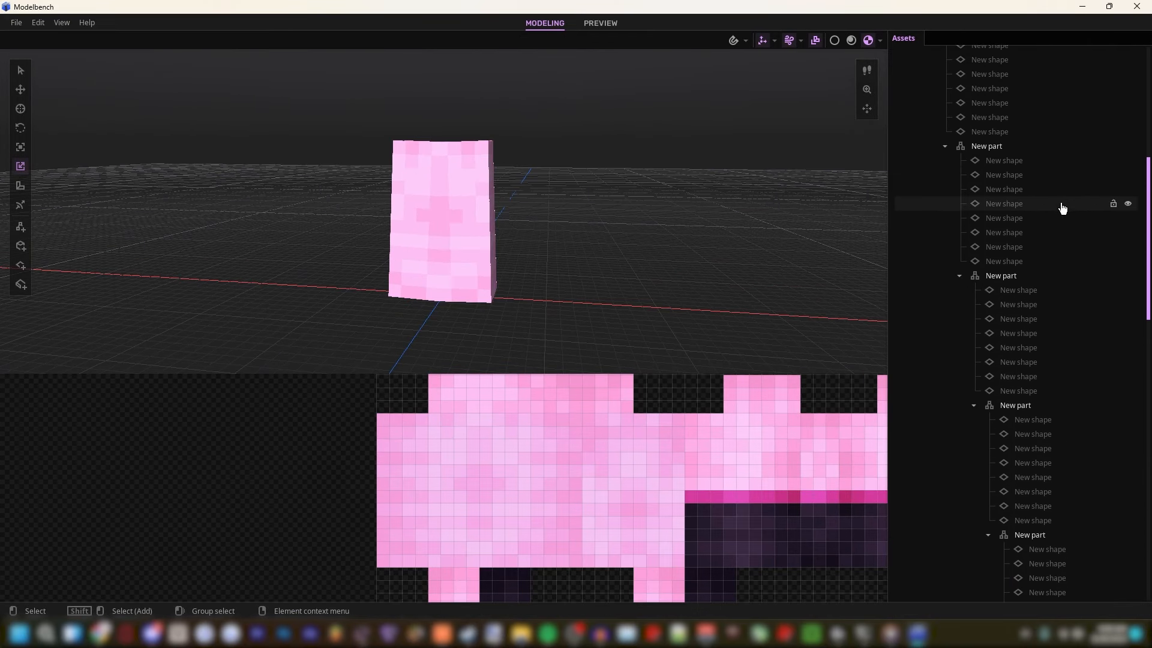
pyautogui.click(960, 139)
pyautogui.moveTo(476, 149); pyautogui.dragTo(441, 153, button='right')
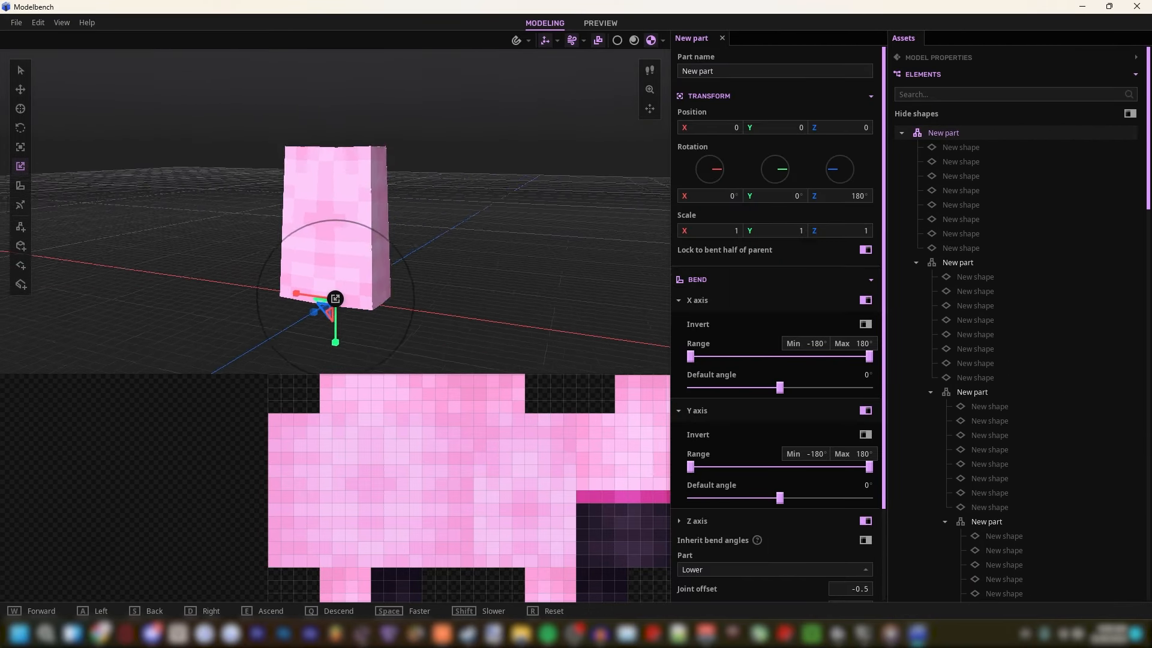
pyautogui.scroll(1, 476, 149)
pyautogui.moveTo(781, 386); pyautogui.dragTo(782, 386)
pyautogui.moveTo(789, 497); pyautogui.dragTo(777, 498)
pyautogui.scroll(6, 581, 238)
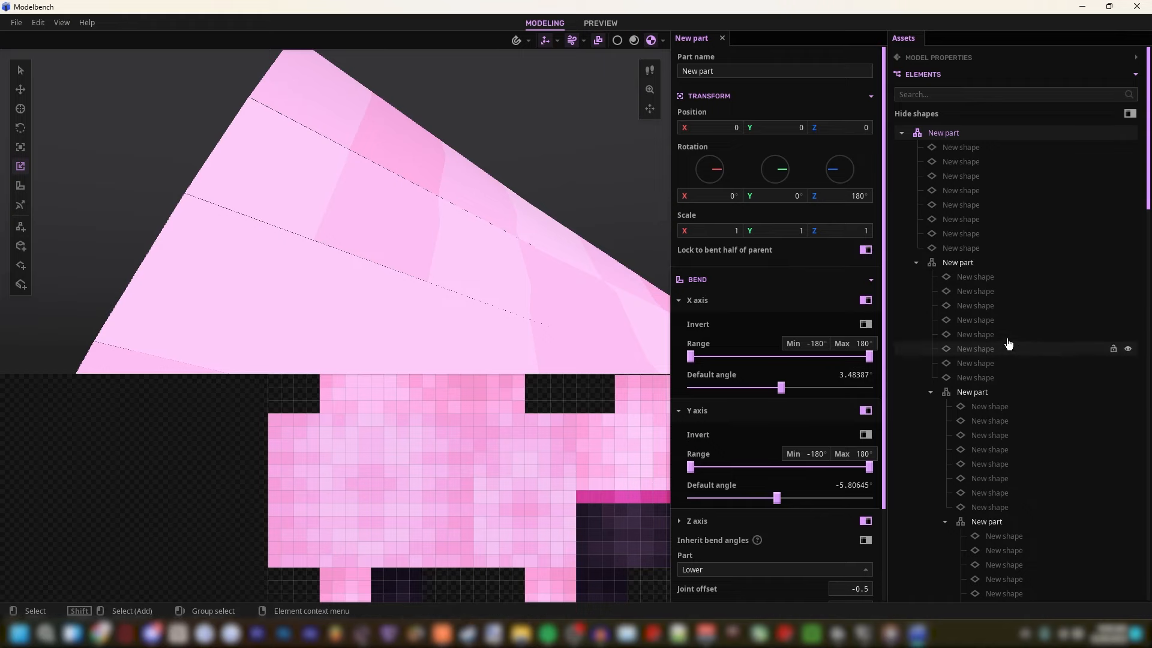
# Step: Select every part in the nested stack and set their custom bend size to 1
pyautogui.click(972, 392)
pyautogui.keyDown('shift'); pyautogui.click(989, 526); pyautogui.keyUp('shift')
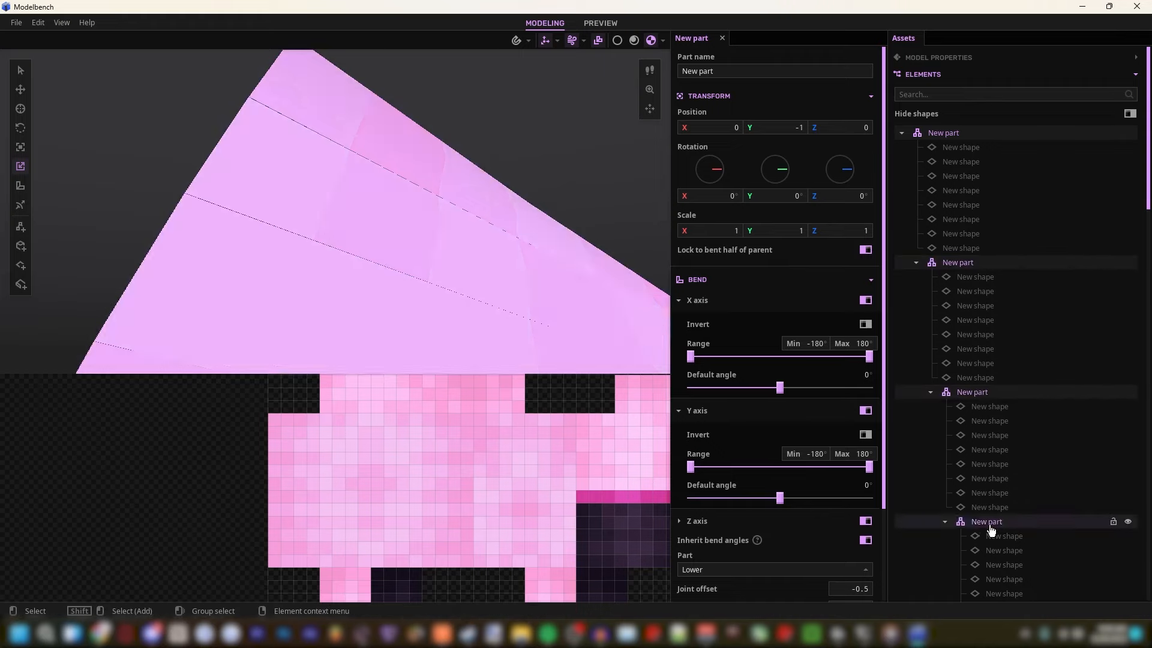
pyautogui.scroll(-5, 990, 527)
pyautogui.keyDown('shift'); pyautogui.click(992, 153); pyautogui.keyUp('shift')
pyautogui.keyDown('shift'); pyautogui.click(1023, 285); pyautogui.keyUp('shift')
pyautogui.keyDown('shift'); pyautogui.click(1029, 414); pyautogui.keyUp('shift')
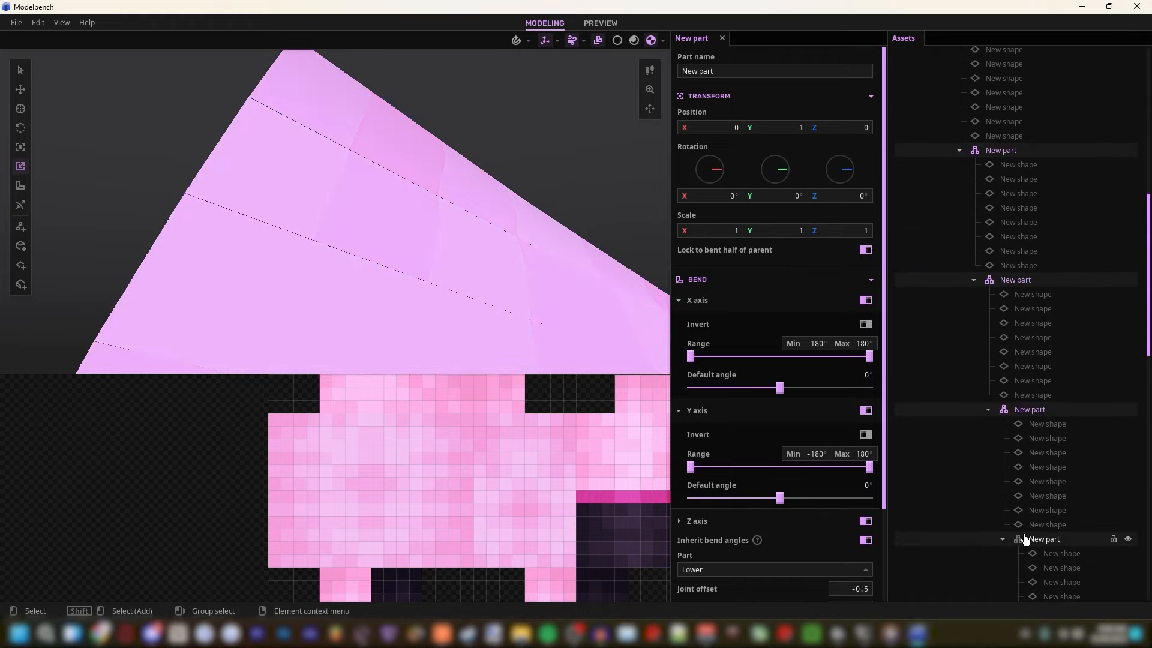
pyautogui.keyDown('shift'); pyautogui.click(1027, 540); pyautogui.keyUp('shift')
pyautogui.scroll(-3, 847, 559)
pyautogui.scroll(-5, 1046, 439)
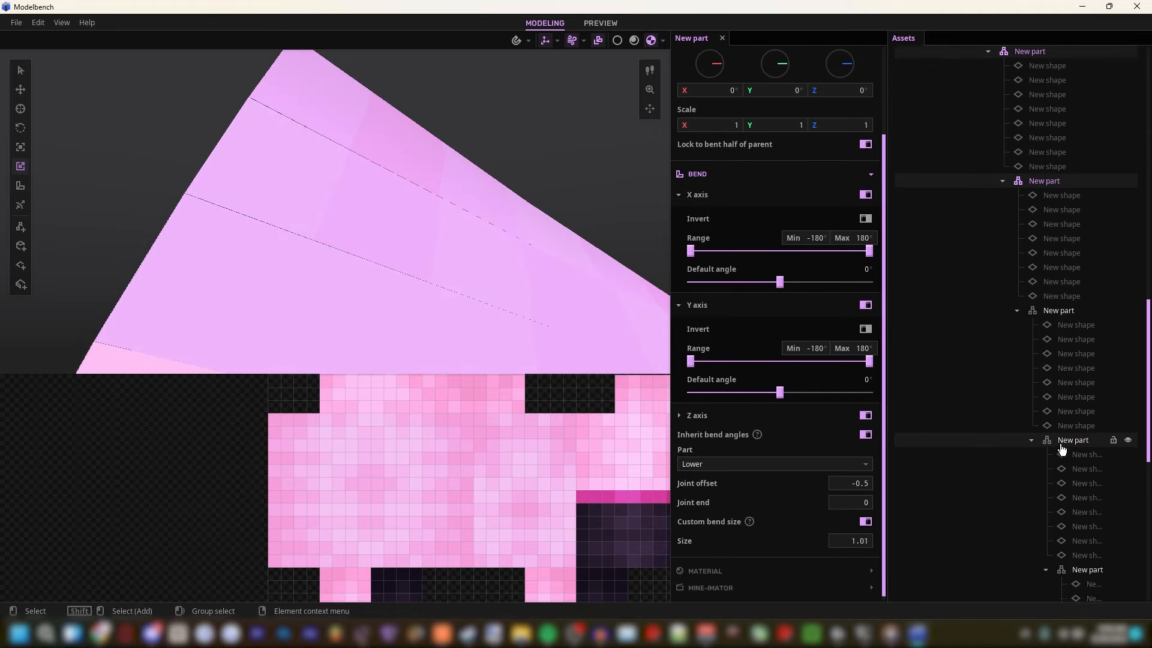
pyautogui.keyDown('shift'); pyautogui.click(1060, 443); pyautogui.keyUp('shift')
pyautogui.keyDown('shift'); pyautogui.click(1079, 568); pyautogui.keyUp('shift')
pyautogui.scroll(-6, 1072, 468)
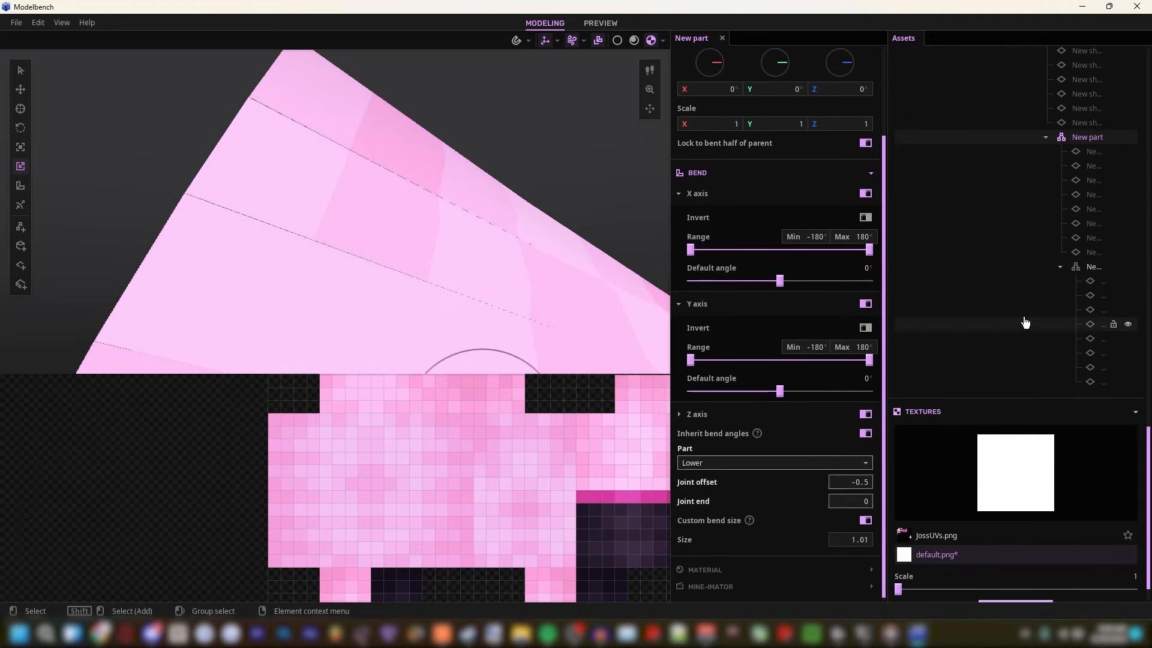
pyautogui.keyDown('shift'); pyautogui.click(1089, 266); pyautogui.keyUp('shift')
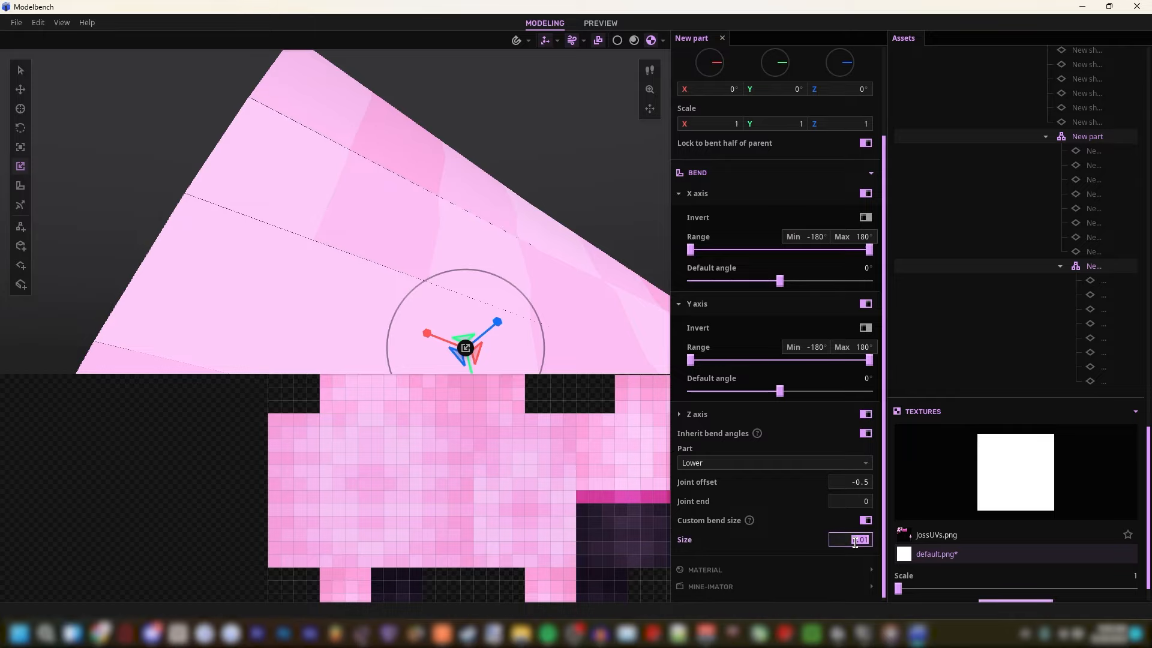
pyautogui.write('1')
# Step: Examine the seams between the bent segments of the stack up close and from different angles
pyautogui.press('s')
pyautogui.moveTo(528, 240)
pyautogui.mouseDown(button='right')
pyautogui.moveTo(540, 240)
pyautogui.moveTo(492, 246)
pyautogui.moveTo(528, 252)
pyautogui.mouseUp(button='right')
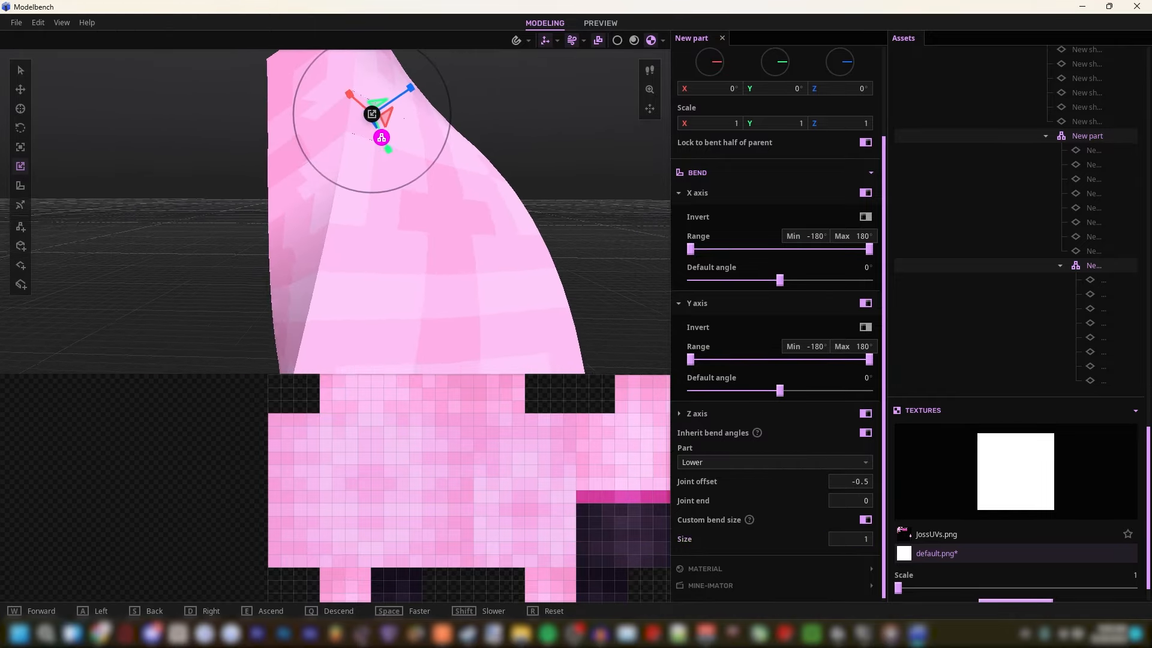
pyautogui.press('w')
pyautogui.moveTo(384, 254)
pyautogui.mouseDown(button='right')
pyautogui.moveTo(363, 264)
pyautogui.moveTo(344, 204)
pyautogui.moveTo(420, 191)
pyautogui.moveTo(354, 198)
pyautogui.moveTo(360, 207)
pyautogui.moveTo(345, 195)
pyautogui.moveTo(370, 266)
pyautogui.mouseUp(button='right')
pyautogui.press('w')
pyautogui.press('s')
pyautogui.press('w')
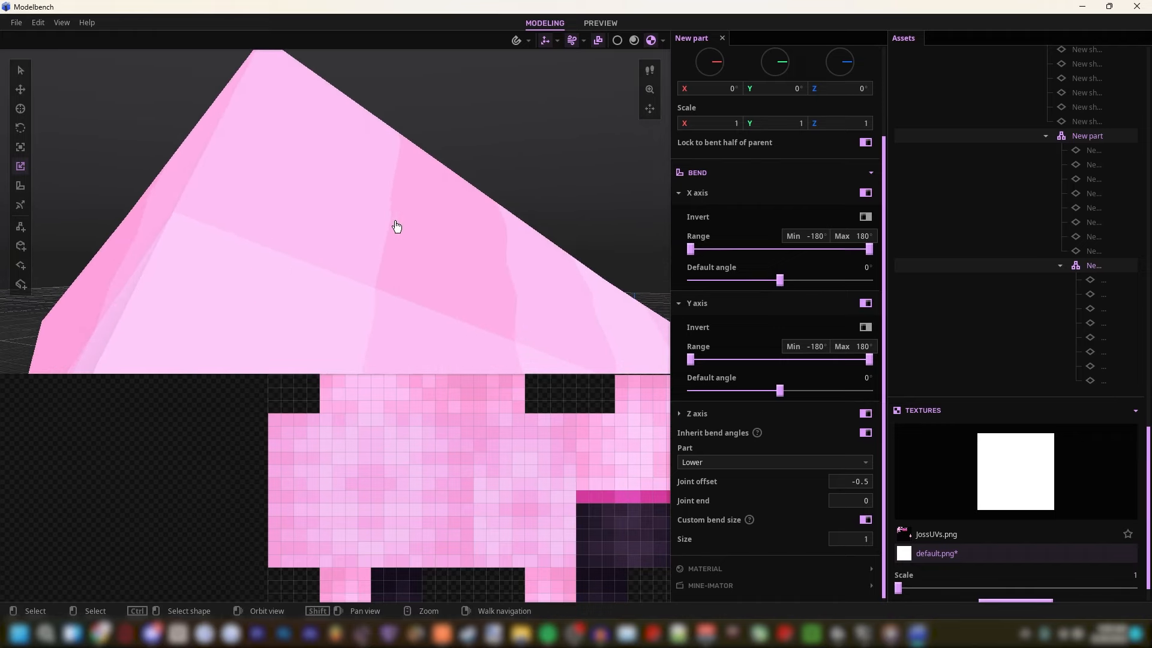
pyautogui.moveTo(395, 214); pyautogui.dragTo(398, 219, button='right')
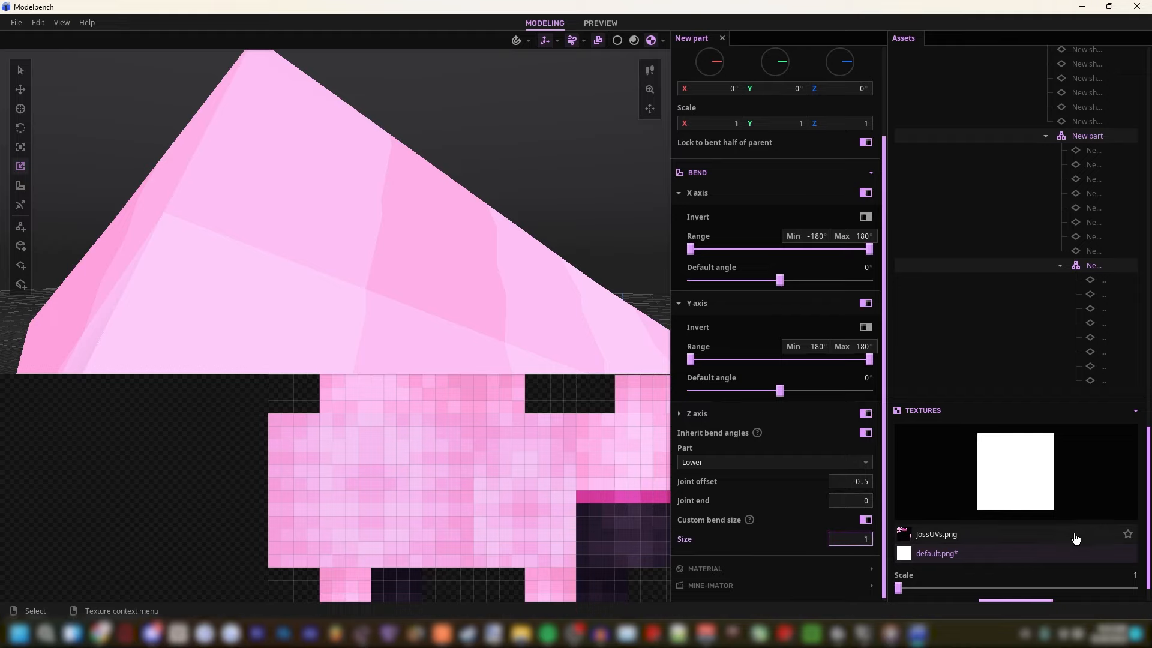
# Step: Set the custom bend size of all the stacked parts to 1.001
pyautogui.write('.001')
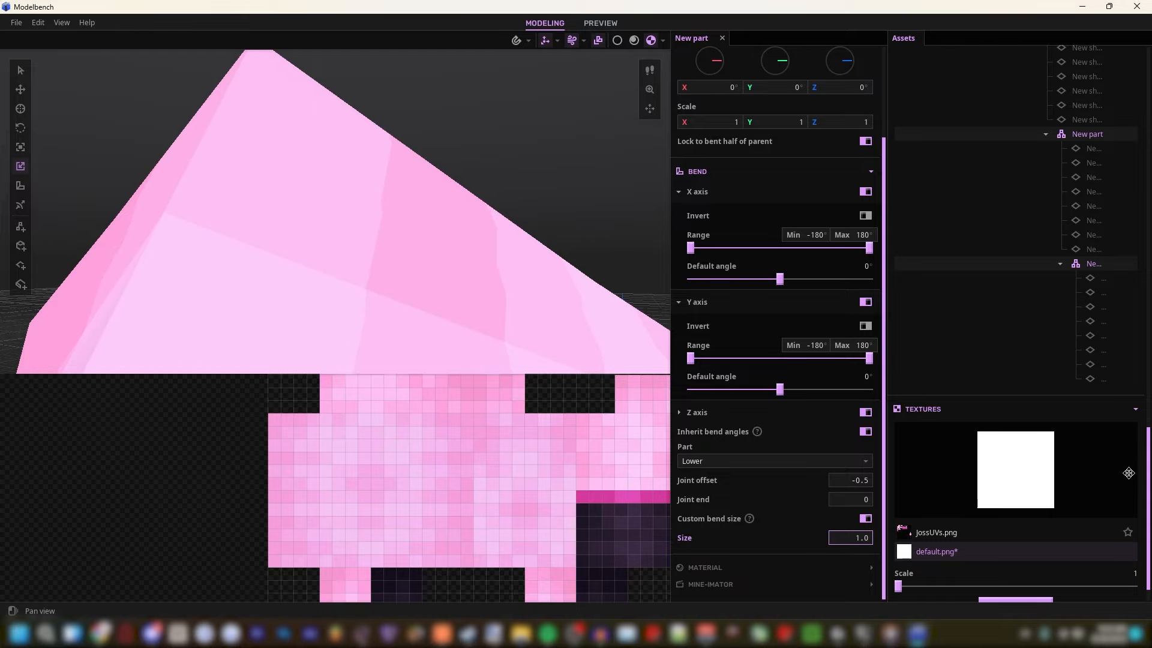
pyautogui.press('s')
pyautogui.moveTo(578, 162); pyautogui.dragTo(602, 197, button='right')
pyautogui.click(578, 162)
pyautogui.press('s')
pyautogui.press('w')
pyautogui.press('s')
pyautogui.scroll(6, 1116, 252)
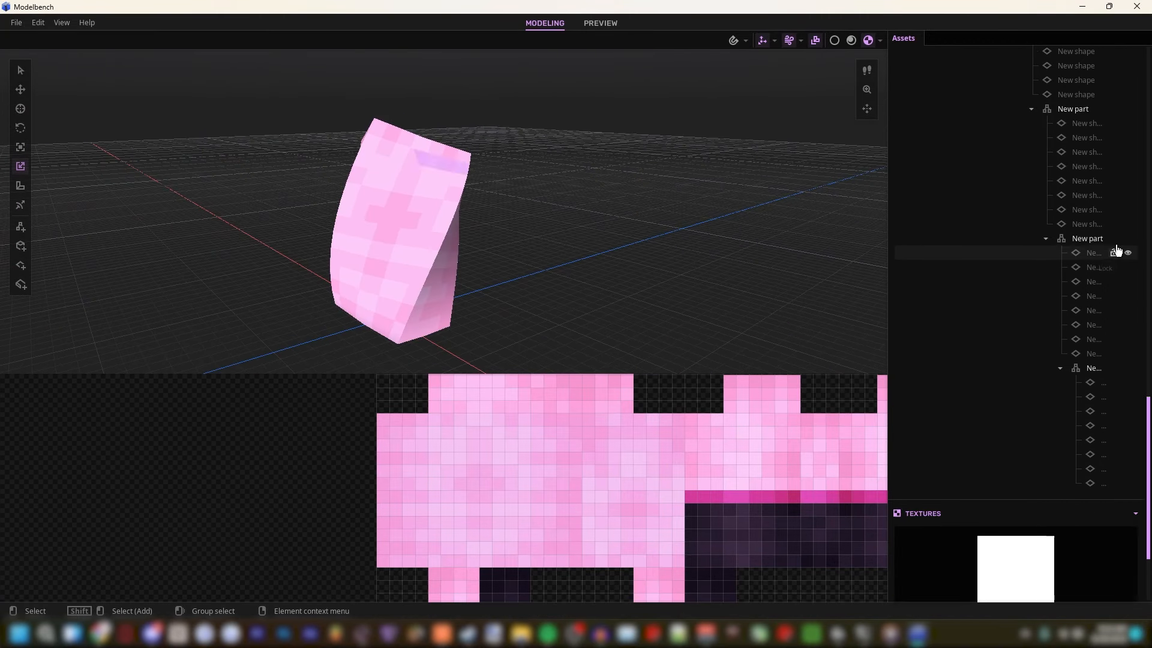
pyautogui.scroll(4, 1055, 207)
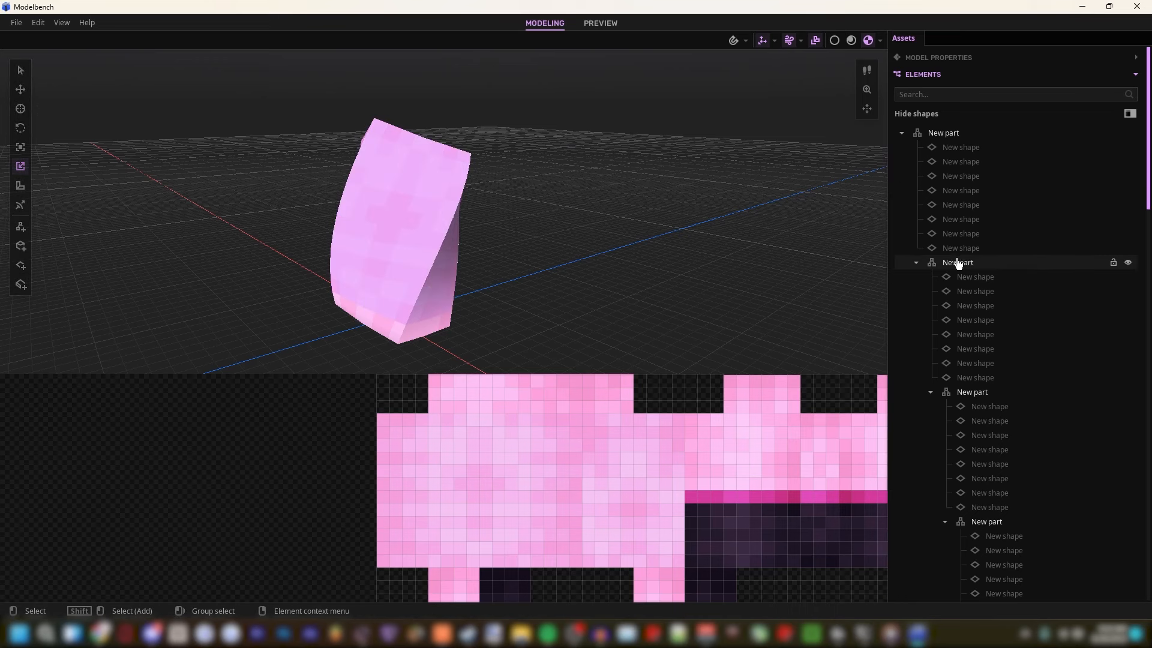
# Step: Duplicate the root part, delete the part nested inside the copy and set the copy's Z rotation to 0°
pyautogui.click(953, 137)
pyautogui.click(901, 134)
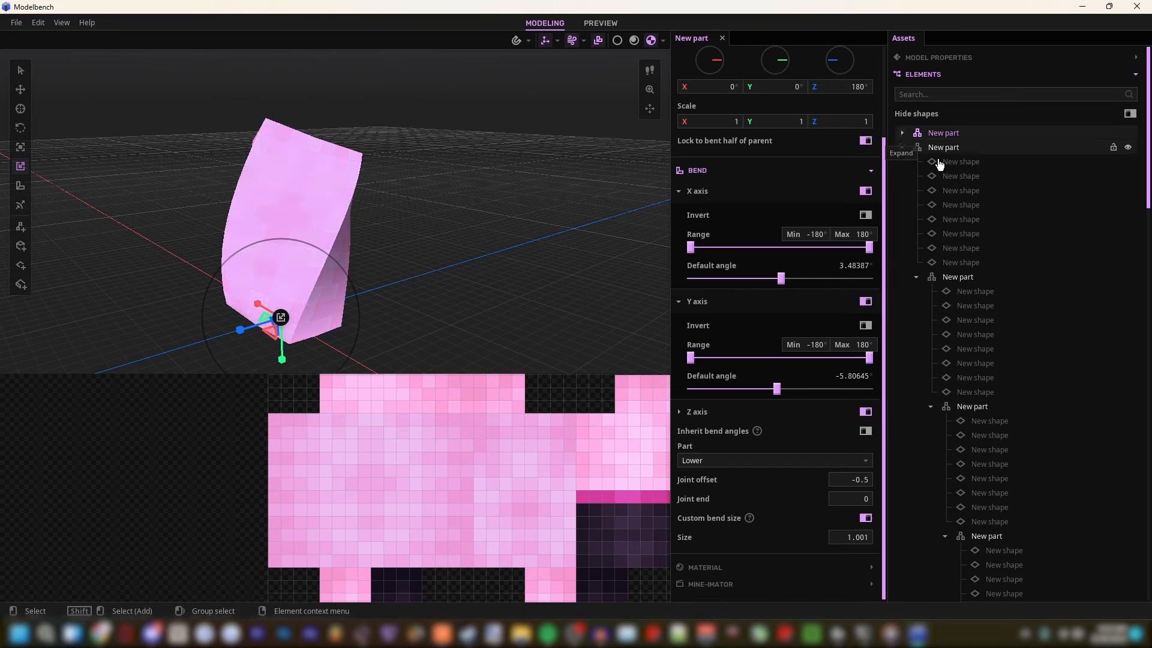
pyautogui.click(960, 277)
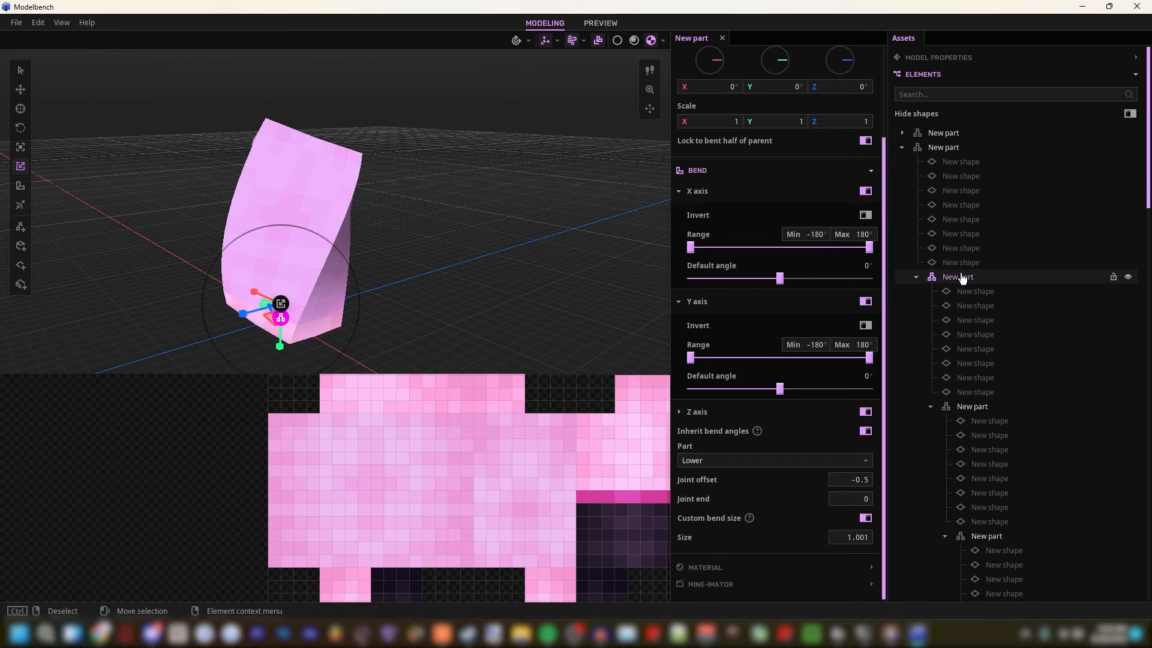
pyautogui.press('Delete')
pyautogui.click(945, 148)
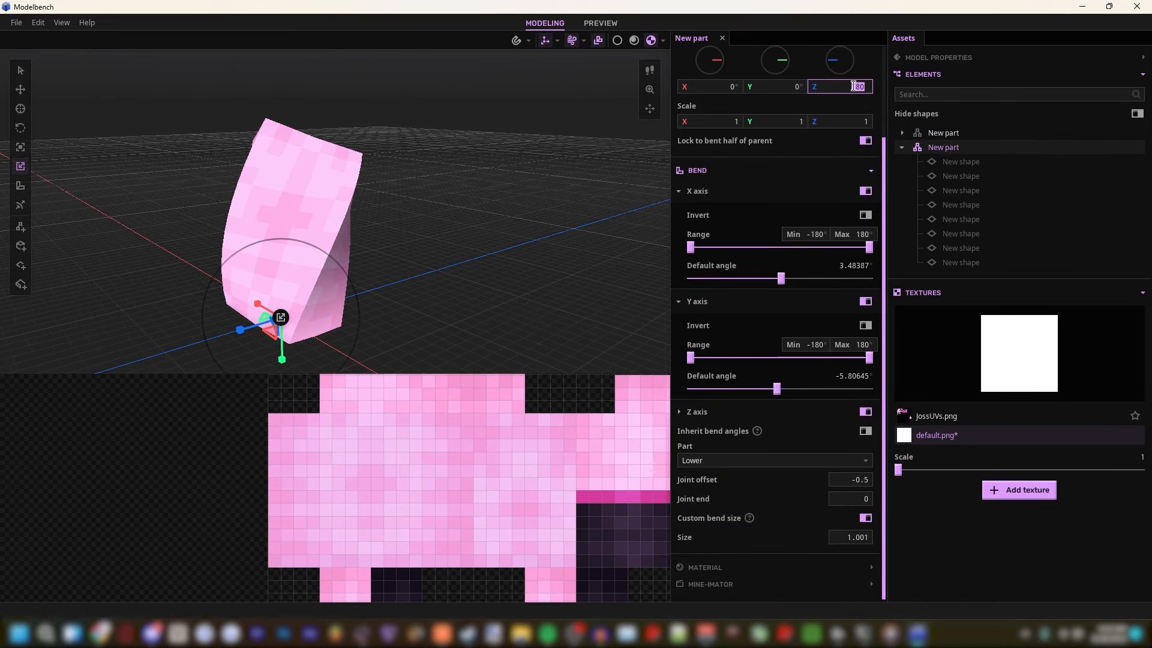
pyautogui.write('0')
# Step: Place the copied part at X position 19.5 and set its planes' X rotation to -2°
pyautogui.moveTo(480, 180); pyautogui.dragTo(534, 183, button='right')
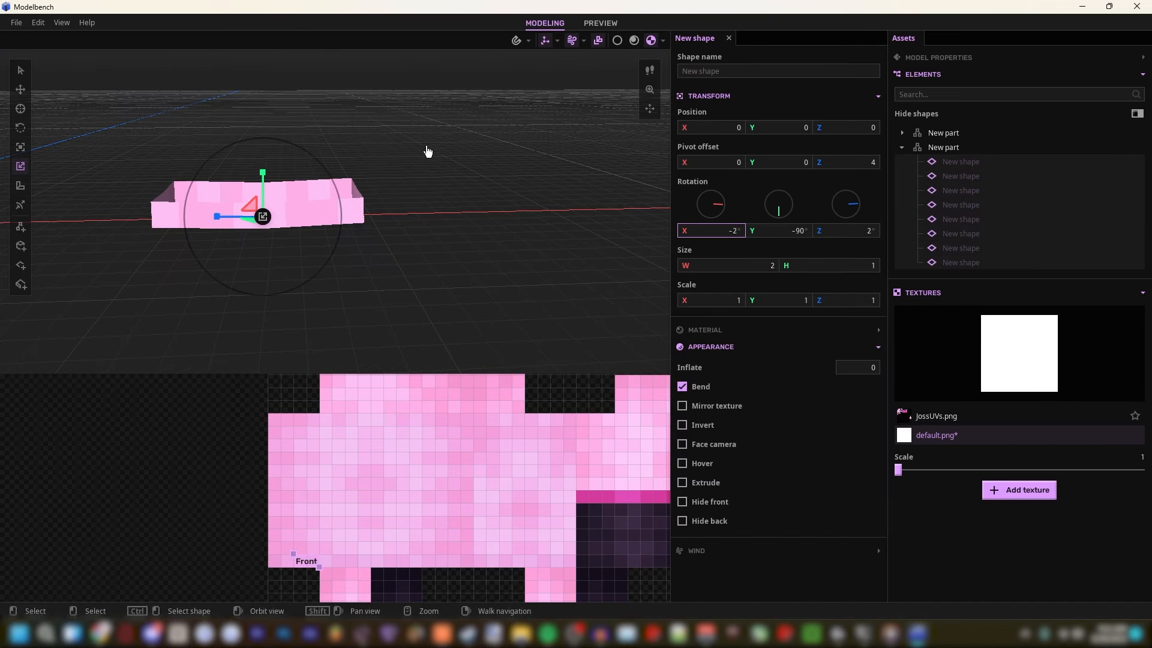
pyautogui.moveTo(426, 151); pyautogui.dragTo(384, 144, button='right')
pyautogui.press('w')
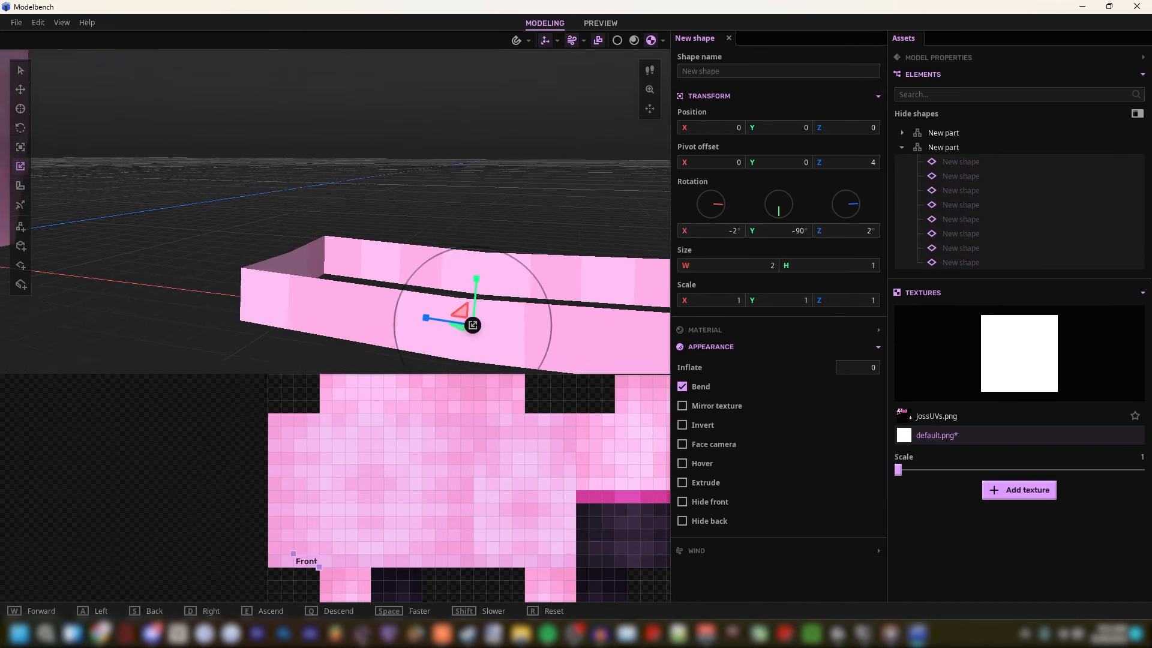
pyautogui.press('s')
# Step: Set the copied part to bend its upper half with a joint offset of 0.5
pyautogui.click(963, 148)
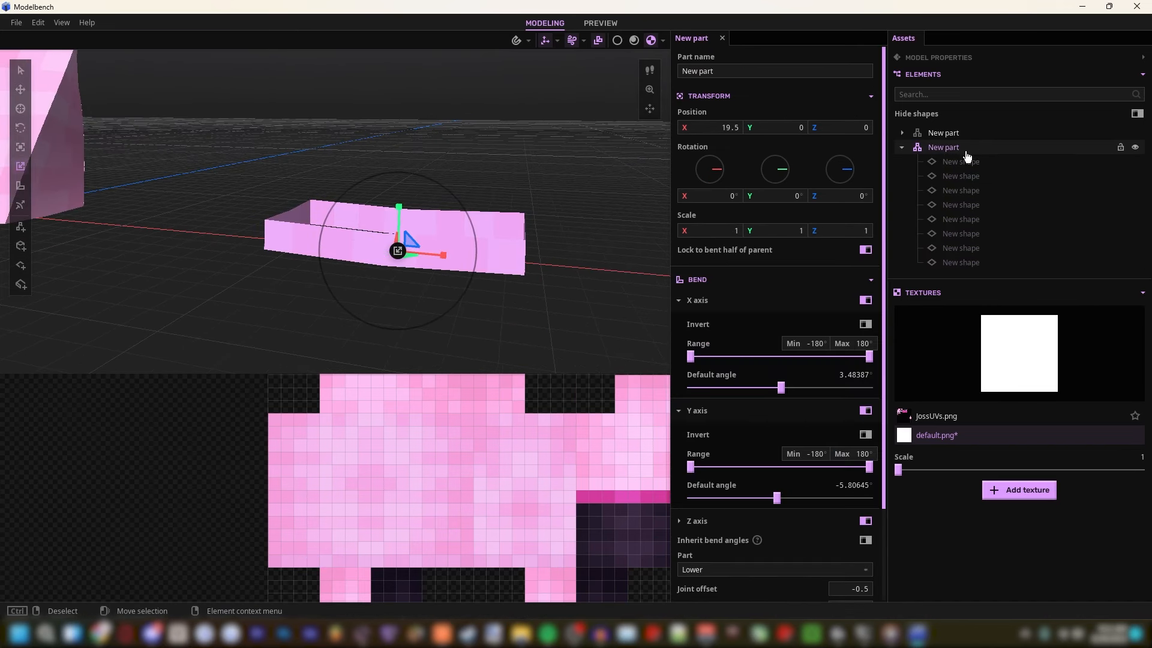
pyautogui.scroll(-1, 739, 409)
pyautogui.click(812, 464)
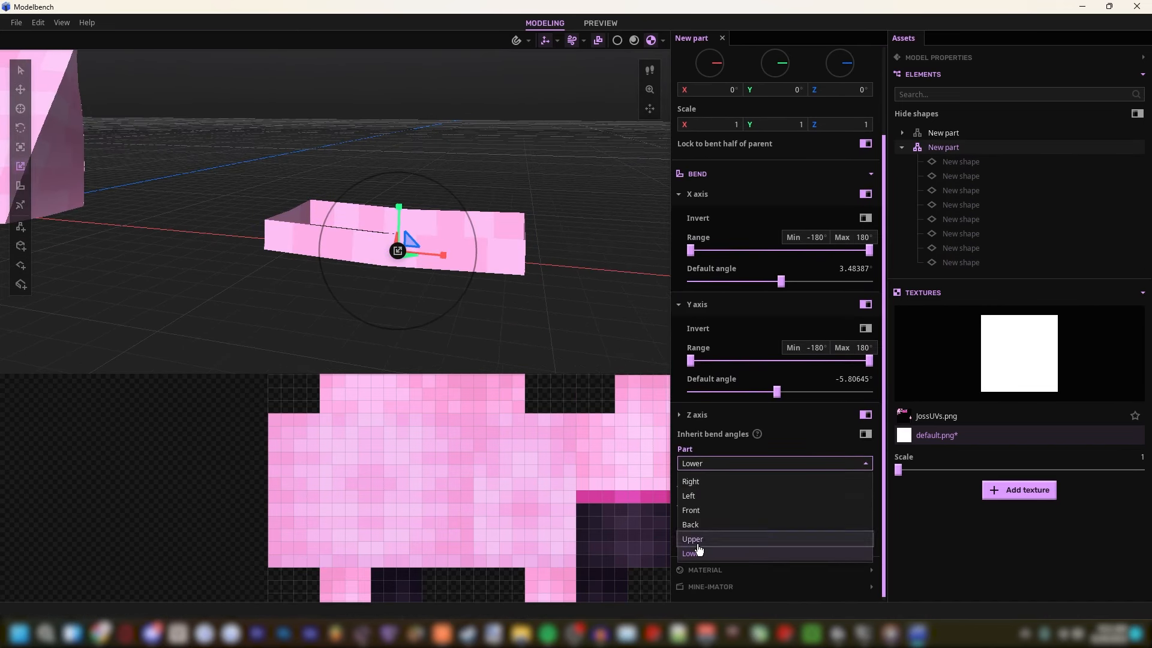
pyautogui.click(764, 546)
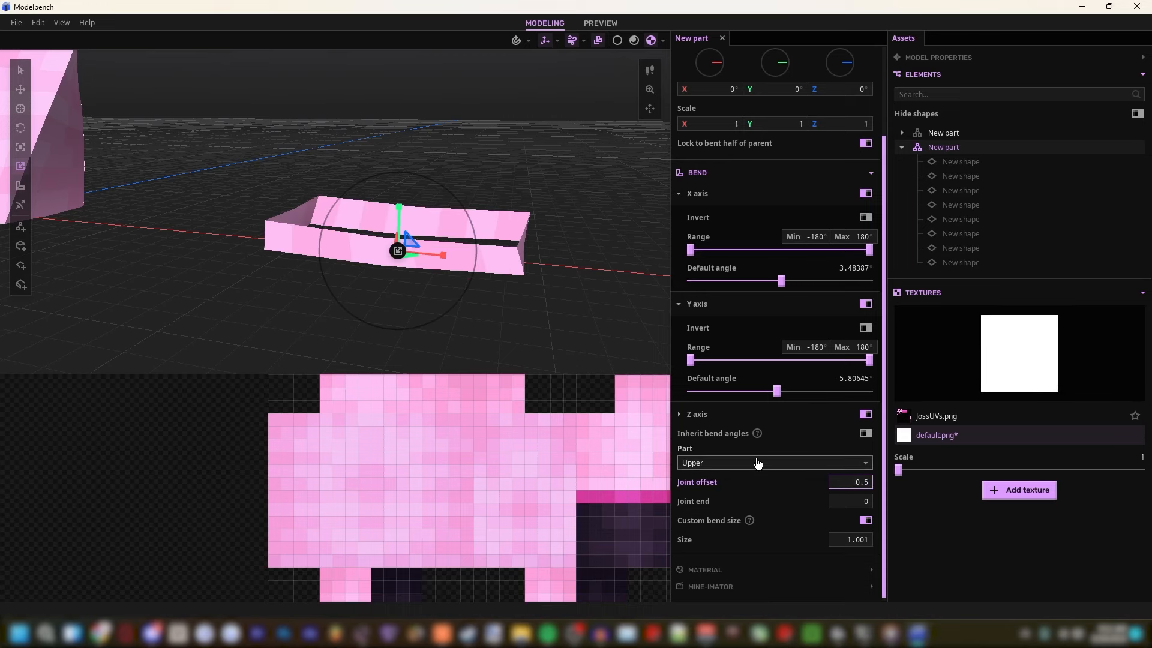
pyautogui.moveTo(580, 279); pyautogui.dragTo(618, 282, button='right')
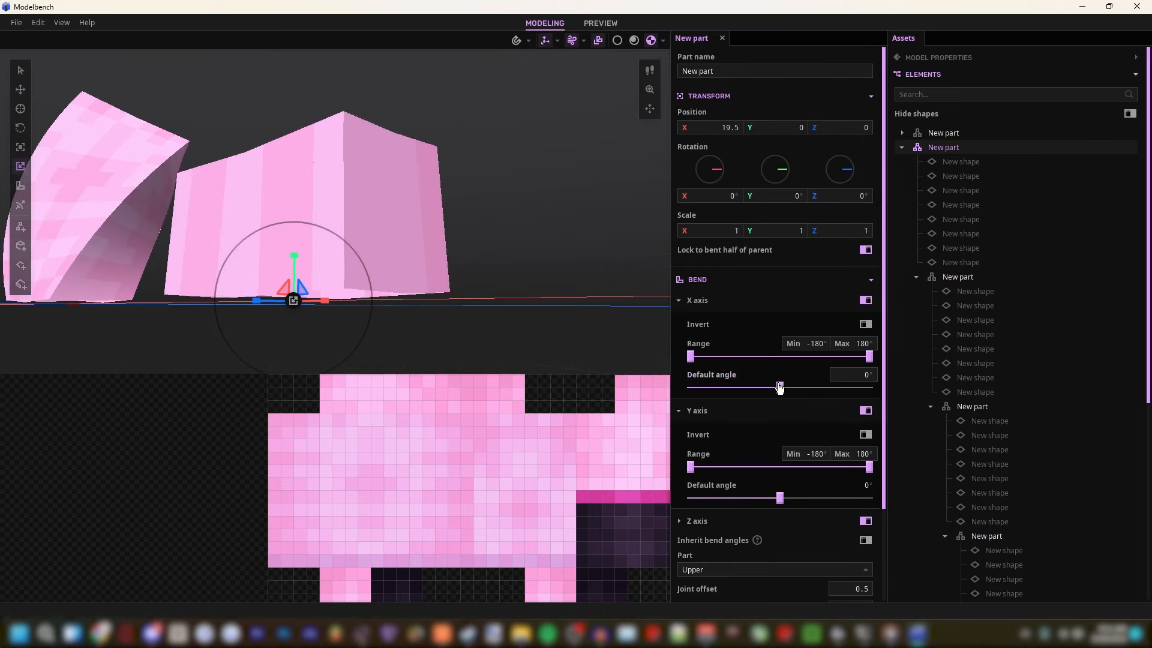
# Step: Bend the second stack's root part with default angles of about -4.6° on X, 3.5° on Y and 12.8° on Z
pyautogui.moveTo(779, 387)
pyautogui.mouseDown()
pyautogui.moveTo(792, 387)
pyautogui.moveTo(757, 375)
pyautogui.moveTo(777, 387)
pyautogui.mouseUp()
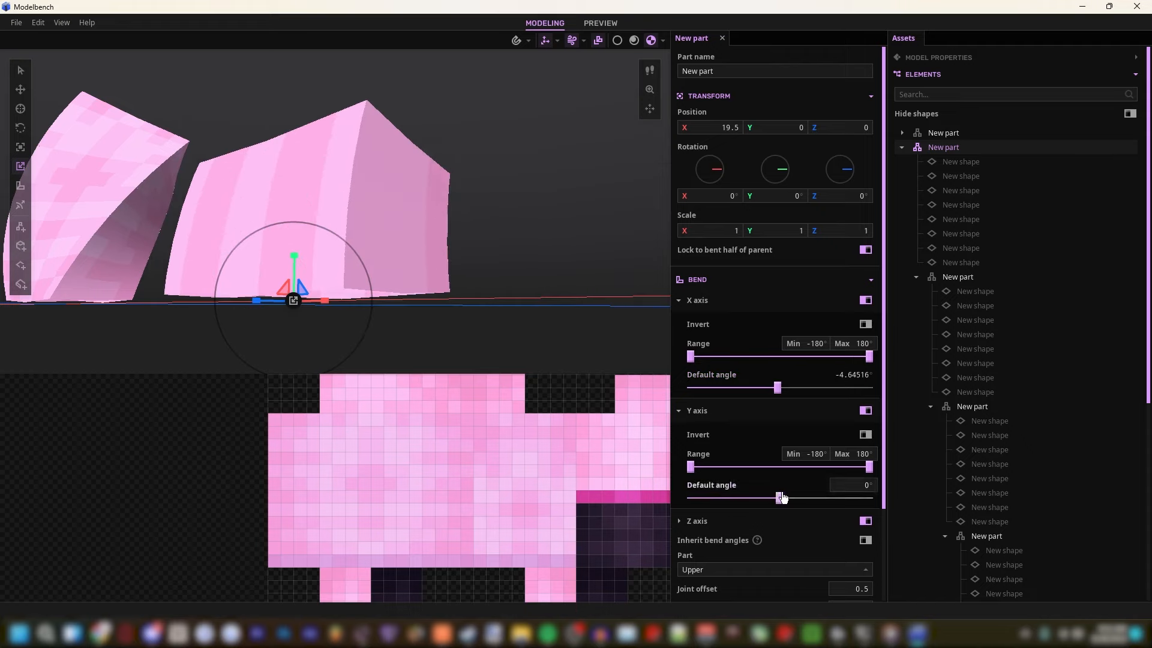
pyautogui.moveTo(780, 498)
pyautogui.mouseDown()
pyautogui.moveTo(792, 498)
pyautogui.moveTo(767, 494)
pyautogui.moveTo(783, 492)
pyautogui.mouseUp()
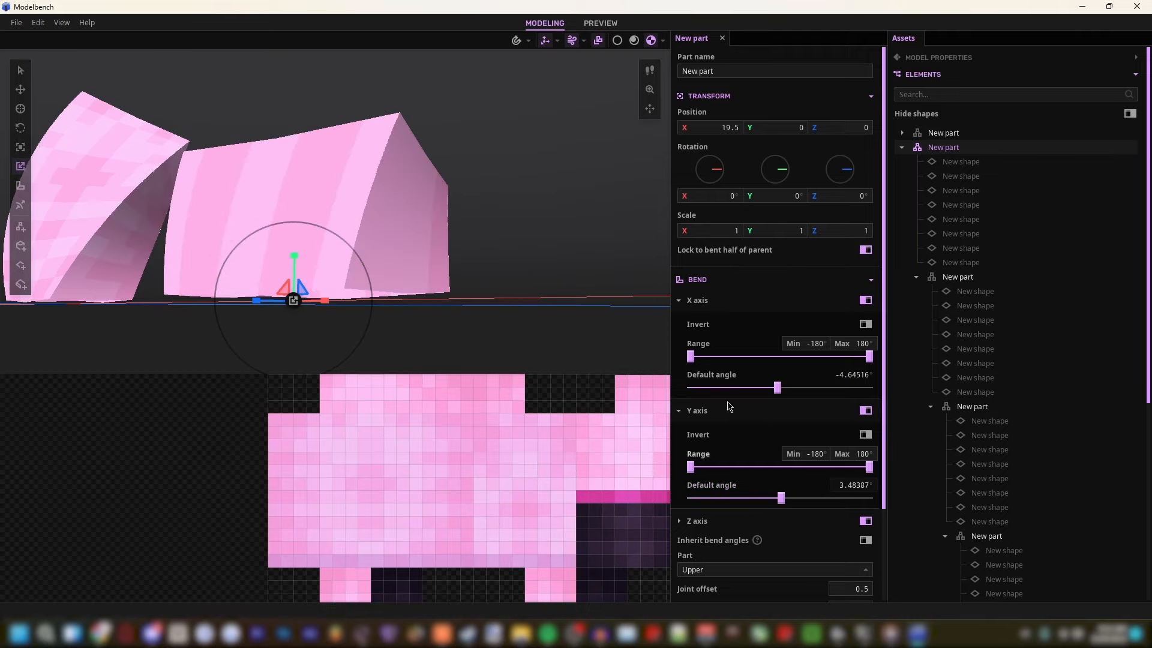
pyautogui.press('w')
pyautogui.moveTo(612, 346)
pyautogui.mouseDown(button='right')
pyautogui.moveTo(612, 360)
pyautogui.moveTo(612, 346)
pyautogui.mouseUp(button='right')
pyautogui.press('s')
pyautogui.moveTo(469, 273); pyautogui.dragTo(433, 272, button='middle')
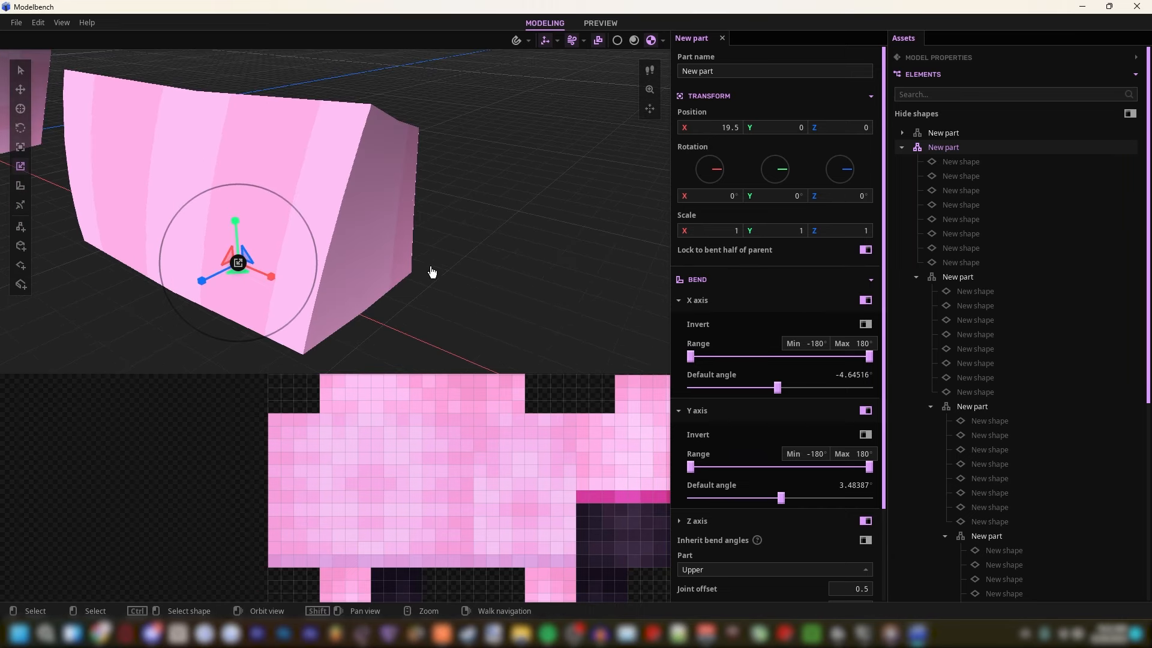
pyautogui.click(694, 522)
pyautogui.scroll(-3, 719, 528)
pyautogui.moveTo(780, 539)
pyautogui.mouseDown()
pyautogui.moveTo(794, 538)
pyautogui.moveTo(709, 539)
pyautogui.moveTo(800, 539)
pyautogui.moveTo(786, 539)
pyautogui.mouseUp()
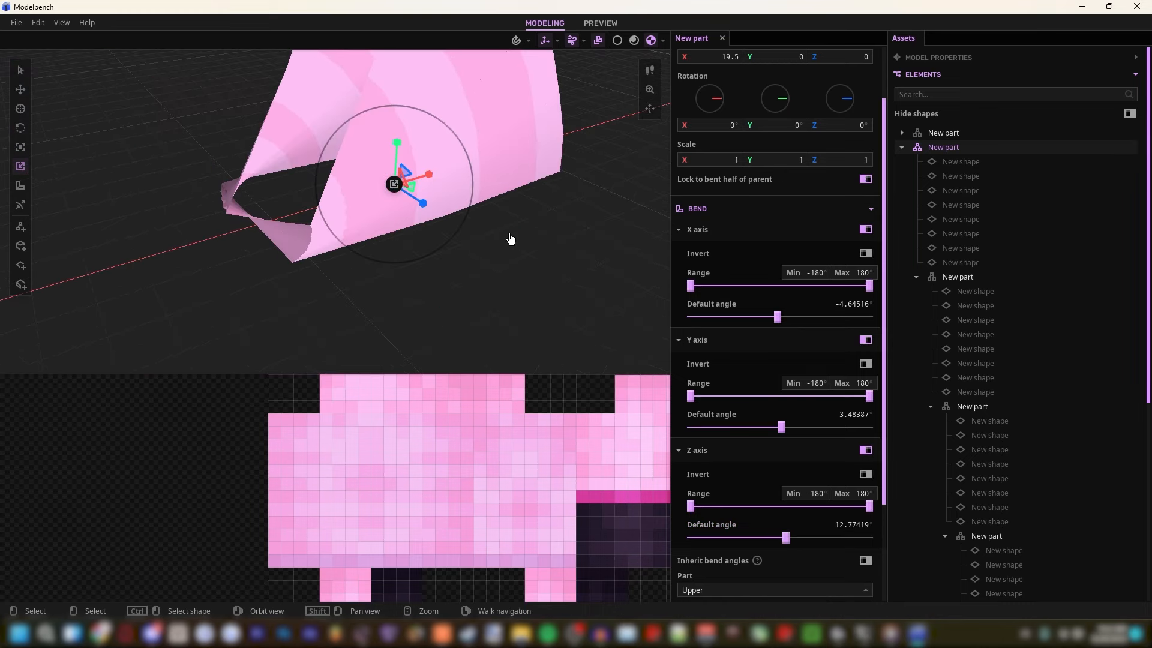
# Step: Duplicate the second stack's fourth-level part and nest the copy inside the original
pyautogui.scroll(-5, 1020, 364)
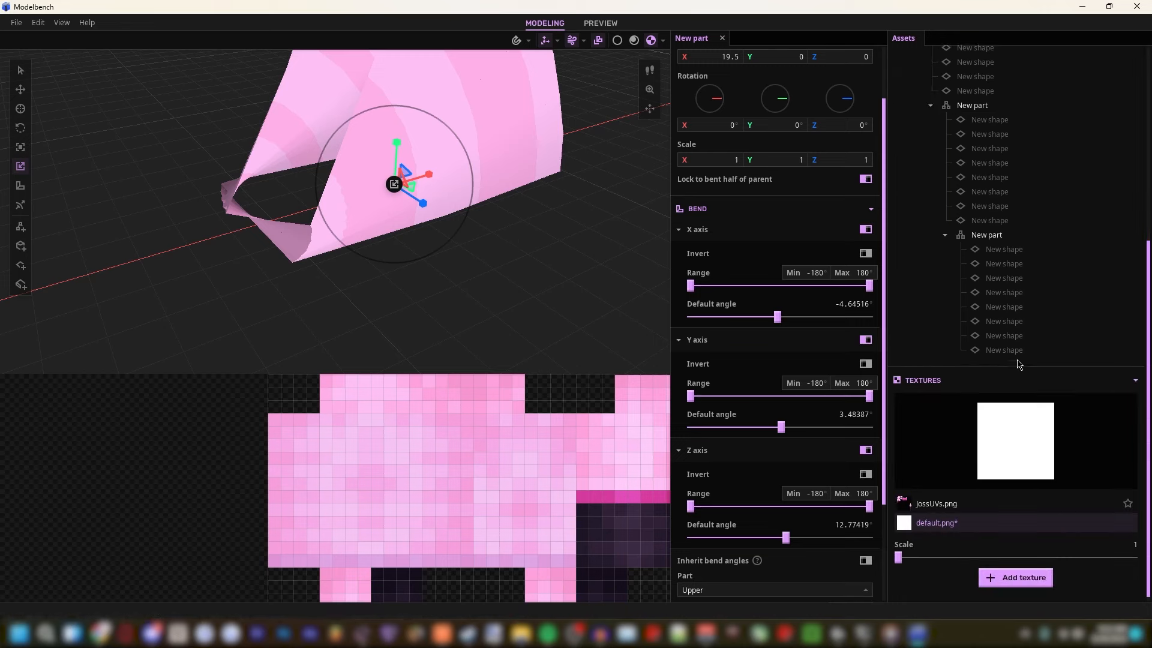
pyautogui.click(1009, 237)
pyautogui.hotkey('ctrl', 'd')
pyautogui.moveTo(989, 365); pyautogui.dragTo(996, 328)
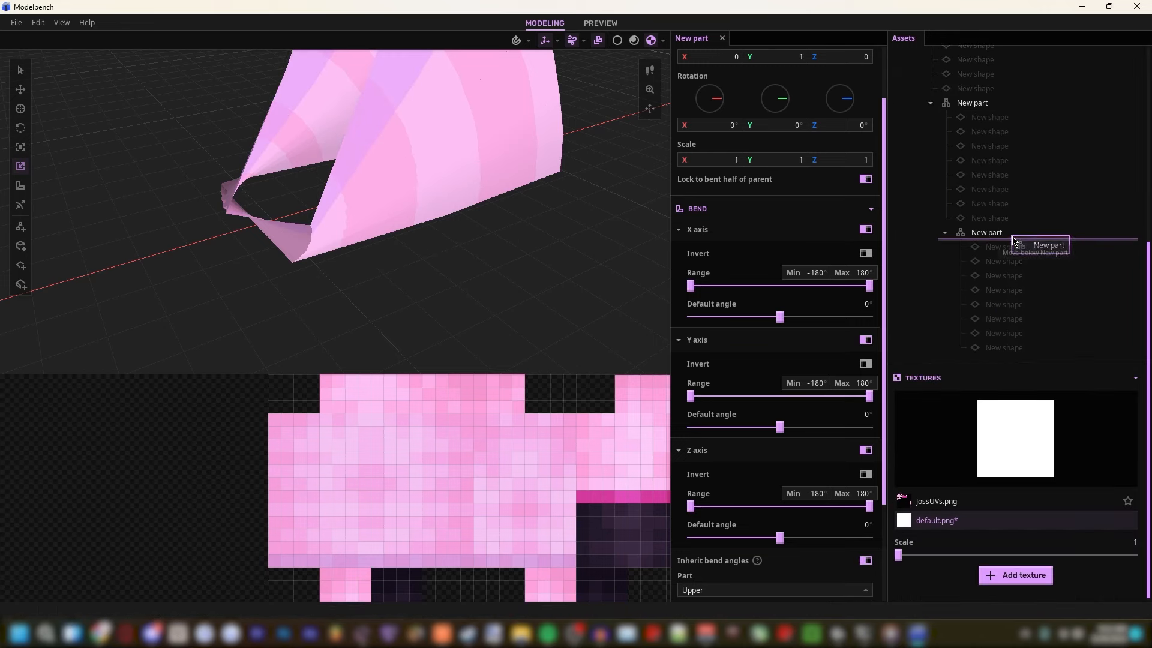
pyautogui.moveTo(1013, 240); pyautogui.dragTo(1013, 239)
pyautogui.moveTo(985, 363); pyautogui.dragTo(1005, 235)
pyautogui.press('w')
pyautogui.moveTo(456, 222)
pyautogui.mouseDown(button='right')
pyautogui.moveTo(516, 186)
pyautogui.moveTo(477, 218)
pyautogui.mouseUp(button='right')
pyautogui.moveTo(440, 165); pyautogui.dragTo(456, 162, button='right')
pyautogui.press('w')
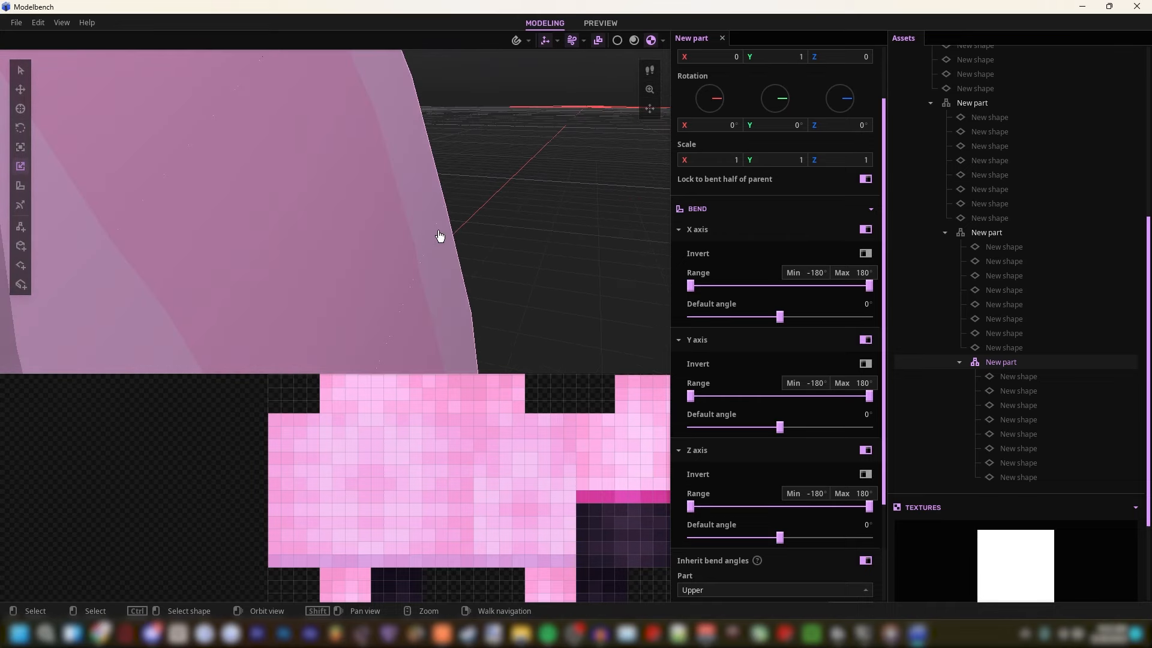
pyautogui.scroll(-6, 436, 210)
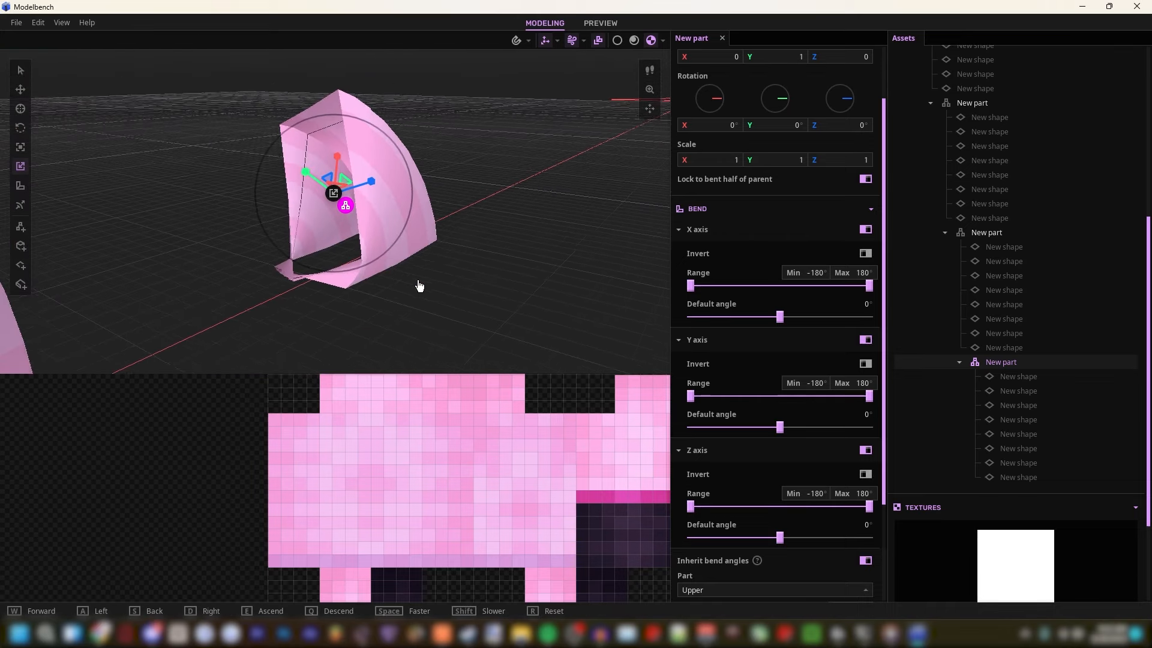
pyautogui.moveTo(419, 285); pyautogui.dragTo(558, 288)
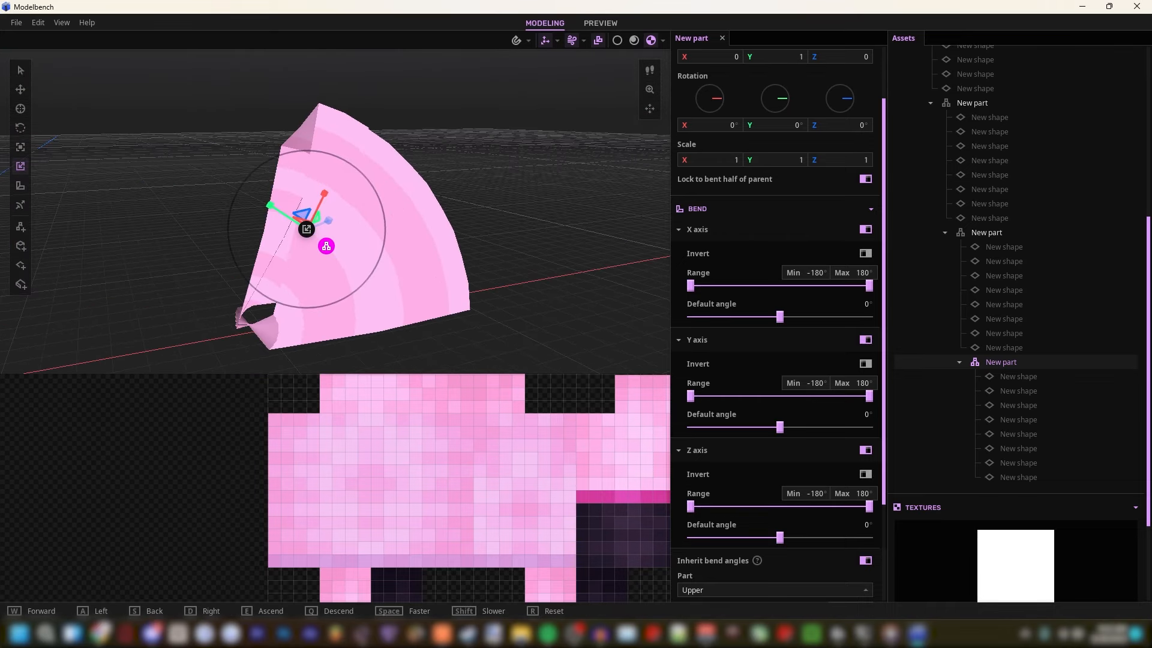
# Step: Delete all existing parts, add a new part and name it Body
pyautogui.click(1023, 377)
pyautogui.press('Delete')
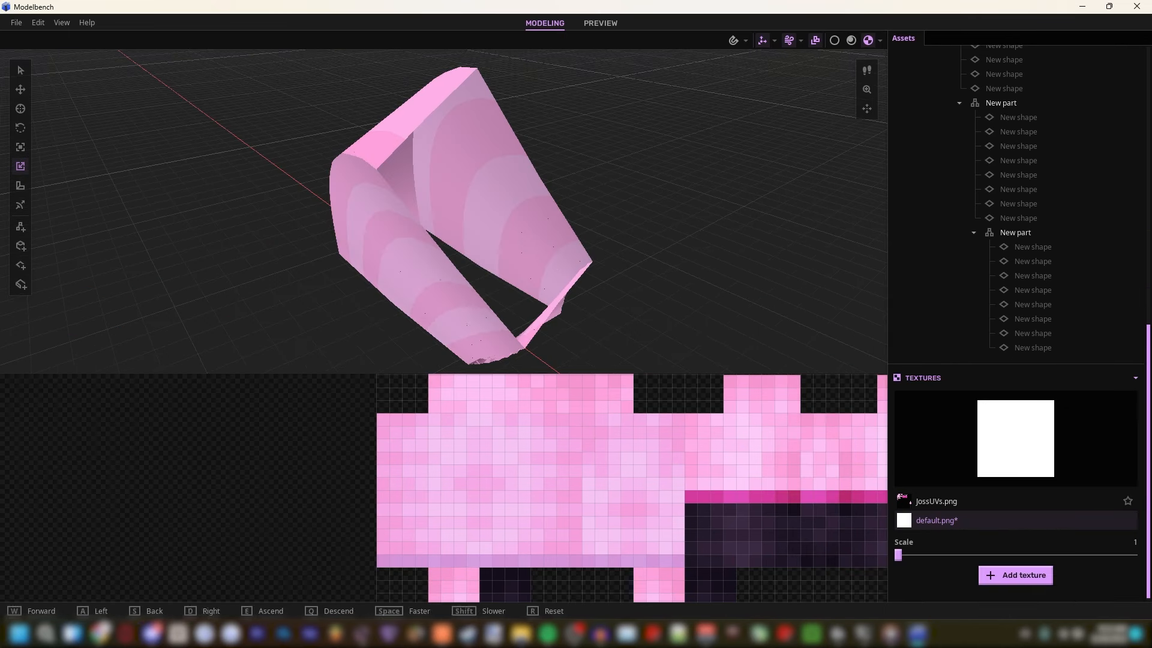
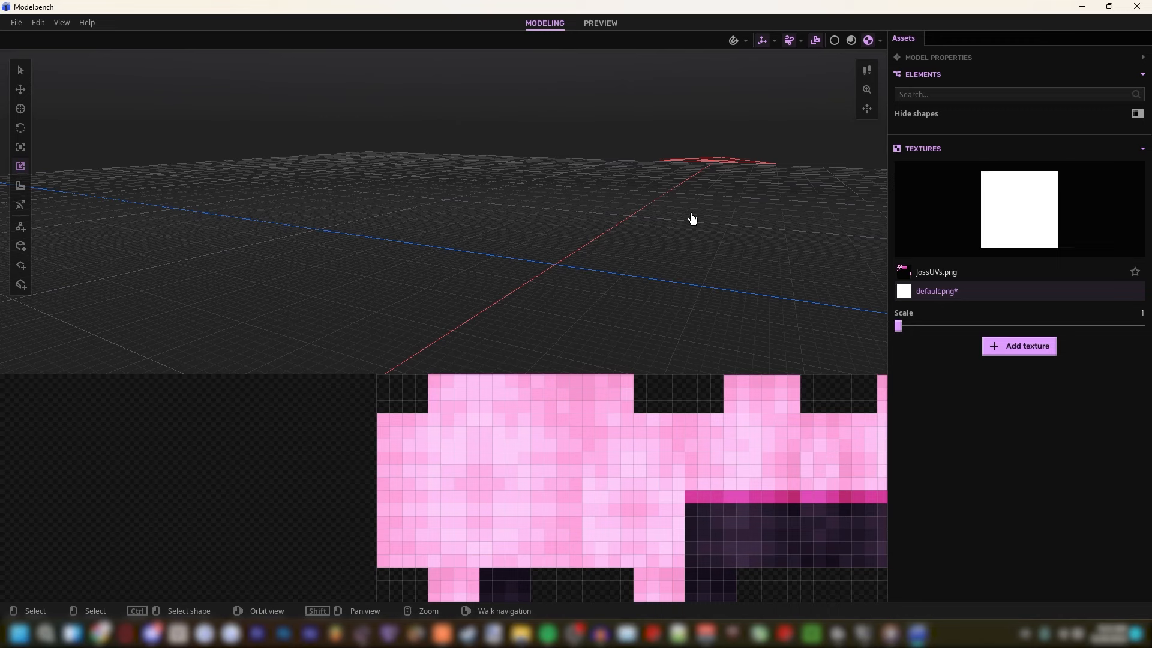
pyautogui.click(20, 226)
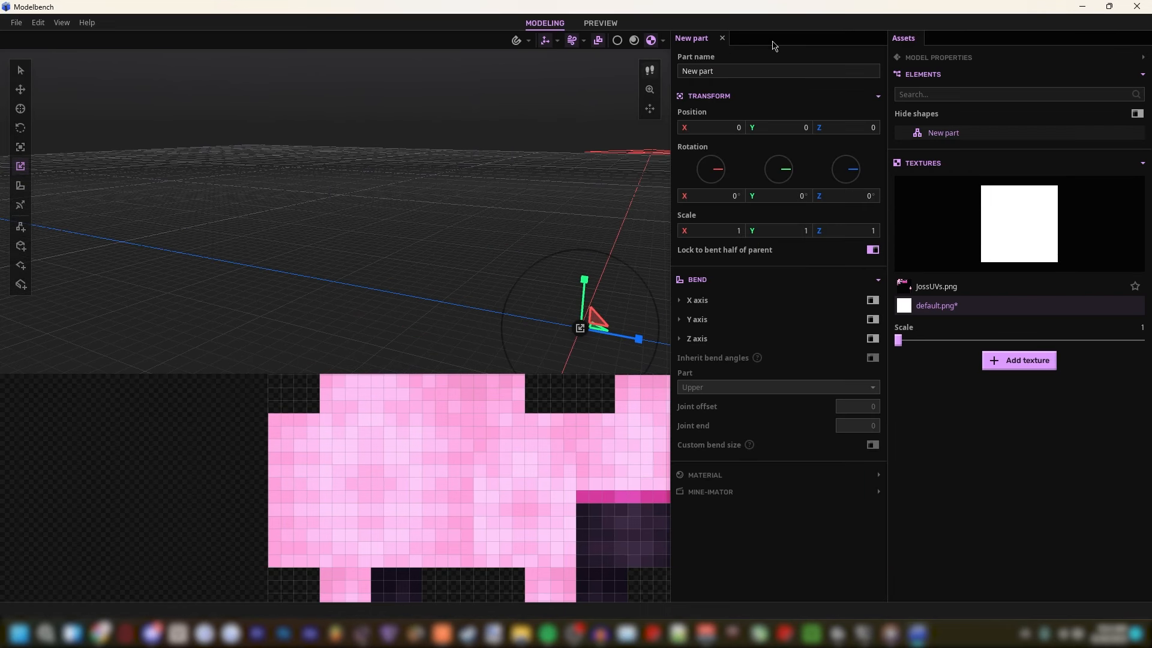
pyautogui.click(757, 73)
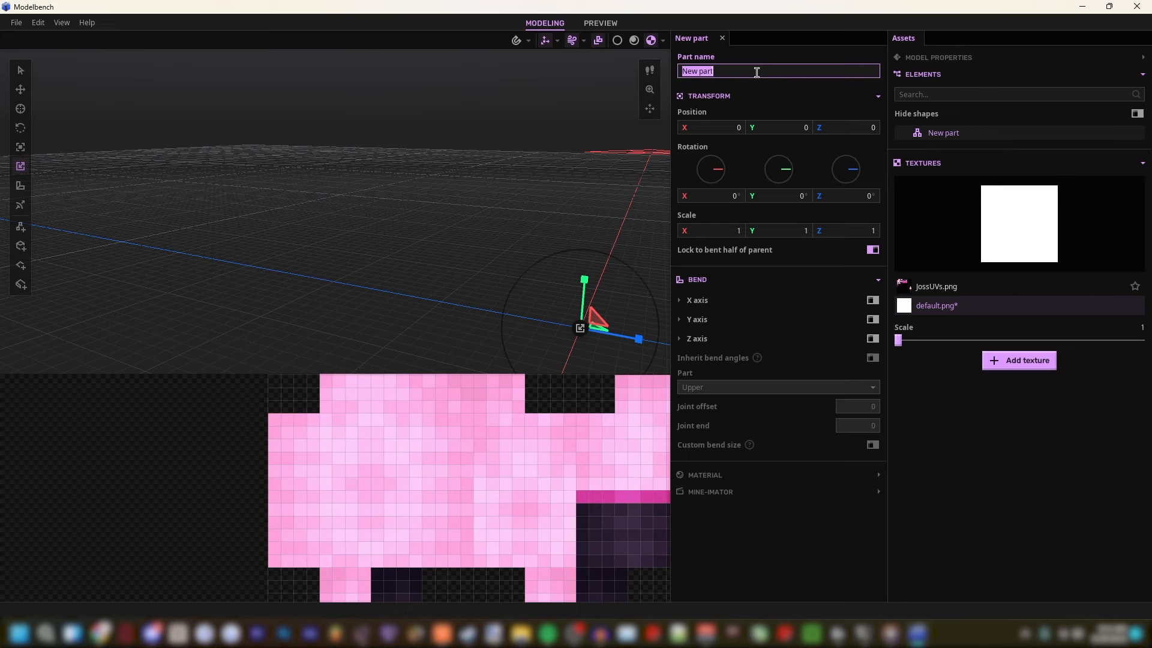
pyautogui.press('BackSpace')
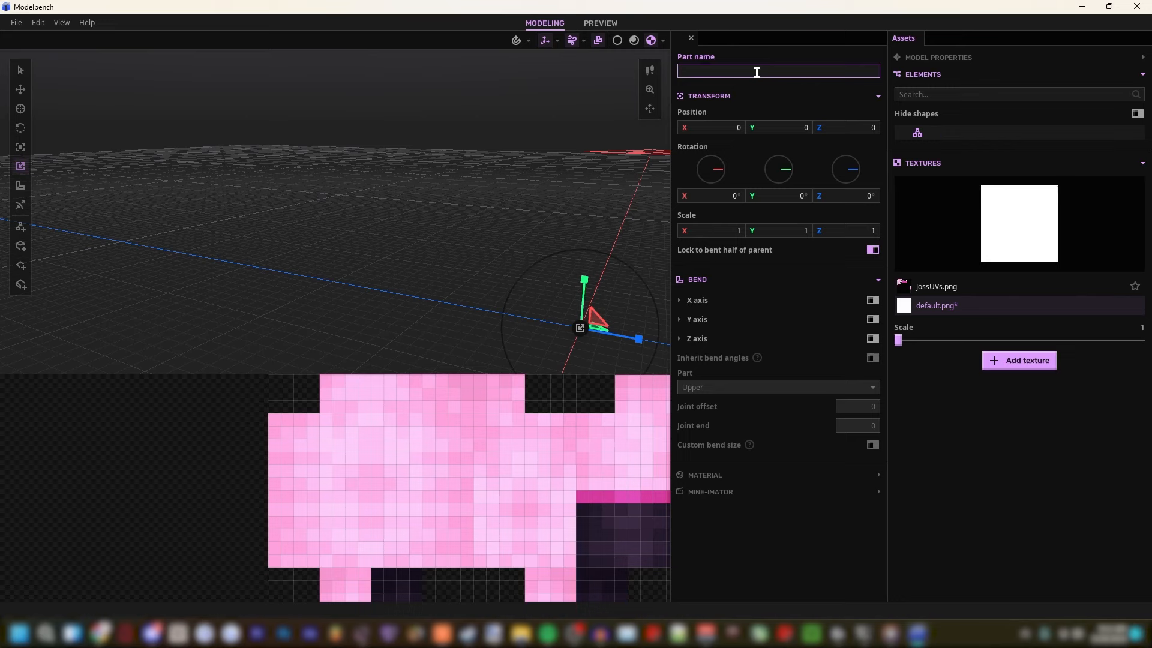
pyautogui.moveTo(516, 126); pyautogui.dragTo(486, 160, button='right')
pyautogui.press('a')
pyautogui.press('d')
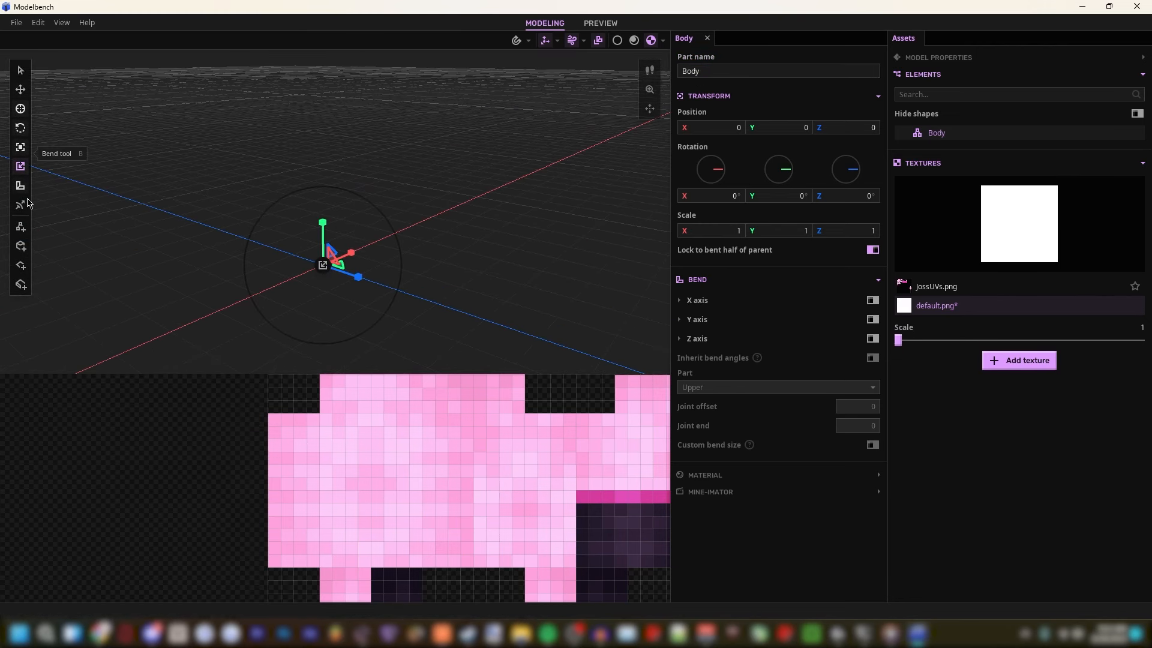
# Step: Add an 8×12×4 box to Body, UV-mapped to the pink body texture with Y pivot offset 0, and hide it
pyautogui.click(20, 246)
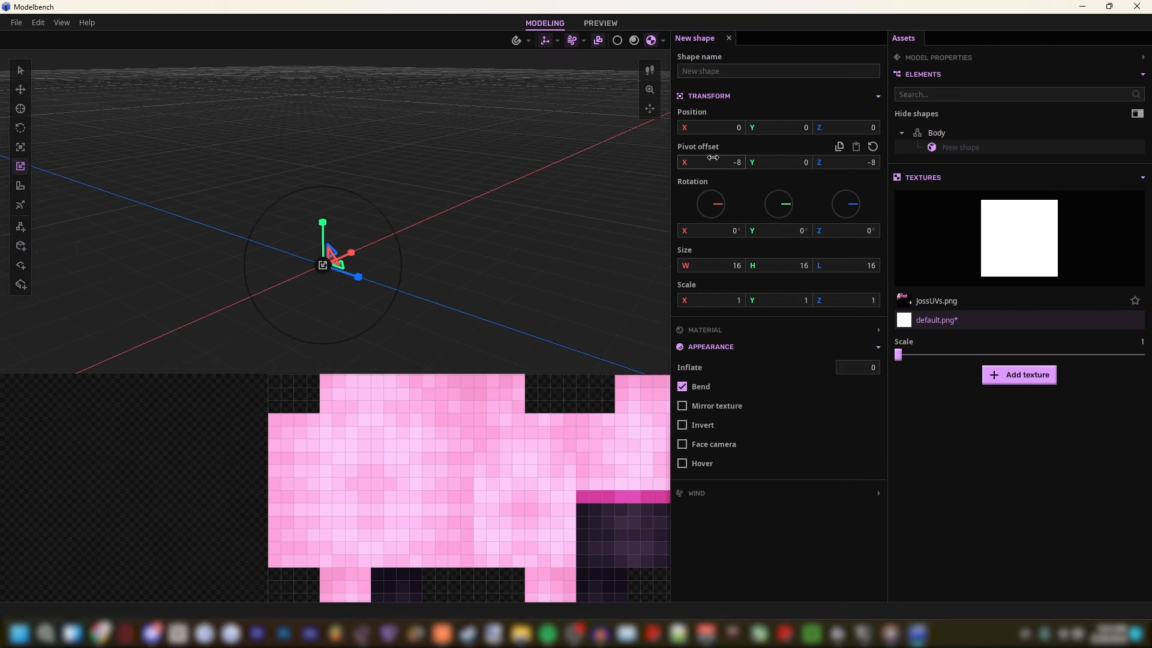
pyautogui.keyDown('ctrl'); pyautogui.moveTo(315, 414); pyautogui.dragTo(421, 566); pyautogui.keyUp('ctrl')
pyautogui.click(794, 167)
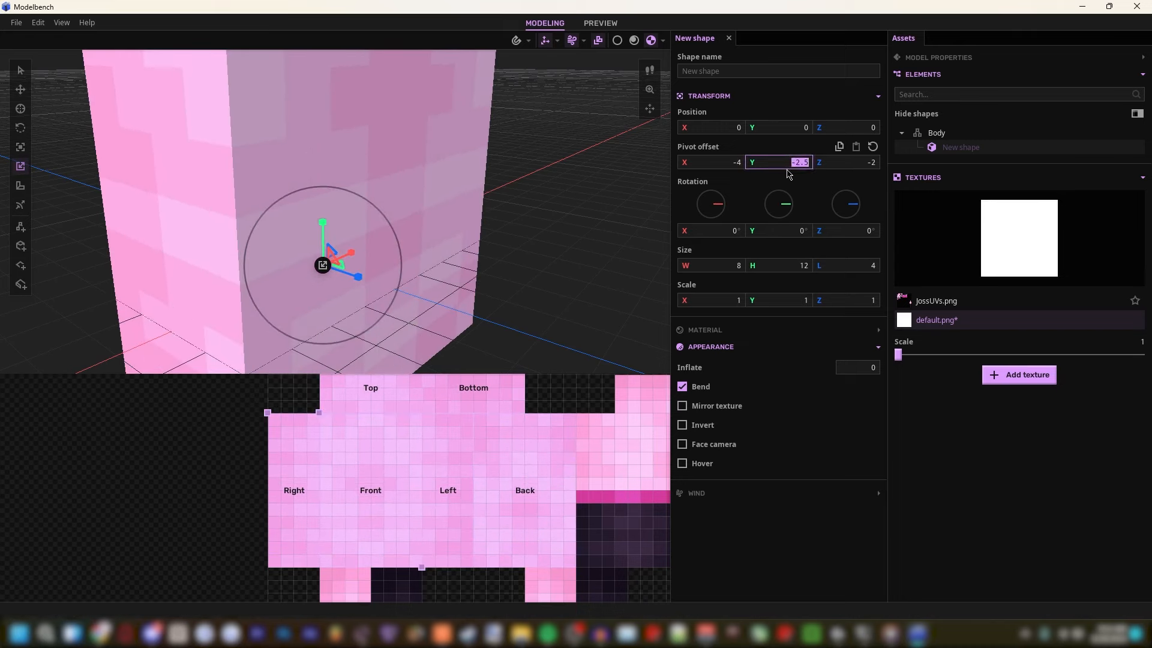
pyautogui.write('0')
pyautogui.moveTo(455, 184); pyautogui.dragTo(453, 184, button='right')
pyautogui.press('s')
pyautogui.press('d')
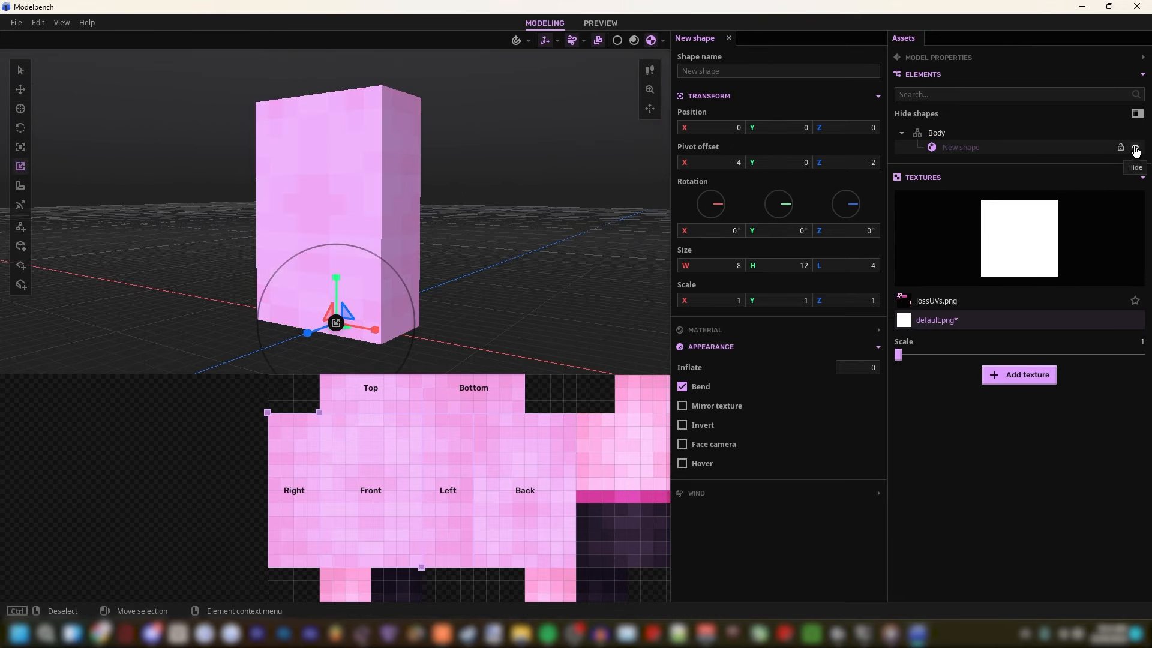
pyautogui.click(1136, 152)
# Step: Add a child part under Body and name it Bottom Half
pyautogui.click(936, 132)
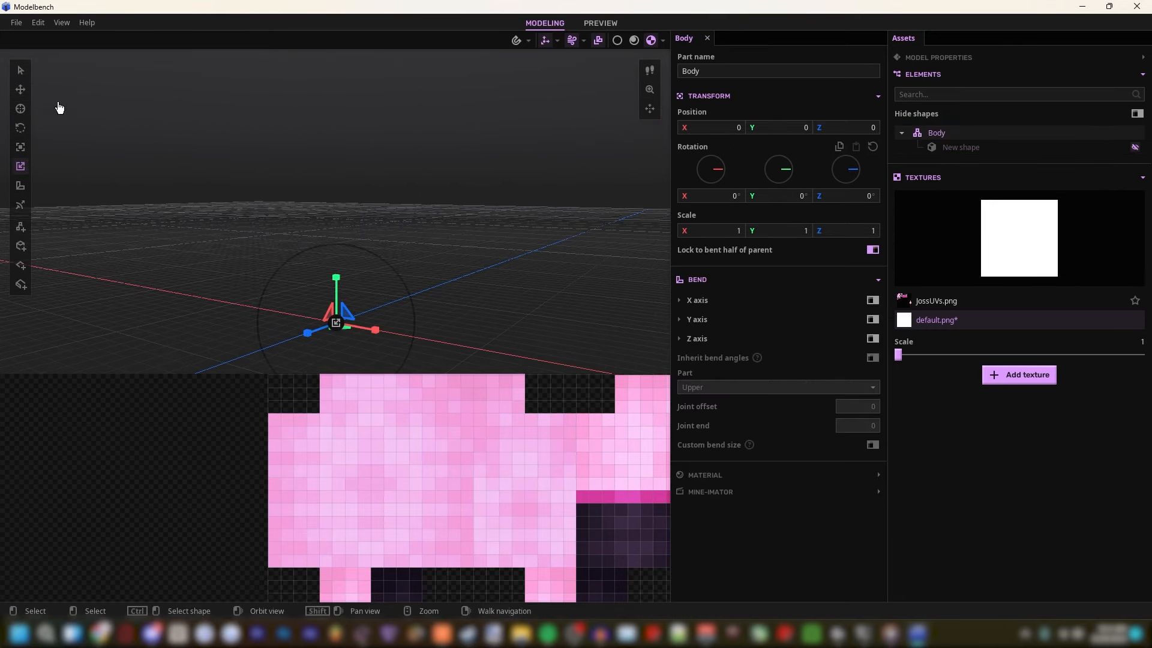
pyautogui.click(20, 228)
pyautogui.click(721, 69)
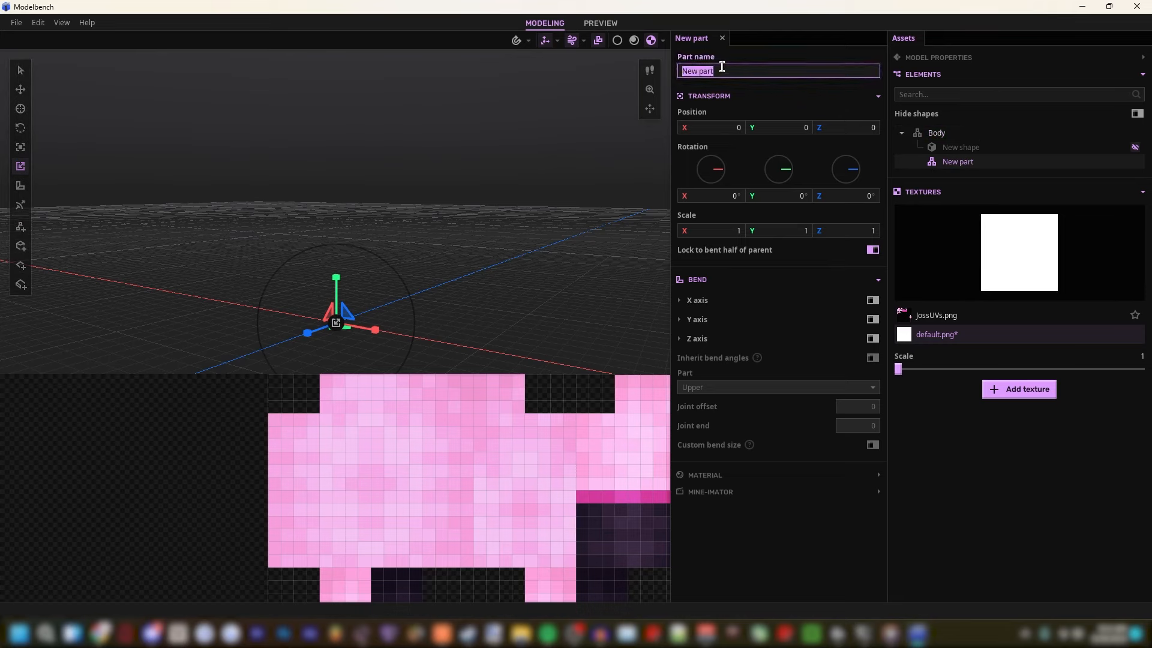
pyautogui.write('Bottom Half')
# Step: Add a child part inside Bottom Half and name it fsgrwtg
pyautogui.click(20, 226)
pyautogui.click(730, 71)
pyautogui.write('fsgrwtg')
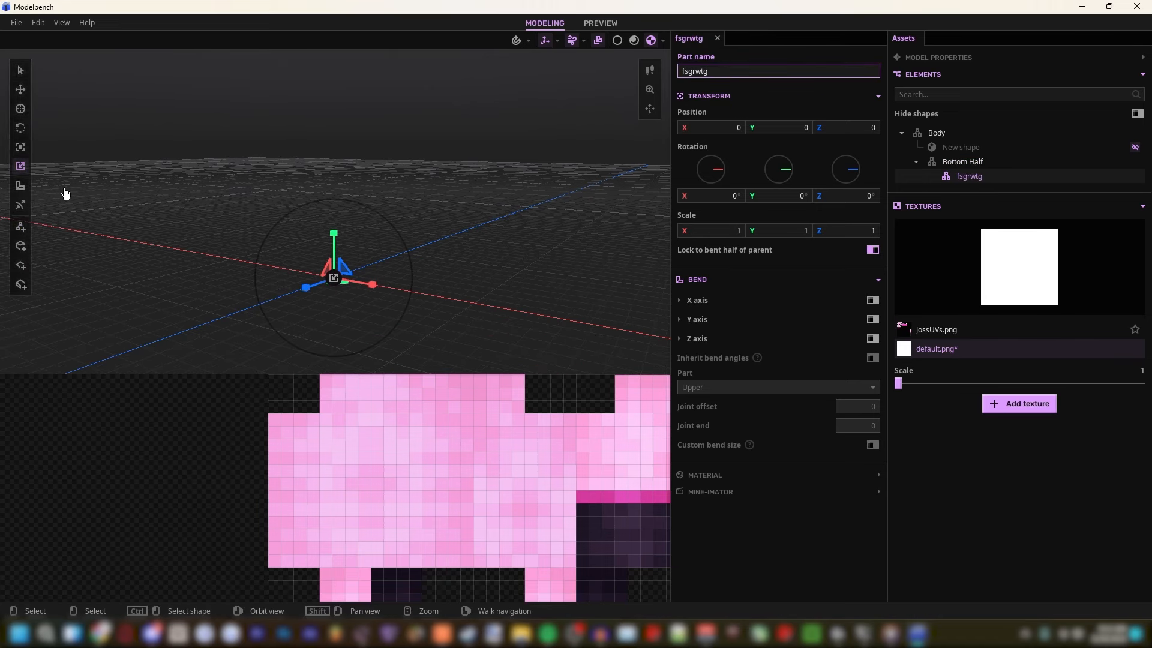
# Step: Add a part inside fsgrwtg and set its Z position to 2
pyautogui.moveTo(358, 170); pyautogui.dragTo(343, 182, button='right')
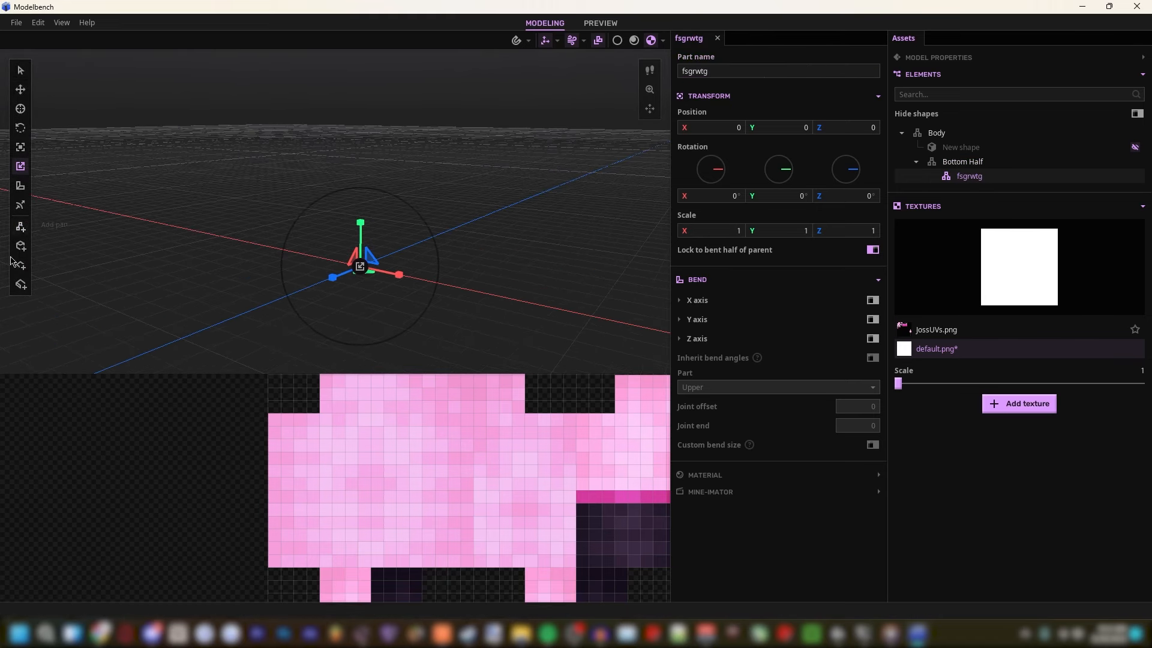
pyautogui.click(22, 233)
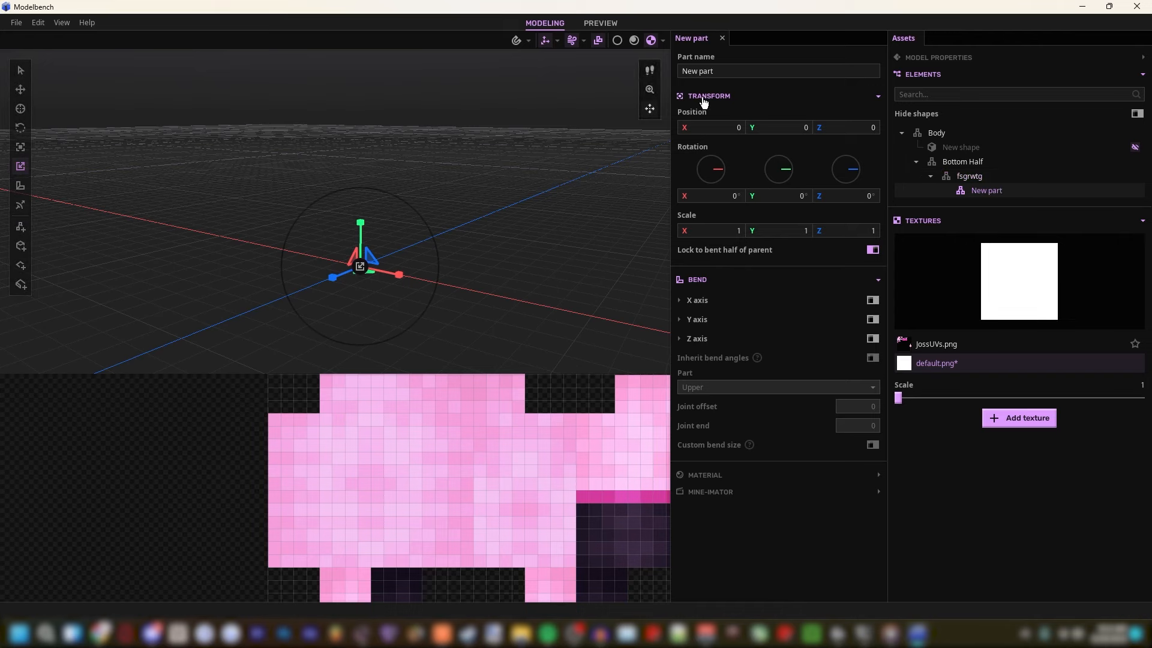
pyautogui.moveTo(830, 130); pyautogui.dragTo(839, 130)
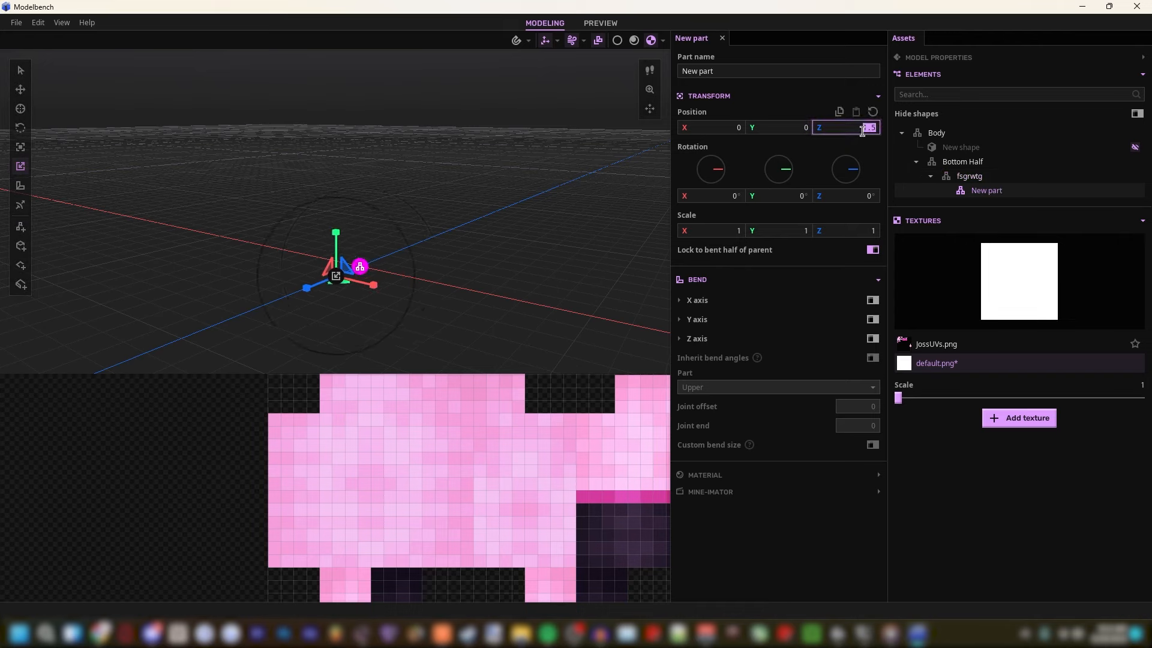
pyautogui.write('2')
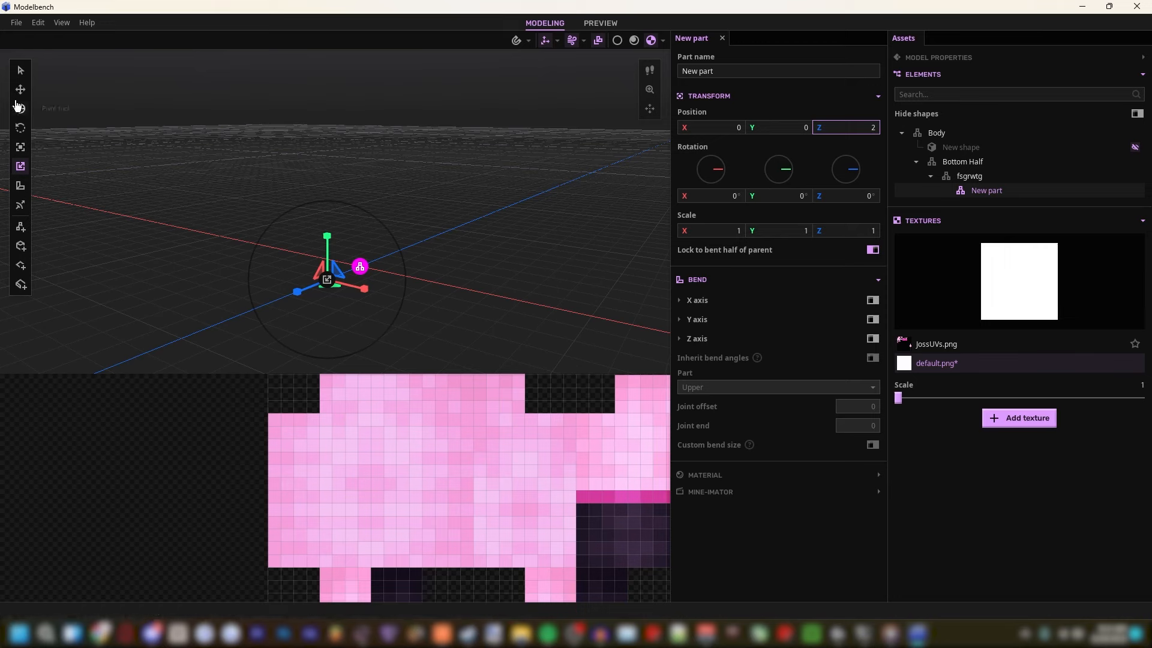
# Step: Add a child part inside the offset part and name it gertg
pyautogui.click(21, 226)
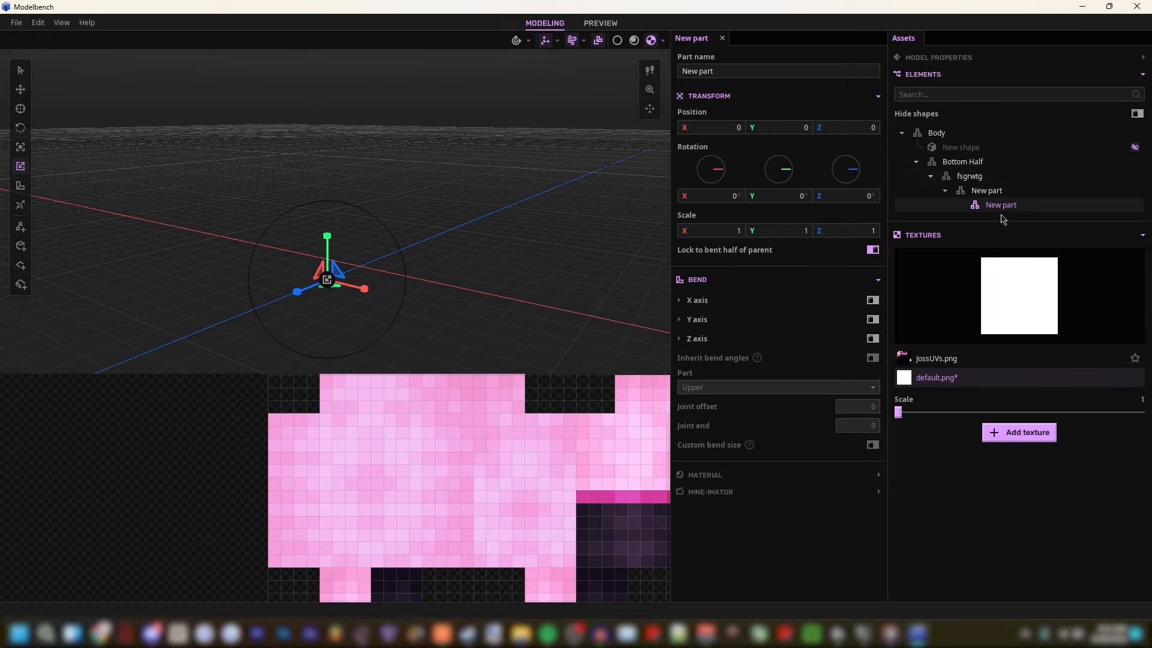
pyautogui.click(736, 72)
pyautogui.write('gertg')
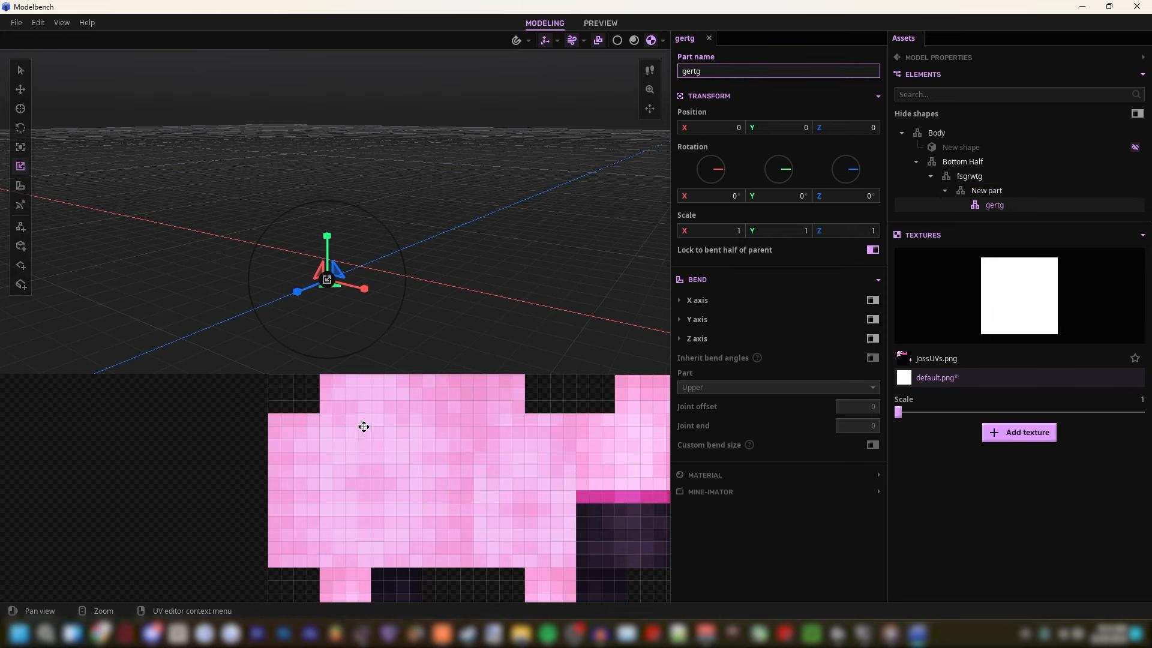
# Step: Add a 6×1 plane to gertg, UV-mapped to the bottom pixel row of the body texture's front
pyautogui.click(21, 264)
pyautogui.keyDown('ctrl'); pyautogui.moveTo(327, 582); pyautogui.dragTo(408, 587); pyautogui.keyUp('ctrl')
pyautogui.moveTo(555, 222); pyautogui.dragTo(582, 231)
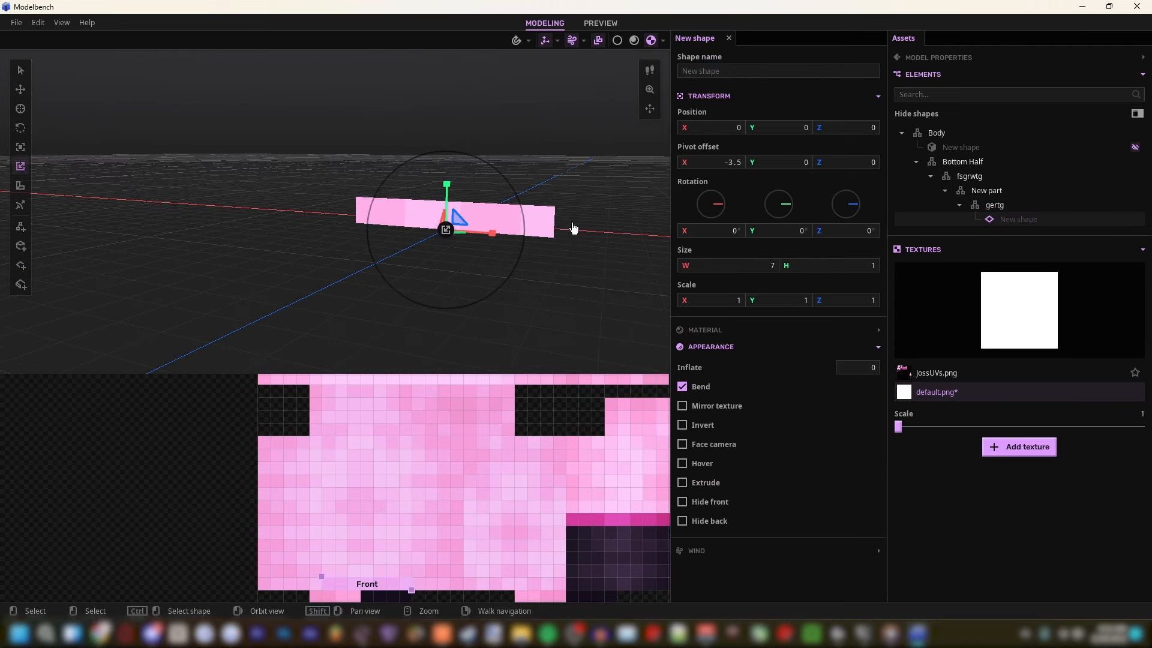
pyautogui.scroll(3, 582, 231)
pyautogui.moveTo(349, 518); pyautogui.dragTo(346, 498)
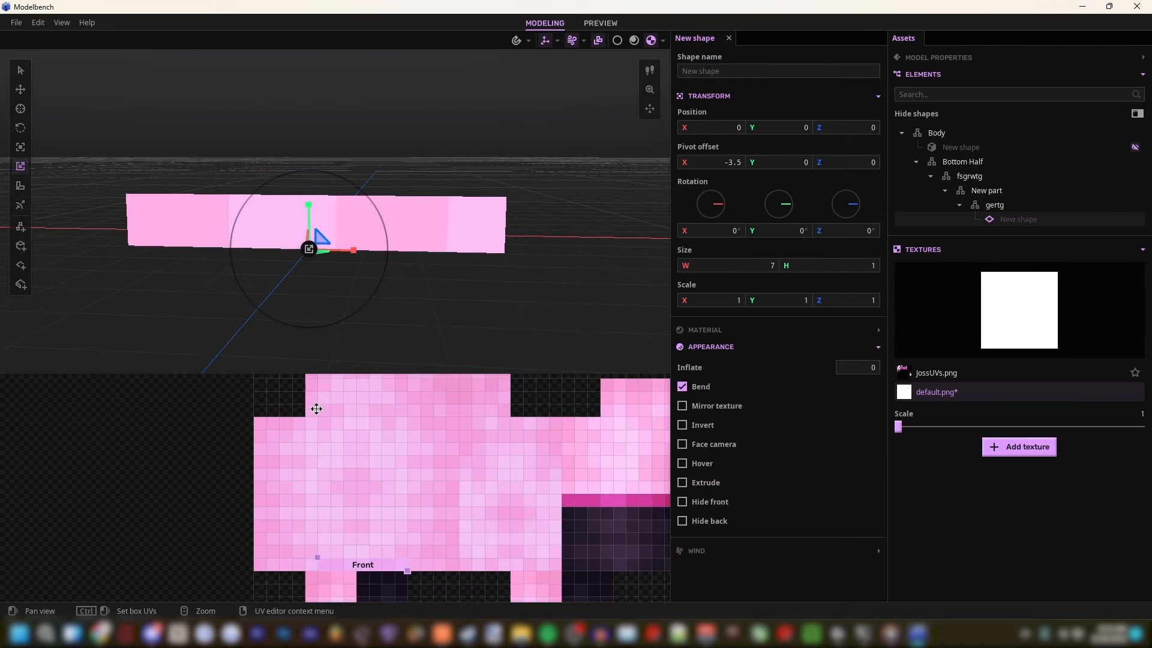
pyautogui.moveTo(408, 571); pyautogui.dragTo(393, 570)
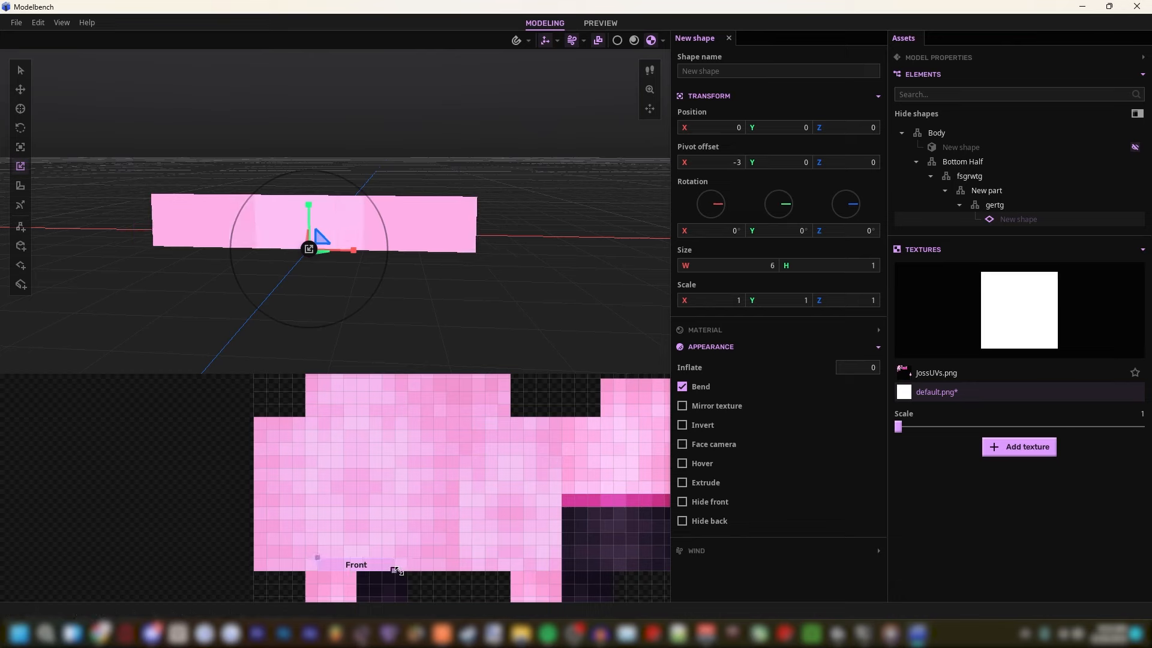
# Step: Set the plane's Y pivot offset to -1
pyautogui.moveTo(462, 280); pyautogui.dragTo(570, 280, button='right')
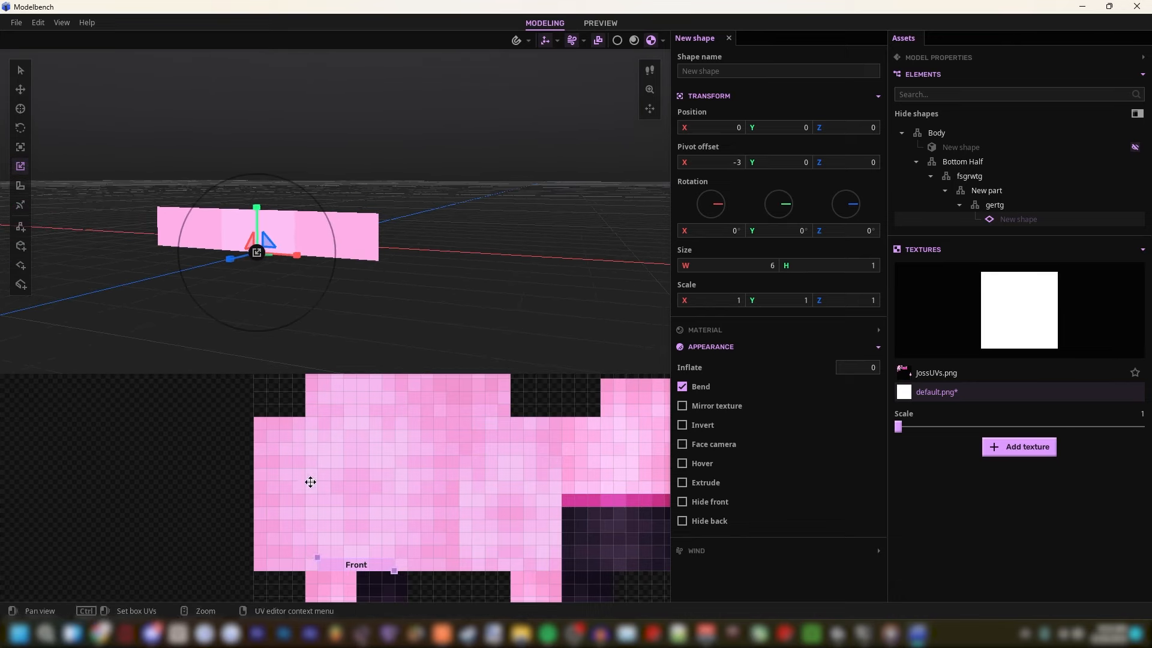
pyautogui.moveTo(433, 318); pyautogui.dragTo(399, 309, button='right')
pyautogui.press('w')
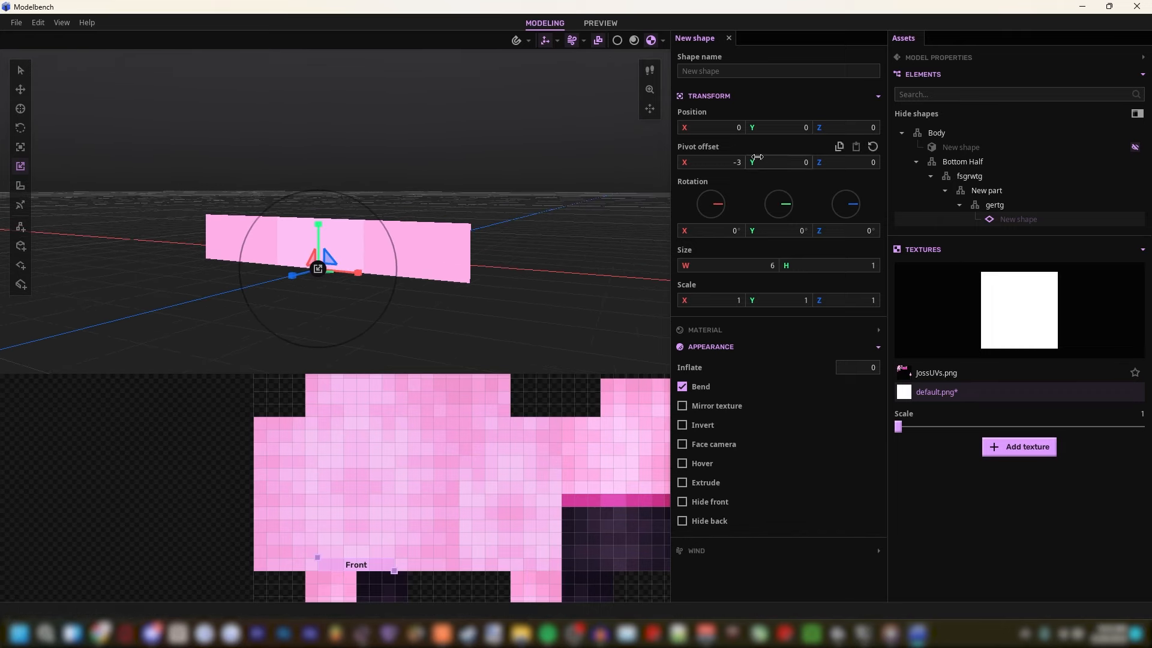
pyautogui.moveTo(786, 161); pyautogui.dragTo(779, 162)
pyautogui.click(779, 162)
pyautogui.write('1-')
pyautogui.press('BackSpace')
pyautogui.press('BackSpace')
pyautogui.write('-1')
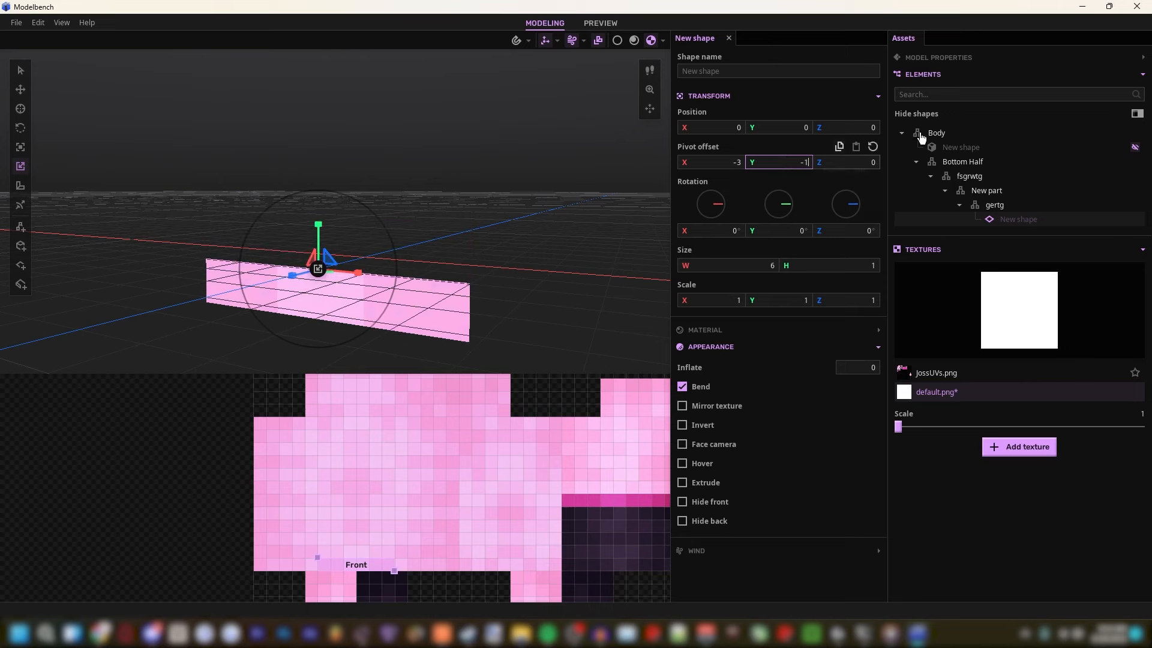
# Step: Rotate the gertg part 180° on the Z axis
pyautogui.click(937, 206)
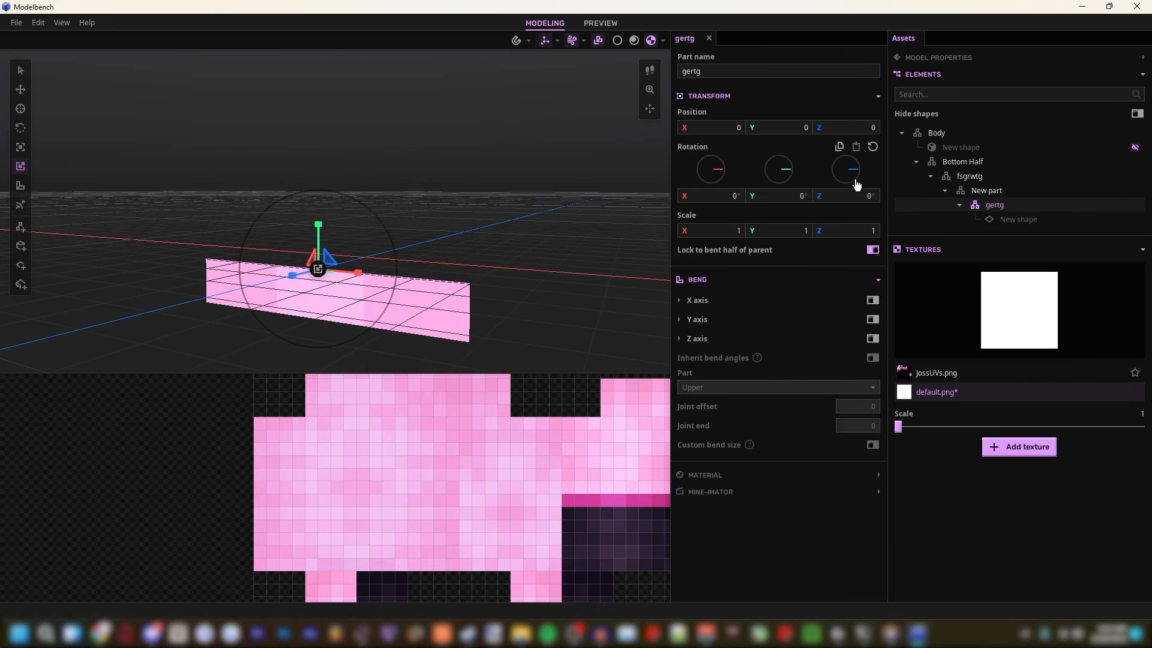
pyautogui.write('180')
pyautogui.press('Return')
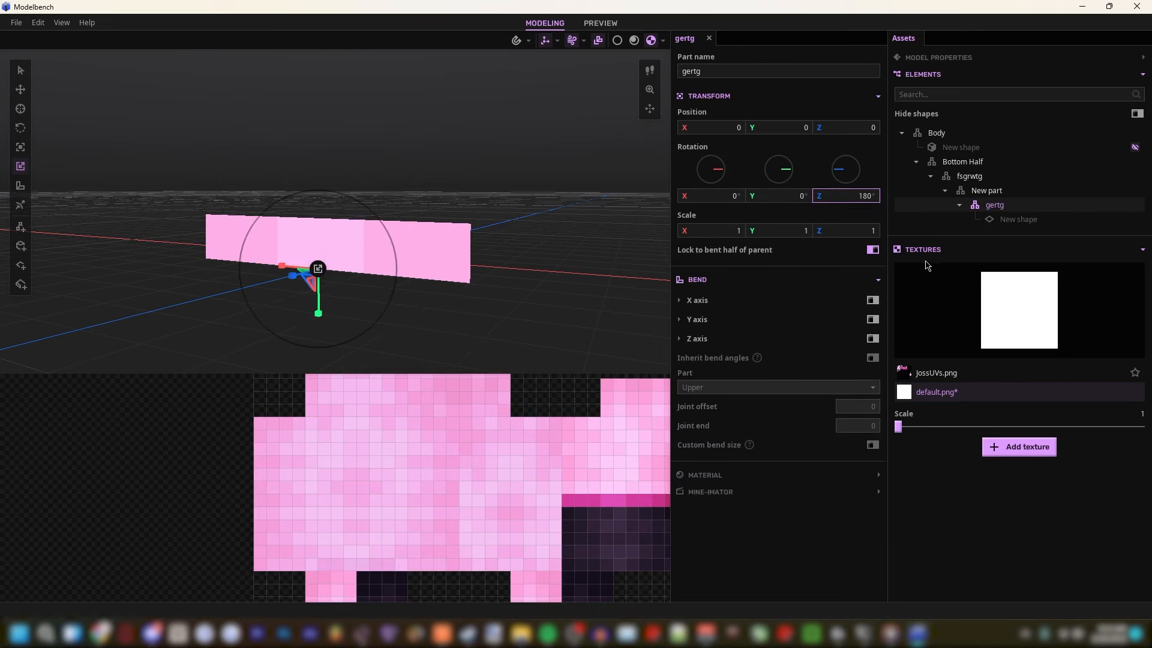
# Step: Enable X-axis bending of gertg's lower half with joint offset -0.5, custom bend size 1.001 and default angle 0
pyautogui.click(697, 300)
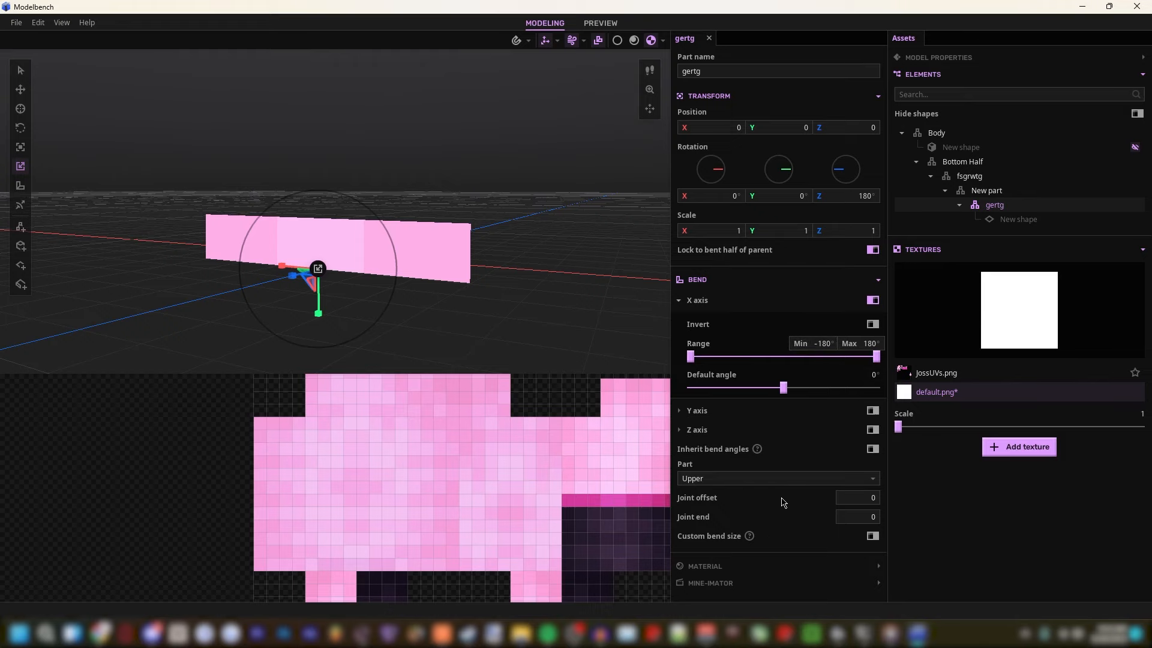
pyautogui.click(873, 536)
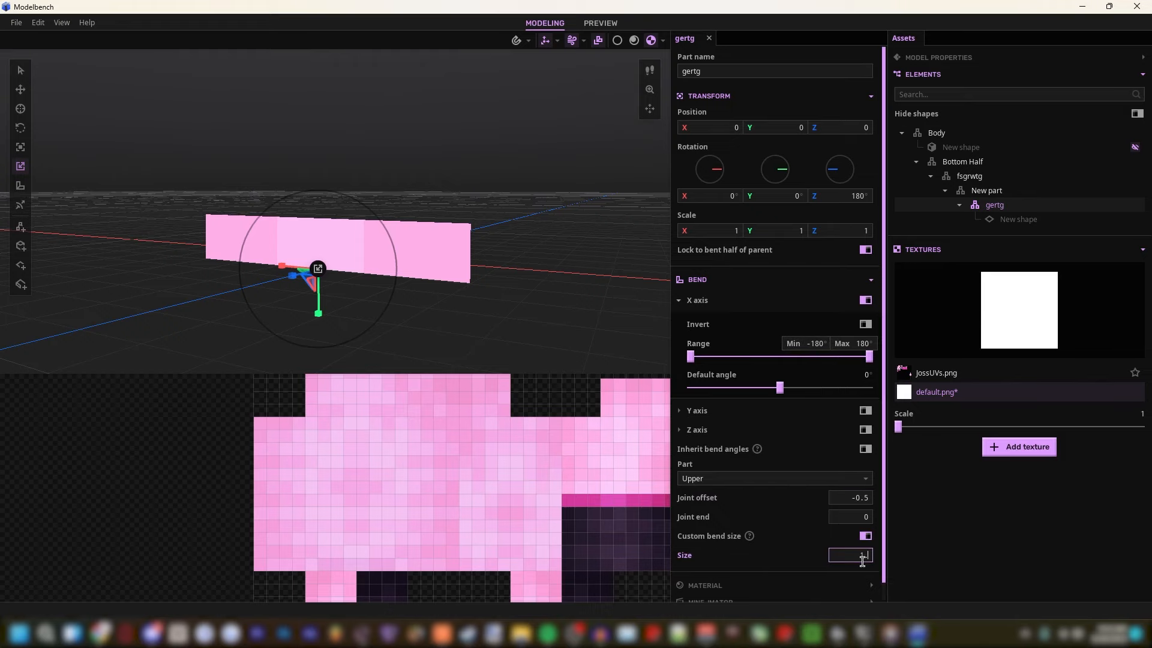
pyautogui.click(728, 479)
pyautogui.click(720, 568)
pyautogui.moveTo(779, 387); pyautogui.dragTo(804, 386)
pyautogui.click(851, 376)
pyautogui.write('0')
# Step: Duplicate the gertg part
pyautogui.hotkey('ctrl', 'd')
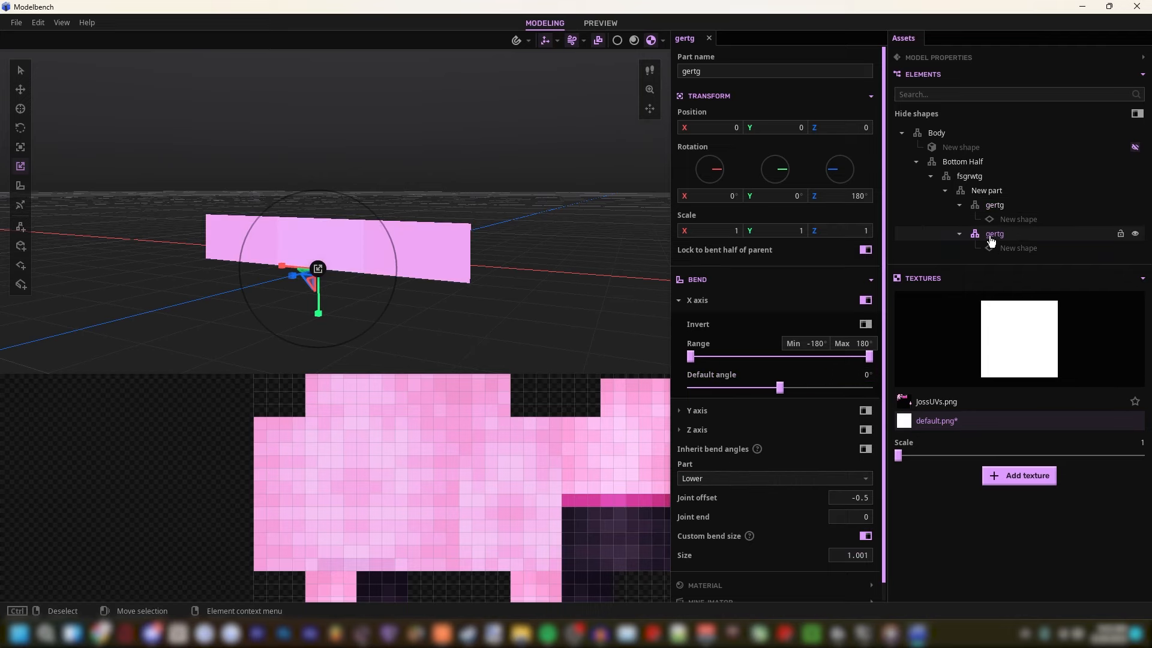
# Step: Nest the second gertg part inside the first with Z rotation 0° and Y position -1, and shift its shape's UV up one pixel row
pyautogui.moveTo(991, 238); pyautogui.dragTo(1013, 210)
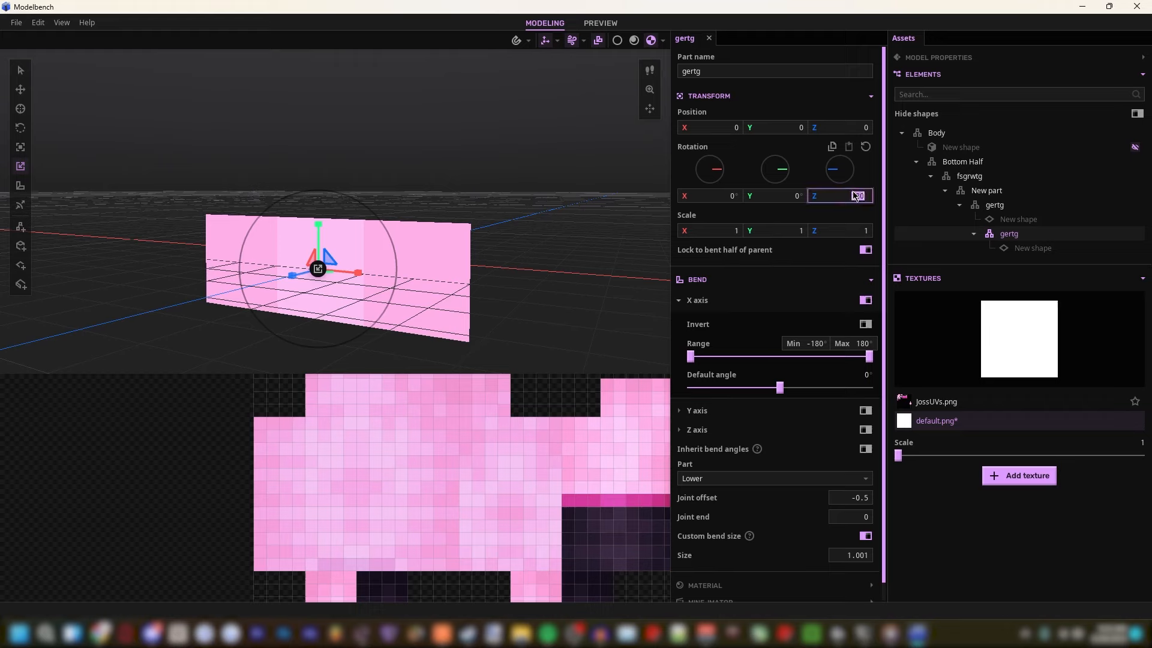
pyautogui.press('BackSpace')
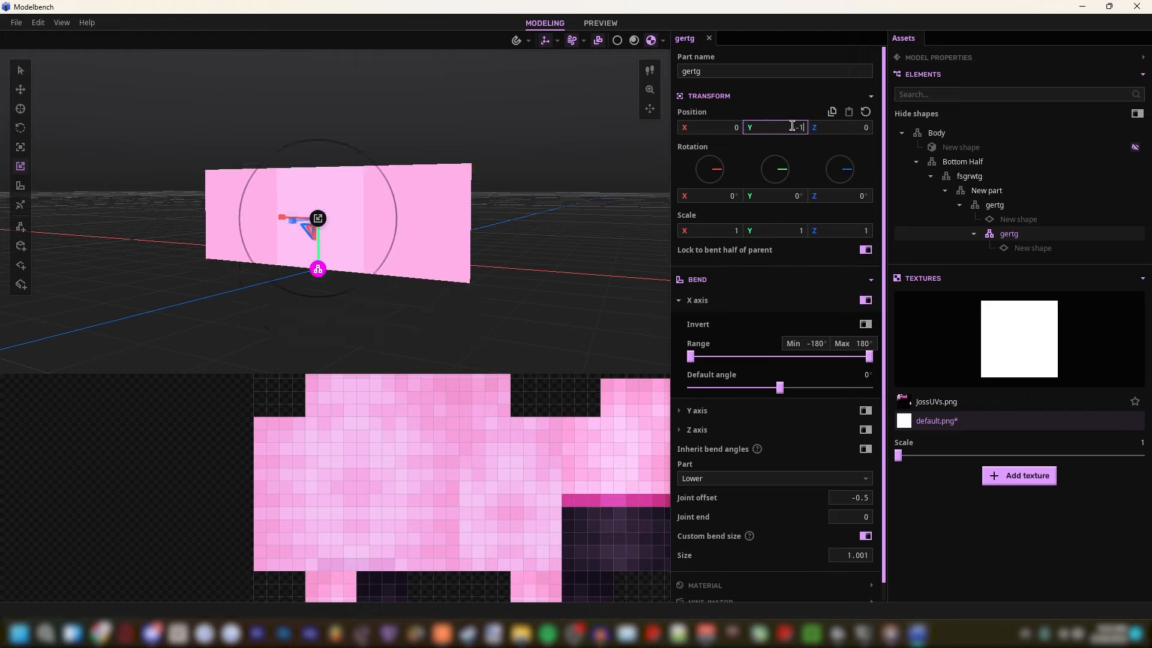
pyautogui.click(1020, 248)
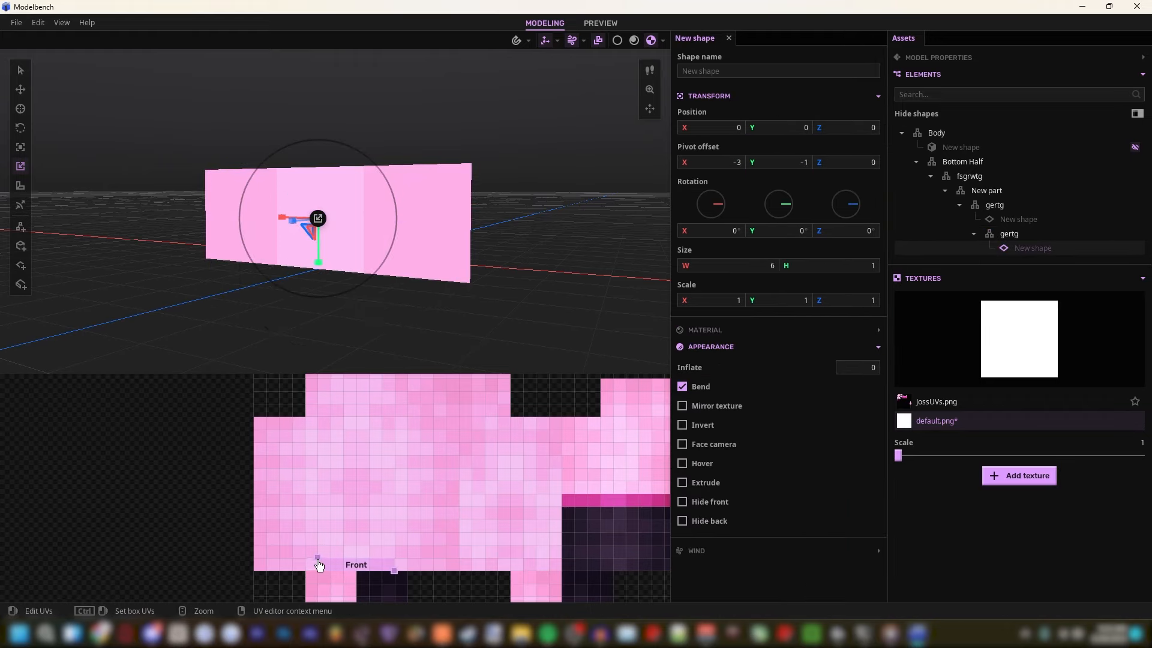
# Step: Duplicate and nest the gertg part until five are chained, shifting each copy's front UV up one more pixel row
pyautogui.click(989, 234)
pyautogui.hotkey('ctrl', 'd')
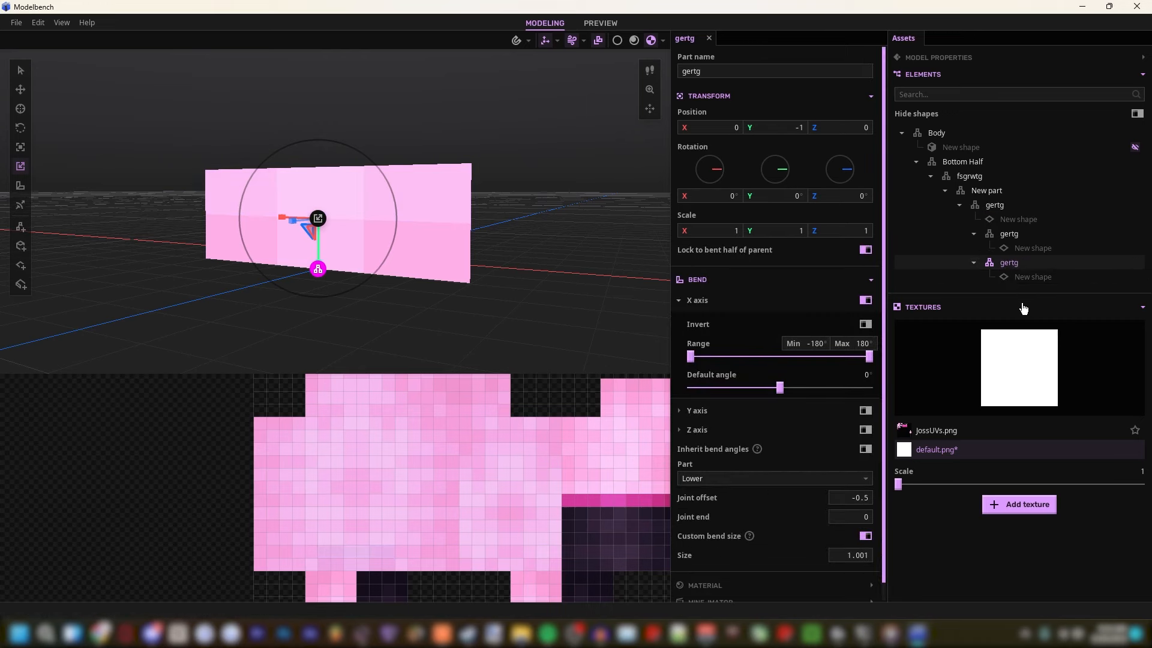
pyautogui.moveTo(1015, 263); pyautogui.dragTo(1013, 234)
pyautogui.click(1032, 279)
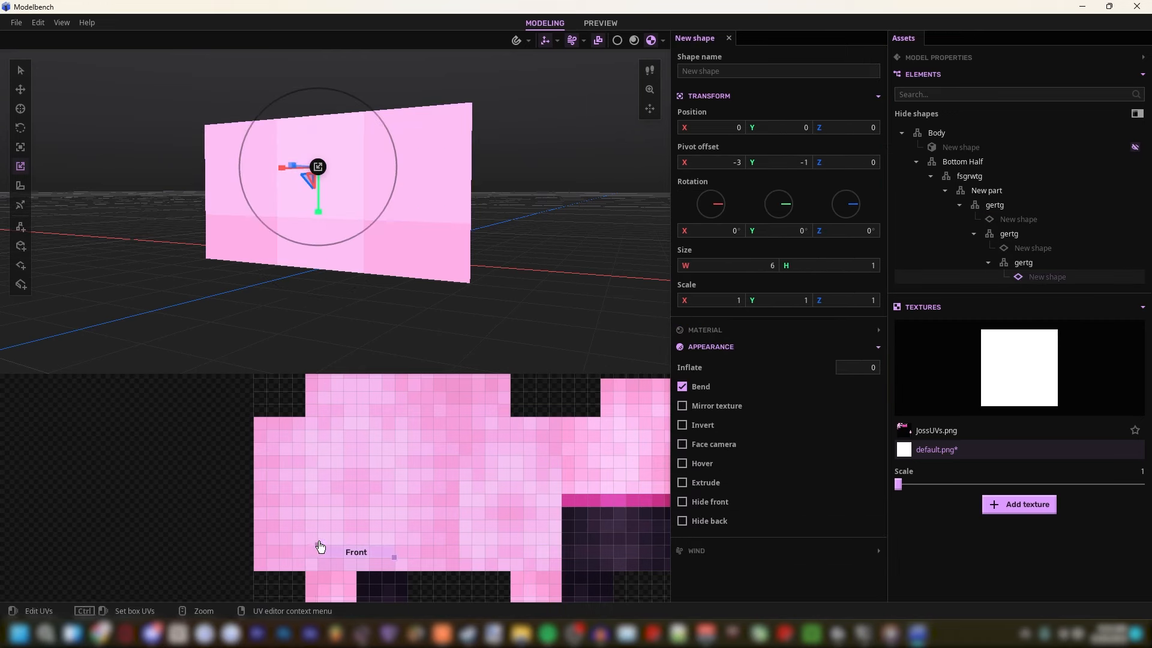
pyautogui.moveTo(319, 545); pyautogui.dragTo(322, 533)
pyautogui.click(599, 250)
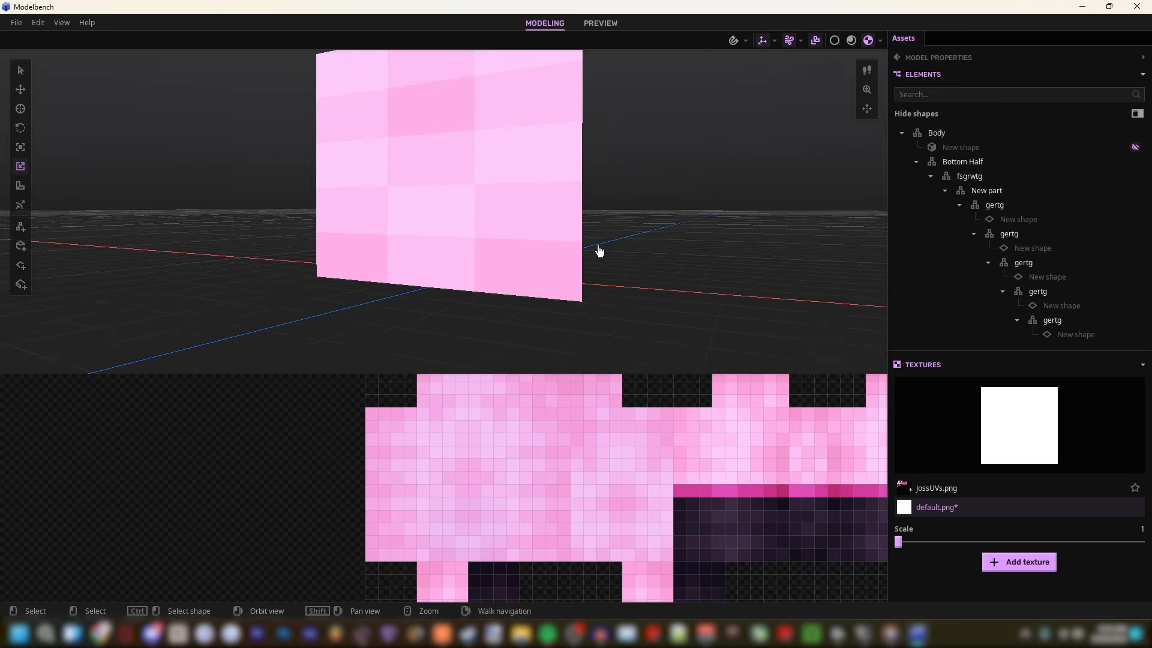
# Step: Set the X-axis default bend angle of the outermost gertg part to 4°
pyautogui.moveTo(599, 250); pyautogui.dragTo(630, 243, button='right')
pyautogui.press('s')
pyautogui.press('w')
pyautogui.press('s')
pyautogui.press('w')
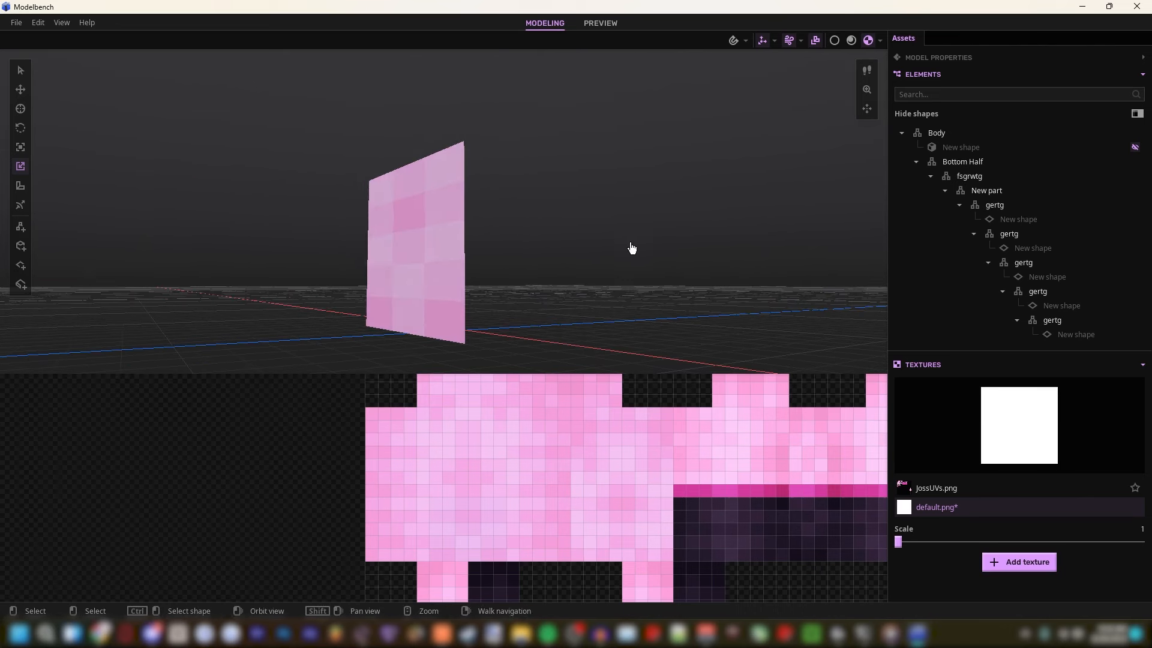
pyautogui.click(1020, 204)
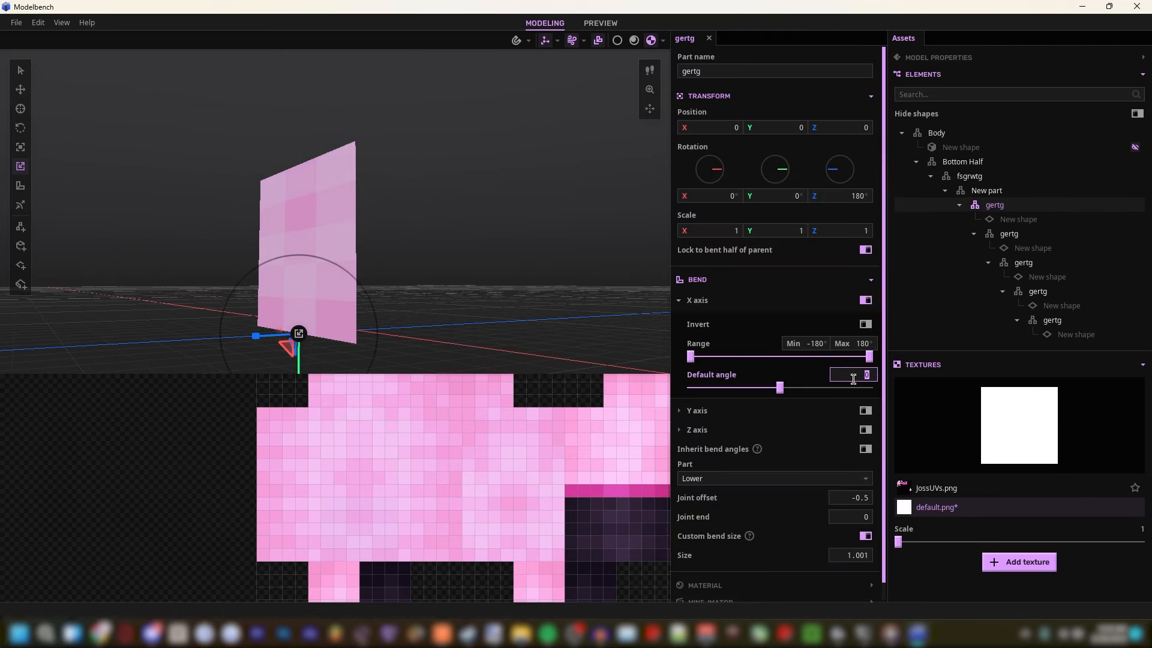
pyautogui.write('4')
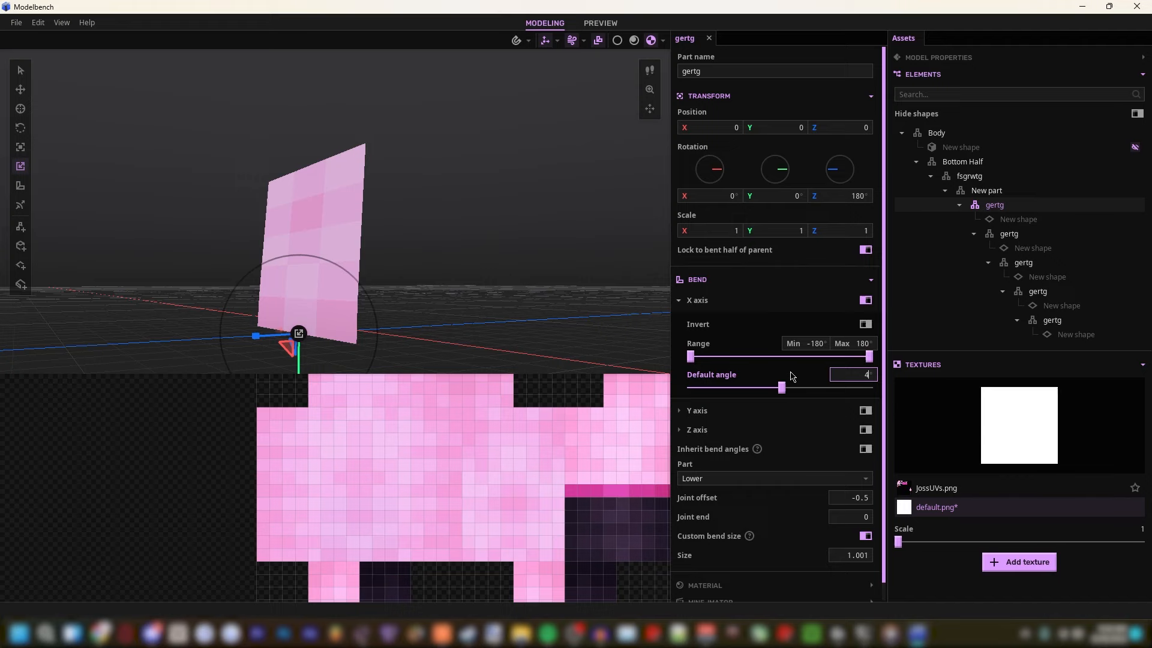
# Step: Enable inherited bend angles on the four gertg parts nested below the outermost one
pyautogui.click(1023, 233)
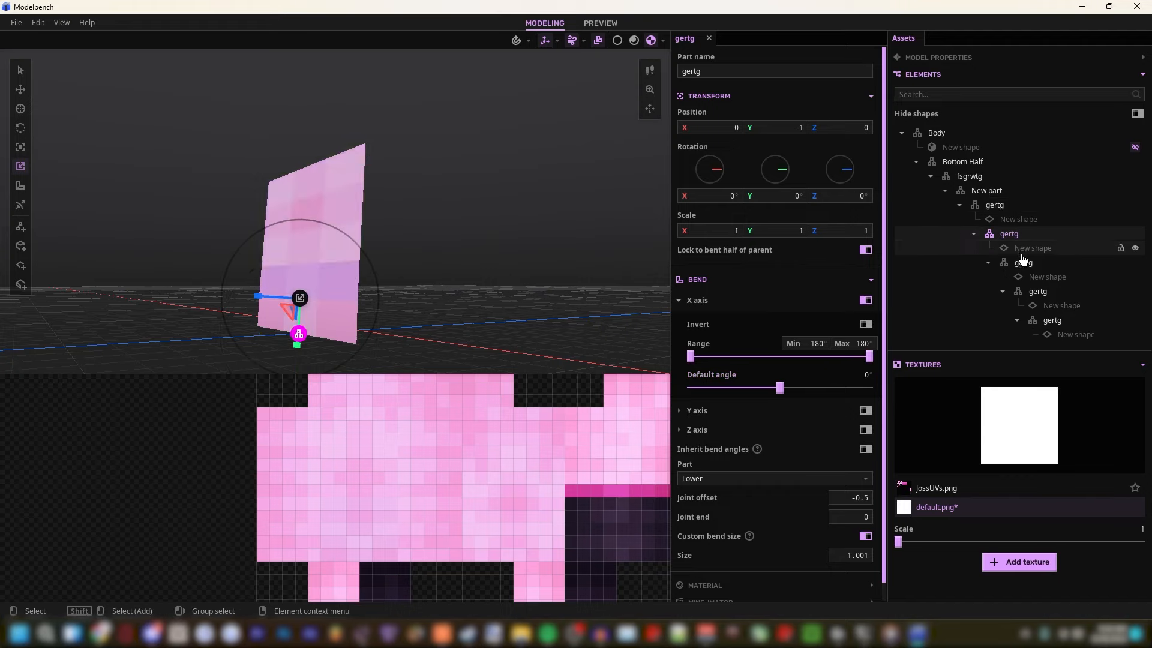
pyautogui.keyDown('shift'); pyautogui.click(1024, 263); pyautogui.keyUp('shift')
pyautogui.keyDown('shift'); pyautogui.click(1044, 293); pyautogui.keyUp('shift')
pyautogui.keyDown('shift'); pyautogui.click(1055, 322); pyautogui.keyUp('shift')
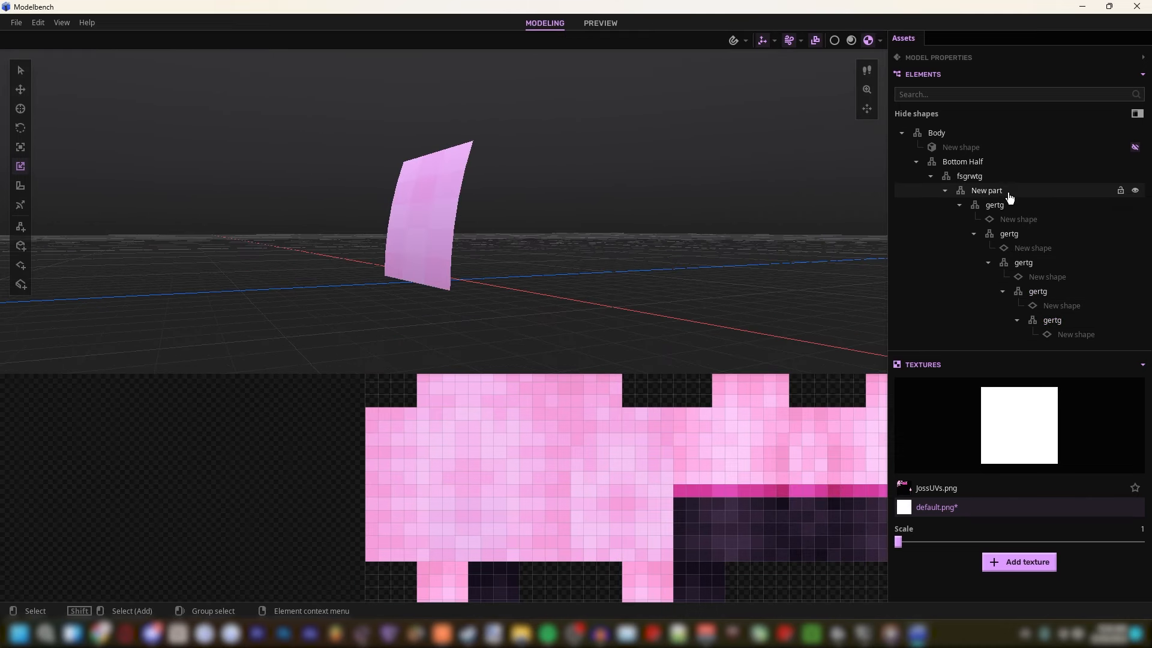
# Step: Reduce the outermost gertg part's X-axis default bend angle to 3°
pyautogui.click(986, 190)
pyautogui.click(1005, 211)
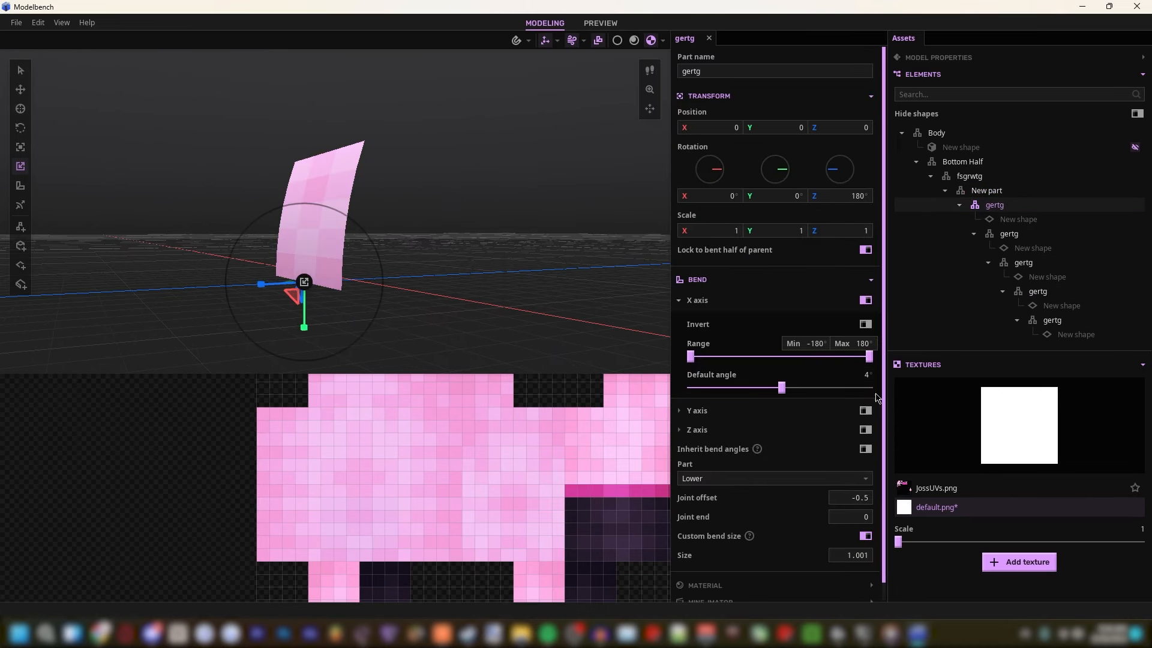
pyautogui.click(866, 376)
pyautogui.write('3')
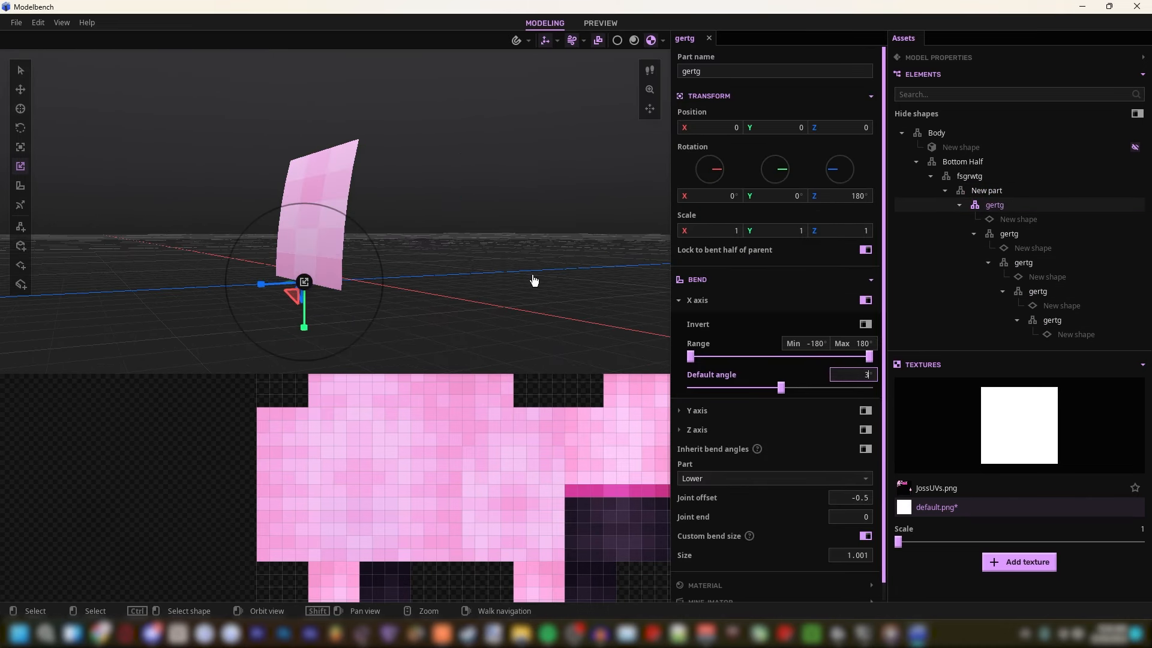
# Step: Set the outermost gertg part's X rotation to 4°
pyautogui.moveTo(534, 280); pyautogui.dragTo(510, 263)
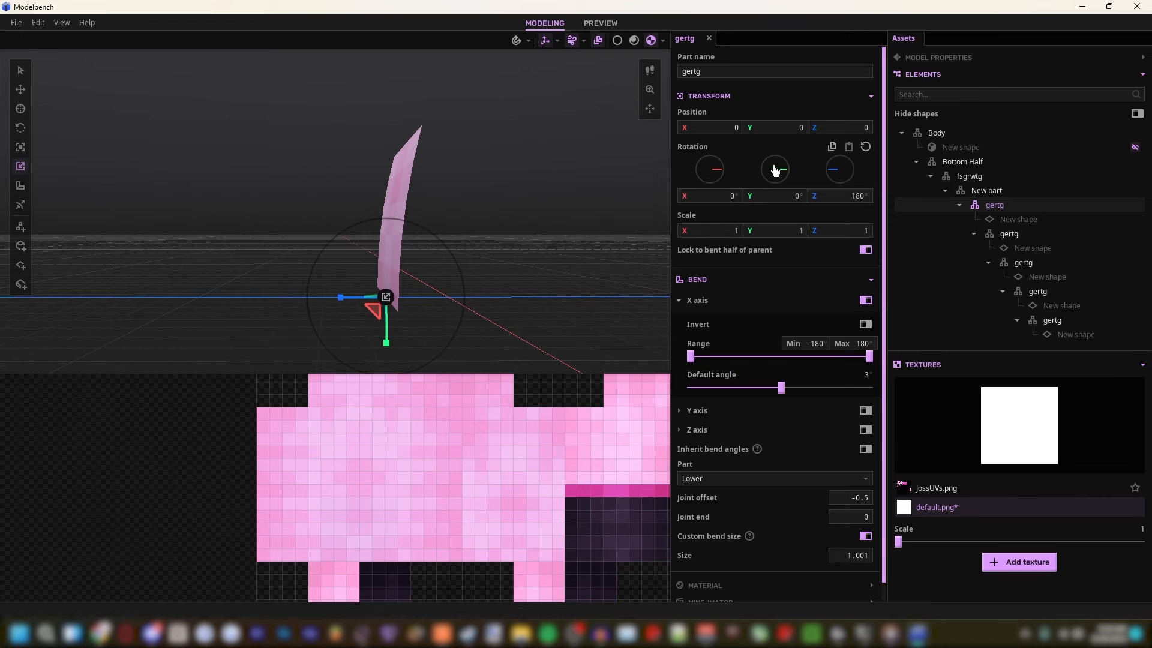
pyautogui.write('2')
pyautogui.press('BackSpace')
pyautogui.write('3')
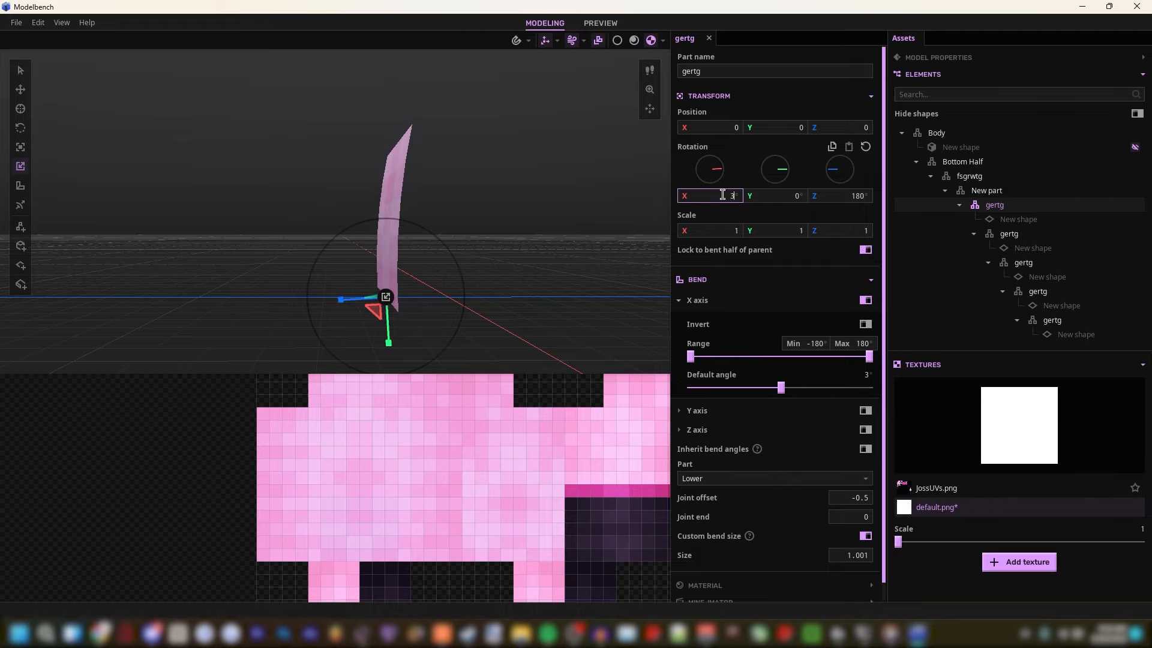
pyautogui.press('BackSpace')
pyautogui.write('4')
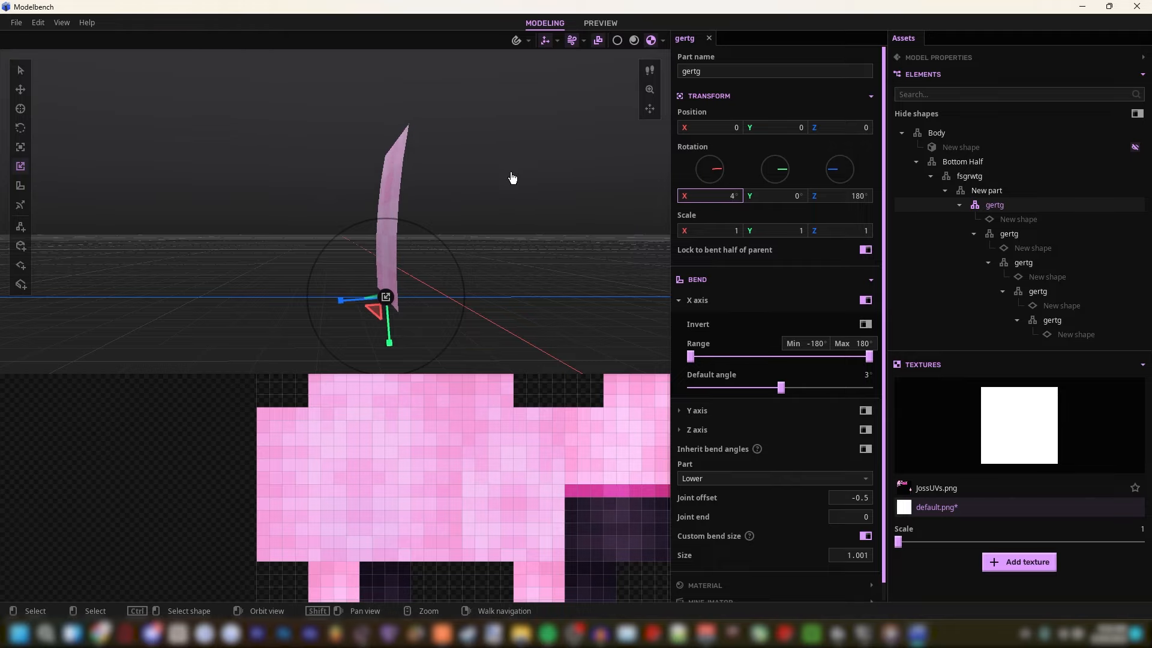
# Step: Duplicate the whole gertg chain and set the copy's X position to -4
pyautogui.press('a')
pyautogui.moveTo(519, 178); pyautogui.dragTo(560, 179, button='right')
pyautogui.press('w')
pyautogui.press('s')
pyautogui.press('a')
pyautogui.press('a')
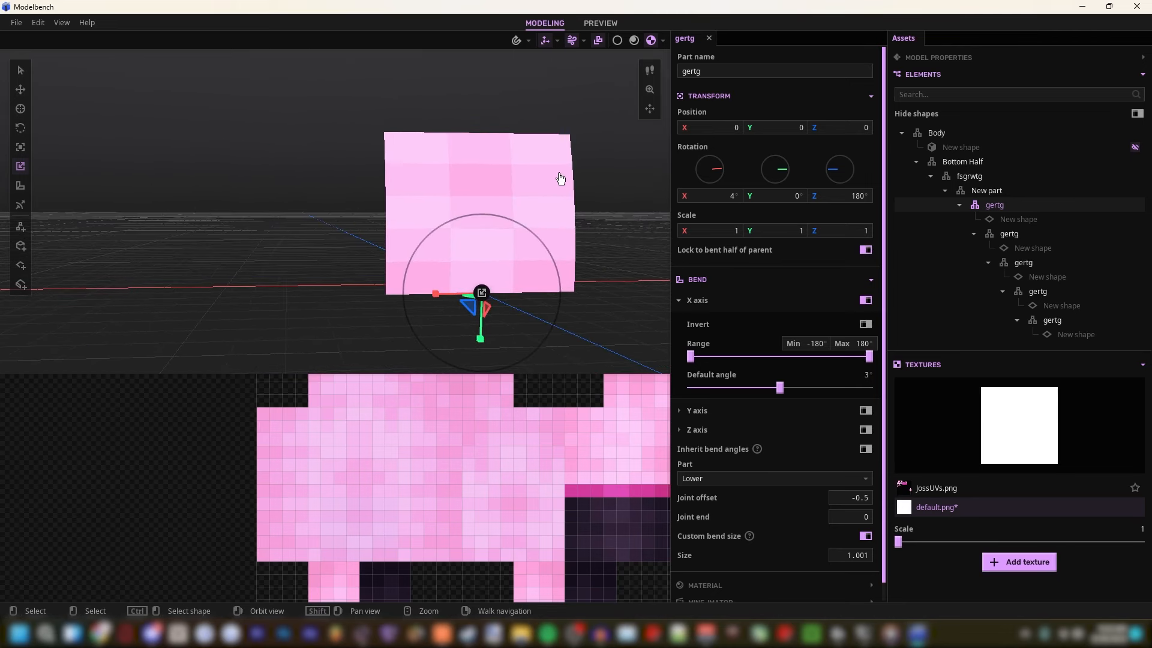
pyautogui.hotkey('ctrl', 'd')
pyautogui.moveTo(717, 128); pyautogui.dragTo(691, 129)
pyautogui.click(730, 129)
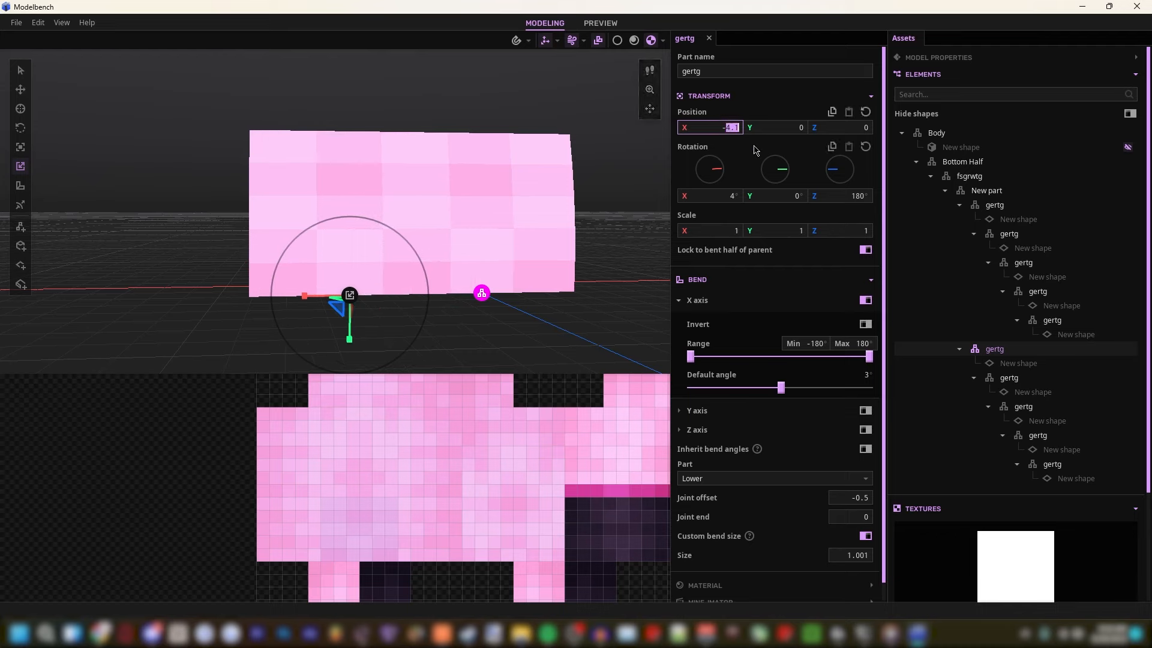
pyautogui.write('-4')
# Step: Narrow the copied chain's five shapes to a width of 1, with their UVs on the pixel column just left of the original area
pyautogui.click(1018, 363)
pyautogui.keyDown('shift'); pyautogui.click(1032, 392); pyautogui.keyUp('shift')
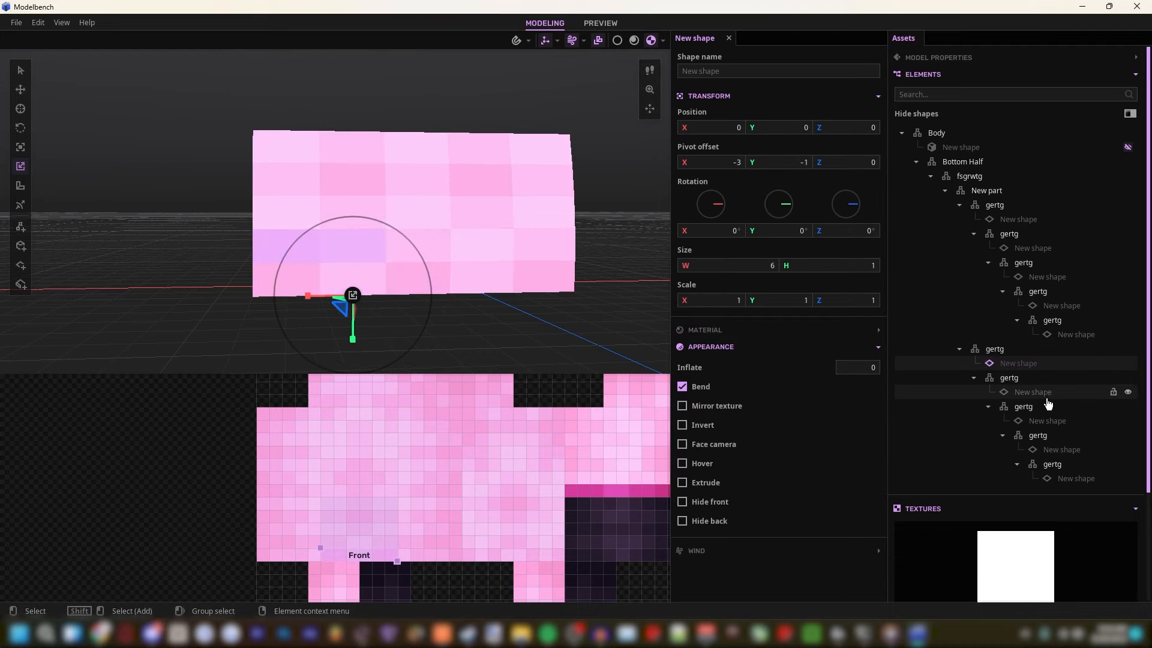
pyautogui.keyDown('shift'); pyautogui.click(1047, 421); pyautogui.keyUp('shift')
pyautogui.keyDown('shift'); pyautogui.click(1062, 450); pyautogui.keyUp('shift')
pyautogui.keyDown('shift'); pyautogui.click(1077, 478); pyautogui.keyUp('shift')
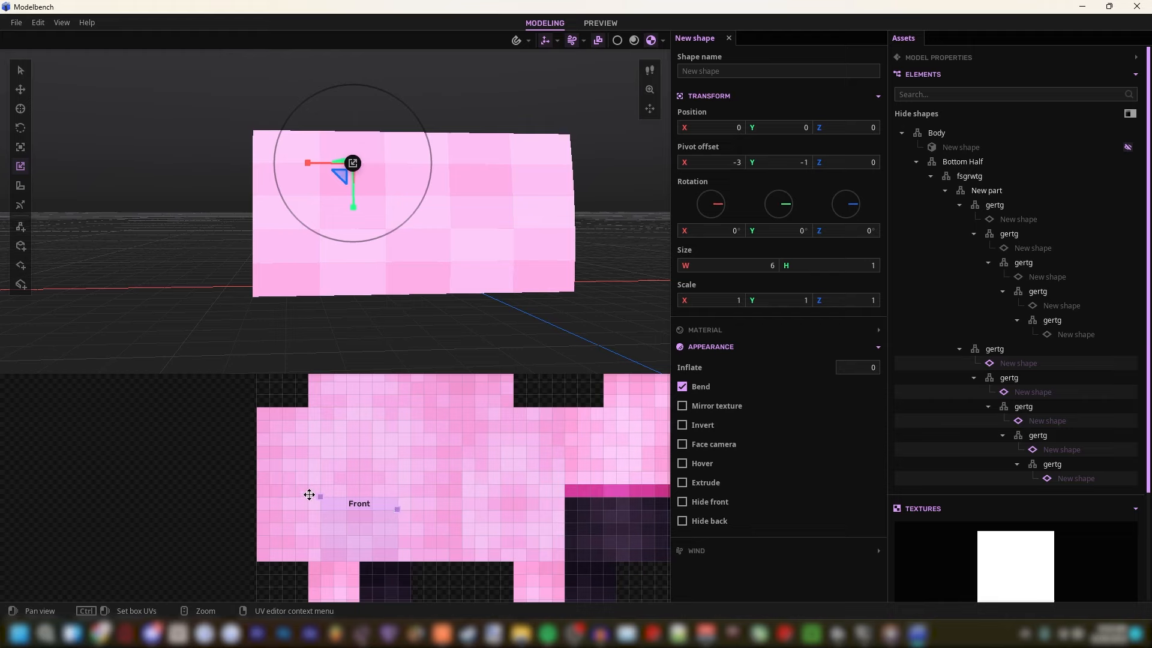
pyautogui.moveTo(309, 494); pyautogui.dragTo(304, 496)
pyautogui.moveTo(391, 506); pyautogui.dragTo(325, 506)
# Step: Set the X pivot offset of the five narrow shapes to -1 to close the gap to the main panel
pyautogui.moveTo(547, 236); pyautogui.dragTo(561, 238, button='right')
pyautogui.press('w')
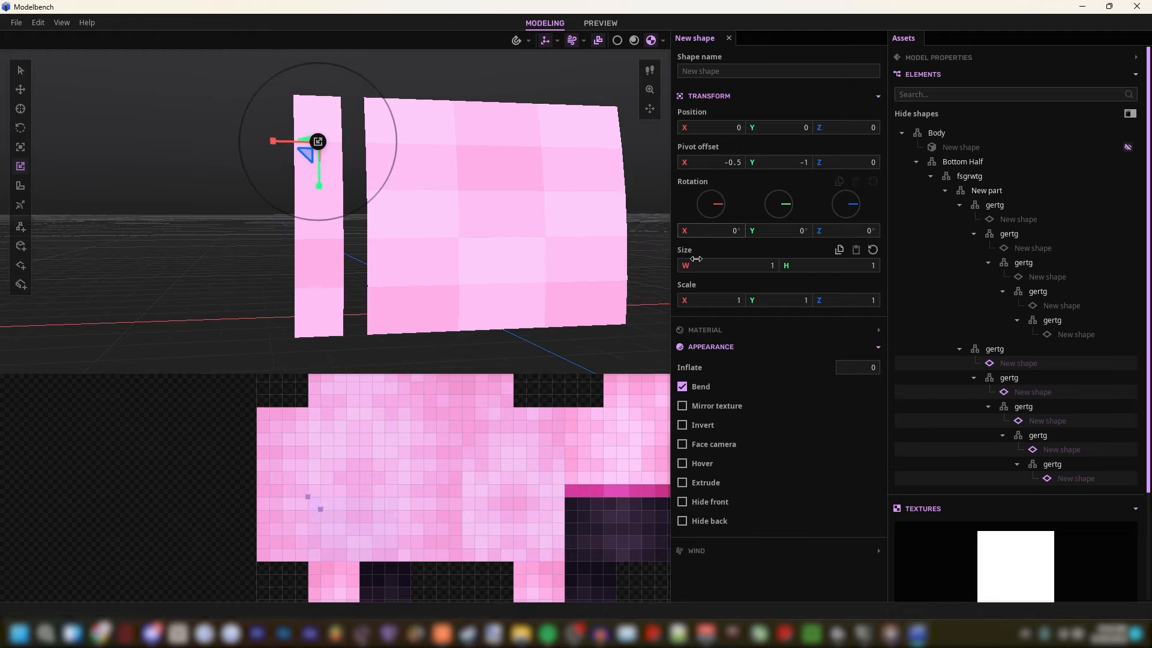
pyautogui.moveTo(684, 162); pyautogui.dragTo(664, 162)
# Step: Duplicate the five narrow shapes and set the copies' Y rotation to 90° to form side faces
pyautogui.moveTo(484, 193); pyautogui.dragTo(525, 255, button='right')
pyautogui.press('a')
pyautogui.press('d')
pyautogui.press('w')
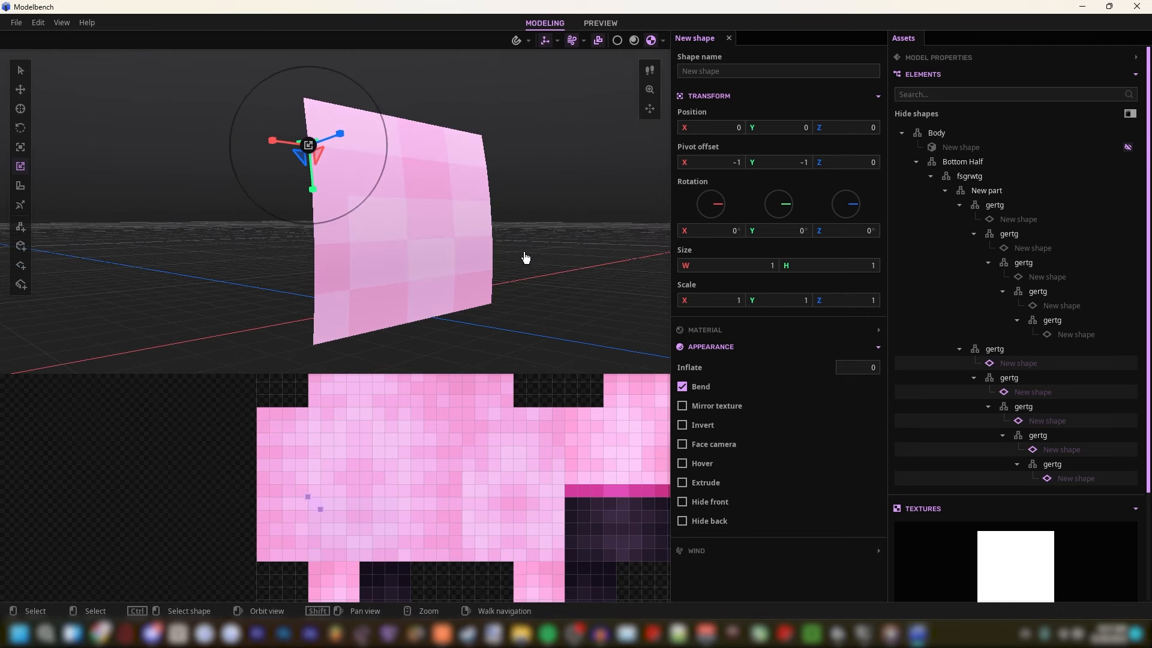
pyautogui.hotkey('ctrl', 'd')
pyautogui.write('90')
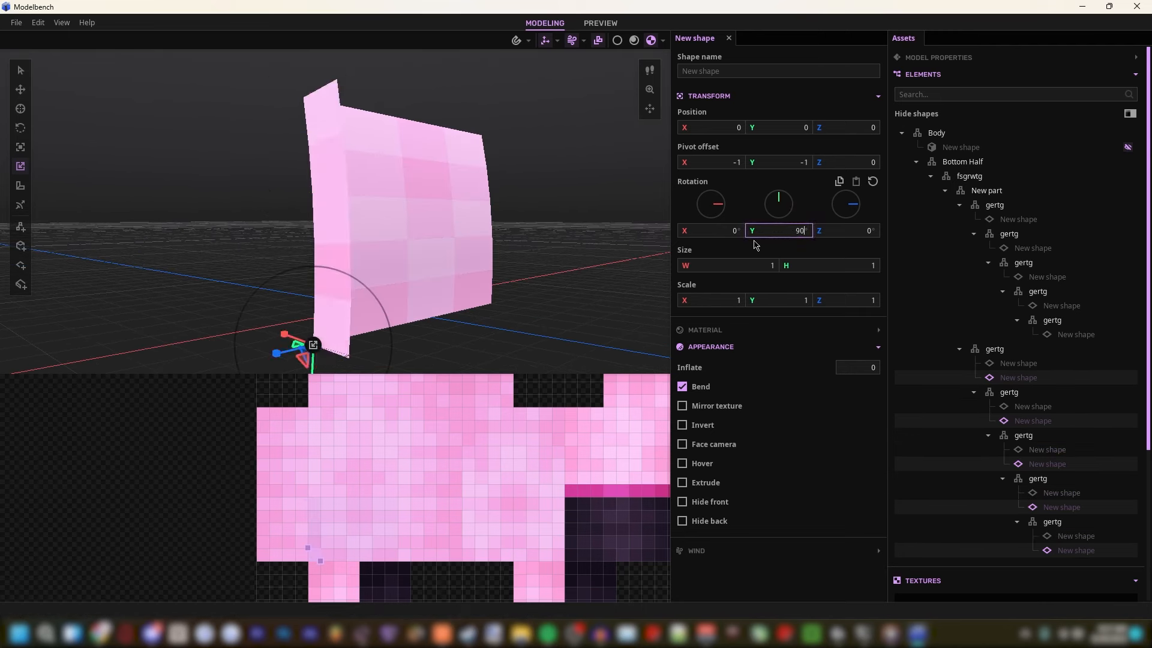
# Step: Shift the side faces' UVs one pixel left and set their X pivot offset to 0
pyautogui.click(303, 547)
pyautogui.moveTo(310, 550); pyautogui.dragTo(298, 550)
pyautogui.moveTo(685, 162); pyautogui.dragTo(690, 162)
# Step: Enable Y-axis and Z-axis bending on all five gertg parts of the side strip
pyautogui.press('d')
pyautogui.moveTo(443, 165); pyautogui.dragTo(435, 163, button='right')
pyautogui.press('a')
pyautogui.press('w')
pyautogui.press('s')
pyautogui.click(1002, 351)
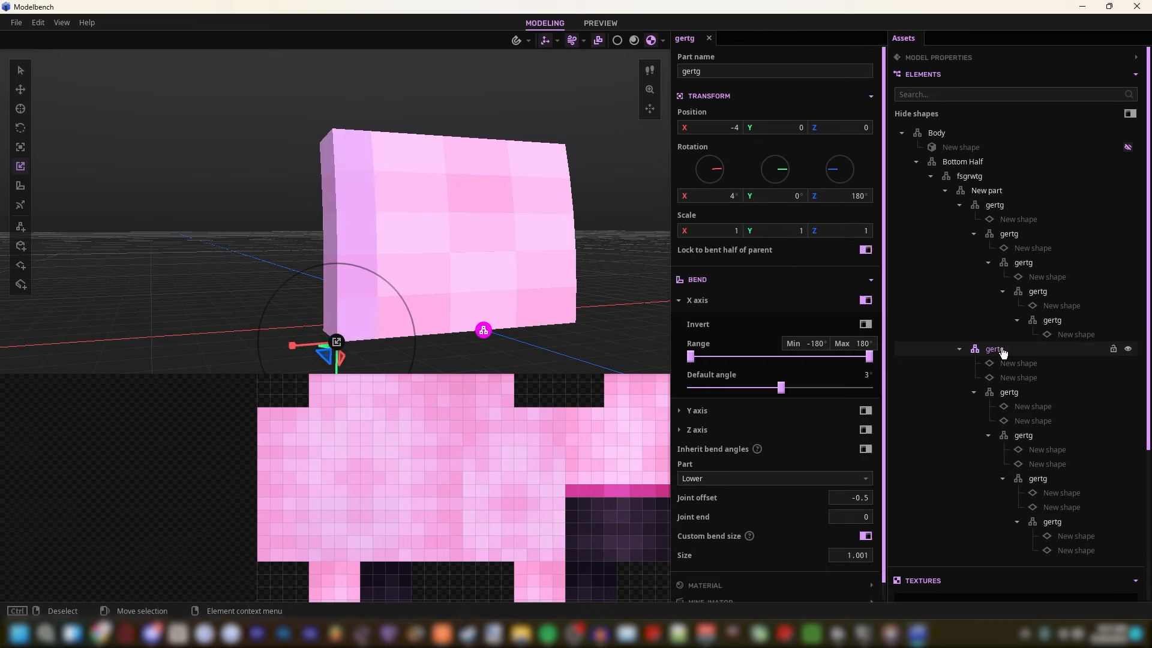
pyautogui.keyDown('shift'); pyautogui.click(1015, 393); pyautogui.keyUp('shift')
pyautogui.keyDown('shift'); pyautogui.click(1025, 439); pyautogui.keyUp('shift')
pyautogui.keyDown('shift'); pyautogui.click(1033, 479); pyautogui.keyUp('shift')
pyautogui.keyDown('shift'); pyautogui.click(1045, 521); pyautogui.keyUp('shift')
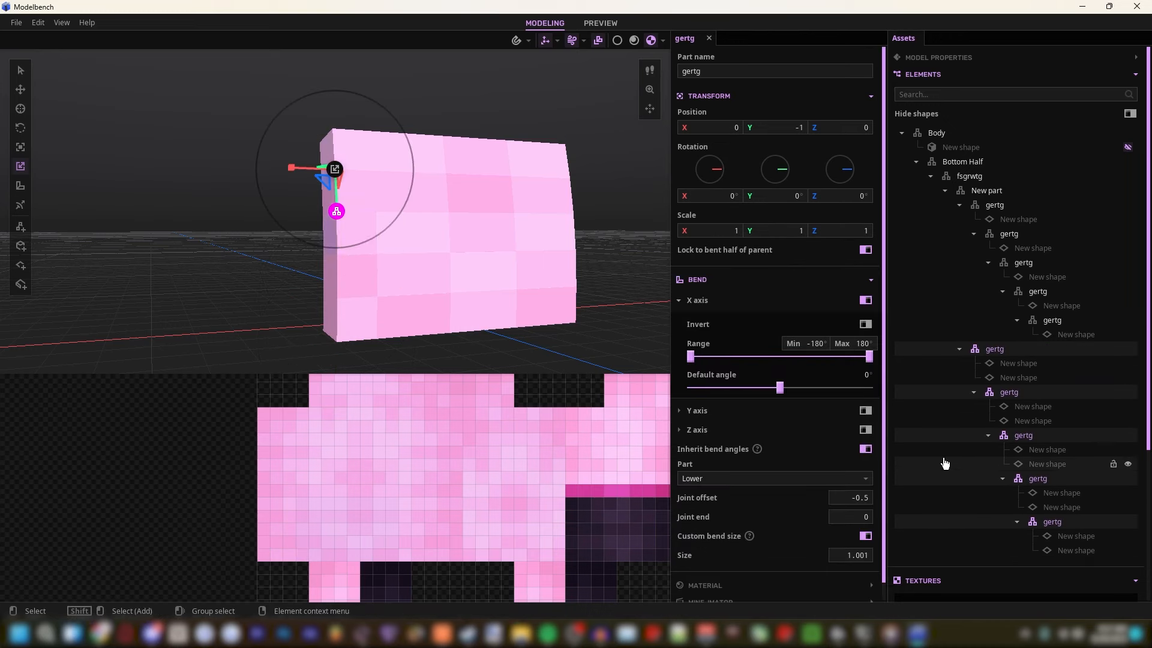
pyautogui.click(866, 429)
pyautogui.click(865, 410)
pyautogui.scroll(-3, 803, 469)
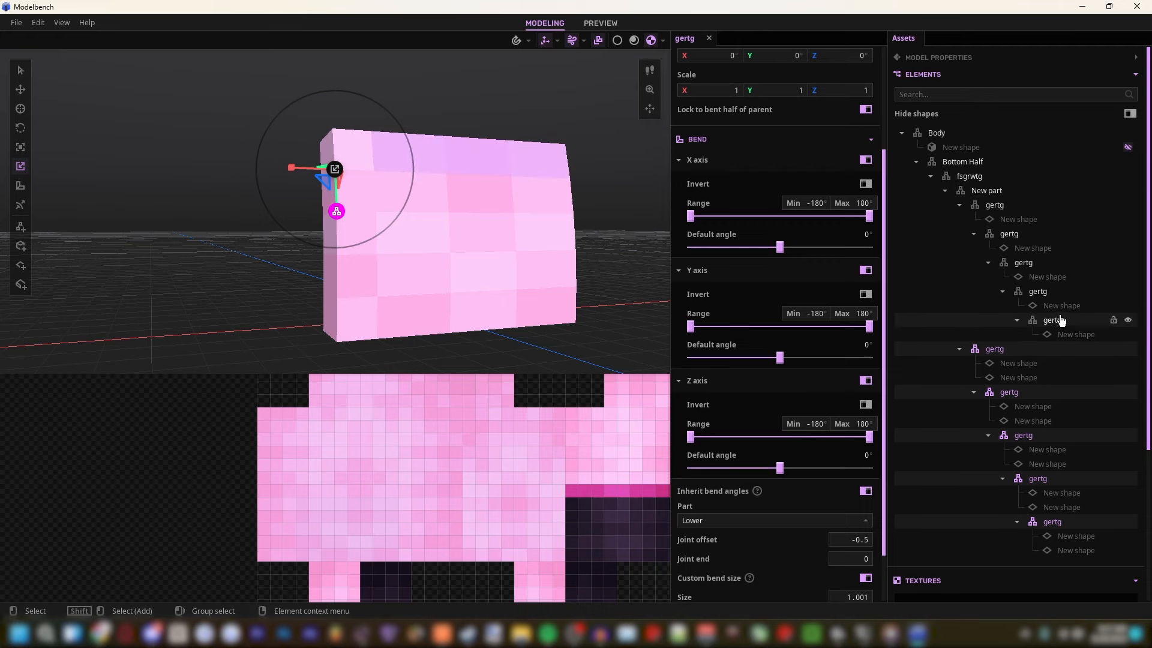
# Step: Set the Z-axis default bend angle of the side strip's outermost gertg part to -3°
pyautogui.click(994, 348)
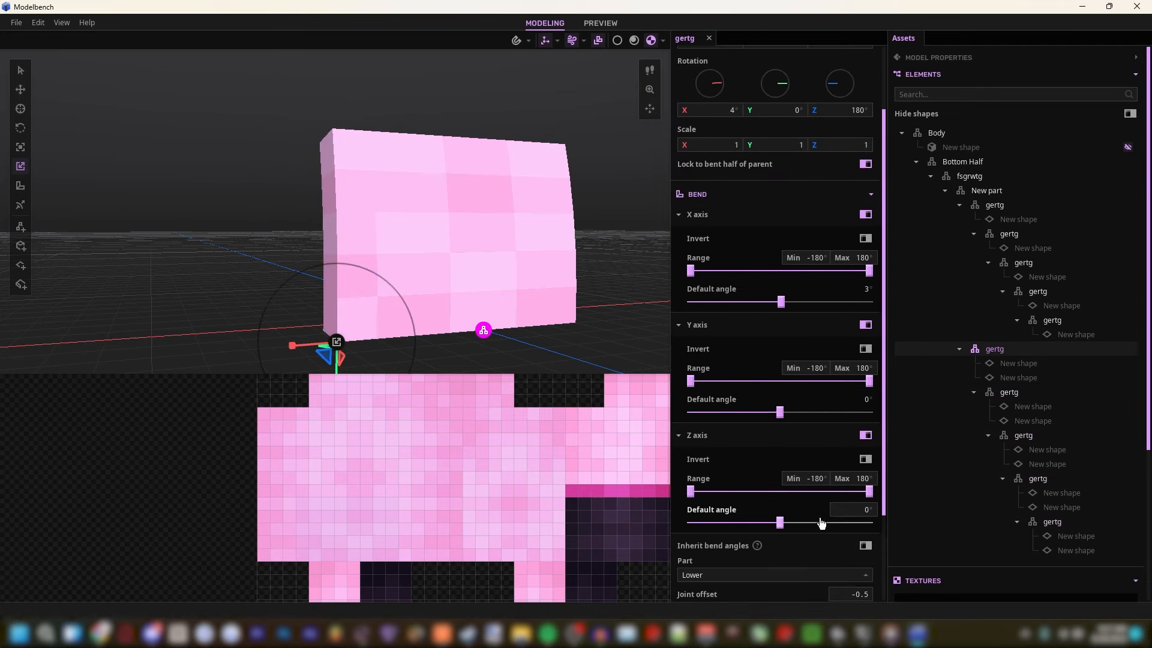
pyautogui.write('-2')
pyautogui.press('Return')
pyautogui.moveTo(498, 261); pyautogui.dragTo(471, 258)
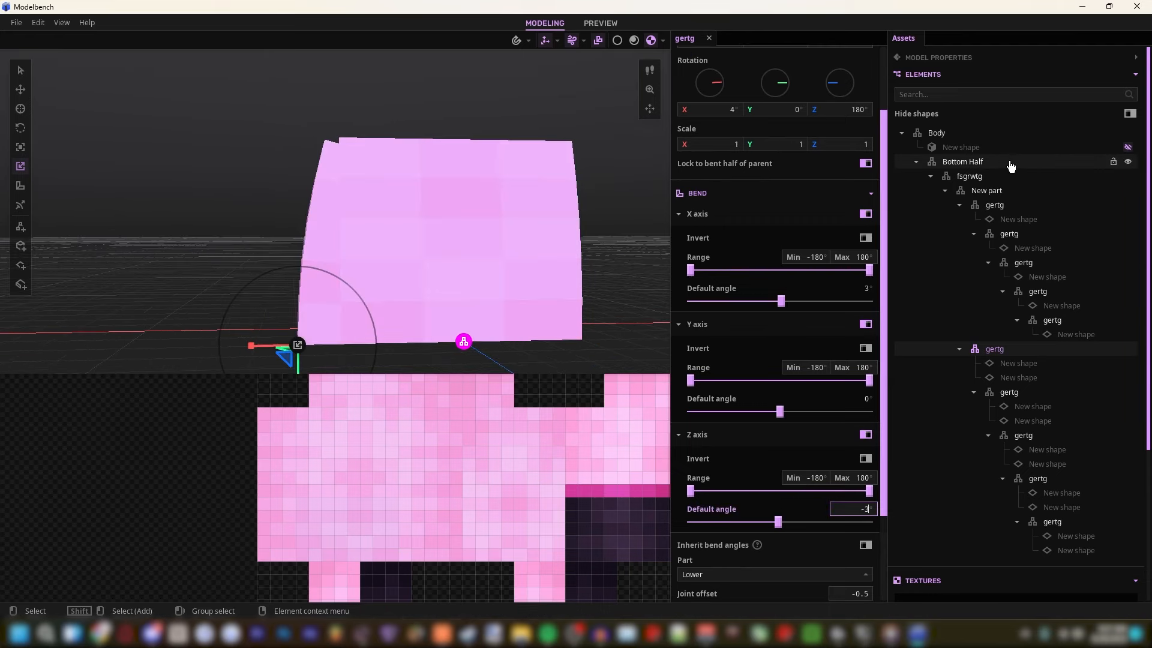
# Step: Set the Y scale of the side strip's outermost gertg part to 1.03
pyautogui.click(991, 204)
pyautogui.click(1011, 352)
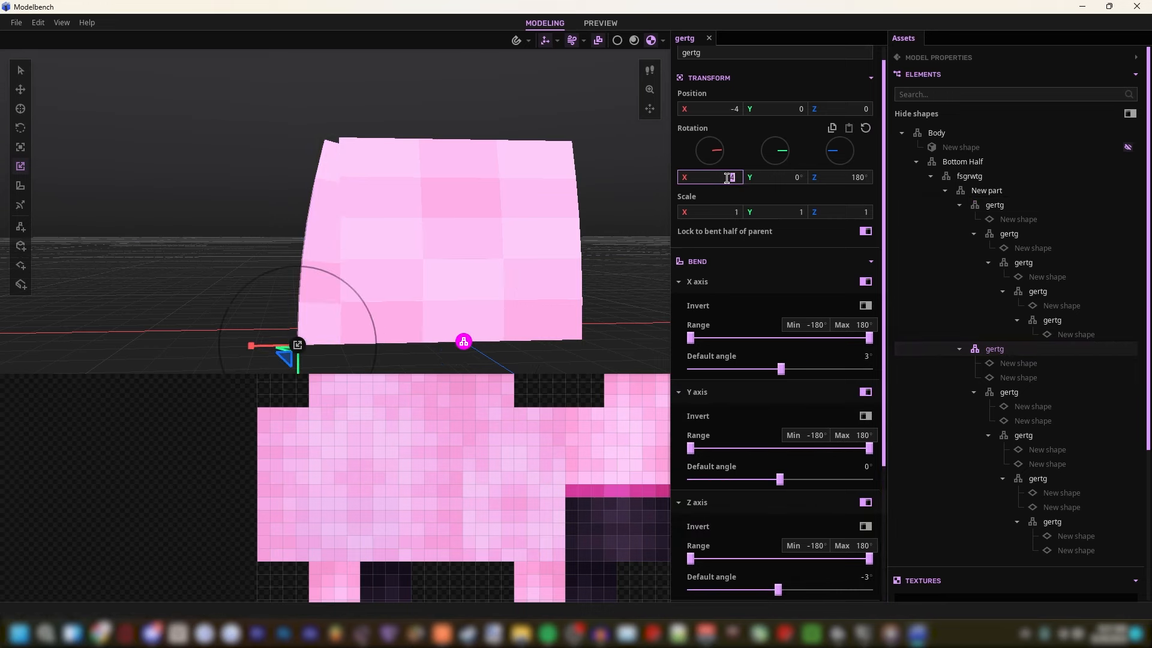
pyautogui.moveTo(507, 162); pyautogui.dragTo(440, 191, button='right')
pyautogui.press('s')
pyautogui.press('w')
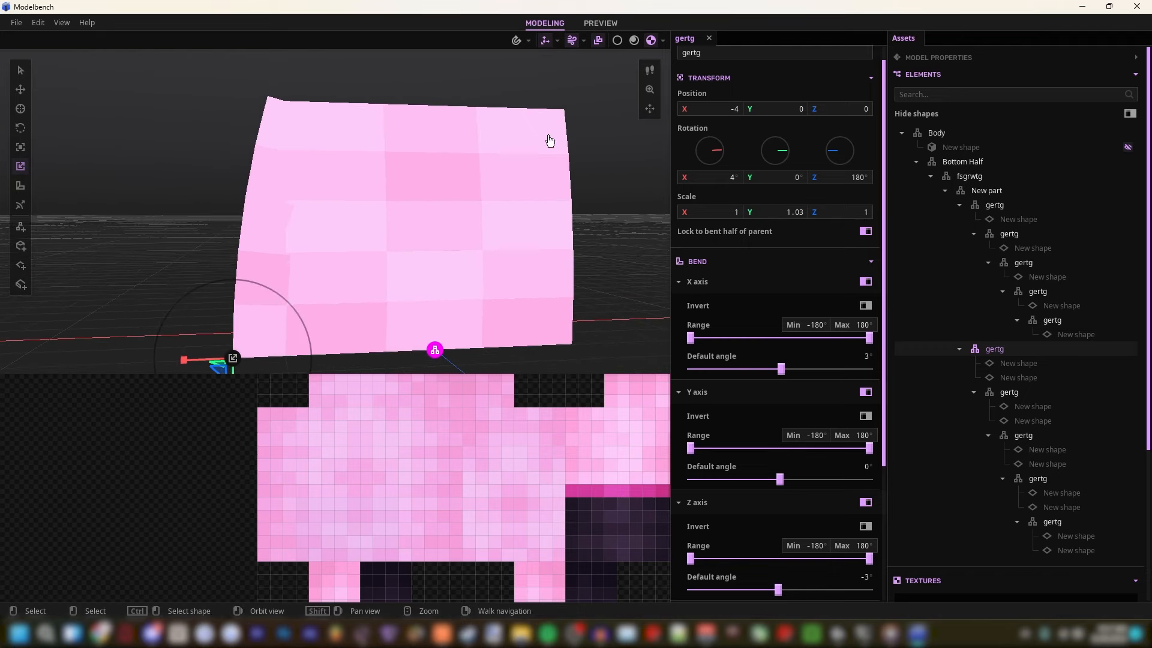
# Step: Duplicate the side strip's gertg chain and set the copy's X position to 4
pyautogui.moveTo(365, 292); pyautogui.dragTo(420, 291, button='right')
pyautogui.moveTo(498, 224); pyautogui.dragTo(411, 201, button='right')
pyautogui.press('d')
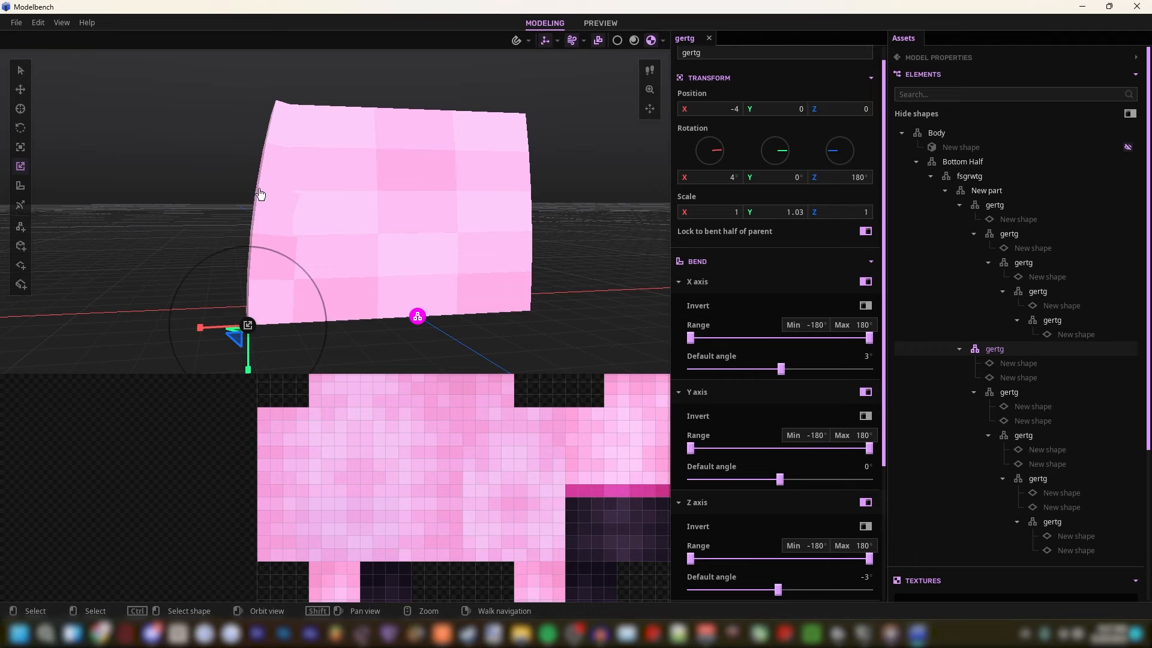
pyautogui.click(360, 222)
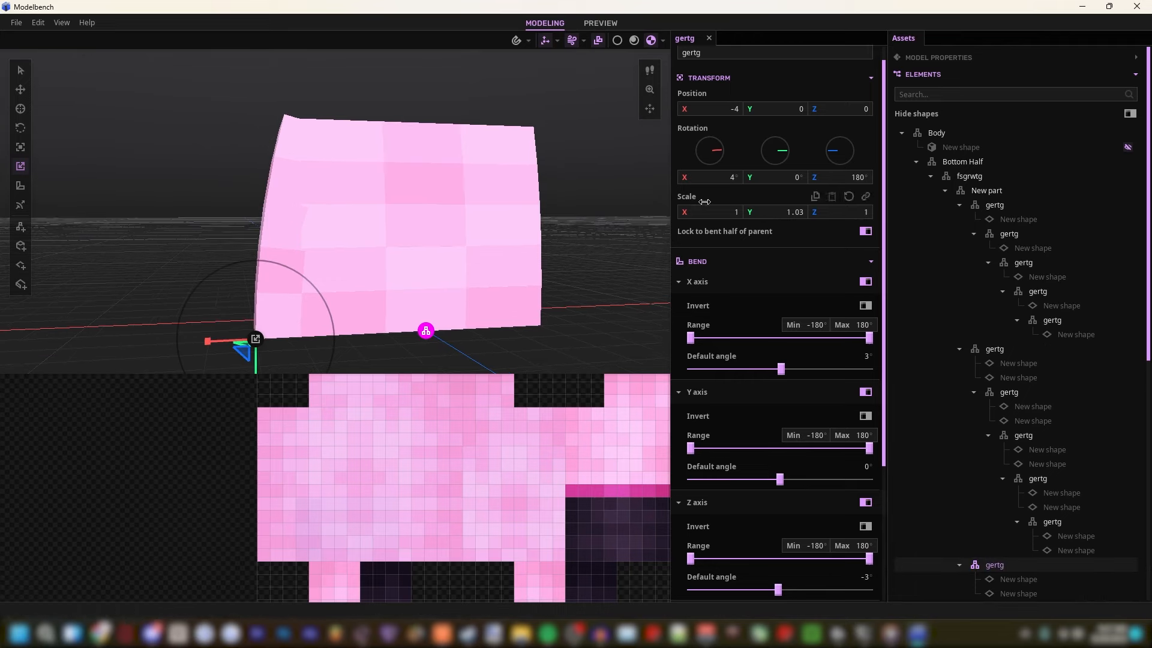
pyautogui.moveTo(606, 180); pyautogui.dragTo(528, 193, button='right')
pyautogui.press('d')
pyautogui.write('4d')
# Step: Invert the Z-axis bend on the duplicated side strip's outermost gertg part and its nested parts
pyautogui.scroll(-5, 1024, 427)
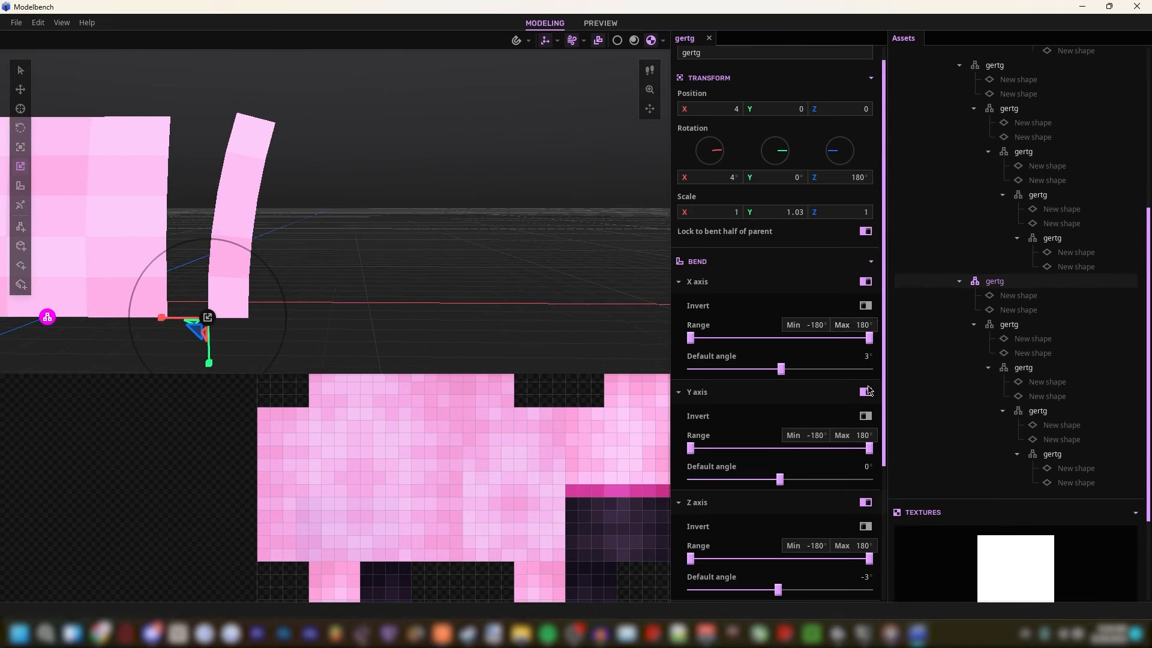
pyautogui.scroll(-3, 870, 387)
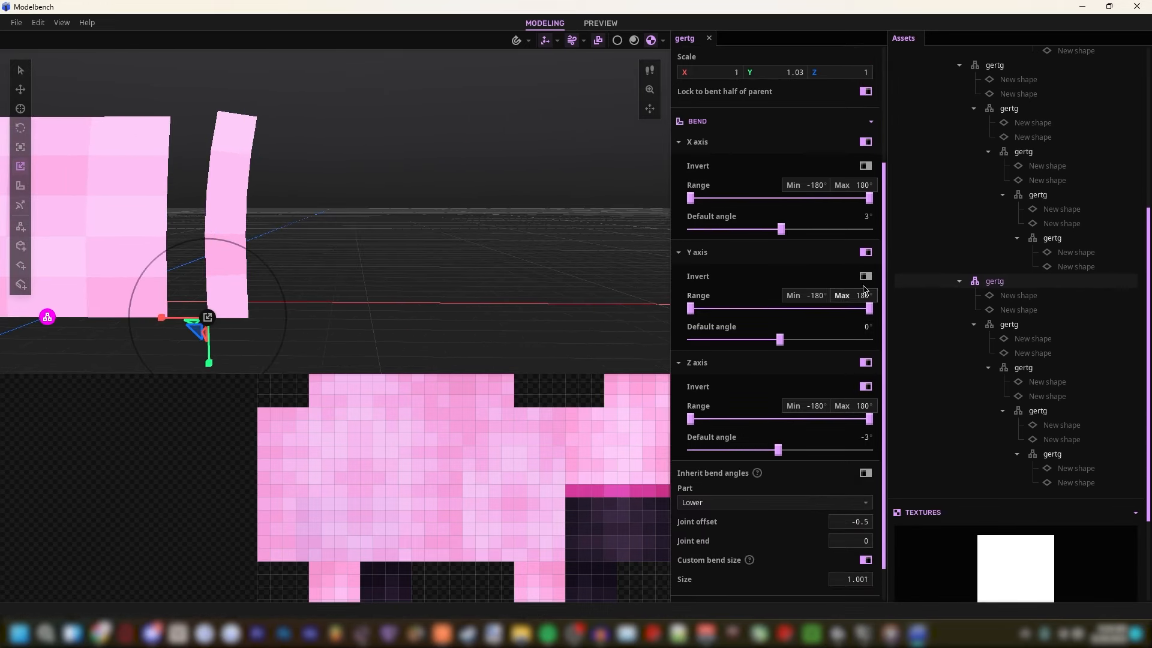
pyautogui.click(989, 325)
pyautogui.click(1023, 367)
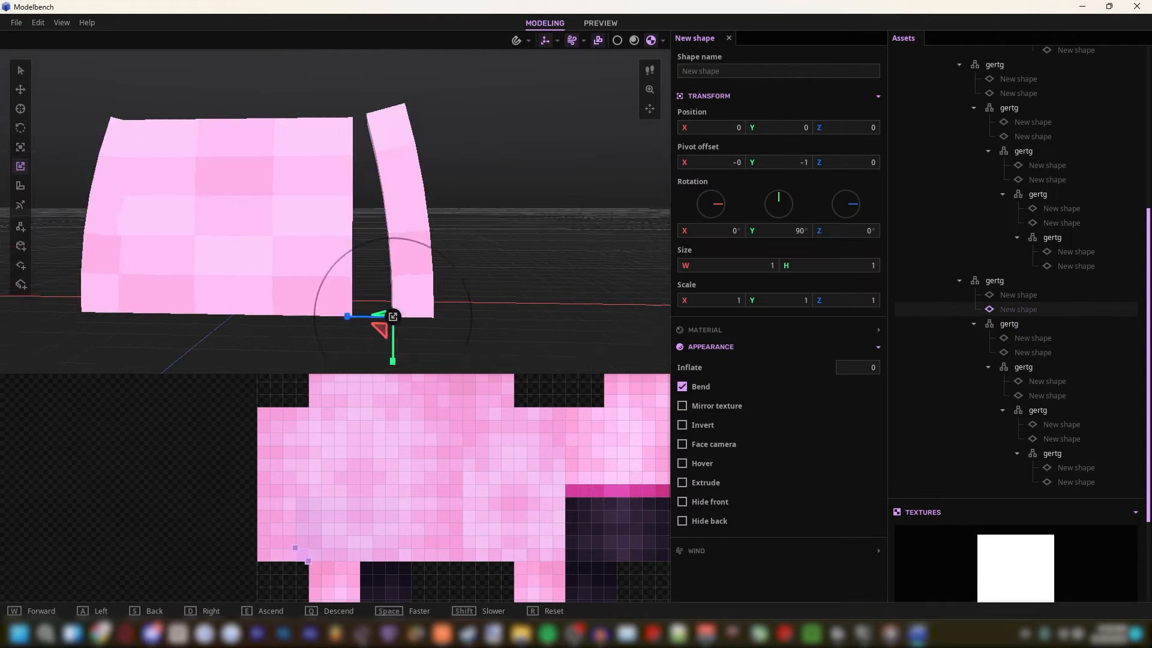
# Step: Set the X pivot offset of the duplicated side strip's front-facing shapes to 0 and move their UVs beside the front panel's UVs
pyautogui.press('s')
pyautogui.moveTo(360, 198); pyautogui.dragTo(366, 204, button='right')
pyautogui.press('w')
pyautogui.press('s')
pyautogui.click(1015, 296)
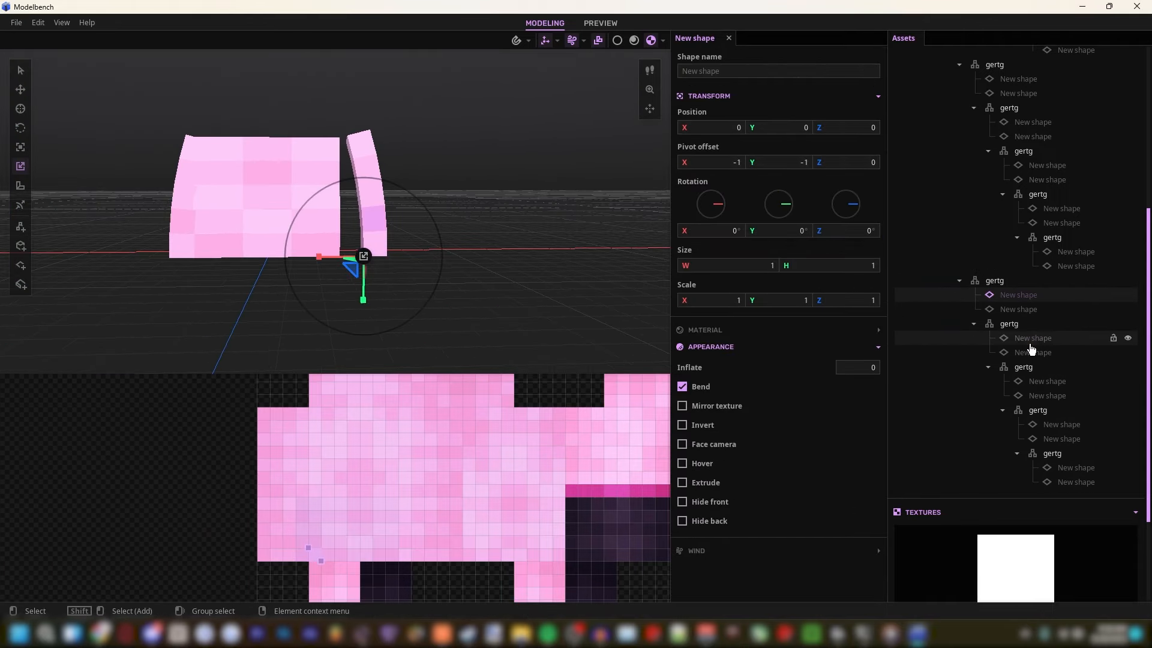
pyautogui.keyDown('shift'); pyautogui.click(1031, 344); pyautogui.keyUp('shift')
pyautogui.keyDown('shift'); pyautogui.click(1036, 382); pyautogui.keyUp('shift')
pyautogui.keyDown('shift'); pyautogui.click(1053, 424); pyautogui.keyUp('shift')
pyautogui.keyDown('shift'); pyautogui.click(1071, 468); pyautogui.keyUp('shift')
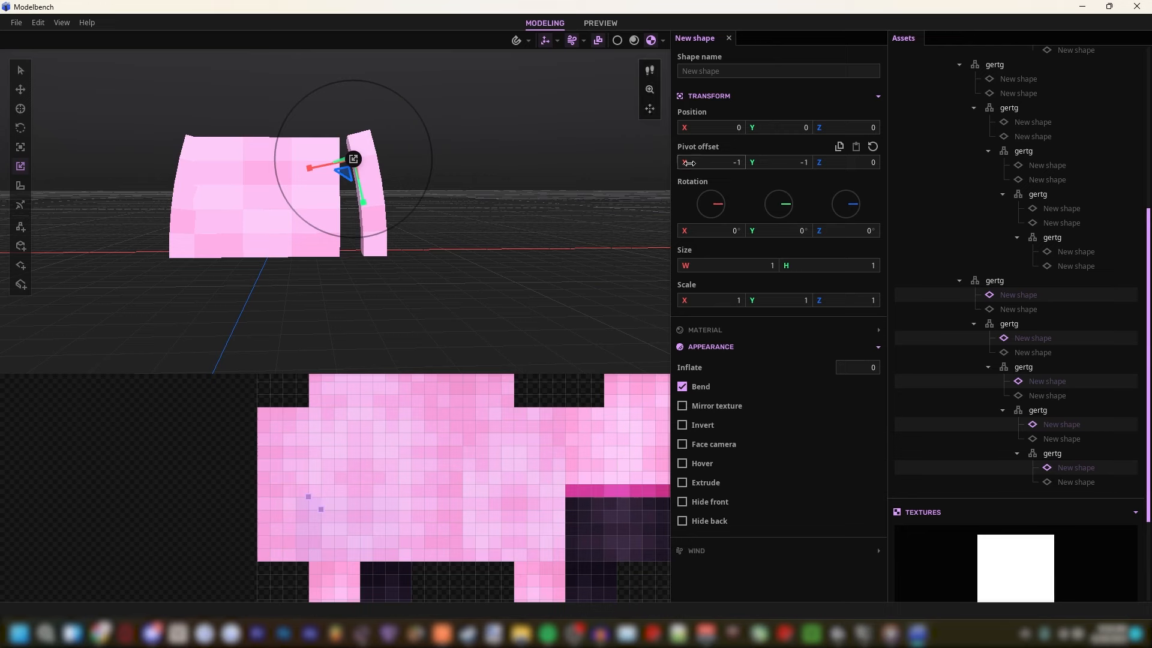
pyautogui.write('0')
pyautogui.press('Return')
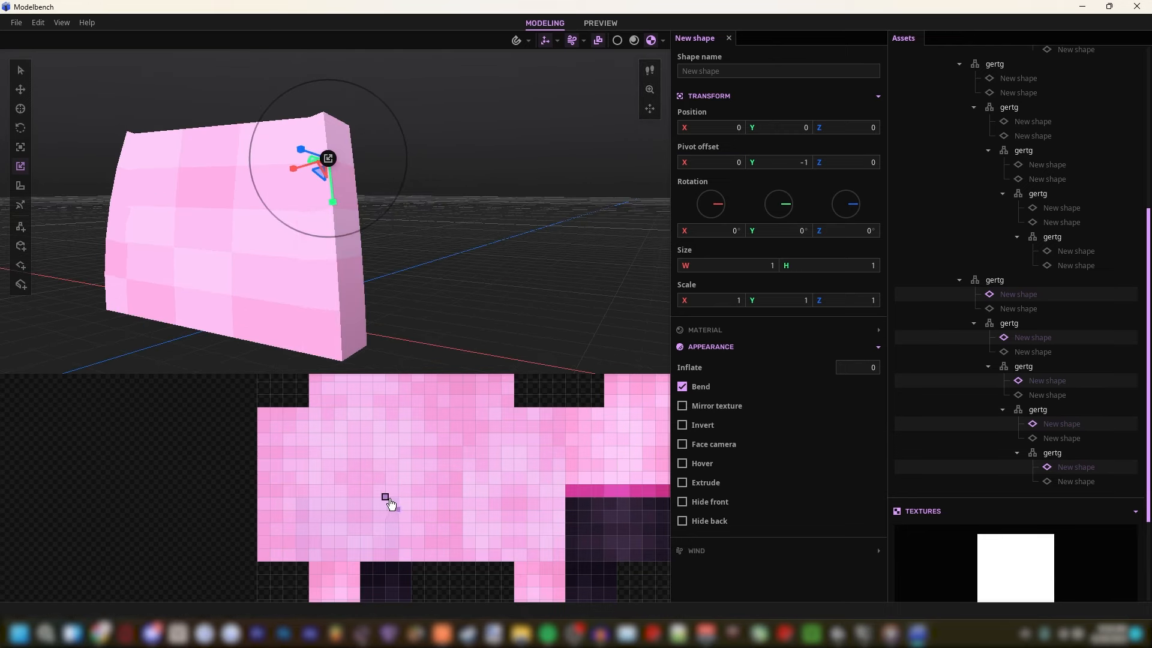
# Step: Move the UVs of the duplicated strip's five side-facing shapes to the texture column beside the strip's front UVs
pyautogui.click(1050, 309)
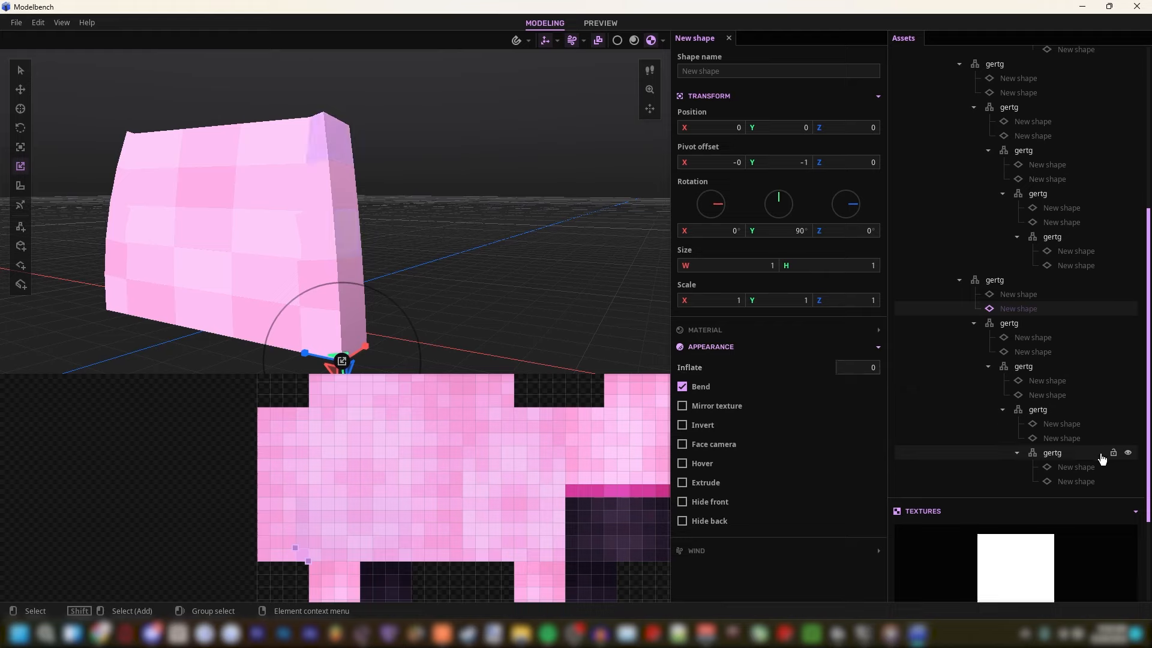
pyautogui.keyDown('shift'); pyautogui.click(1080, 482); pyautogui.keyUp('shift')
pyautogui.keyDown('shift'); pyautogui.click(1064, 439); pyautogui.keyUp('shift')
pyautogui.keyDown('shift'); pyautogui.click(1045, 396); pyautogui.keyUp('shift')
pyautogui.keyDown('shift'); pyautogui.click(1032, 353); pyautogui.keyUp('shift')
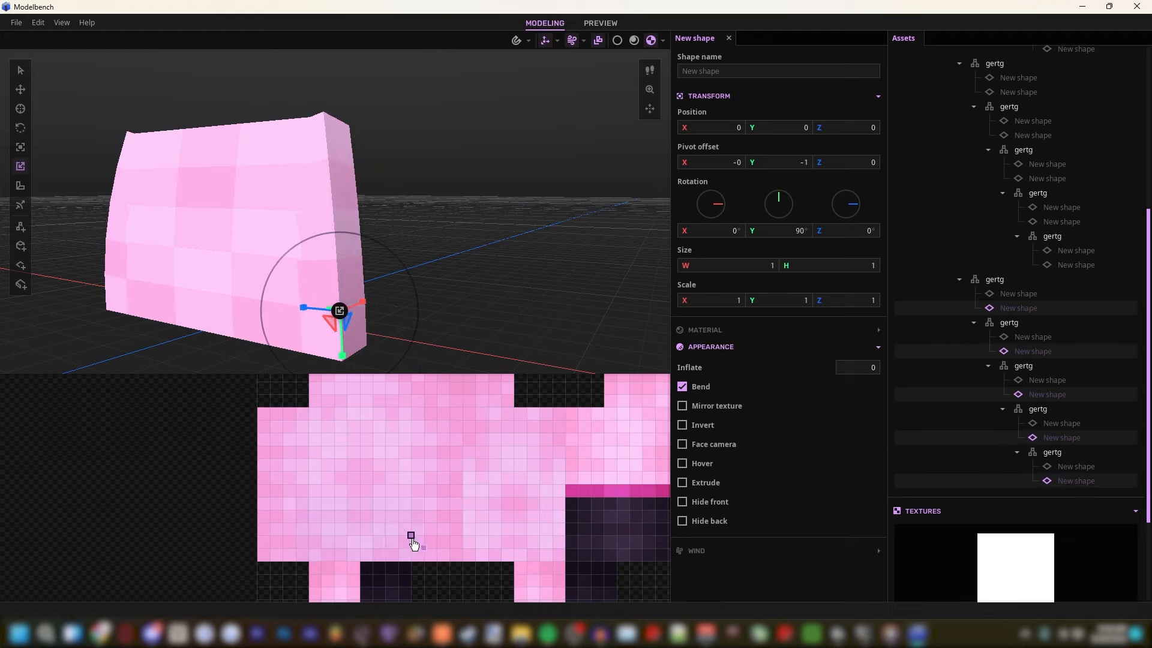
pyautogui.click(492, 293)
pyautogui.press('a')
pyautogui.moveTo(428, 206); pyautogui.dragTo(428, 207, button='right')
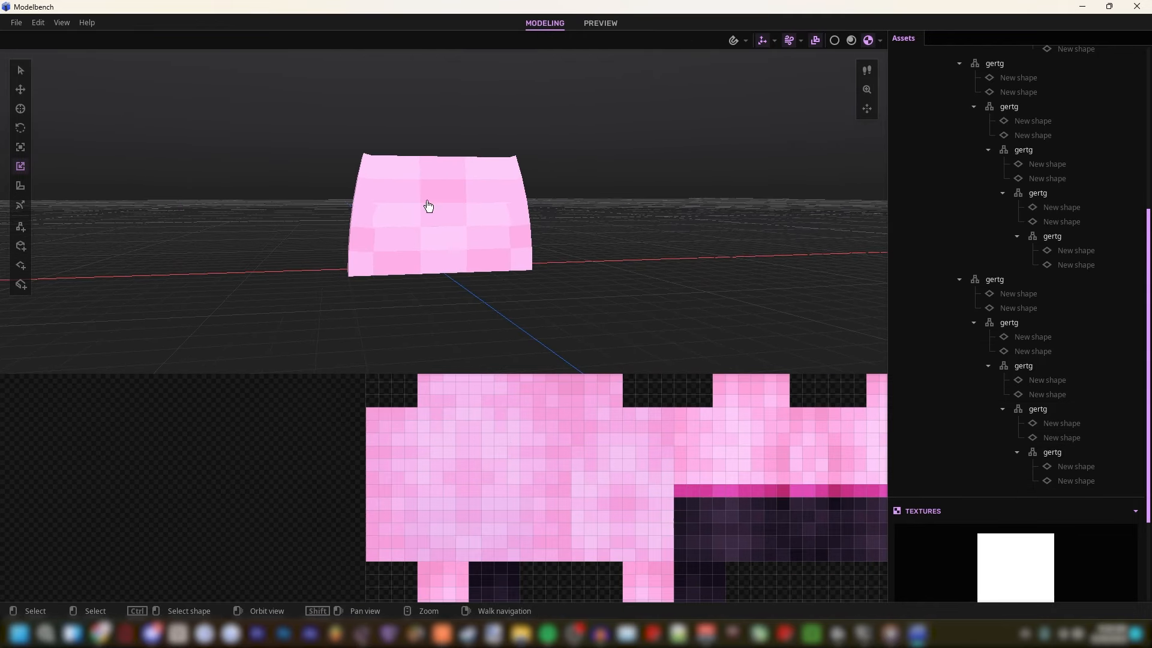
pyautogui.press('a')
pyautogui.moveTo(546, 255); pyautogui.dragTo(545, 255, button='right')
pyautogui.press('d')
# Step: Duplicate the fsgrwtg part and set the copy's Y rotation to 180°
pyautogui.scroll(8, 1034, 293)
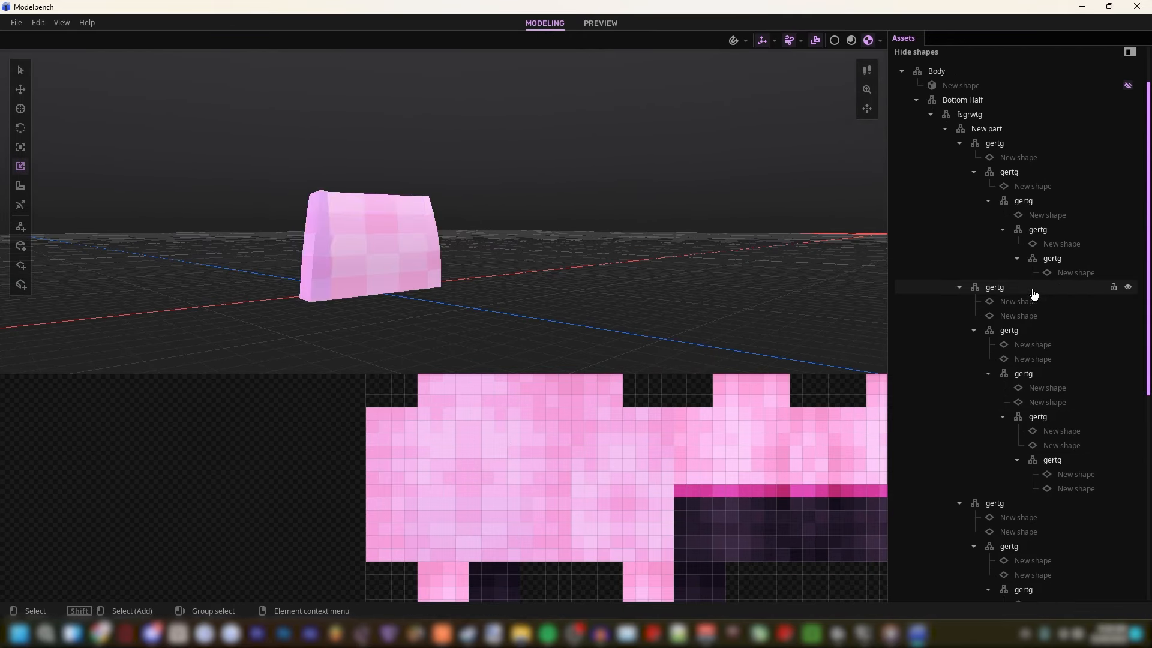
pyautogui.click(986, 192)
pyautogui.moveTo(548, 190); pyautogui.dragTo(548, 190)
pyautogui.click(1028, 179)
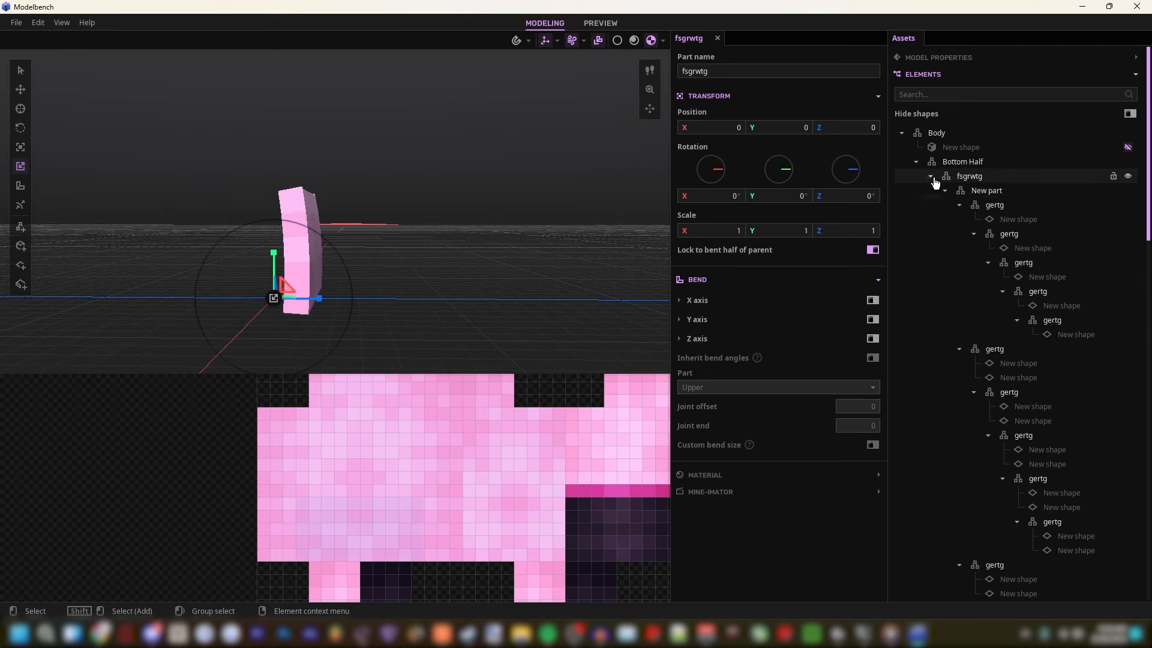
pyautogui.hotkey('ctrl', 'd')
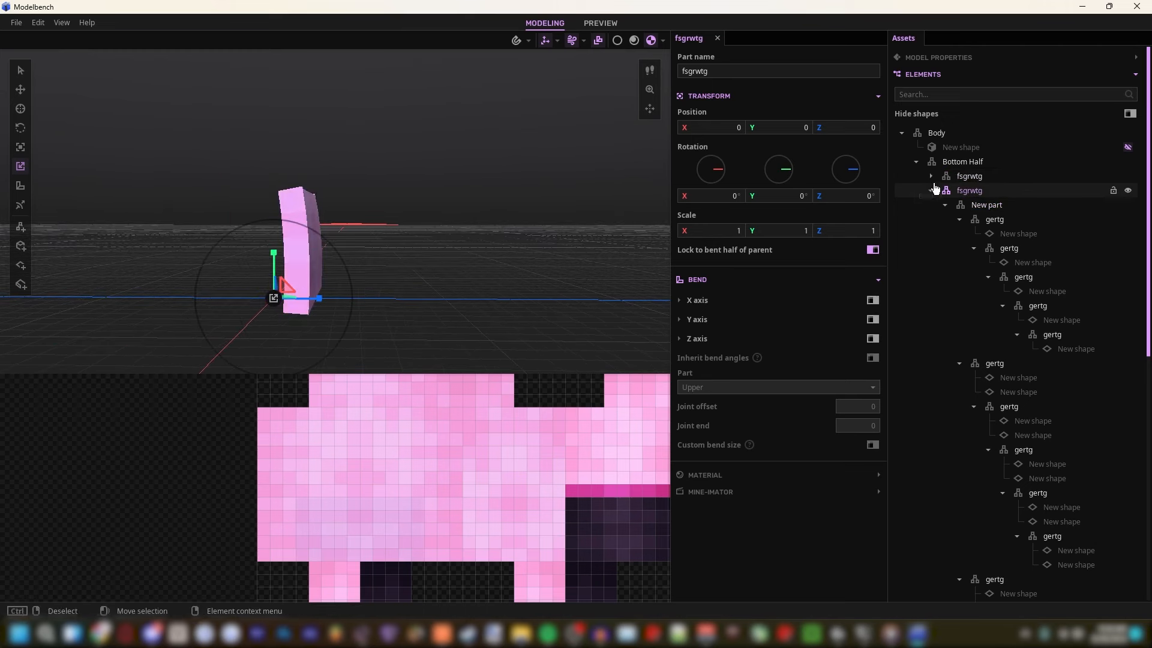
pyautogui.click(785, 194)
pyautogui.write('180')
pyautogui.press('a')
pyautogui.moveTo(483, 223); pyautogui.dragTo(484, 224, button='right')
pyautogui.press('d')
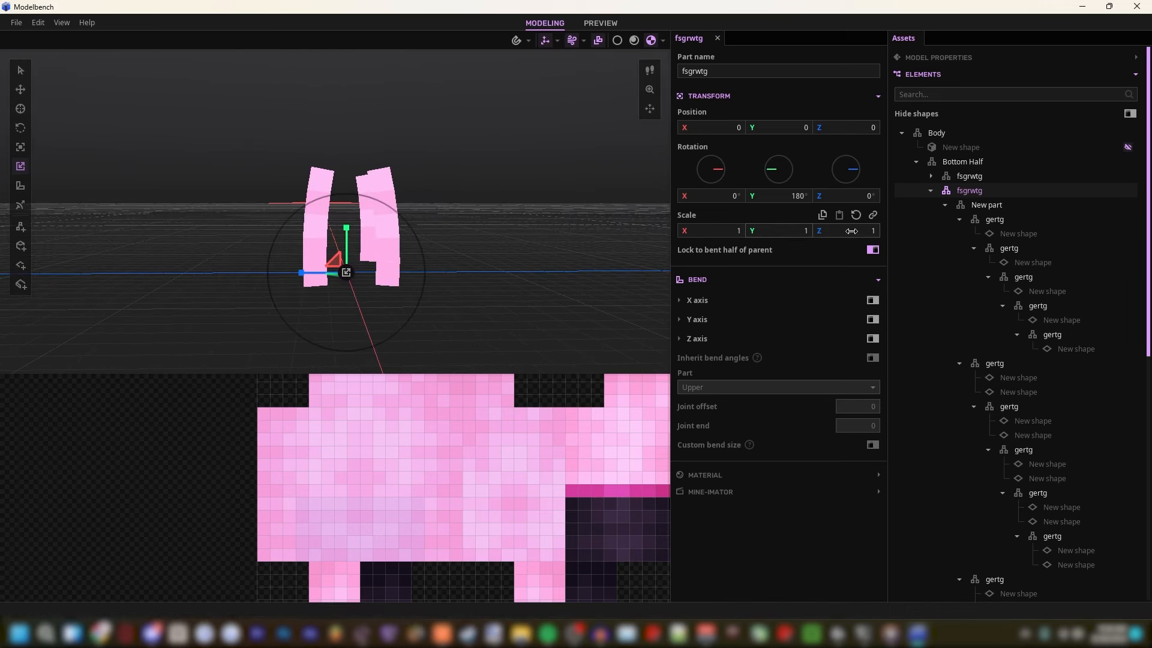
# Step: Set the X-axis default bend angle of the three outermost gertg parts in the fsgrwtg copy to 5°
pyautogui.click(989, 219)
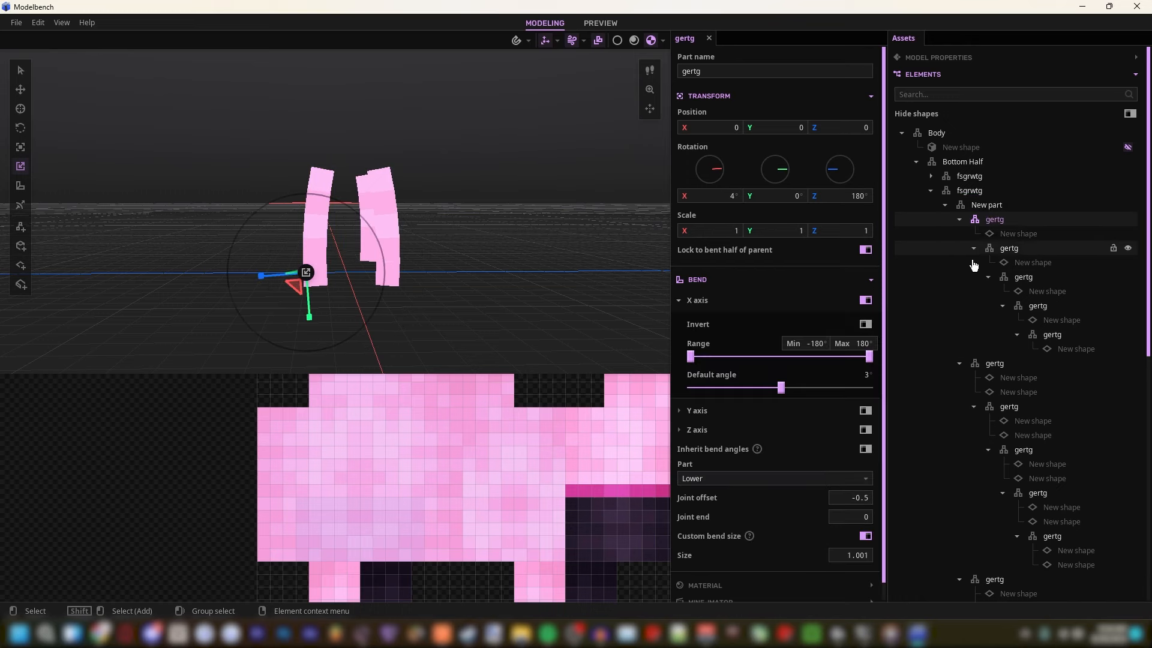
pyautogui.moveTo(516, 228); pyautogui.dragTo(551, 228, button='right')
pyautogui.click(1023, 366)
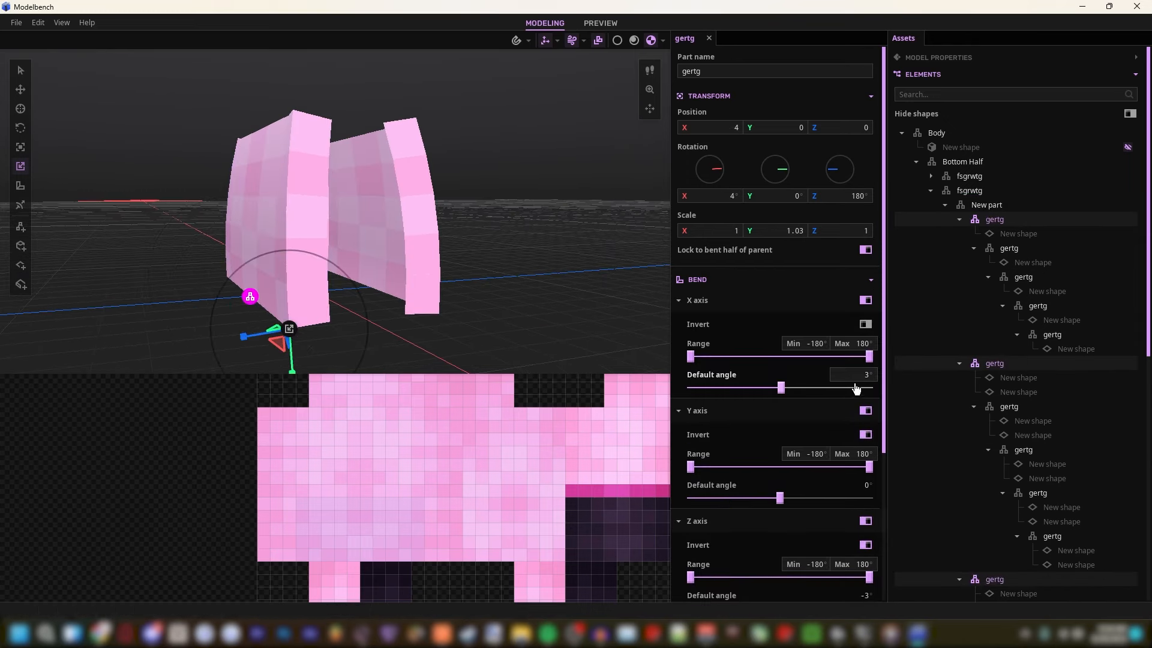
pyautogui.write('5')
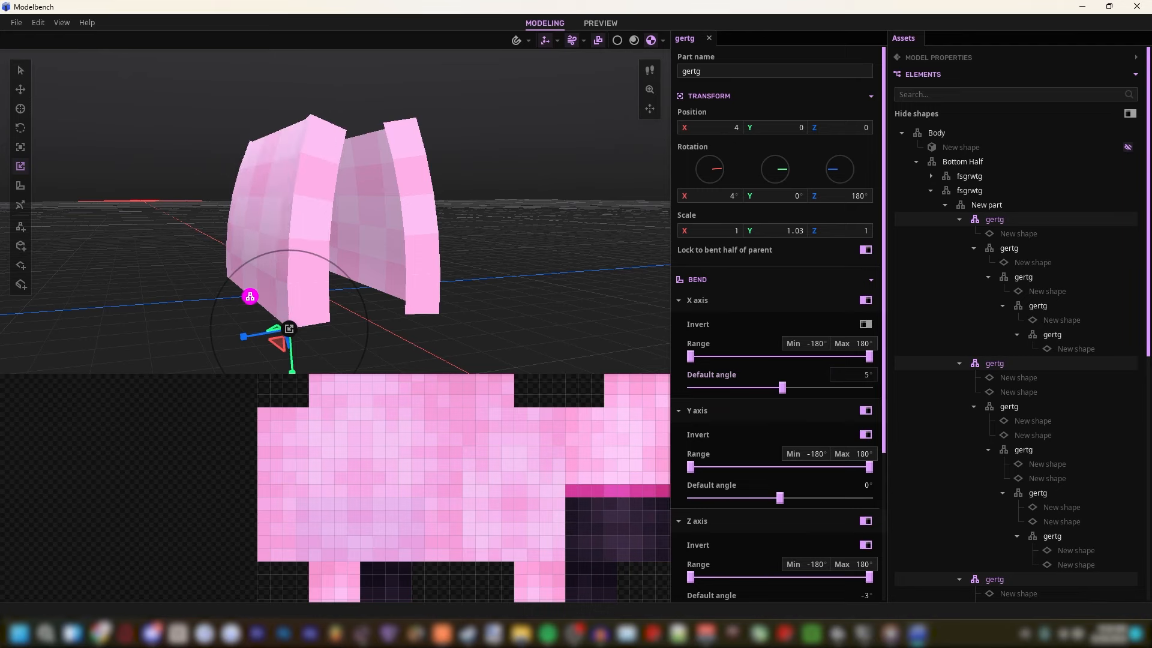
# Step: Set the X rotation of the three outermost gertg parts in the fsgrwtg copy to 3°
pyautogui.moveTo(480, 216); pyautogui.dragTo(384, 215)
pyautogui.moveTo(384, 215); pyautogui.dragTo(360, 204, button='right')
pyautogui.press('s')
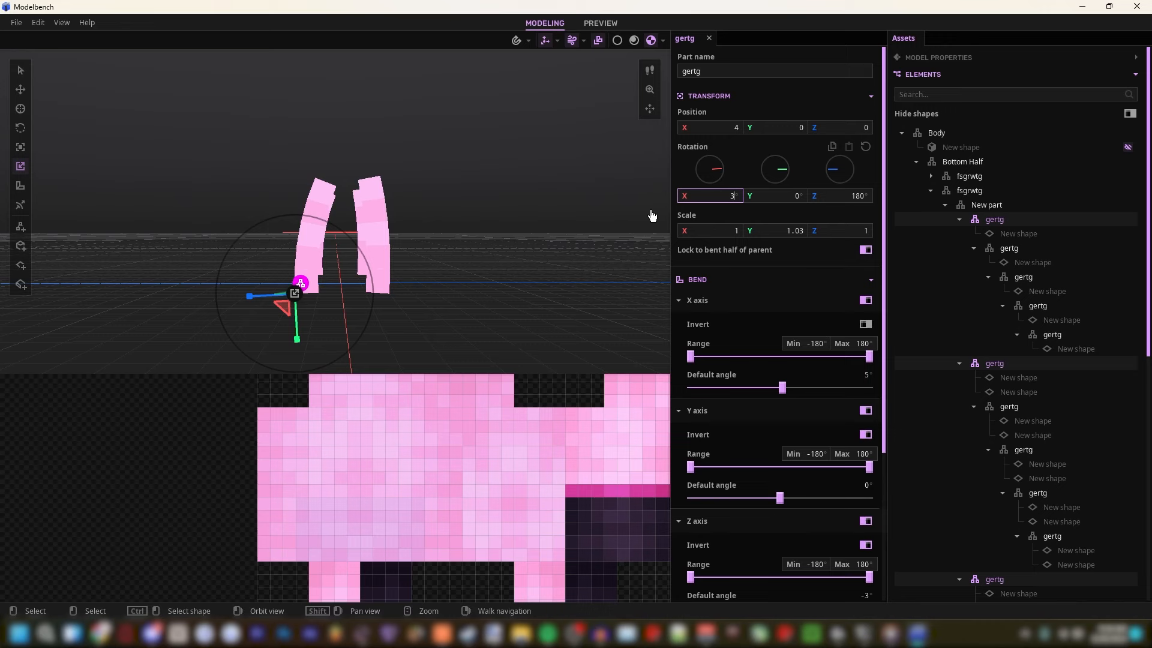
pyautogui.click(536, 219)
pyautogui.moveTo(537, 216)
pyautogui.mouseDown(button='right')
pyautogui.moveTo(576, 211)
pyautogui.moveTo(537, 216)
pyautogui.mouseUp(button='right')
pyautogui.press('w')
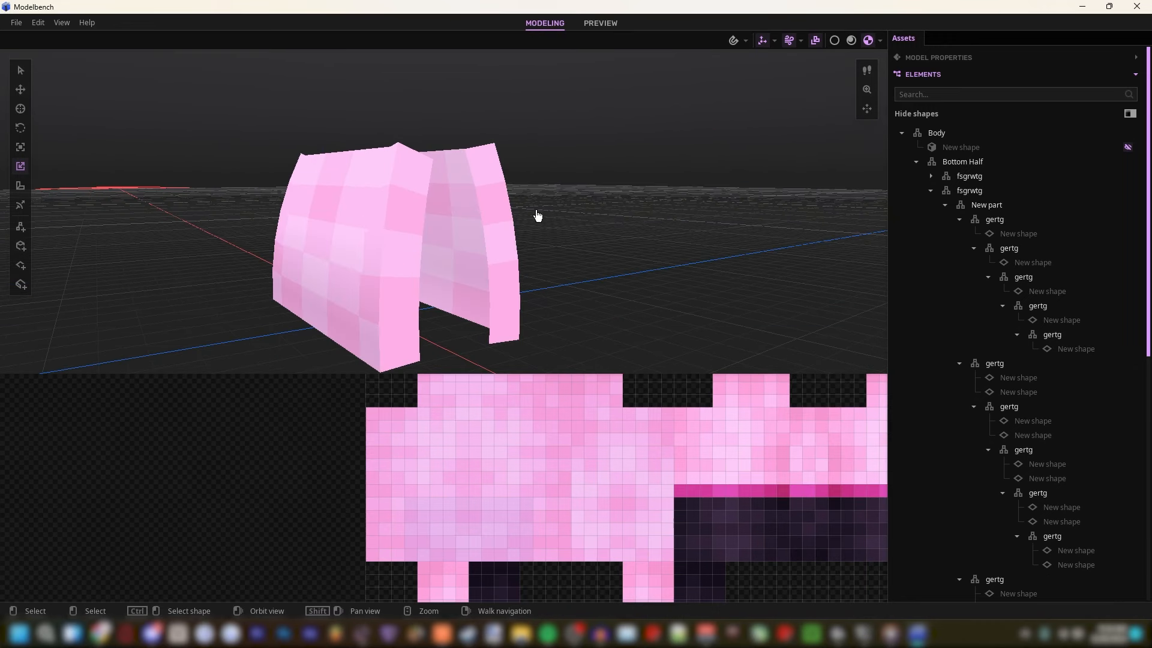
# Step: Select all shapes in the 180° copy and shift their UVs together about 12 texture pixels right onto the back area of the texture
pyautogui.click(1042, 249)
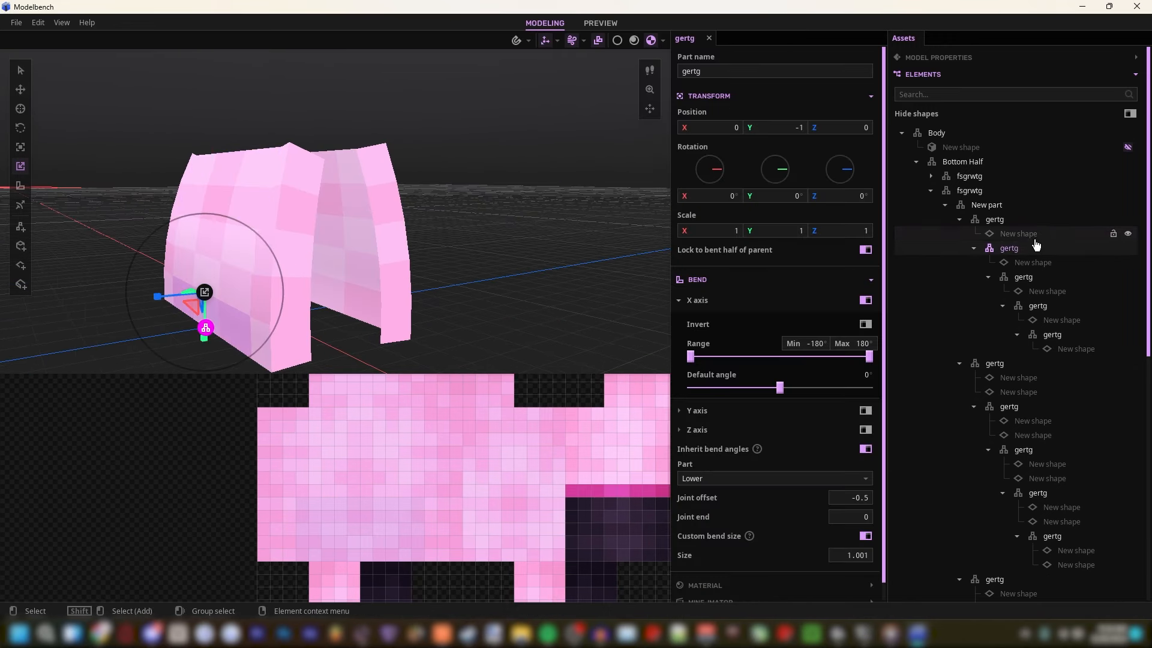
pyautogui.click(1040, 262)
pyautogui.keyDown('shift'); pyautogui.click(1048, 290); pyautogui.keyUp('shift')
pyautogui.keyDown('shift'); pyautogui.click(1060, 319); pyautogui.keyUp('shift')
pyautogui.keyDown('shift'); pyautogui.click(1072, 348); pyautogui.keyUp('shift')
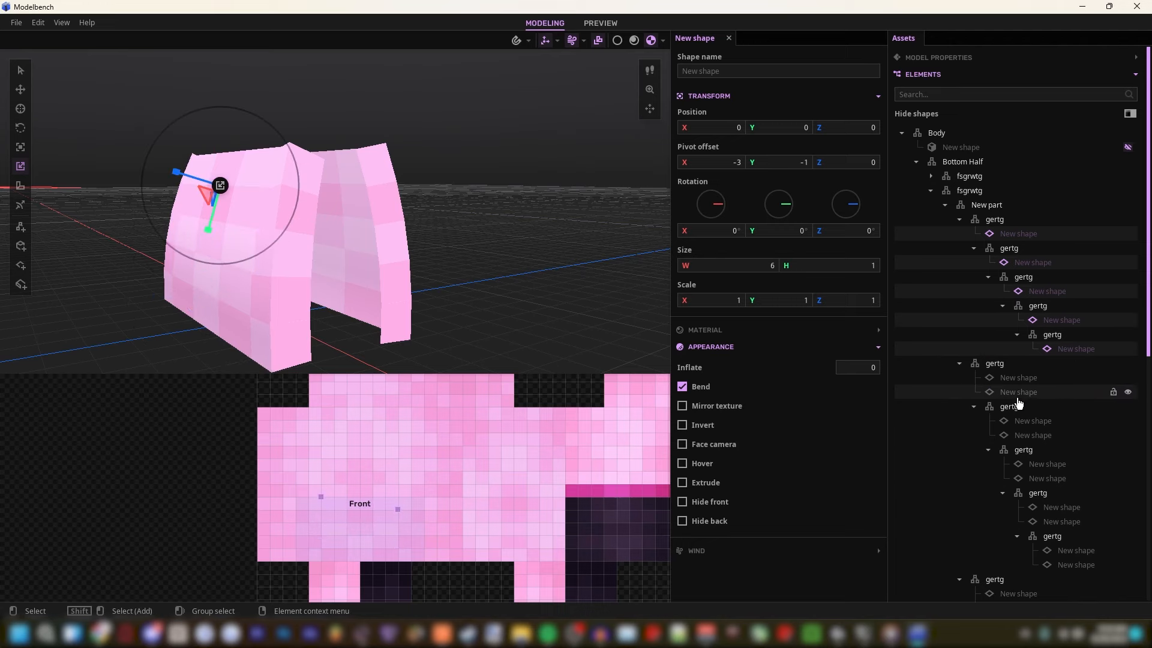
pyautogui.keyDown('shift'); pyautogui.click(1021, 379); pyautogui.keyUp('shift')
pyautogui.keyDown('shift'); pyautogui.click(1023, 393); pyautogui.keyUp('shift')
pyautogui.keyDown('shift'); pyautogui.click(1036, 422); pyautogui.keyUp('shift')
pyautogui.keyDown('shift'); pyautogui.click(1039, 435); pyautogui.keyUp('shift')
pyautogui.keyDown('shift'); pyautogui.click(1046, 463); pyautogui.keyUp('shift')
pyautogui.keyDown('shift'); pyautogui.click(1048, 478); pyautogui.keyUp('shift')
pyautogui.keyDown('shift'); pyautogui.click(1056, 507); pyautogui.keyUp('shift')
pyautogui.keyDown('shift'); pyautogui.click(1060, 522); pyautogui.keyUp('shift')
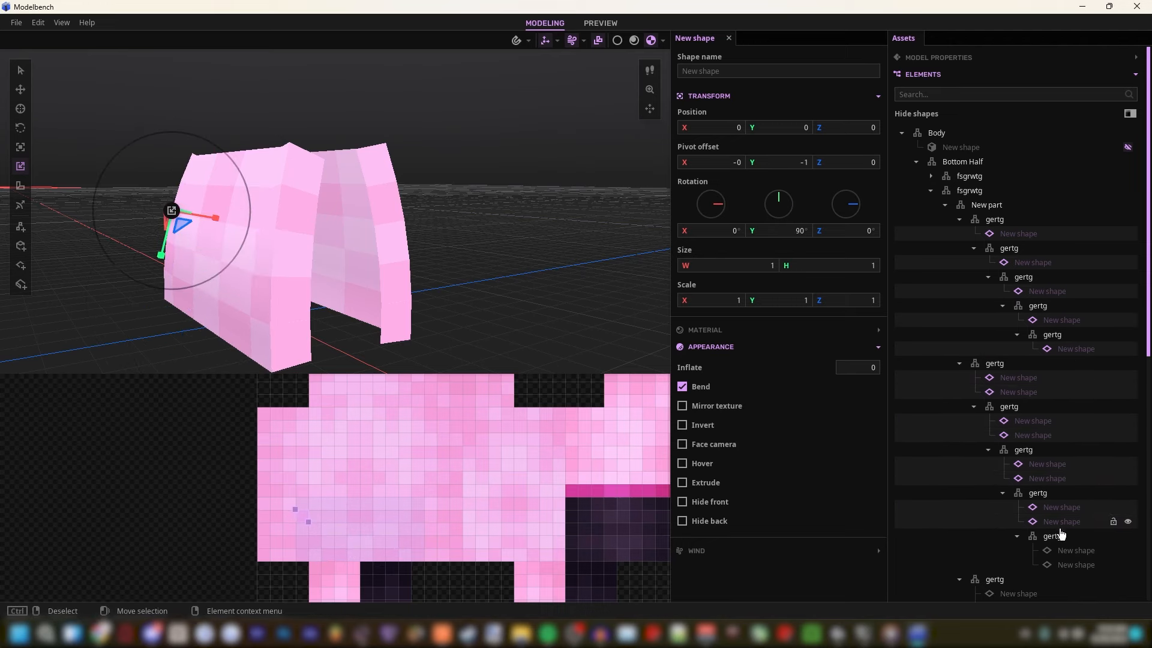
pyautogui.keyDown('shift'); pyautogui.click(1066, 550); pyautogui.keyUp('shift')
pyautogui.keyDown('shift'); pyautogui.click(1067, 565); pyautogui.keyUp('shift')
pyautogui.keyDown('shift'); pyautogui.click(1024, 395); pyautogui.keyUp('shift')
pyautogui.keyDown('shift'); pyautogui.click(1035, 425); pyautogui.keyUp('shift')
pyautogui.keyDown('shift'); pyautogui.click(1034, 439); pyautogui.keyUp('shift')
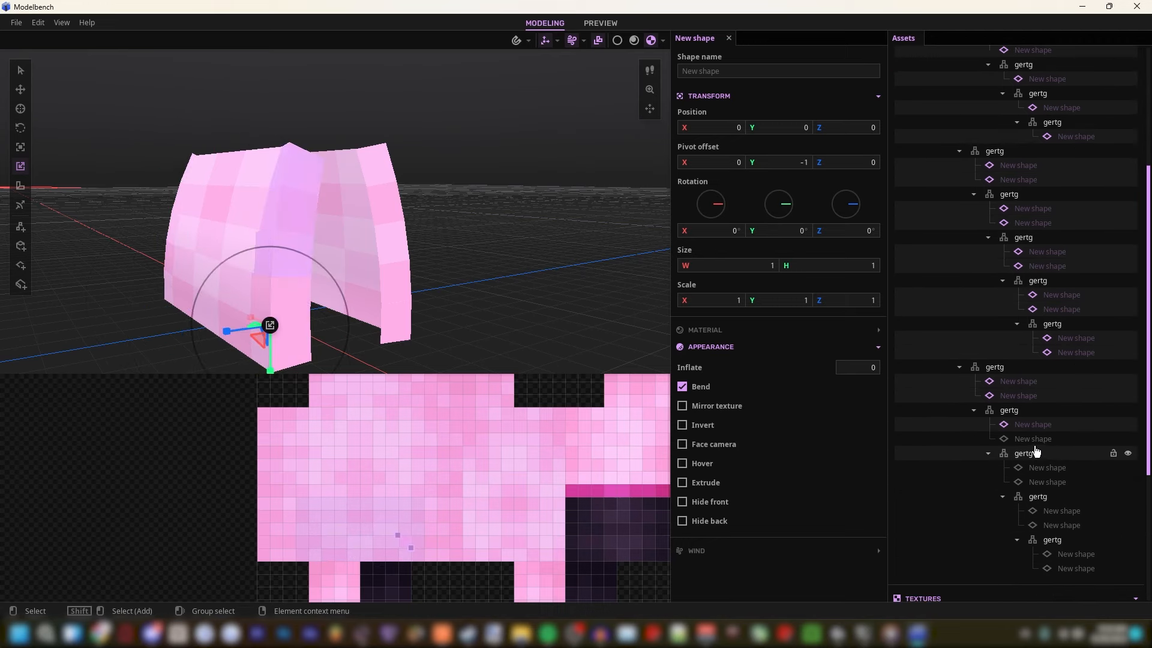
pyautogui.keyDown('shift'); pyautogui.click(1048, 468); pyautogui.keyUp('shift')
pyautogui.keyDown('shift'); pyautogui.click(1047, 482); pyautogui.keyUp('shift')
pyautogui.keyDown('shift'); pyautogui.click(1050, 512); pyautogui.keyUp('shift')
pyautogui.keyDown('shift'); pyautogui.click(1051, 525); pyautogui.keyUp('shift')
pyautogui.keyDown('shift'); pyautogui.click(1074, 554); pyautogui.keyUp('shift')
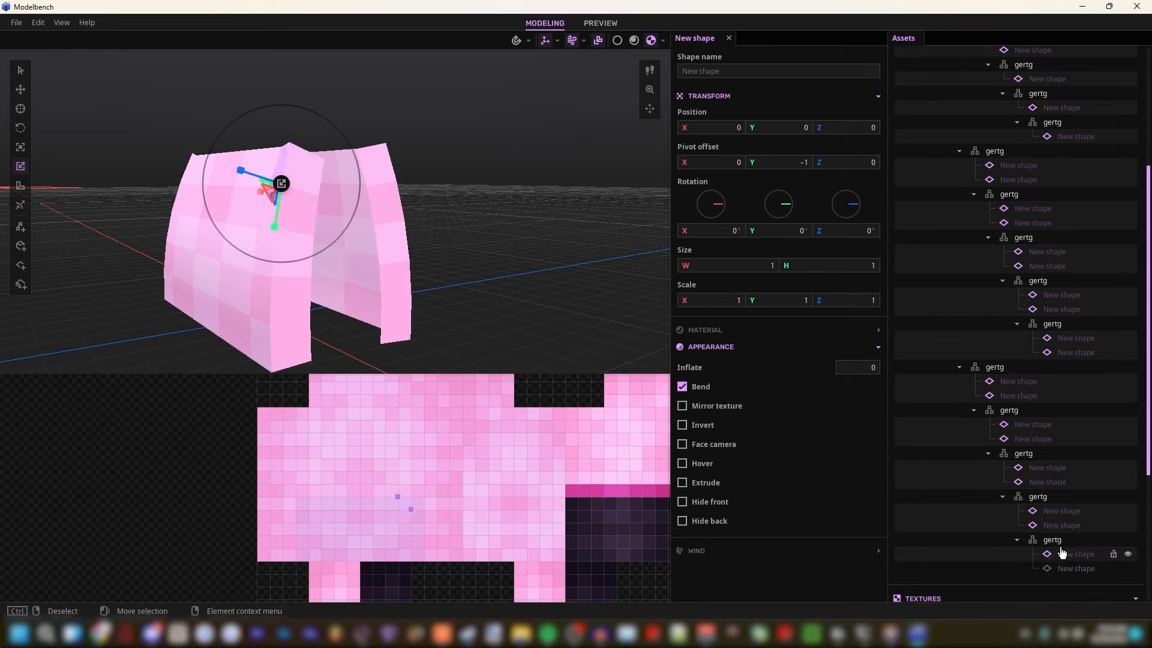
pyautogui.keyDown('shift'); pyautogui.click(1075, 569); pyautogui.keyUp('shift')
pyautogui.moveTo(413, 500); pyautogui.dragTo(580, 501)
pyautogui.moveTo(474, 279); pyautogui.dragTo(496, 279)
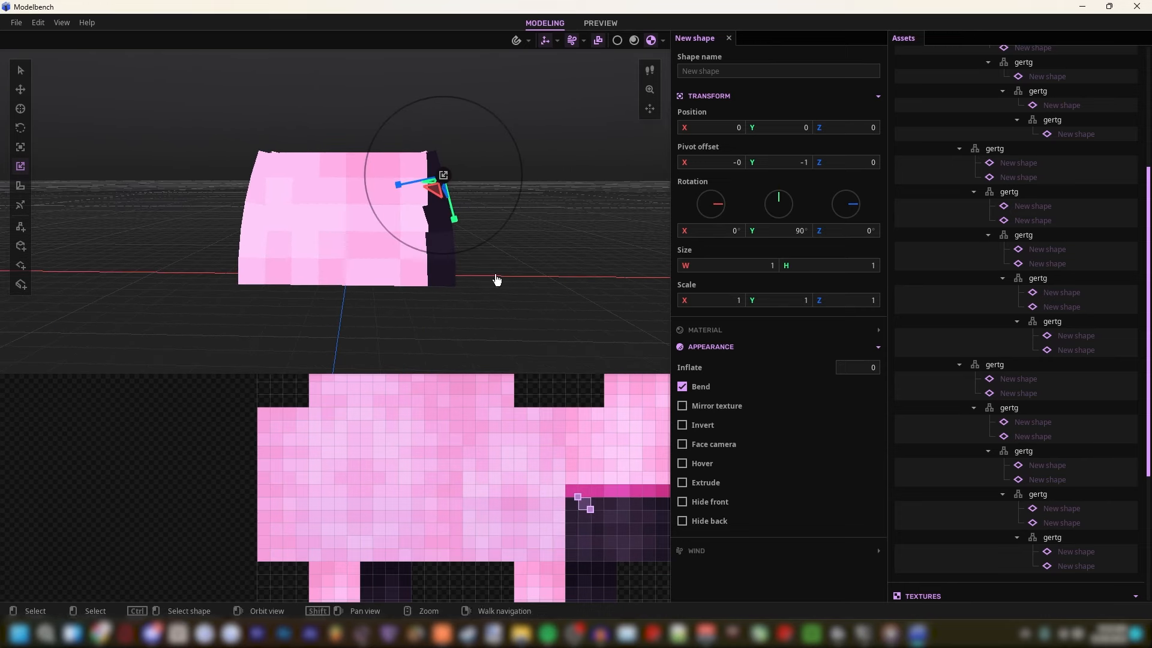
pyautogui.moveTo(577, 504); pyautogui.dragTo(567, 501)
pyautogui.moveTo(637, 312); pyautogui.dragTo(579, 302)
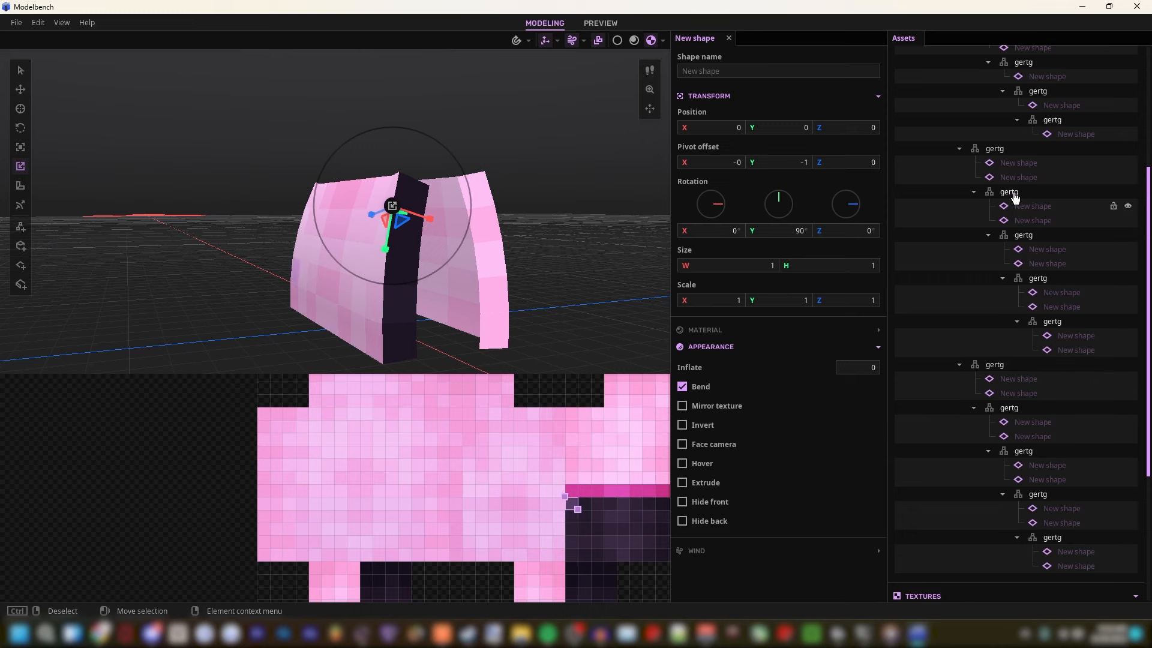
# Step: Move the UVs of the first side strip's side-facing shapes in the 180° copy to the leftmost texture column
pyautogui.click(1013, 162)
pyautogui.click(1018, 177)
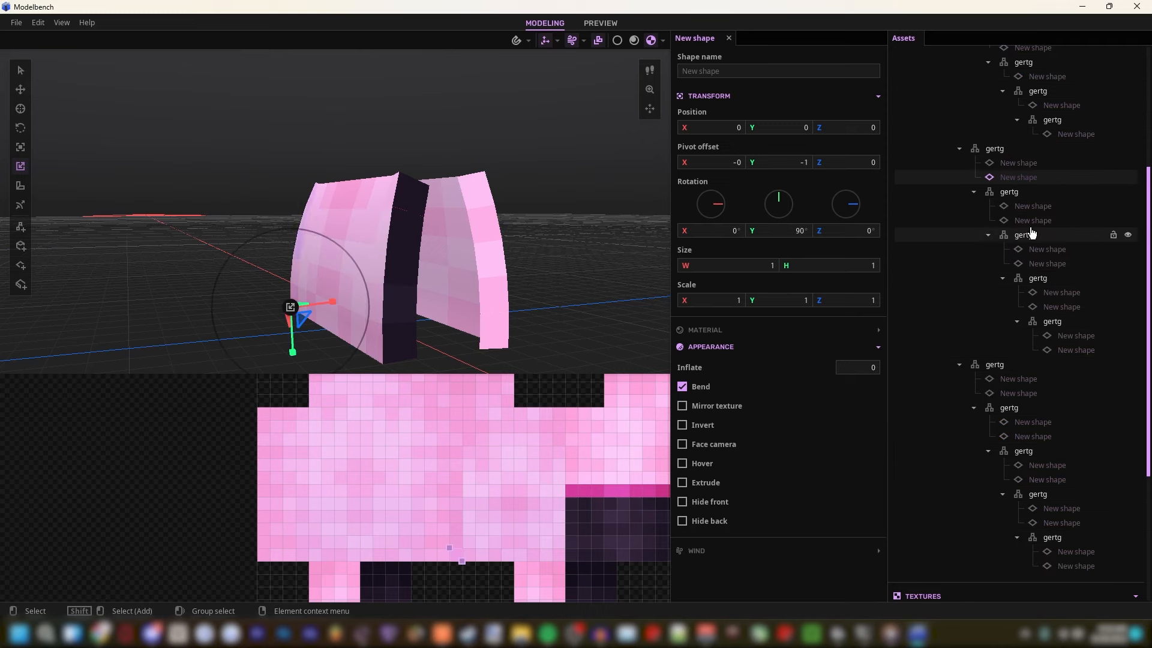
pyautogui.keyDown('shift'); pyautogui.click(1032, 220); pyautogui.keyUp('shift')
pyautogui.keyDown('shift'); pyautogui.click(1046, 264); pyautogui.keyUp('shift')
pyautogui.keyDown('shift'); pyautogui.click(1061, 306); pyautogui.keyUp('shift')
pyautogui.keyDown('shift'); pyautogui.click(1075, 350); pyautogui.keyUp('shift')
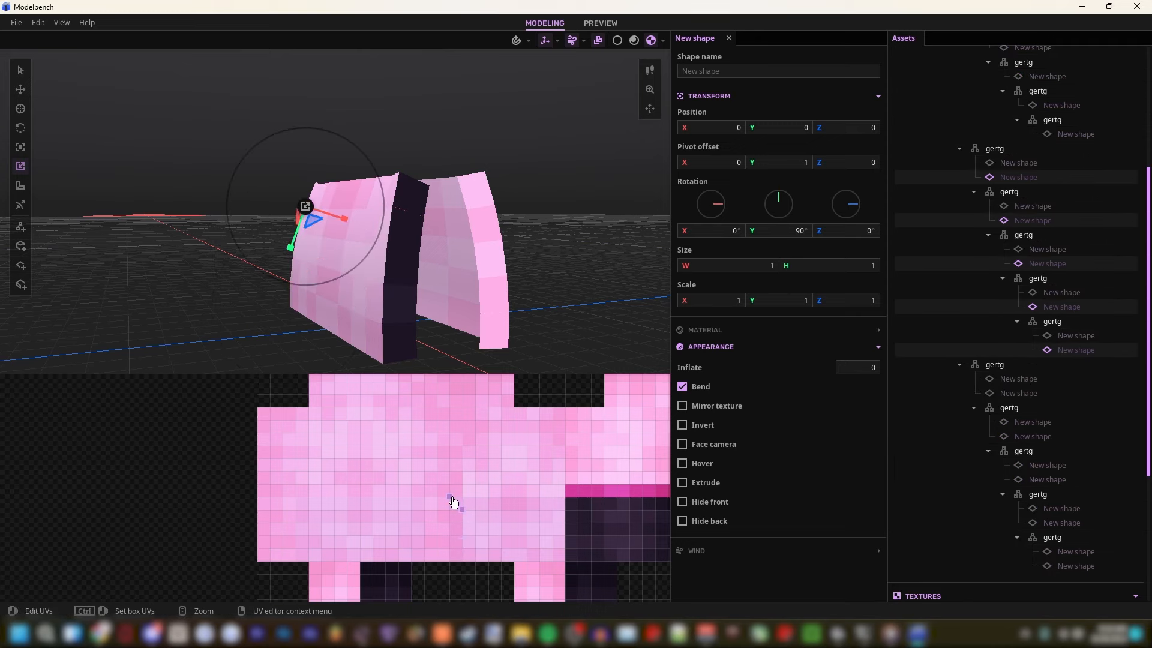
pyautogui.moveTo(420, 333); pyautogui.dragTo(477, 331)
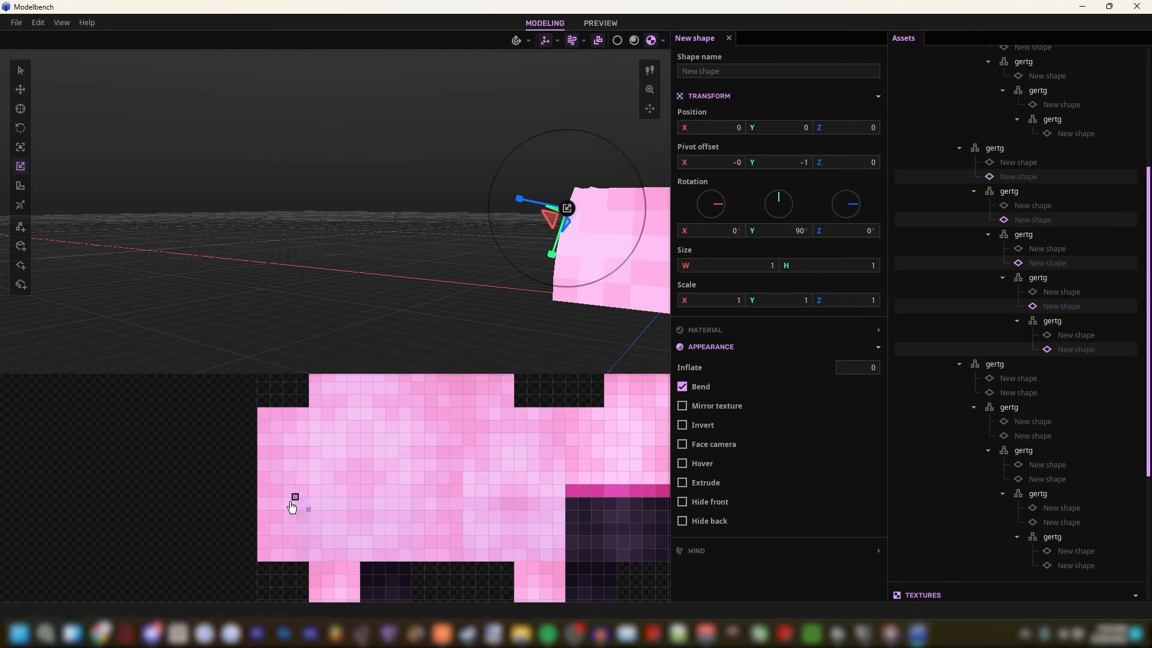
pyautogui.moveTo(494, 282); pyautogui.dragTo(500, 282, button='right')
# Step: Move the UVs of the second side strip's side-facing shapes to the pink column just left of the back panel's UVs
pyautogui.click(1067, 566)
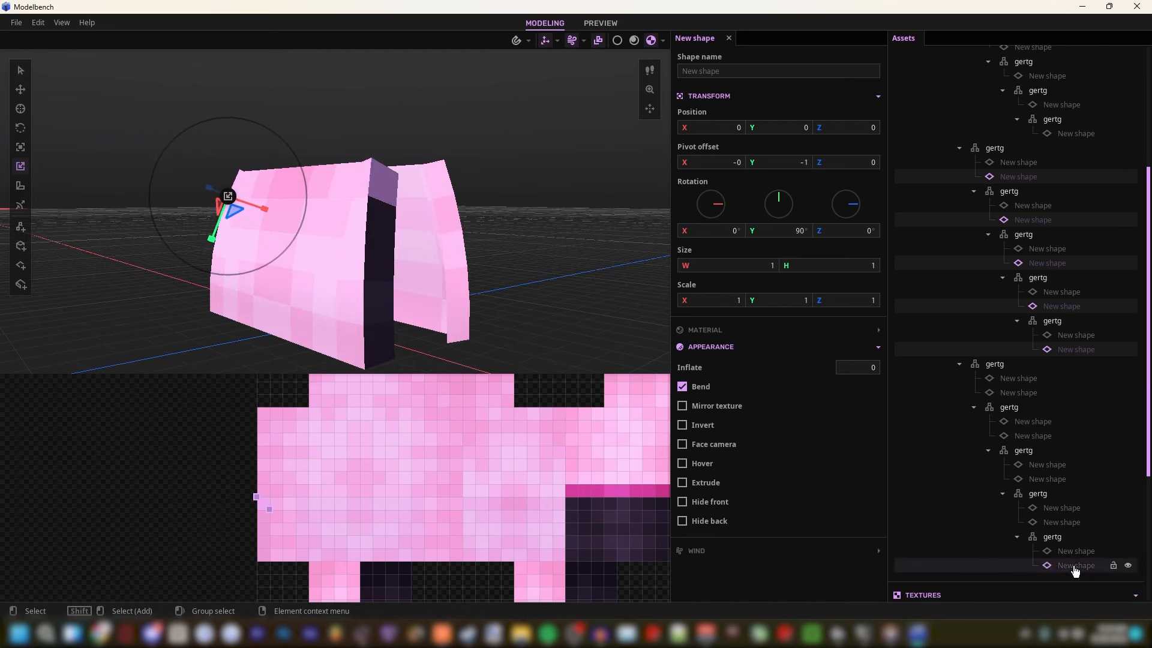
pyautogui.keyDown('shift'); pyautogui.click(1062, 522); pyautogui.keyUp('shift')
pyautogui.keyDown('shift'); pyautogui.click(1039, 479); pyautogui.keyUp('shift')
pyautogui.keyDown('shift'); pyautogui.click(1034, 436); pyautogui.keyUp('shift')
pyautogui.keyDown('shift'); pyautogui.click(1019, 393); pyautogui.keyUp('shift')
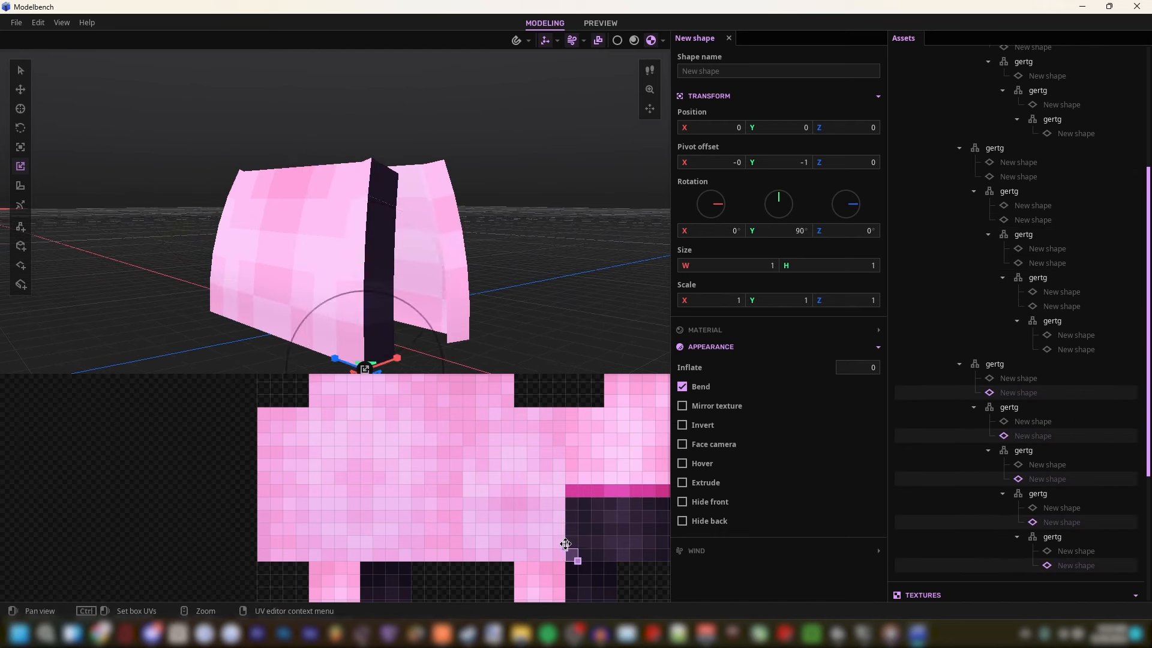
pyautogui.moveTo(564, 552); pyautogui.dragTo(451, 546)
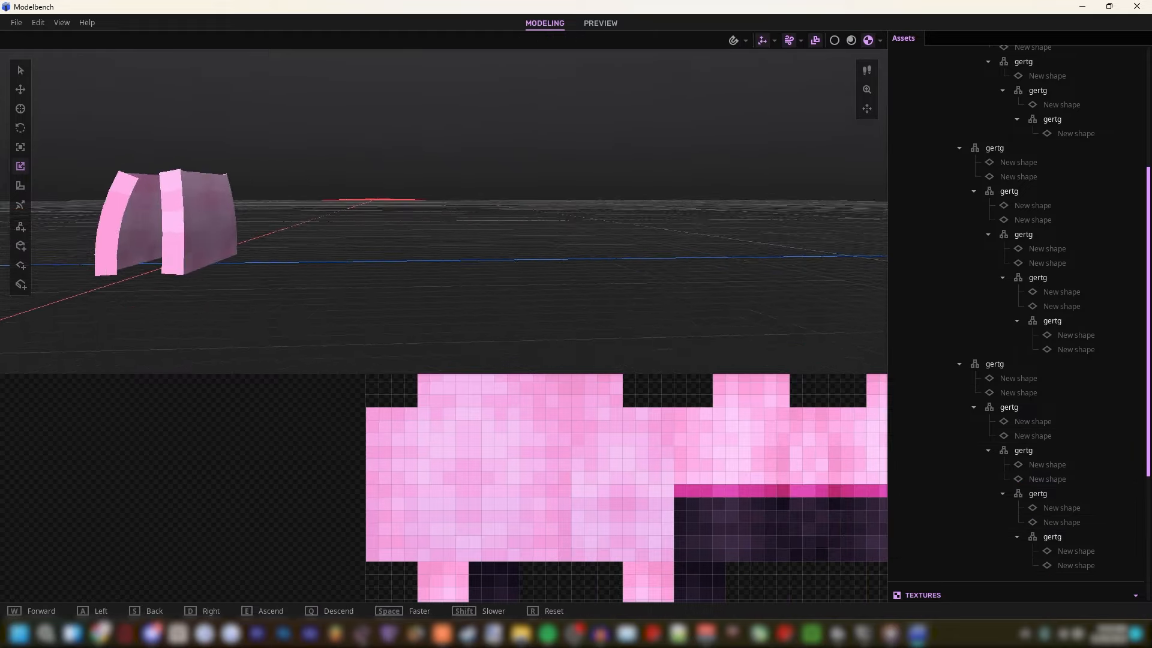
# Step: Examine the two curved halves from several sides, checking their side textures and the difference in bend
pyautogui.press('a')
pyautogui.moveTo(444, 210); pyautogui.dragTo(423, 210, button='right')
pyautogui.press('d')
pyautogui.moveTo(540, 305); pyautogui.dragTo(595, 303, button='right')
pyautogui.press('a')
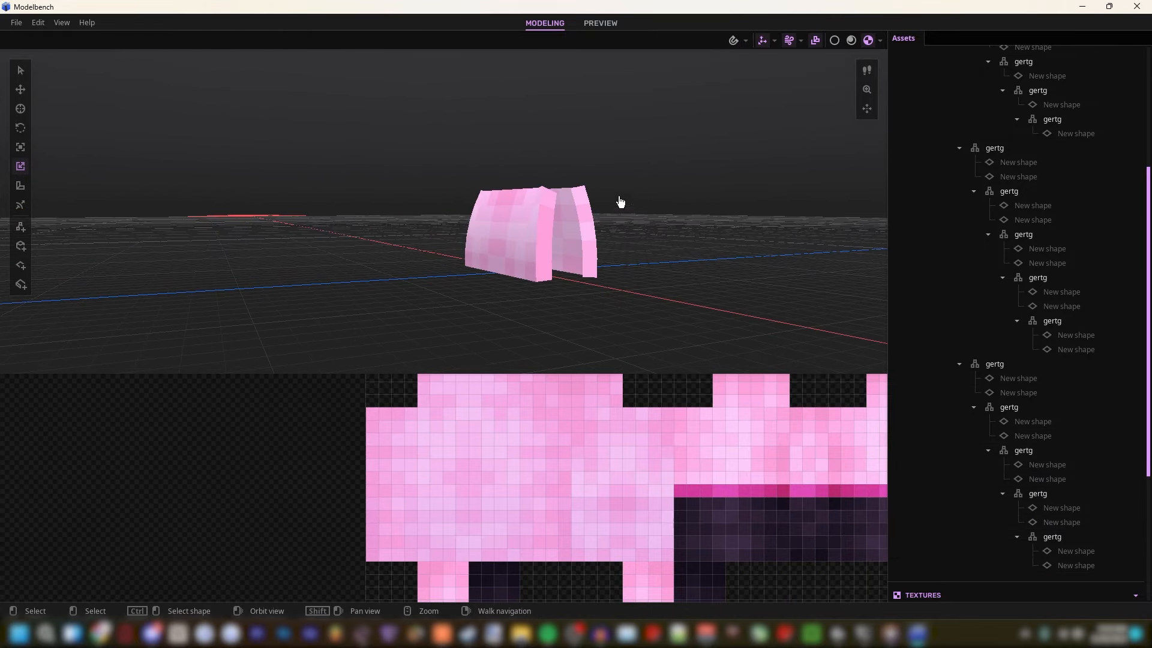
pyautogui.press('a')
pyautogui.moveTo(621, 202); pyautogui.dragTo(588, 228, button='right')
pyautogui.press('w')
pyautogui.press('d')
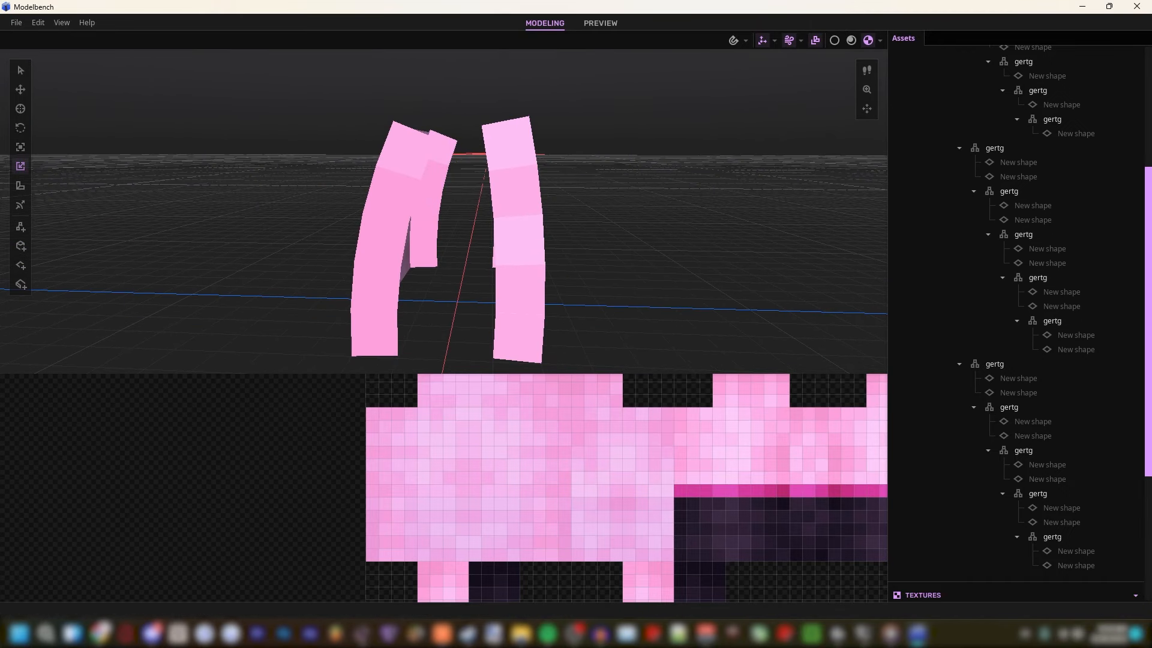
# Step: Duplicate the original fsgrwtg part and set the new copy's Y rotation to 90°
pyautogui.scroll(10, 961, 190)
pyautogui.click(962, 191)
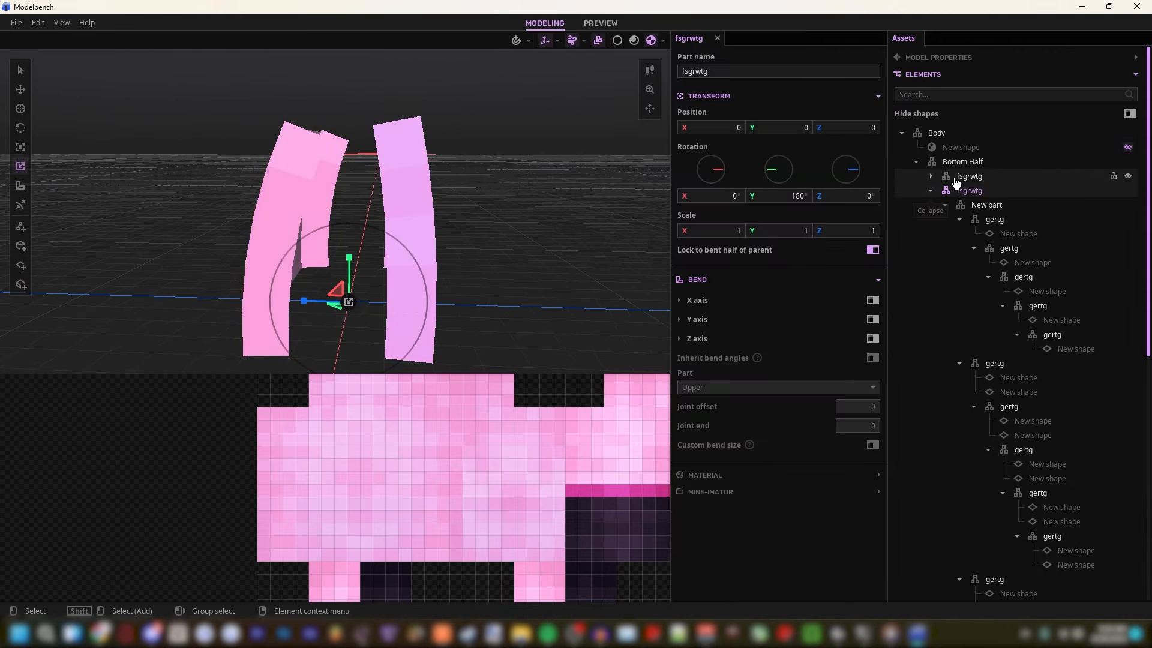
pyautogui.click(963, 190)
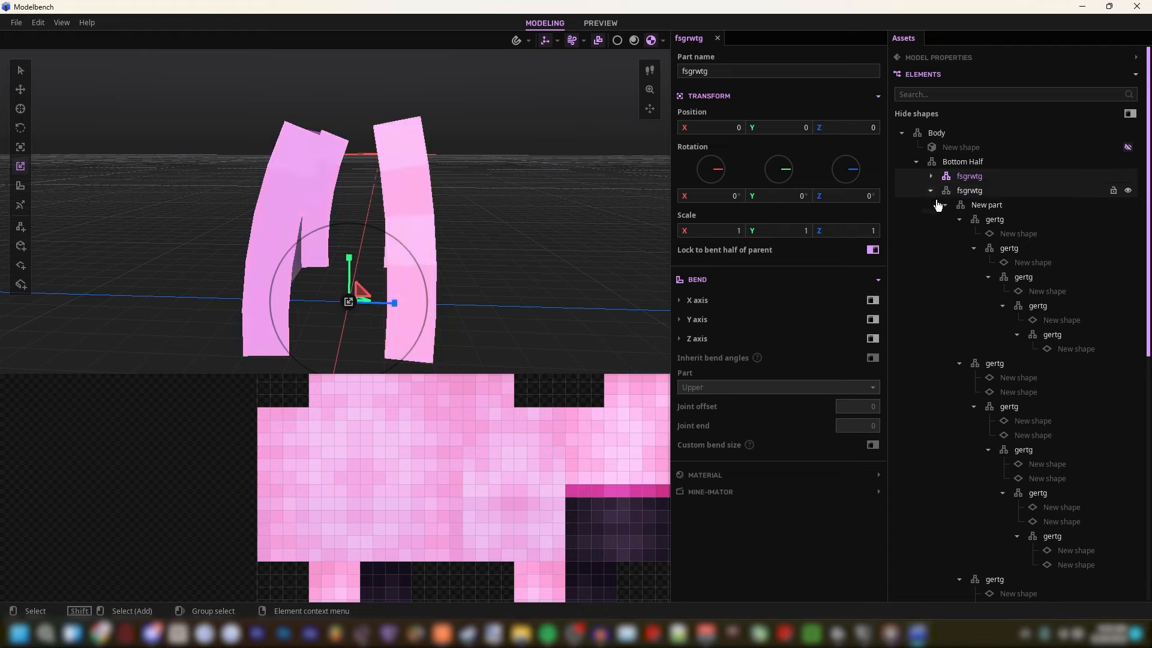
pyautogui.click(932, 190)
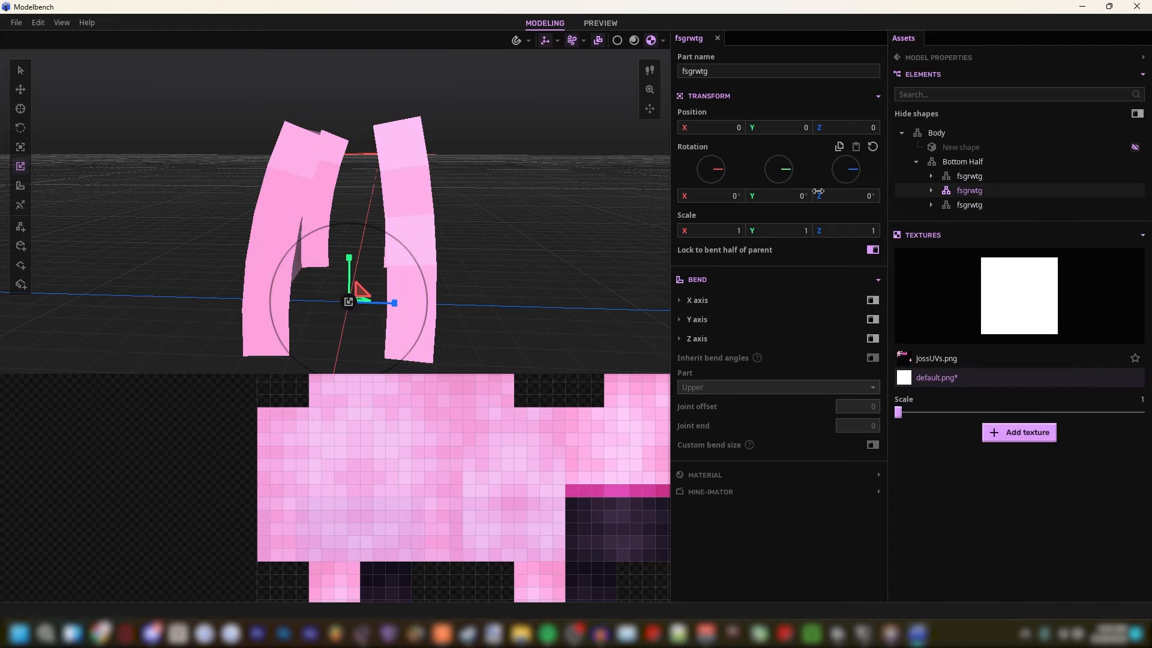
pyautogui.write('90')
pyautogui.press('a')
pyautogui.moveTo(480, 204); pyautogui.dragTo(570, 240, button='right')
pyautogui.press('w')
pyautogui.press('s')
# Step: Delete the two side strips from the 90° fsgrwtg copy, leaving only its main panel chain
pyautogui.click(931, 190)
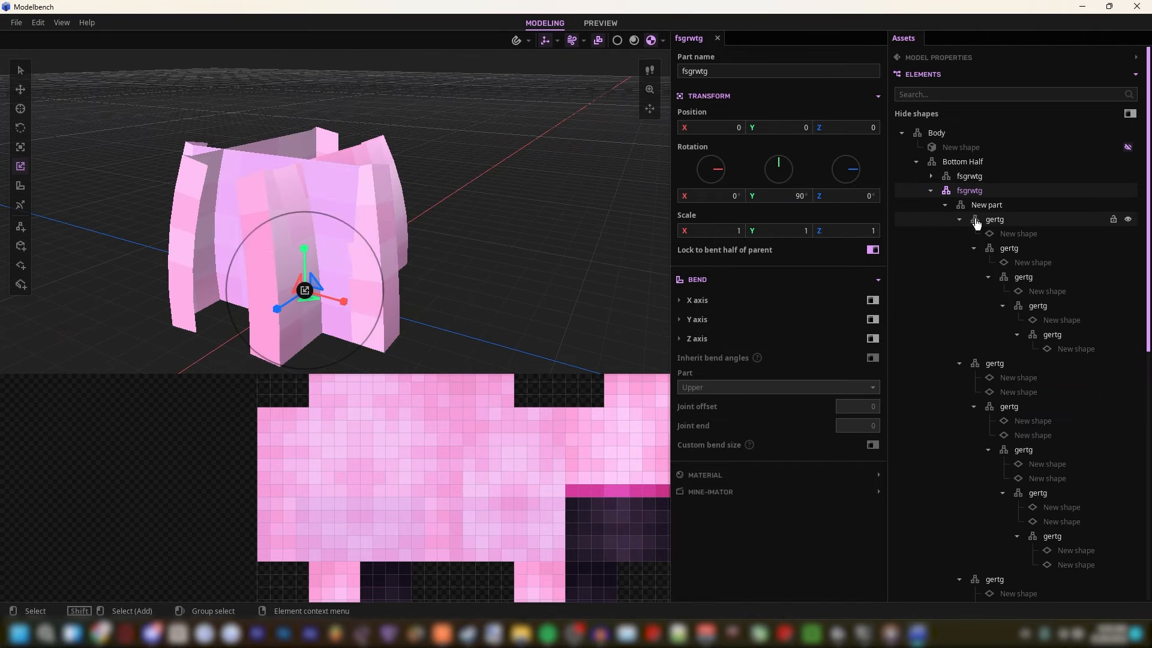
pyautogui.click(960, 221)
pyautogui.click(960, 234)
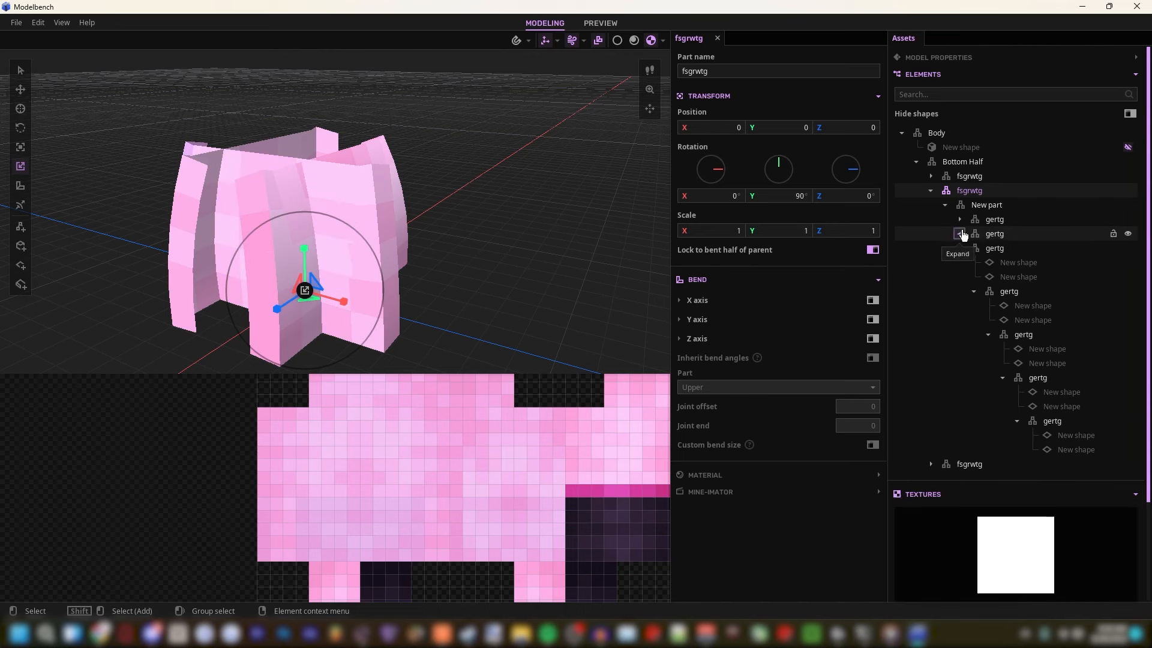
pyautogui.click(960, 249)
pyautogui.click(994, 249)
pyautogui.keyDown('shift'); pyautogui.click(996, 235); pyautogui.keyUp('shift')
pyautogui.press('Delete')
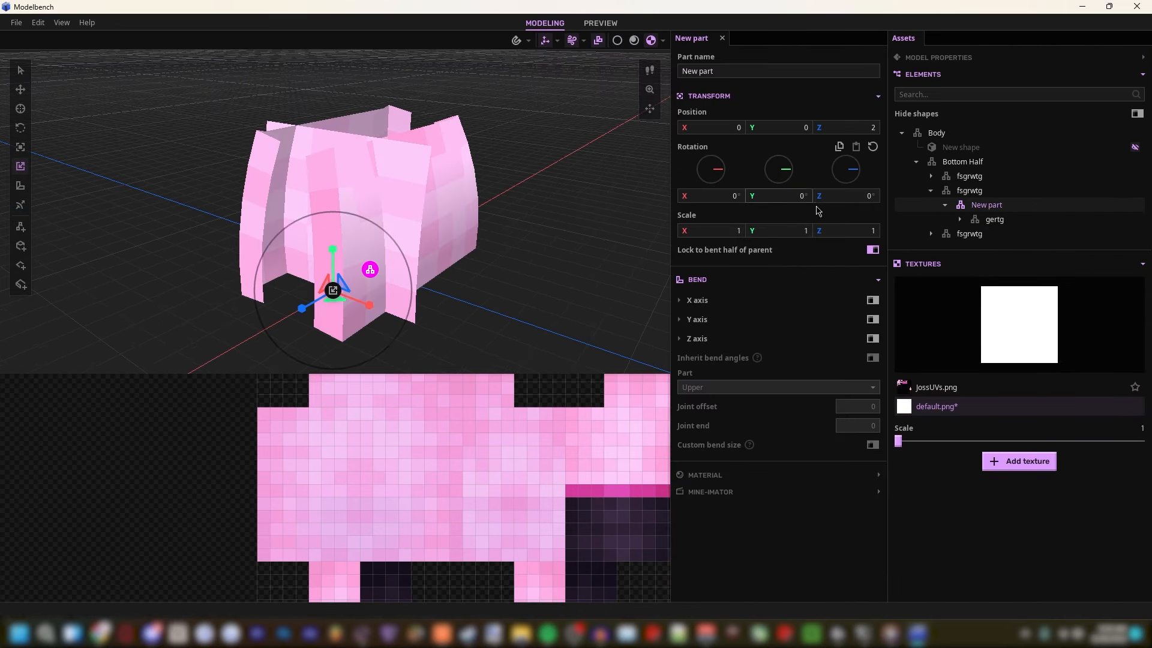
# Step: Set the 90° copy's New part to Z position 4 and X rotation -3°
pyautogui.moveTo(821, 124); pyautogui.dragTo(821, 123)
pyautogui.write('4')
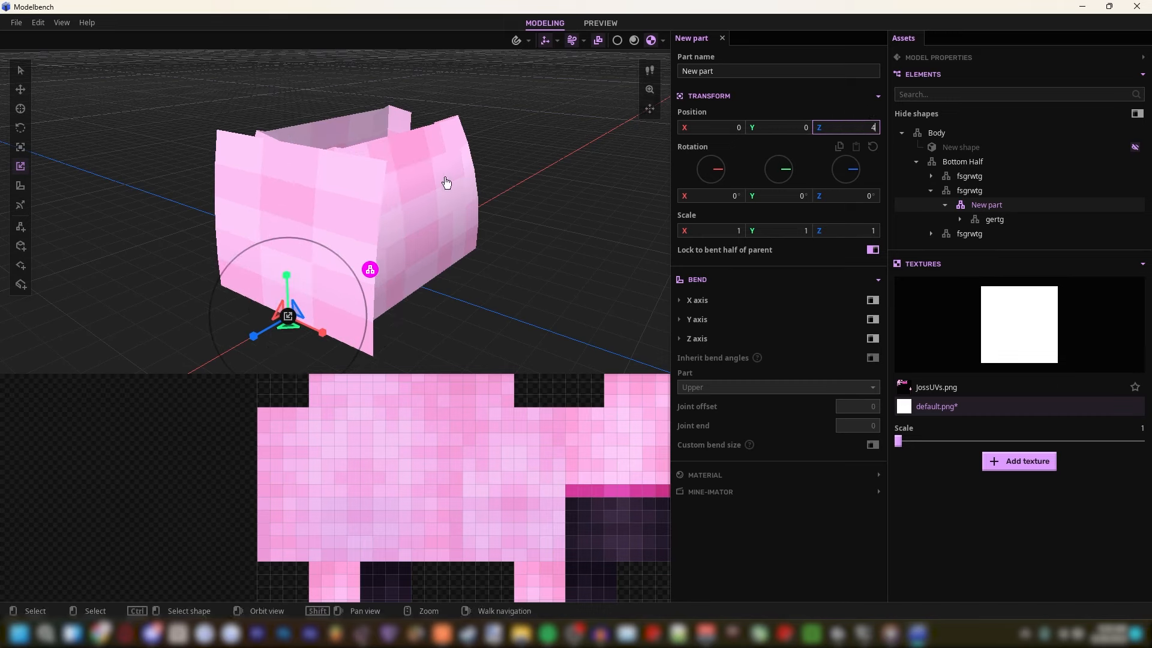
pyautogui.press('w')
pyautogui.moveTo(446, 182); pyautogui.dragTo(447, 183, button='right')
pyautogui.press('w')
pyautogui.press('d')
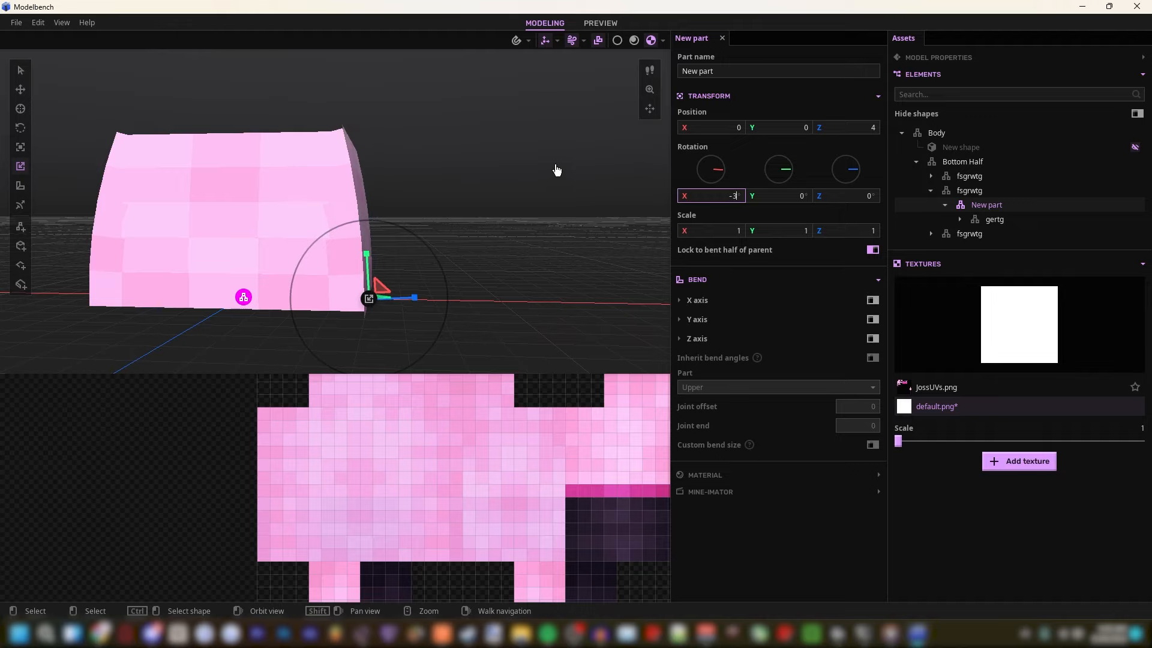
pyautogui.press('w')
pyautogui.moveTo(557, 171); pyautogui.dragTo(557, 170, button='right')
# Step: Set the width of all five shapes in the 90° copy's panel to 2 and their X pivot offset to -1
pyautogui.click(960, 220)
pyautogui.click(1012, 235)
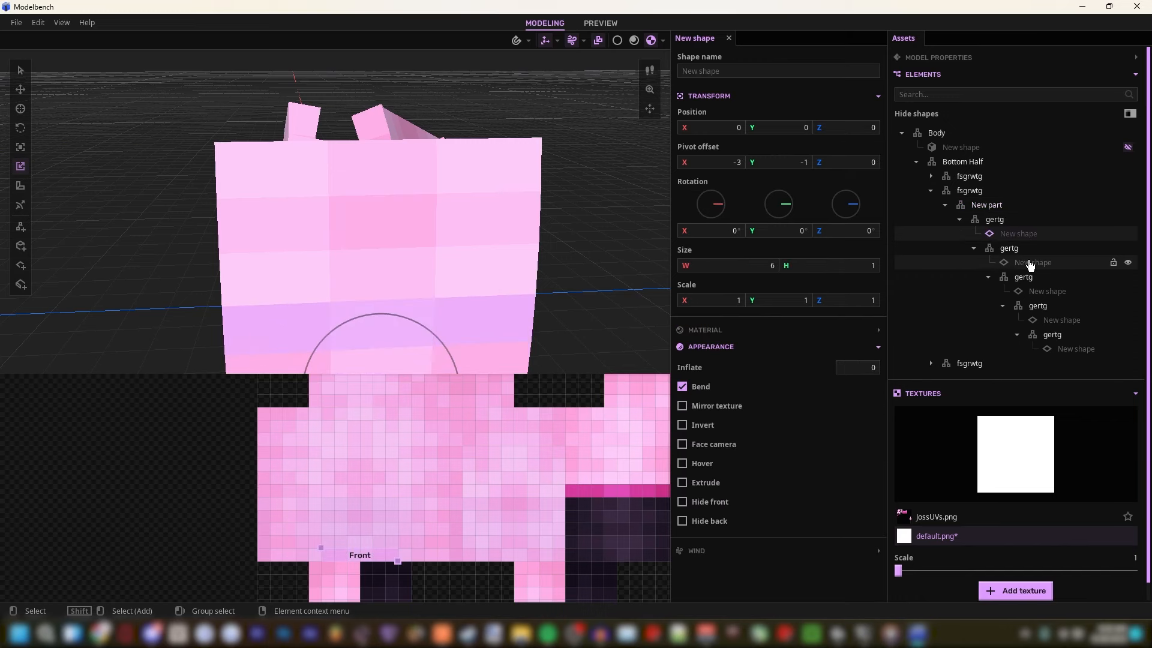
pyautogui.keyDown('shift'); pyautogui.click(1030, 264); pyautogui.keyUp('shift')
pyautogui.keyDown('shift'); pyautogui.click(1044, 306); pyautogui.keyUp('shift')
pyautogui.keyDown('shift'); pyautogui.click(1038, 293); pyautogui.keyUp('shift')
pyautogui.keyDown('shift'); pyautogui.click(1027, 262); pyautogui.keyUp('shift')
pyautogui.keyDown('shift'); pyautogui.click(1021, 236); pyautogui.keyUp('shift')
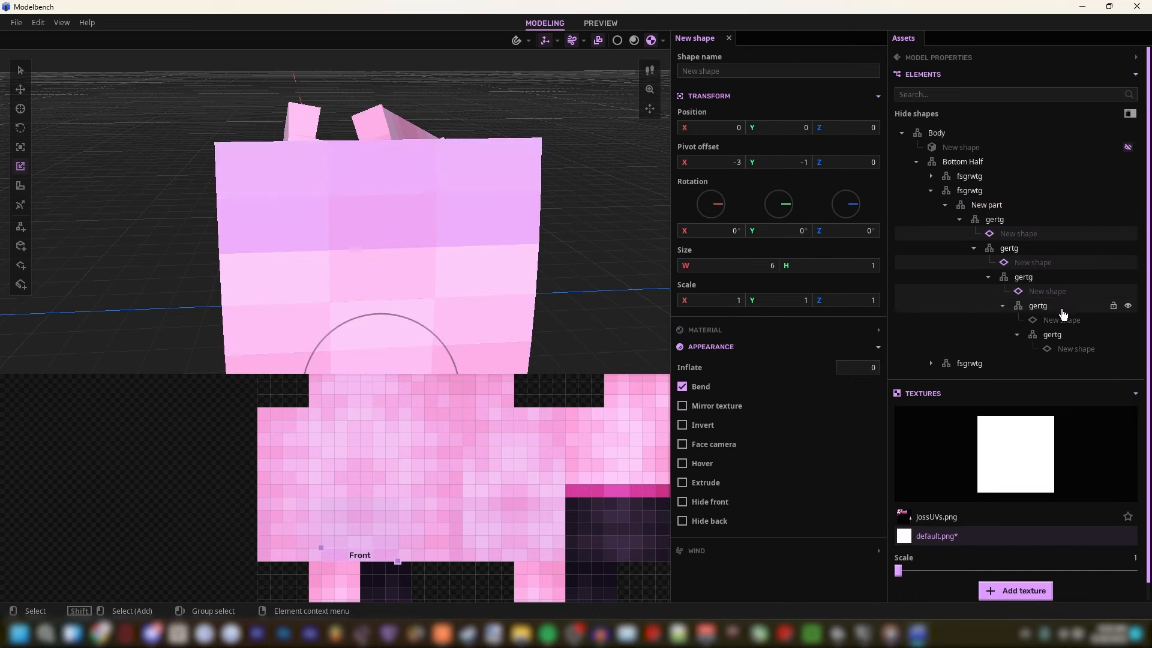
pyautogui.keyDown('shift'); pyautogui.click(1061, 318); pyautogui.keyUp('shift')
pyautogui.keyDown('shift'); pyautogui.click(1013, 349); pyautogui.keyUp('shift')
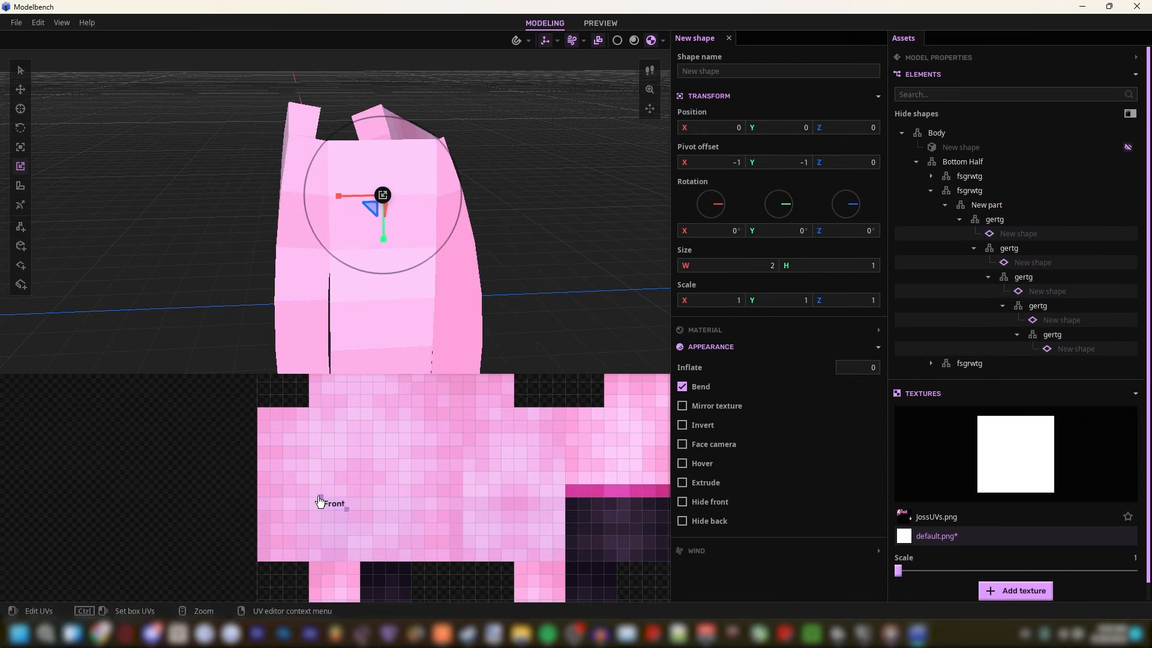
# Step: Move the five shapes' UVs to the pink column just left of the back panel's UVs and set their X scale to 1.1
pyautogui.moveTo(320, 502); pyautogui.dragTo(273, 500)
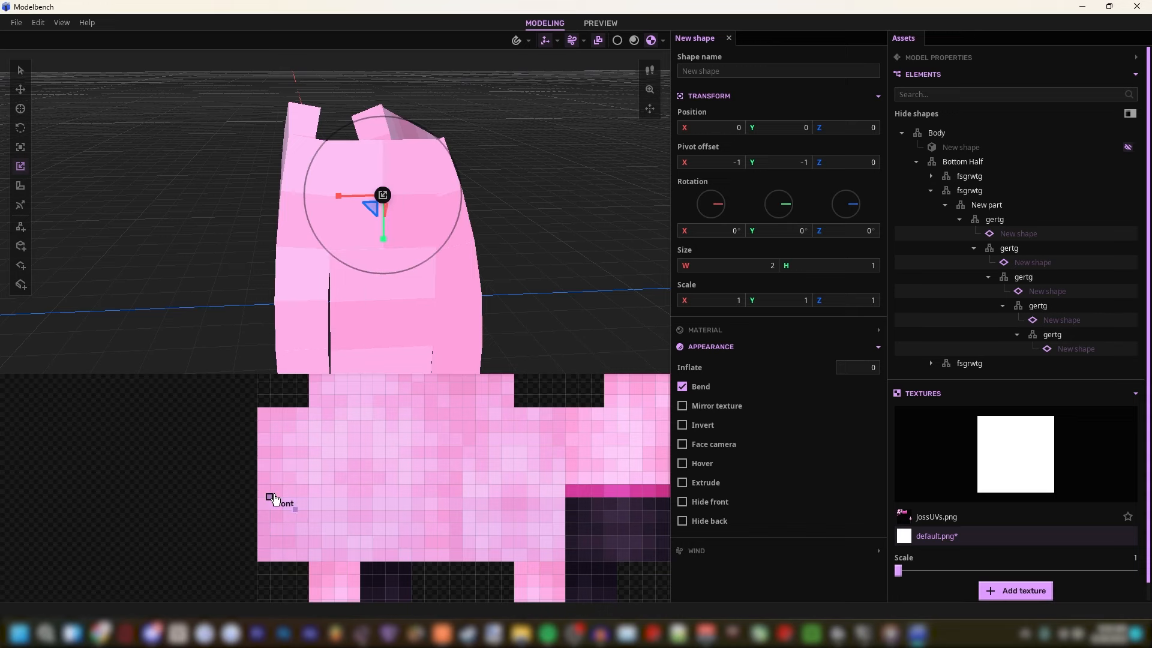
pyautogui.moveTo(537, 294); pyautogui.dragTo(335, 227, button='right')
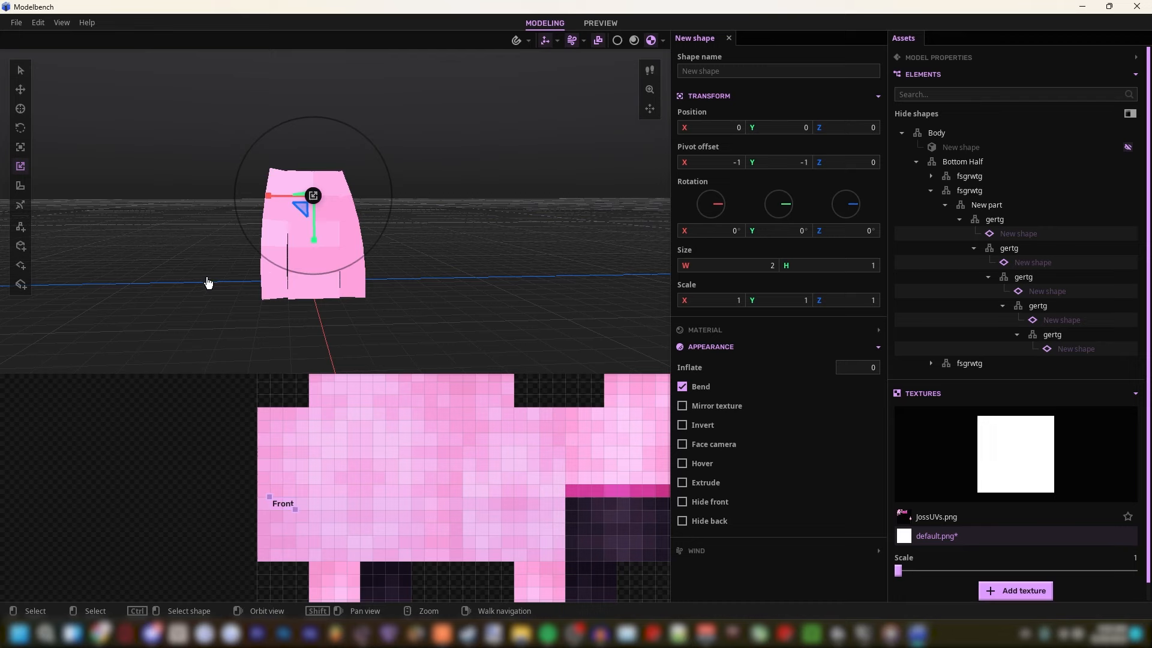
pyautogui.moveTo(272, 503); pyautogui.dragTo(418, 502)
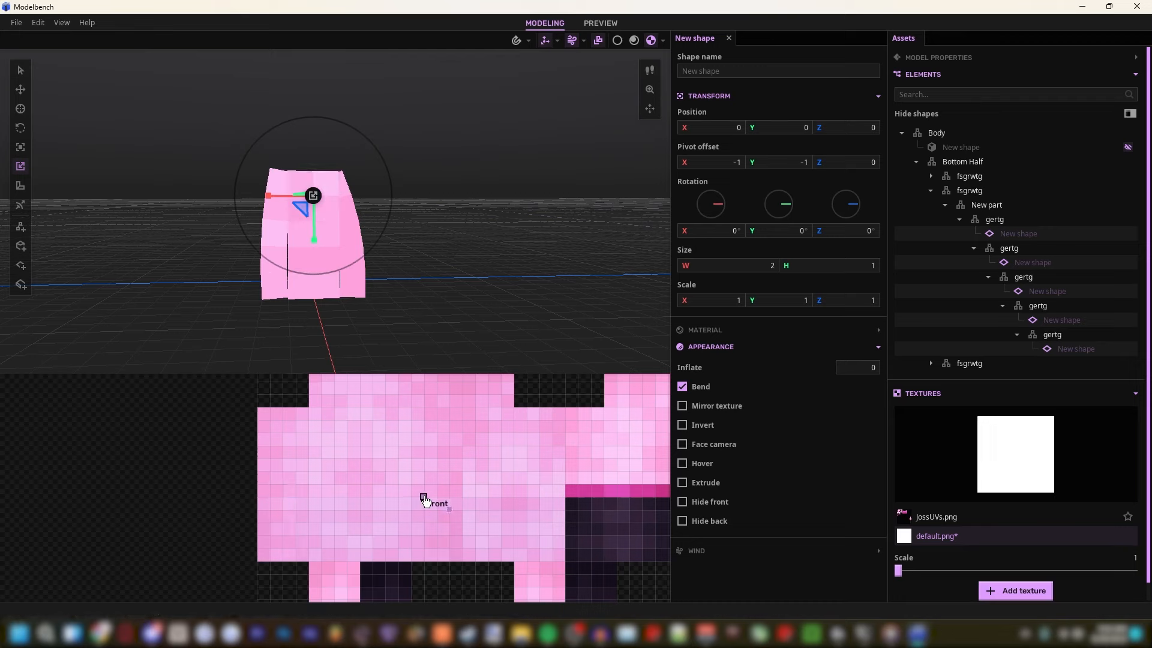
pyautogui.scroll(5, 446, 285)
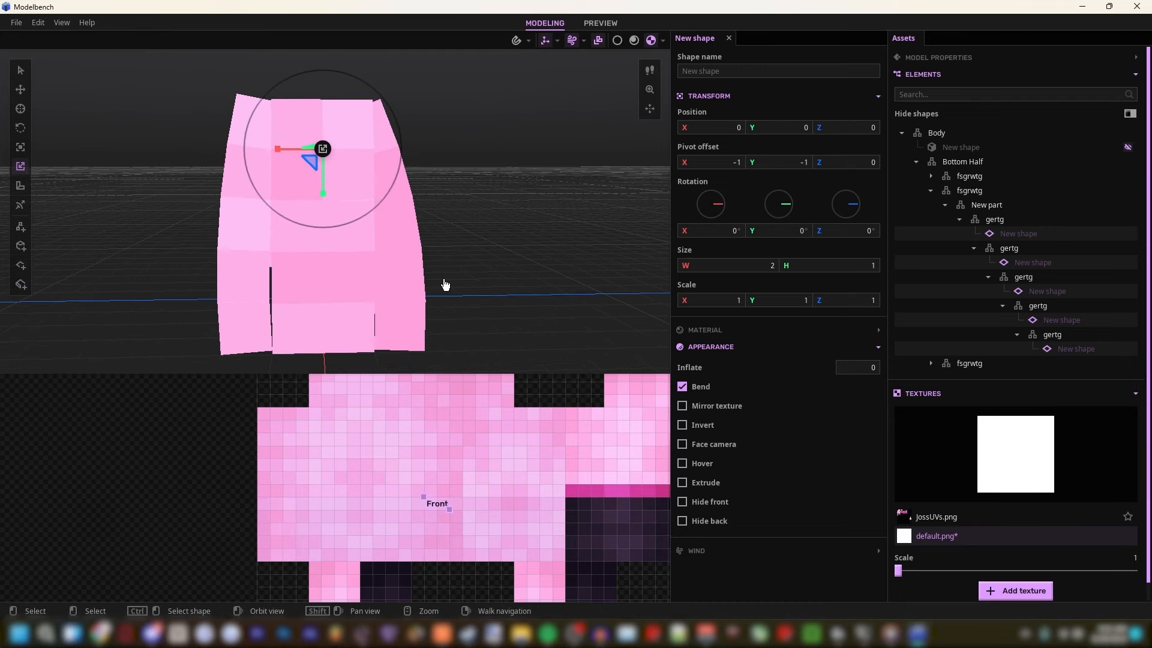
pyautogui.moveTo(471, 253)
pyautogui.mouseDown(button='right')
pyautogui.moveTo(552, 252)
pyautogui.moveTo(454, 239)
pyautogui.mouseUp(button='right')
pyautogui.press('d')
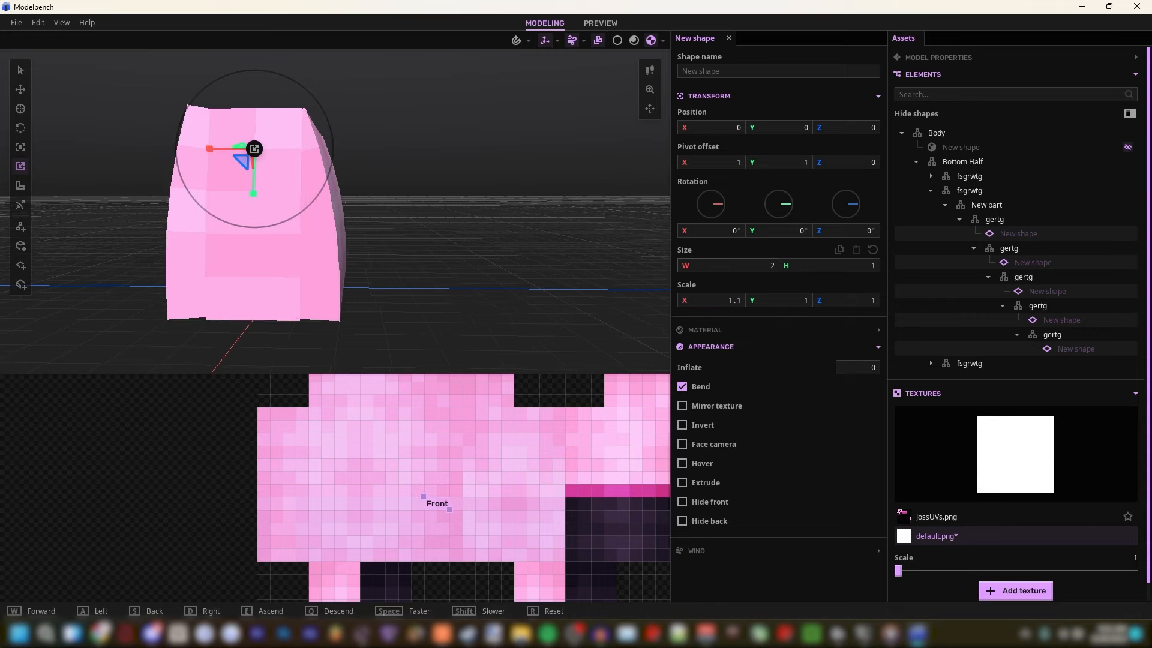
# Step: Set the panel's outermost gertg part to X position -0.09 and its five shapes' X scale to 1.15
pyautogui.click(995, 220)
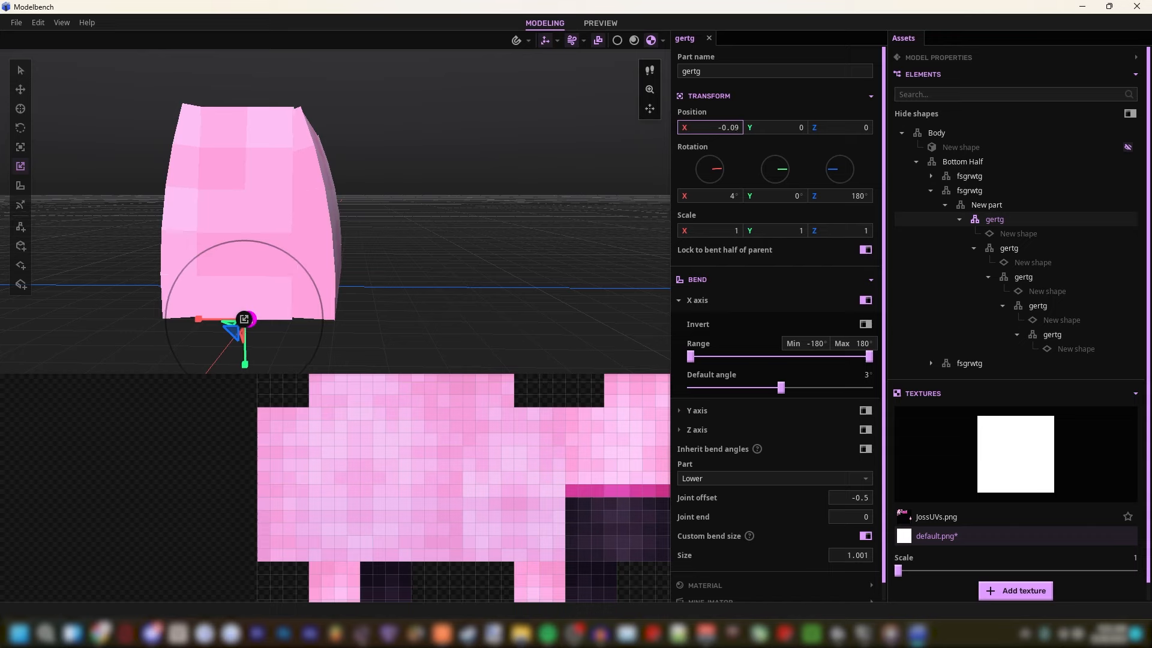
pyautogui.click(1018, 233)
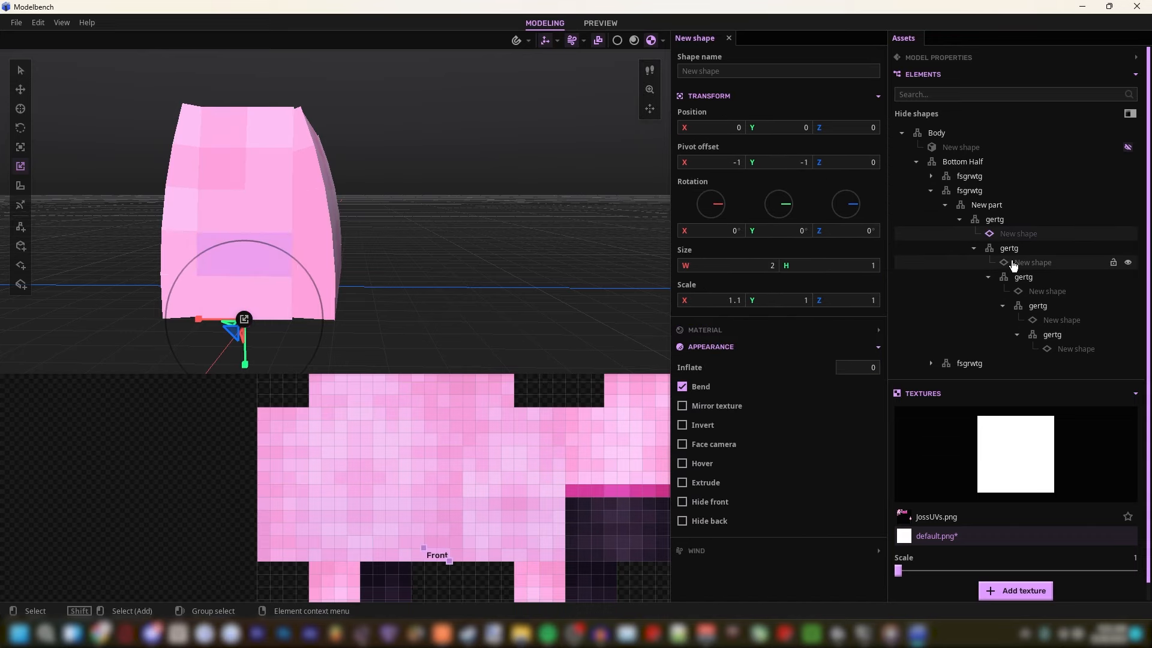
pyautogui.keyDown('shift'); pyautogui.click(1013, 266); pyautogui.keyUp('shift')
pyautogui.keyDown('shift'); pyautogui.click(1032, 292); pyautogui.keyUp('shift')
pyautogui.keyDown('shift'); pyautogui.click(1046, 320); pyautogui.keyUp('shift')
pyautogui.keyDown('shift'); pyautogui.click(1062, 349); pyautogui.keyUp('shift')
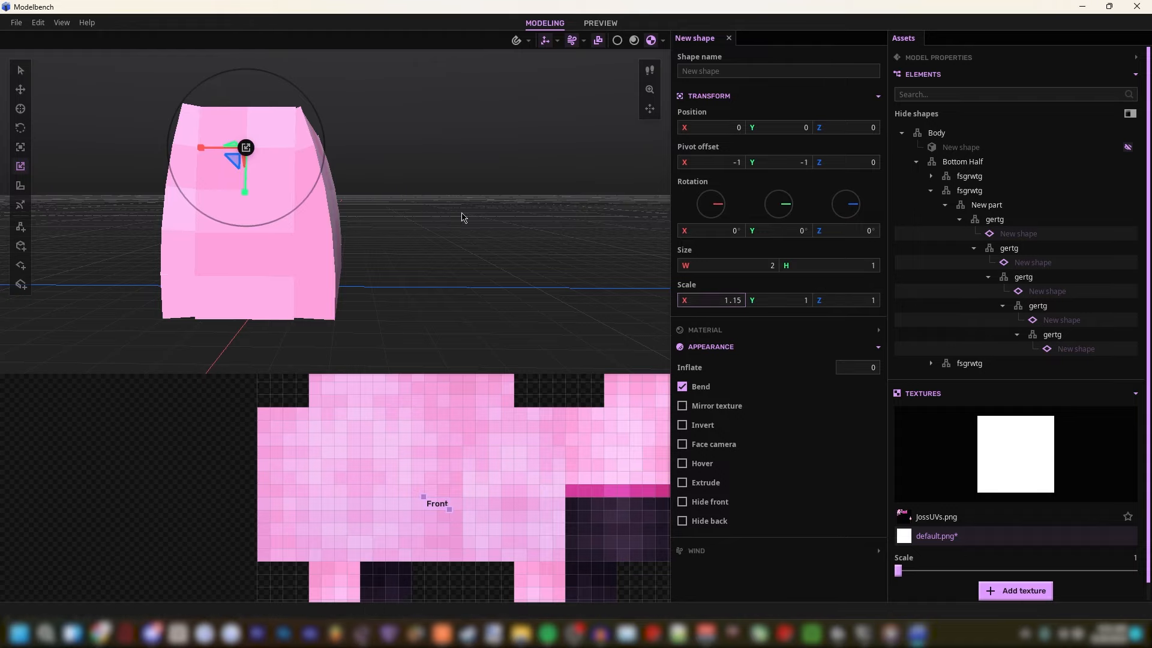
# Step: Set the X rotation of the side panel's outermost gertg part to 3°
pyautogui.moveTo(462, 217); pyautogui.dragTo(457, 216, button='right')
pyautogui.press('w')
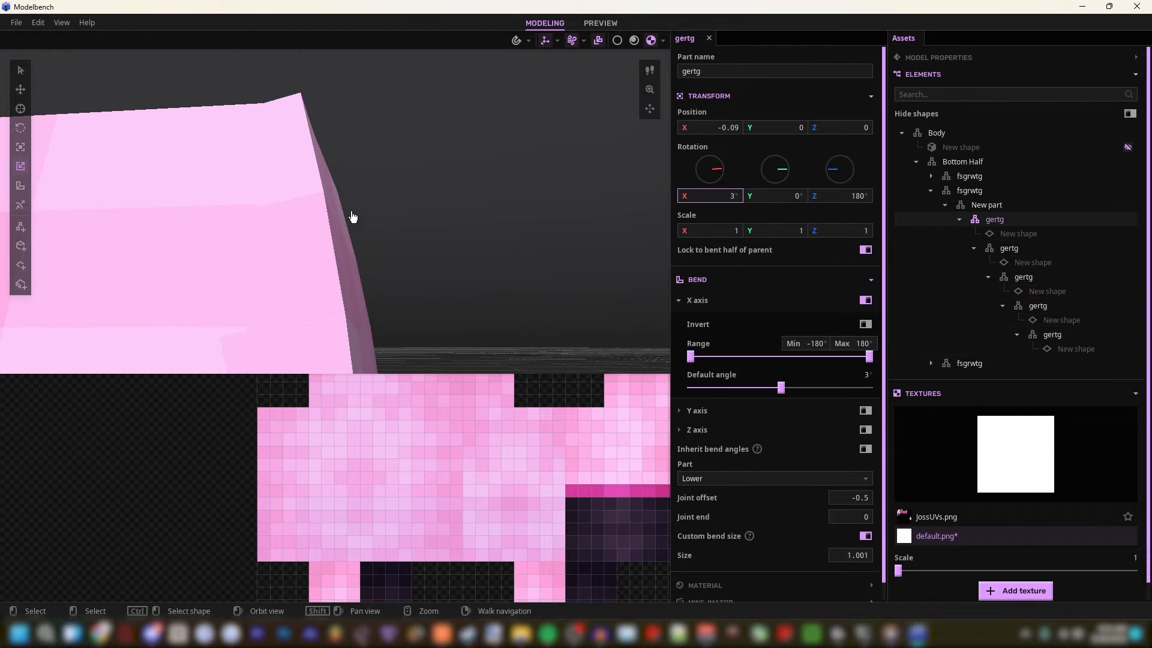
pyautogui.press('s')
pyautogui.moveTo(352, 217); pyautogui.dragTo(352, 217, button='right')
pyautogui.press('w')
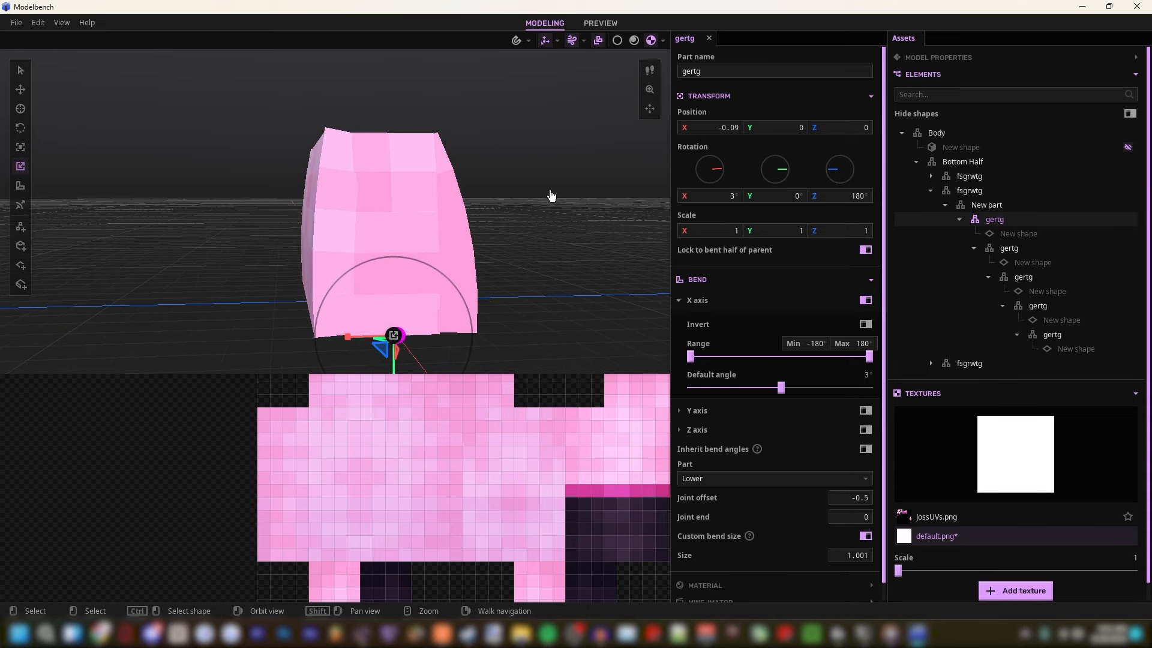
# Step: Try duplicating the outermost gertg part and setting the enclosing fsgrwtg part's Y rotation to -90°
pyautogui.hotkey('ctrl', 'd')
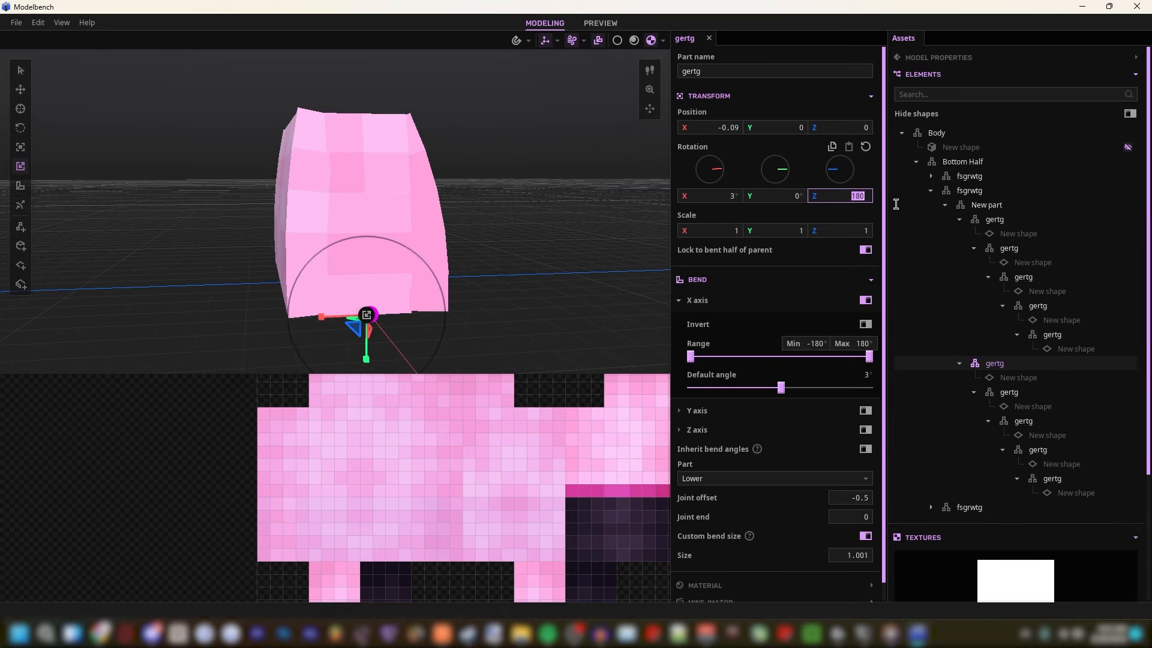
pyautogui.click(1013, 191)
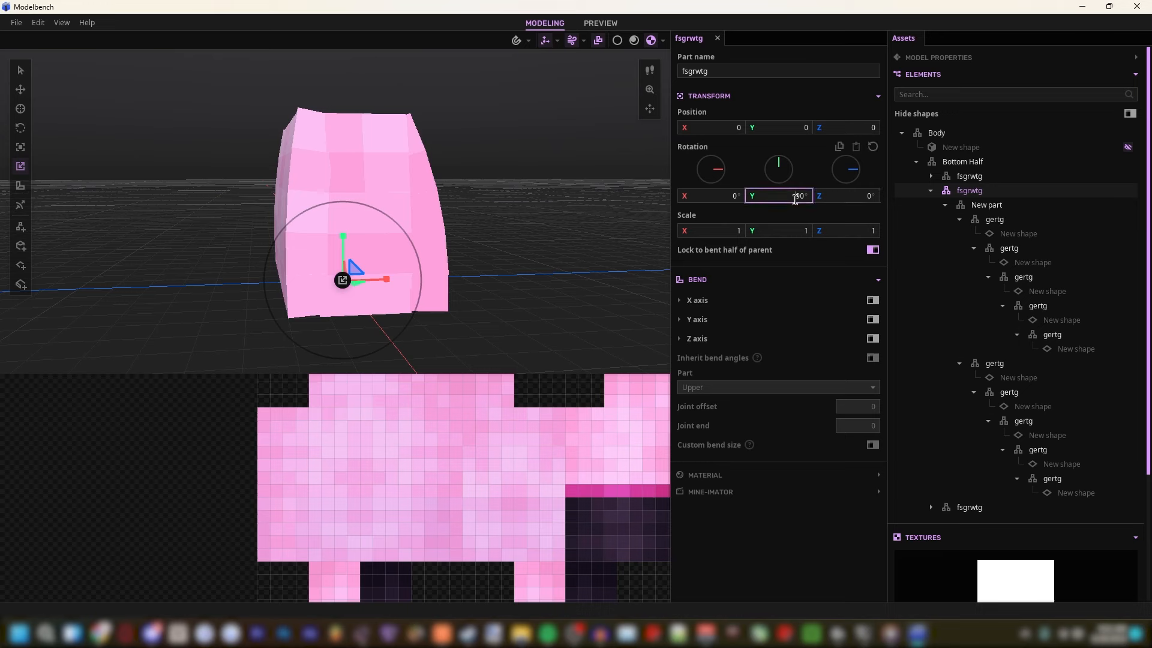
pyautogui.write('-')
pyautogui.moveTo(540, 219); pyautogui.dragTo(558, 223, button='right')
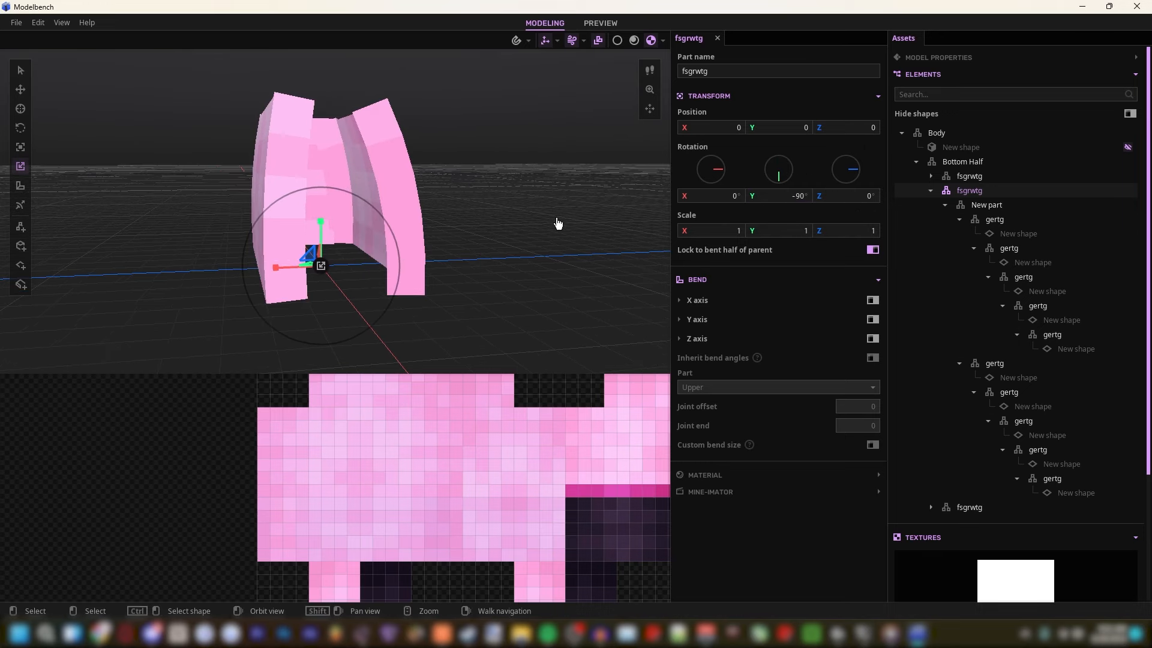
pyautogui.hotkey('ctrl', 'z')
pyautogui.hotkey('ctrl', 'z')
pyautogui.hotkey('ctrl', 'z')
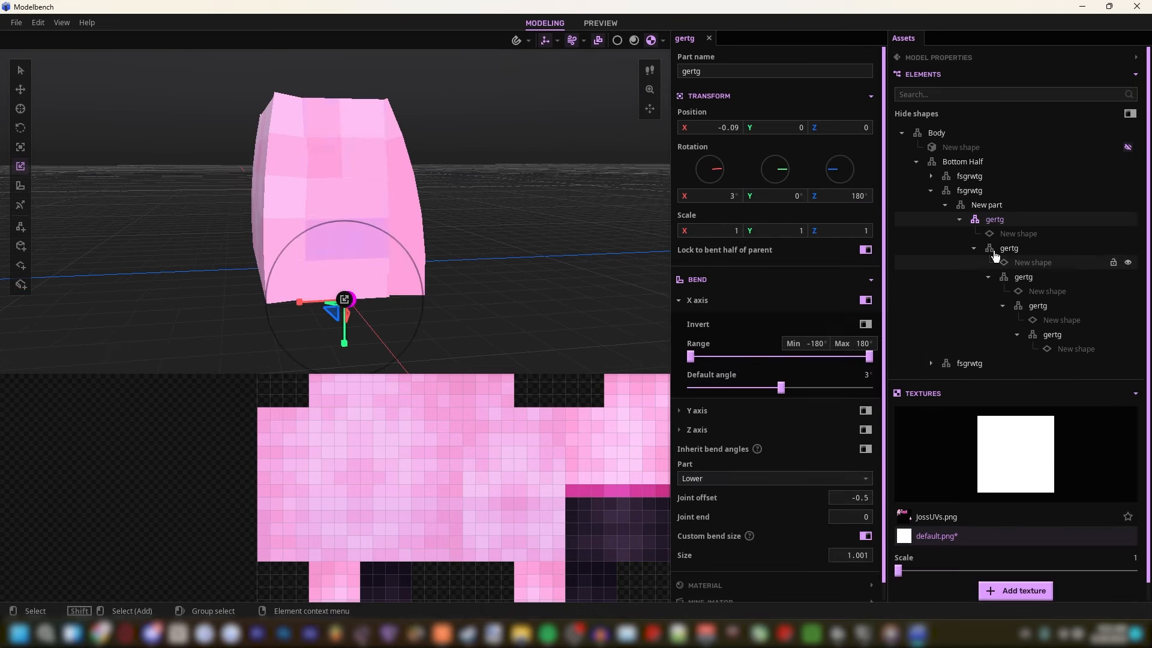
# Step: Duplicate the 90° fsgrwtg side part and set the copy's Y rotation to -90°
pyautogui.click(973, 194)
pyautogui.click(931, 191)
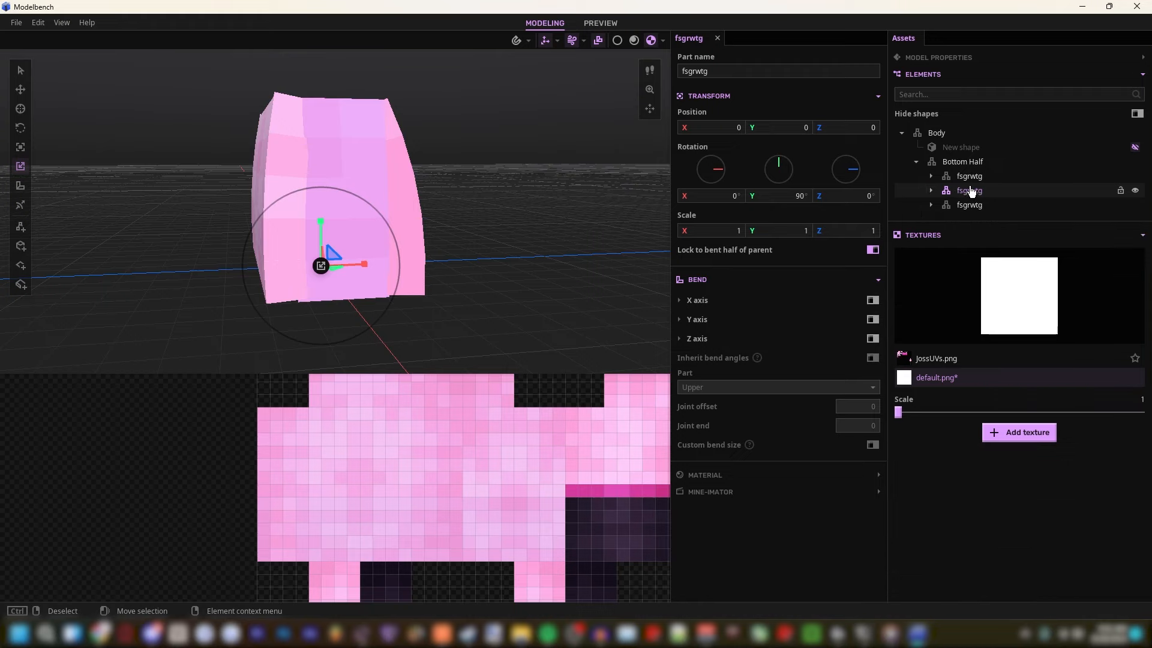
pyautogui.hotkey('ctrl', 'd')
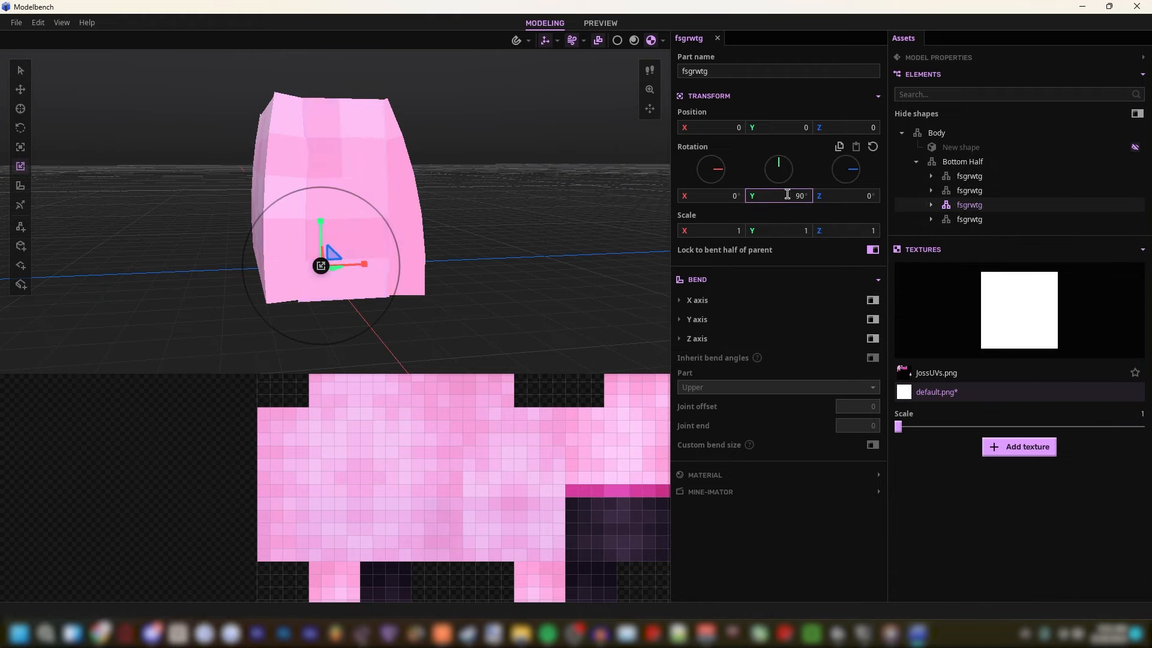
pyautogui.press('Return')
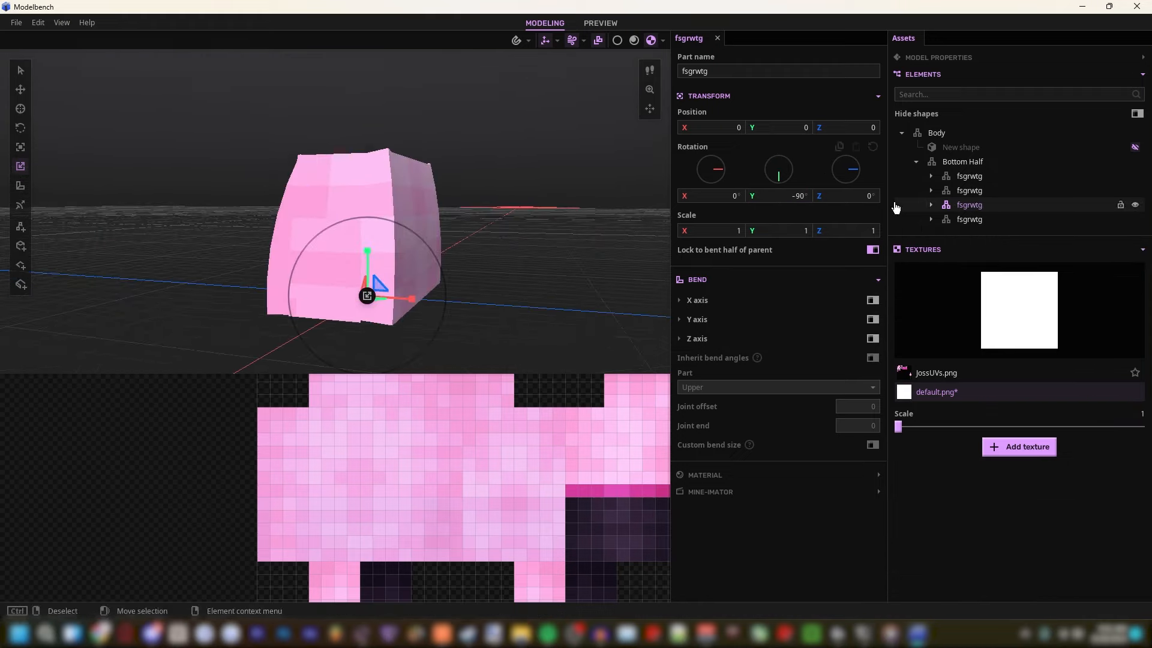
# Step: Set the X position of the outermost gertg part in the -90° copy to 0.09
pyautogui.click(937, 206)
pyautogui.click(993, 234)
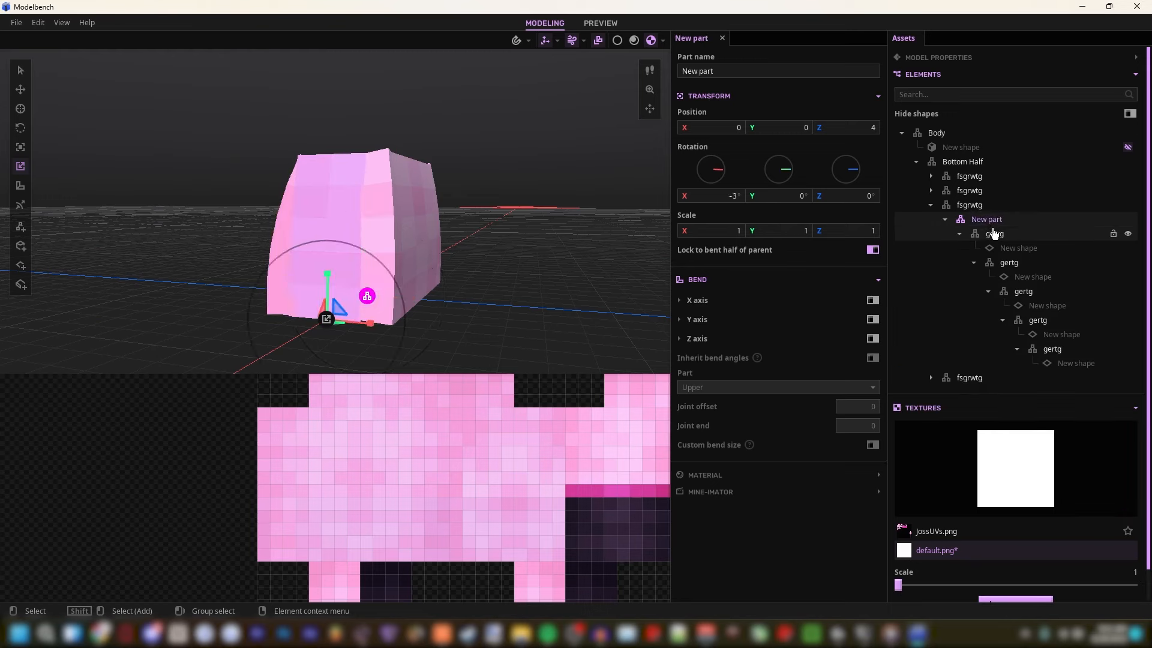
pyautogui.press('BackSpace')
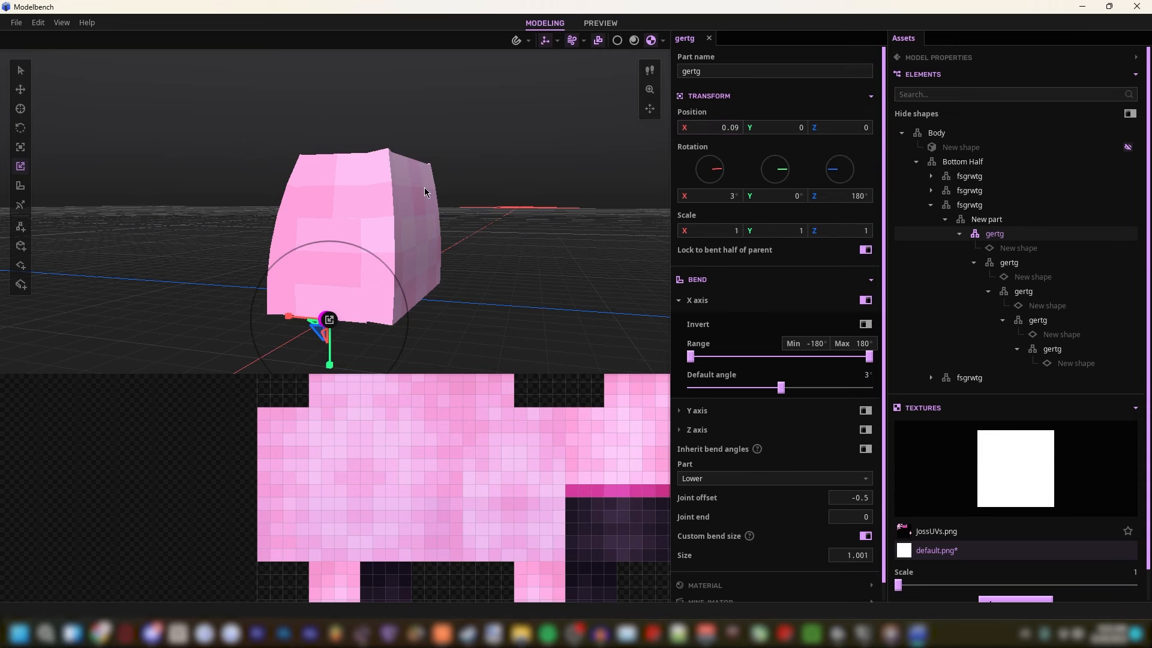
pyautogui.press('w')
pyautogui.moveTo(423, 187); pyautogui.dragTo(423, 192, button='right')
pyautogui.press('s')
# Step: Move the UVs of all five shapes in the -90° side panel to the leftmost texture column
pyautogui.click(1014, 249)
pyautogui.keyDown('shift'); pyautogui.click(1025, 281); pyautogui.keyUp('shift')
pyautogui.keyDown('shift'); pyautogui.click(1036, 308); pyautogui.keyUp('shift')
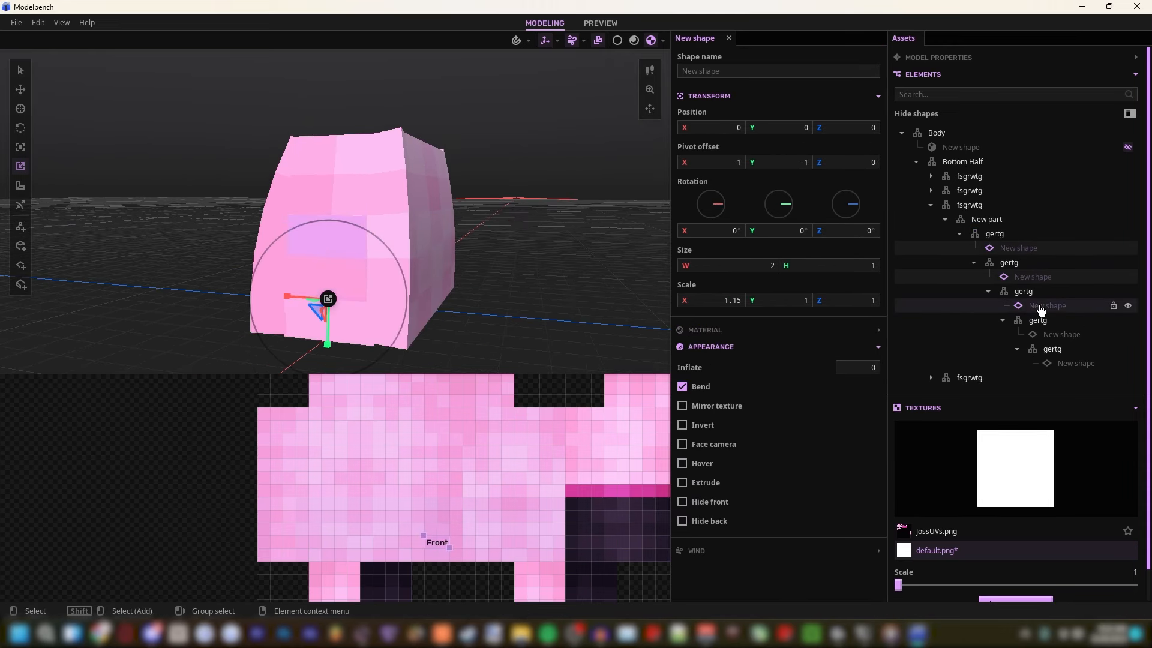
pyautogui.keyDown('shift'); pyautogui.click(1046, 335); pyautogui.keyUp('shift')
pyautogui.keyDown('shift'); pyautogui.click(1062, 363); pyautogui.keyUp('shift')
pyautogui.moveTo(335, 506); pyautogui.dragTo(258, 506)
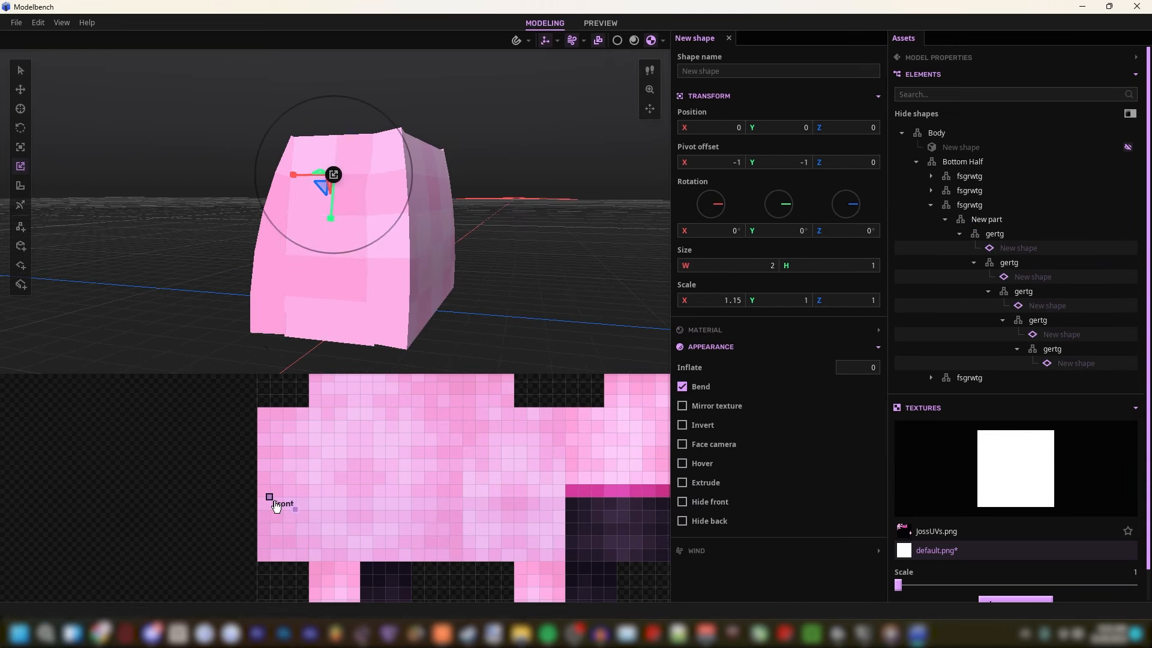
# Step: Collapse the Bottom Half group and examine the closed body section from several sides, checking the side textures and seams
pyautogui.click(584, 247)
pyautogui.moveTo(583, 247); pyautogui.dragTo(541, 252, button='right')
pyautogui.press('s')
pyautogui.press('d')
pyautogui.press('w')
pyautogui.press('a')
pyautogui.press('w')
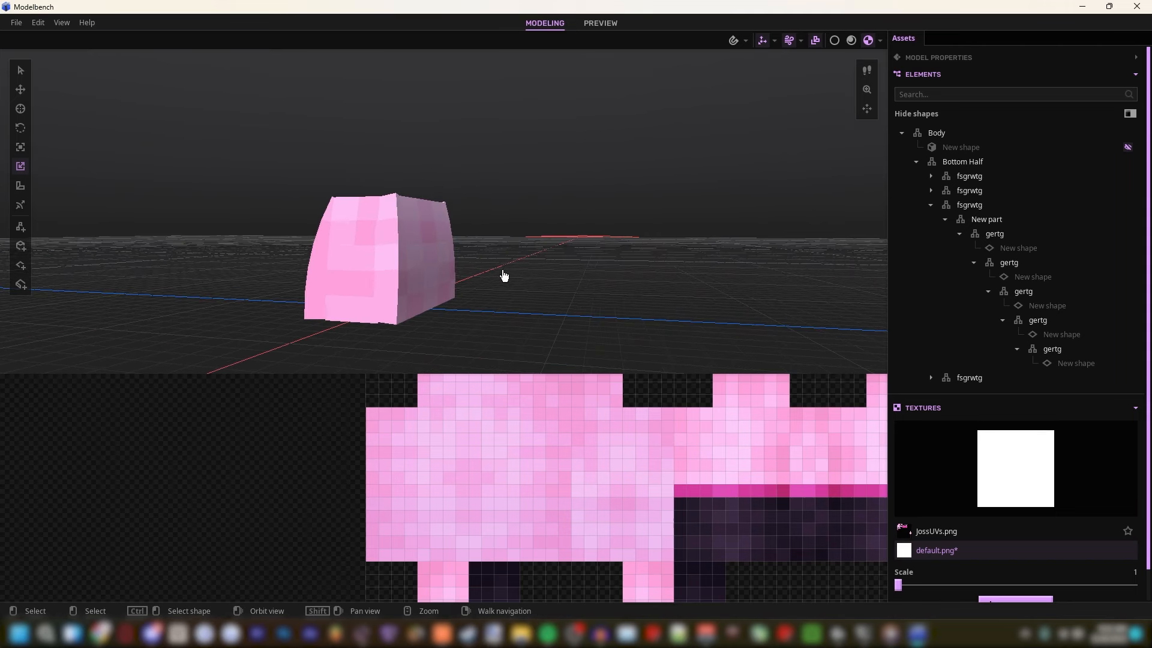
pyautogui.click(954, 161)
pyautogui.click(916, 162)
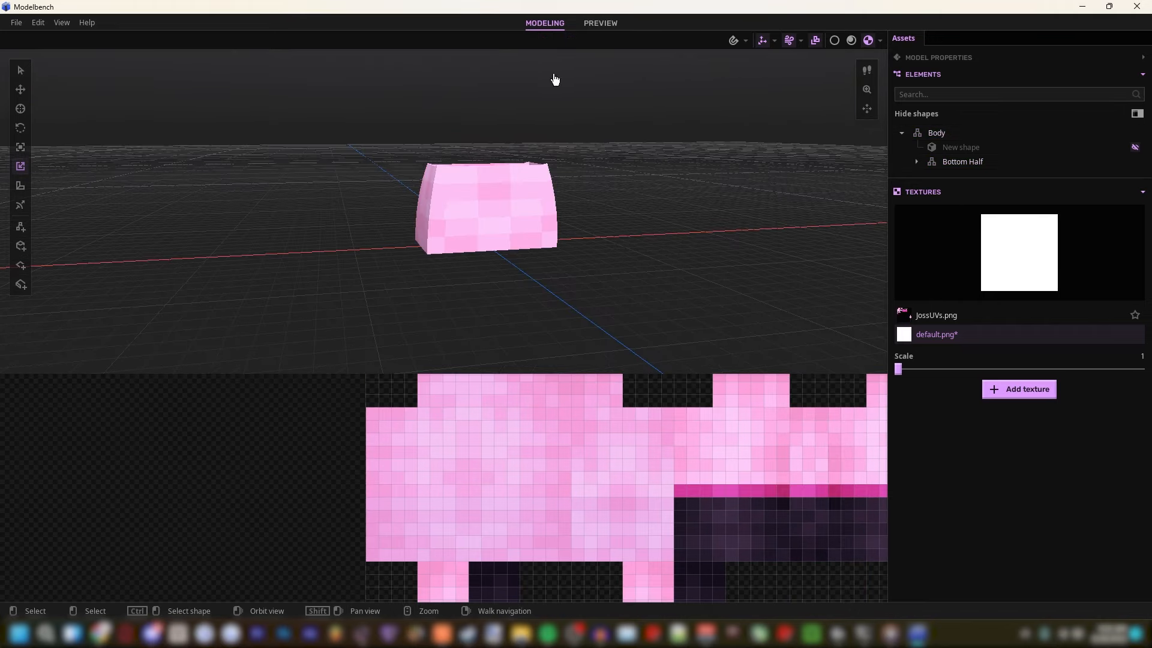
pyautogui.moveTo(480, 165); pyautogui.dragTo(606, 157, button='middle')
pyautogui.moveTo(480, 165); pyautogui.dragTo(483, 166, button='right')
pyautogui.press('w')
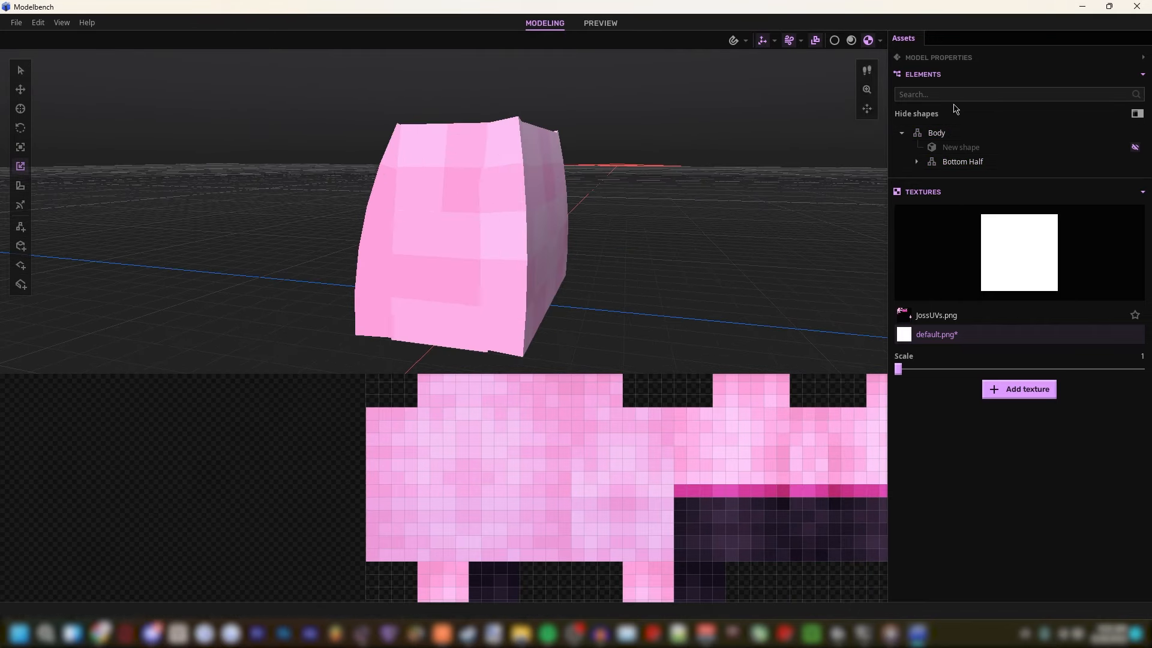
# Step: Add a flat plane to the Body part and set its UV region to 4 by 3 on the front texture
pyautogui.click(954, 133)
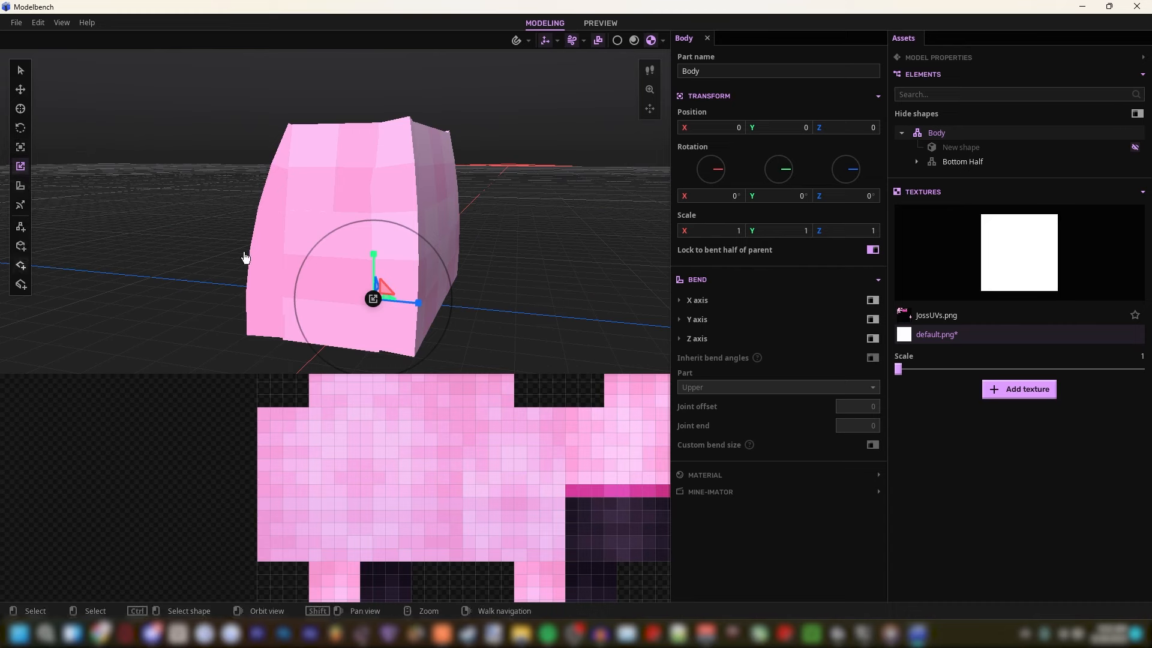
pyautogui.click(20, 265)
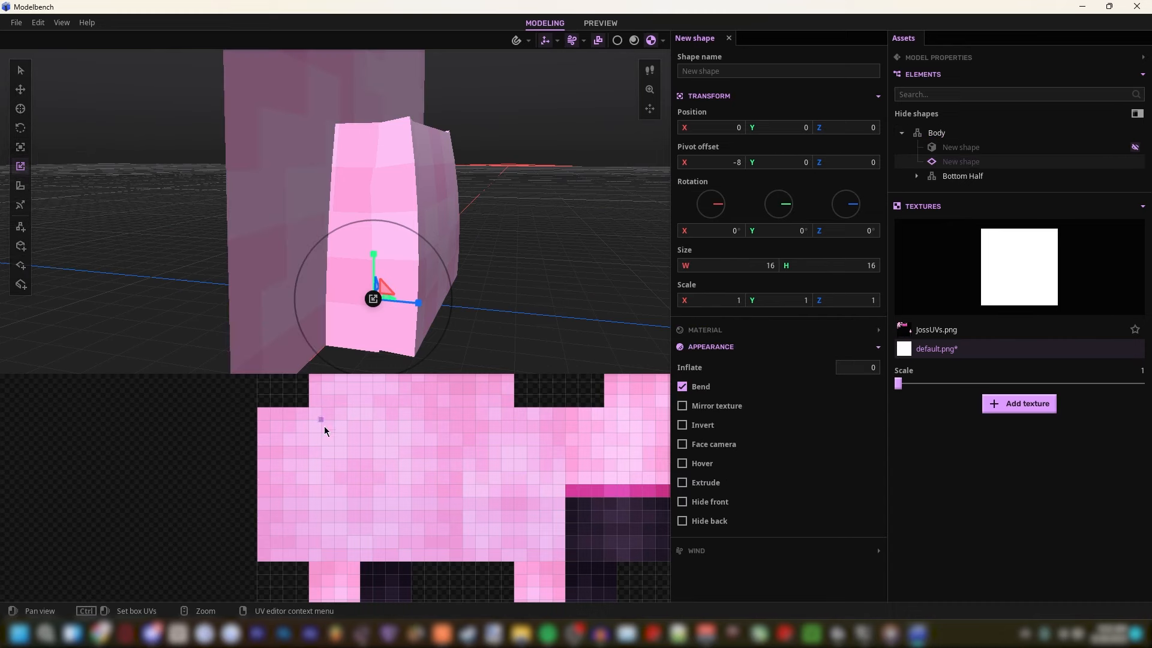
pyautogui.click(430, 160)
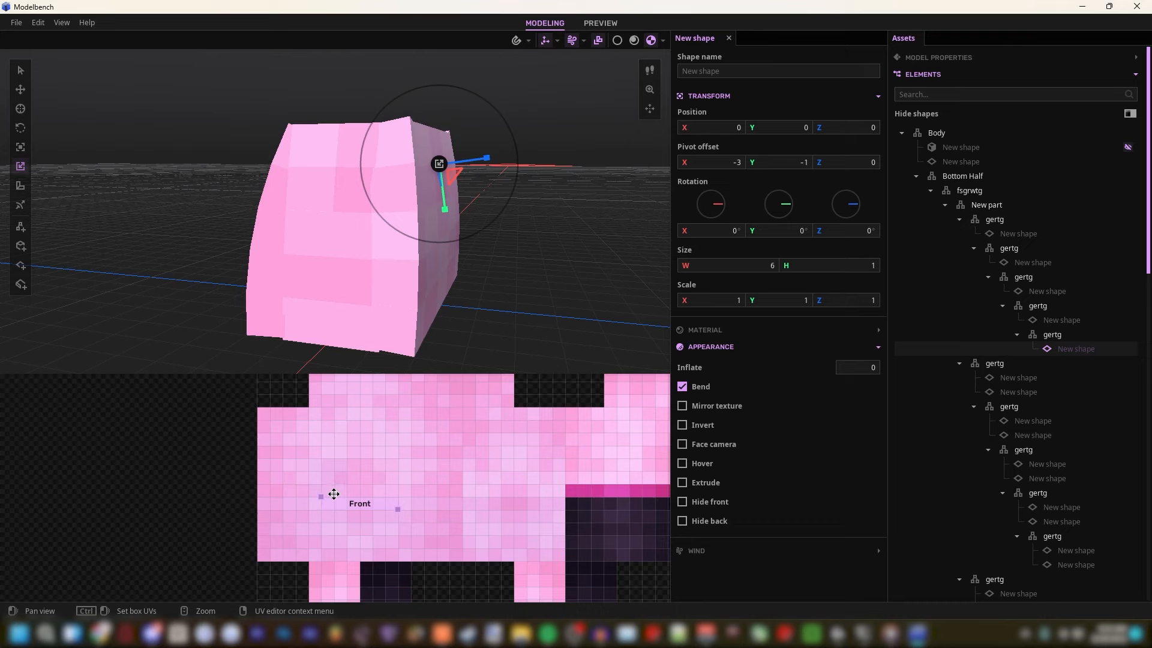
pyautogui.click(961, 161)
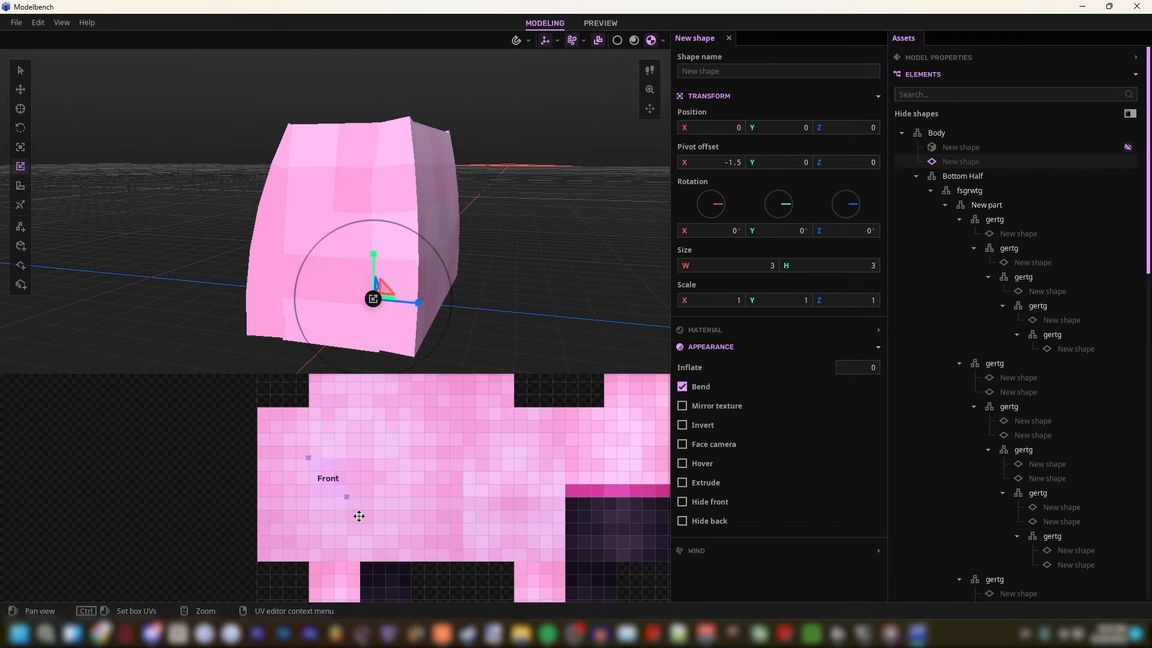
pyautogui.moveTo(347, 496); pyautogui.dragTo(360, 497)
# Step: Position the new plane above the front of the body with pivot offset X -3.35, Y 3.9 and Z 1.7
pyautogui.moveTo(574, 216); pyautogui.dragTo(568, 226)
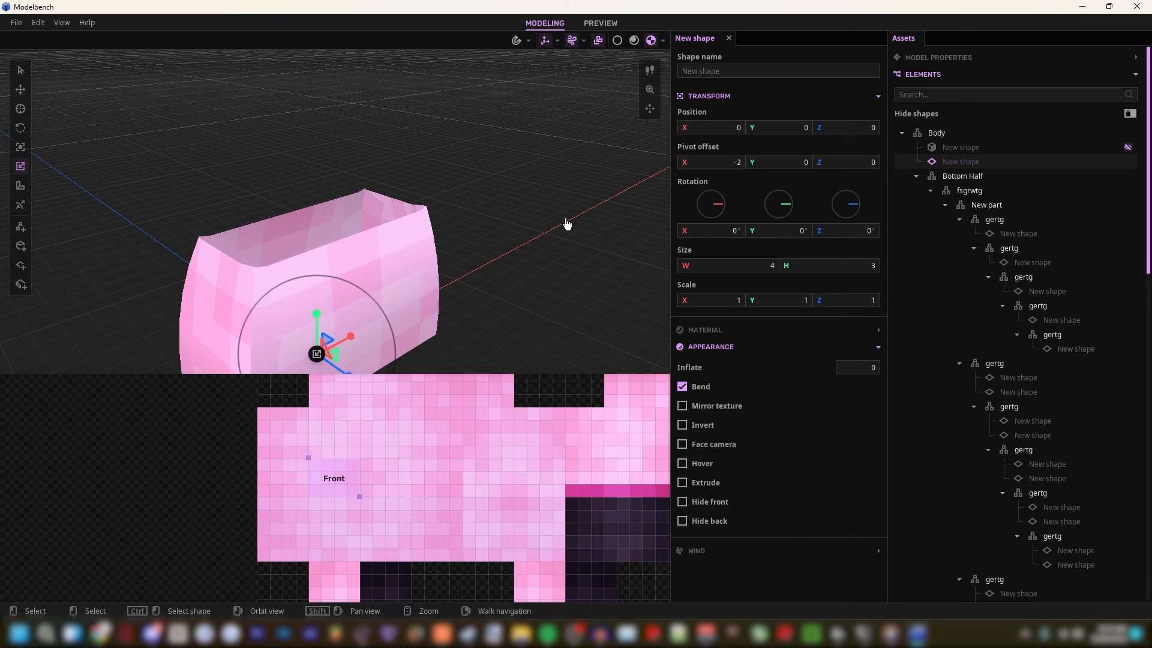
pyautogui.moveTo(766, 163); pyautogui.dragTo(789, 163)
pyautogui.moveTo(442, 174); pyautogui.dragTo(445, 146)
pyautogui.moveTo(836, 163); pyautogui.dragTo(843, 162)
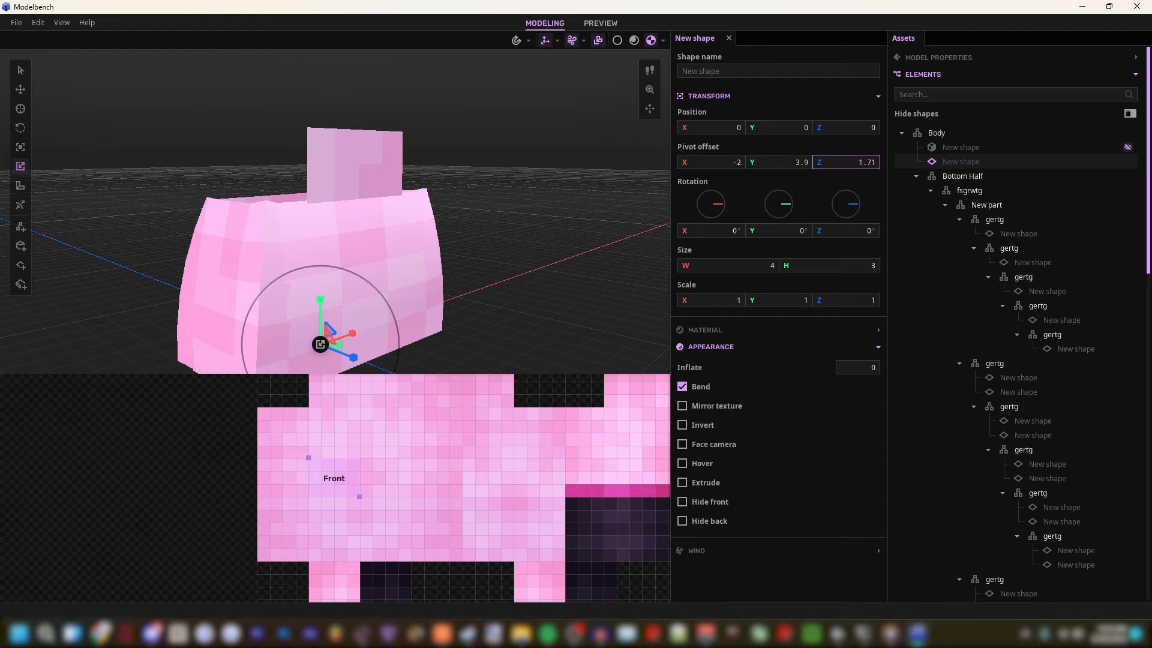
pyautogui.press('w')
pyautogui.moveTo(420, 180); pyautogui.dragTo(370, 209, button='right')
pyautogui.press('s')
pyautogui.press('d')
pyautogui.press('w')
pyautogui.moveTo(687, 162); pyautogui.dragTo(679, 162)
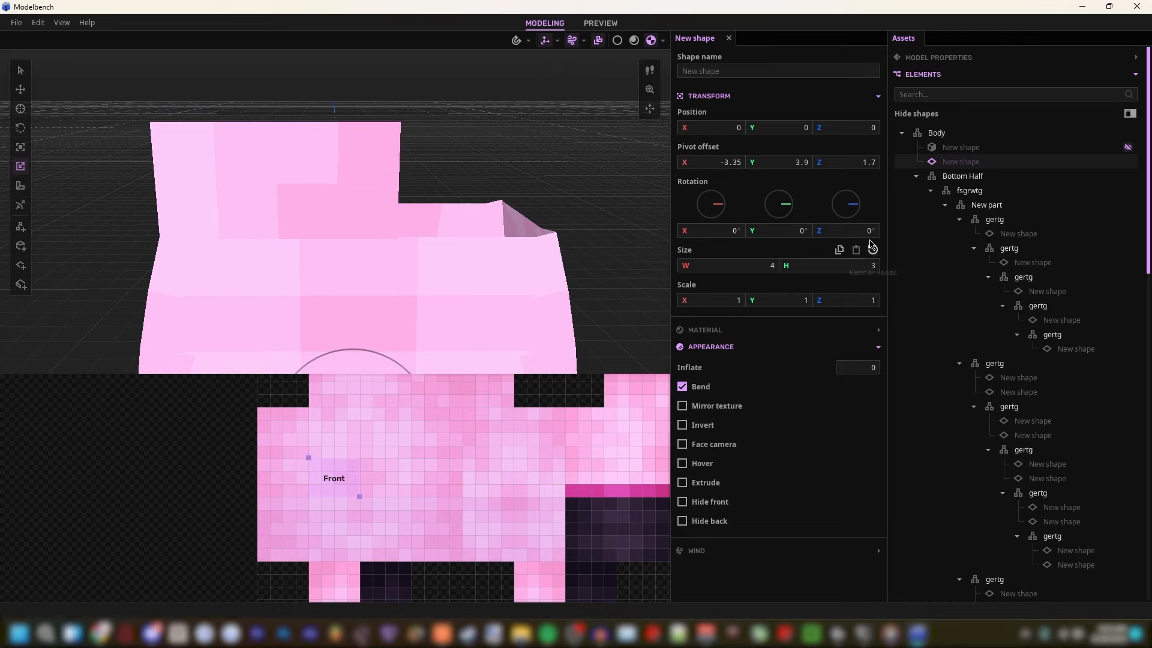
# Step: Tilt the upper front plane by setting its rotation to X -4° and Z -4°
pyautogui.moveTo(870, 231); pyautogui.dragTo(862, 230)
pyautogui.moveTo(457, 201); pyautogui.dragTo(461, 195, button='right')
pyautogui.press('s')
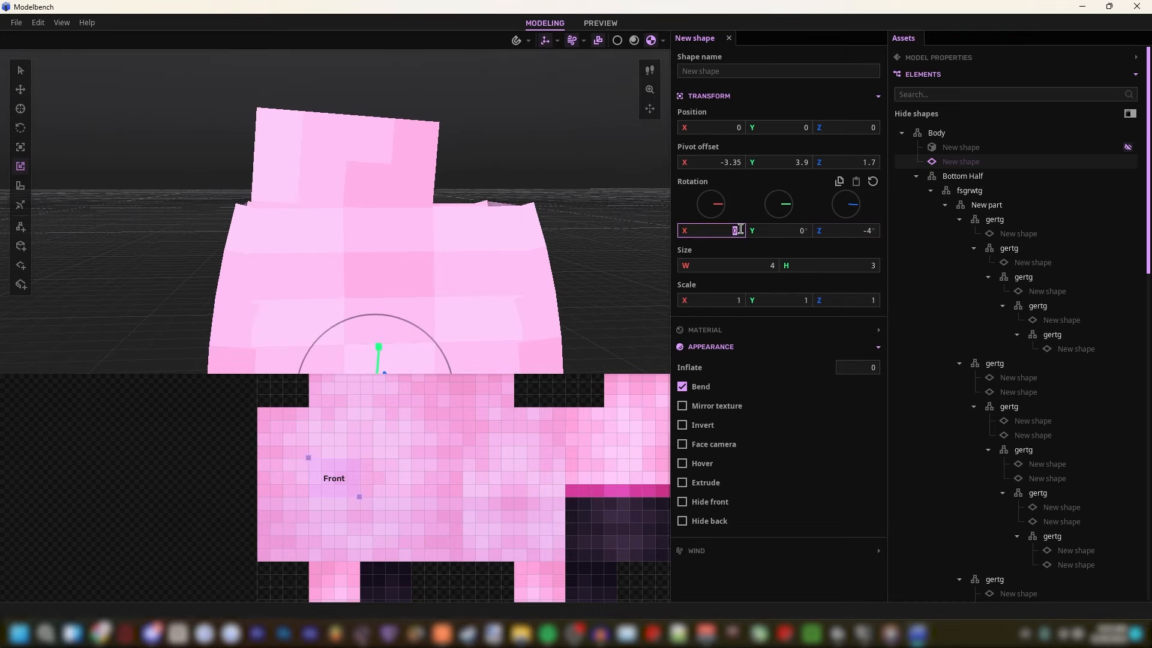
pyautogui.write('4')
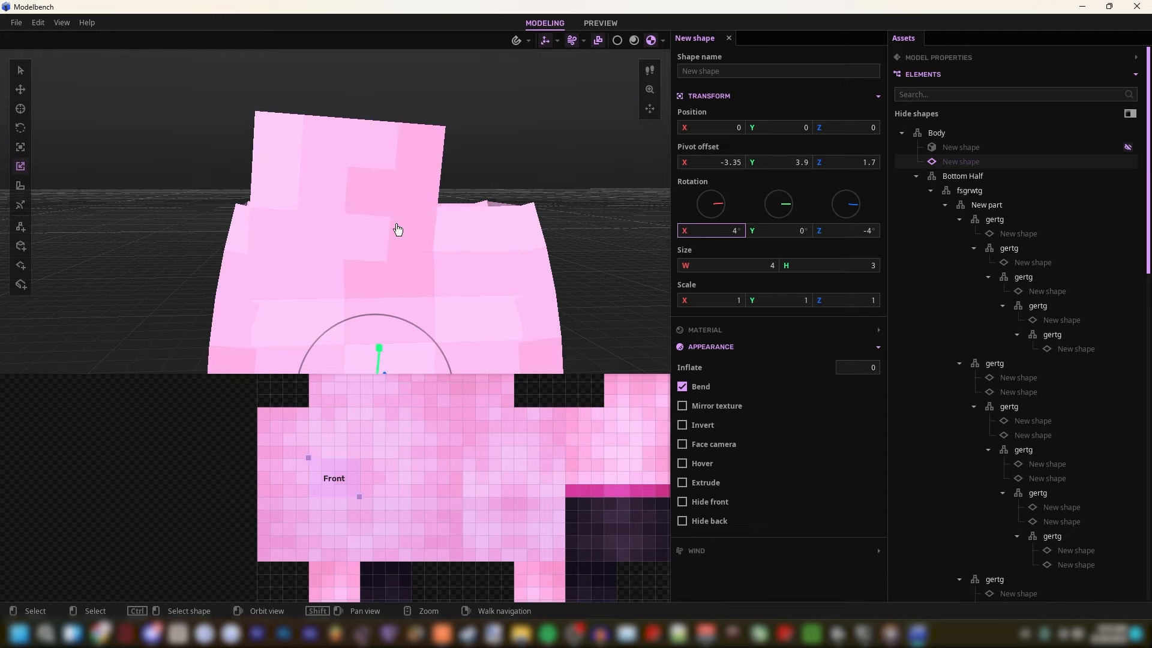
pyautogui.press('BackSpace')
pyautogui.write('-4')
# Step: Set the upper front plane's Z pivot offset to 2.04 so its lower edge meets the front panel
pyautogui.press('d')
pyautogui.moveTo(372, 225); pyautogui.dragTo(342, 237, button='right')
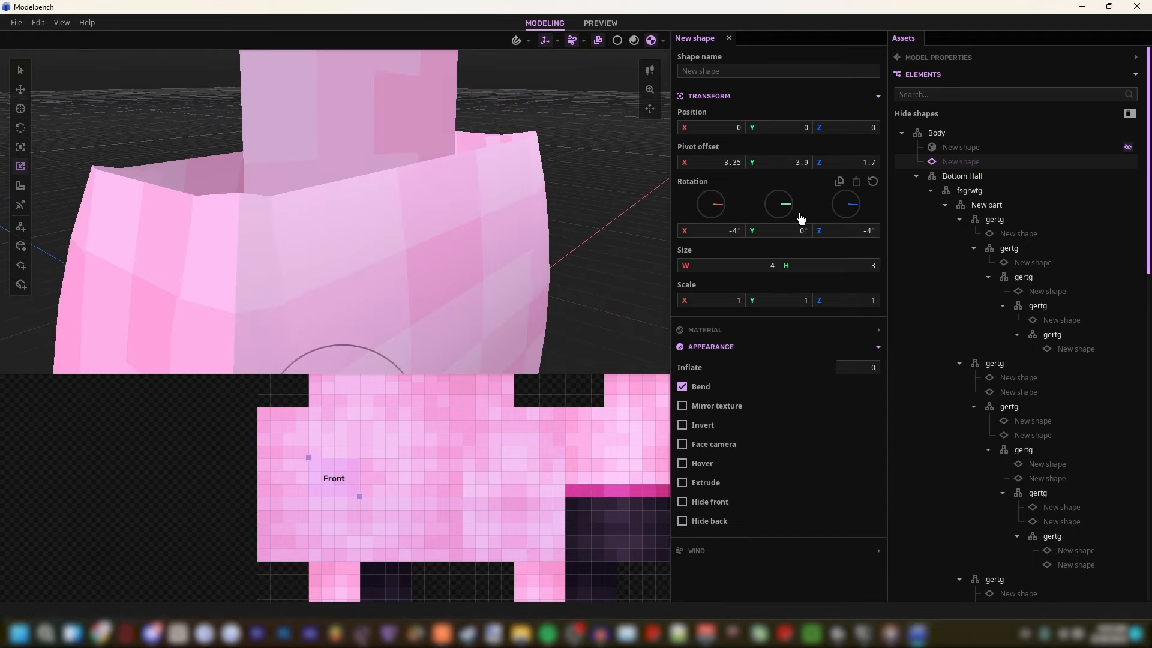
pyautogui.moveTo(848, 161); pyautogui.dragTo(864, 161)
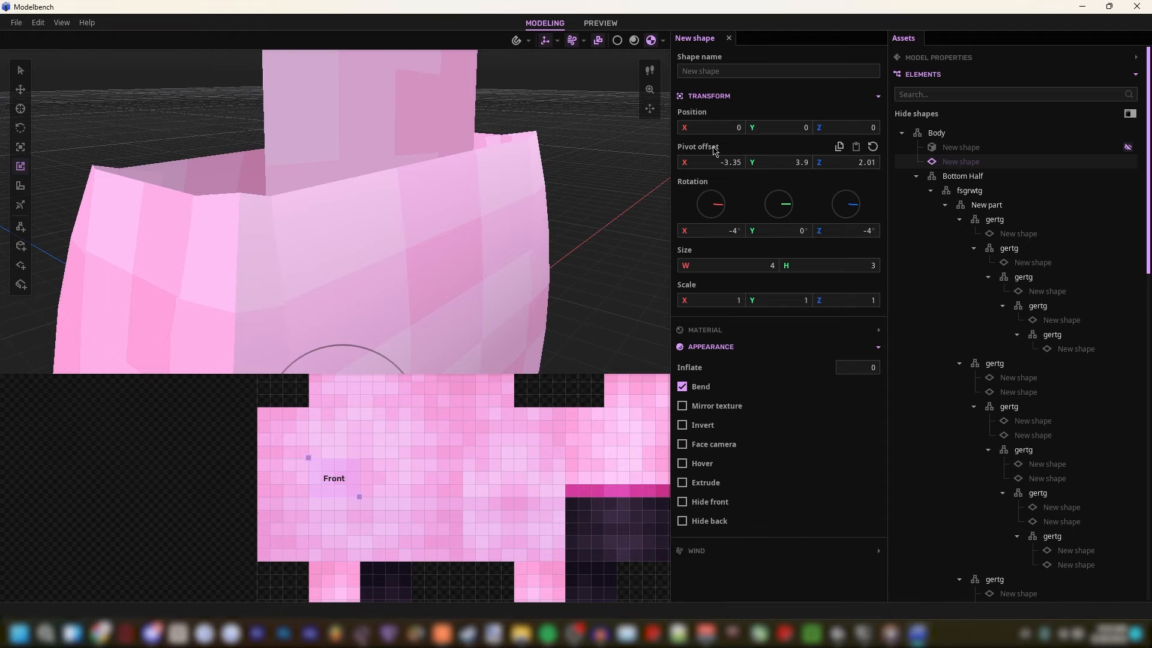
pyautogui.moveTo(568, 235); pyautogui.dragTo(558, 225, button='right')
pyautogui.moveTo(841, 161); pyautogui.dragTo(844, 161)
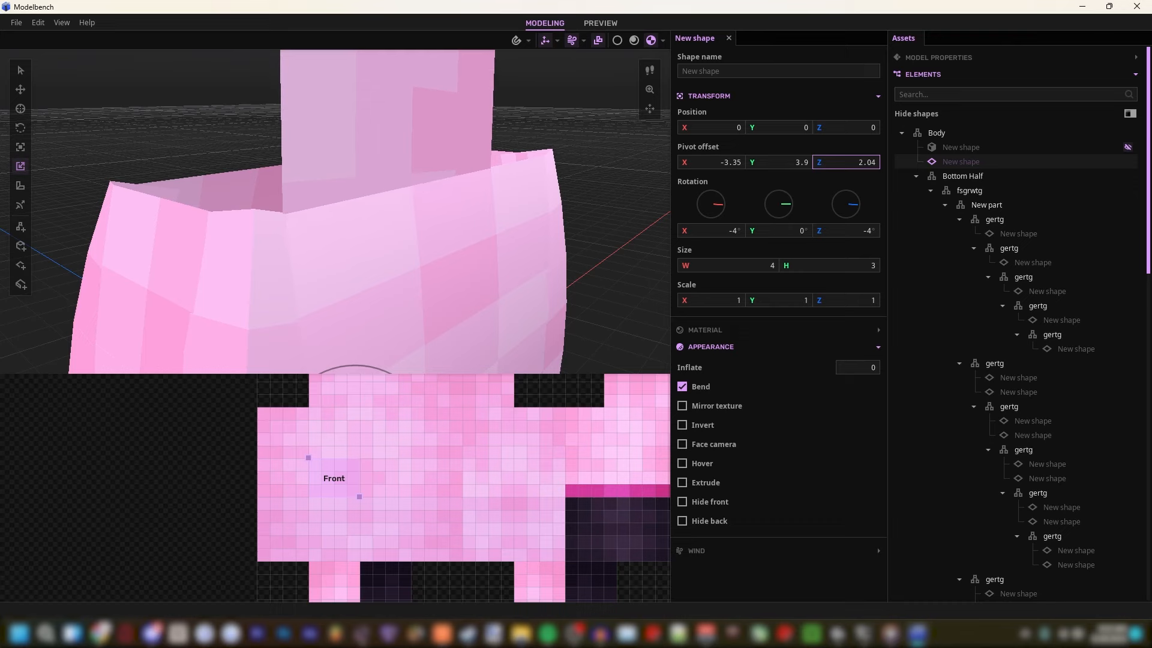
# Step: Set the upper front plane's pivot offset to X -3.67 and Y 4.62
pyautogui.press('d')
pyautogui.moveTo(564, 225); pyautogui.dragTo(523, 213, button='right')
pyautogui.moveTo(780, 162); pyautogui.dragTo(826, 162)
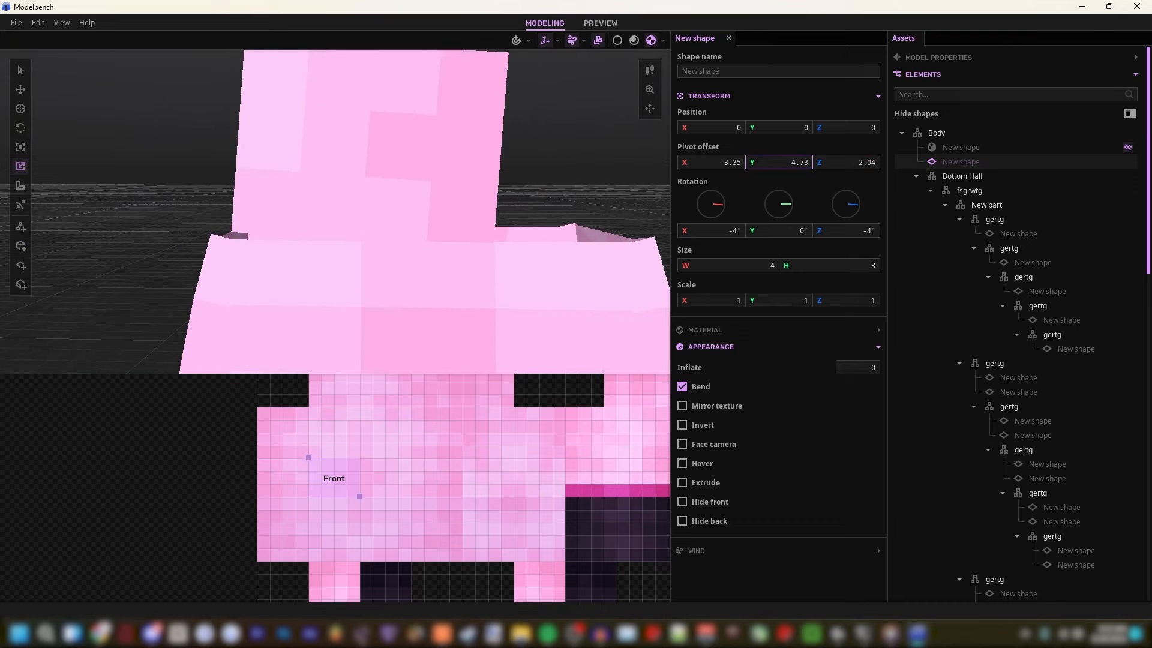
pyautogui.moveTo(720, 163); pyautogui.dragTo(703, 162)
# Step: Set the upper front plane's Z rotation to -6°
pyautogui.press('s')
pyautogui.moveTo(558, 204); pyautogui.dragTo(510, 219, button='right')
pyautogui.press('w')
pyautogui.moveTo(427, 199); pyautogui.dragTo(463, 190, button='right')
pyautogui.press('s')
pyautogui.press('a')
pyautogui.press('w')
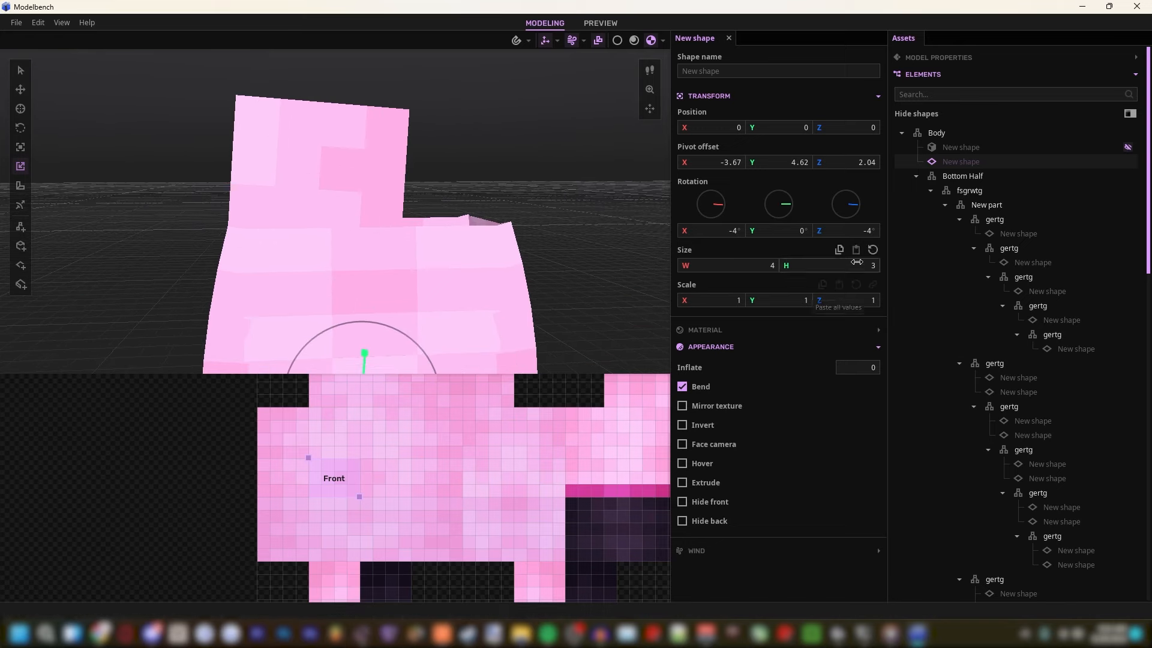
pyautogui.click(868, 230)
pyautogui.write('-5')
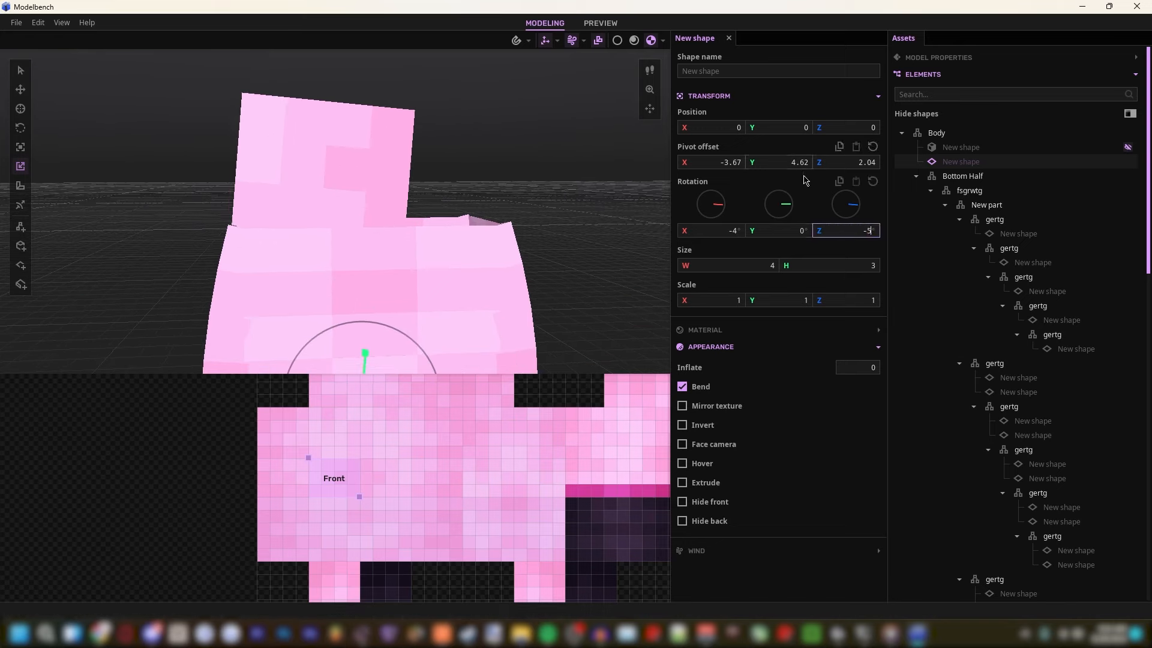
pyautogui.press('BackSpace')
pyautogui.write('6')
# Step: Set the upper front plane's X scale to 0.9 and its pivot offset to X -4.25 and Y 4.3
pyautogui.moveTo(756, 162); pyautogui.dragTo(758, 182)
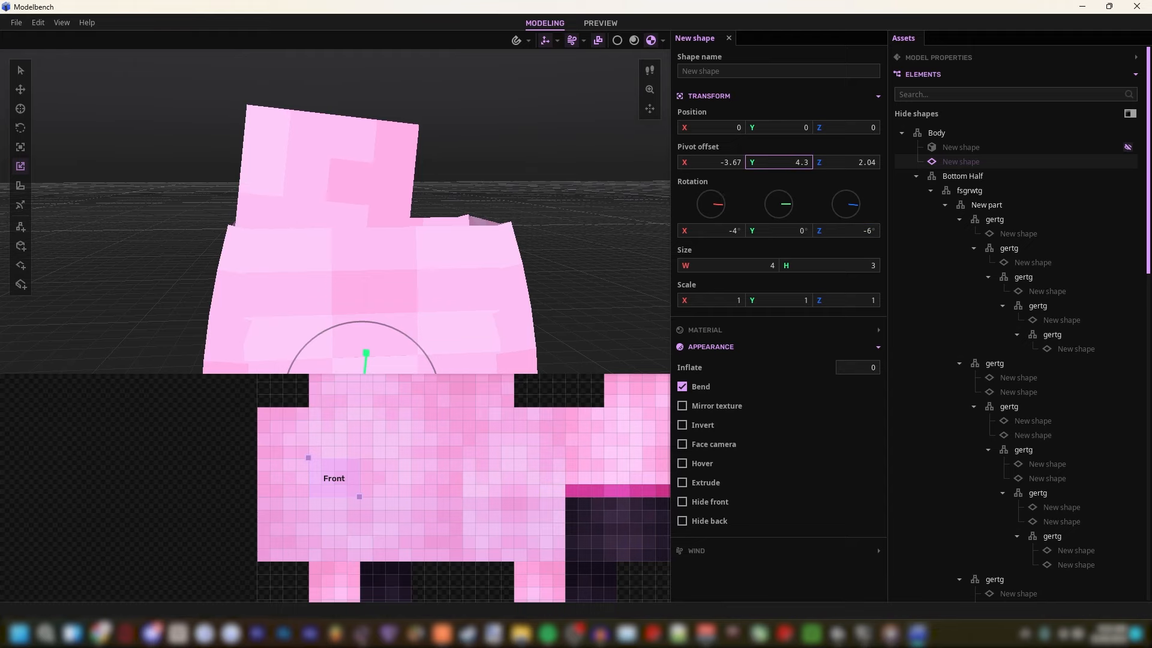
pyautogui.moveTo(706, 162); pyautogui.dragTo(706, 172)
pyautogui.moveTo(706, 300); pyautogui.dragTo(706, 302)
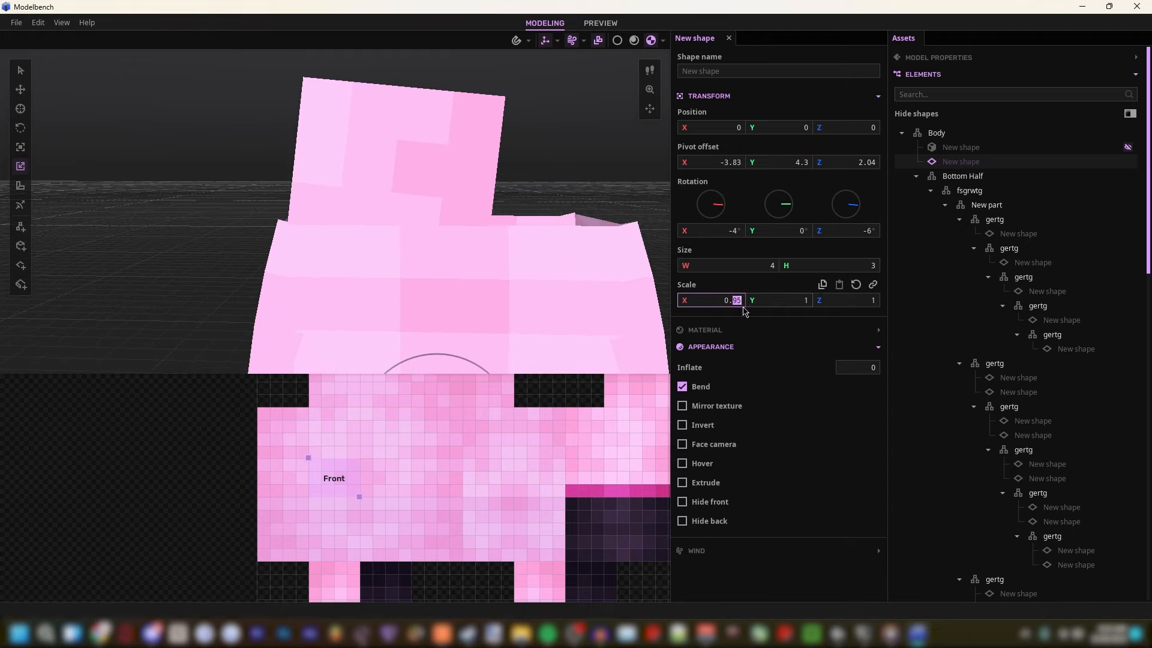
pyautogui.write('9')
pyautogui.moveTo(689, 163); pyautogui.dragTo(664, 163)
# Step: Duplicate the upper front plane for the other half of the front
pyautogui.scroll(-4, 630, 180)
pyautogui.moveTo(624, 186); pyautogui.dragTo(653, 204, button='right')
pyautogui.press('a')
pyautogui.press('d')
pyautogui.press('w')
pyautogui.hotkey('ctrl', 'd')
pyautogui.press('s')
pyautogui.press('a')
pyautogui.moveTo(386, 197); pyautogui.dragTo(395, 196, button='right')
pyautogui.press('w')
# Step: Mirror the copy with Z rotation 6° and X pivot offset 0.25, and shift its UV region onto the adjoining four columns
pyautogui.click(868, 230)
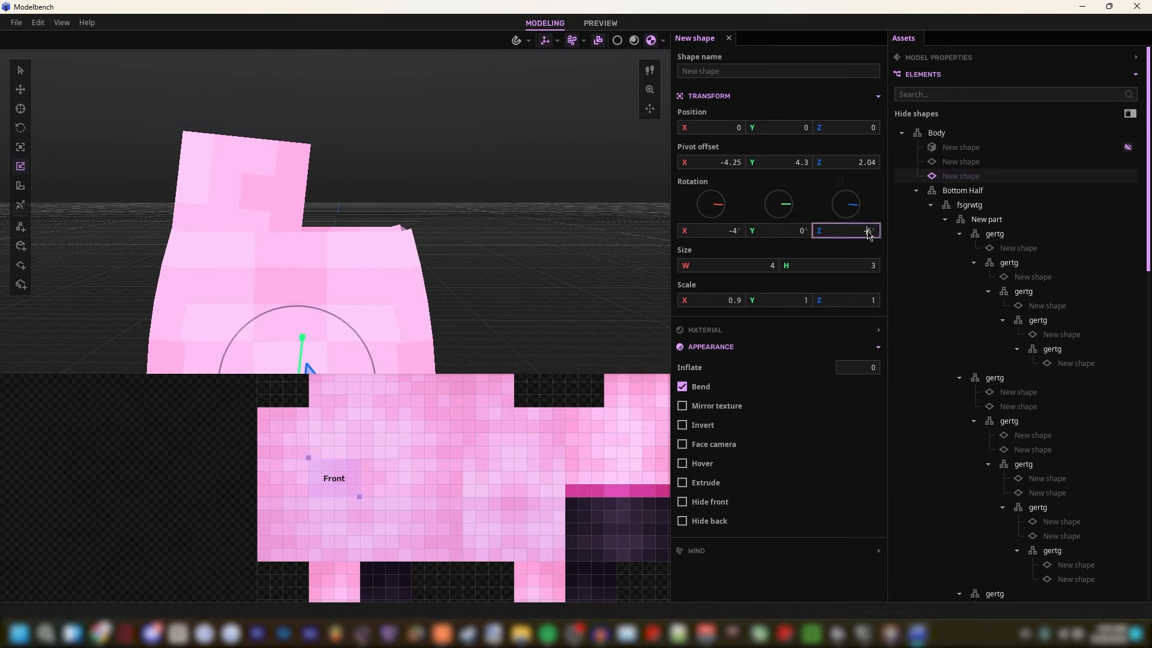
pyautogui.press('BackSpace')
pyautogui.press('BackSpace')
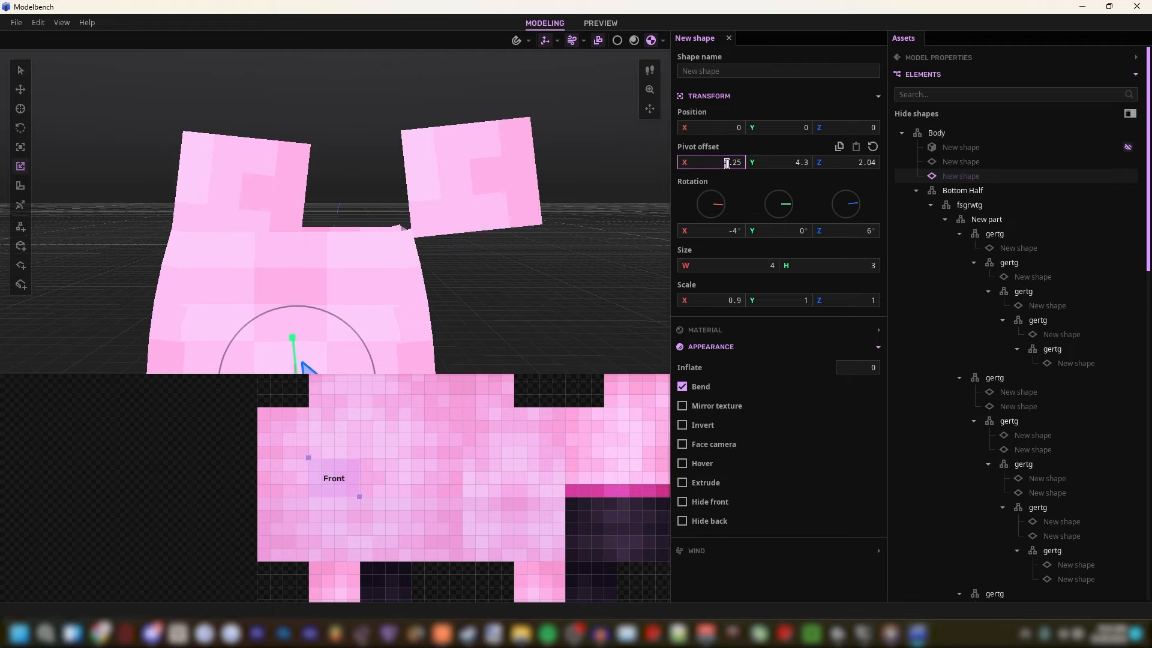
pyautogui.press('BackSpace')
pyautogui.moveTo(308, 458); pyautogui.dragTo(359, 457)
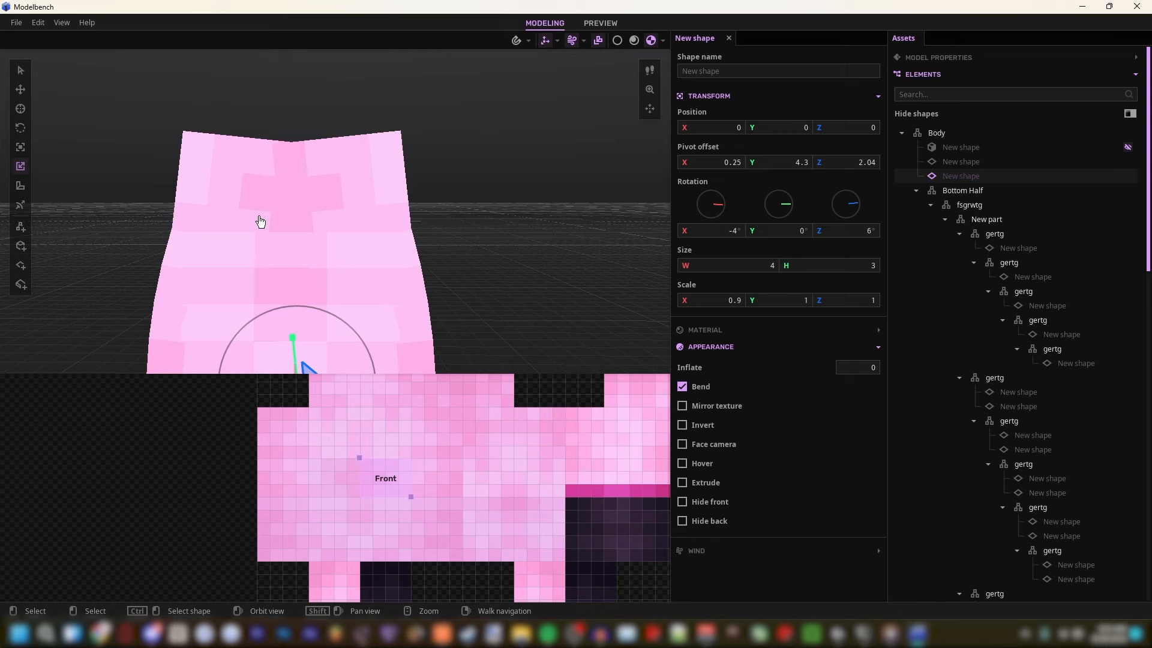
# Step: Duplicate both upper front planes together and set the copies' Y rotation to 180° for the back
pyautogui.moveTo(260, 222); pyautogui.dragTo(363, 217)
pyautogui.keyDown('ctrl'); pyautogui.keyDown('shift'); pyautogui.click(369, 215); pyautogui.keyUp('shift'); pyautogui.keyUp('ctrl')
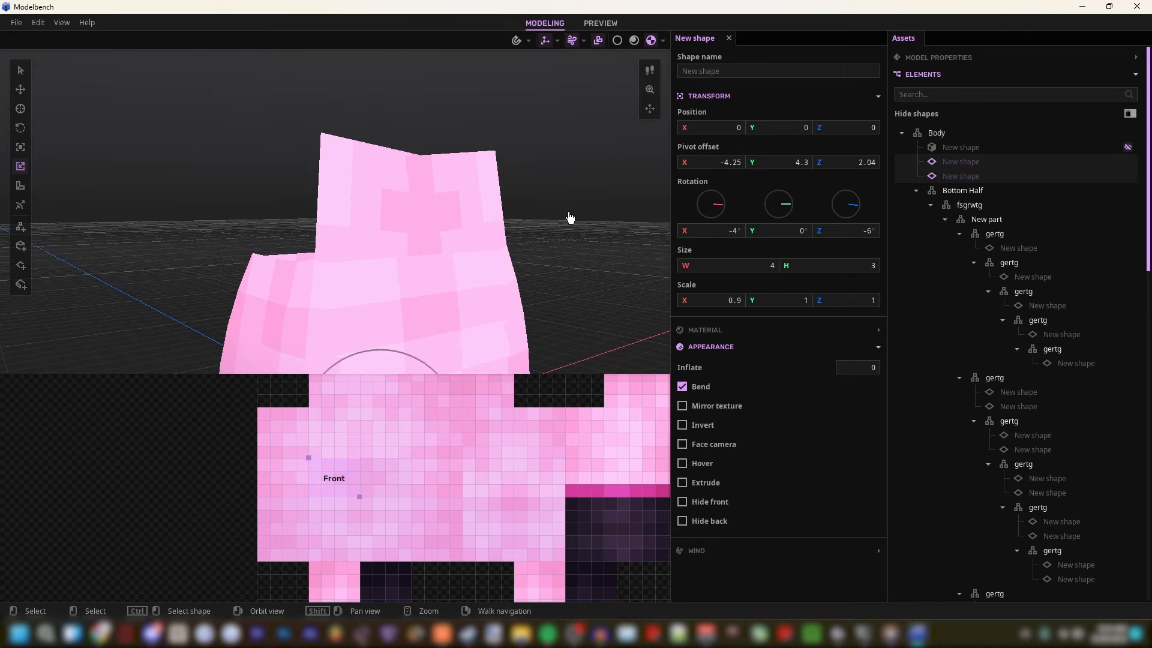
pyautogui.moveTo(569, 218); pyautogui.dragTo(343, 200, button='middle')
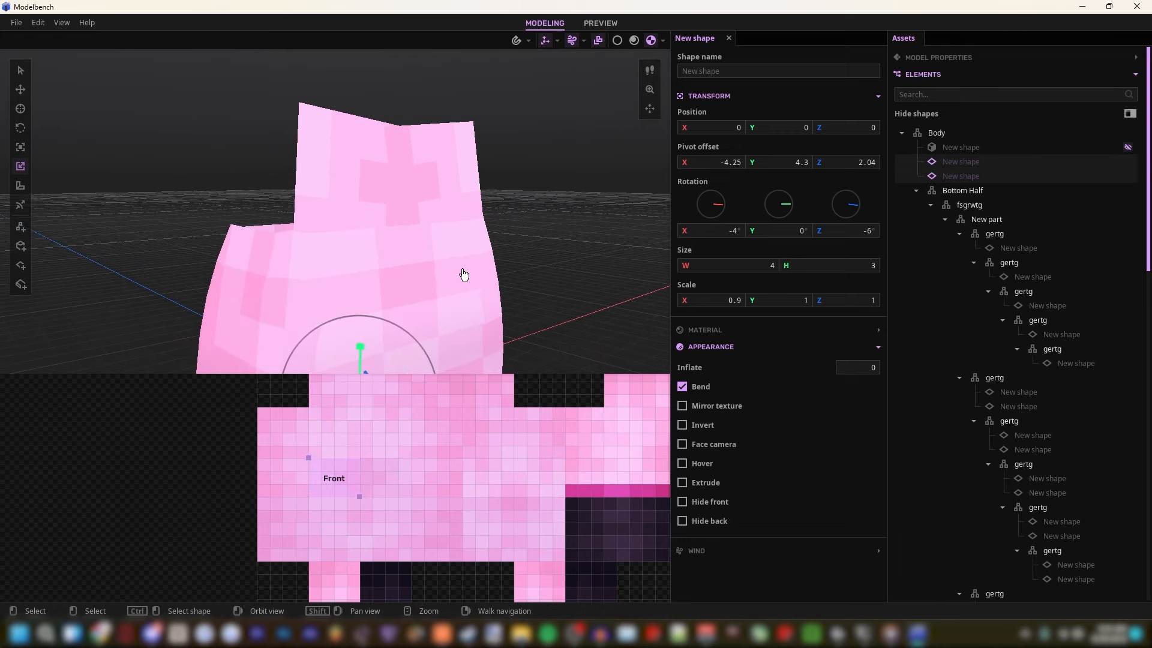
pyautogui.hotkey('ctrl', 'd')
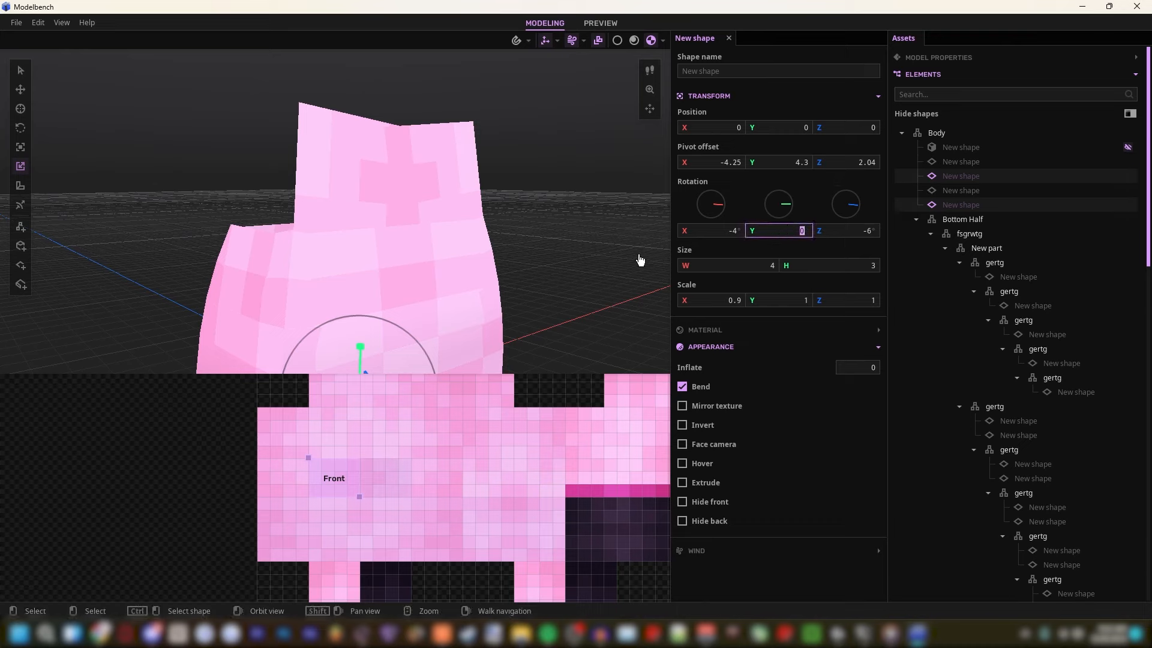
pyautogui.write('180')
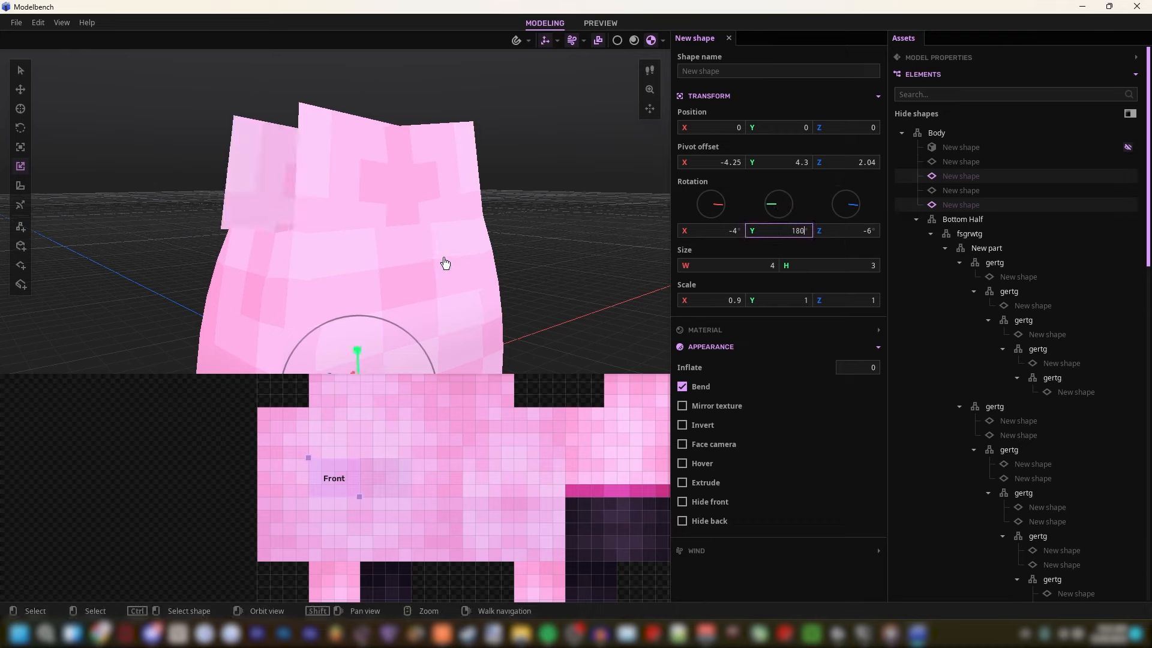
# Step: Set the two back planes' X rotation to -9° and their Z pivot offset to 1.93
pyautogui.moveTo(436, 260); pyautogui.dragTo(532, 245)
pyautogui.moveTo(243, 260)
pyautogui.mouseDown(button='right')
pyautogui.moveTo(255, 267)
pyautogui.moveTo(242, 261)
pyautogui.mouseUp(button='right')
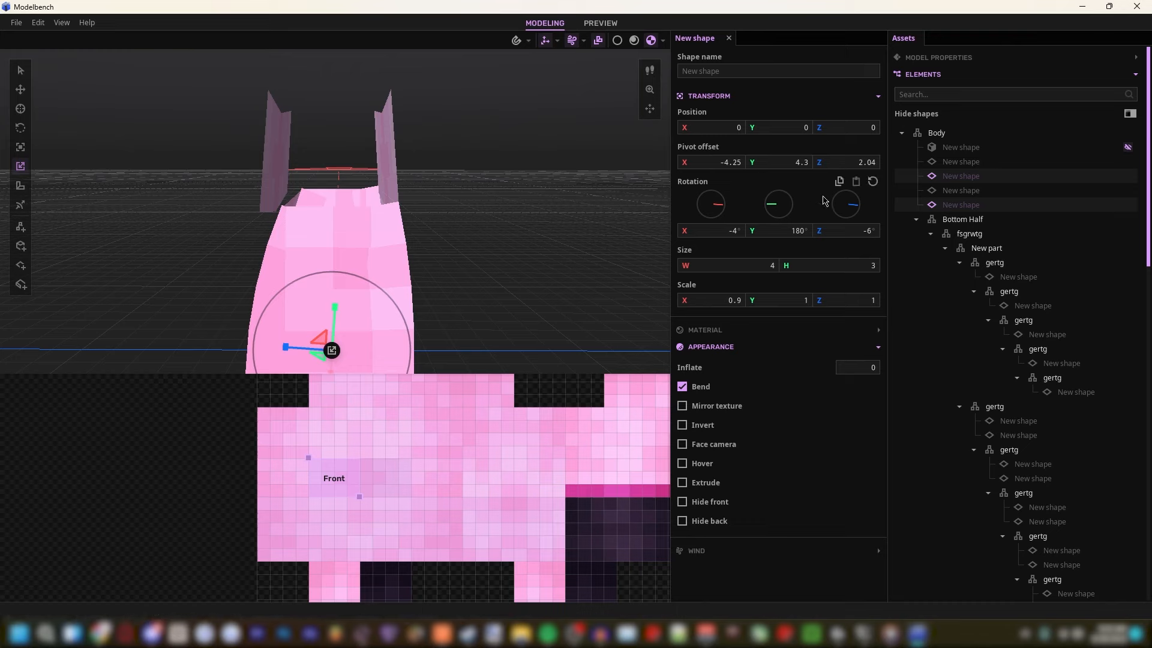
pyautogui.click(736, 232)
pyautogui.write('8')
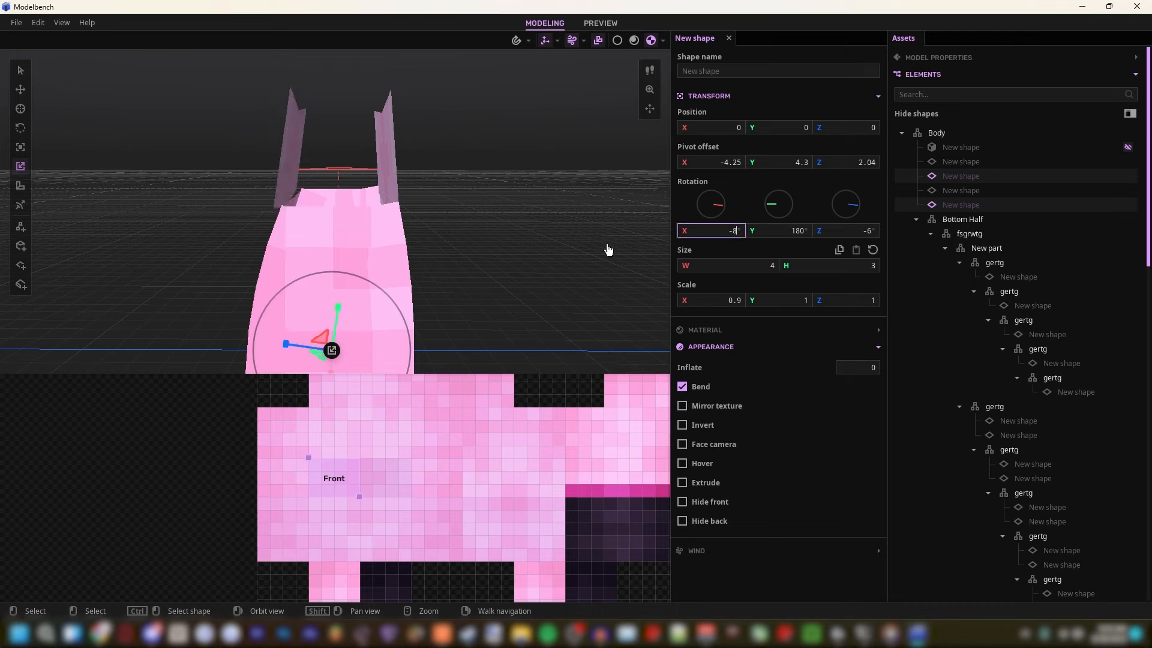
pyautogui.press('BackSpace')
pyautogui.write('9')
pyautogui.press('w')
pyautogui.moveTo(651, 226); pyautogui.dragTo(651, 206, button='right')
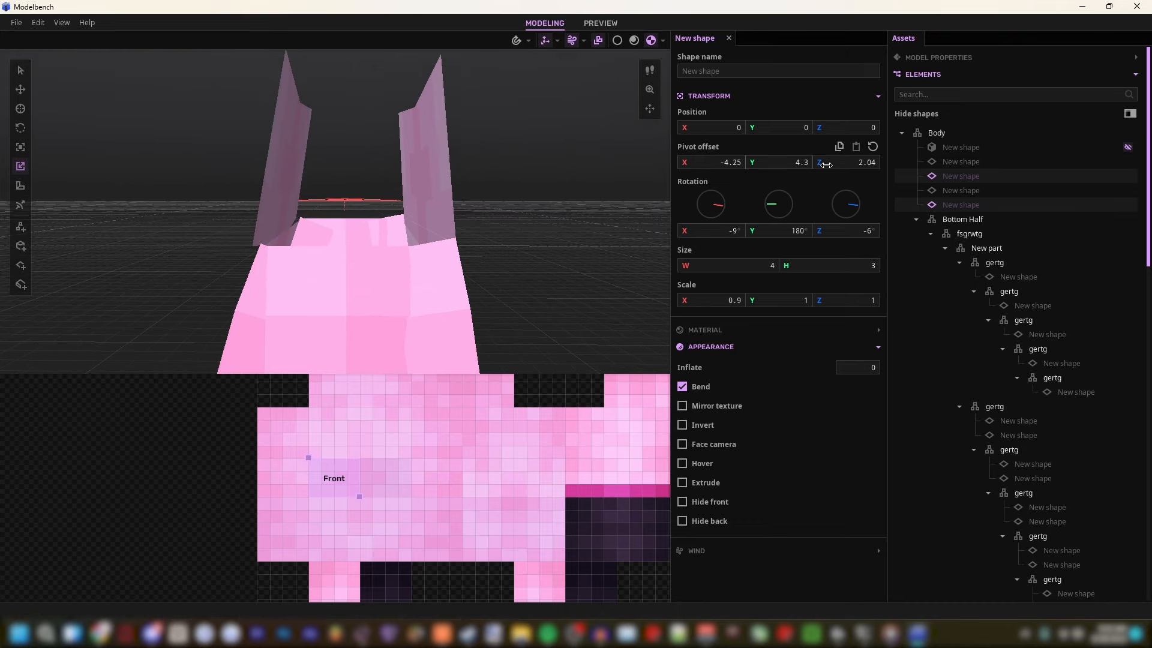
pyautogui.moveTo(823, 164); pyautogui.dragTo(815, 164)
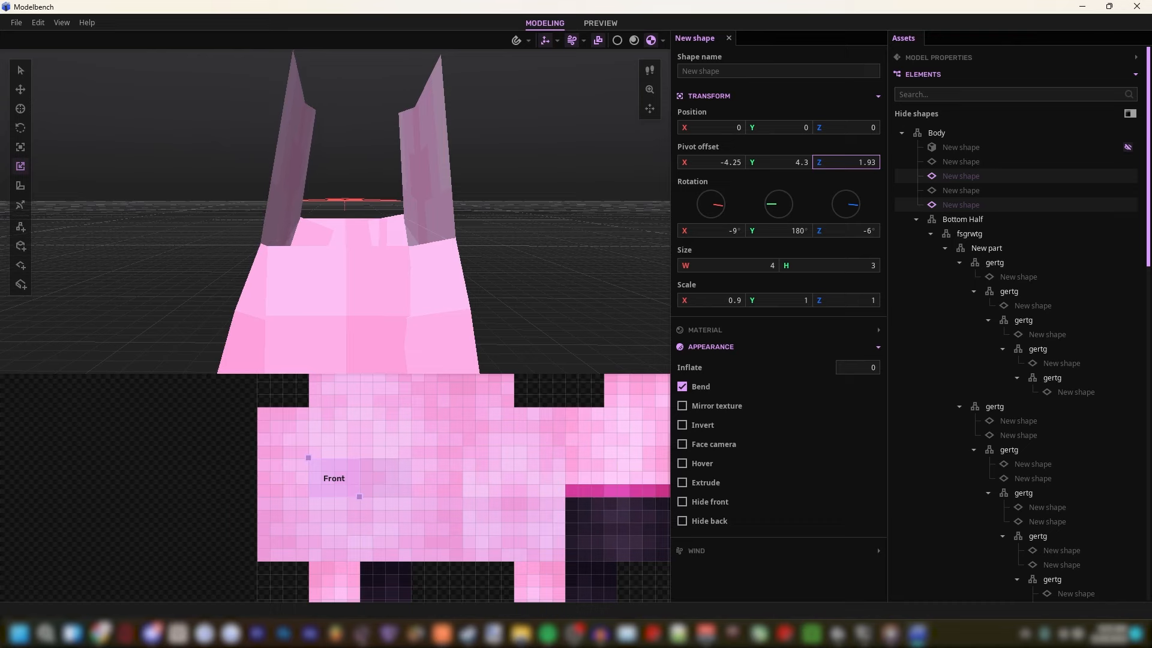
# Step: Move the UV regions of both upper back planes from the front texture onto the back section of the body texture
pyautogui.moveTo(528, 300); pyautogui.dragTo(364, 404)
pyautogui.moveTo(312, 461); pyautogui.dragTo(466, 455)
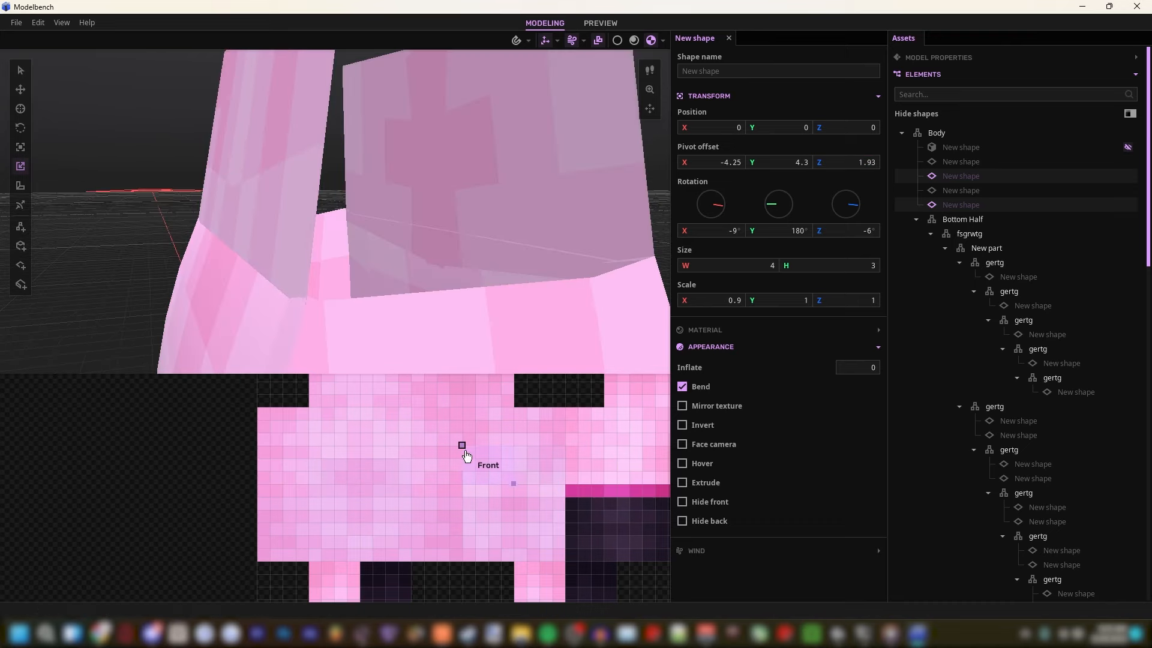
pyautogui.press('s')
pyautogui.moveTo(488, 285); pyautogui.dragTo(488, 286, button='right')
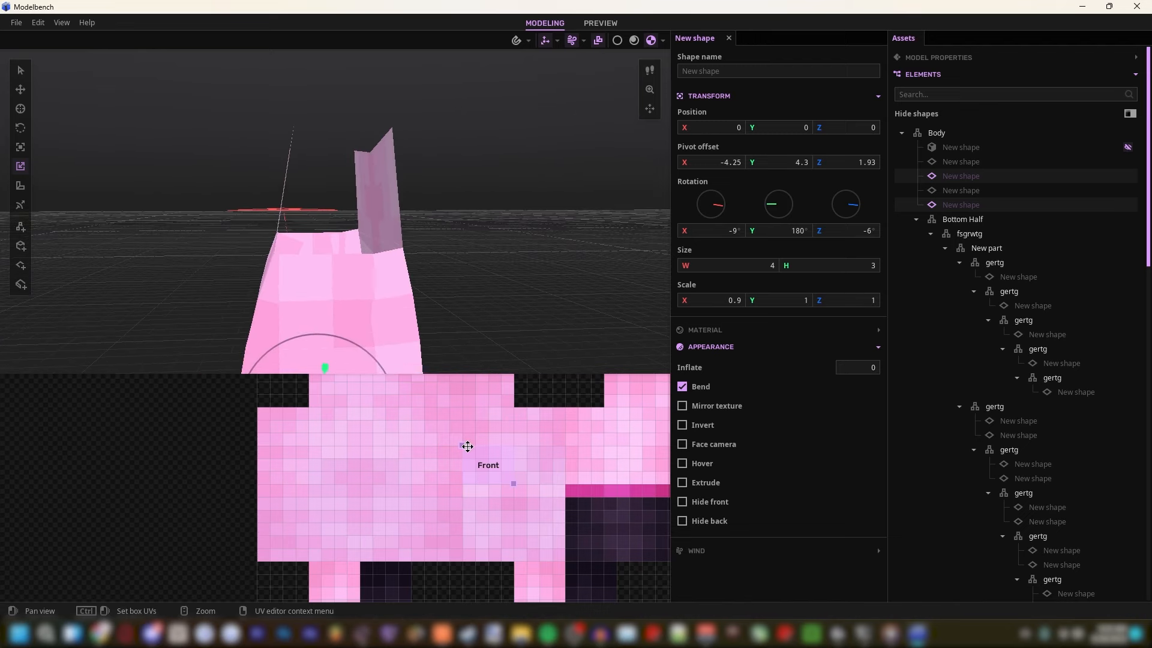
pyautogui.press('a')
pyautogui.moveTo(406, 258); pyautogui.dragTo(487, 251, button='right')
pyautogui.press('s')
pyautogui.press('d')
pyautogui.press('a')
pyautogui.press('w')
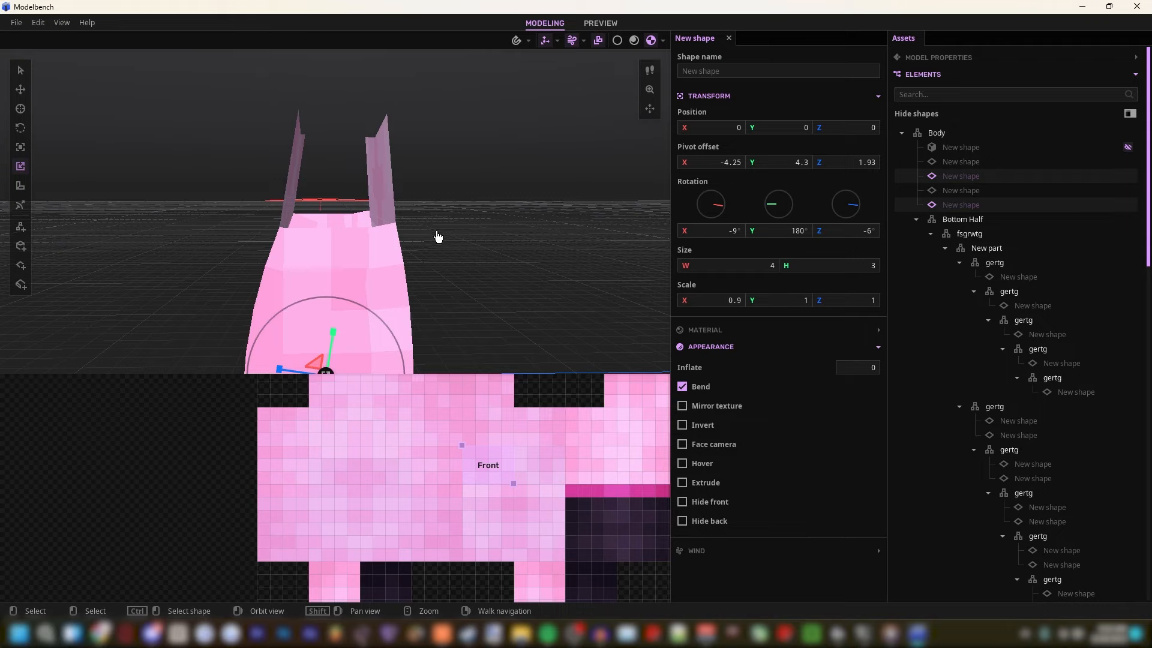
# Step: Duplicate the upper back plane with X pivot offset 0.25 and set the copy's Y rotation to 90°
pyautogui.click(958, 206)
pyautogui.hotkey('ctrl', 'd')
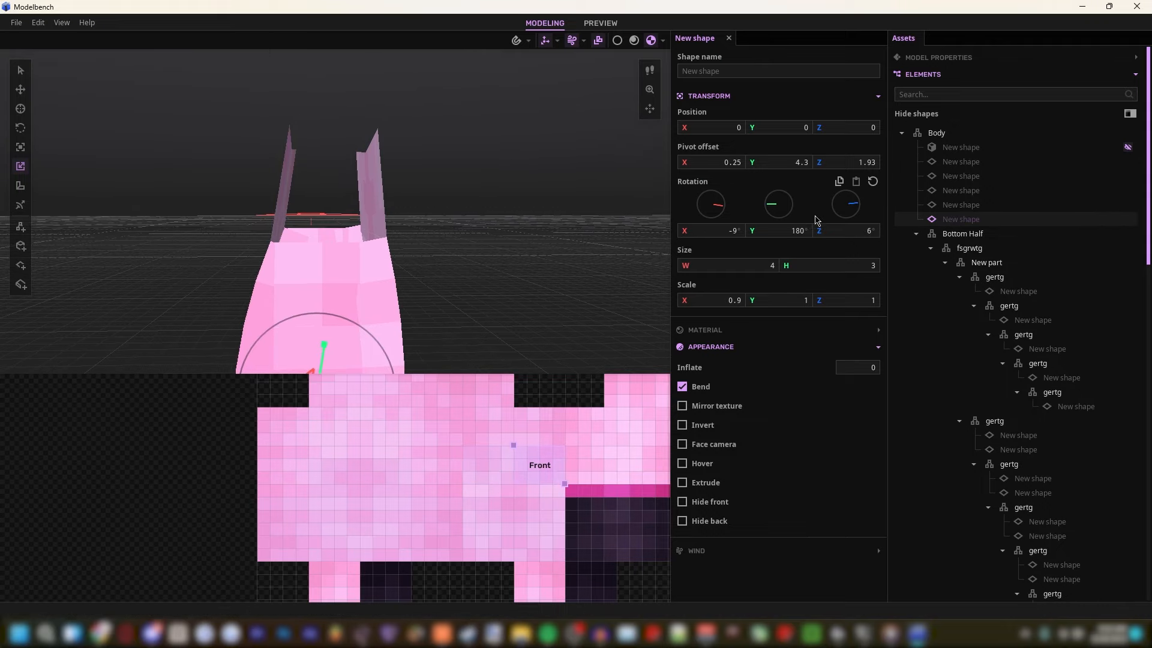
pyautogui.write('90')
# Step: Move the upper side plane's UV region onto the side section of the body texture and narrow it to 2 wide
pyautogui.press('w')
pyautogui.moveTo(447, 246); pyautogui.dragTo(463, 404, button='right')
pyautogui.press('a')
pyautogui.press('e')
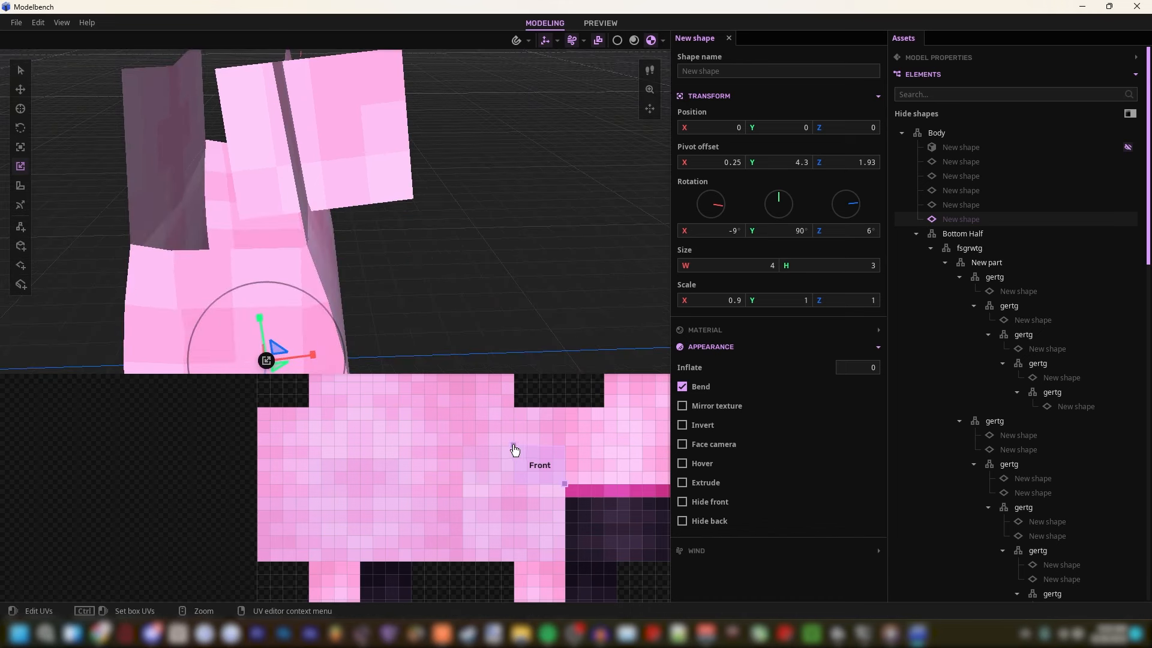
pyautogui.moveTo(513, 446); pyautogui.dragTo(437, 447)
pyautogui.moveTo(487, 483); pyautogui.dragTo(461, 484)
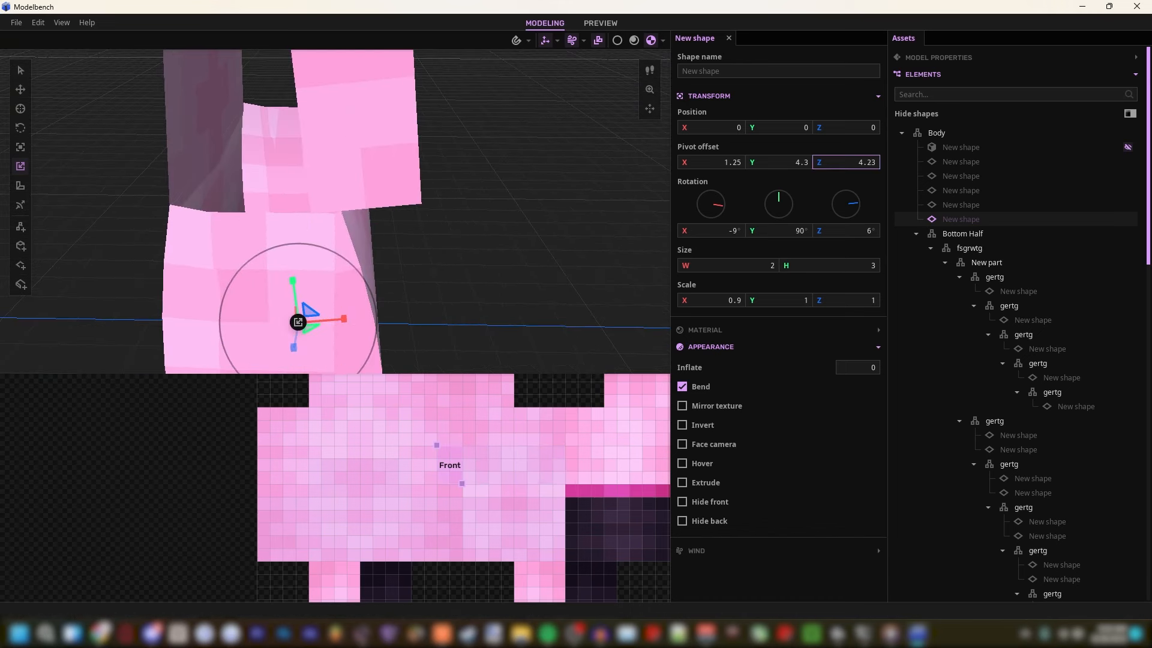
# Step: Set the upper side plane's rotation to X -5° and Z 9°, with a Z pivot offset of 3.79
pyautogui.moveTo(540, 222)
pyautogui.mouseDown(button='right')
pyautogui.moveTo(486, 231)
pyautogui.moveTo(528, 210)
pyautogui.mouseUp(button='right')
pyautogui.press('d')
pyautogui.press('w')
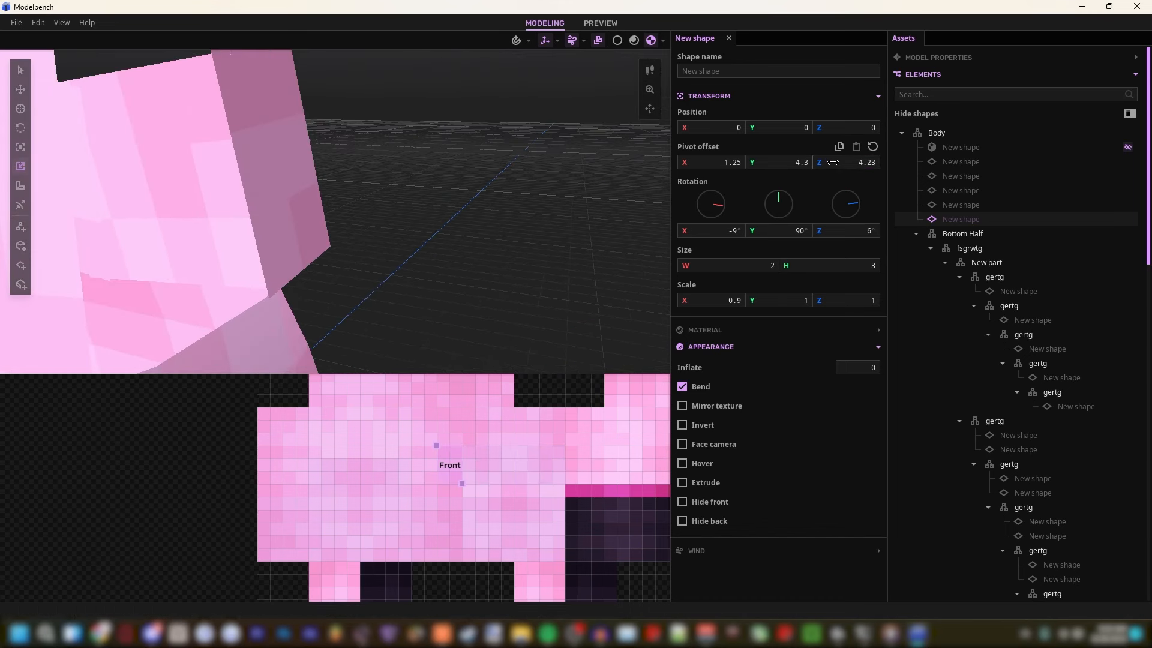
pyautogui.moveTo(832, 162); pyautogui.dragTo(826, 162)
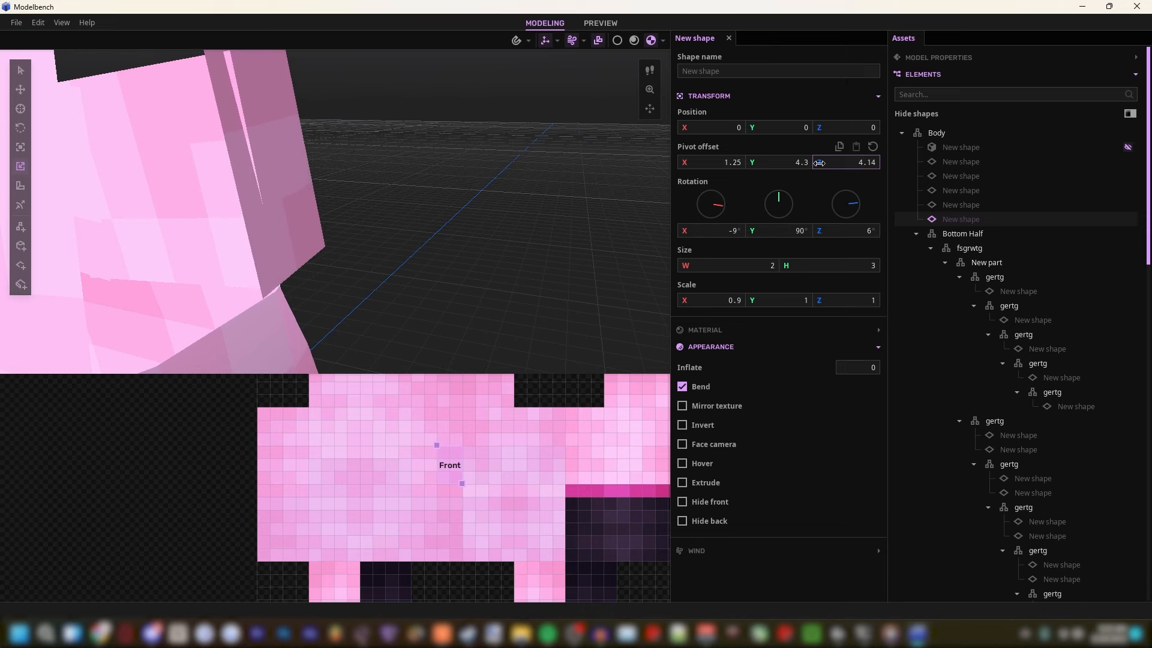
pyautogui.moveTo(588, 228); pyautogui.dragTo(603, 195, button='right')
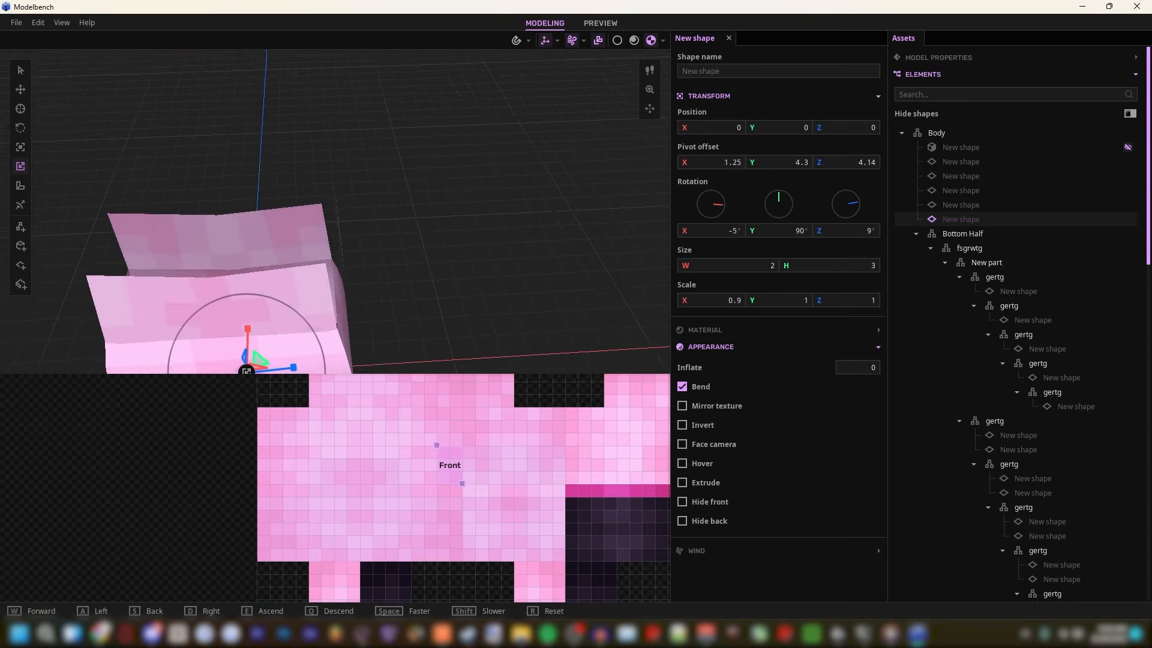
pyautogui.press('w')
pyautogui.moveTo(481, 193)
pyautogui.mouseDown(button='right')
pyautogui.moveTo(484, 180)
pyautogui.moveTo(481, 190)
pyautogui.mouseUp(button='right')
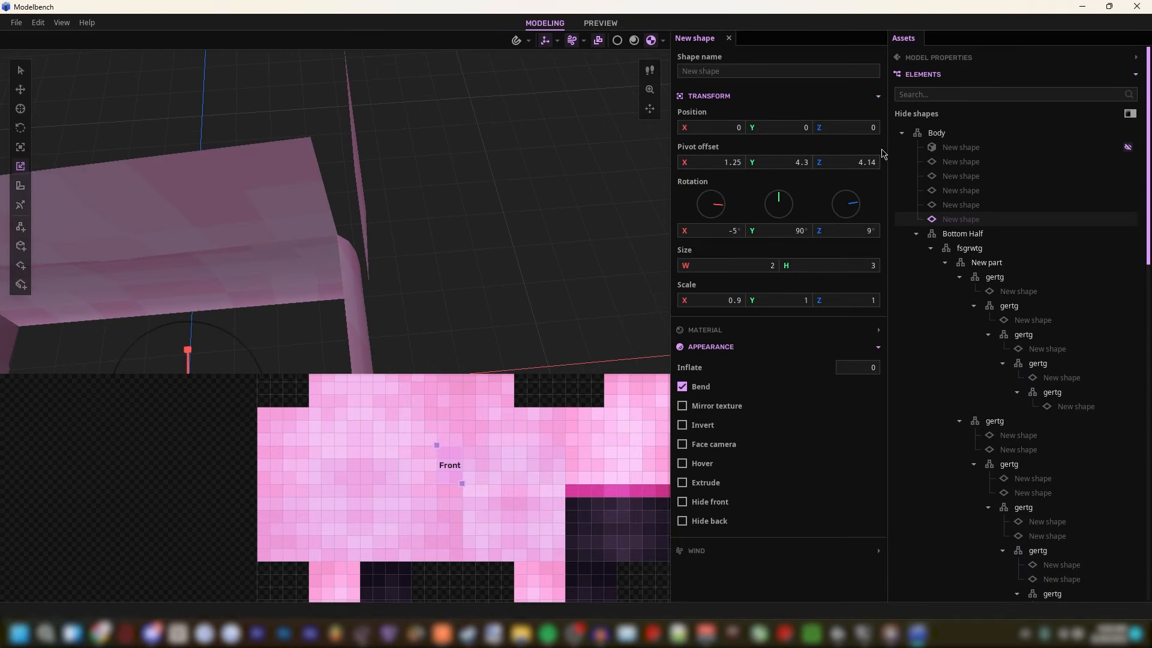
pyautogui.moveTo(846, 162); pyautogui.dragTo(825, 163)
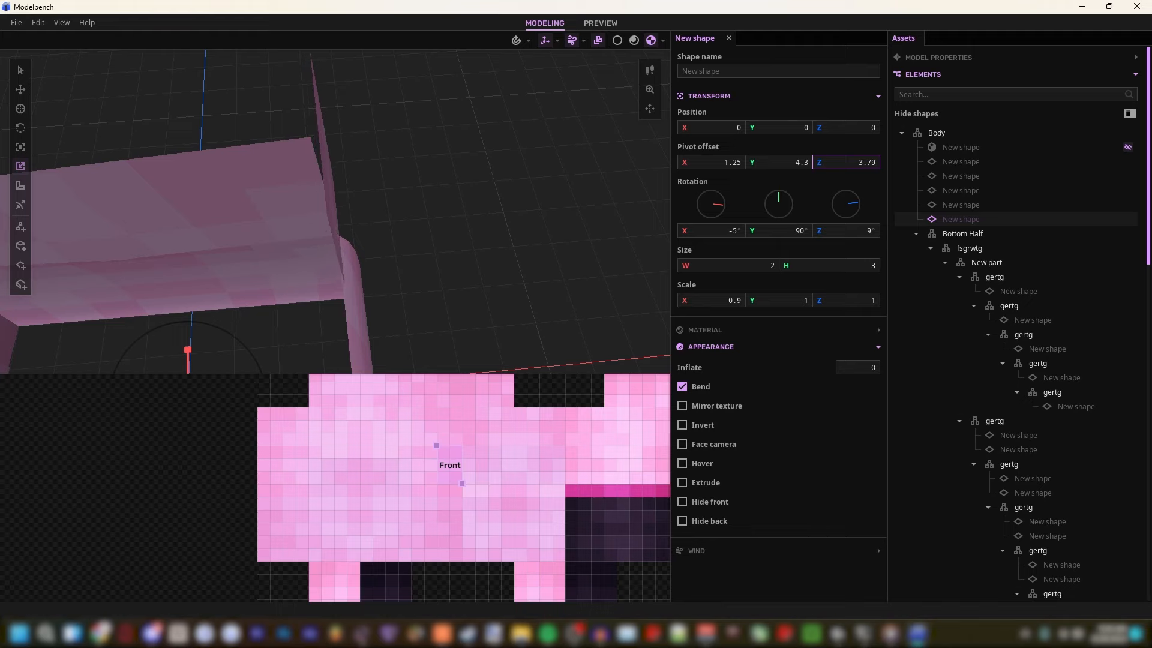
# Step: Refine the upper side plane's X rotation to -6° and its Z pivot offset to 3.85
pyautogui.moveTo(740, 230); pyautogui.dragTo(738, 230)
pyautogui.moveTo(423, 138); pyautogui.dragTo(414, 144, button='right')
pyautogui.press('d')
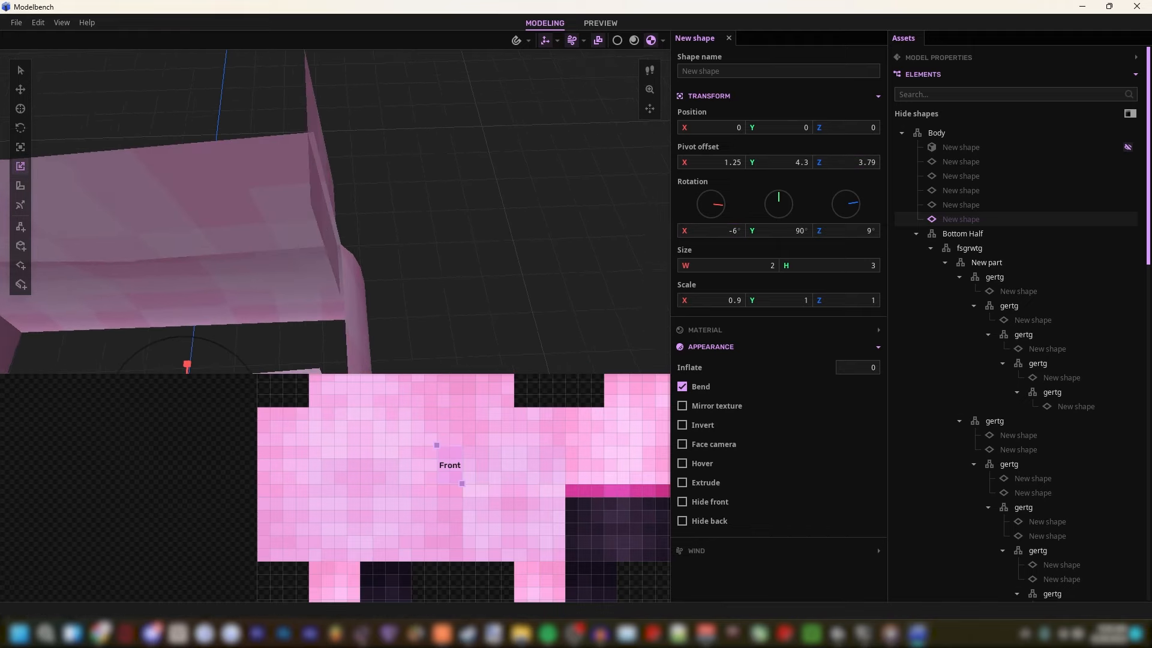
pyautogui.moveTo(847, 163); pyautogui.dragTo(850, 163)
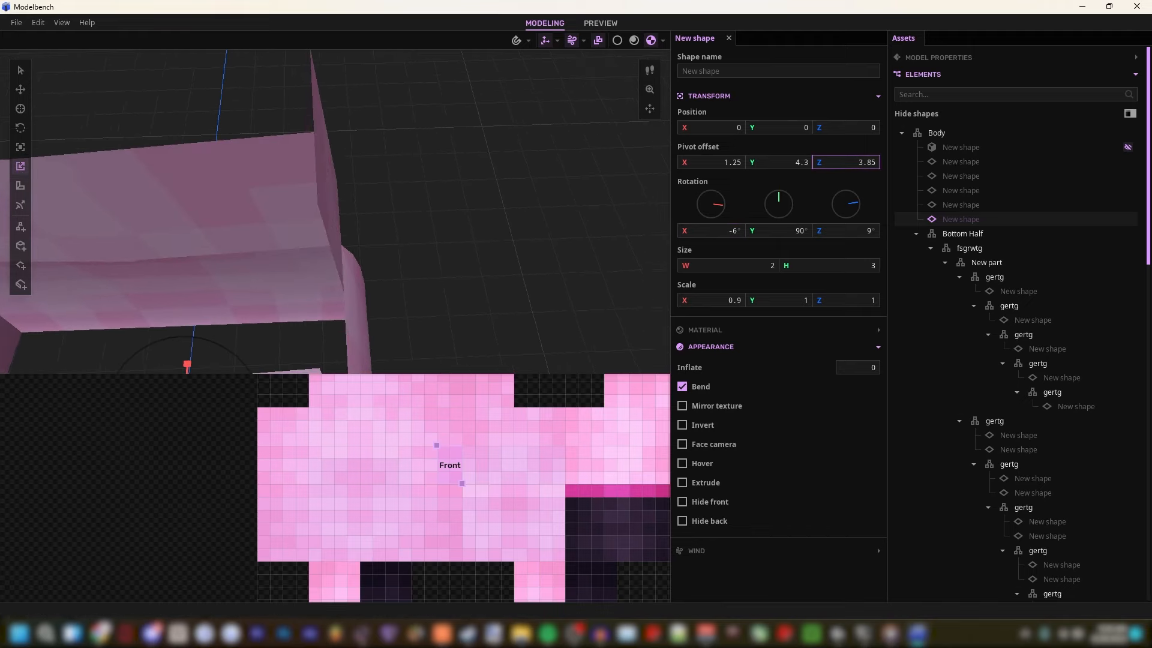
pyautogui.moveTo(420, 180); pyautogui.dragTo(383, 207, button='right')
pyautogui.press('w')
pyautogui.press('w')
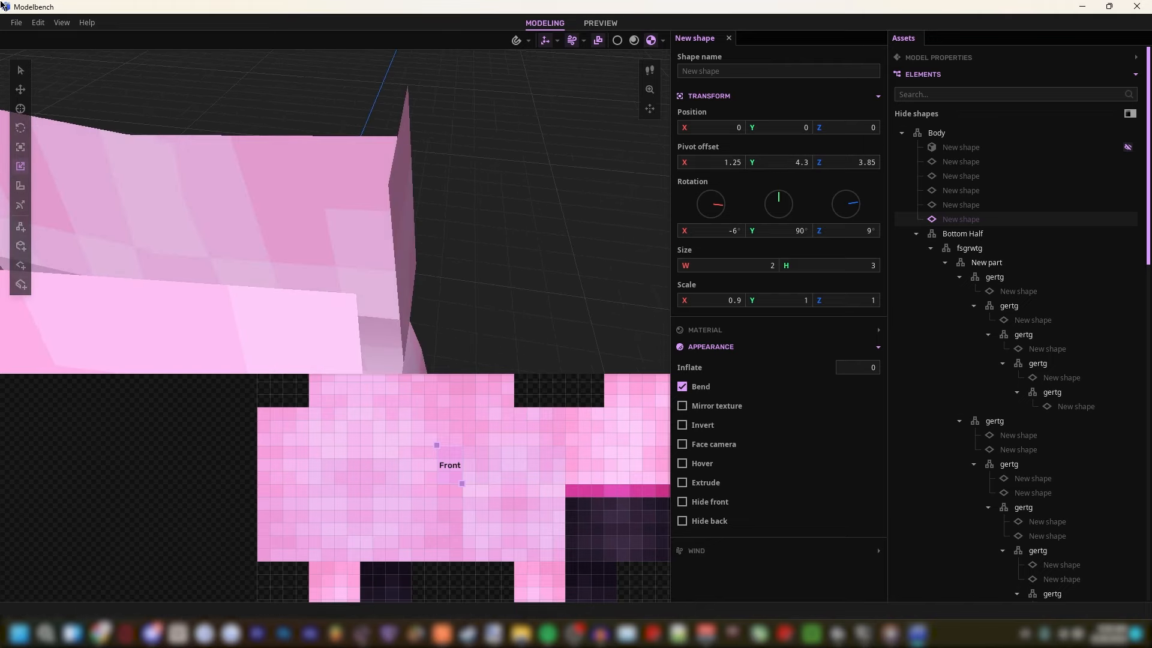
# Step: Look up the camera keybinds in the control settings and return to the shape's properties
pyautogui.click(37, 24)
pyautogui.click(66, 127)
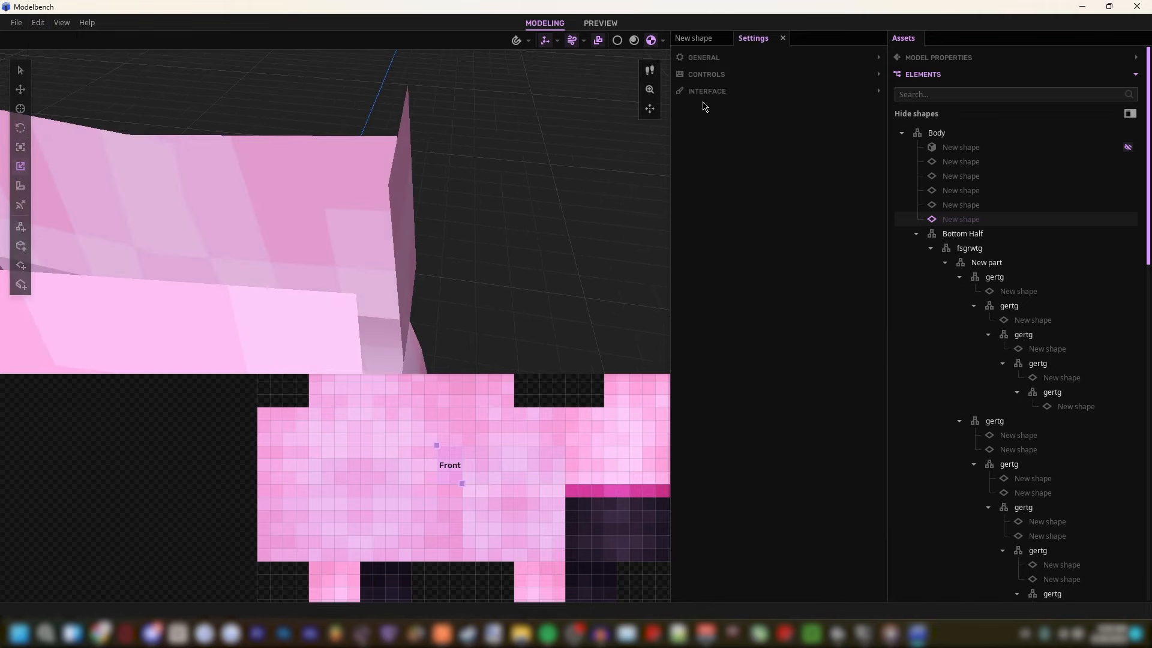
pyautogui.click(720, 74)
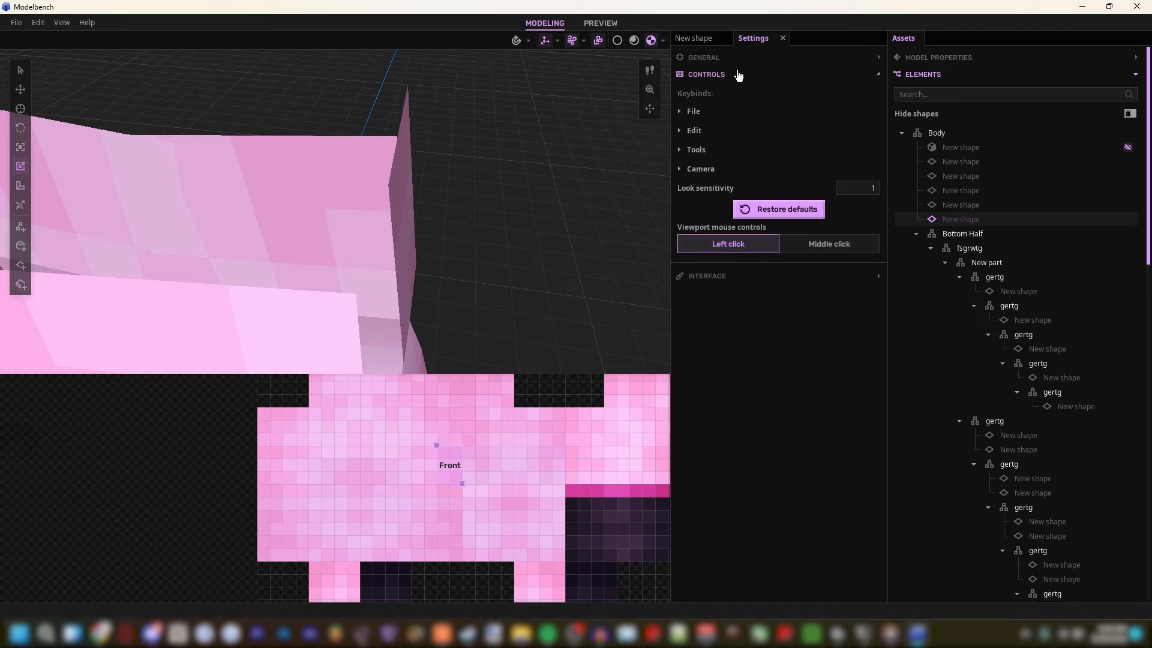
pyautogui.click(701, 169)
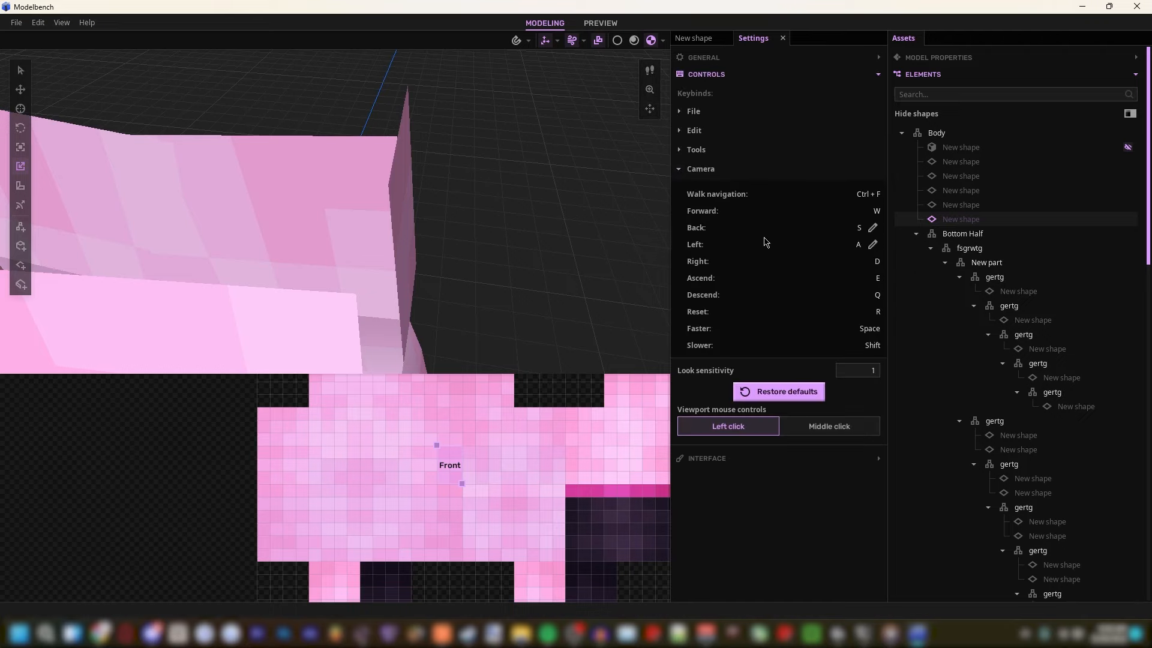
pyautogui.click(700, 169)
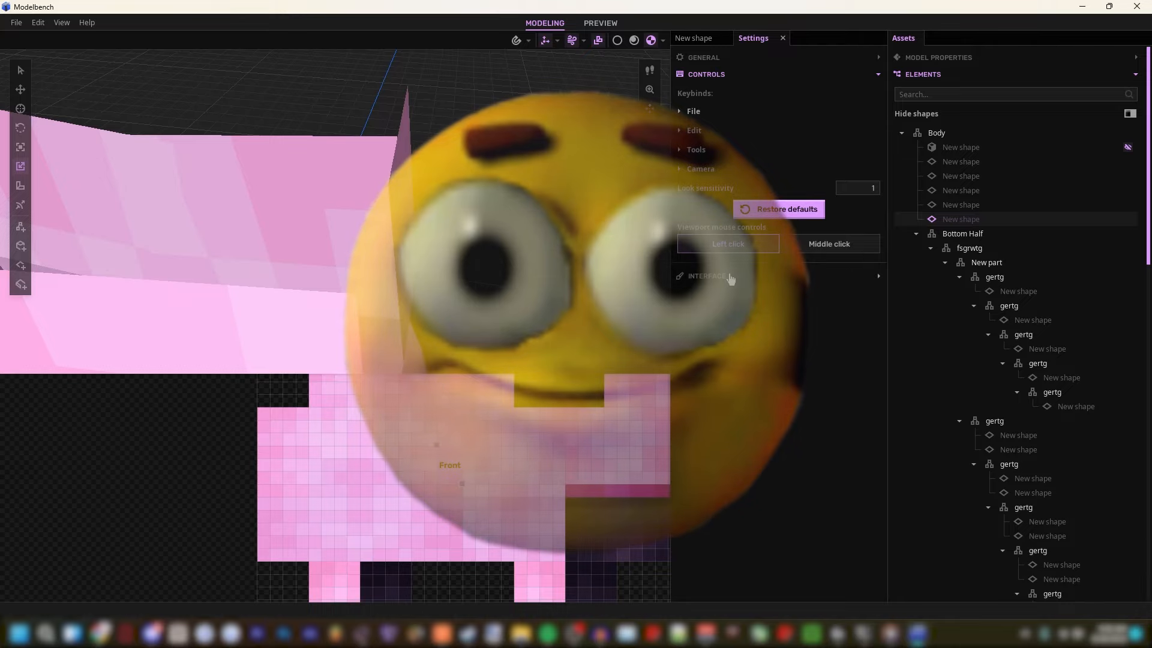
pyautogui.click(700, 170)
pyautogui.click(704, 171)
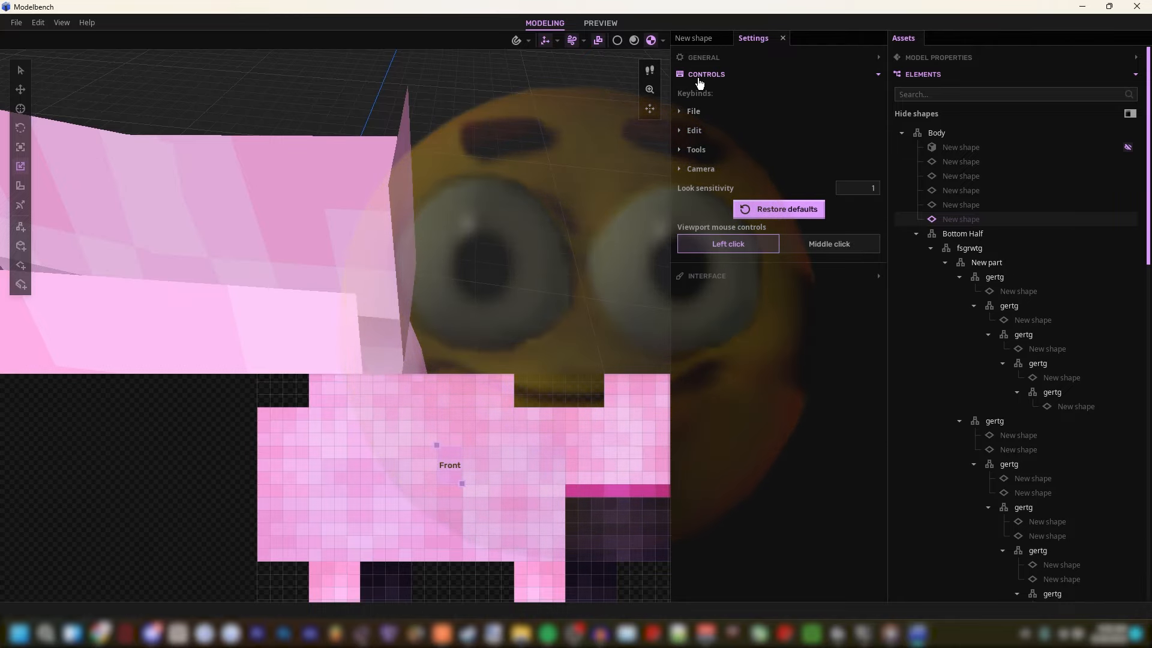
pyautogui.click(700, 76)
pyautogui.click(709, 38)
# Step: Set the upper side plane's X scale to 0.8 and its X pivot offset to 0.35
pyautogui.moveTo(420, 198); pyautogui.dragTo(276, 192, button='right')
pyautogui.moveTo(476, 181)
pyautogui.mouseDown(button='right')
pyautogui.moveTo(384, 178)
pyautogui.moveTo(476, 181)
pyautogui.mouseUp(button='right')
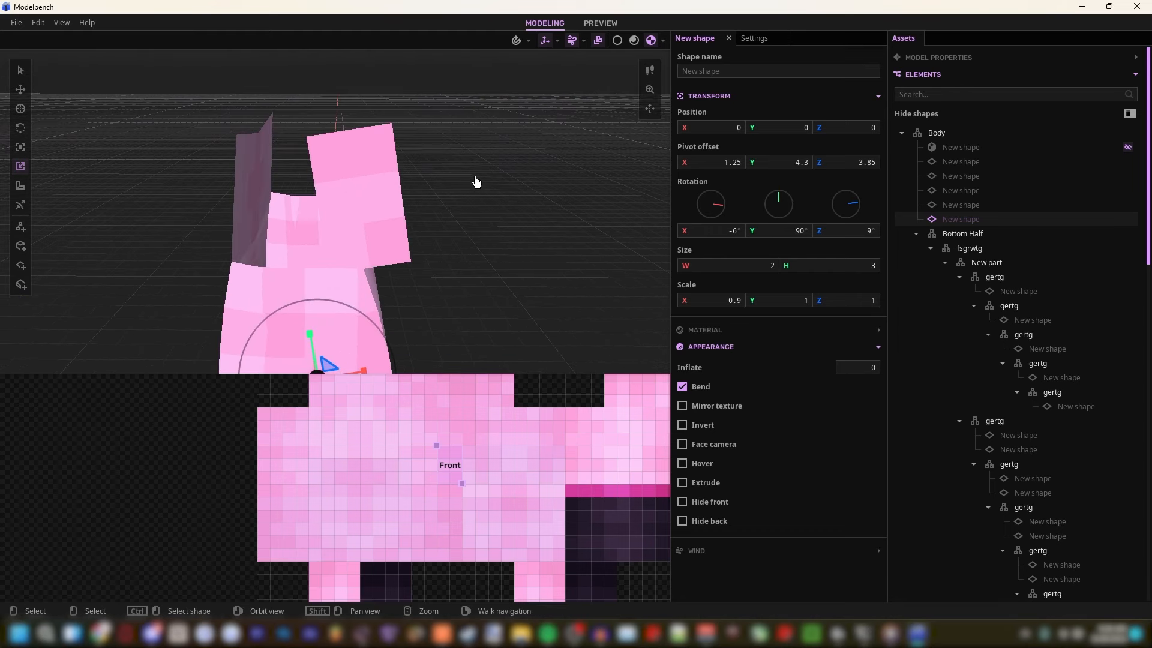
pyautogui.moveTo(694, 300); pyautogui.dragTo(687, 300)
pyautogui.click(714, 299)
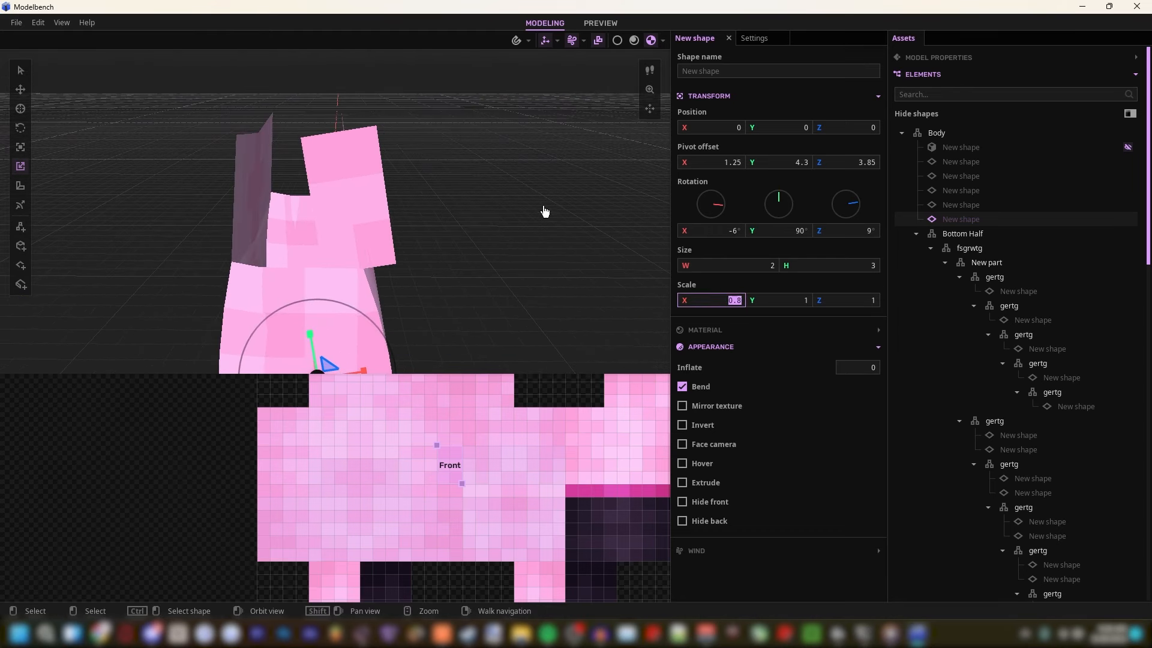
pyautogui.moveTo(686, 158); pyautogui.dragTo(674, 158)
pyautogui.press('w')
pyautogui.moveTo(633, 144); pyautogui.dragTo(645, 129, button='right')
pyautogui.press('s')
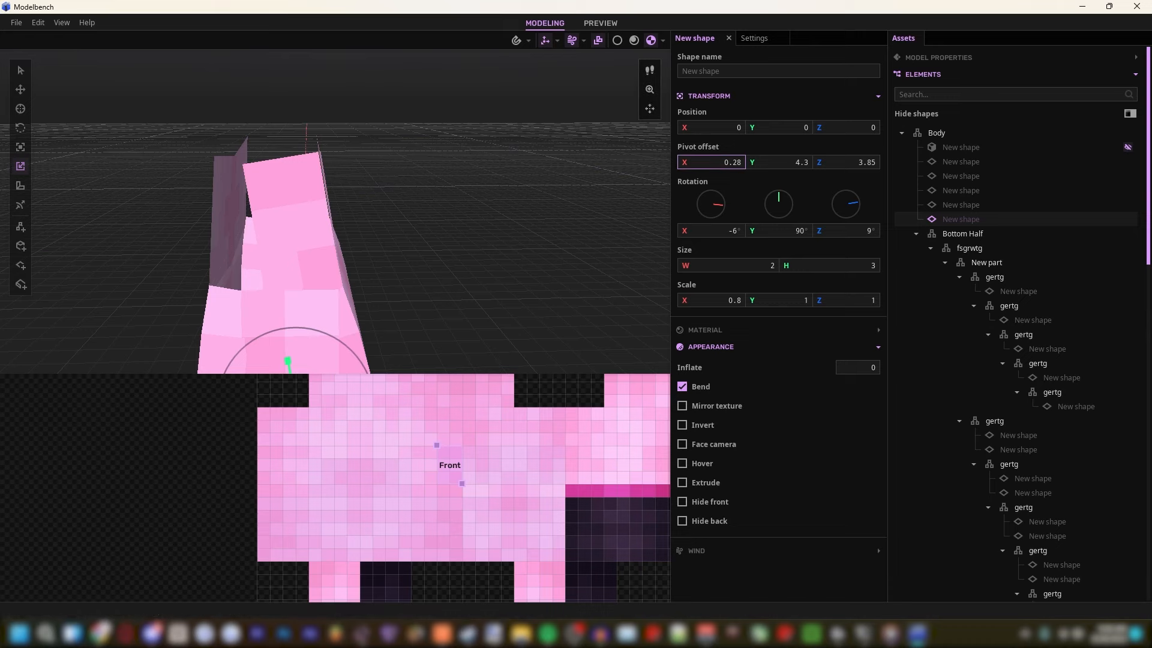
pyautogui.moveTo(684, 162); pyautogui.dragTo(686, 162)
pyautogui.press('d')
pyautogui.moveTo(468, 174); pyautogui.dragTo(432, 174, button='right')
pyautogui.press('w')
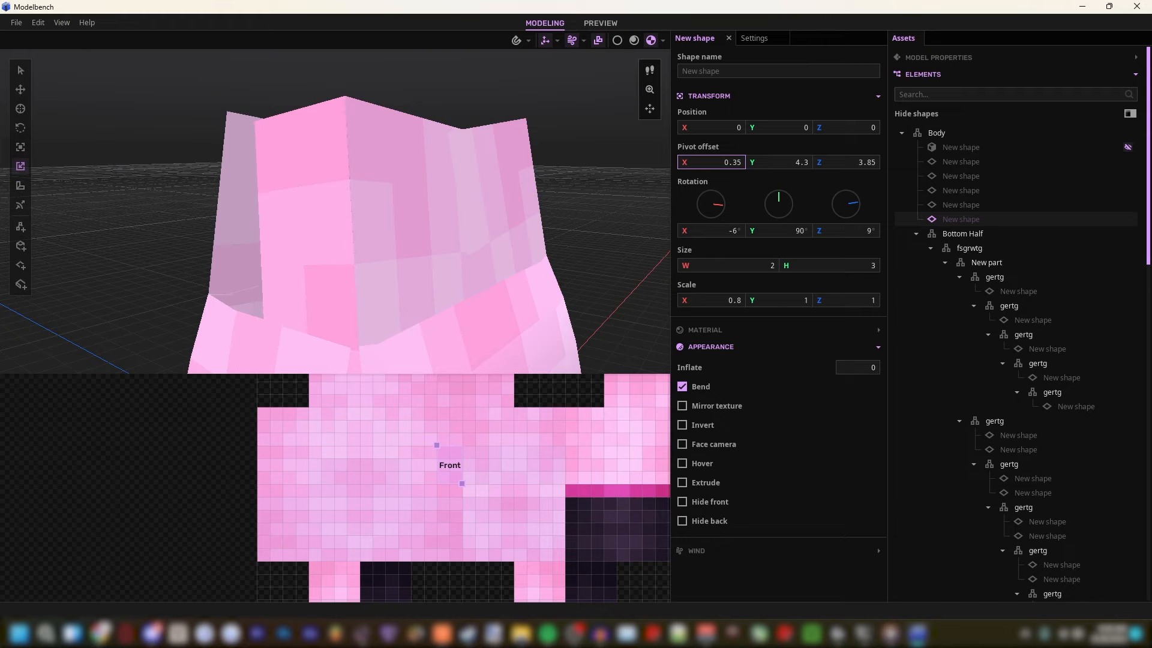
# Step: Duplicate the upper side plane and shift the copy's UV region onto the adjoining half of the side texture
pyautogui.press('d')
pyautogui.moveTo(384, 192); pyautogui.dragTo(504, 198, button='right')
pyautogui.press('a')
pyautogui.press('w')
pyautogui.press('s')
pyautogui.press('a')
pyautogui.press('w')
pyautogui.press('s')
pyautogui.press('s')
pyautogui.press('w')
pyautogui.hotkey('ctrl', 'd')
pyautogui.moveTo(438, 447); pyautogui.dragTo(412, 448)
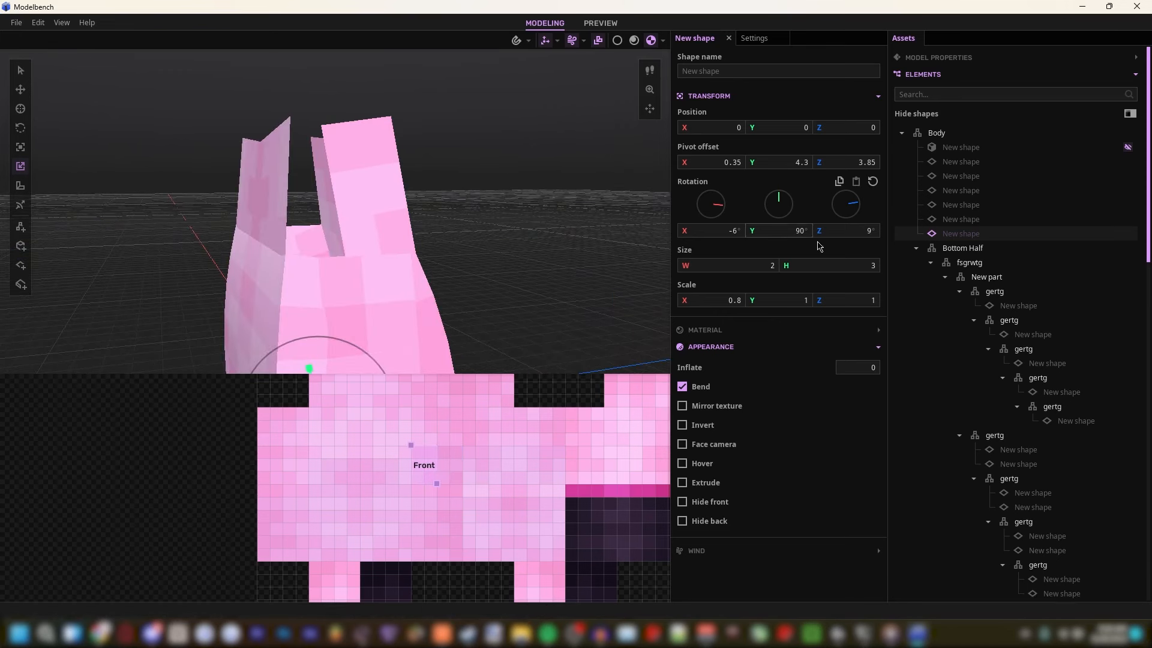
# Step: Set the duplicated side plane's Z rotation to -4° and its X pivot offset to -2.74
pyautogui.click(845, 230)
pyautogui.write('-6')
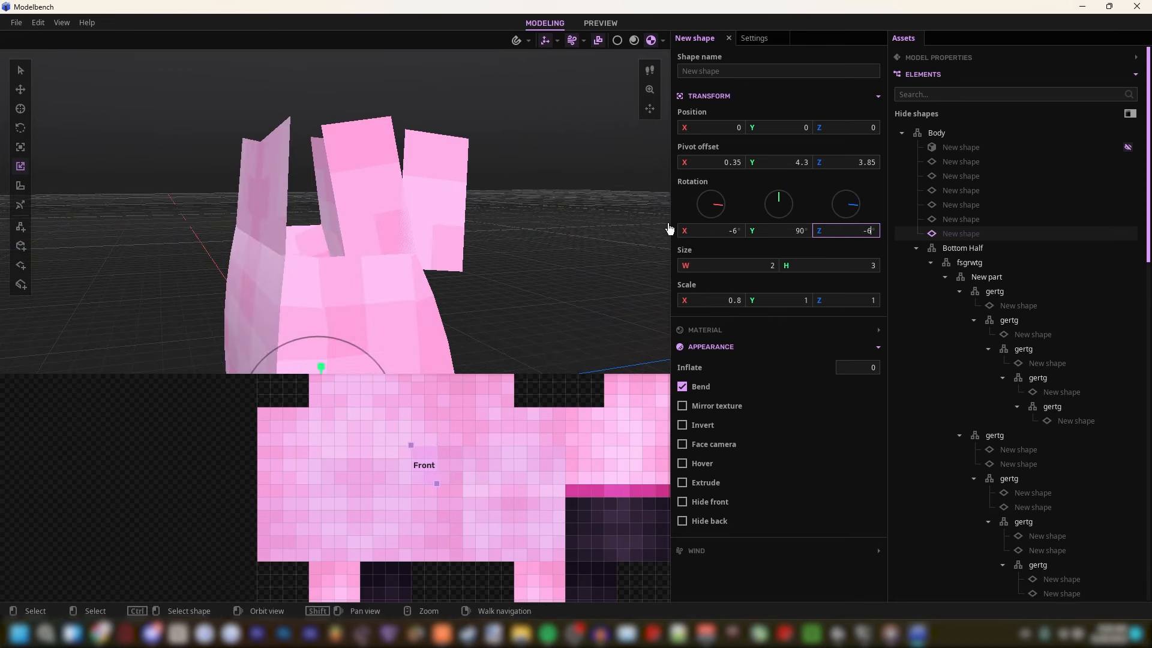
pyautogui.moveTo(687, 161); pyautogui.dragTo(647, 162)
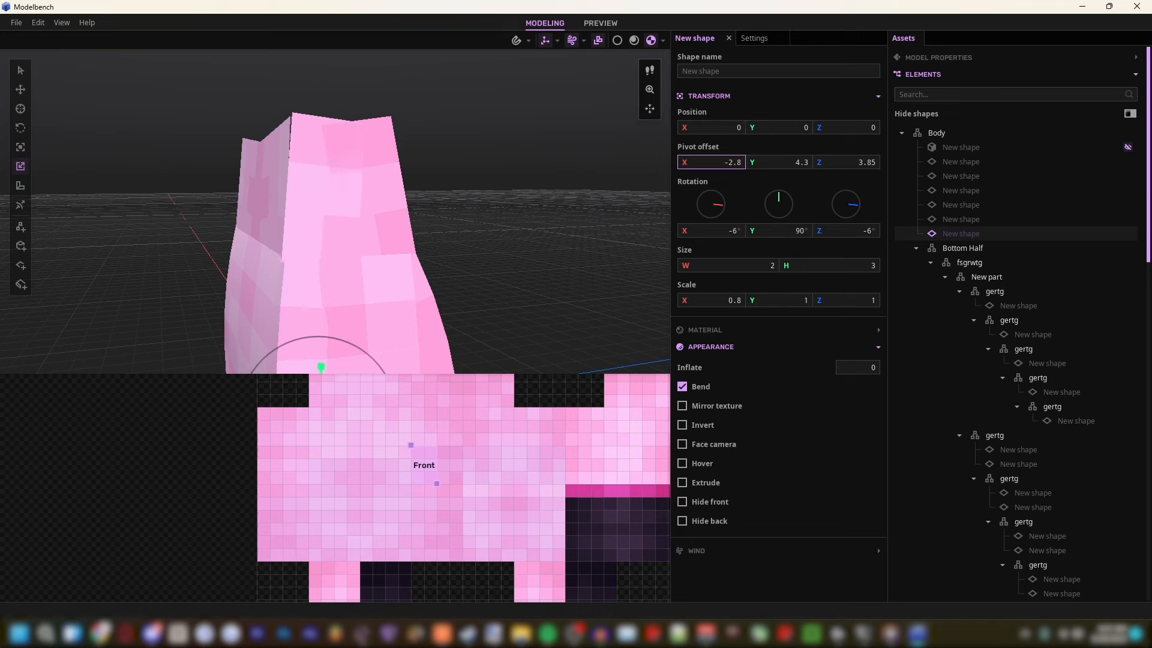
pyautogui.write('-4')
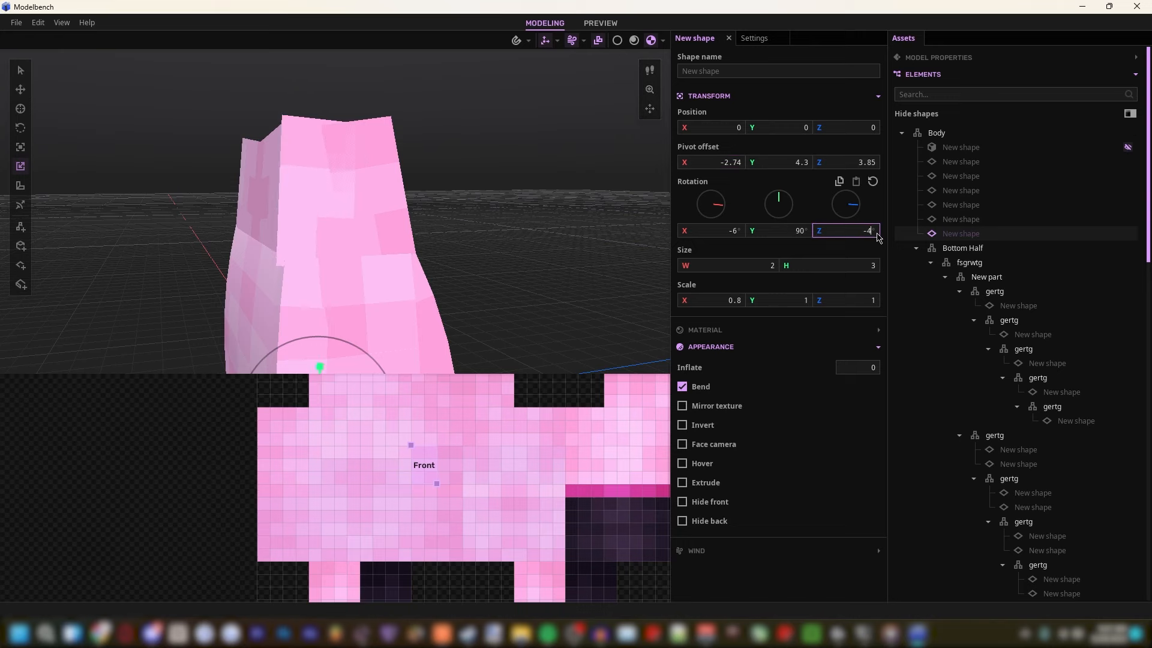
# Step: Adjust the duplicated side plane's X pivot offset to -2.52 and set its Z scale to 1.001
pyautogui.moveTo(448, 206); pyautogui.dragTo(529, 185)
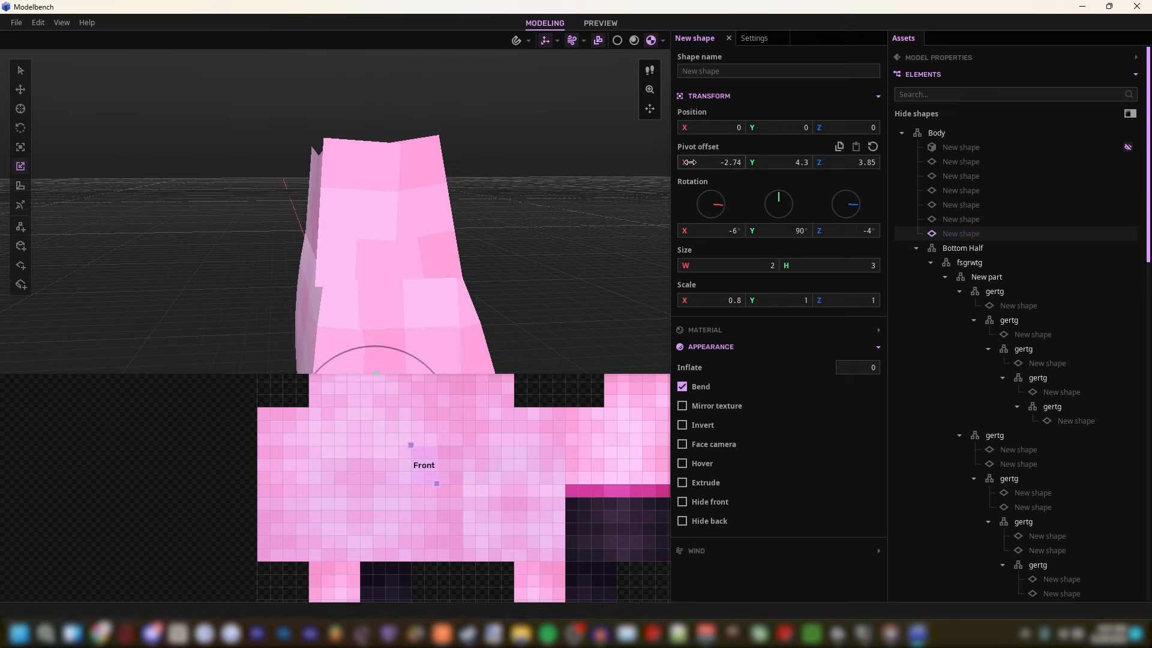
pyautogui.moveTo(714, 162); pyautogui.dragTo(836, 142)
pyautogui.moveTo(476, 158); pyautogui.dragTo(533, 191, button='right')
pyautogui.press('w')
pyautogui.write('s')
pyautogui.write('1.001')
pyautogui.press('s')
pyautogui.moveTo(443, 291)
pyautogui.mouseDown(button='right')
pyautogui.moveTo(456, 291)
pyautogui.moveTo(442, 291)
pyautogui.mouseUp(button='right')
pyautogui.press('w')
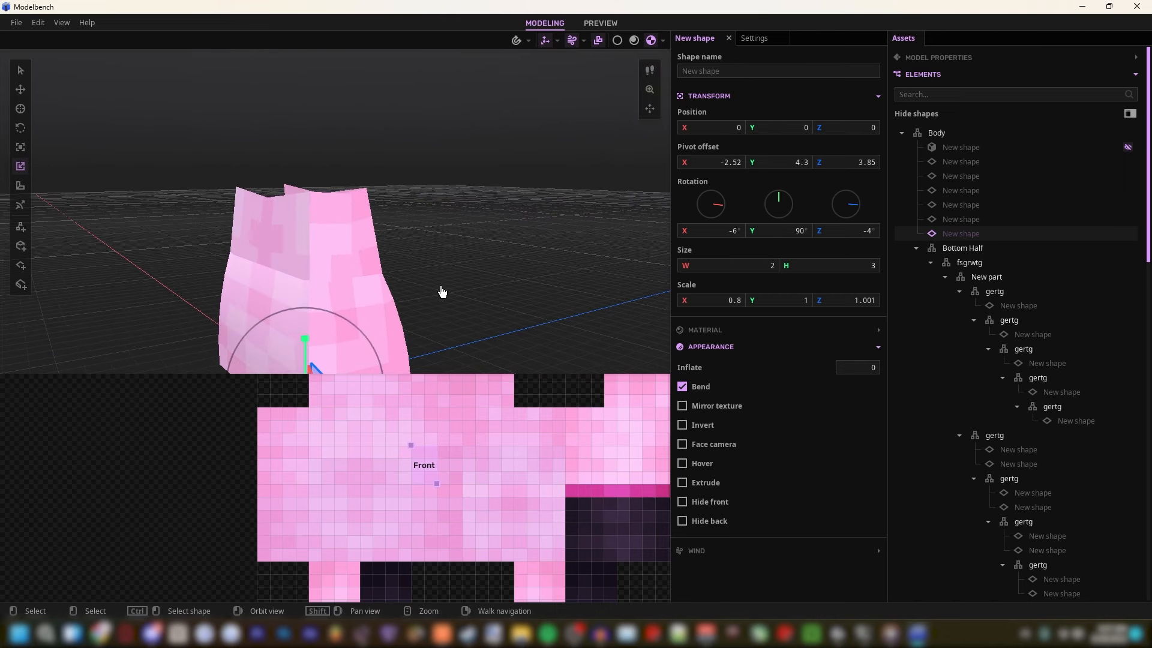
# Step: Duplicate both upper side planes together and set the copies' Y rotation to -90° for the opposite side
pyautogui.keyDown('ctrl'); pyautogui.keyDown('shift'); pyautogui.click(365, 265); pyautogui.keyUp('shift'); pyautogui.keyUp('ctrl')
pyautogui.moveTo(431, 253)
pyautogui.mouseDown(button='right')
pyautogui.moveTo(430, 276)
pyautogui.moveTo(430, 253)
pyautogui.mouseUp(button='right')
pyautogui.hotkey('ctrl', 'd')
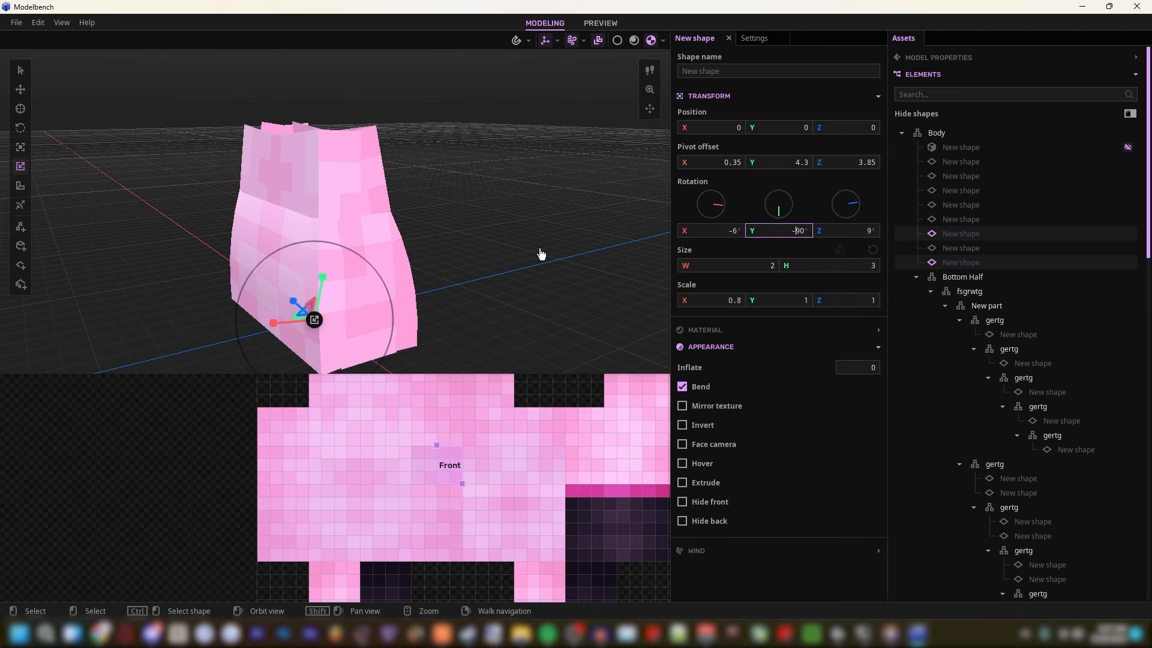
# Step: Set the Z rotation of the opposite-side copy with 1.001 Z scale to 4° and its X pivot offset to 0.53
pyautogui.press('d')
pyautogui.moveTo(541, 254); pyautogui.dragTo(516, 252, button='right')
pyautogui.press('w')
pyautogui.press('s')
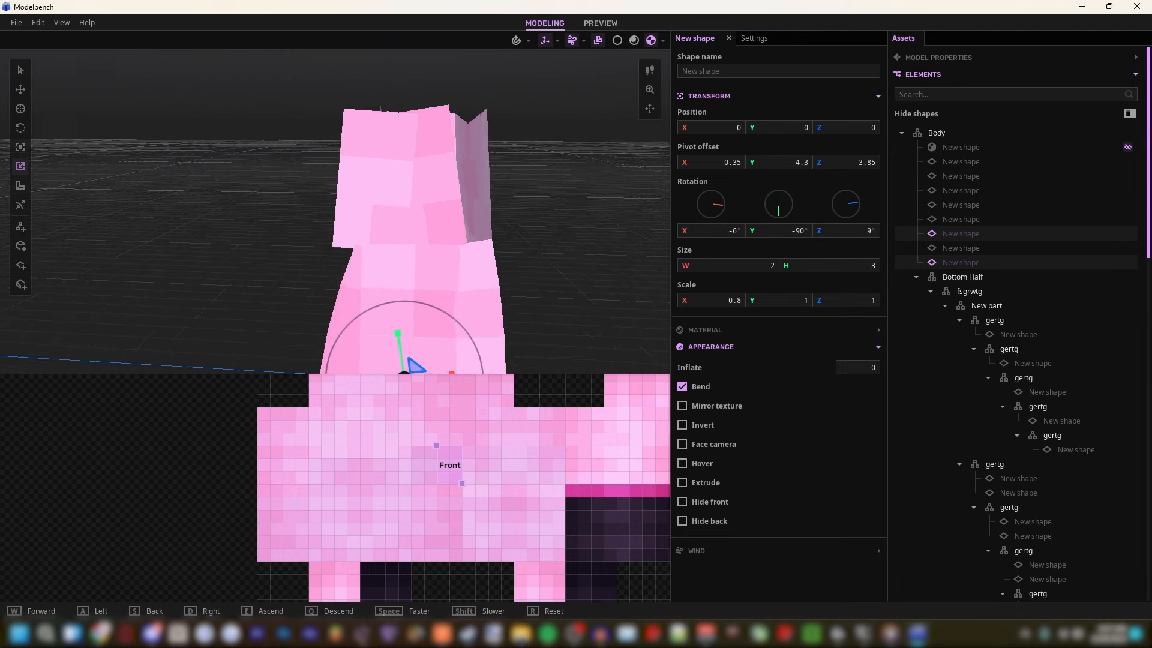
pyautogui.moveTo(510, 201); pyautogui.dragTo(475, 210, button='right')
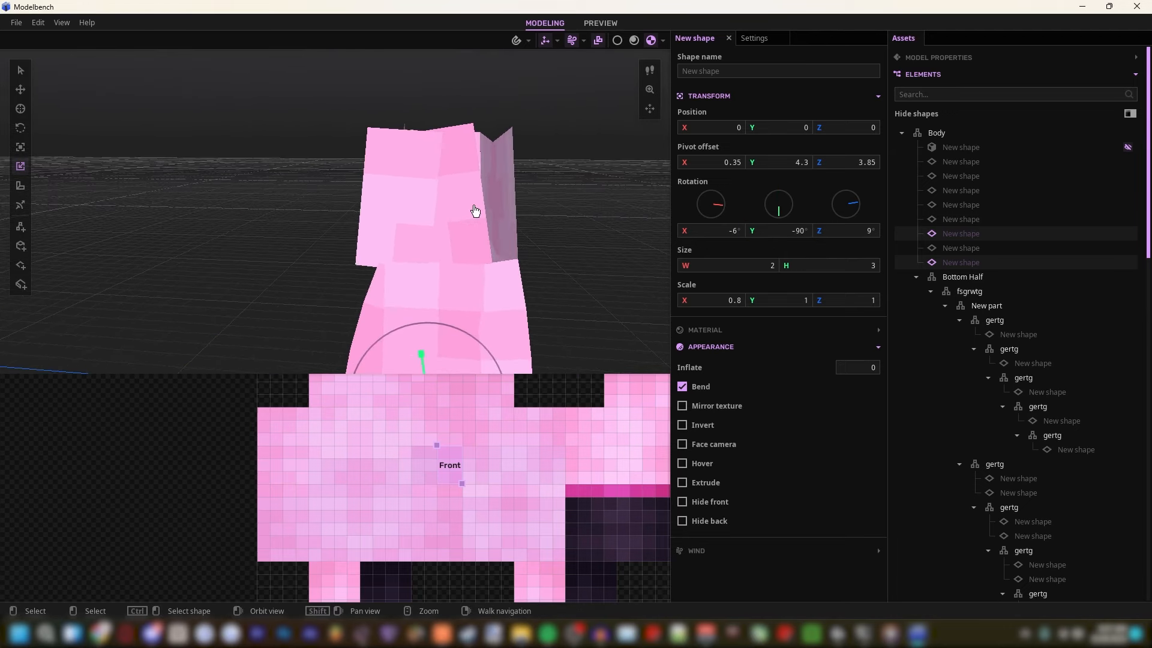
pyautogui.click(435, 227)
pyautogui.moveTo(591, 193); pyautogui.dragTo(642, 183, button='right')
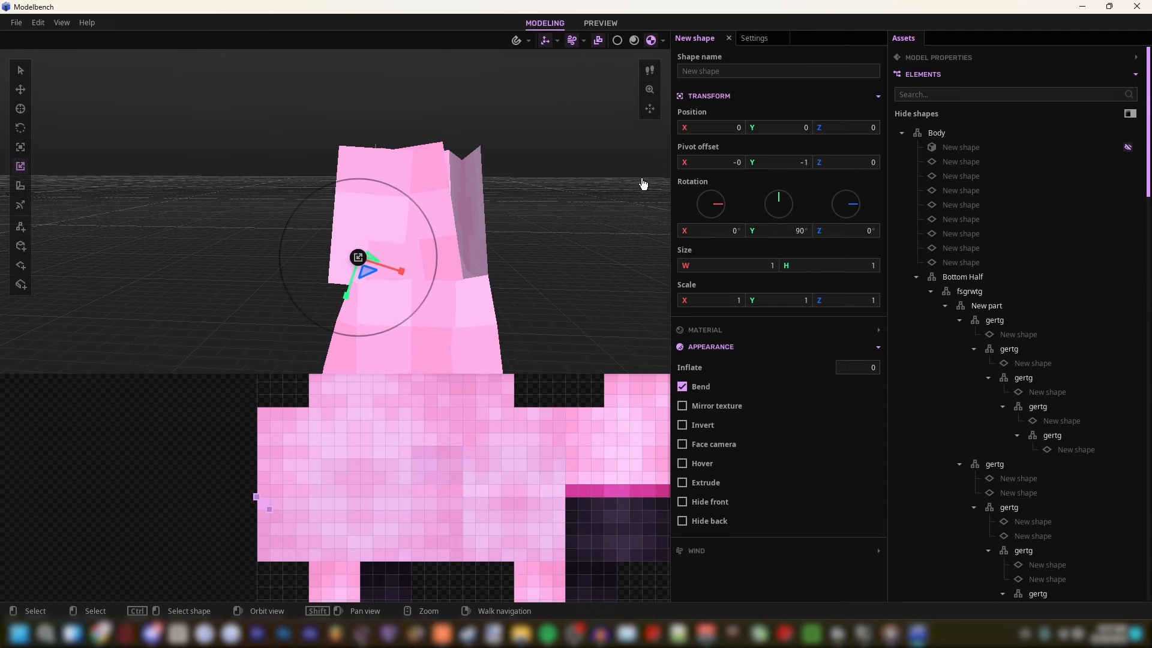
pyautogui.click(407, 214)
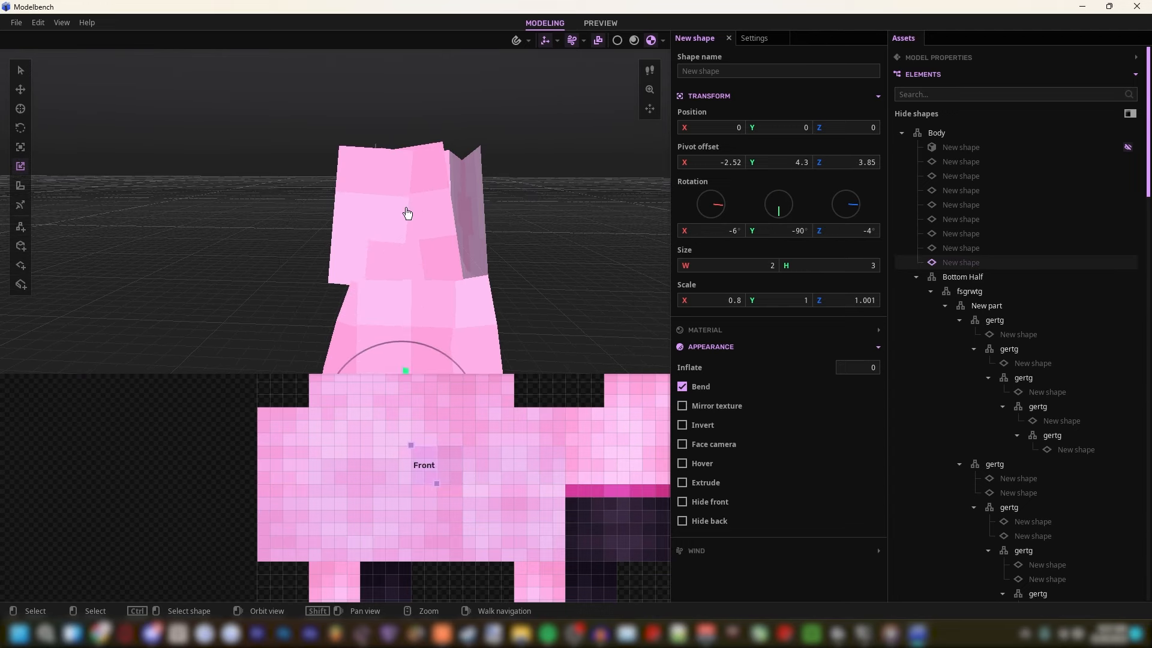
pyautogui.press('BackSpace')
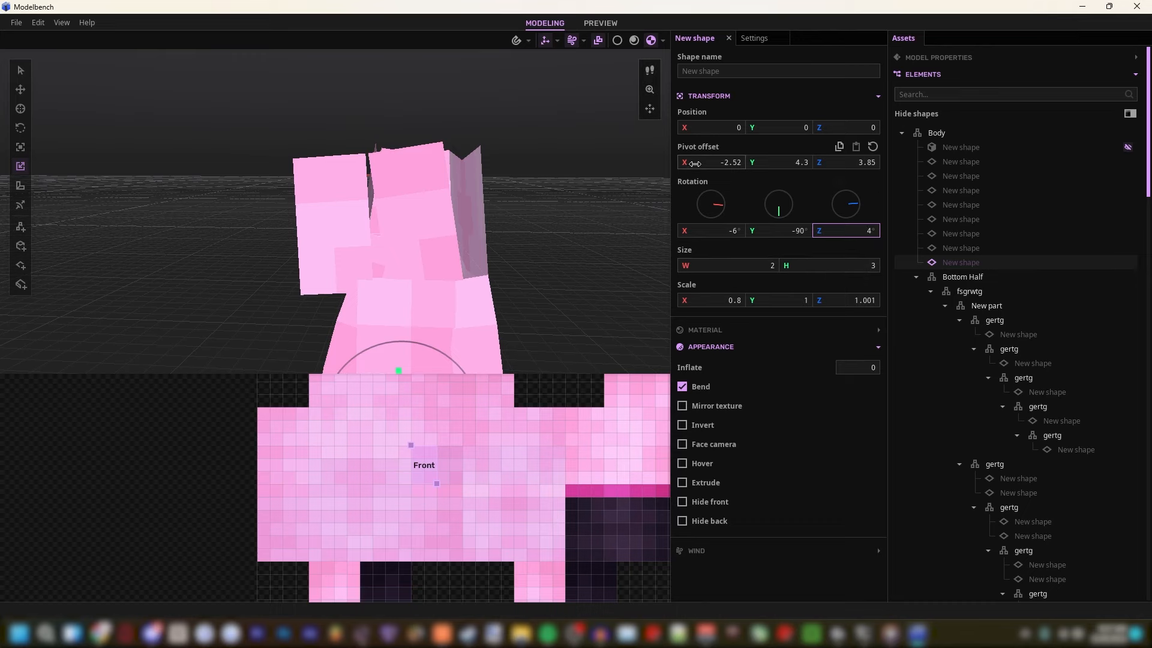
pyautogui.moveTo(695, 164); pyautogui.dragTo(731, 164)
pyautogui.press('w')
pyautogui.moveTo(650, 109); pyautogui.dragTo(639, 108, button='right')
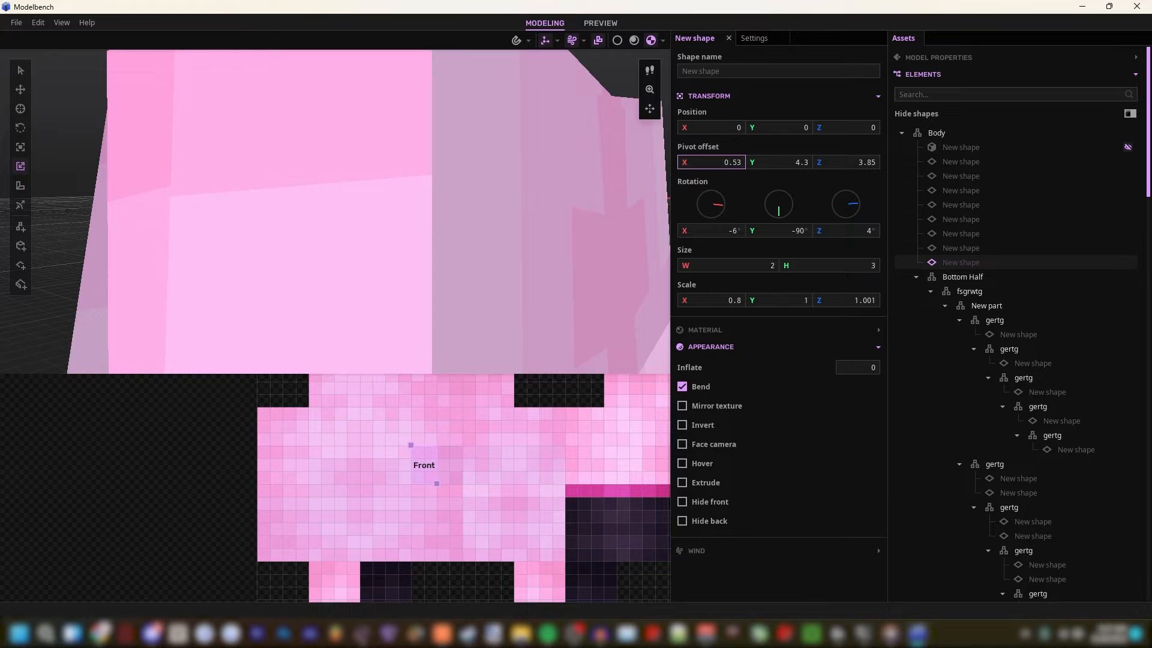
# Step: Set the other opposite-side copy's Z rotation to -9° and its X pivot offset to -2.36
pyautogui.press('s')
pyautogui.moveTo(600, 174); pyautogui.dragTo(528, 198, button='right')
pyautogui.press('w')
pyautogui.click(516, 204)
pyautogui.click(864, 231)
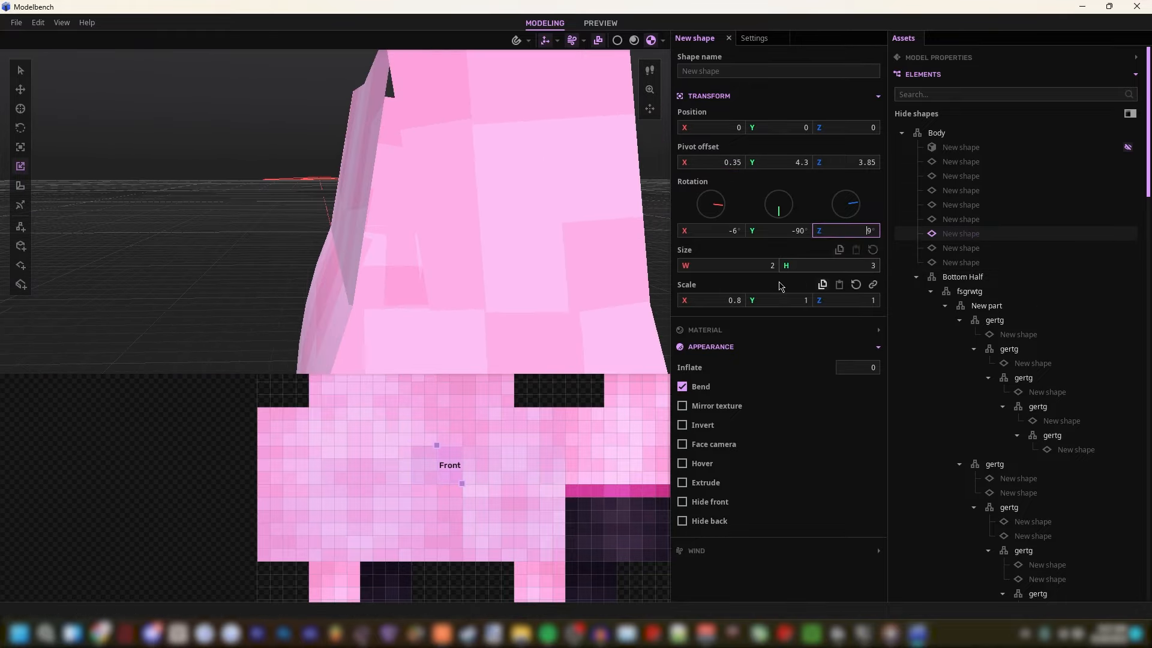
pyautogui.write('-')
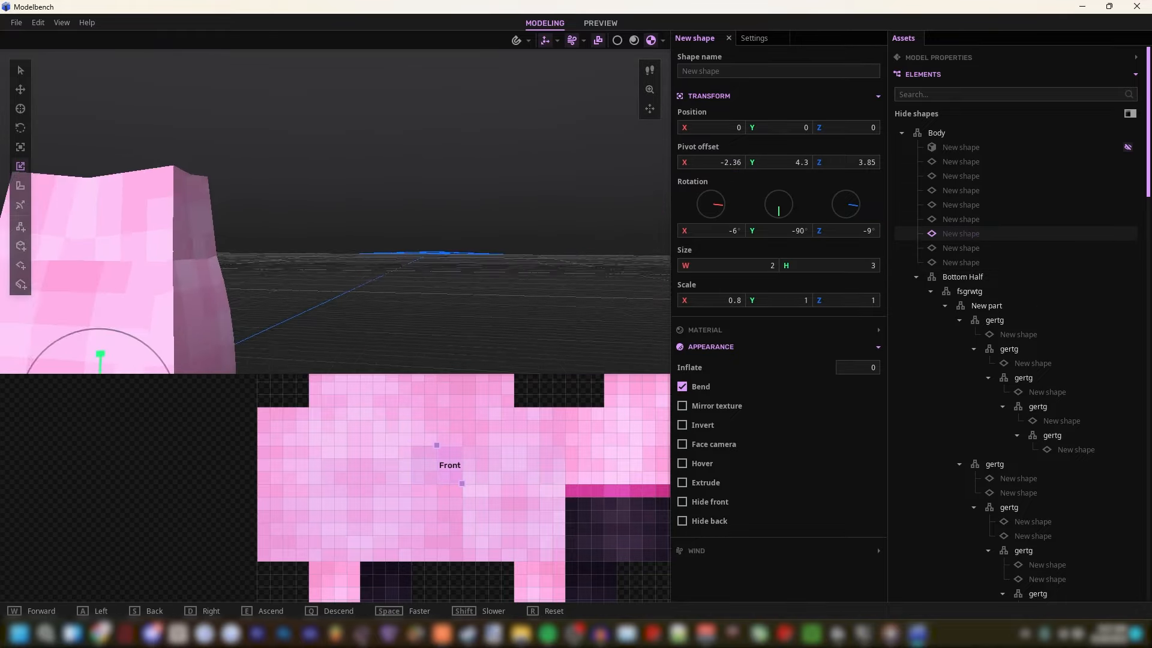
# Step: Move the opposite-side plane's UV region onto the other side section of the body texture, and select the Body part
pyautogui.press('w')
pyautogui.moveTo(360, 210); pyautogui.dragTo(336, 210, button='right')
pyautogui.press('s')
pyautogui.press('w')
pyautogui.moveTo(434, 441); pyautogui.dragTo(152, 444)
pyautogui.click(331, 285)
pyautogui.click(449, 258)
pyautogui.press('s')
pyautogui.moveTo(450, 258); pyautogui.dragTo(425, 274, button='right')
pyautogui.press('w')
pyautogui.click(937, 133)
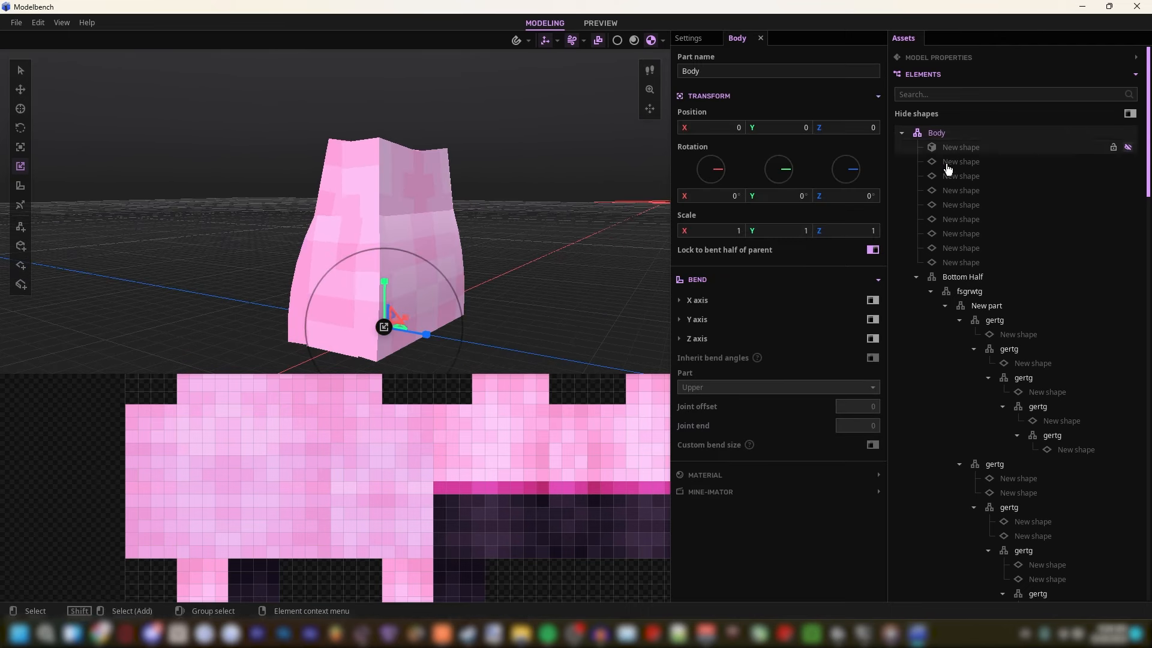
# Step: Enable X, Y and Z bending on the Body part with joint offset 6 and a custom bend size of 3.01
pyautogui.click(875, 337)
pyautogui.click(874, 320)
pyautogui.click(870, 300)
pyautogui.moveTo(780, 387); pyautogui.dragTo(785, 388)
pyautogui.scroll(-3, 809, 420)
pyautogui.moveTo(846, 506); pyautogui.dragTo(864, 506)
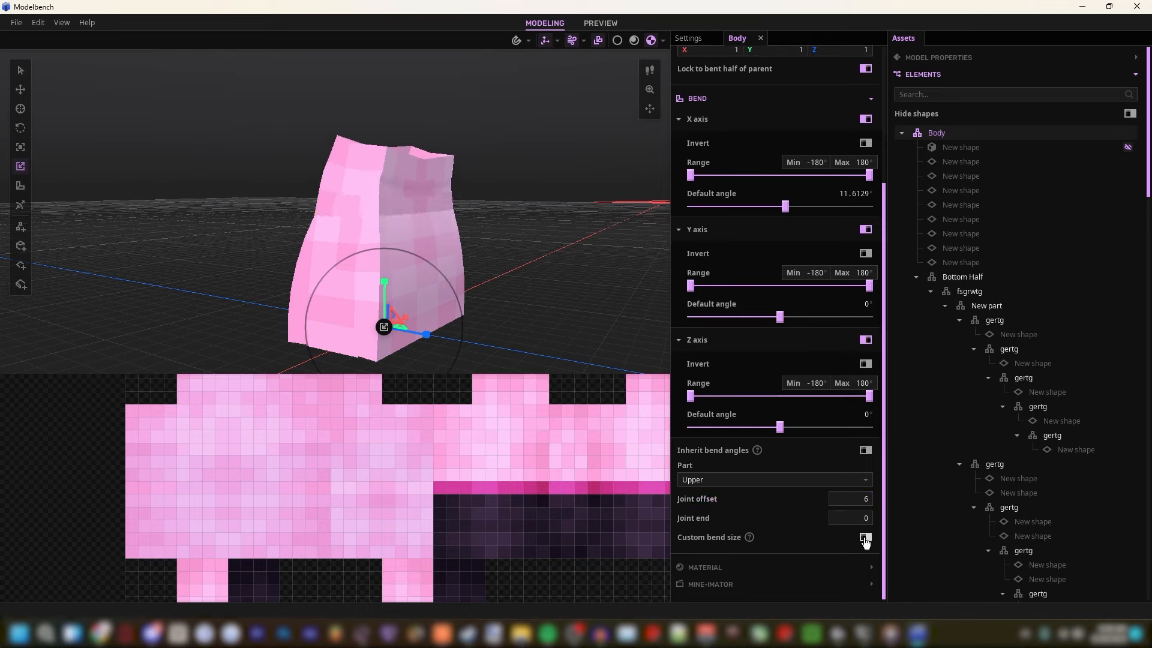
pyautogui.write('3.01')
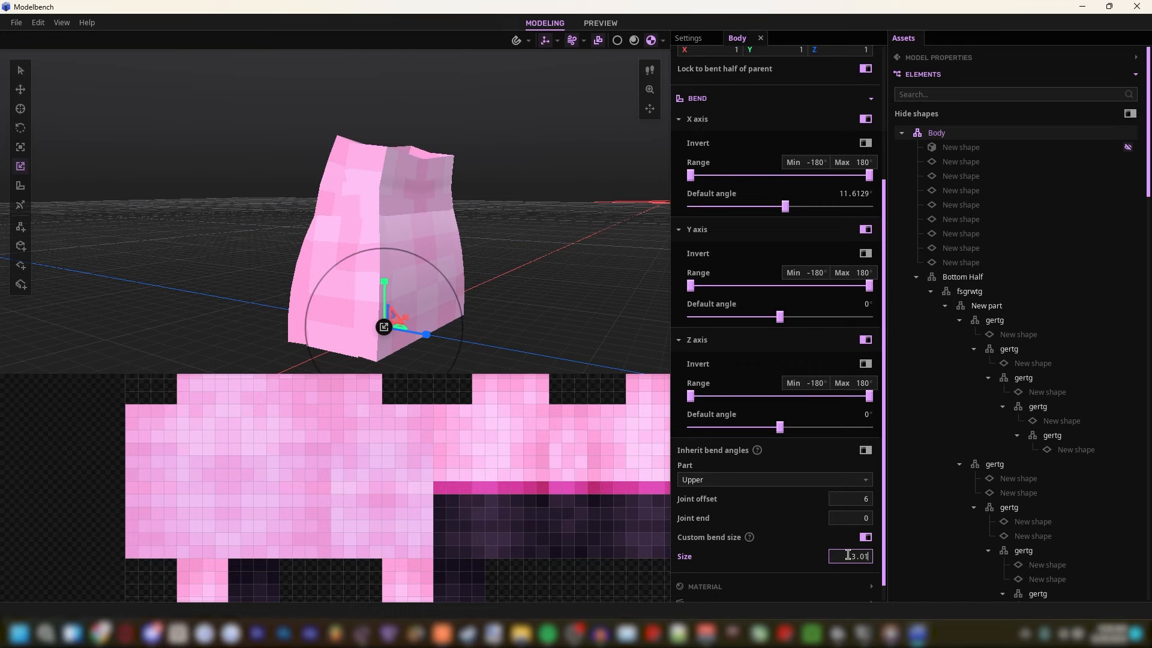
# Step: Try X and Y bends on the Body with its custom bend size set to 2.5, and set both default angles to 0°
pyautogui.moveTo(785, 218)
pyautogui.mouseDown()
pyautogui.moveTo(802, 218)
pyautogui.moveTo(751, 218)
pyautogui.moveTo(787, 219)
pyautogui.mouseUp()
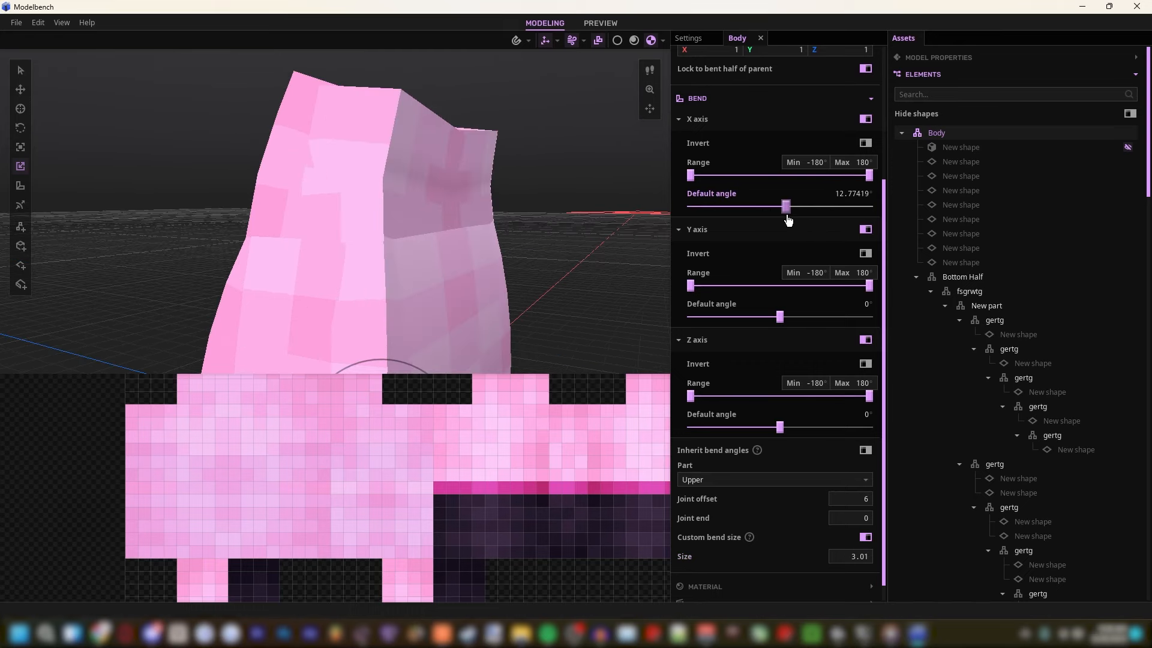
pyautogui.moveTo(779, 316)
pyautogui.mouseDown()
pyautogui.moveTo(789, 317)
pyautogui.moveTo(755, 318)
pyautogui.moveTo(777, 318)
pyautogui.mouseUp()
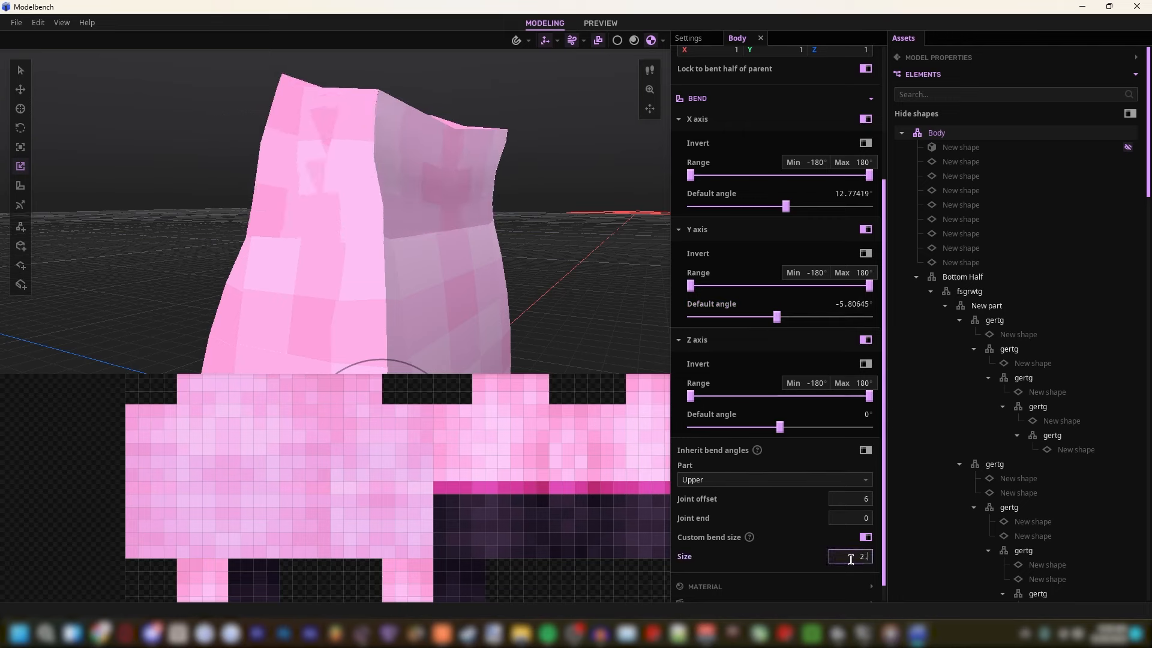
pyautogui.moveTo(786, 208)
pyautogui.mouseDown()
pyautogui.moveTo(768, 213)
pyautogui.moveTo(797, 227)
pyautogui.moveTo(784, 226)
pyautogui.mouseUp()
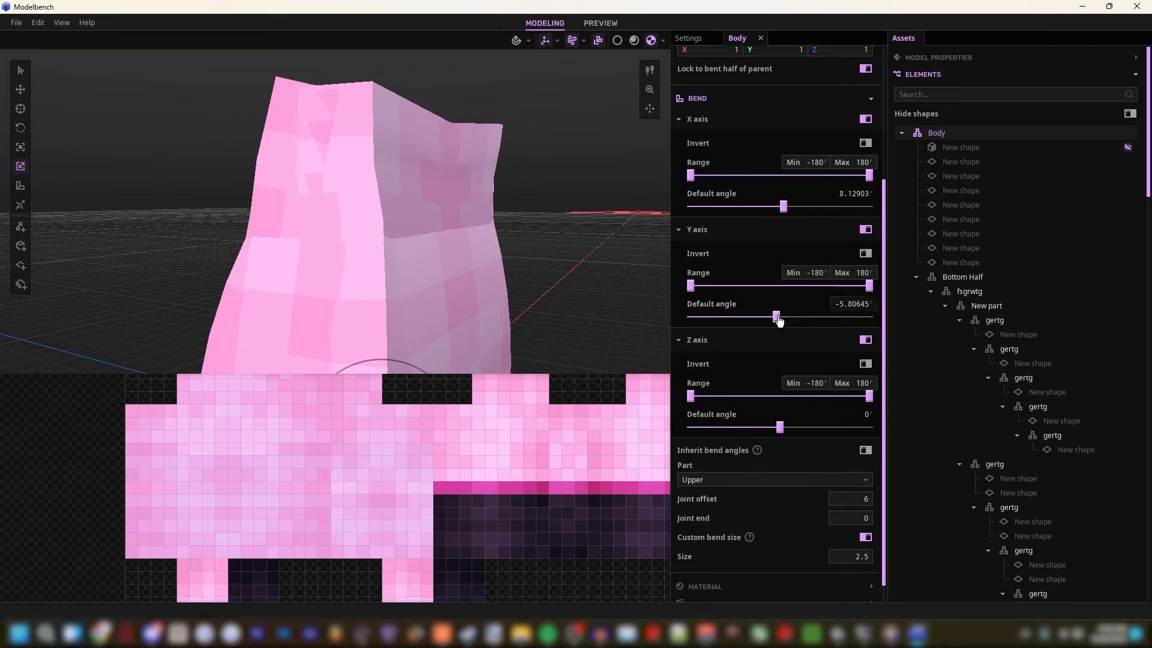
pyautogui.moveTo(778, 317); pyautogui.dragTo(849, 316)
pyautogui.write('0')
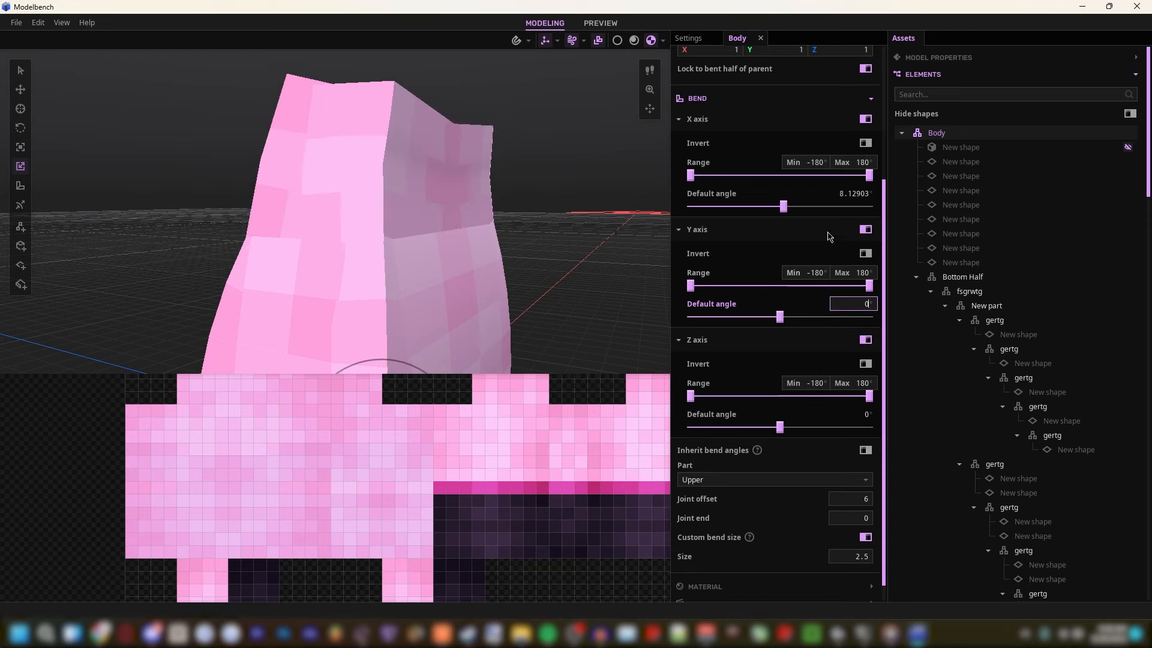
pyautogui.click(854, 191)
pyautogui.write('0')
pyautogui.moveTo(531, 209); pyautogui.dragTo(510, 186)
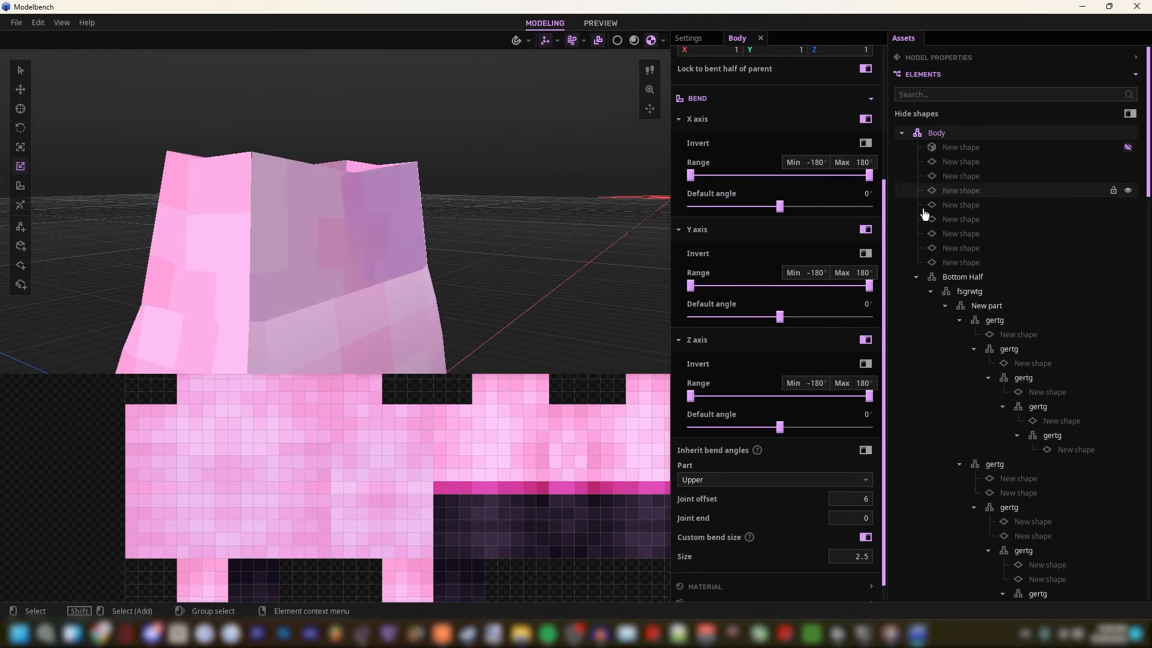
# Step: Add a new part under Body, set its Y position to 7.5, and name it Top Half
pyautogui.click(916, 277)
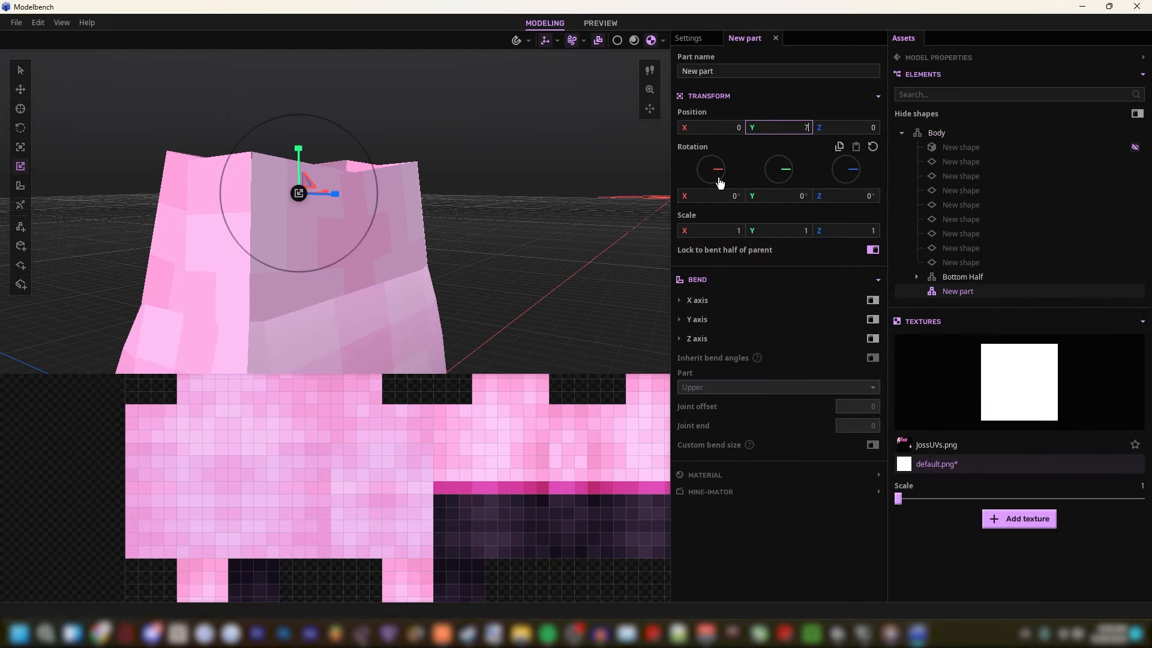
pyautogui.press('BackSpace')
pyautogui.write('8')
pyautogui.press('BackSpace')
pyautogui.write('7')
pyautogui.moveTo(409, 282); pyautogui.dragTo(516, 282)
pyautogui.scroll(-3, 516, 282)
pyautogui.scroll(5, 516, 282)
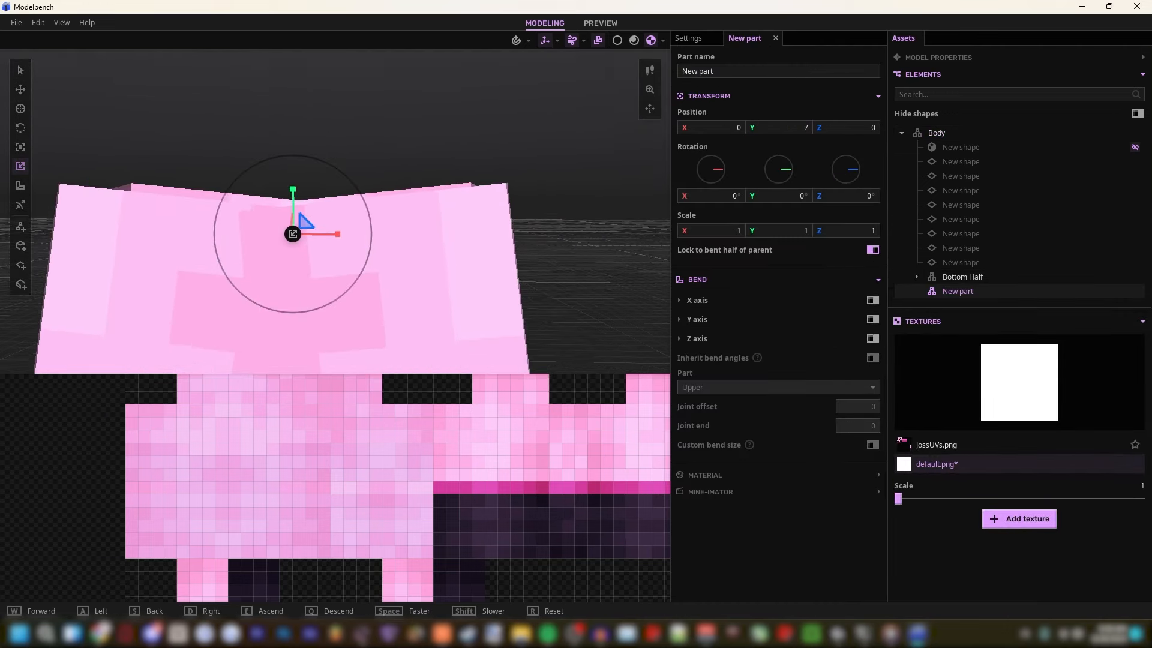
pyautogui.moveTo(751, 128); pyautogui.dragTo(757, 128)
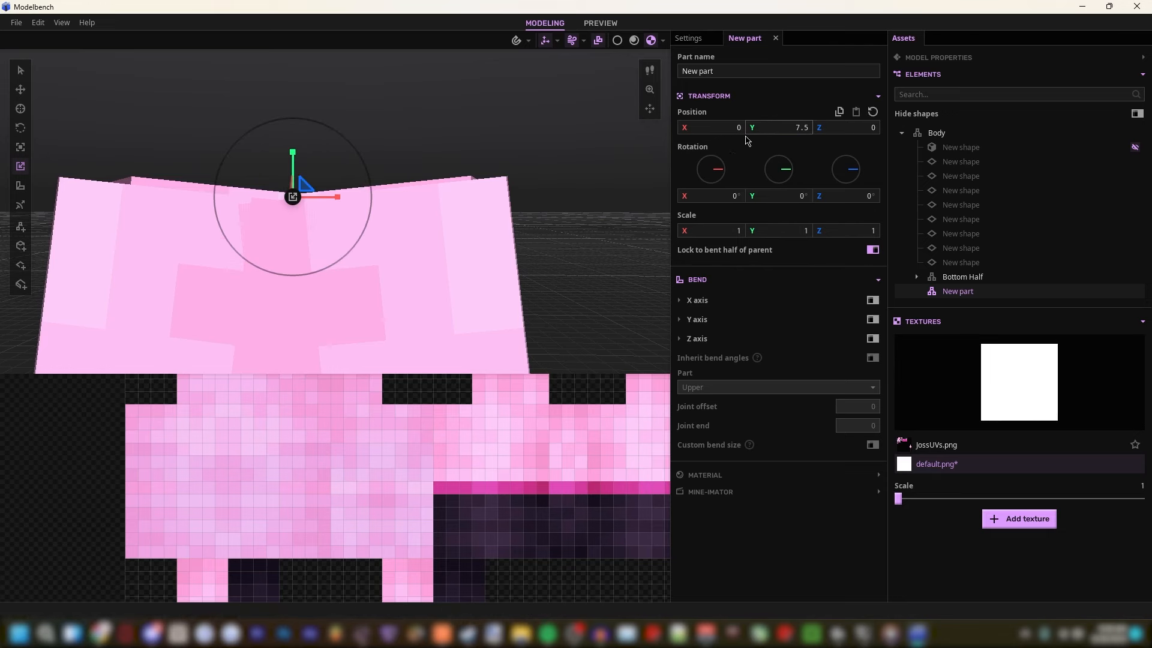
pyautogui.moveTo(424, 205); pyautogui.dragTo(372, 205, button='right')
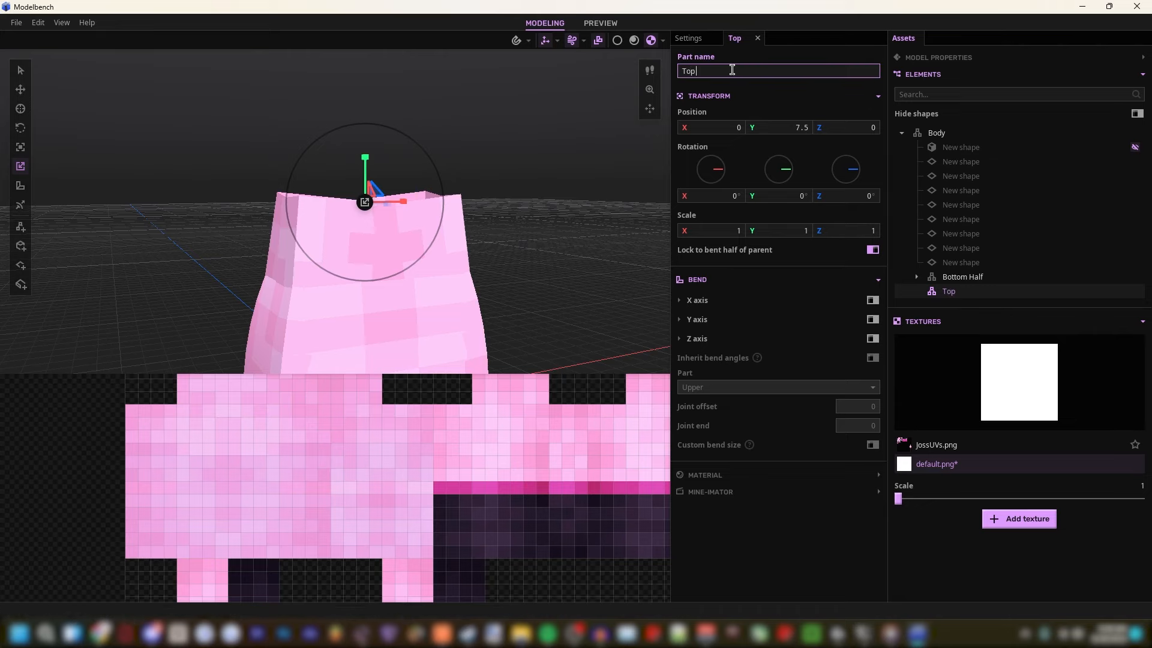
# Step: Add a part inside Top Half and another nested within it, setting the innermost part's Z position to 1.5
pyautogui.click(20, 227)
pyautogui.moveTo(408, 132); pyautogui.dragTo(493, 114, button='right')
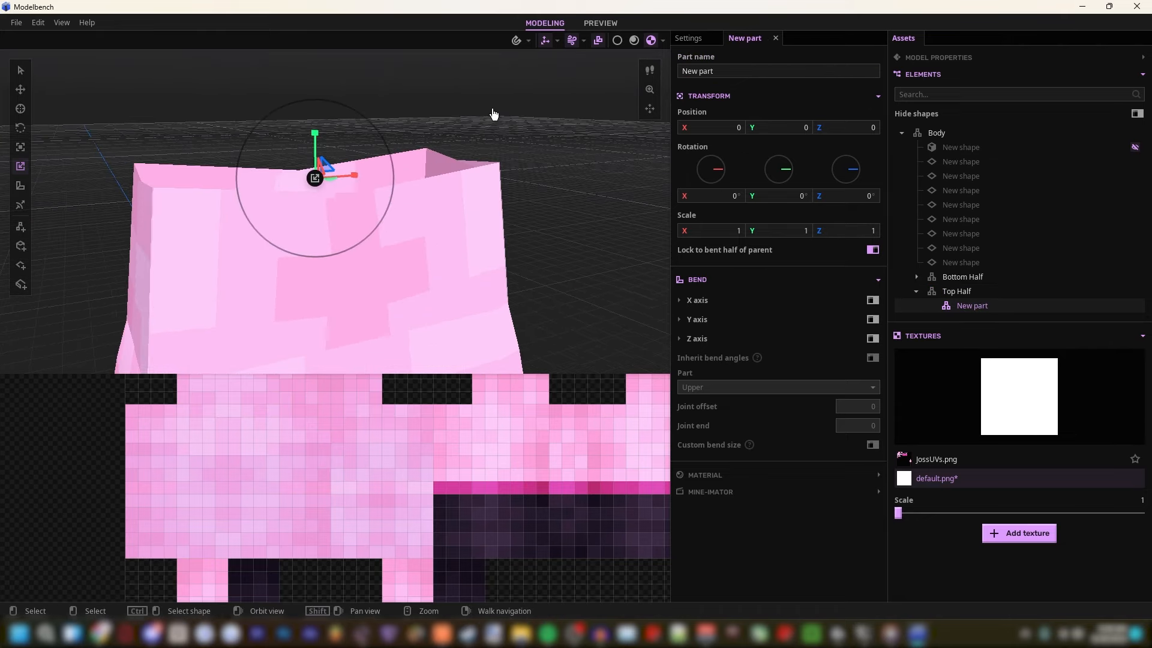
pyautogui.click(21, 226)
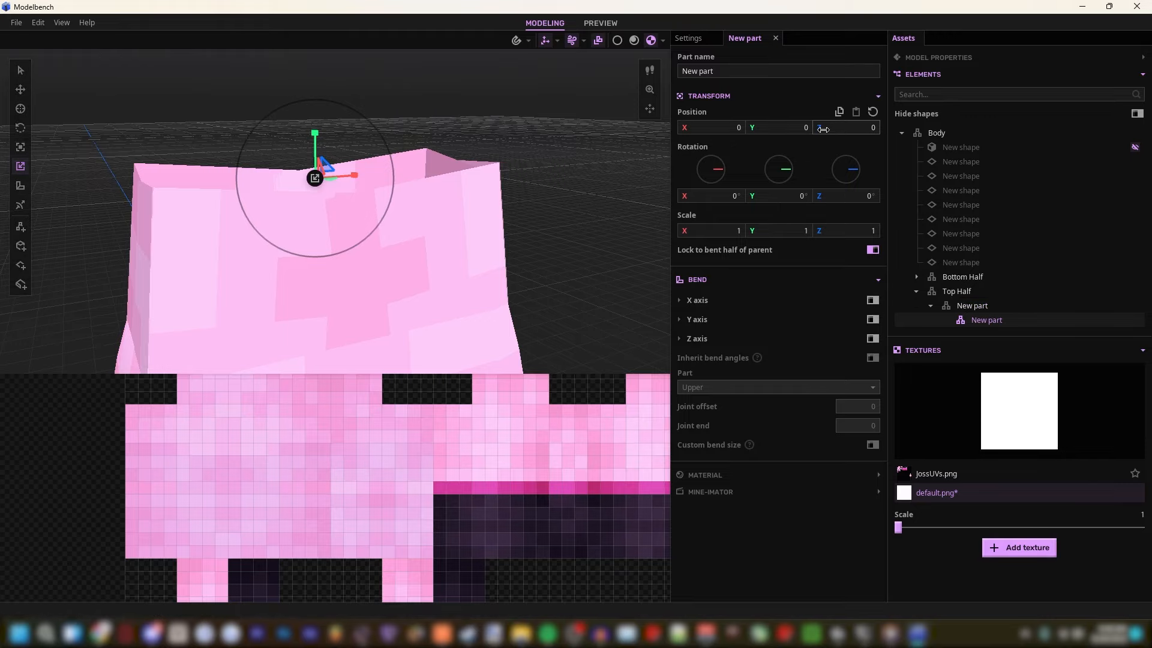
pyautogui.moveTo(823, 130); pyautogui.dragTo(831, 130)
pyautogui.moveTo(515, 174); pyautogui.dragTo(335, 207, button='right')
pyautogui.press('d')
pyautogui.press('e')
pyautogui.press('w')
pyautogui.press('s')
pyautogui.press('w')
pyautogui.moveTo(825, 127); pyautogui.dragTo(826, 128)
pyautogui.moveTo(516, 180); pyautogui.dragTo(360, 174, button='right')
pyautogui.press('s')
pyautogui.press('w')
pyautogui.press('s')
pyautogui.press('w')
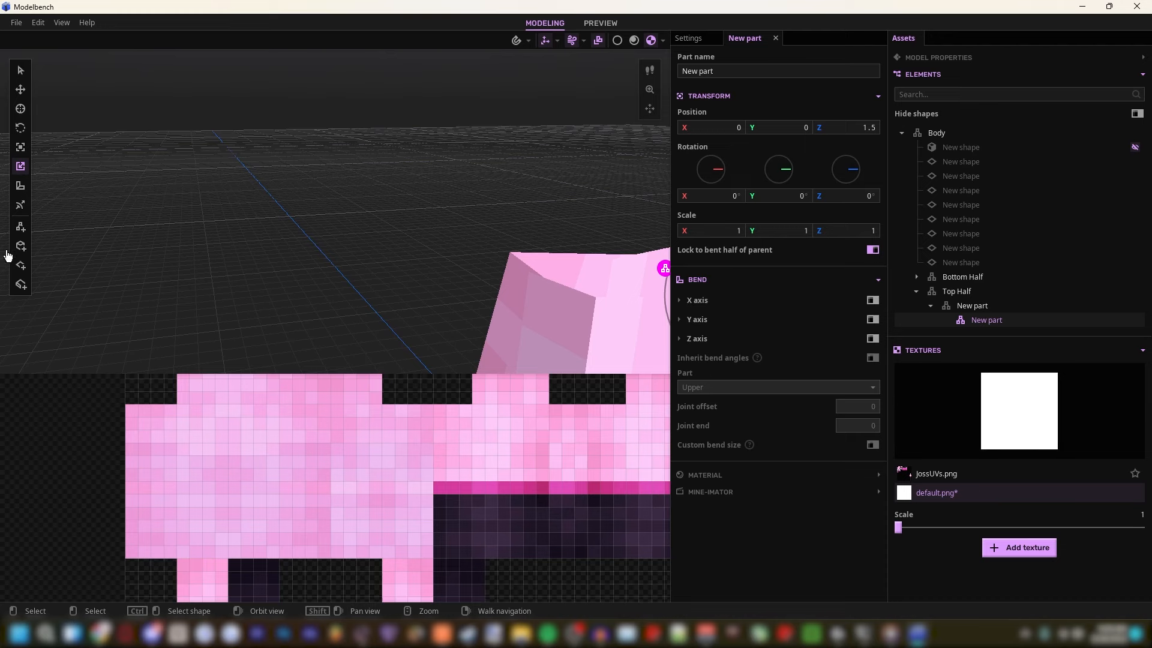
# Step: Add a 6 by 1 plane to the innermost part, mapping it to the front section of the body texture
pyautogui.click(21, 264)
pyautogui.moveTo(280, 406); pyautogui.dragTo(75, 435, button='middle')
pyautogui.moveTo(368, 311); pyautogui.dragTo(294, 327, button='right')
pyautogui.moveTo(112, 427); pyautogui.dragTo(267, 435)
pyautogui.moveTo(139, 485); pyautogui.dragTo(216, 490)
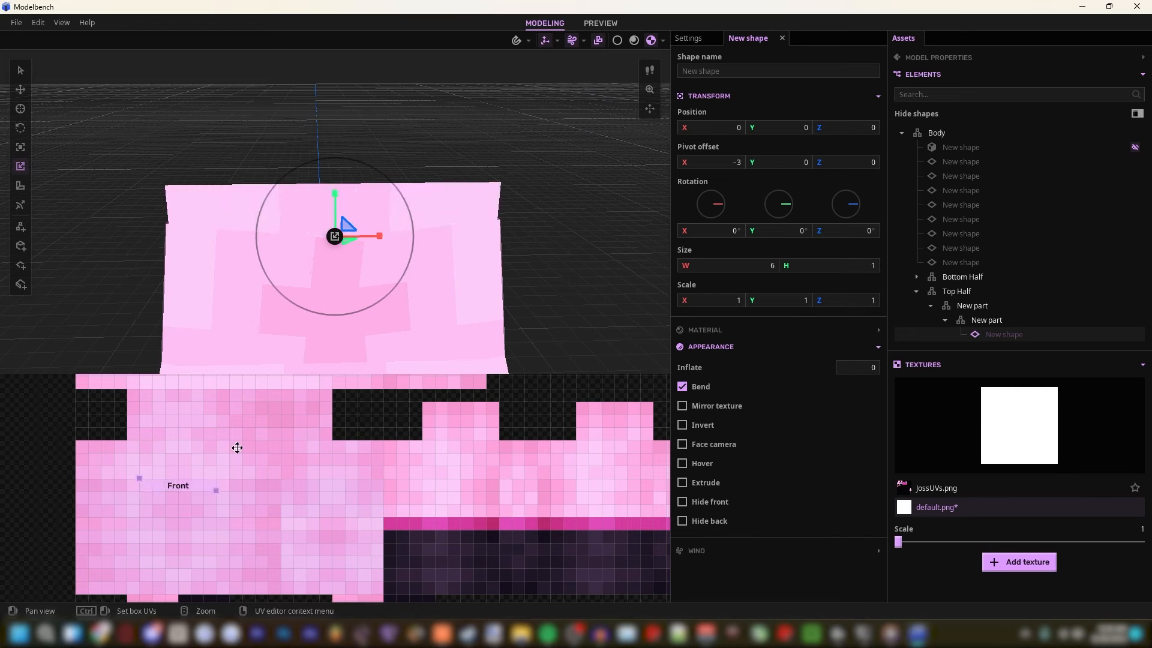
pyautogui.press('a')
pyautogui.press('q')
pyautogui.moveTo(196, 274); pyautogui.dragTo(246, 261, button='right')
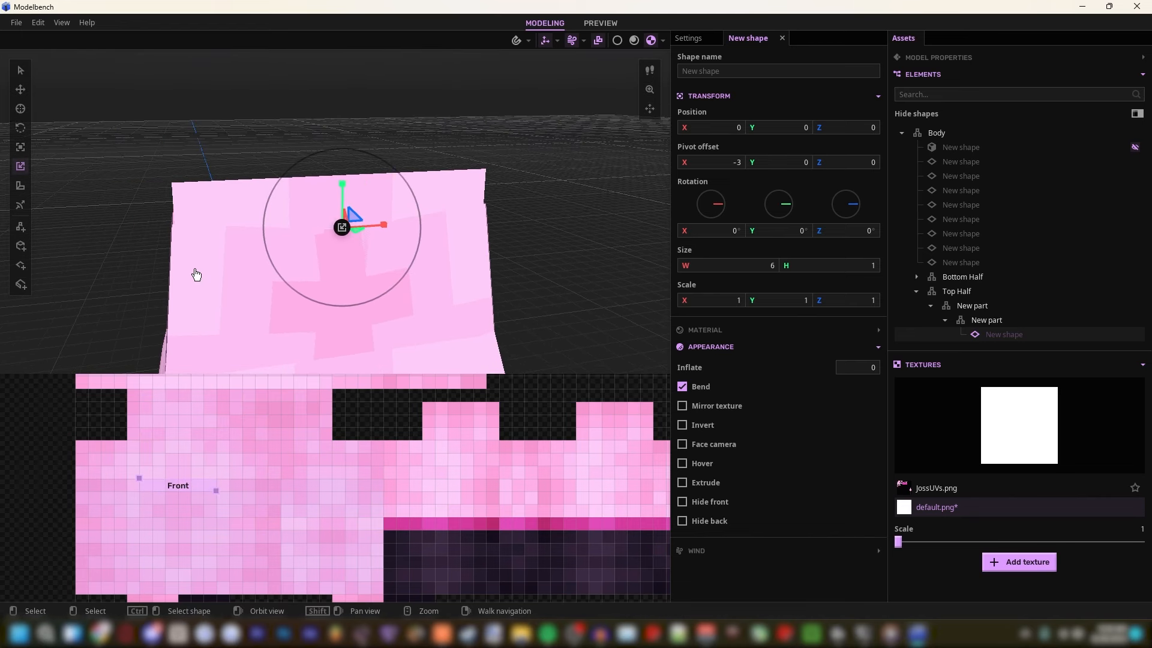
# Step: Set the new plane's X scale to 0.75 and its Y pivot offset to -1
pyautogui.click(711, 300)
pyautogui.write('0.8')
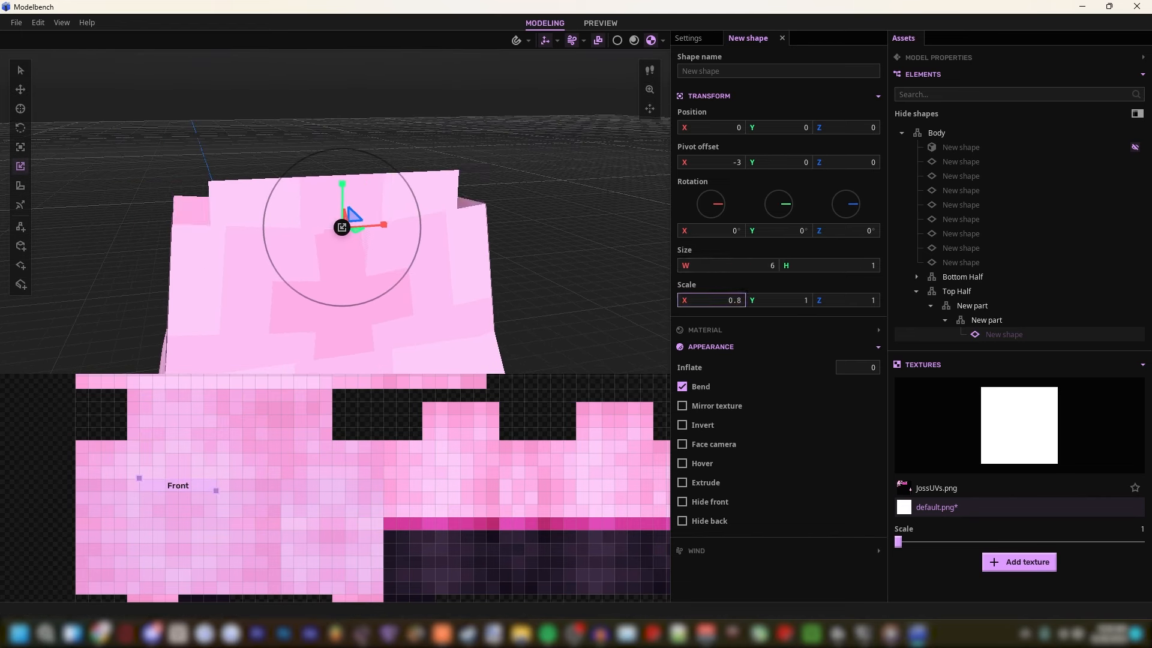
pyautogui.moveTo(711, 300); pyautogui.dragTo(723, 300)
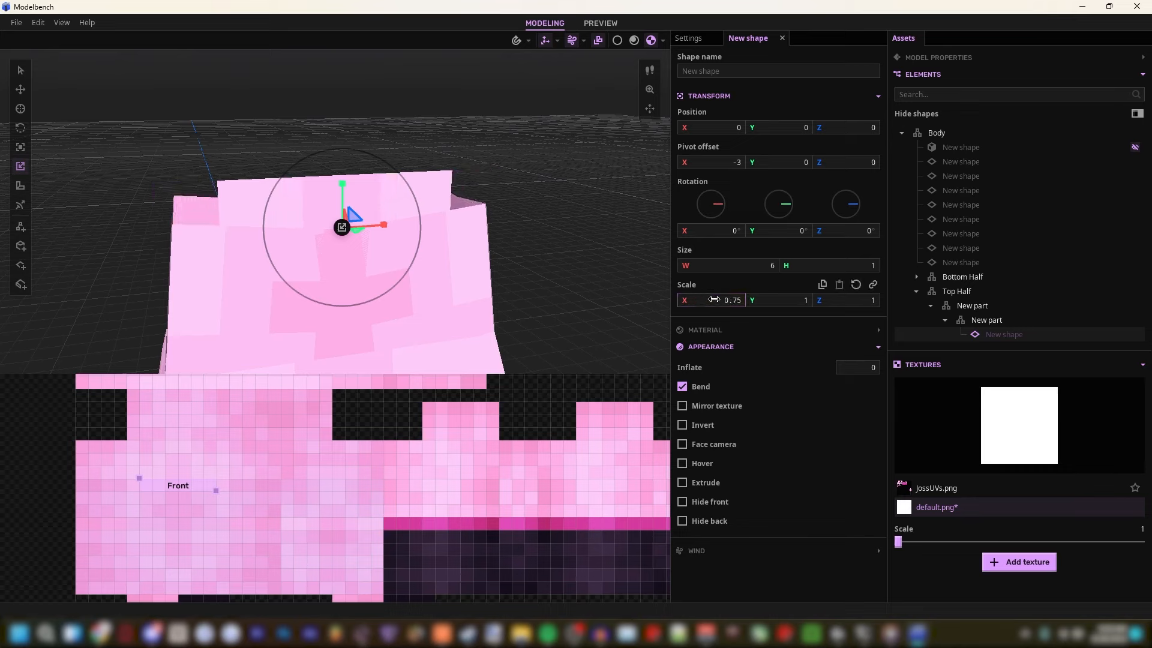
pyautogui.moveTo(711, 300); pyautogui.dragTo(715, 300)
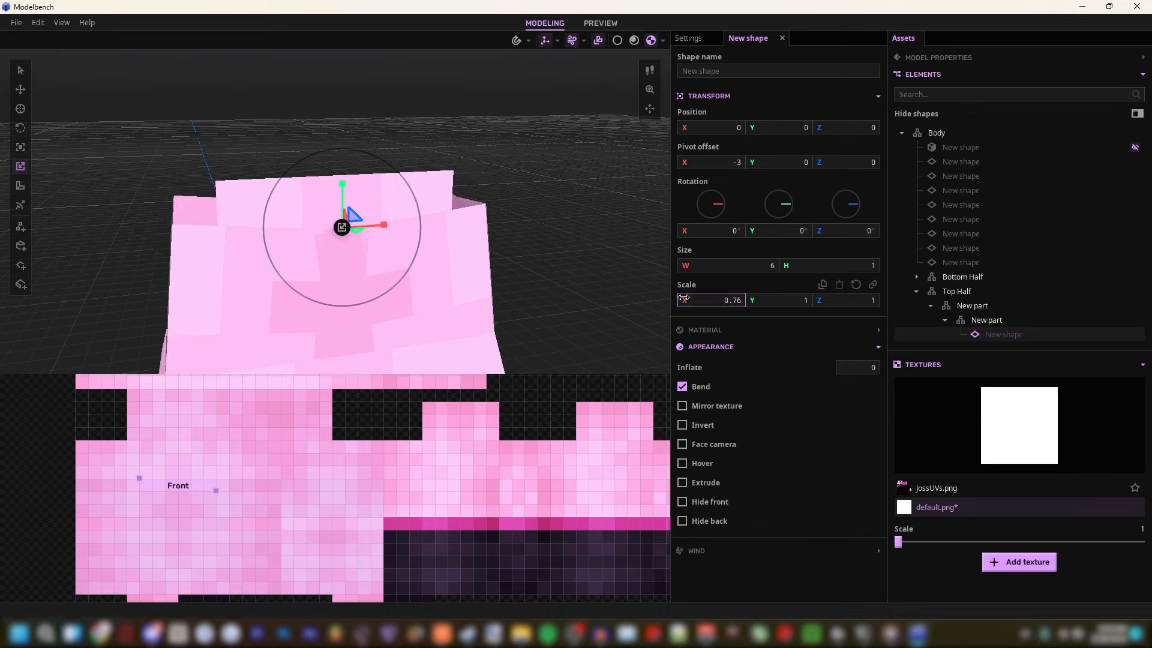
pyautogui.moveTo(537, 287); pyautogui.dragTo(498, 273, button='right')
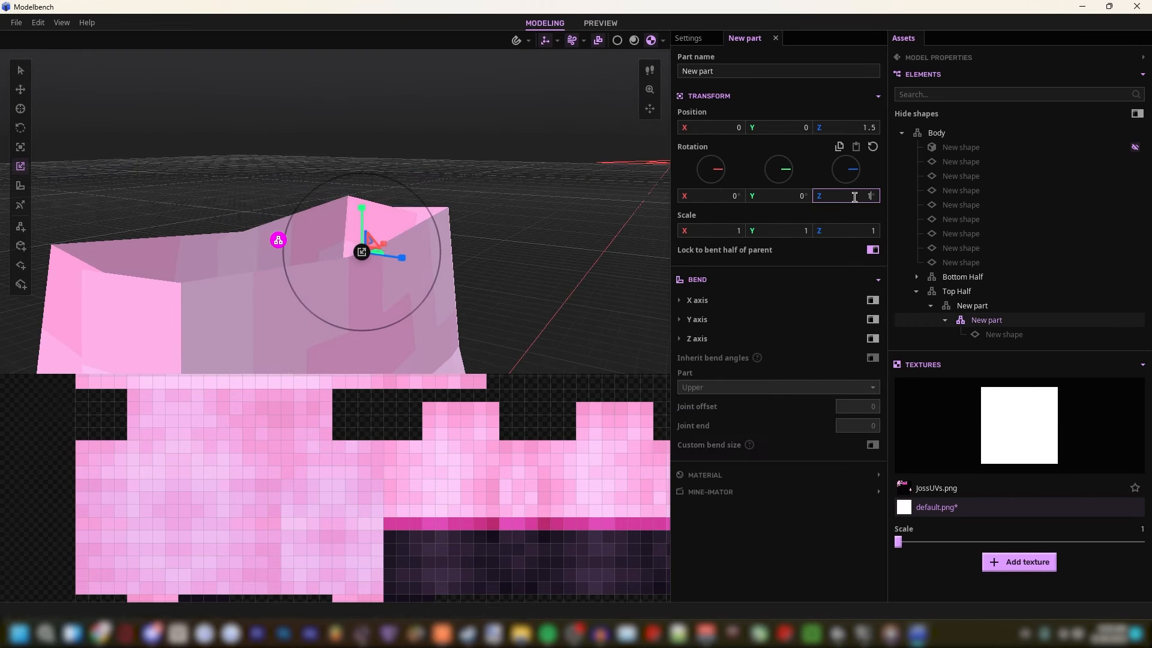
# Step: Set the Z rotation of the plane's parent part to 180° and its Z position to 1.515
pyautogui.write('80')
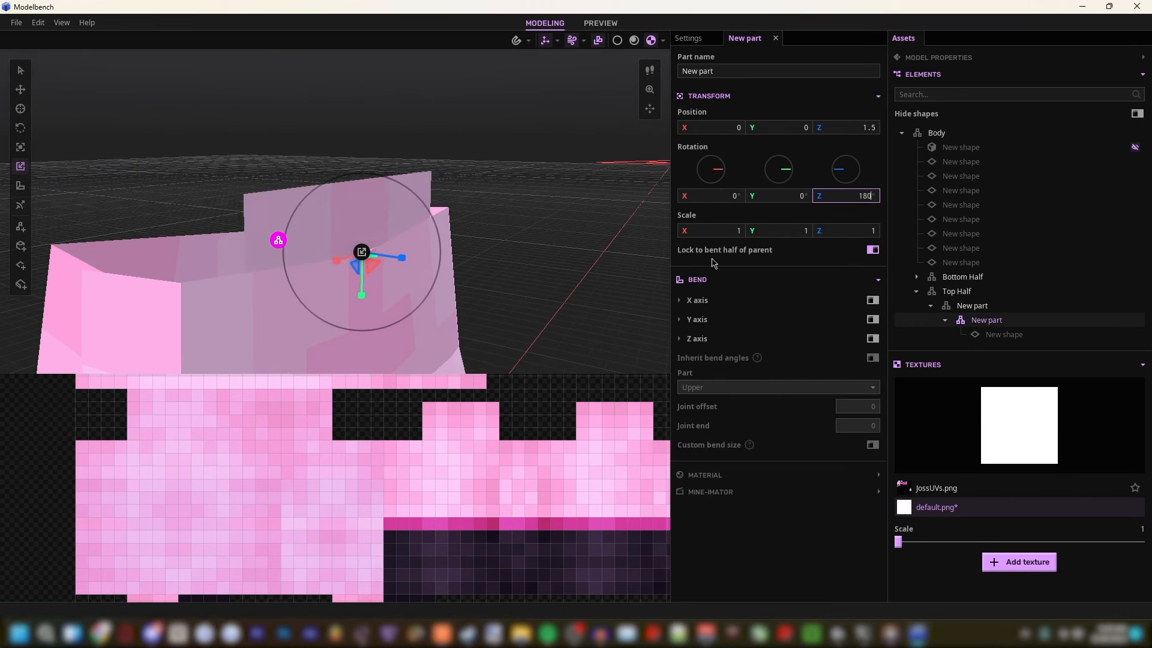
pyautogui.moveTo(528, 191); pyautogui.dragTo(523, 198, button='right')
pyautogui.press('w')
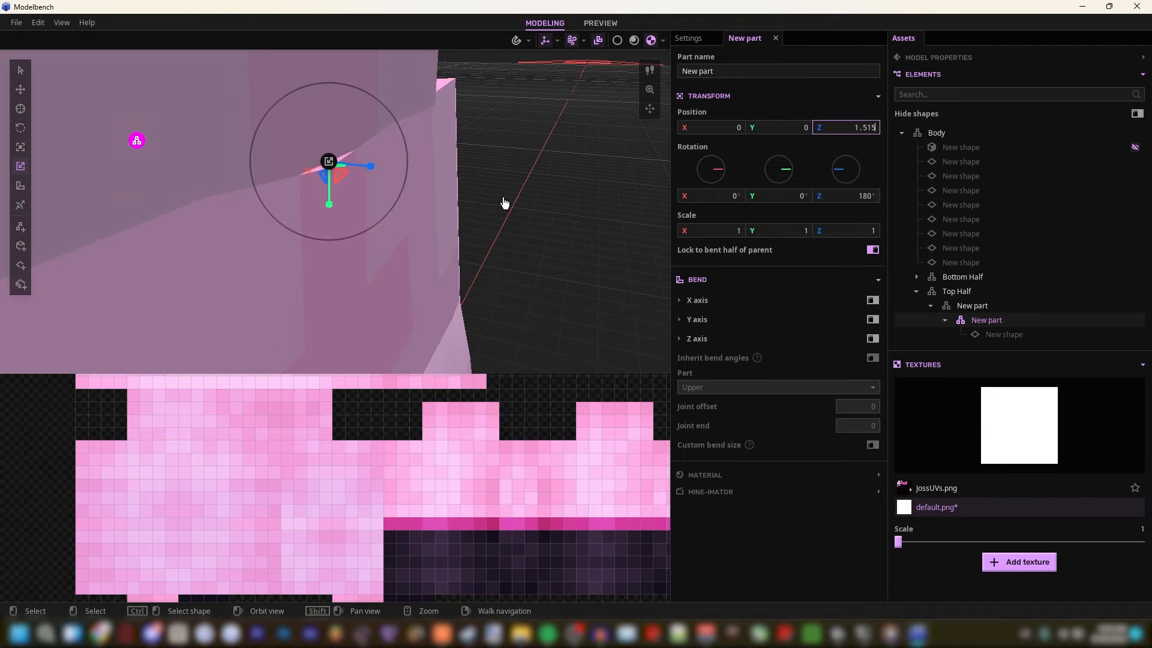
pyautogui.press('s')
pyautogui.moveTo(504, 201); pyautogui.dragTo(626, 192, button='right')
pyautogui.press('w')
pyautogui.press('s')
pyautogui.press('a')
pyautogui.press('a')
pyautogui.press('w')
pyautogui.press('s')
pyautogui.moveTo(471, 157); pyautogui.dragTo(513, 162, button='right')
# Step: Enable X-axis bending on the part with Lower, joint offset -0.5, custom size 1.001 and a default angle of about -12.77°
pyautogui.click(872, 300)
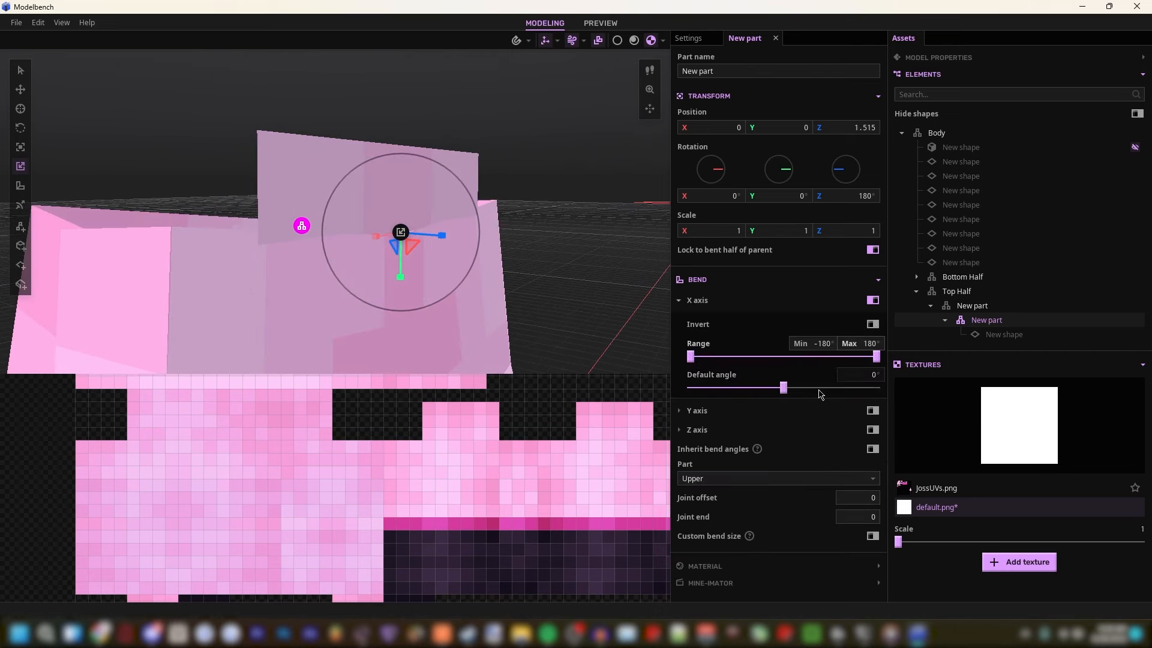
pyautogui.click(710, 479)
pyautogui.click(779, 508)
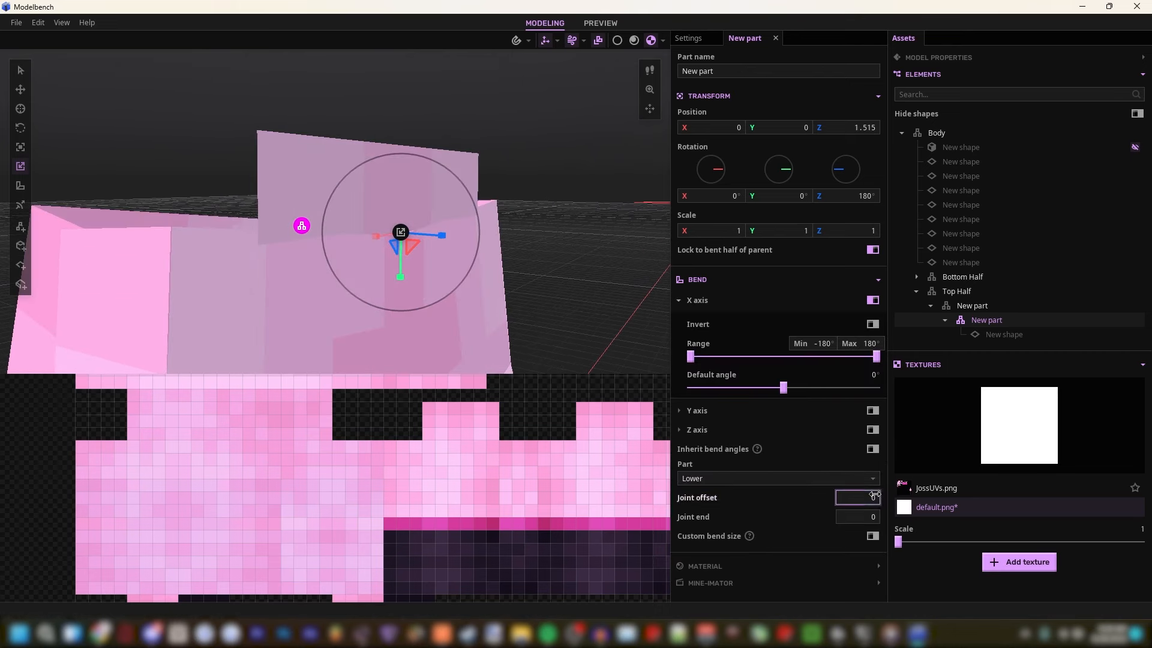
pyautogui.click(872, 536)
pyautogui.click(837, 555)
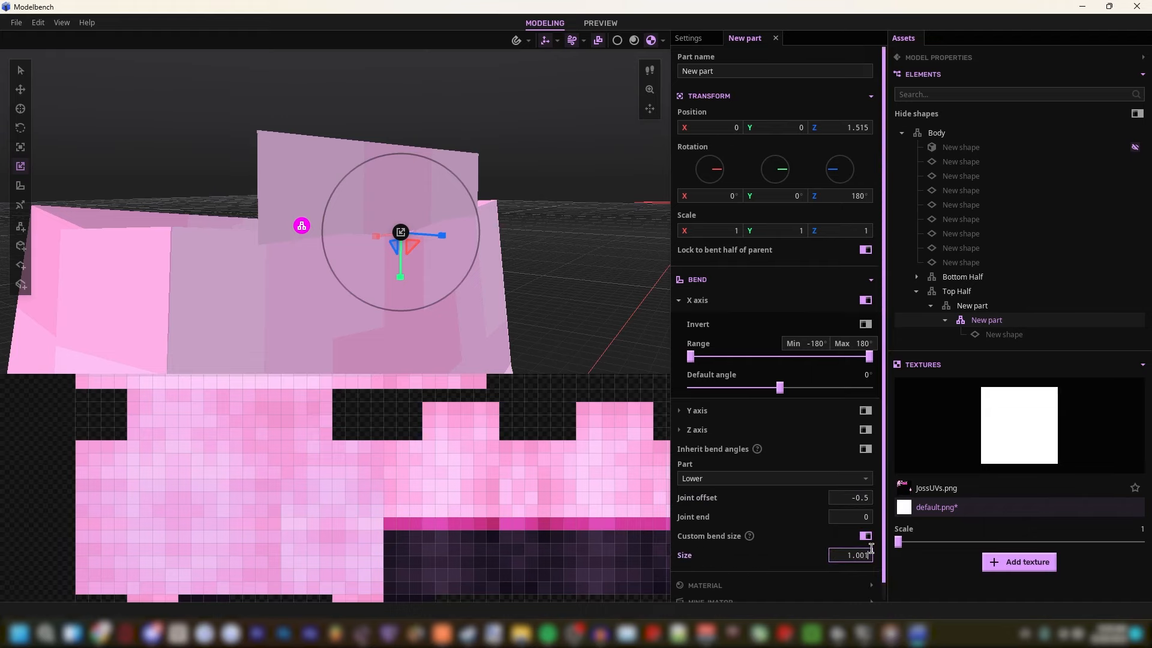
pyautogui.moveTo(780, 388); pyautogui.dragTo(771, 387)
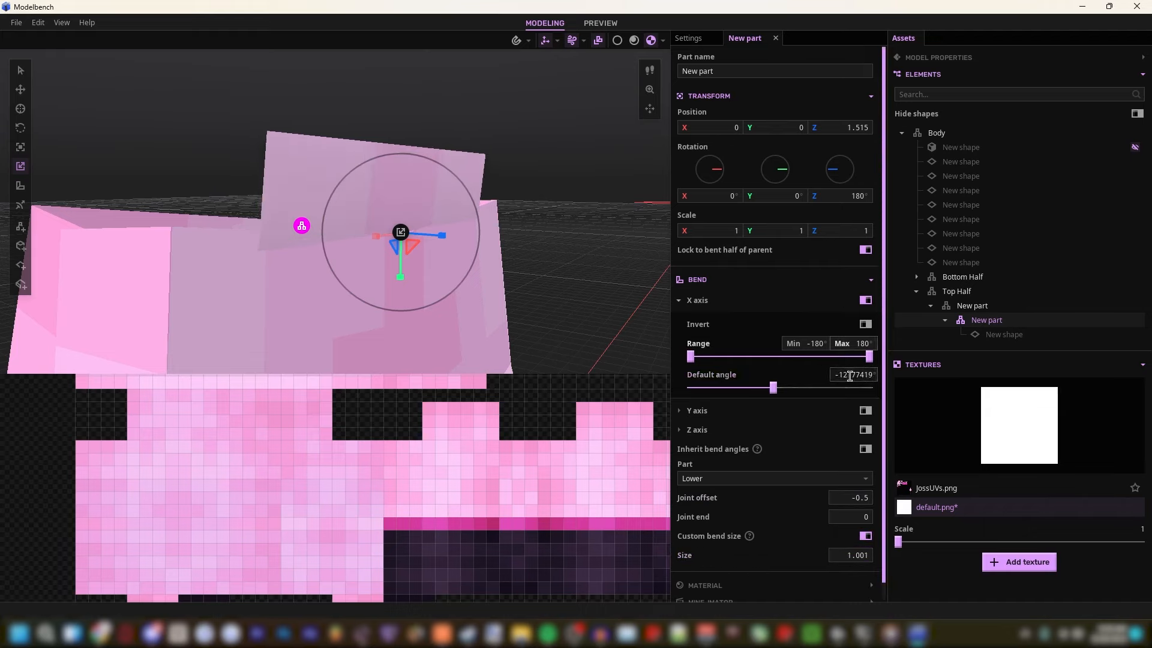
# Step: Duplicate the bent part inside the original with Y position -1, Z position 0 and Z rotation 0°, shifting its plane's UV region up one pixel
pyautogui.press('s')
pyautogui.moveTo(636, 312); pyautogui.dragTo(642, 300, button='right')
pyautogui.hotkey('ctrl', 'd')
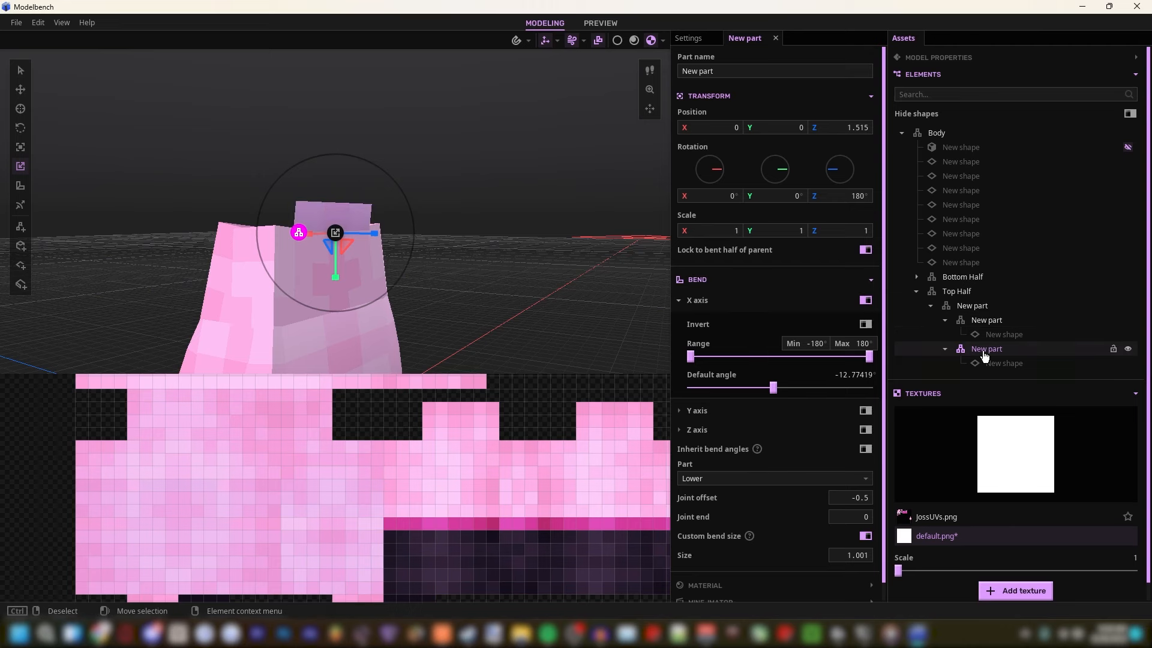
pyautogui.moveTo(984, 352)
pyautogui.mouseDown()
pyautogui.moveTo(999, 321)
pyautogui.moveTo(1000, 339)
pyautogui.mouseUp()
pyautogui.click(1013, 363)
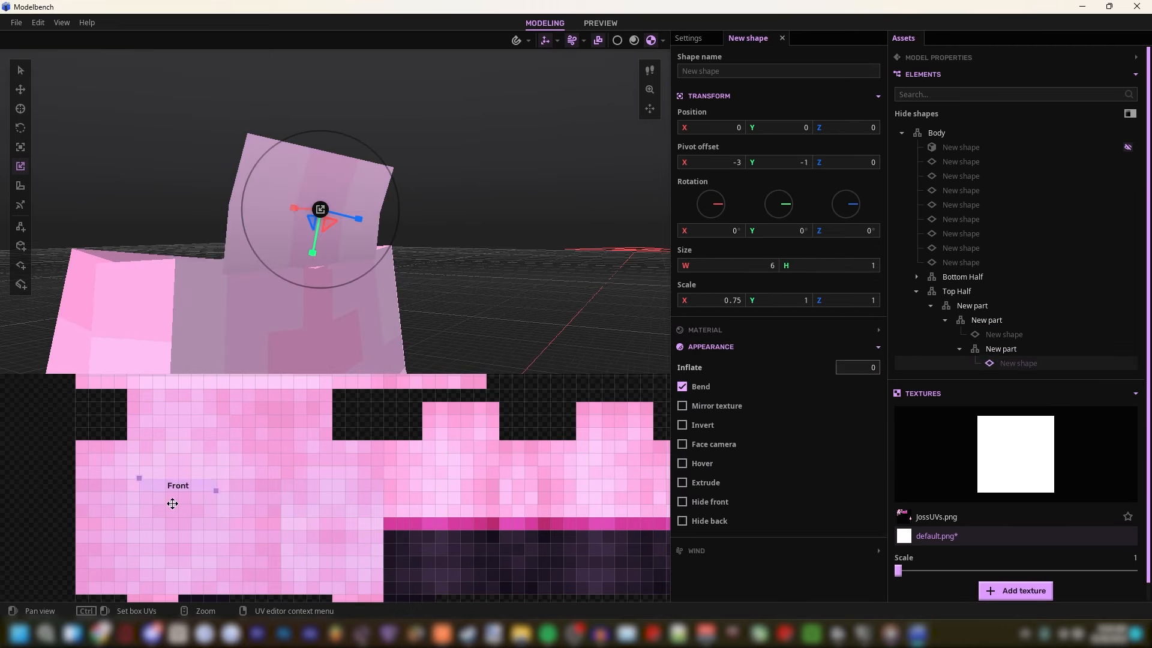
# Step: Examine the curve of the stacked bent pieces and their alignment with the body from several sides
pyautogui.click(980, 352)
pyautogui.press('d')
pyautogui.moveTo(508, 287); pyautogui.dragTo(480, 276, button='right')
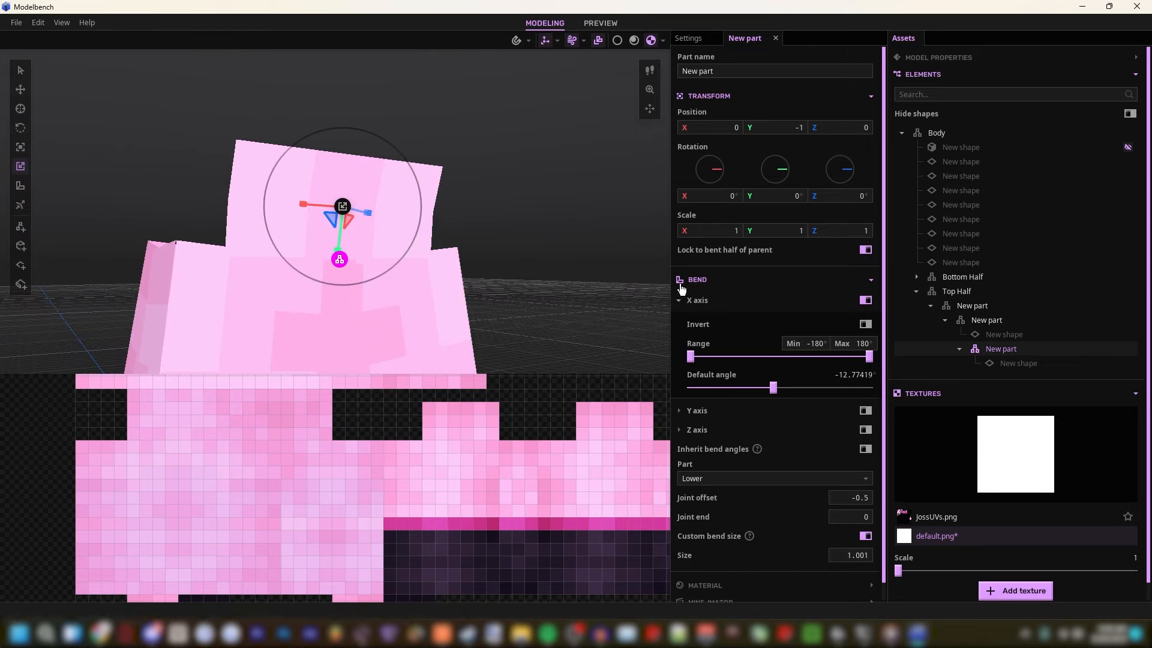
pyautogui.press('a')
pyautogui.moveTo(616, 276); pyautogui.dragTo(617, 275, button='right')
pyautogui.press('w')
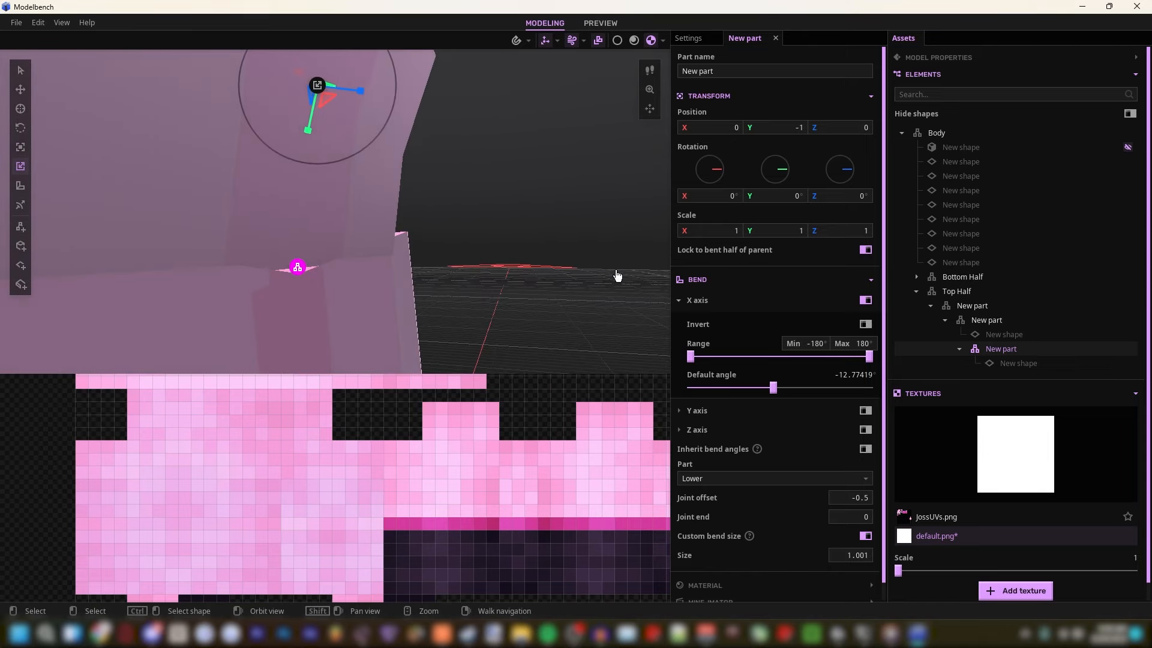
pyautogui.moveTo(617, 275); pyautogui.dragTo(552, 277, button='middle')
pyautogui.scroll(-5, 617, 271)
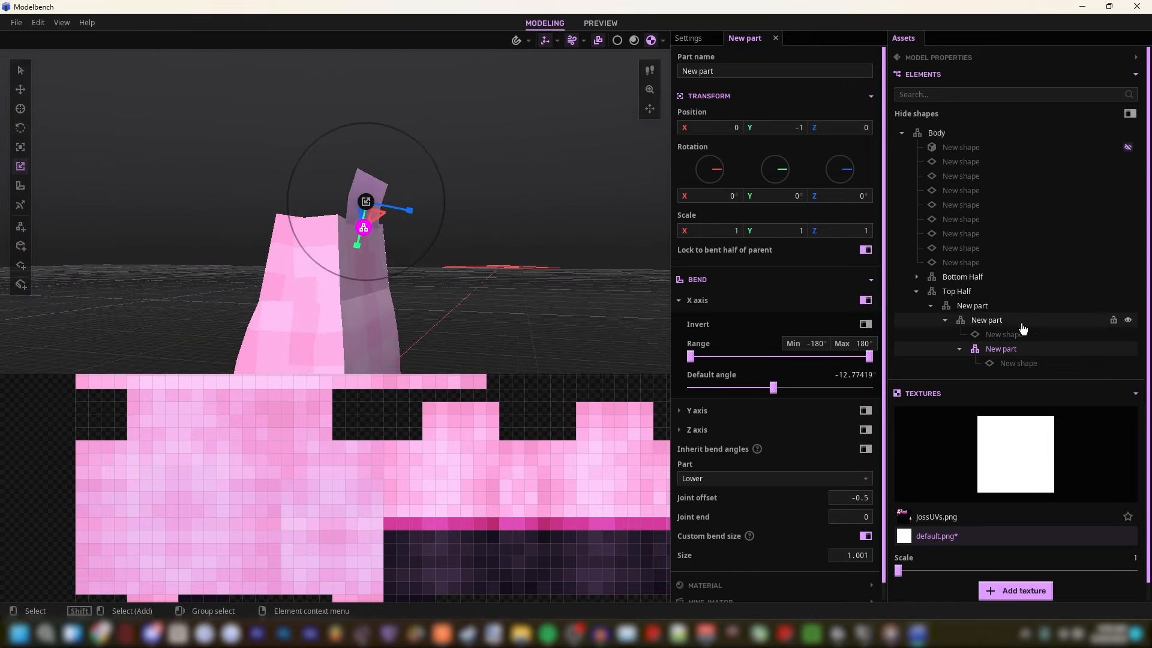
pyautogui.click(956, 291)
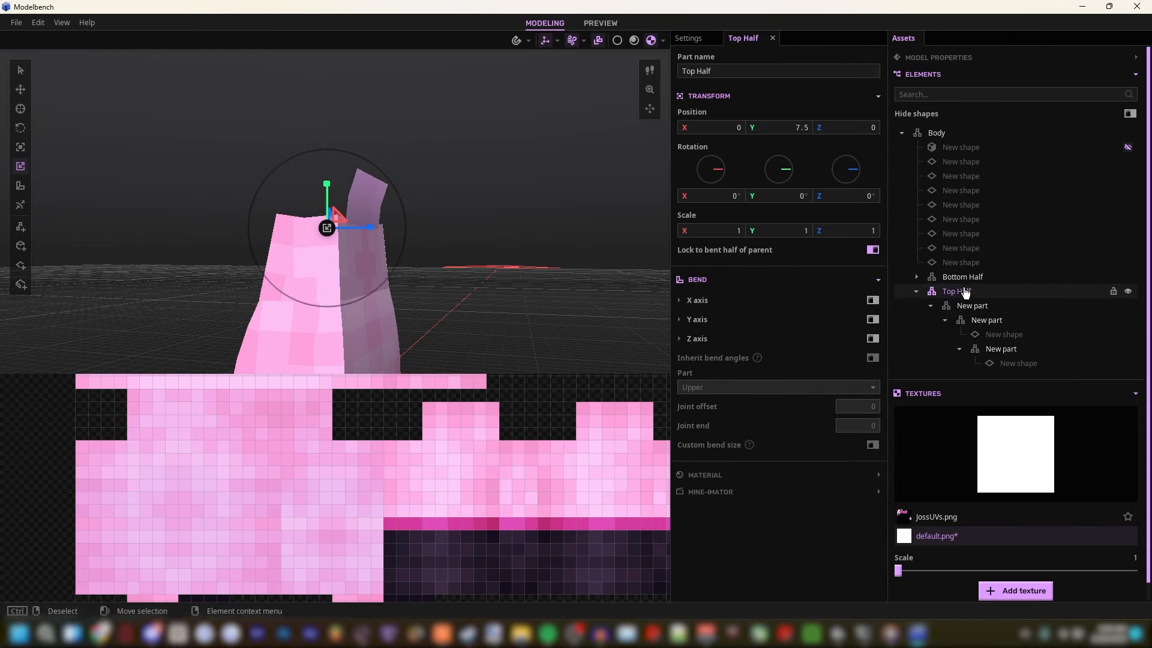
pyautogui.press('d')
pyautogui.moveTo(530, 187)
pyautogui.mouseDown(button='right')
pyautogui.moveTo(504, 187)
pyautogui.moveTo(524, 196)
pyautogui.moveTo(515, 201)
pyautogui.mouseUp(button='right')
pyautogui.press('w')
pyautogui.rightClick(524, 187)
pyautogui.click(520, 195)
pyautogui.press('s')
pyautogui.press('w')
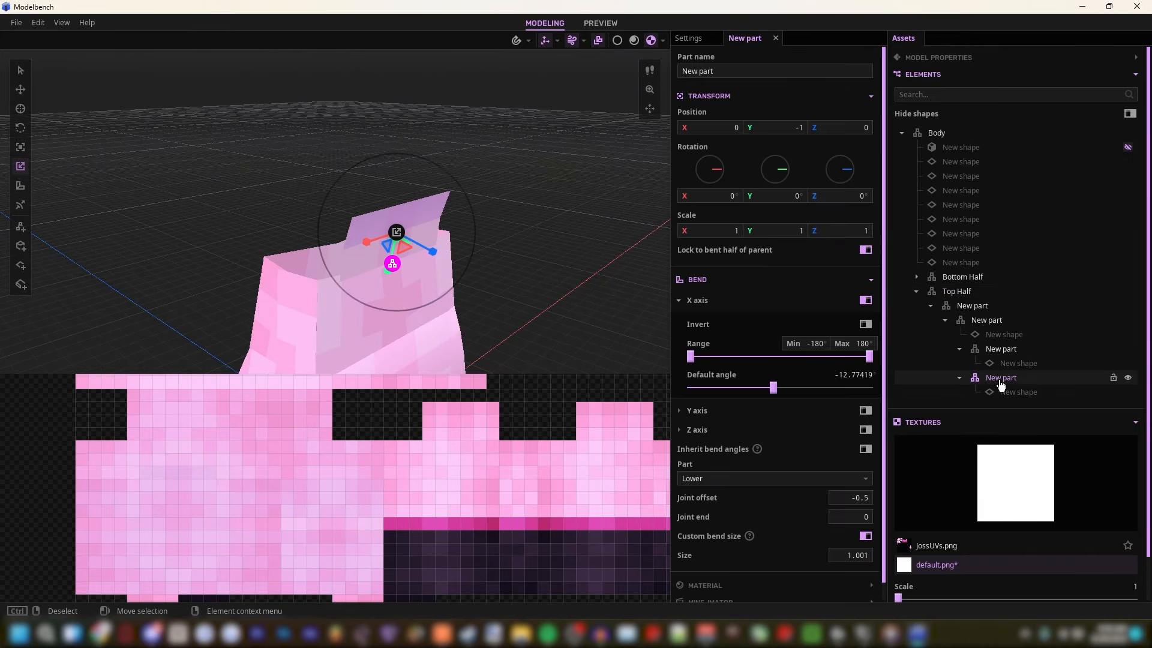
# Step: Extend the chain with two more nested copies of the bent piece, moving each plane's UV region one pixel up the front texture
pyautogui.click(1020, 380)
pyautogui.hotkey('ctrl', 'd')
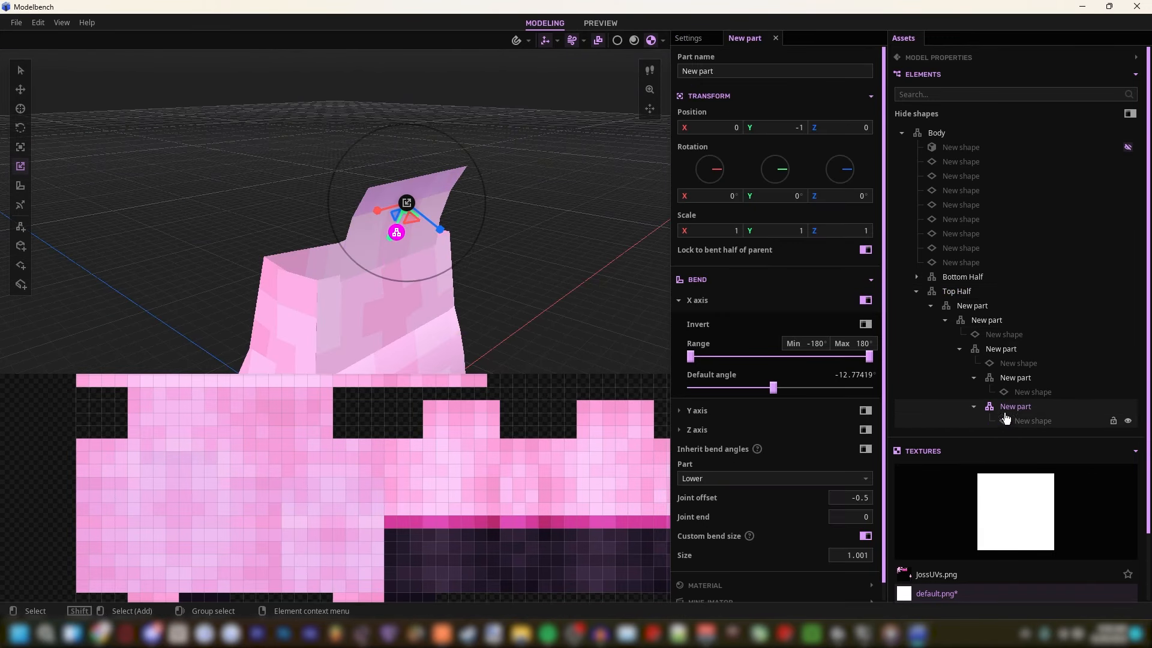
pyautogui.moveTo(1014, 408); pyautogui.dragTo(1021, 380)
pyautogui.click(1015, 421)
pyautogui.moveTo(179, 457); pyautogui.dragTo(179, 445)
pyautogui.moveTo(372, 240); pyautogui.dragTo(391, 174, button='right')
pyautogui.press('s')
pyautogui.press('w')
pyautogui.press('s')
pyautogui.press('a')
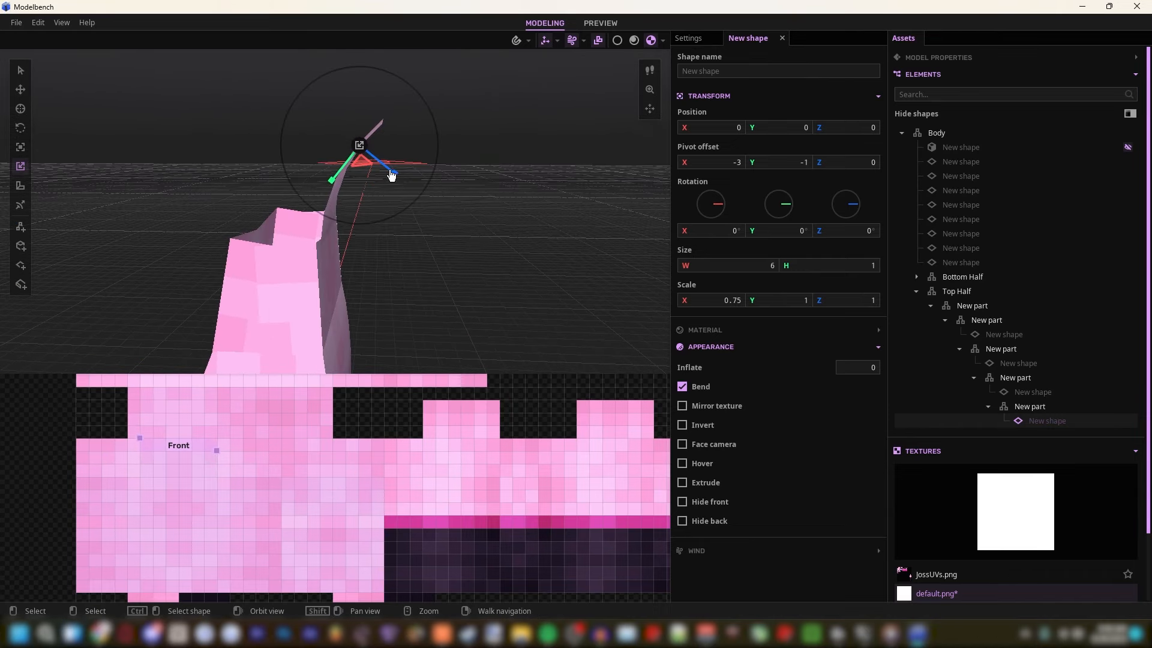
# Step: Set the X-axis default bend angle to 0° and enable Inherit bend angles on the three inner nested parts of the chain
pyautogui.press('w')
pyautogui.moveTo(272, 305); pyautogui.dragTo(270, 297, button='right')
pyautogui.press('d')
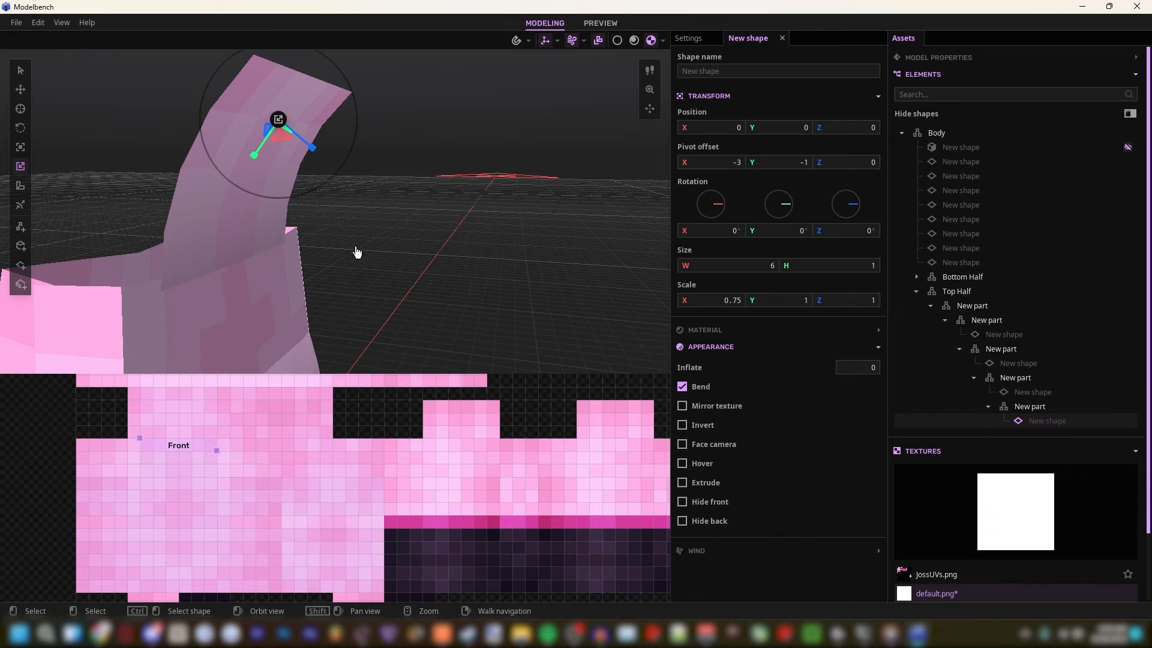
pyautogui.click(960, 348)
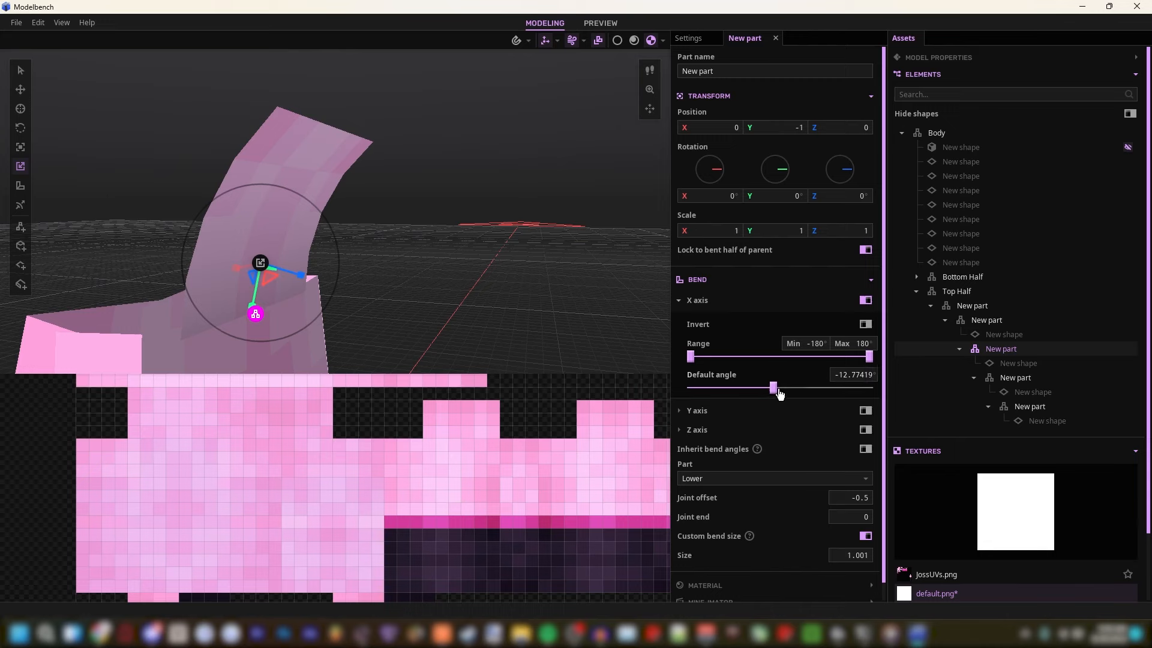
pyautogui.moveTo(773, 389); pyautogui.dragTo(776, 389)
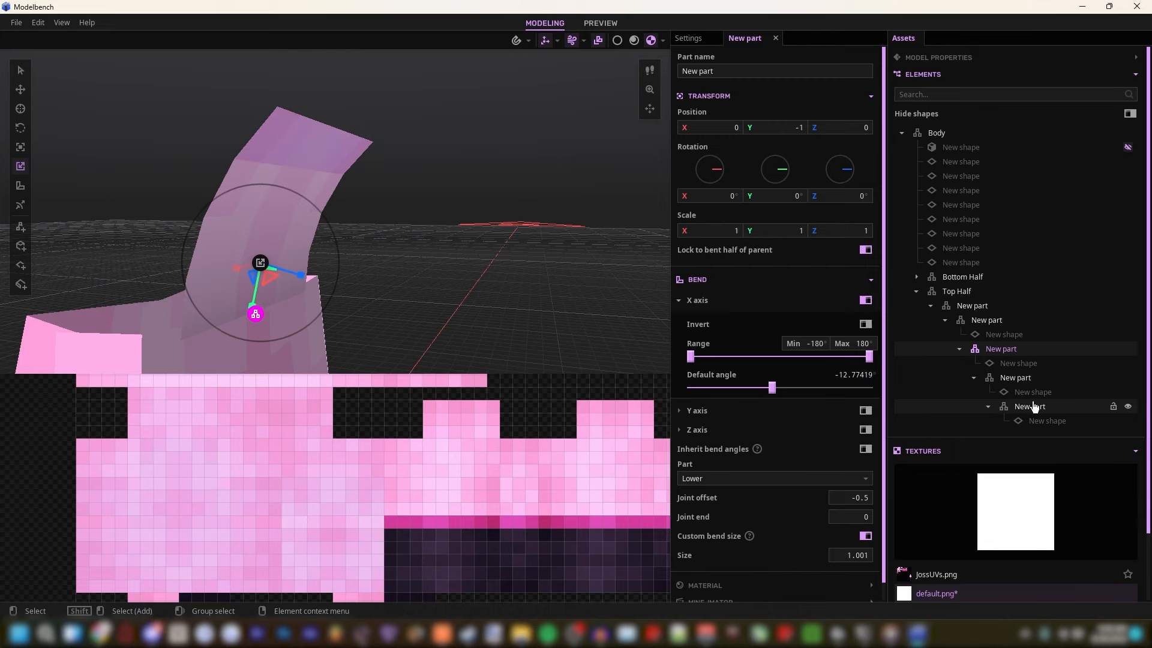
pyautogui.click(1014, 383)
pyautogui.click(850, 375)
pyautogui.write('0')
pyautogui.click(864, 450)
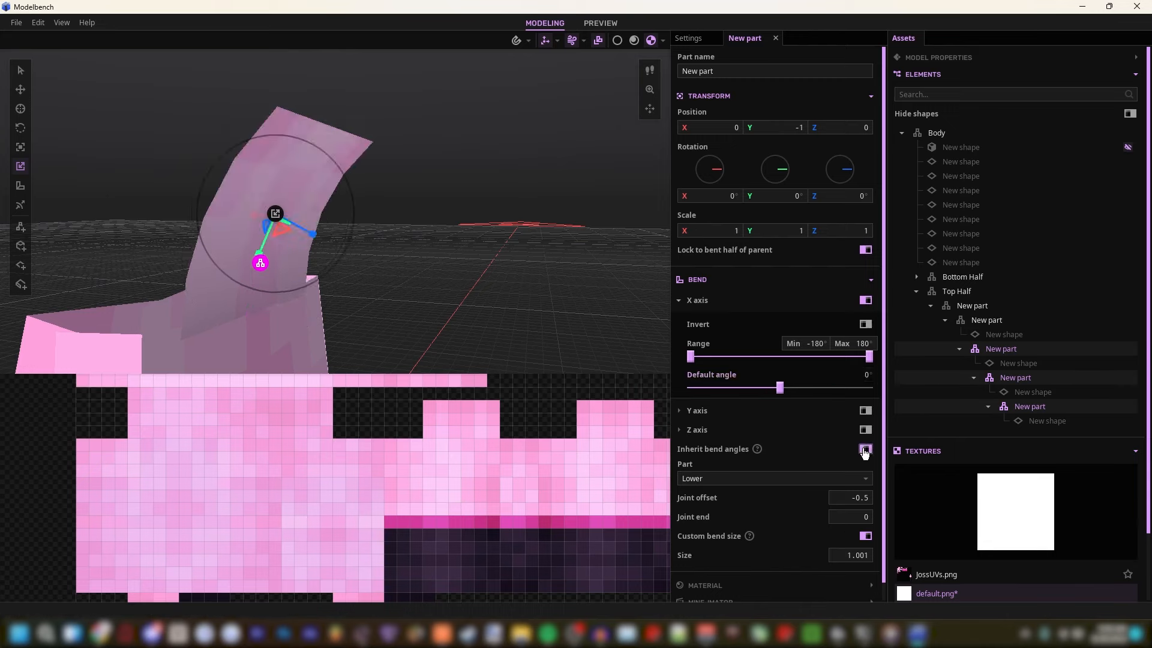
# Step: Set the X-axis default bend angle of the chain's second nested part to 18°
pyautogui.click(978, 348)
pyautogui.moveTo(780, 388); pyautogui.dragTo(791, 391)
pyautogui.moveTo(480, 267); pyautogui.dragTo(642, 279)
pyautogui.click(616, 247)
pyautogui.hotkey('ctrl', 'z')
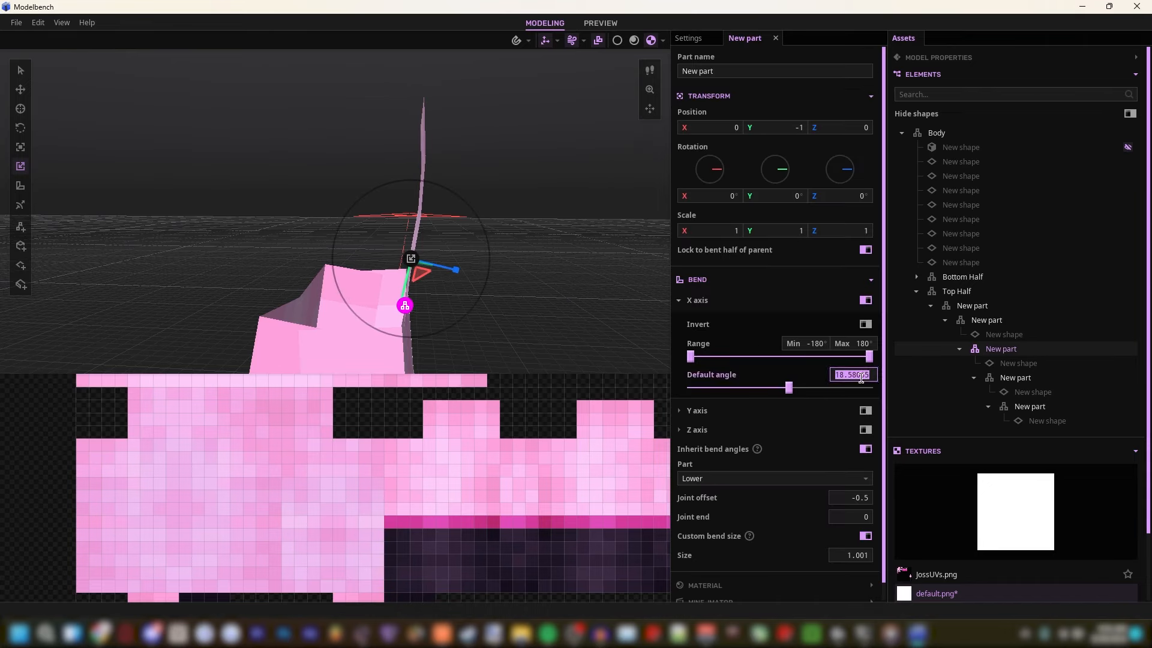
pyautogui.write('18')
pyautogui.moveTo(552, 287)
pyautogui.mouseDown()
pyautogui.moveTo(587, 282)
pyautogui.moveTo(569, 281)
pyautogui.mouseUp()
pyautogui.click(569, 280)
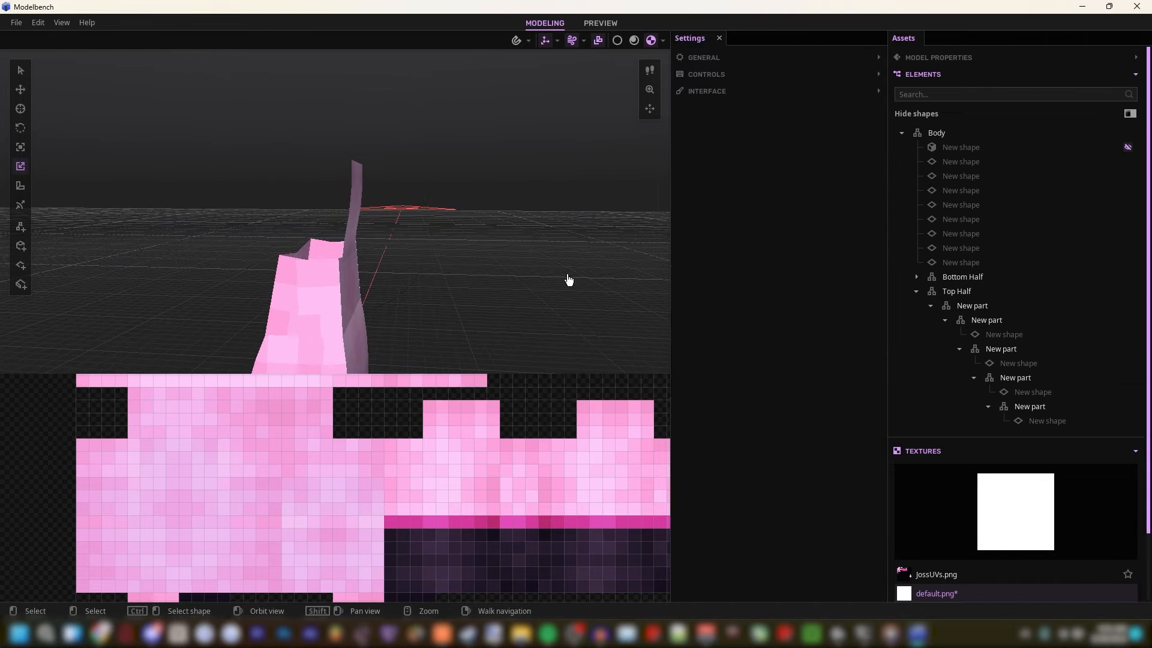
# Step: Duplicate the whole bent chain within the Top Half and move the copy to X position -3.1
pyautogui.moveTo(569, 280); pyautogui.dragTo(536, 280, button='middle')
pyautogui.press('a')
pyautogui.moveTo(403, 287); pyautogui.dragTo(462, 285, button='right')
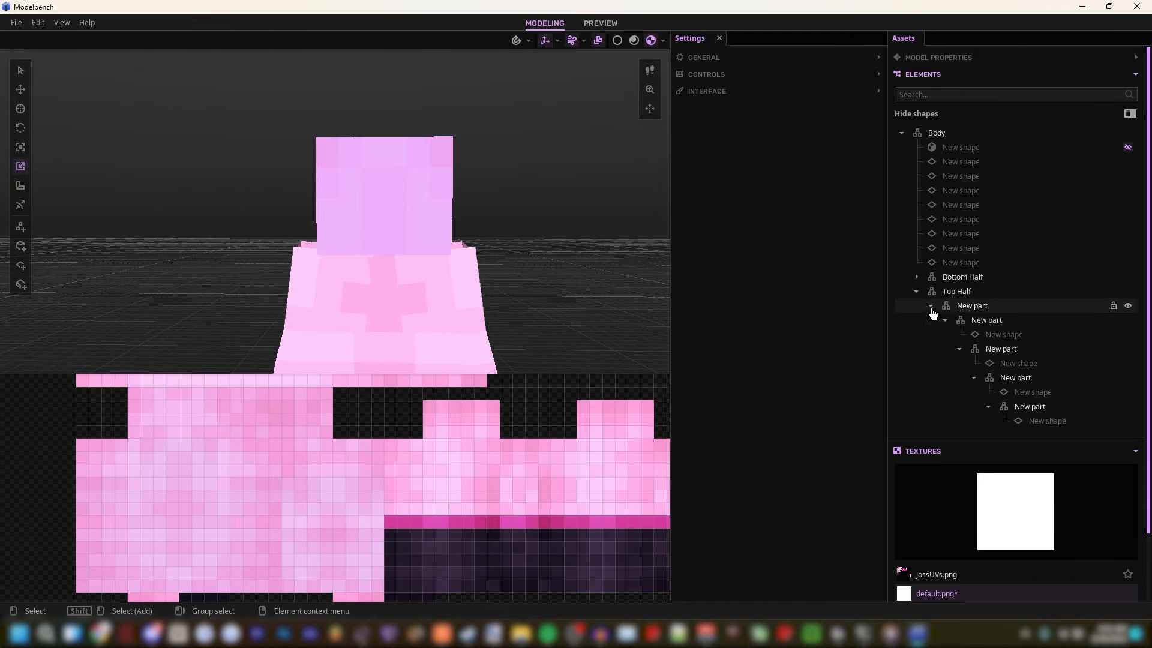
pyautogui.click(978, 307)
pyautogui.click(967, 321)
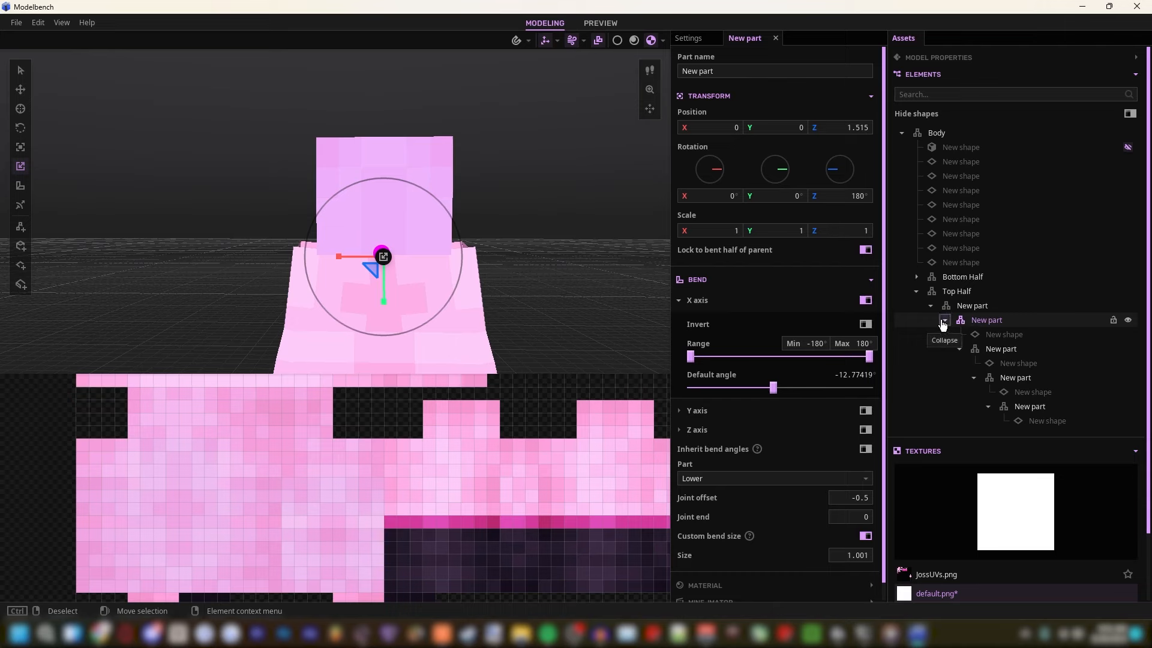
pyautogui.click(943, 322)
pyautogui.hotkey('ctrl', 'd')
pyautogui.moveTo(709, 128); pyautogui.dragTo(636, 128)
pyautogui.press('w')
pyautogui.moveTo(523, 172); pyautogui.dragTo(576, 138, button='right')
pyautogui.press('s')
# Step: Shrink the UV regions of the copy's four planes to one pixel wide, beside the original's front texture region
pyautogui.click(946, 334)
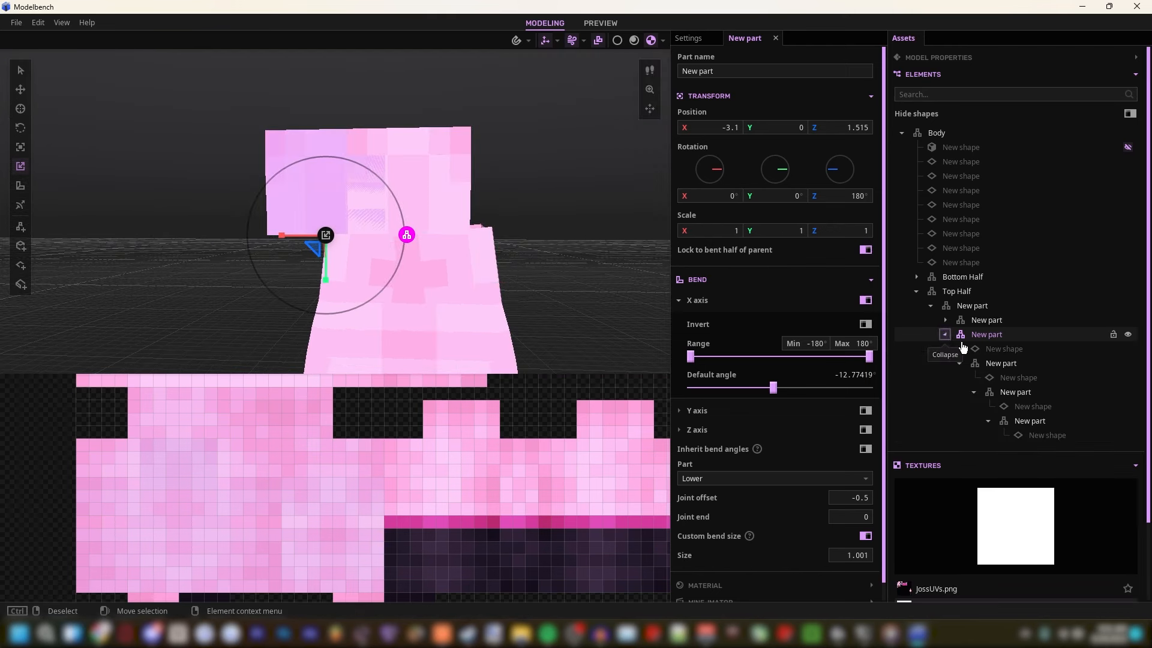
pyautogui.click(988, 349)
pyautogui.keyDown('shift'); pyautogui.click(1014, 379); pyautogui.keyUp('shift')
pyautogui.keyDown('shift'); pyautogui.click(1025, 407); pyautogui.keyUp('shift')
pyautogui.keyDown('shift'); pyautogui.click(1025, 435); pyautogui.keyUp('shift')
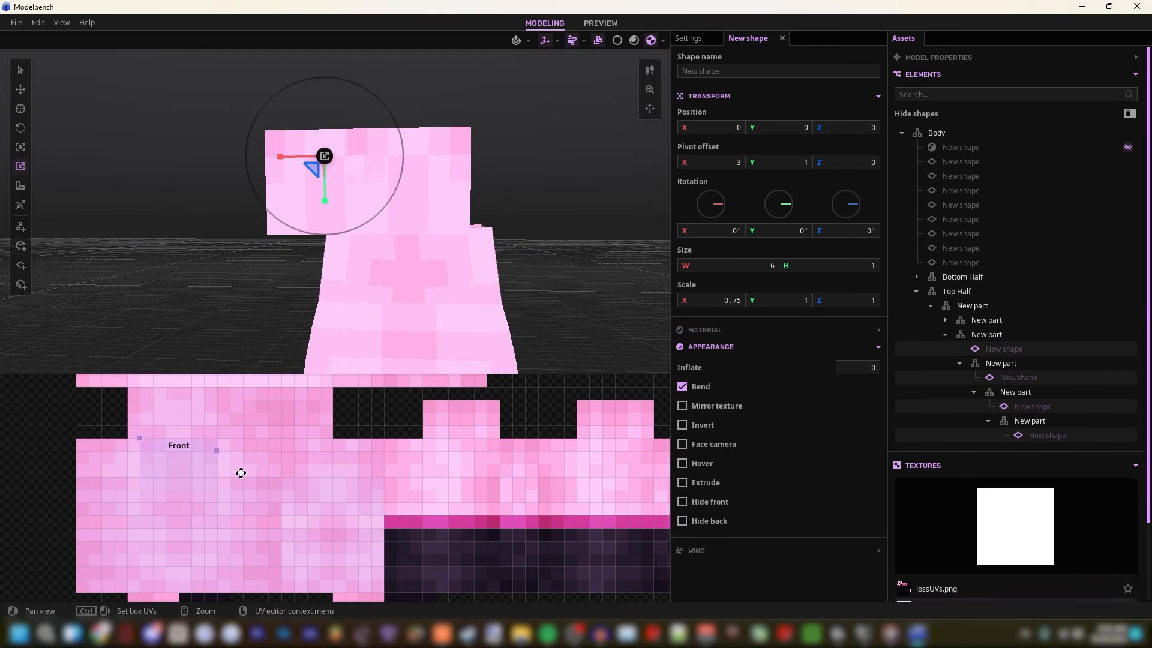
pyautogui.moveTo(216, 450); pyautogui.dragTo(152, 452)
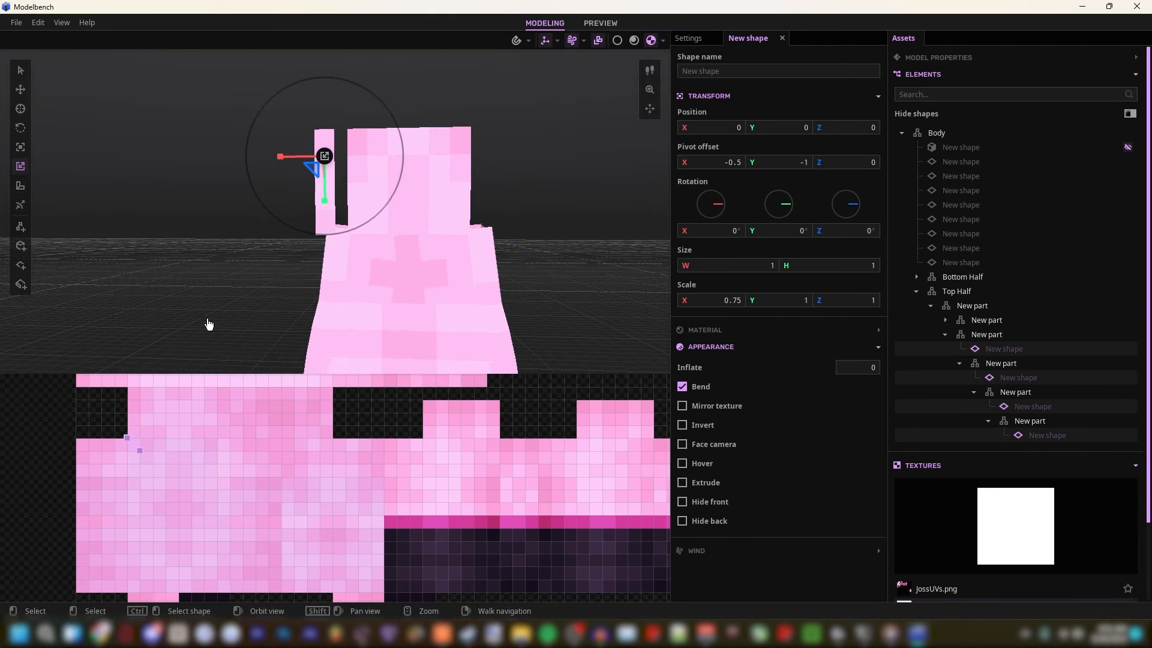
# Step: Set the X pivot offset of the copy's four narrow planes to -1
pyautogui.moveTo(210, 325); pyautogui.dragTo(223, 319, button='right')
pyautogui.press('w')
pyautogui.moveTo(685, 163); pyautogui.dragTo(680, 164)
pyautogui.moveTo(612, 180); pyautogui.dragTo(613, 162, button='right')
pyautogui.press('s')
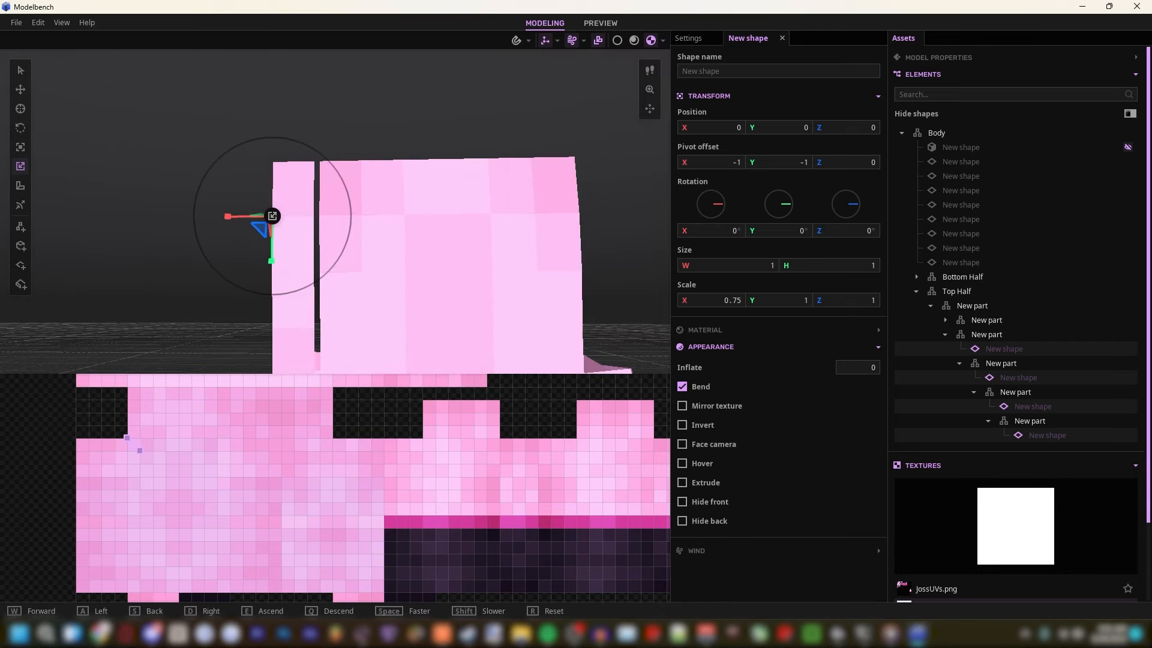
# Step: Align the narrow strip's outer edge with the body by setting its root part's X position to -3.075
pyautogui.click(973, 334)
pyautogui.moveTo(504, 240); pyautogui.dragTo(534, 223, button='right')
pyautogui.press('w')
pyautogui.press('s')
pyautogui.moveTo(456, 185); pyautogui.dragTo(542, 185)
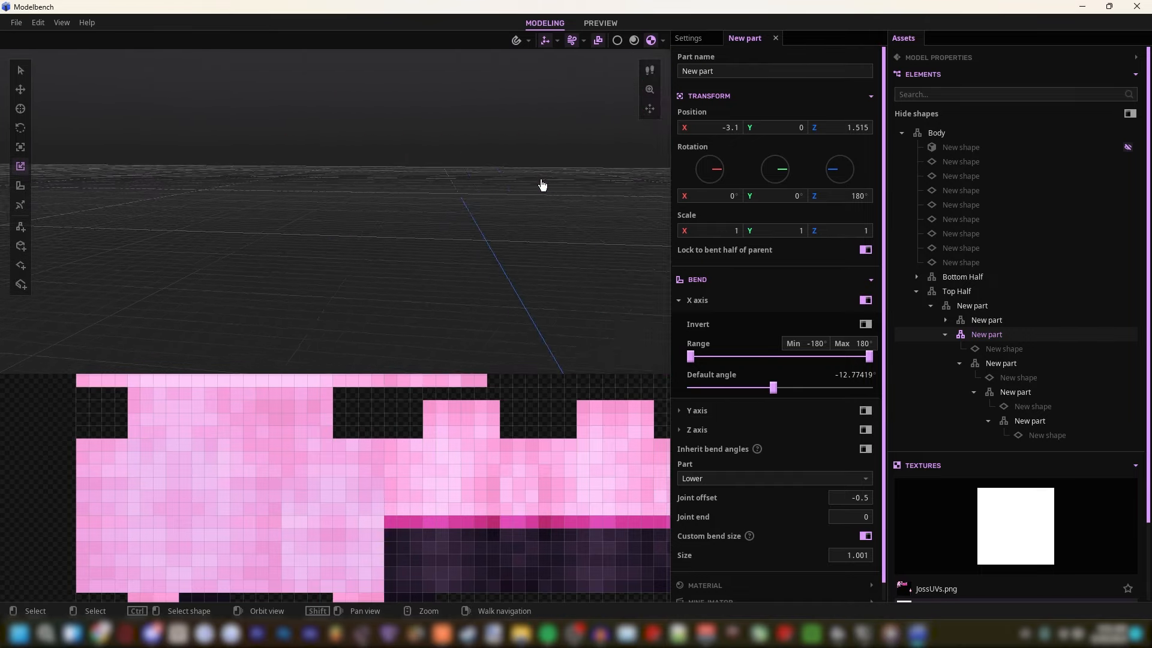
pyautogui.moveTo(543, 185); pyautogui.dragTo(401, 120, button='right')
pyautogui.press('s')
pyautogui.press('w')
pyautogui.moveTo(512, 207); pyautogui.dragTo(653, 171, button='right')
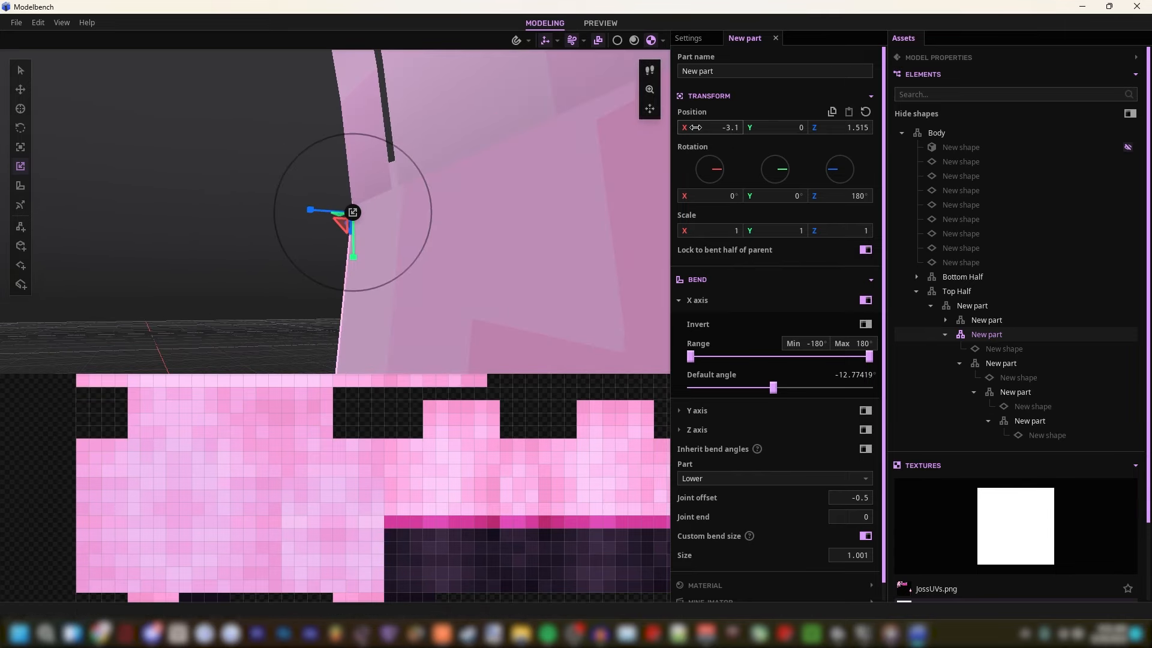
pyautogui.click(746, 128)
pyautogui.write('-5')
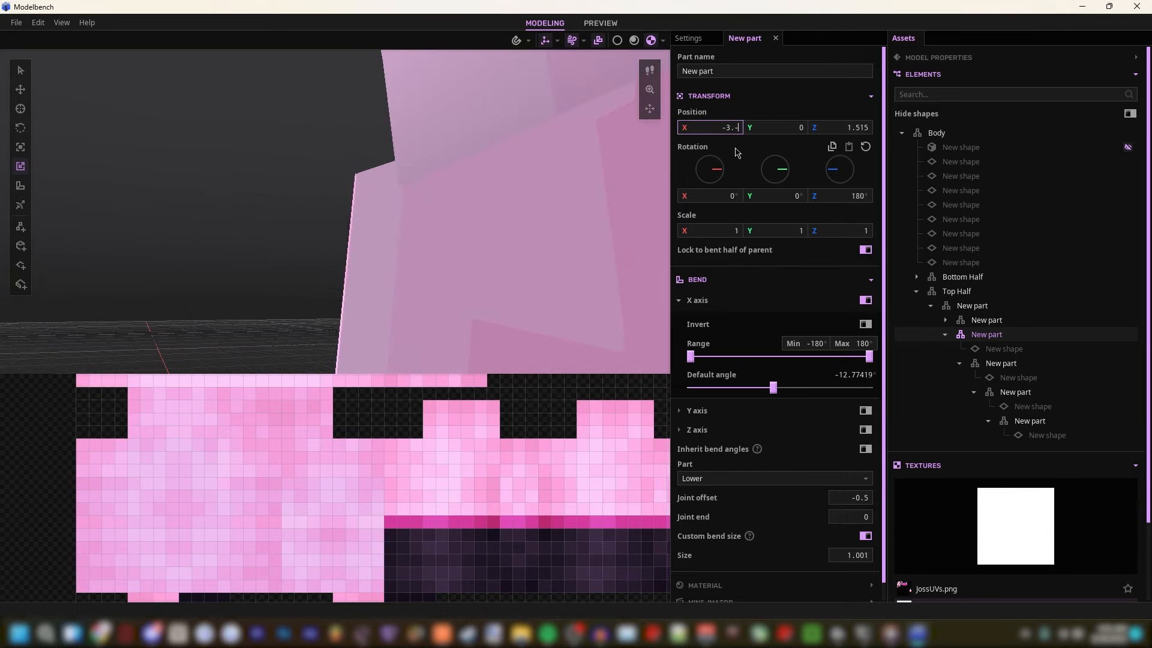
pyautogui.press('BackSpace')
pyautogui.press('BackSpace')
pyautogui.press('BackSpace')
pyautogui.write('05')
pyautogui.press('BackSpace')
pyautogui.press('BackSpace')
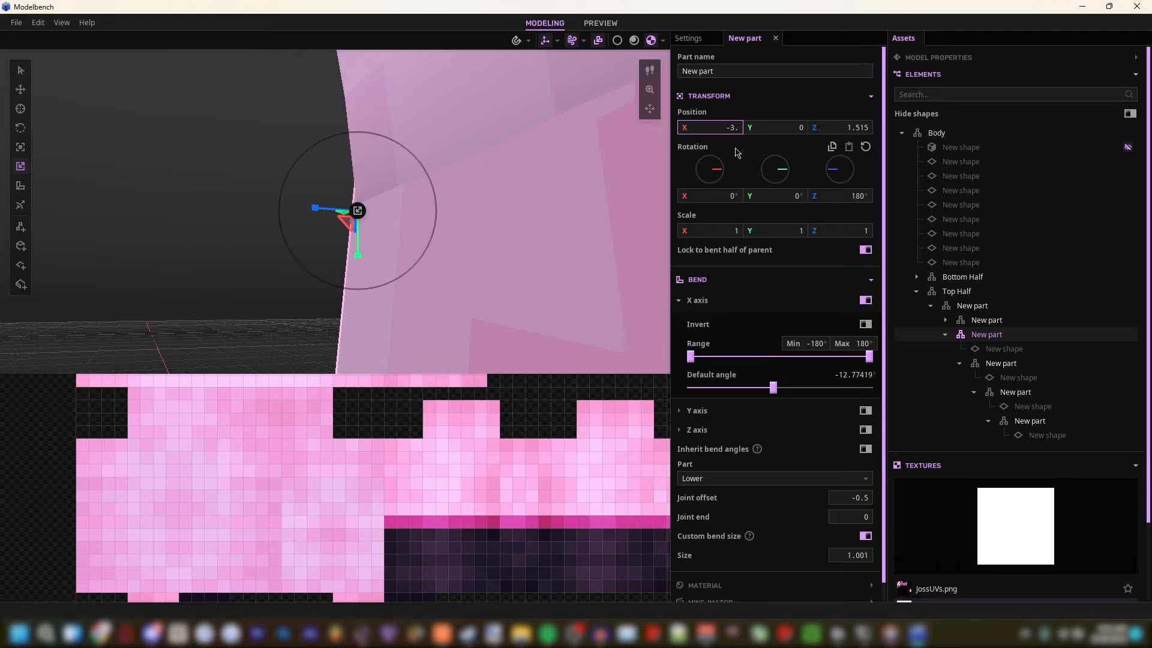
pyautogui.write('.05')
pyautogui.moveTo(553, 178); pyautogui.dragTo(707, 250)
pyautogui.press('BackSpace')
pyautogui.write('75')
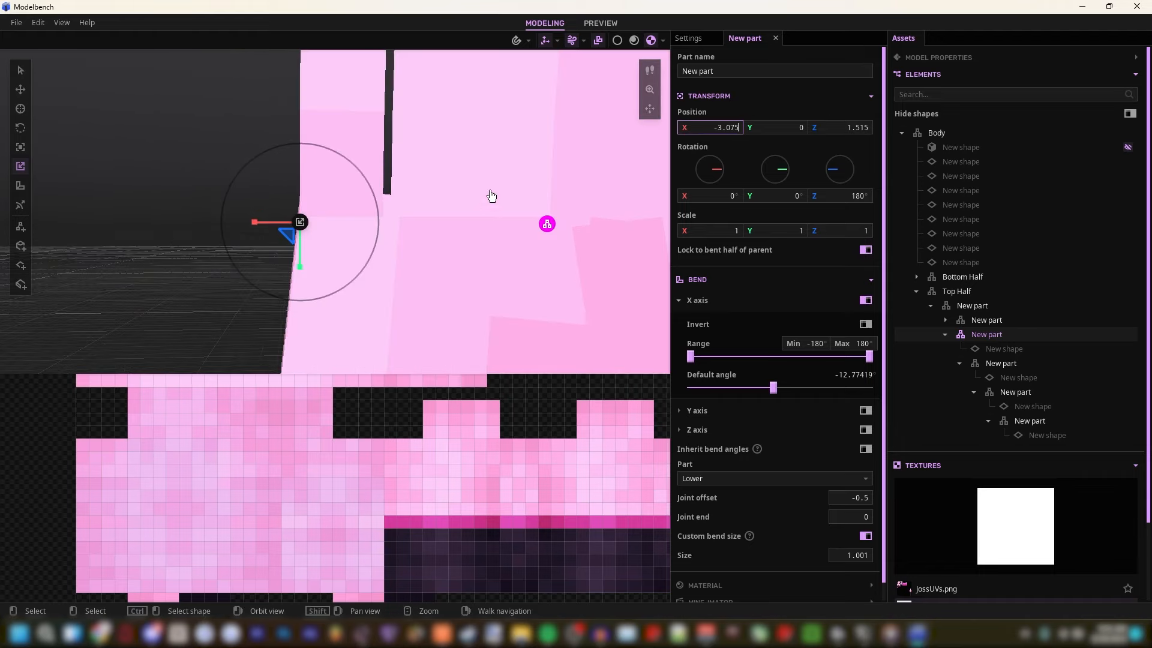
# Step: Close the gap beside the strip by setting its root part's X scale to 1.15 and Z position to 1.514
pyautogui.press('s')
pyautogui.moveTo(491, 195); pyautogui.dragTo(559, 224, button='right')
pyautogui.press('w')
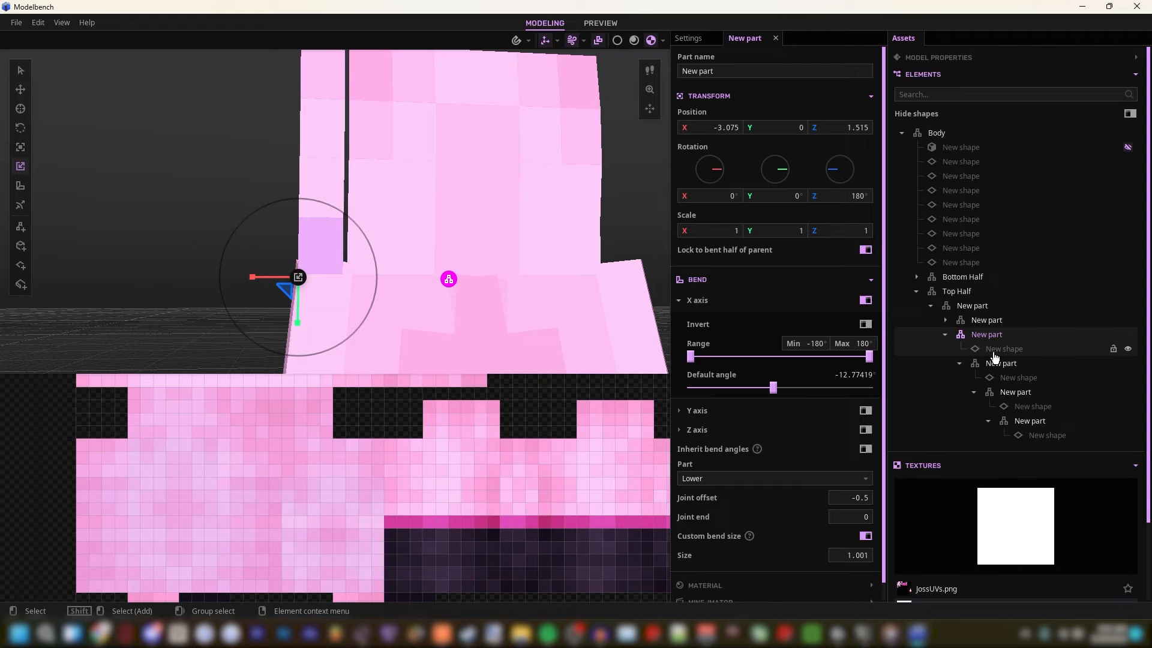
pyautogui.click(720, 230)
pyautogui.write('.4')
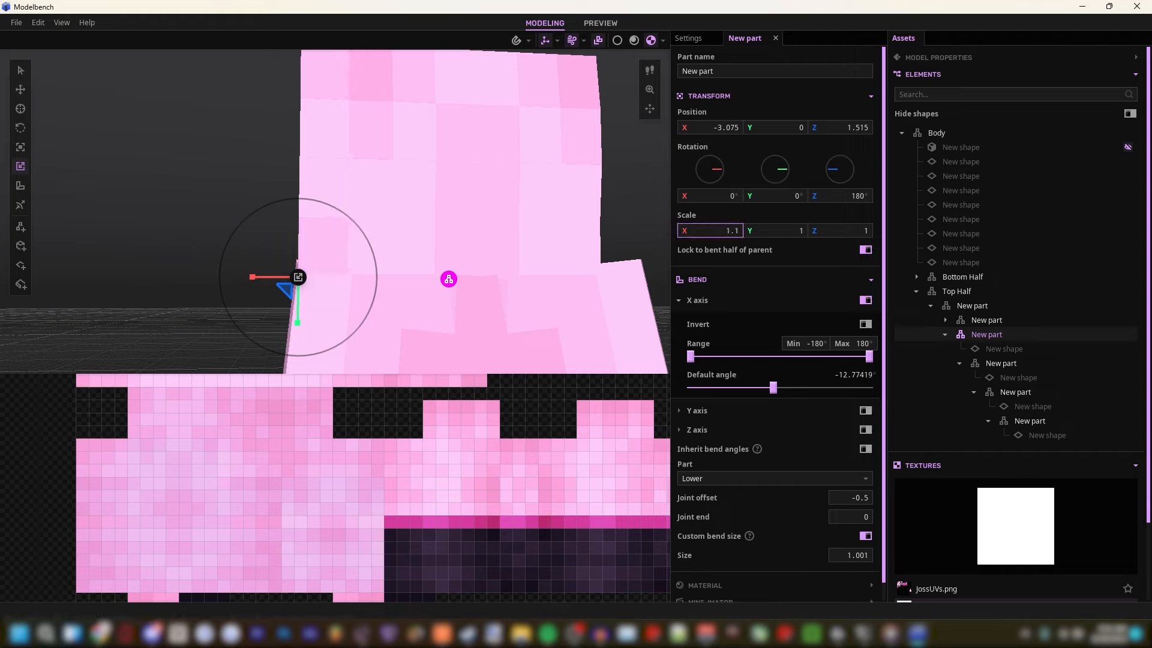
pyautogui.moveTo(576, 222)
pyautogui.mouseDown(button='right')
pyautogui.moveTo(569, 187)
pyautogui.moveTo(562, 214)
pyautogui.mouseUp(button='right')
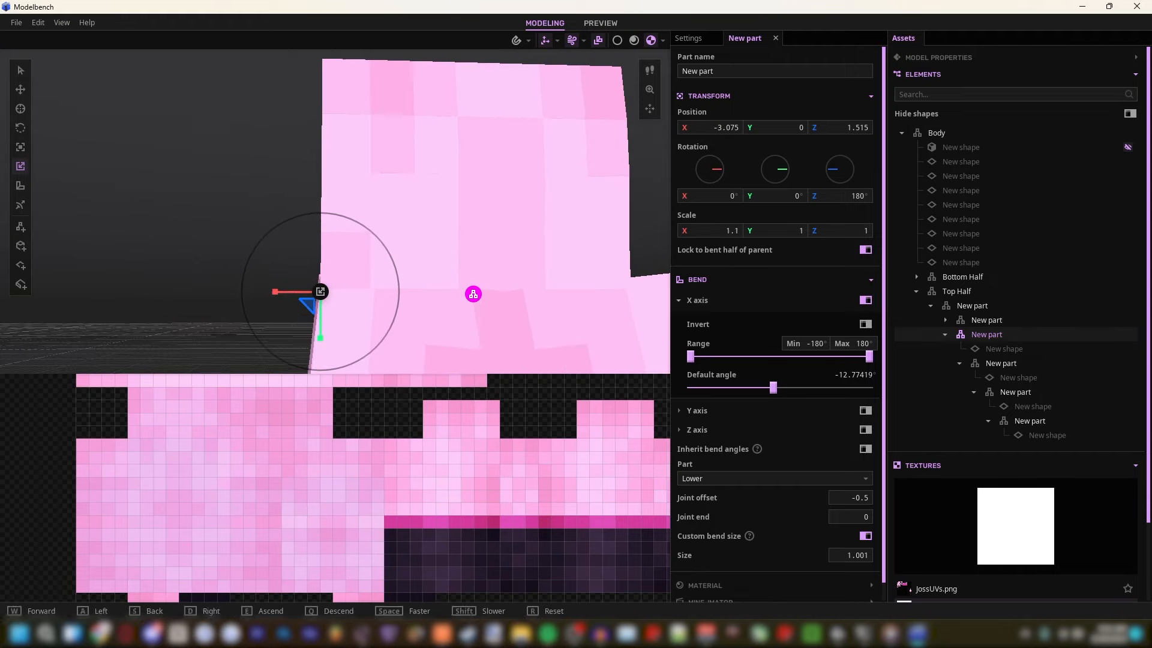
pyautogui.moveTo(840, 230); pyautogui.dragTo(844, 230)
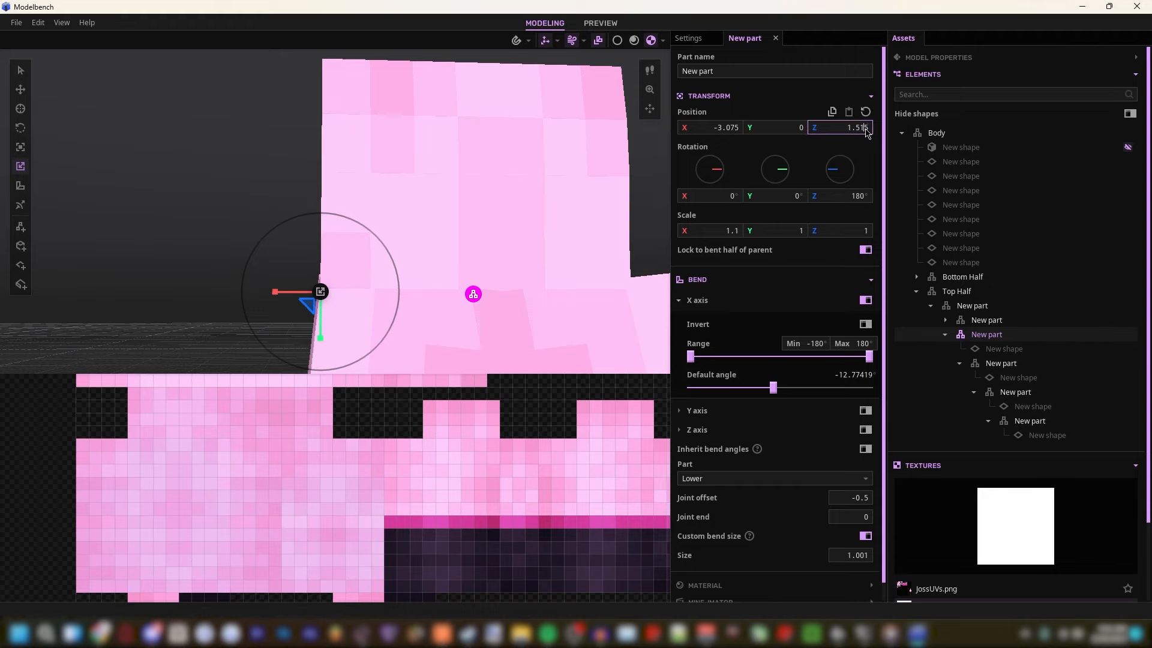
pyautogui.moveTo(535, 179); pyautogui.dragTo(536, 180, button='right')
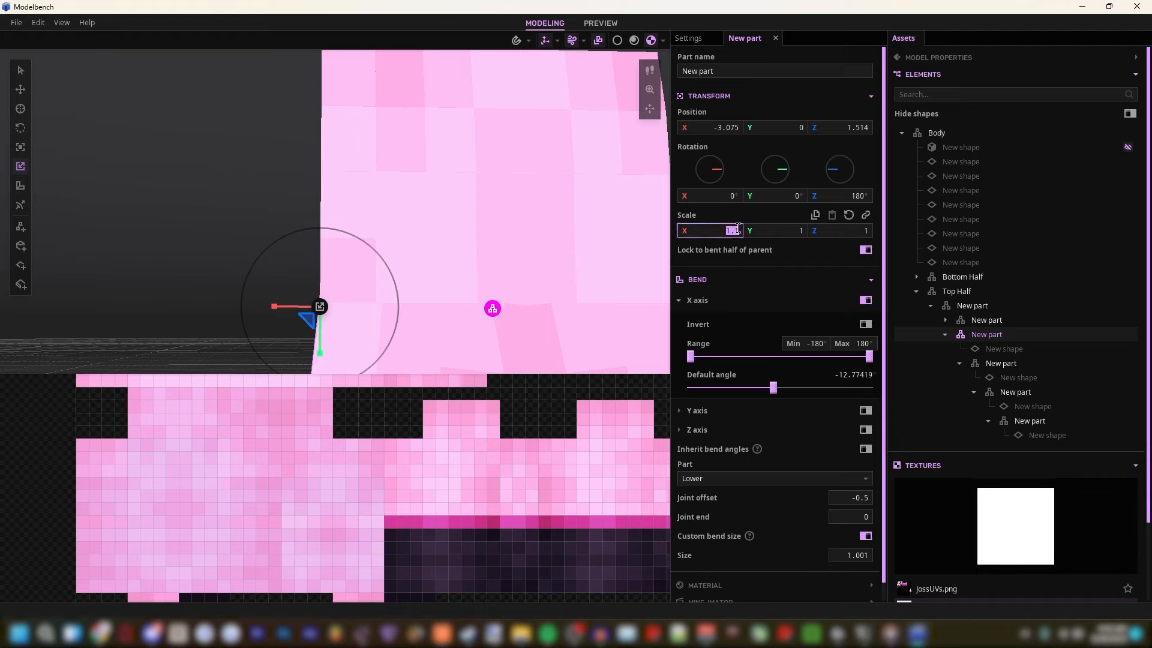
pyautogui.press('s')
pyautogui.moveTo(524, 220); pyautogui.dragTo(524, 220, button='right')
pyautogui.press('w')
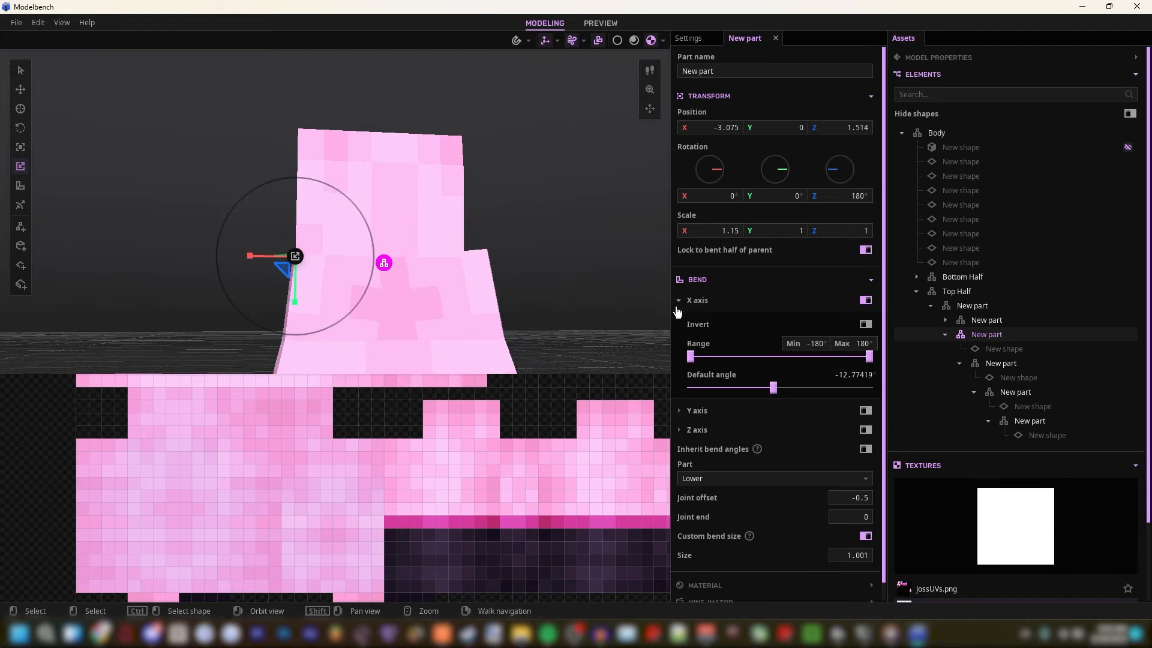
# Step: Enable Y-axis and Z-axis bending on all four nested parts of the narrow strip
pyautogui.click(864, 429)
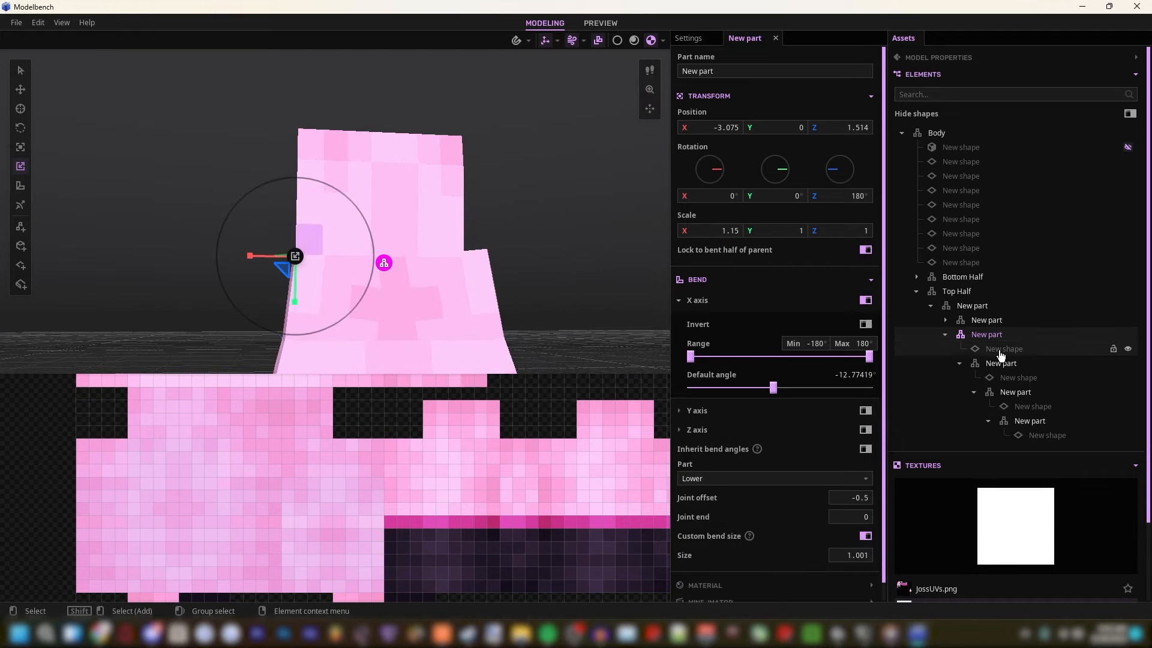
pyautogui.click(1017, 392)
pyautogui.keyDown('shift'); pyautogui.click(1027, 433); pyautogui.keyUp('shift')
pyautogui.keyDown('shift'); pyautogui.click(1021, 434); pyautogui.keyUp('shift')
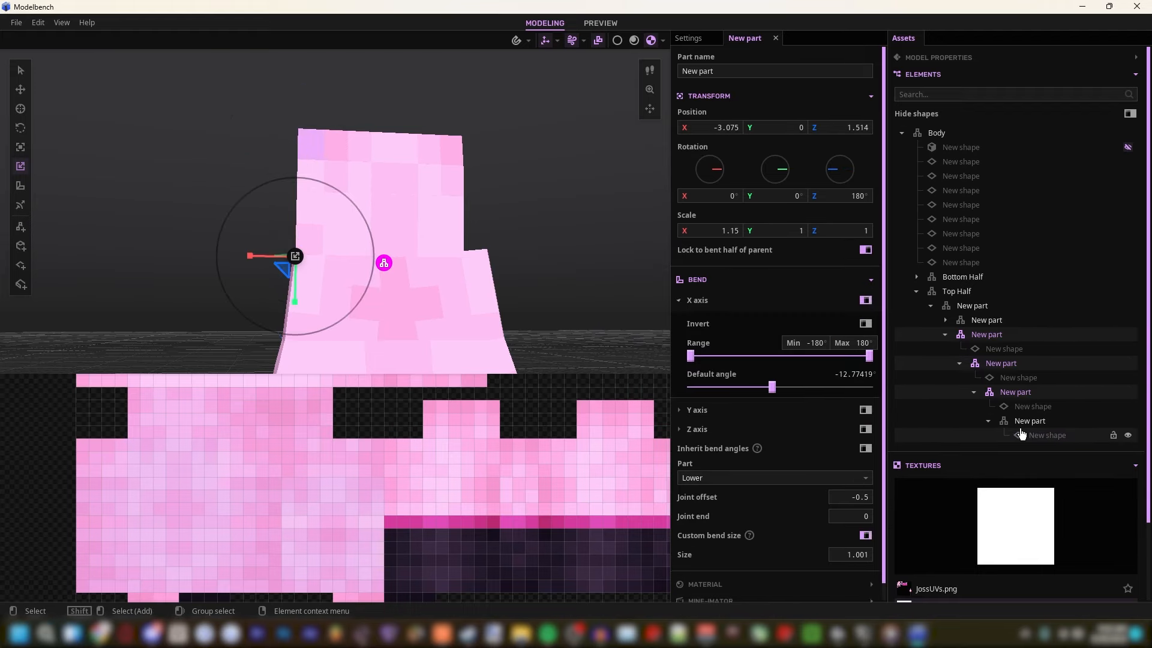
pyautogui.keyDown('shift'); pyautogui.click(1024, 409); pyautogui.keyUp('shift')
pyautogui.click(1027, 419)
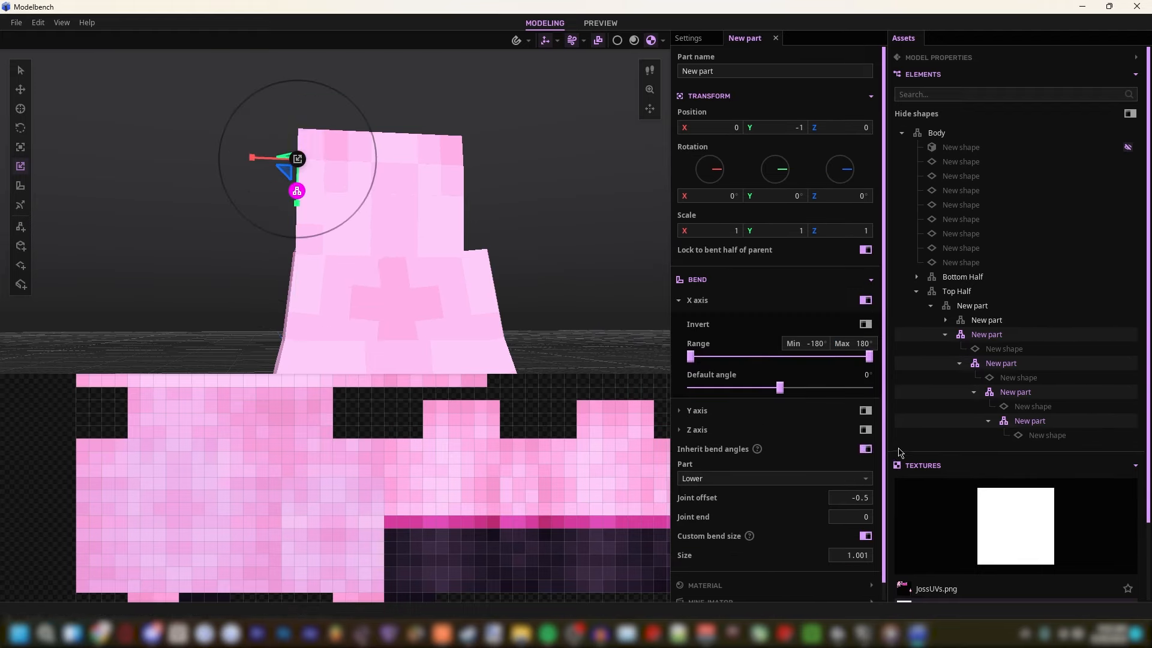
pyautogui.click(863, 411)
pyautogui.scroll(5, 479, 258)
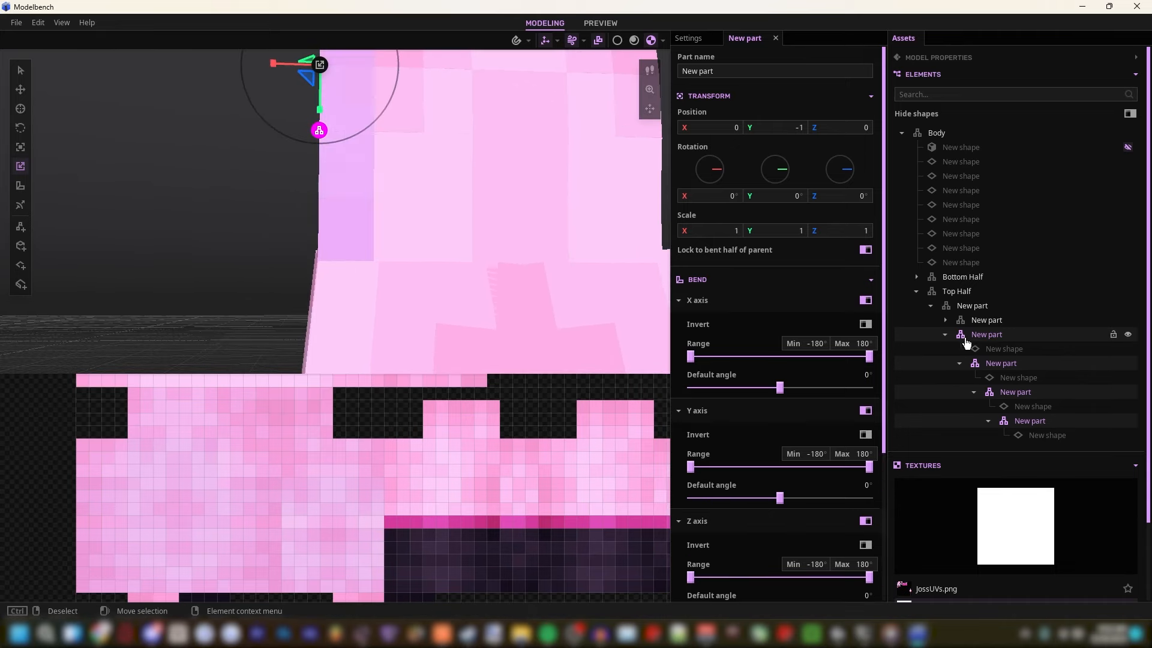
# Step: Set the Z-axis default bend angle to about 3.48° on the strip's root part and -4.5° on its second part
pyautogui.click(991, 334)
pyautogui.moveTo(465, 244); pyautogui.dragTo(453, 216, button='middle')
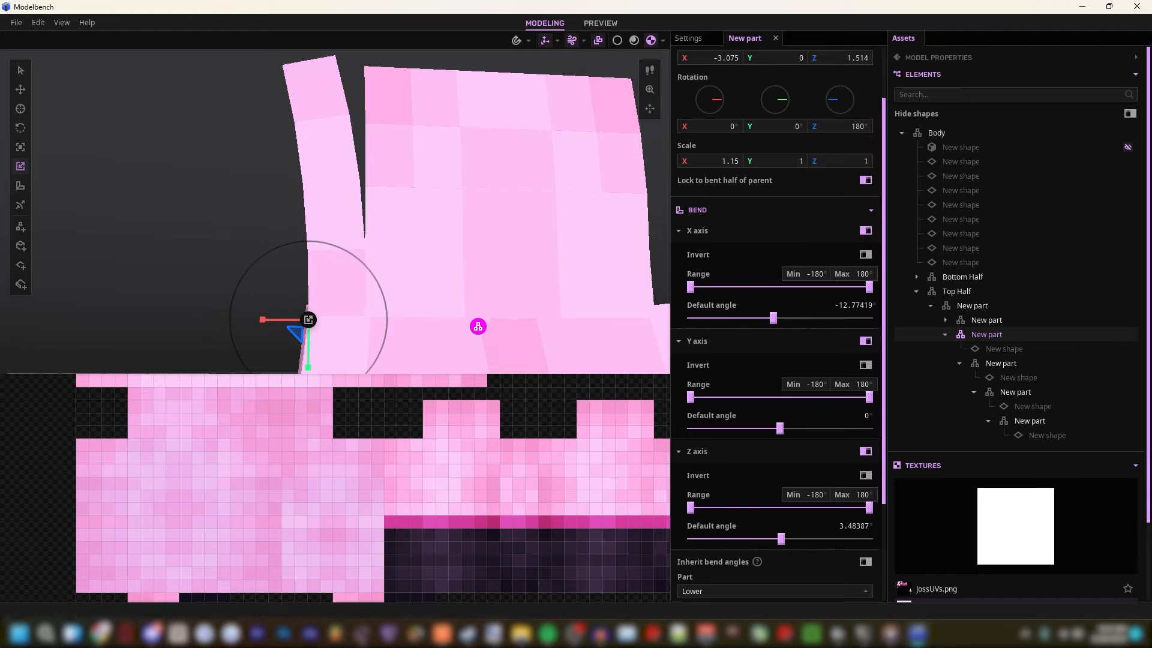
pyautogui.click(1005, 365)
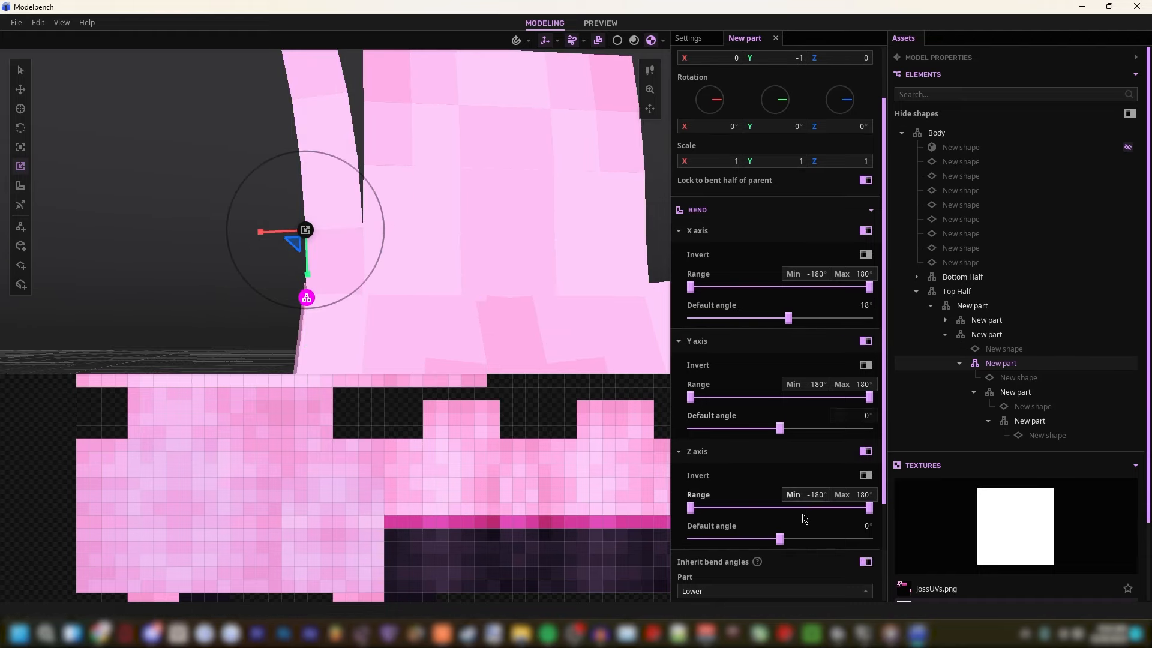
pyautogui.moveTo(780, 538); pyautogui.dragTo(777, 542)
pyautogui.click(862, 526)
pyautogui.write('-')
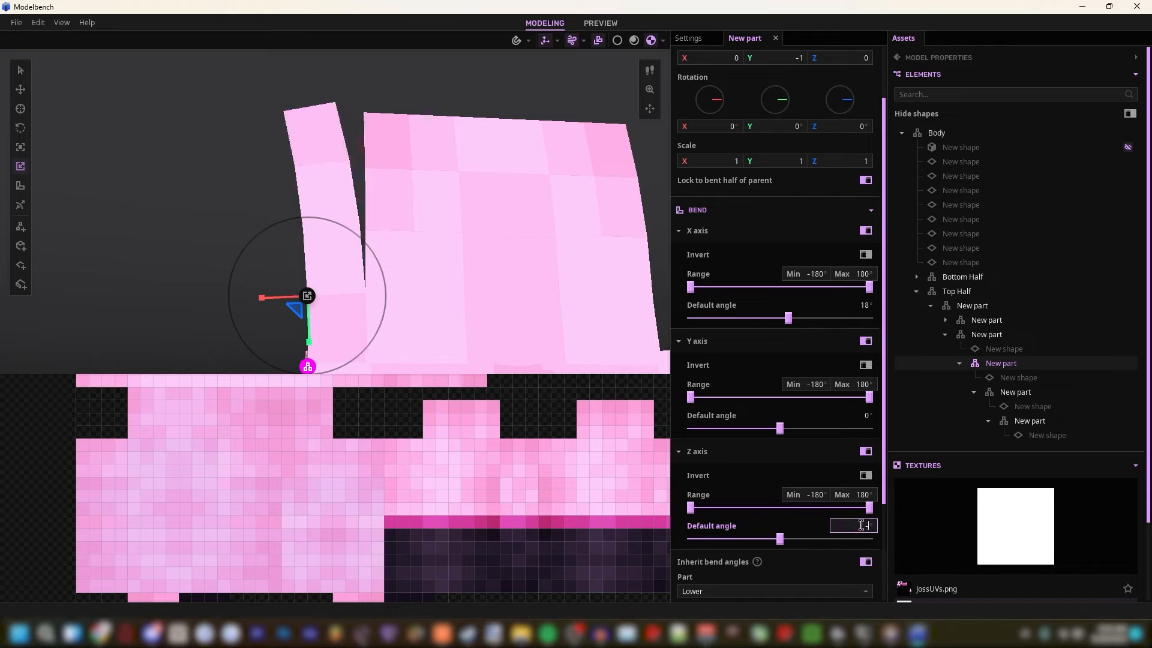
pyautogui.write('4')
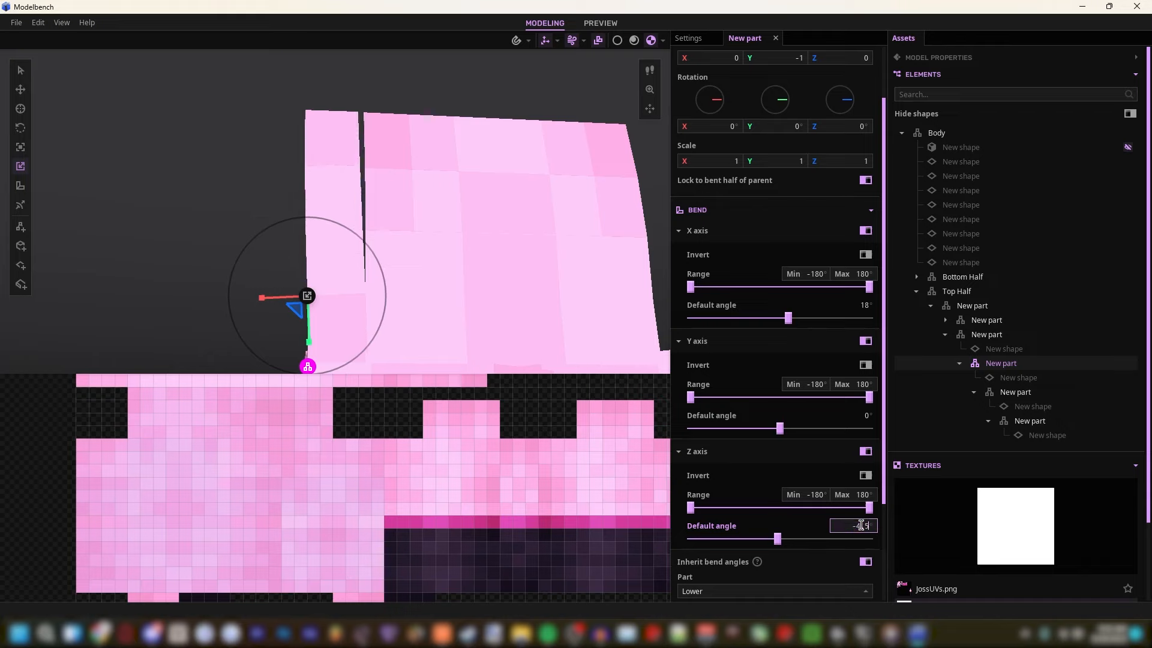
pyautogui.write('.5')
# Step: Set the strip root part's X scale to 1.45 and its Z position to 1.511
pyautogui.click(916, 335)
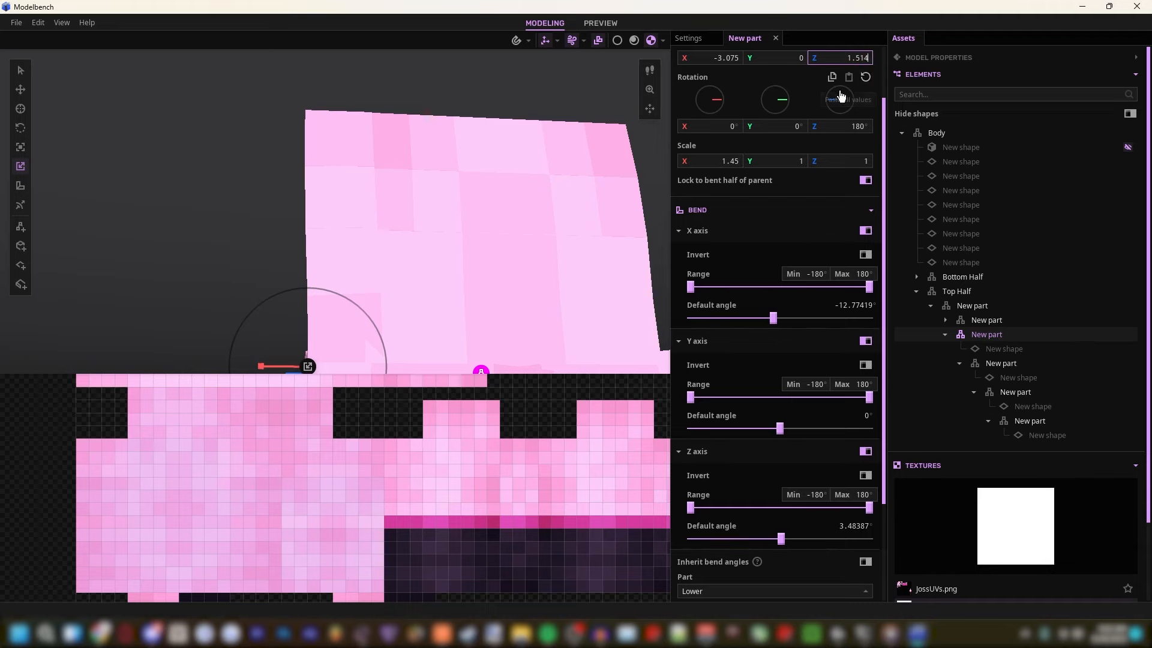
pyautogui.press('BackSpace')
pyautogui.write('1')
pyautogui.press('w')
pyautogui.moveTo(498, 146); pyautogui.dragTo(499, 146, button='right')
pyautogui.press('s')
pyautogui.press('w')
# Step: Try duplicating the strip chain and placing the copy on the opposite side at X position 3.075
pyautogui.hotkey('ctrl', 'd')
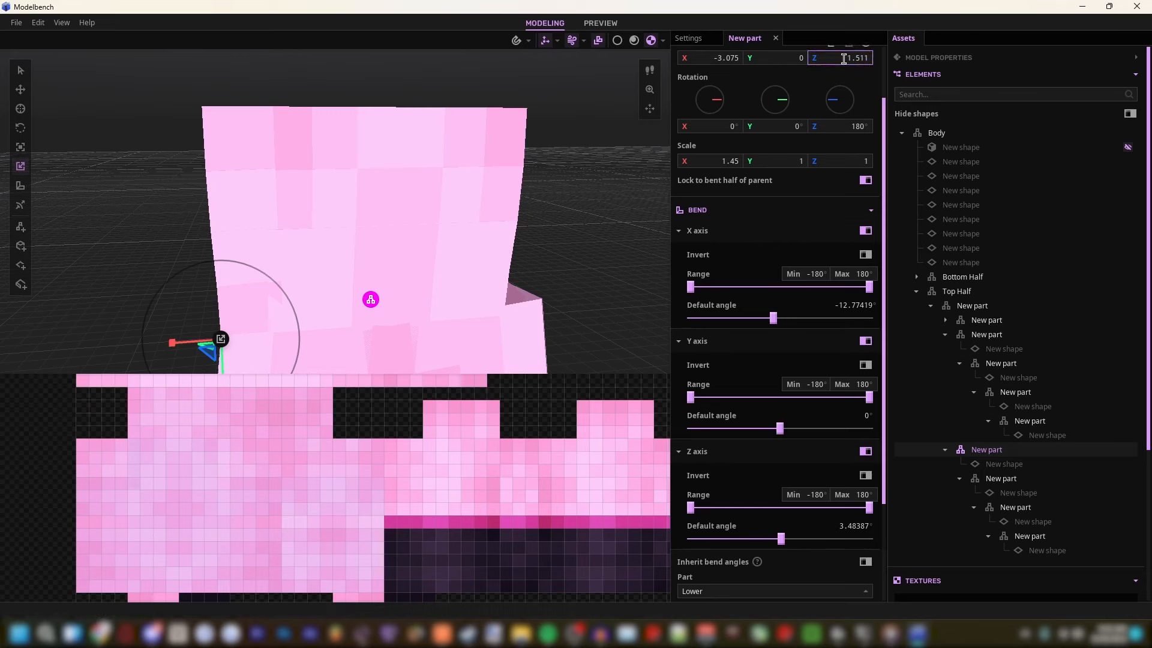
pyautogui.write('-')
pyautogui.hotkey('ctrl', 'z')
pyautogui.press('BackSpace')
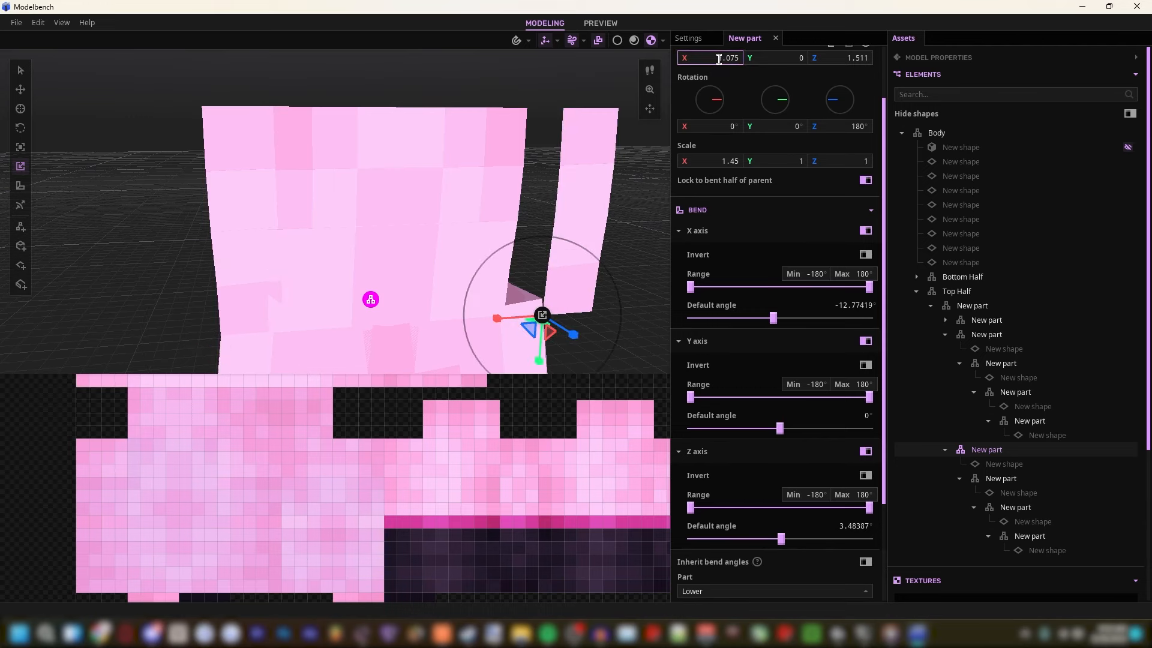
pyautogui.write('2')
pyautogui.press('d')
pyautogui.moveTo(545, 139); pyautogui.dragTo(545, 140, button='right')
pyautogui.hotkey('ctrl', 'z')
pyautogui.moveTo(400, 167); pyautogui.dragTo(400, 167, button='right')
pyautogui.hotkey('ctrl', 'z')
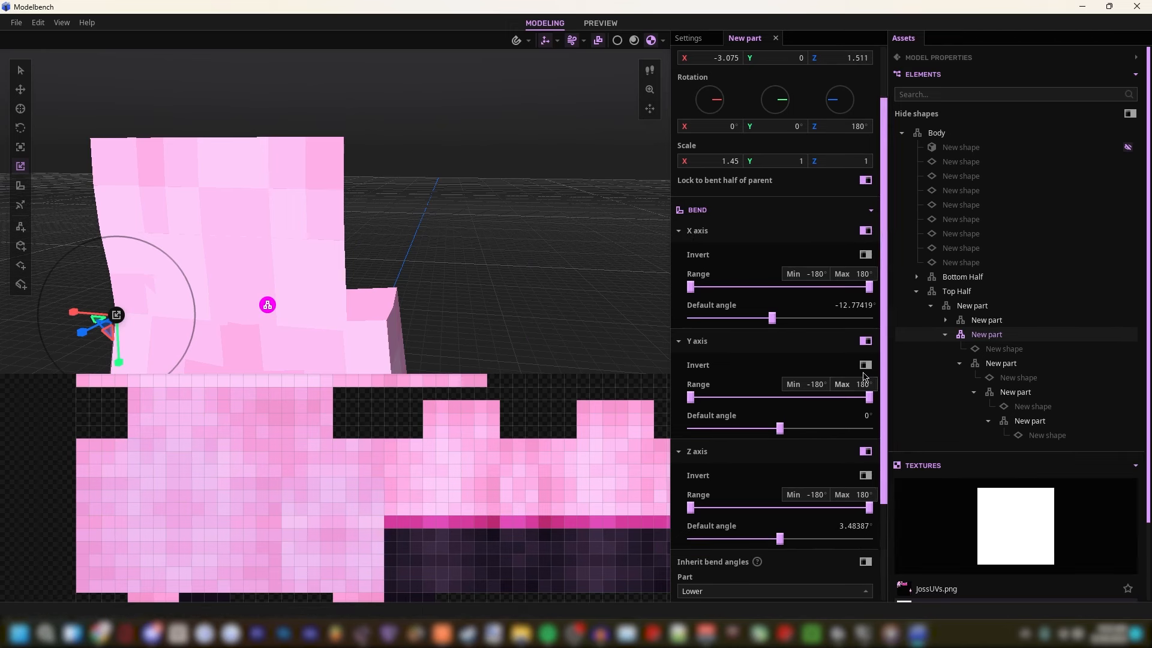
# Step: Duplicate the four nested plane shapes of the side strip and rotate the copies 90° on the Y axis
pyautogui.moveTo(558, 180); pyautogui.dragTo(558, 180, button='right')
pyautogui.press('a')
pyautogui.click(1000, 352)
pyautogui.keyDown('shift'); pyautogui.click(1018, 381); pyautogui.keyUp('shift')
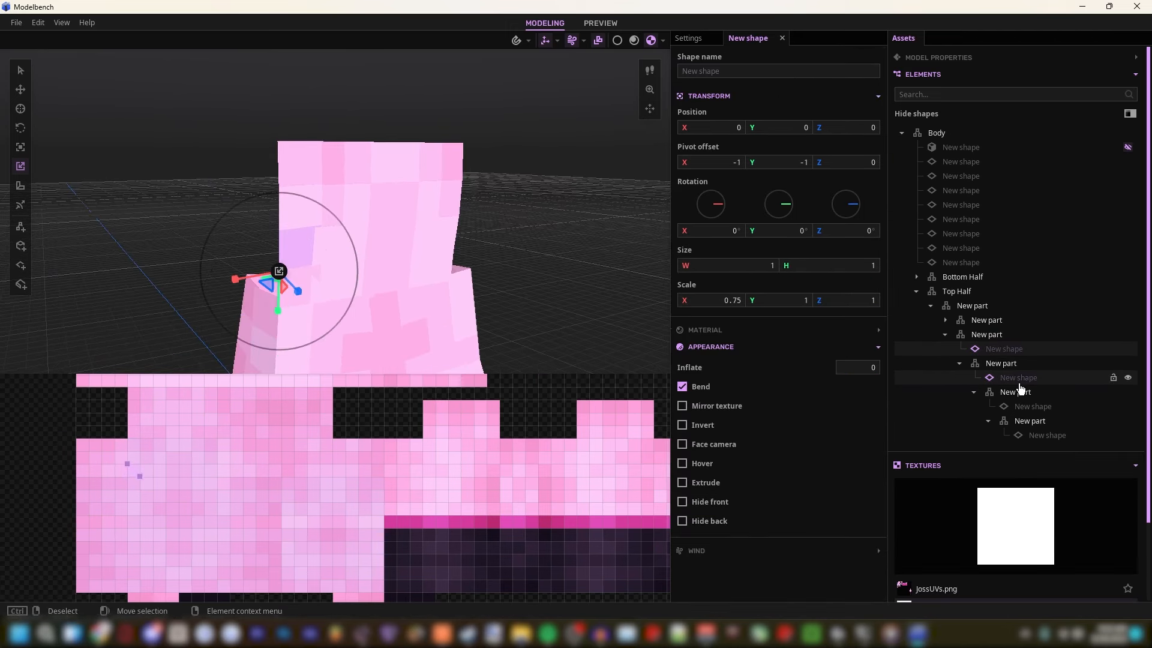
pyautogui.keyDown('shift'); pyautogui.click(1031, 408); pyautogui.keyUp('shift')
pyautogui.keyDown('shift'); pyautogui.click(1041, 425); pyautogui.keyUp('shift')
pyautogui.keyDown('shift'); pyautogui.click(1041, 436); pyautogui.keyUp('shift')
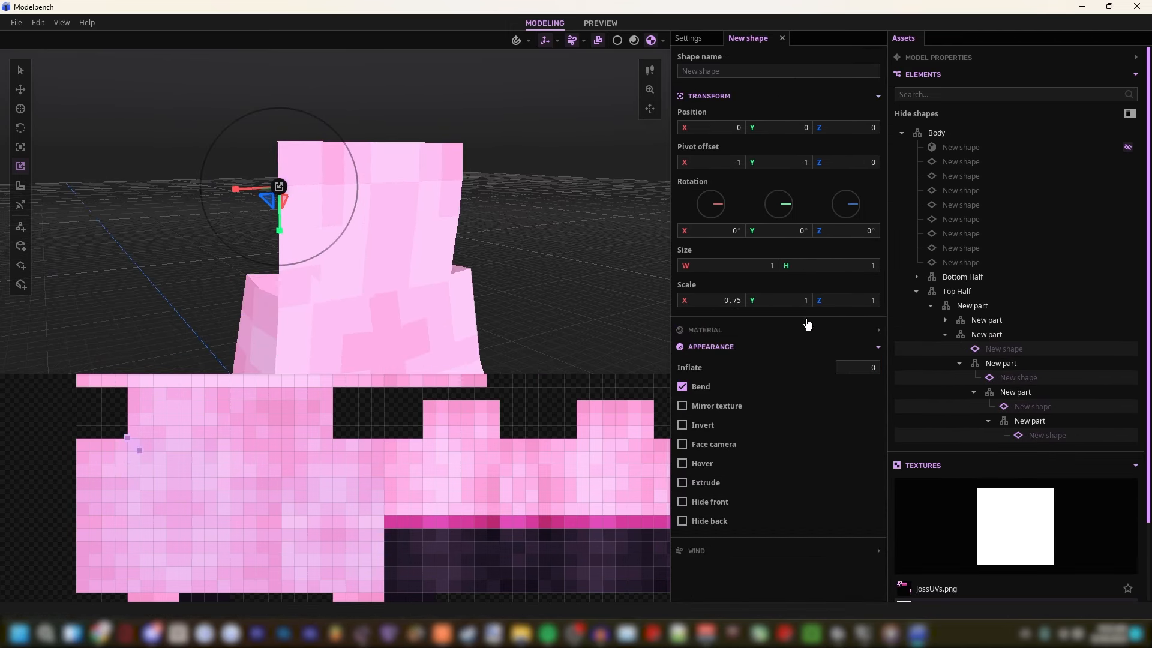
pyautogui.hotkey('ctrl', 'd')
pyautogui.click(800, 234)
pyautogui.write('9')
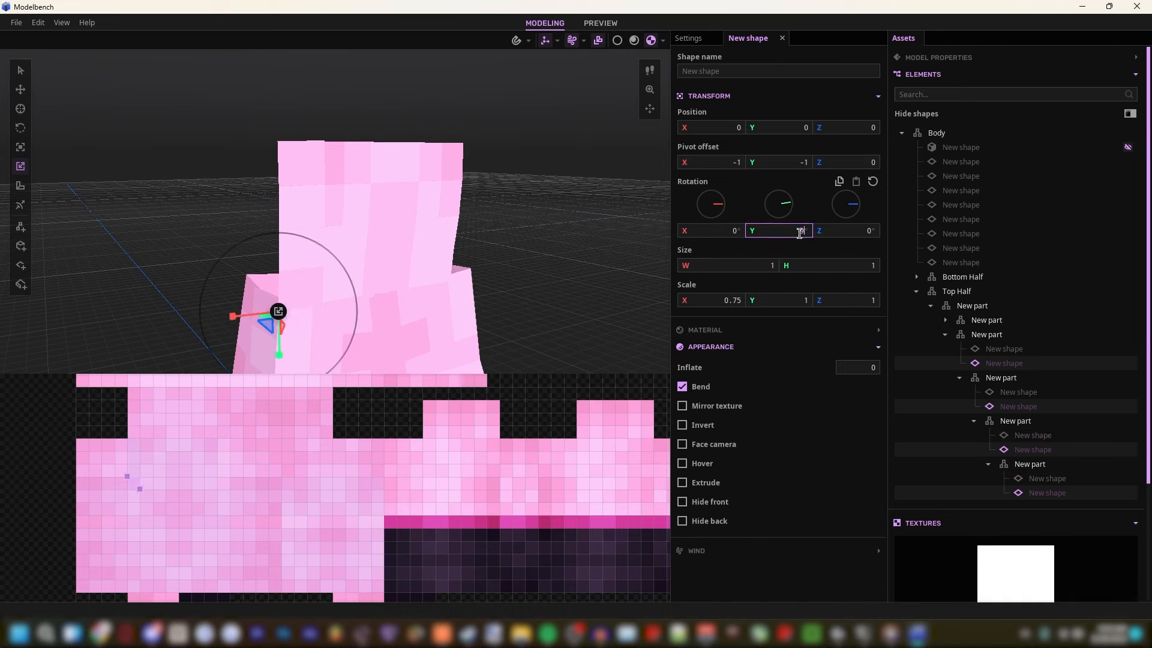
pyautogui.write('0')
# Step: Set the X pivot offset of the rotated planes to 0 and shift their UVs one pixel left on the texture
pyautogui.press('a')
pyautogui.moveTo(502, 249); pyautogui.dragTo(502, 249, button='right')
pyautogui.moveTo(684, 160); pyautogui.dragTo(693, 161)
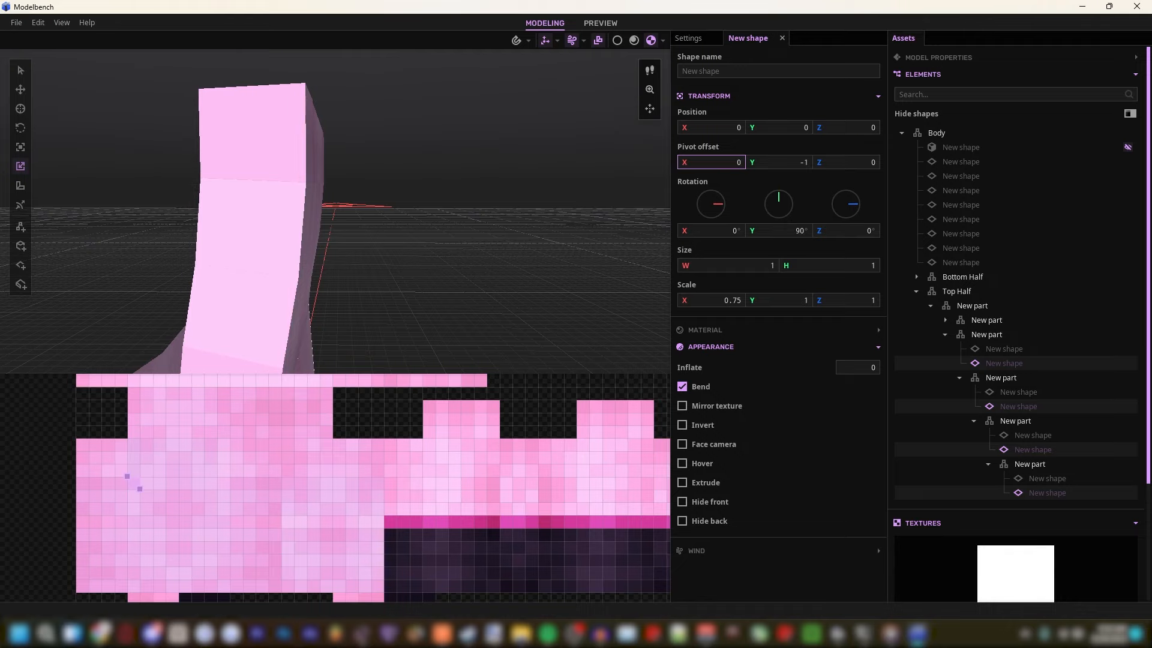
pyautogui.moveTo(135, 482); pyautogui.dragTo(122, 480)
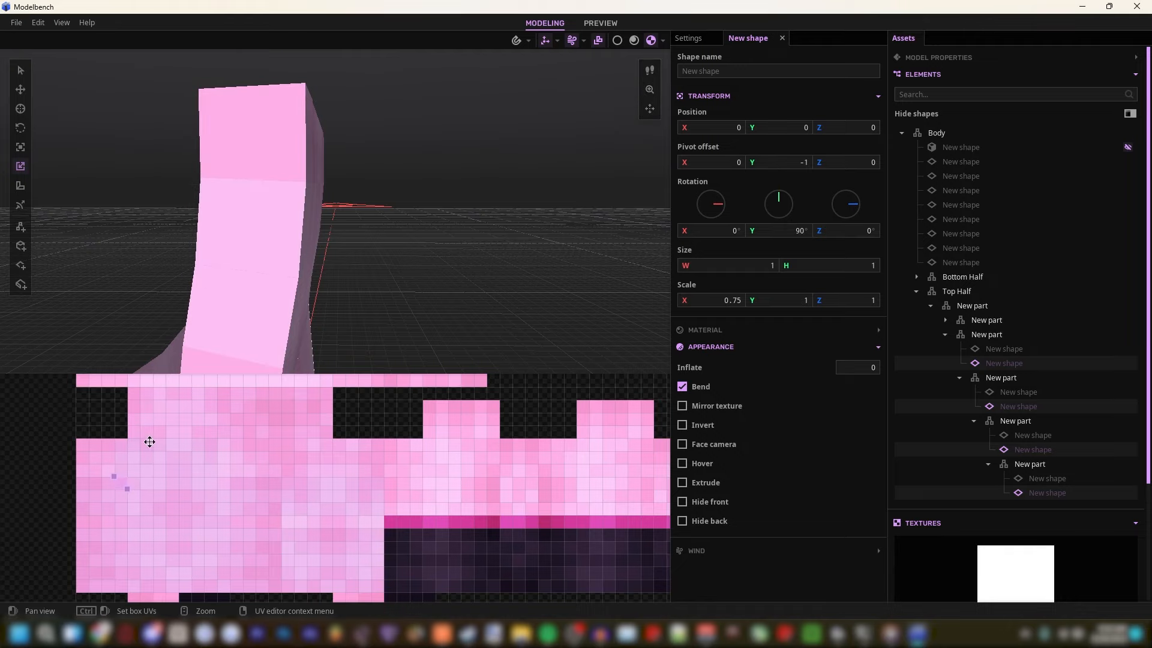
# Step: Inspect how the strip's new side planes meet the body's edge from the side, front and back
pyautogui.press('s')
pyautogui.moveTo(231, 288); pyautogui.dragTo(231, 288, button='right')
pyautogui.press('d')
pyautogui.press('w')
pyautogui.moveTo(368, 260); pyautogui.dragTo(514, 254, button='right')
pyautogui.click(396, 260)
pyautogui.press('d')
pyautogui.press('w')
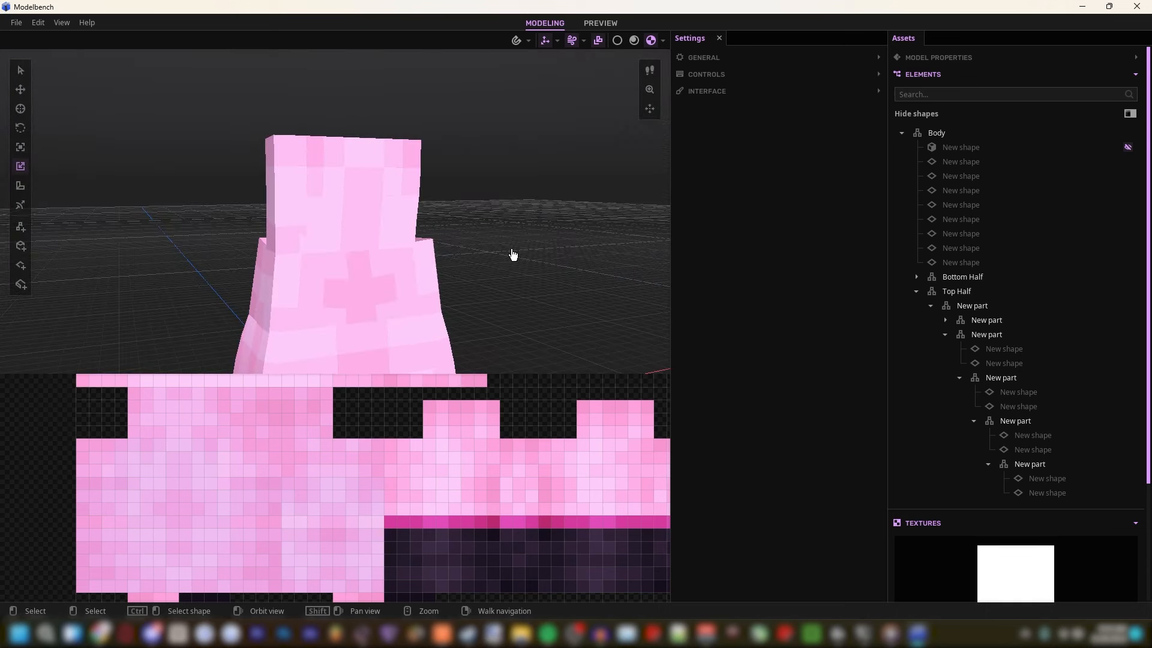
pyautogui.moveTo(492, 247); pyautogui.dragTo(418, 206, button='middle')
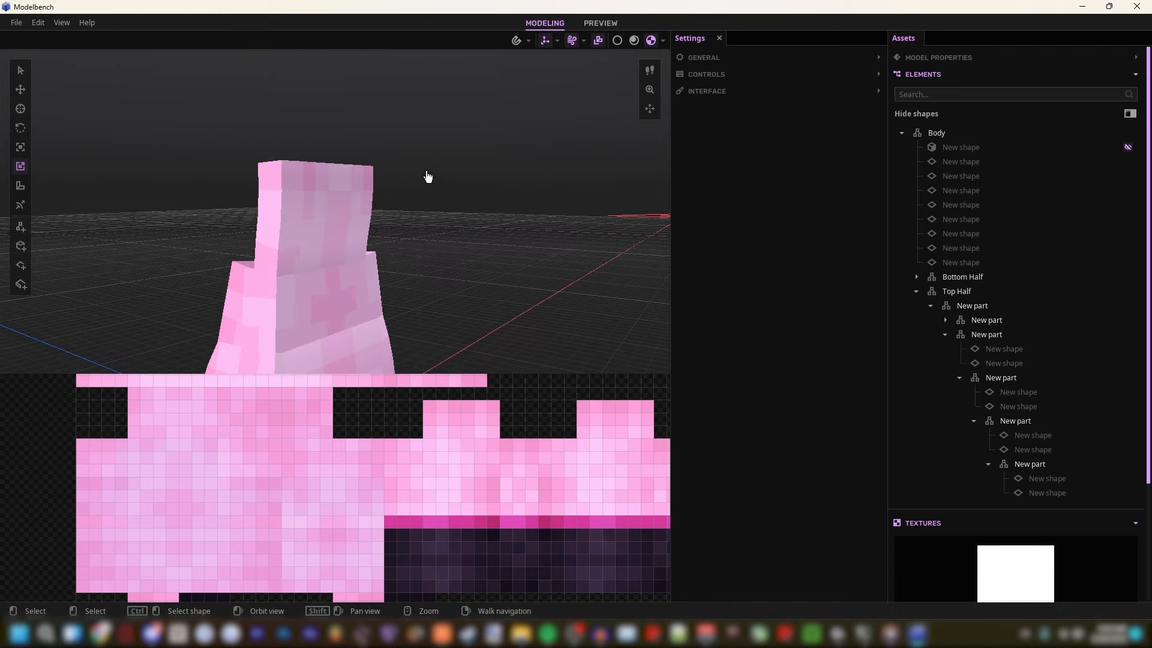
pyautogui.moveTo(453, 233); pyautogui.dragTo(486, 183, button='right')
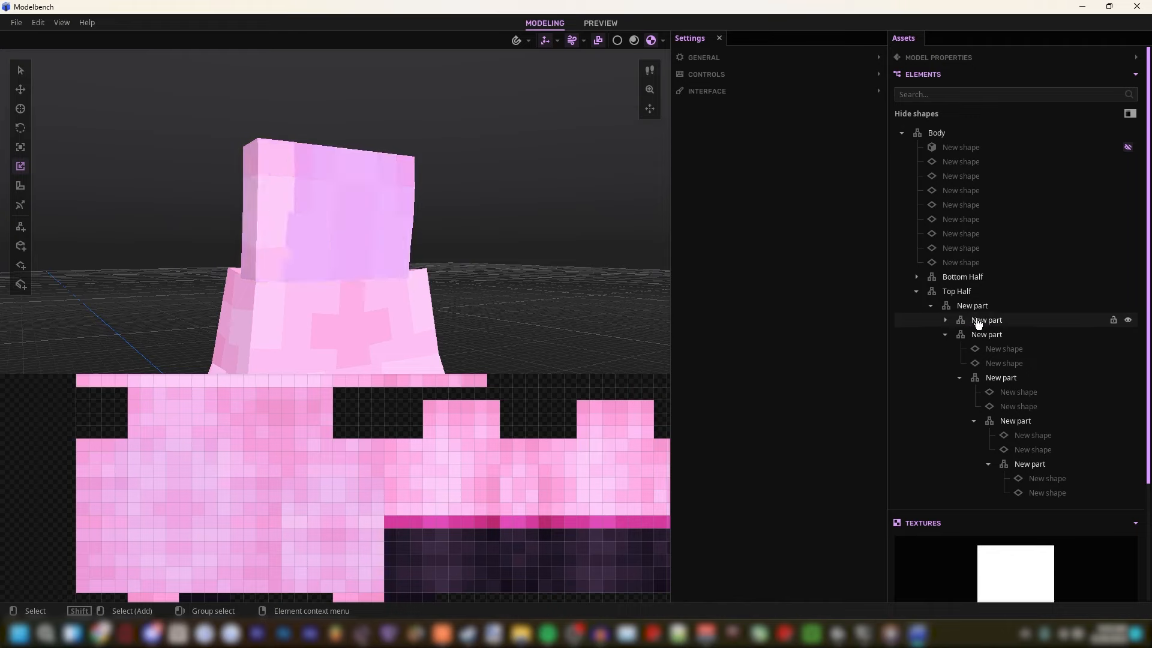
# Step: Duplicate the whole side strip chain and place the copy on the opposite edge at X position 3.075
pyautogui.hotkey('ctrl', 'z')
pyautogui.click(706, 127)
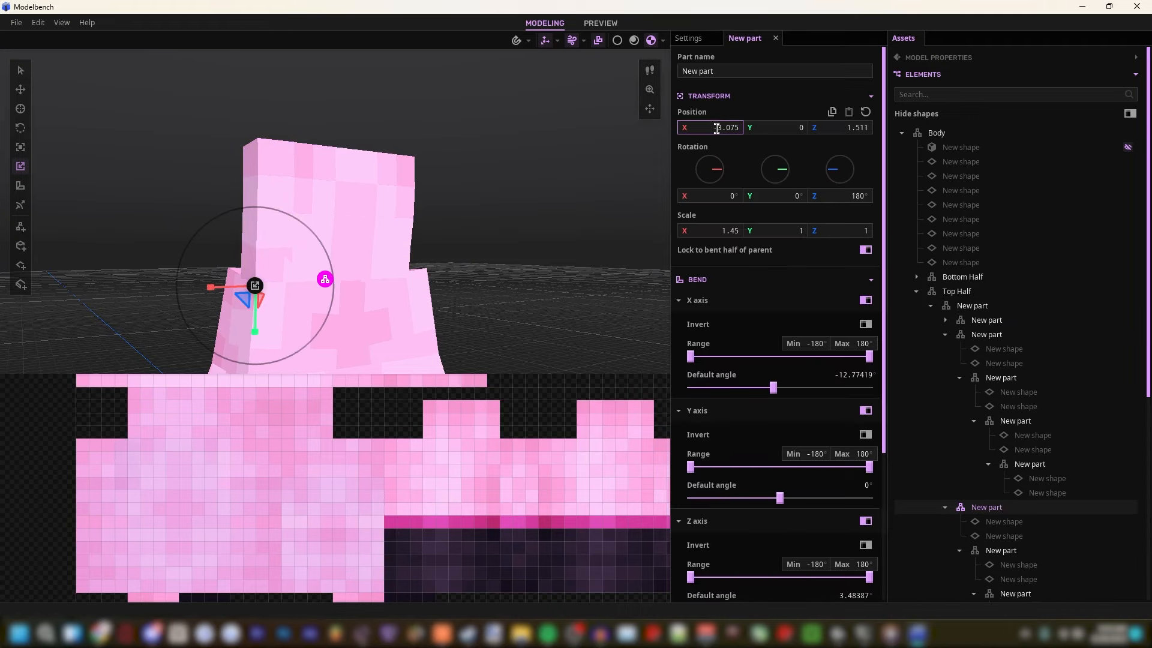
pyautogui.press('BackSpace')
# Step: Set the X pivot offset to 0 on the four unrotated planes of the copied strip
pyautogui.moveTo(519, 210); pyautogui.dragTo(488, 186, button='right')
pyautogui.keyDown('ctrl'); pyautogui.click(257, 237); pyautogui.keyUp('ctrl')
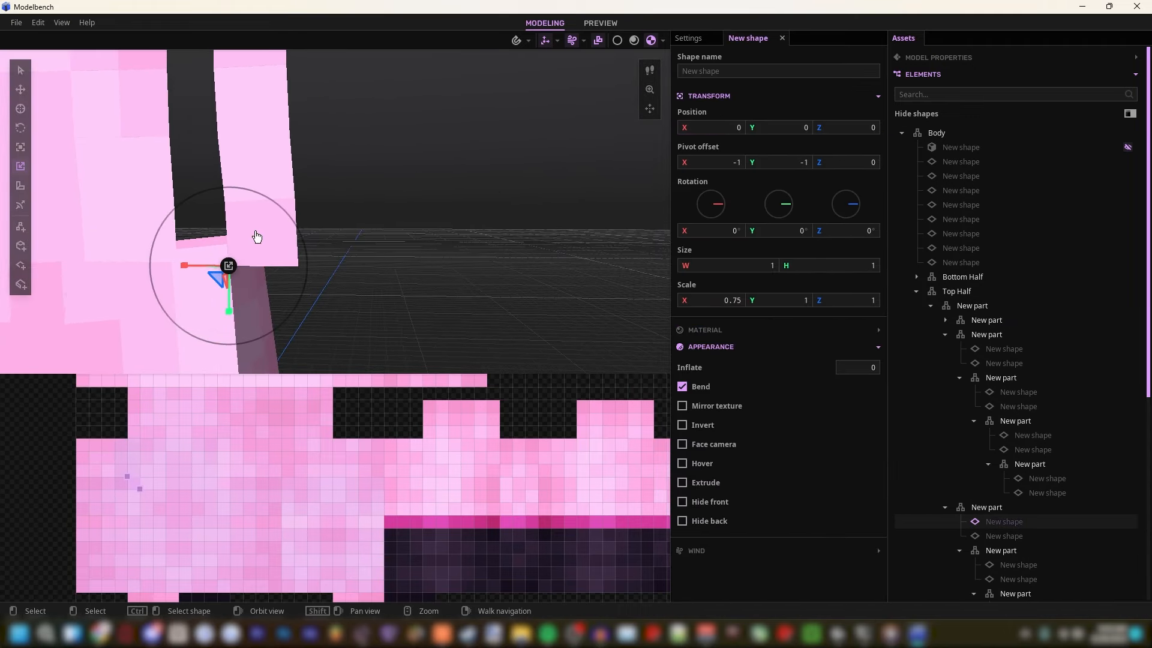
pyautogui.moveTo(712, 162); pyautogui.dragTo(731, 162)
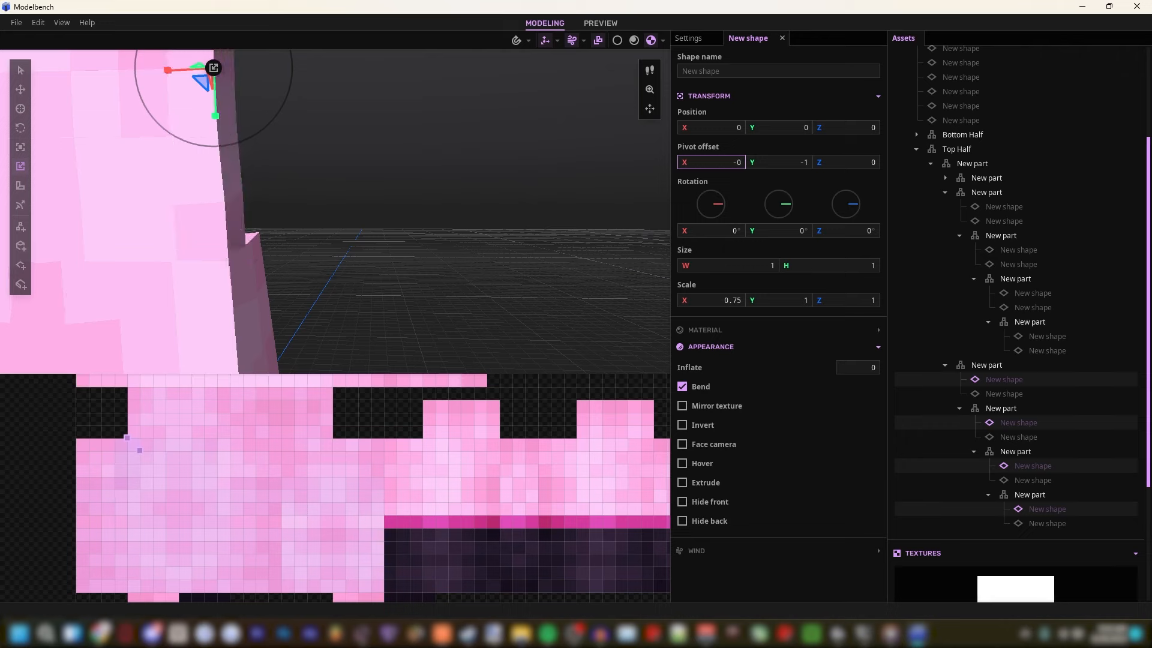
pyautogui.moveTo(544, 174); pyautogui.dragTo(494, 157, button='right')
# Step: Invert the Z-axis bend on all four nested parts of the copied strip
pyautogui.click(990, 366)
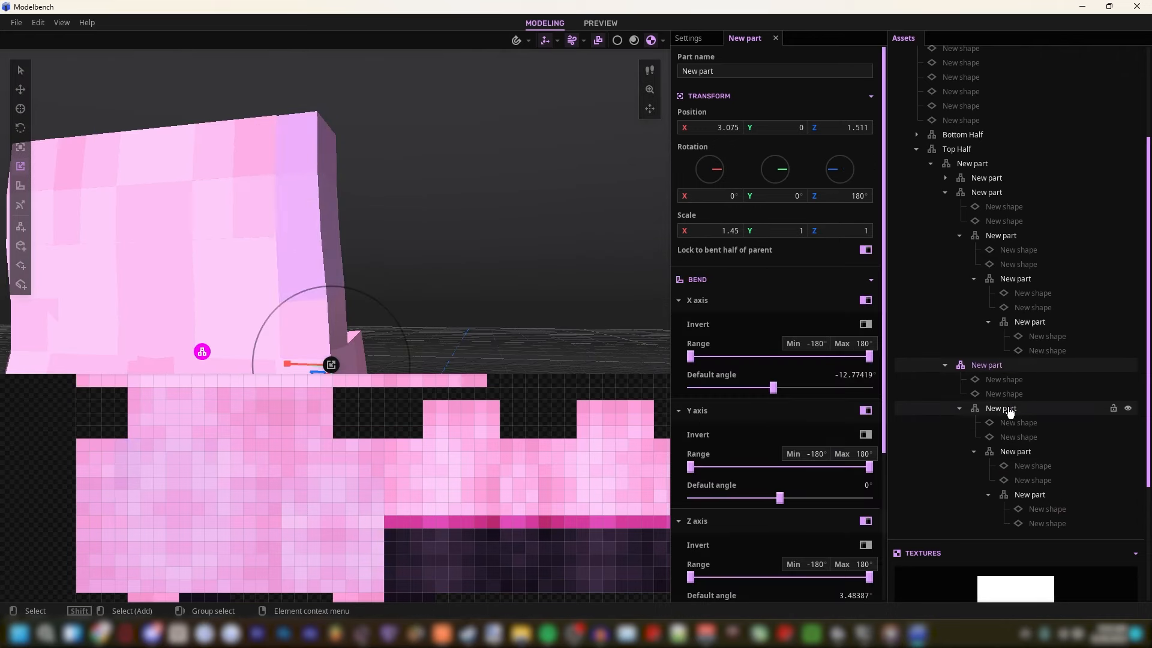
pyautogui.keyDown('shift'); pyautogui.click(1010, 411); pyautogui.keyUp('shift')
pyautogui.keyDown('shift'); pyautogui.click(1018, 454); pyautogui.keyUp('shift')
pyautogui.keyDown('shift'); pyautogui.click(1023, 495); pyautogui.keyUp('shift')
pyautogui.click(869, 547)
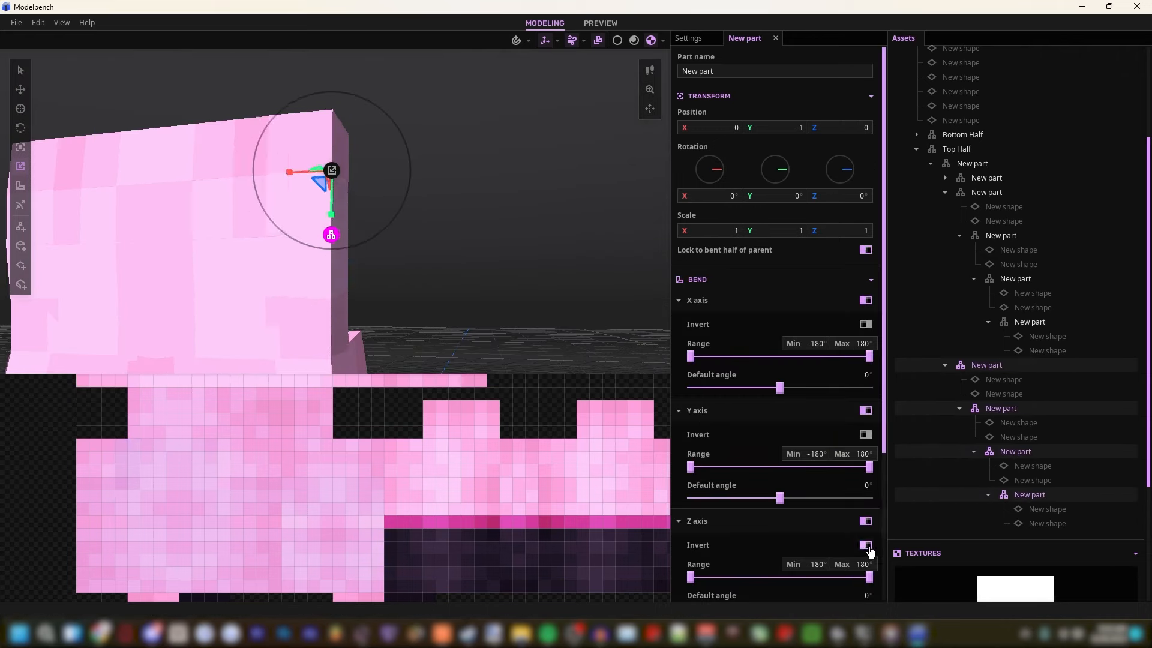
pyautogui.click(561, 302)
# Step: Set the X-axis default bend angle to -8° on the root parts of the main chain and both side strips
pyautogui.press('s')
pyautogui.press('a')
pyautogui.moveTo(561, 302); pyautogui.dragTo(378, 333, button='right')
pyautogui.press('d')
pyautogui.press('d')
pyautogui.press('w')
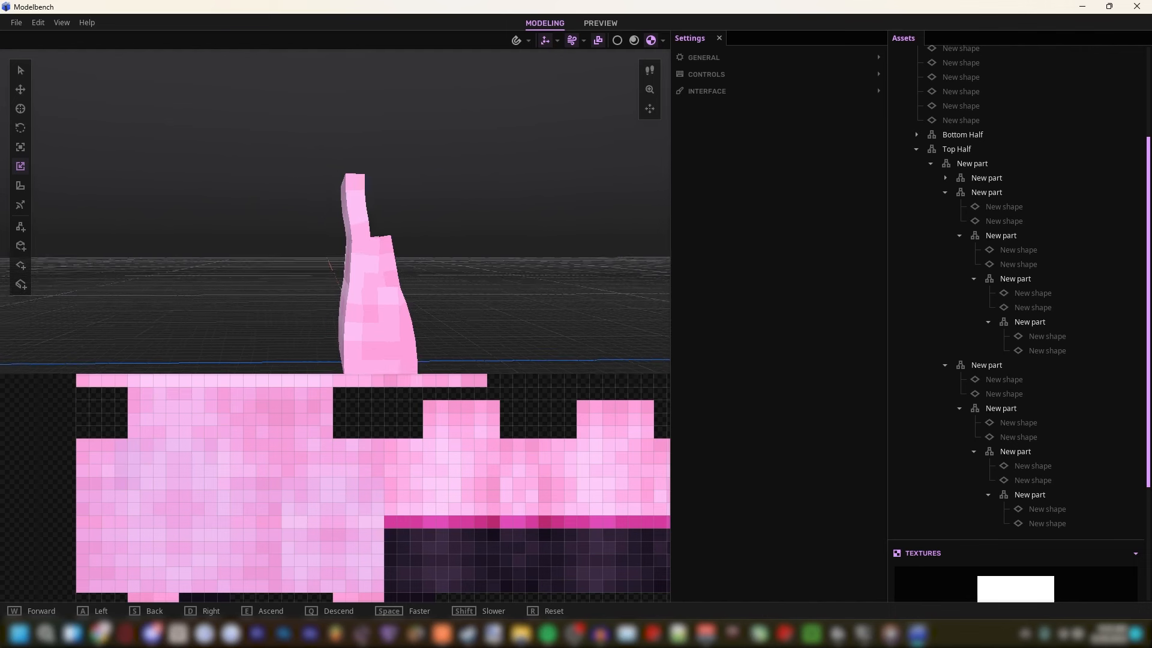
pyautogui.click(986, 365)
pyautogui.keyDown('shift'); pyautogui.click(996, 194); pyautogui.keyUp('shift')
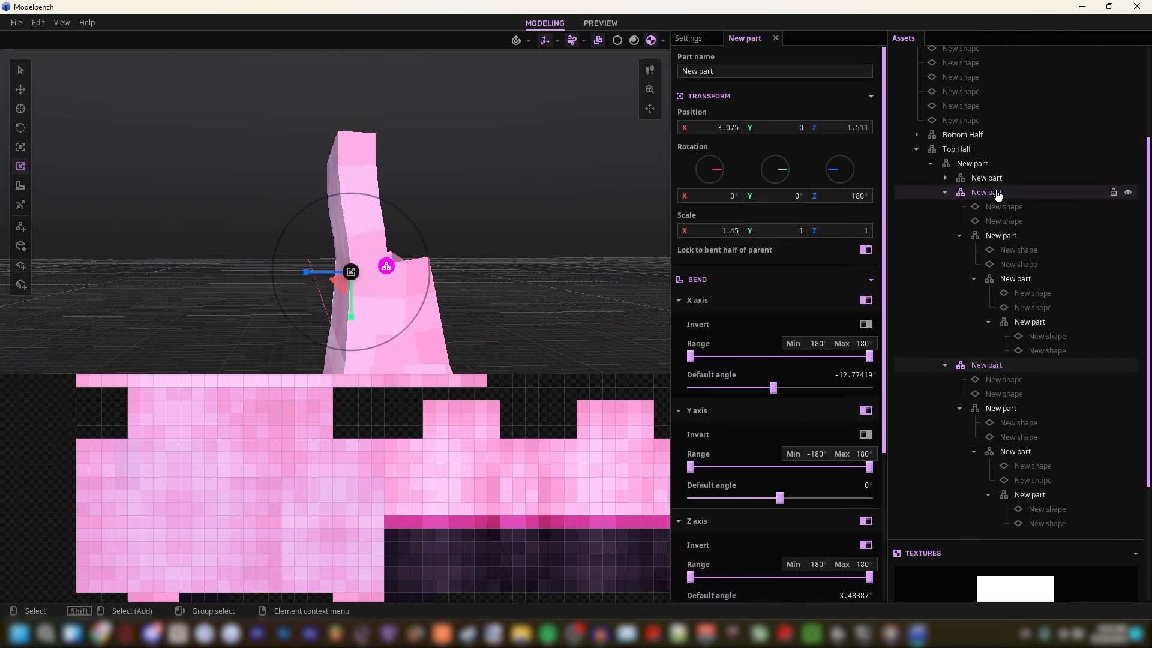
pyautogui.keyDown('shift'); pyautogui.click(982, 180); pyautogui.keyUp('shift')
pyautogui.click(862, 374)
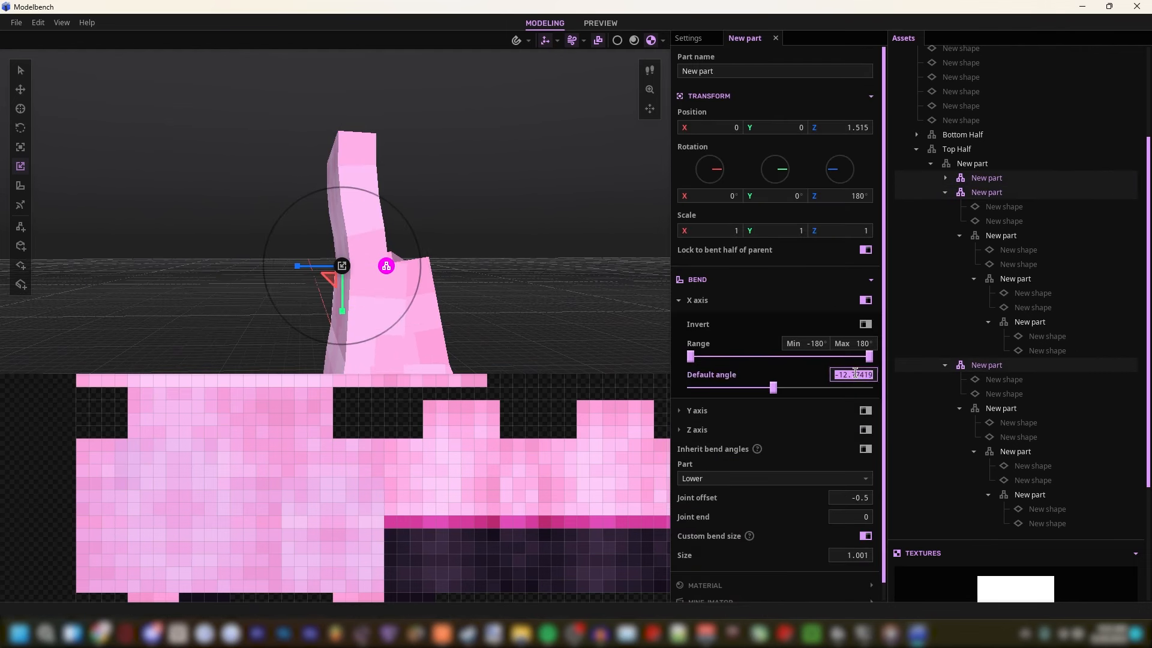
pyautogui.write('-8')
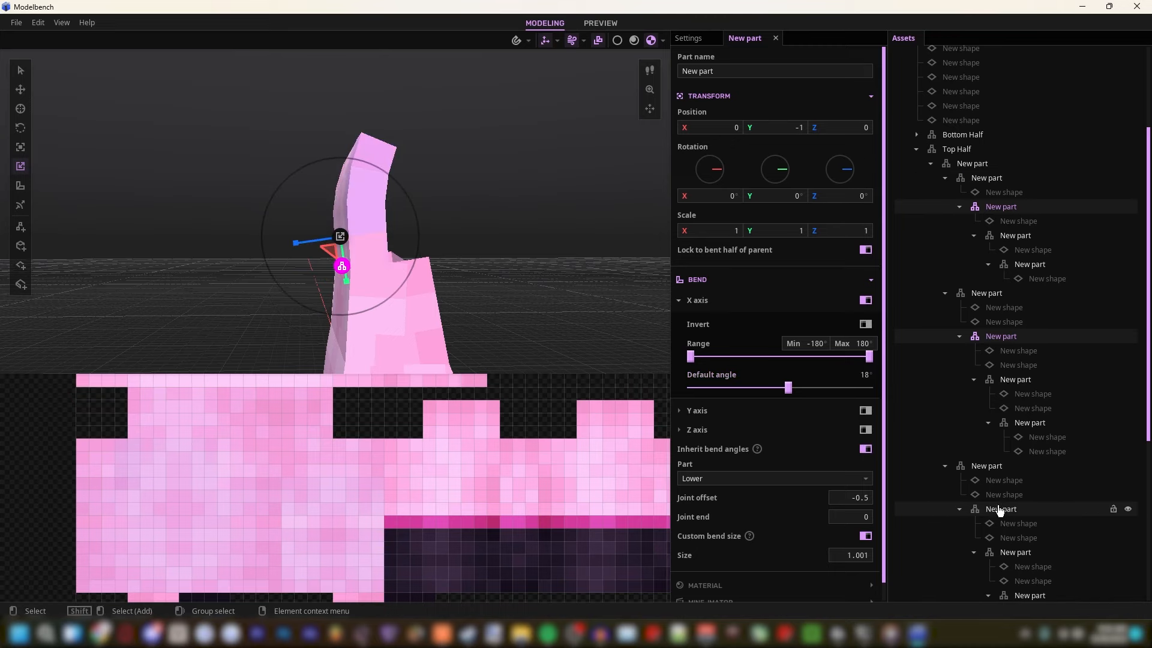
# Step: Set the X-axis default bend angle to 12° on the second-level parts of the main chain and both strips
pyautogui.keyDown('shift'); pyautogui.click(1000, 508); pyautogui.keyUp('shift')
pyautogui.write('10')
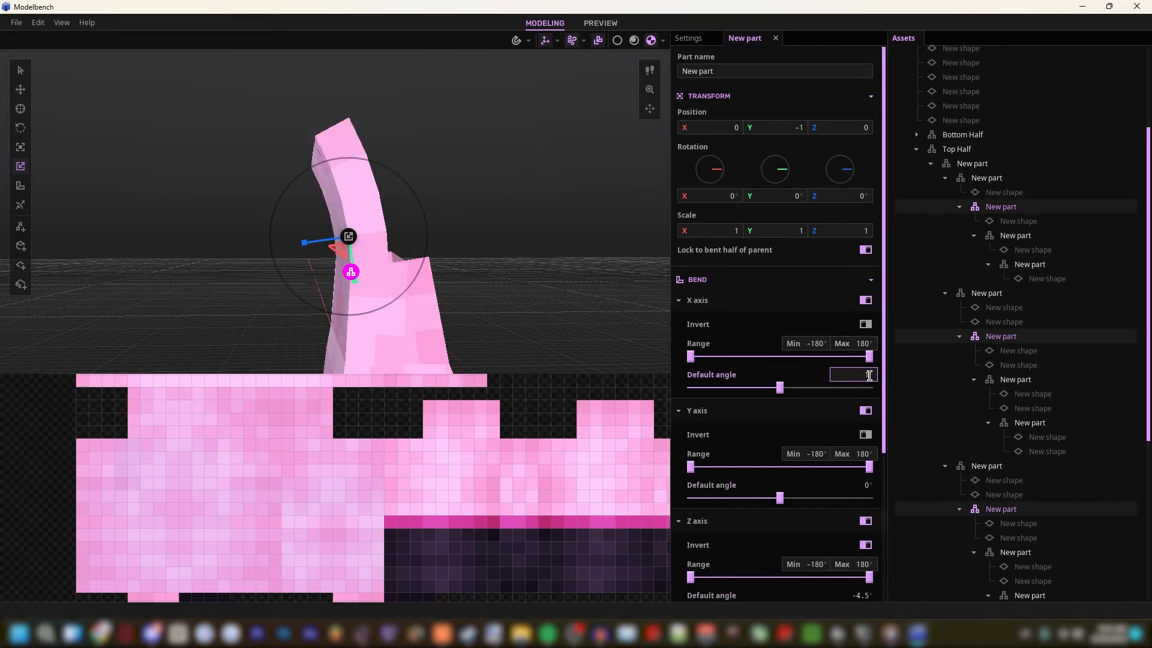
pyautogui.press('BackSpace')
pyautogui.write('2')
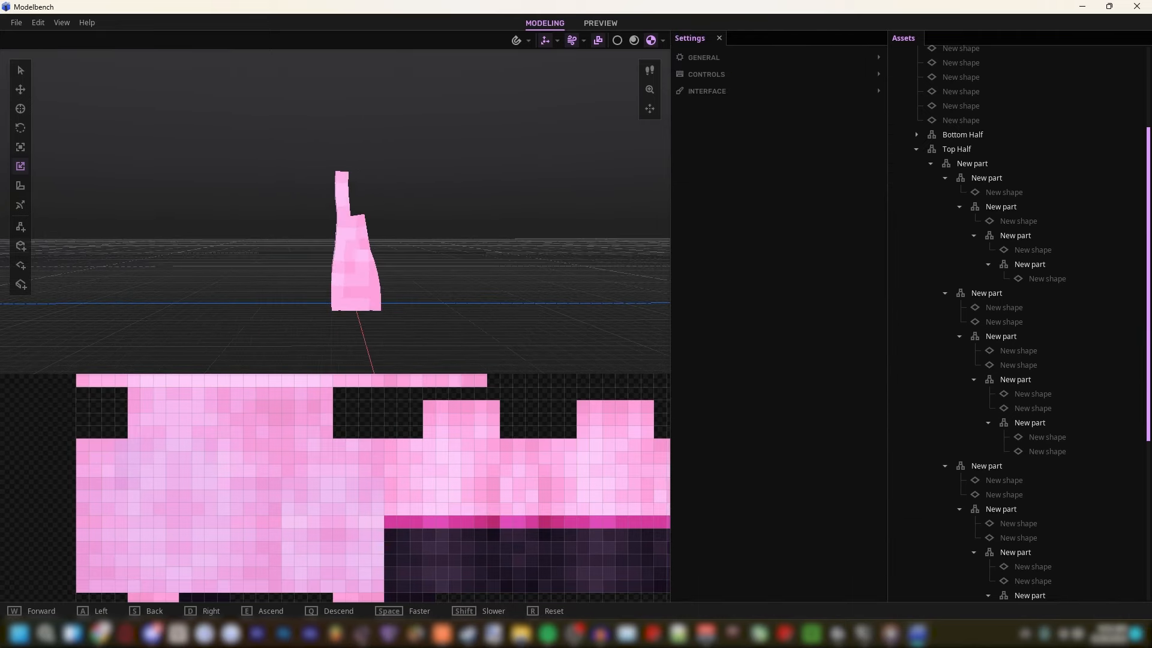
pyautogui.moveTo(334, 212); pyautogui.dragTo(324, 203, button='right')
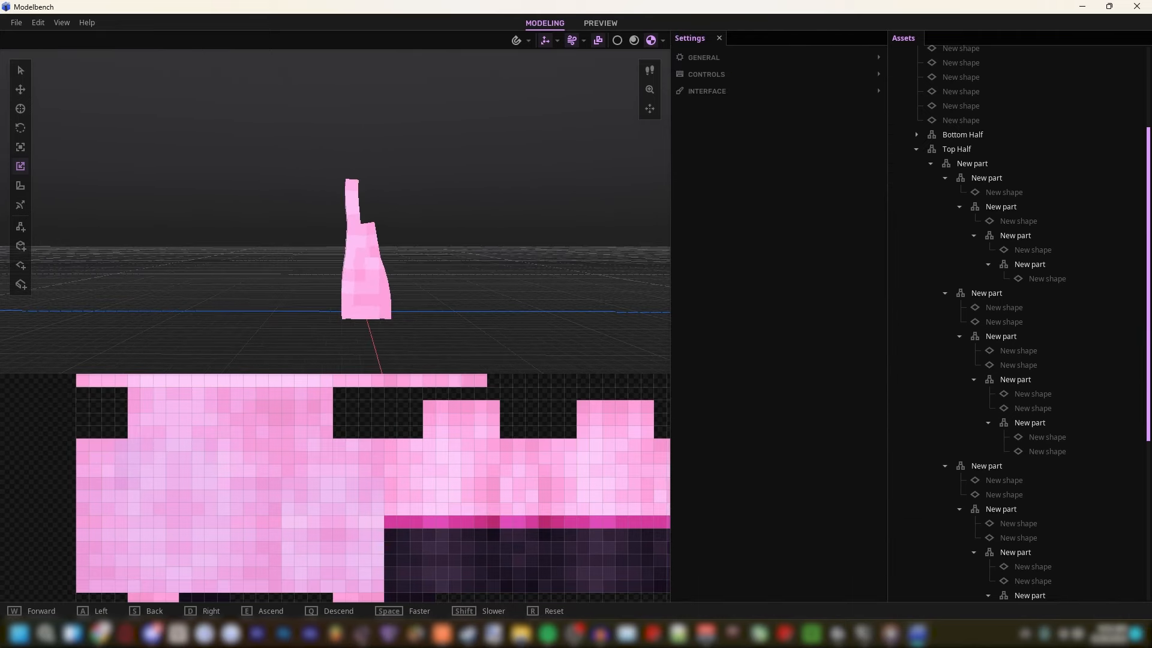
pyautogui.press('w')
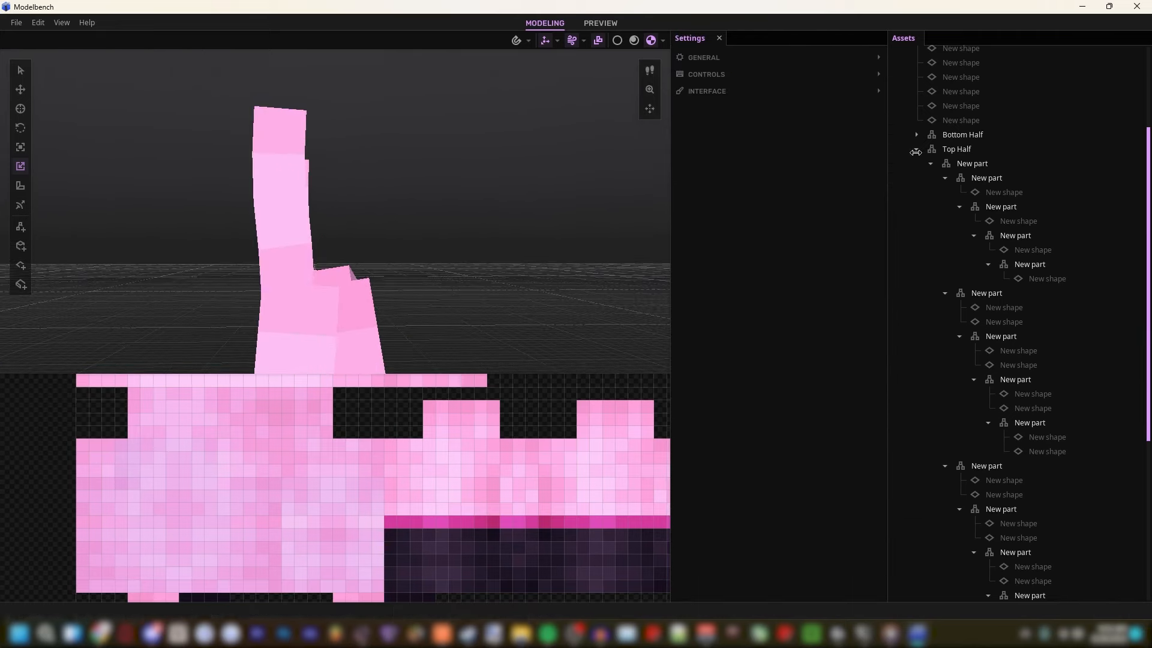
# Step: Duplicate the part directly under Top Half that holds all three chains and rotate the copy 180° on the Y axis
pyautogui.click(986, 177)
pyautogui.click(967, 165)
pyautogui.click(931, 164)
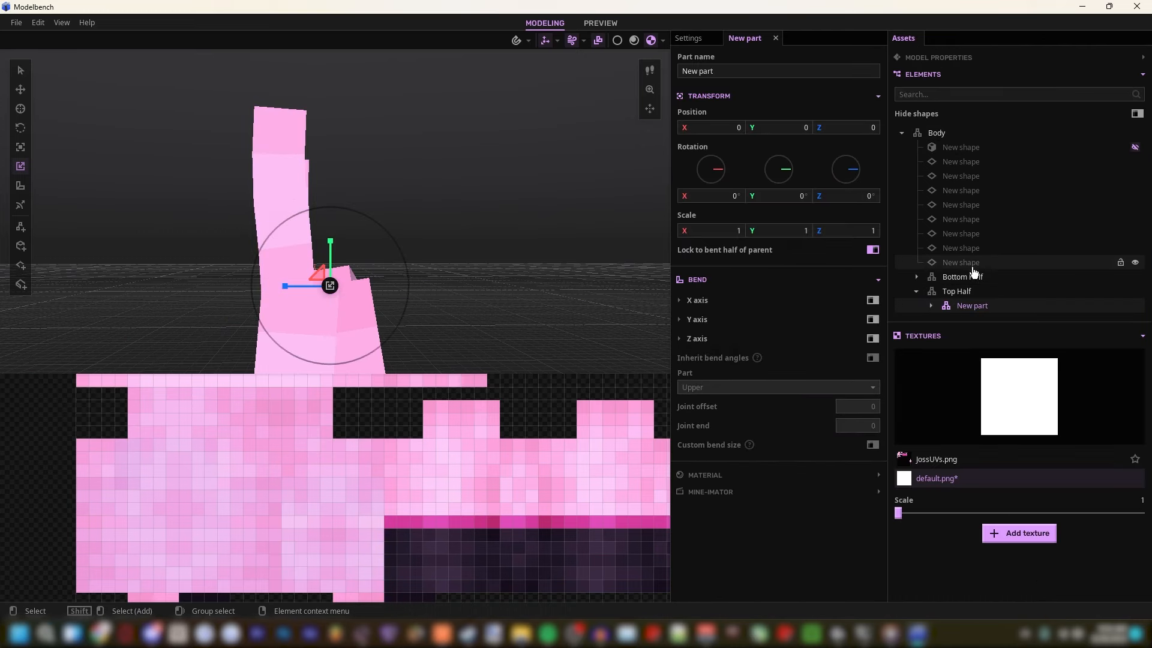
pyautogui.hotkey('ctrl', 'd')
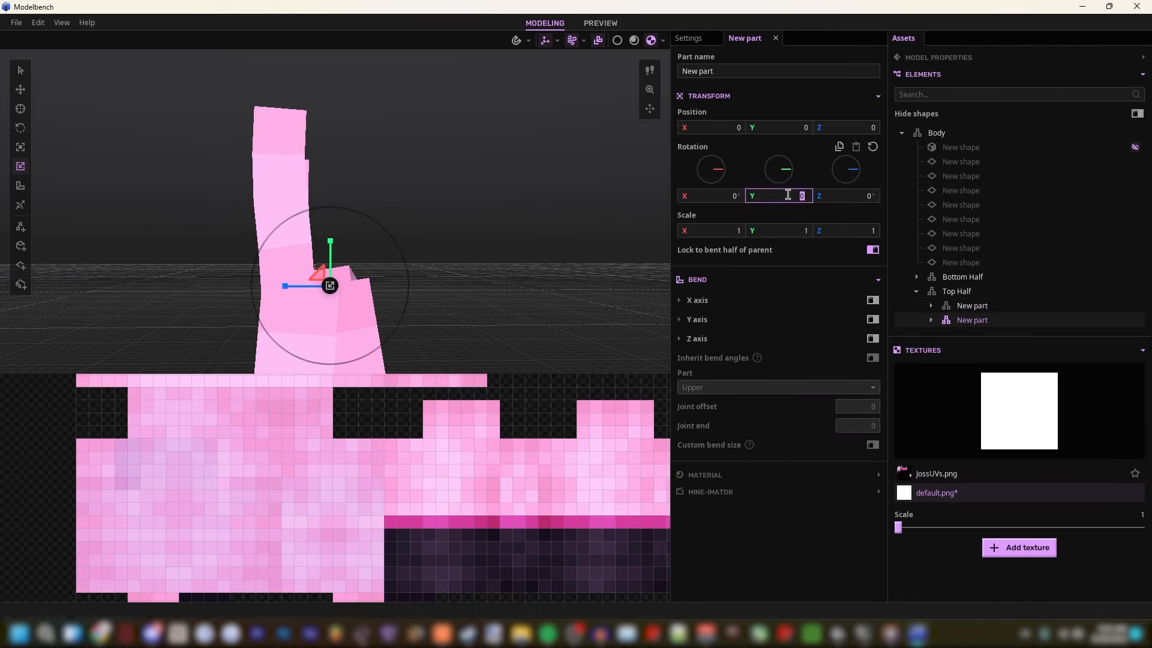
pyautogui.write('180')
pyautogui.press('Return')
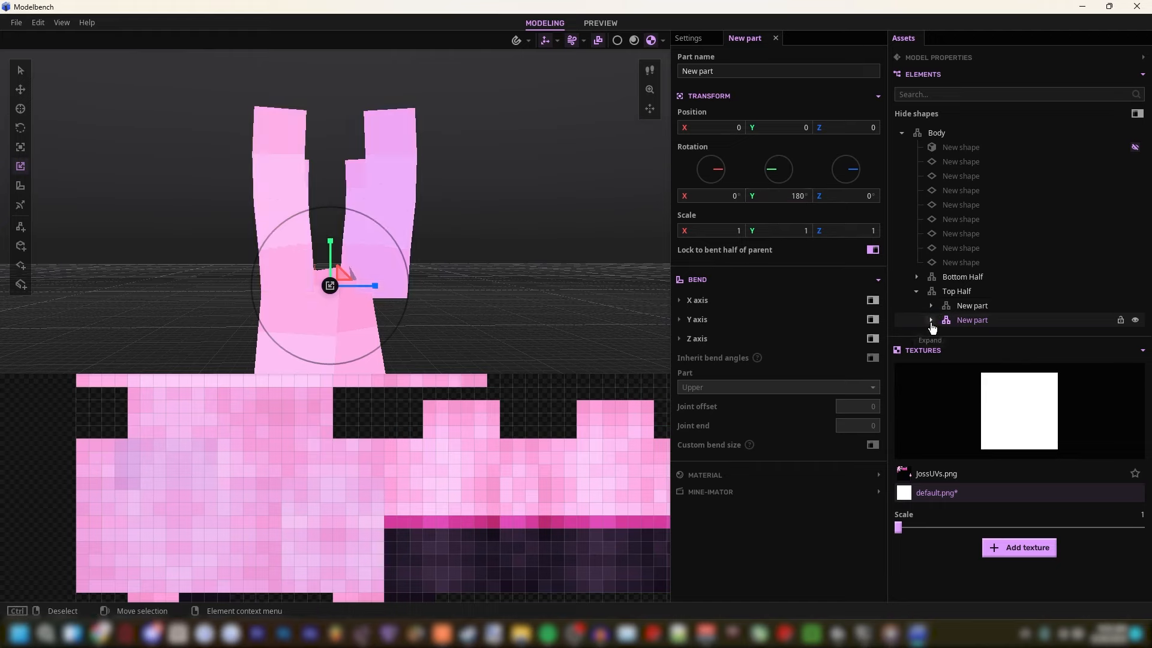
# Step: Collapse the three nested chains of the rotated copy in the element tree and select the first and last
pyautogui.click(931, 322)
pyautogui.click(982, 350)
pyautogui.press('d')
pyautogui.moveTo(480, 240); pyautogui.dragTo(432, 252, button='right')
pyautogui.press('a')
pyautogui.moveTo(537, 182); pyautogui.dragTo(480, 186, button='right')
pyautogui.press('d')
pyautogui.moveTo(581, 141); pyautogui.dragTo(618, 151, button='right')
pyautogui.click(980, 336)
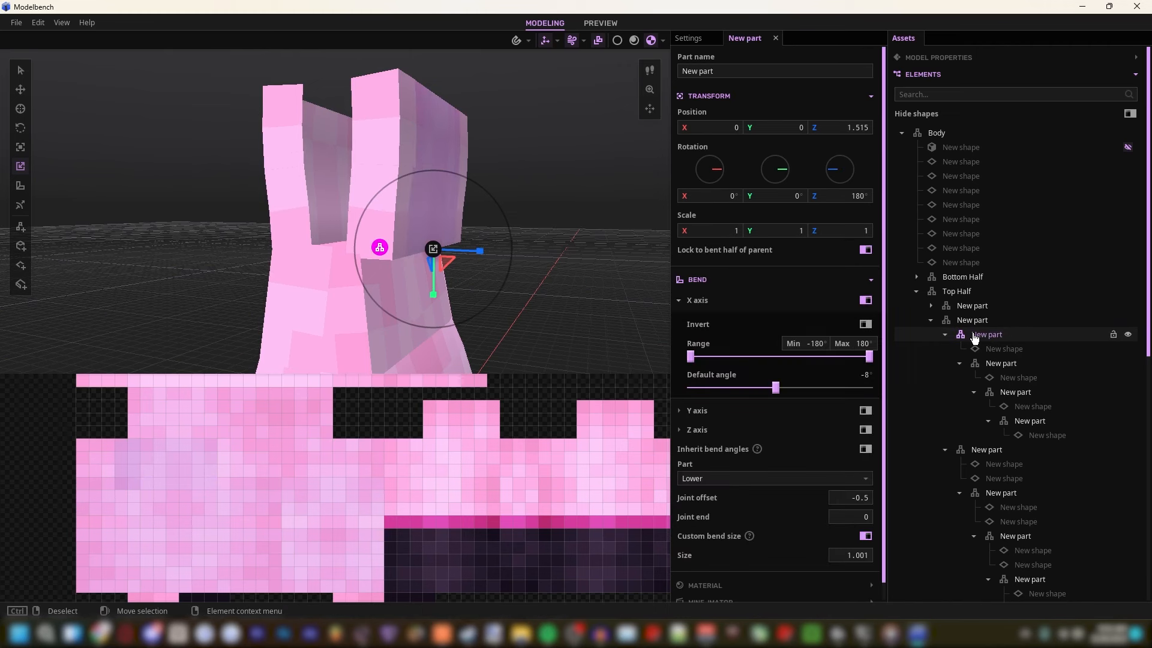
pyautogui.click(945, 335)
pyautogui.click(946, 350)
pyautogui.click(945, 363)
pyautogui.keyDown('shift'); pyautogui.click(975, 363); pyautogui.keyUp('shift')
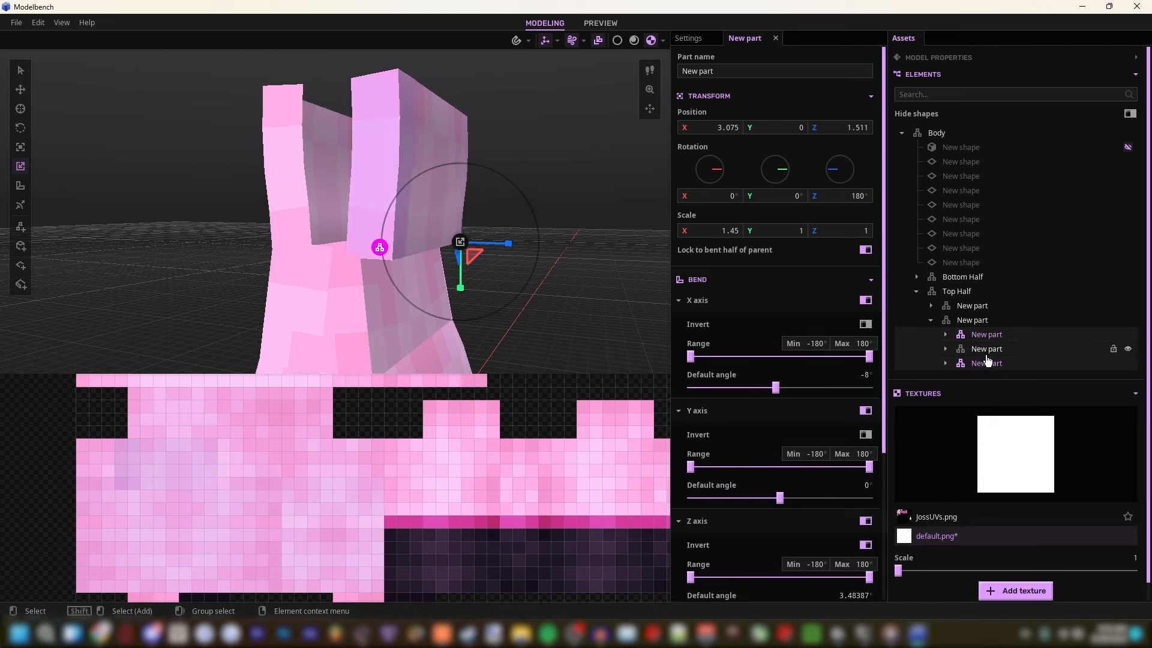
# Step: Examine the body's overall shape and texture from the side and the front
pyautogui.moveTo(324, 280); pyautogui.dragTo(326, 336, button='right')
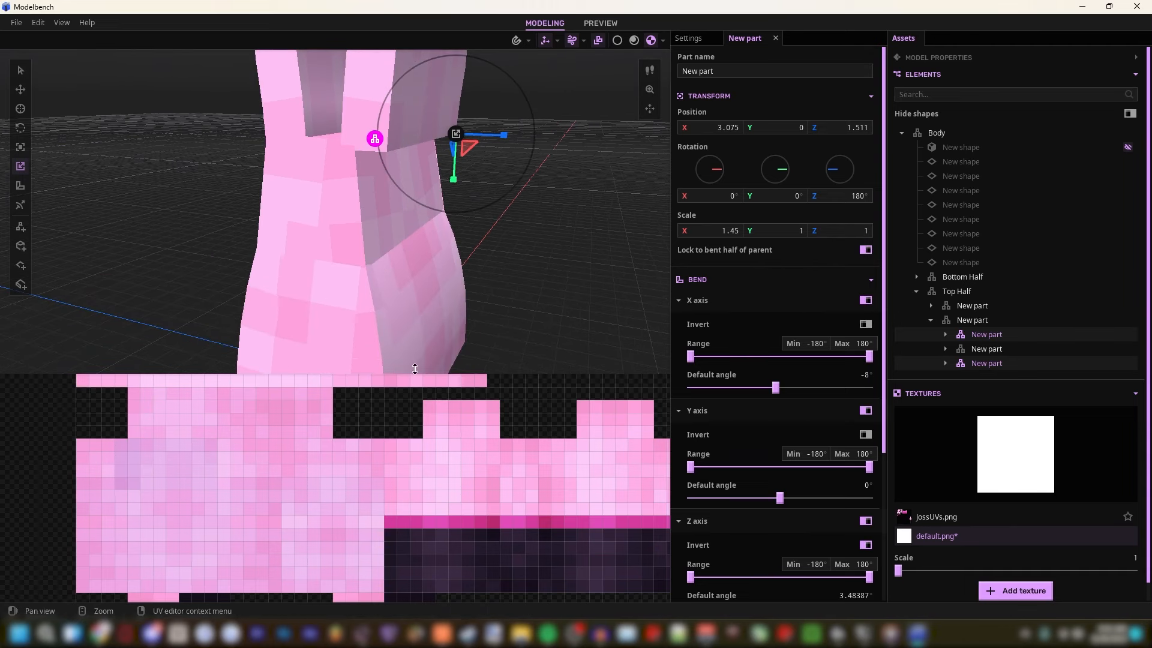
pyautogui.moveTo(401, 325); pyautogui.dragTo(432, 215, button='right')
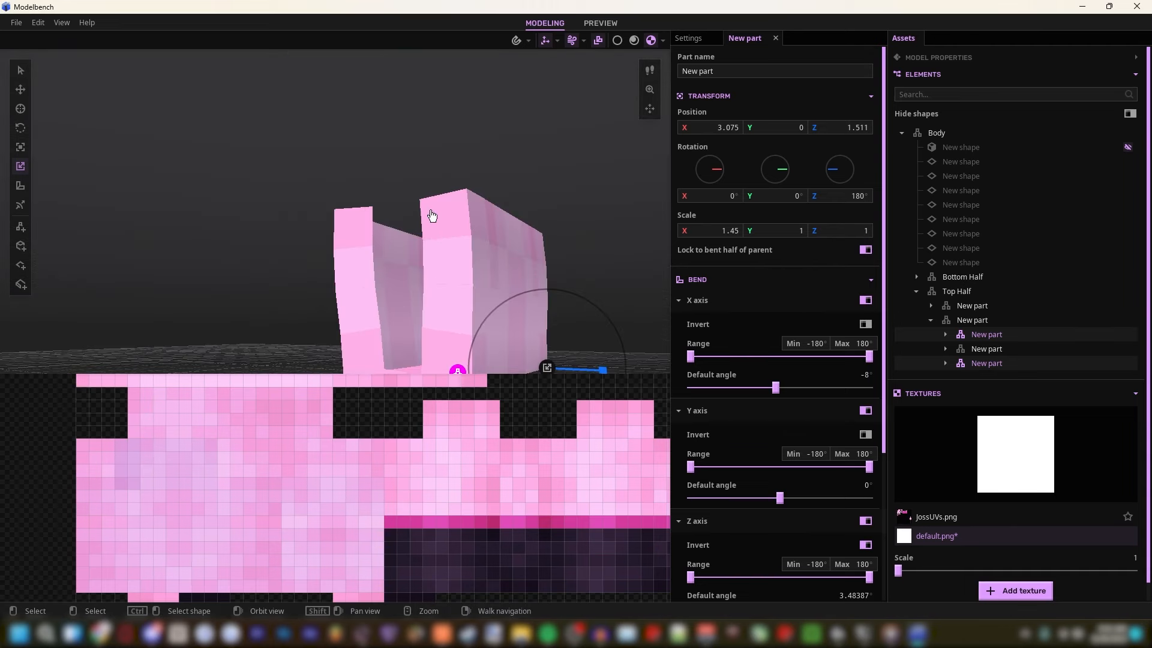
pyautogui.moveTo(347, 261); pyautogui.dragTo(357, 351, button='right')
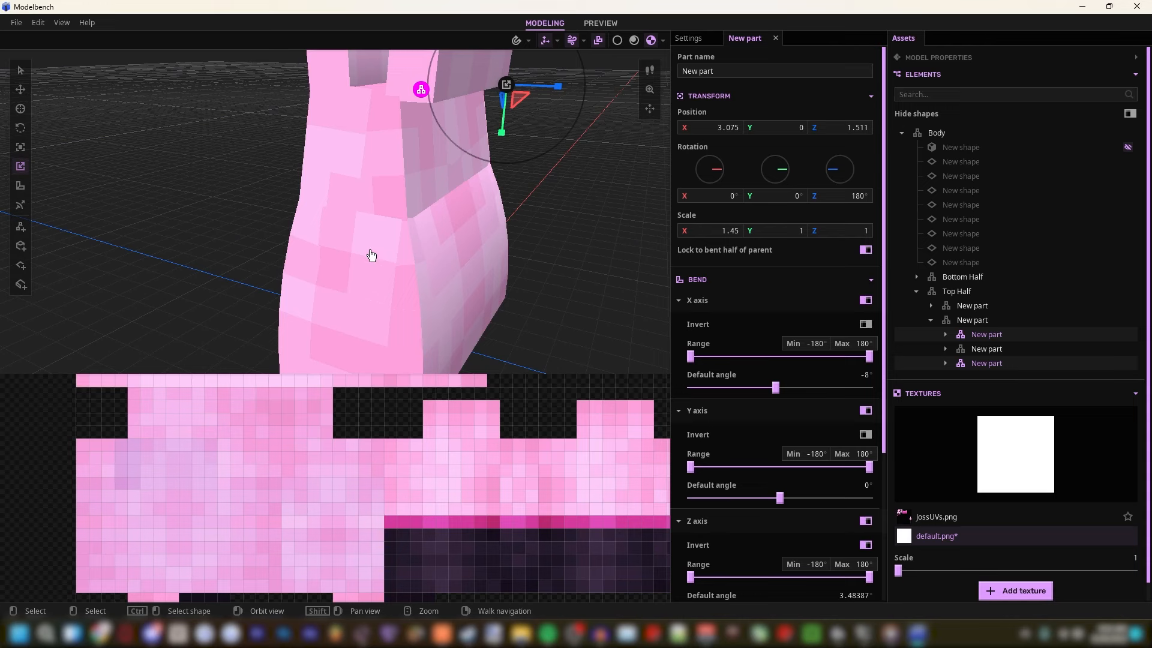
pyautogui.moveTo(367, 207); pyautogui.dragTo(487, 188)
pyautogui.scroll(-5, 399, 168)
pyautogui.click(487, 189)
pyautogui.scroll(5, 489, 188)
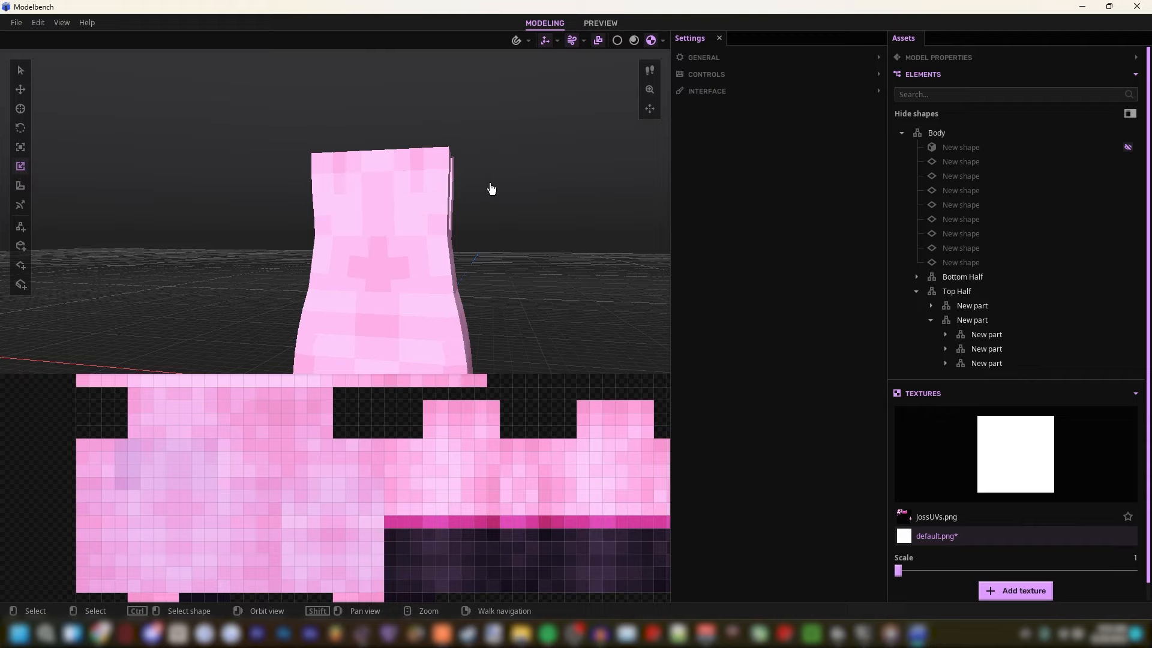
pyautogui.keyDown('shift'); pyautogui.moveTo(400, 297); pyautogui.dragTo(364, 286, button='middle'); pyautogui.keyUp('shift')
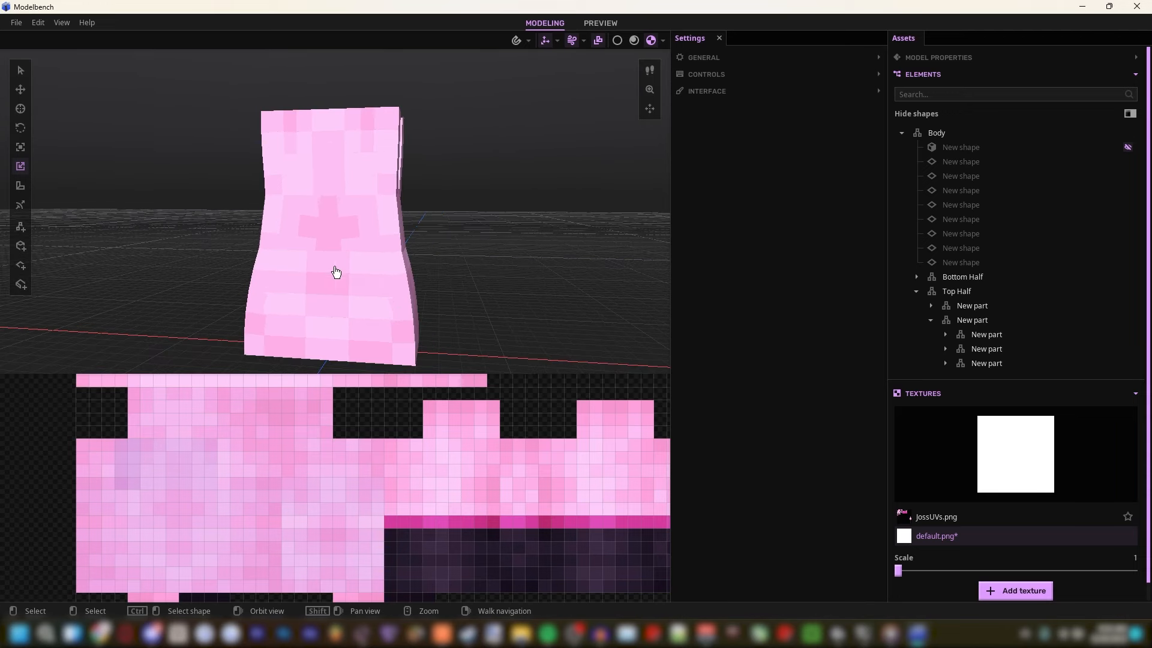
pyautogui.keyDown('shift'); pyautogui.moveTo(239, 278); pyautogui.dragTo(280, 218, button='middle'); pyautogui.keyUp('shift')
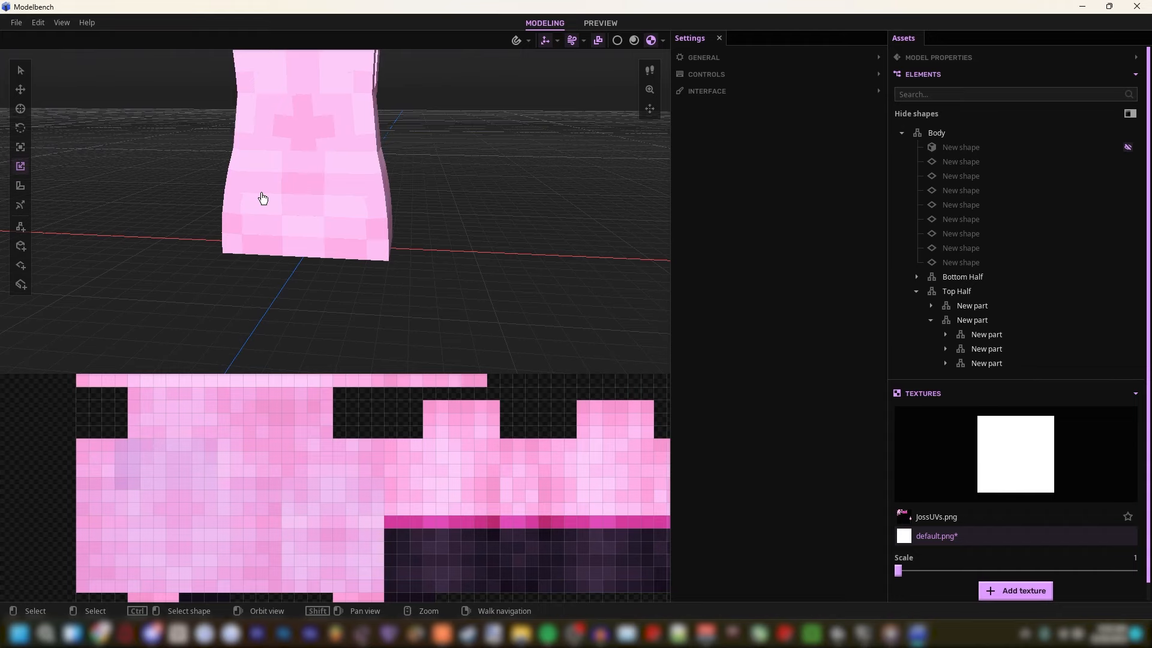
pyautogui.scroll(-3, 303, 133)
pyautogui.scroll(1, 305, 135)
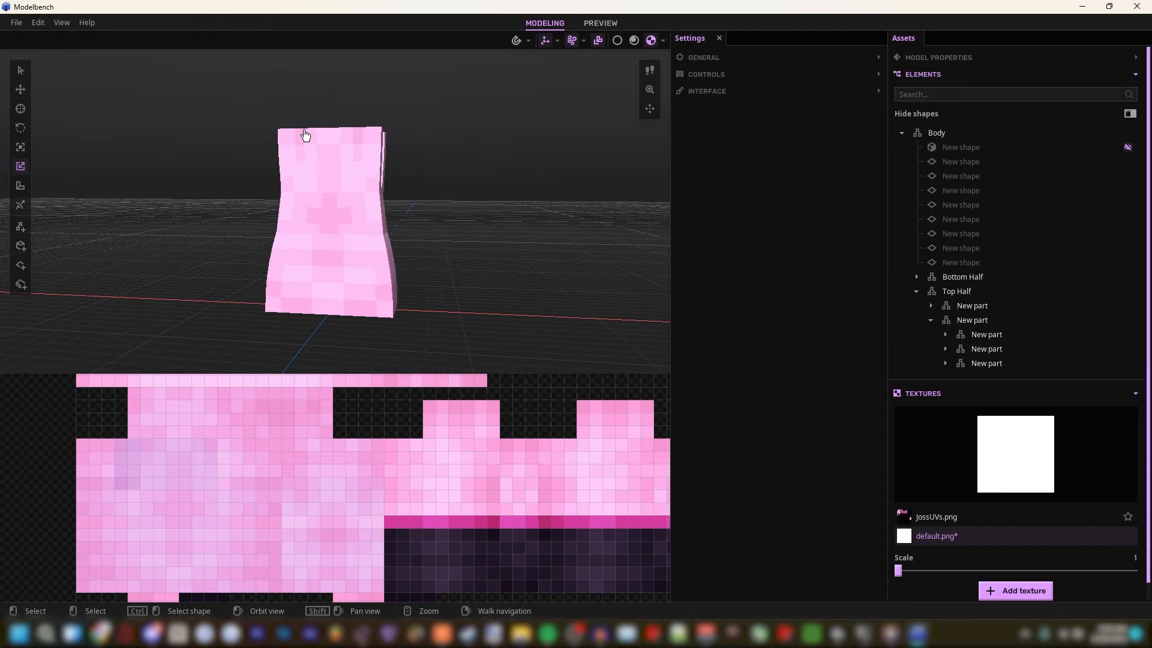
# Step: Delete the entire Body part from the model and switch to the Multi-transform tool
pyautogui.click(936, 133)
pyautogui.press('Delete')
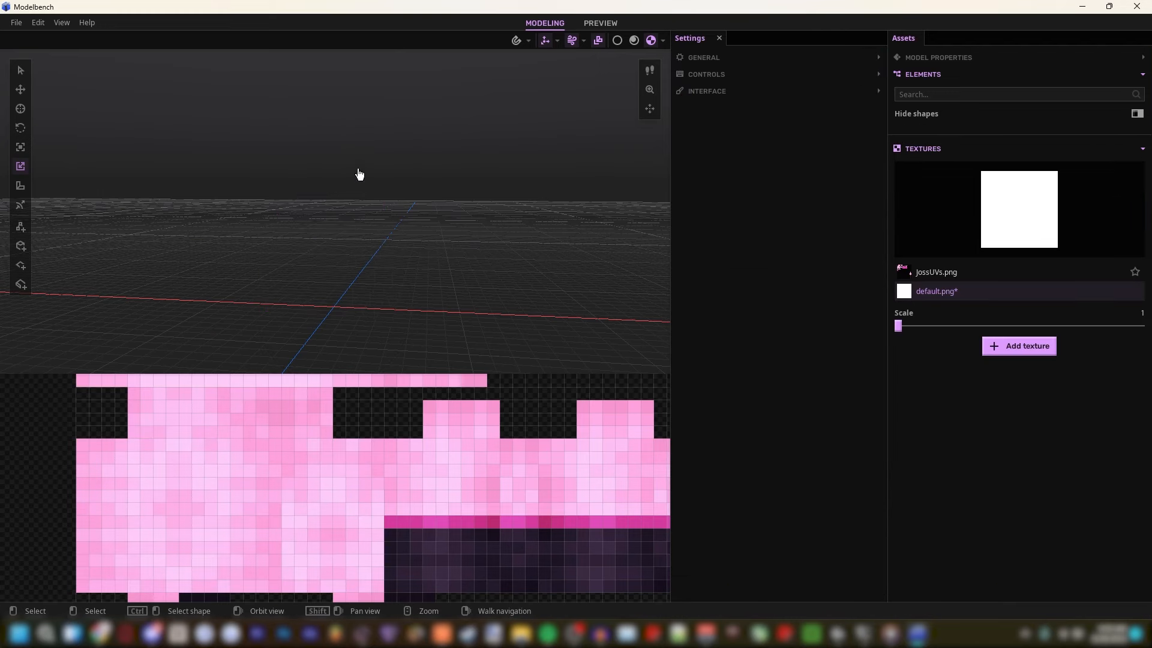
pyautogui.click(21, 207)
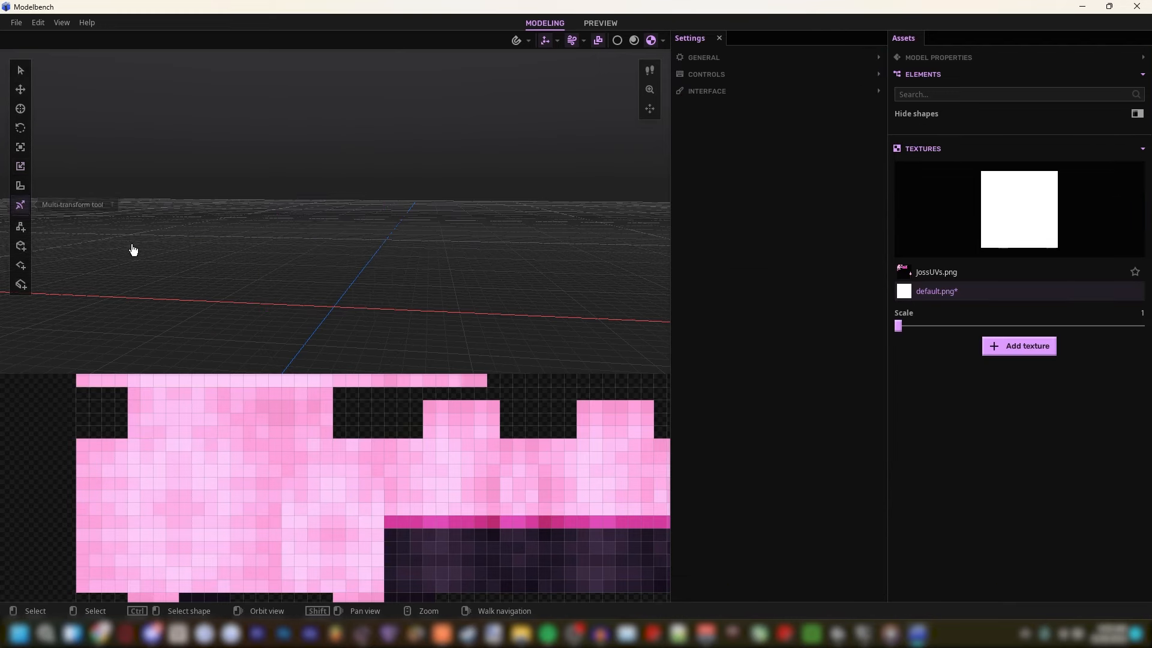
# Step: Add a new part with a second part nested inside it, and set the nested part's Z position to 2
pyautogui.click(21, 227)
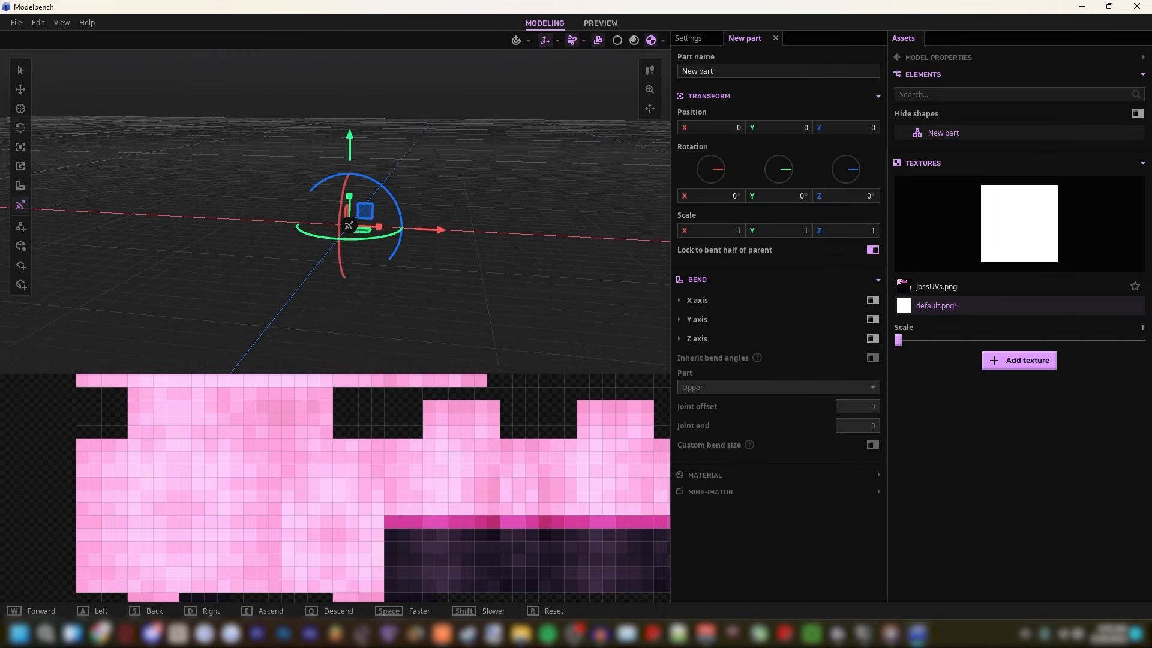
pyautogui.click(22, 232)
pyautogui.moveTo(334, 145); pyautogui.dragTo(340, 174, button='right')
pyautogui.moveTo(840, 129); pyautogui.dragTo(847, 129)
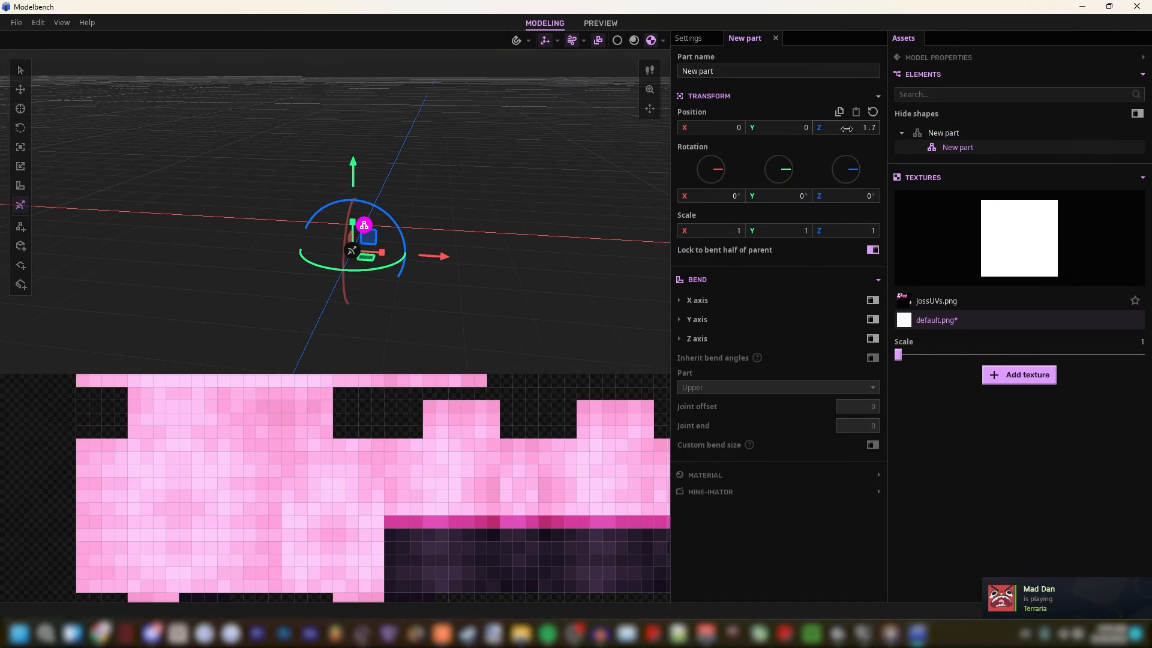
pyautogui.write('2')
pyautogui.press('Return')
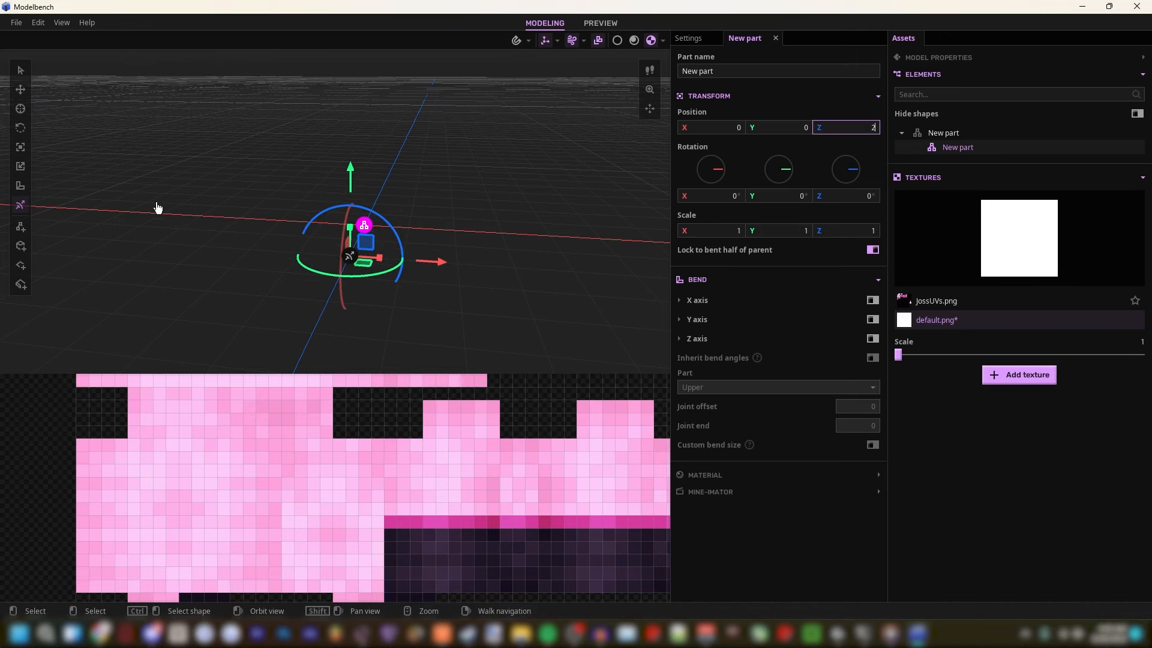
# Step: Add a 6 by 12 plane to the nested part, mapped to the central front area of the torso texture
pyautogui.click(21, 266)
pyautogui.moveTo(140, 443); pyautogui.dragTo(217, 592)
pyautogui.moveTo(278, 252); pyautogui.dragTo(285, 243, button='right')
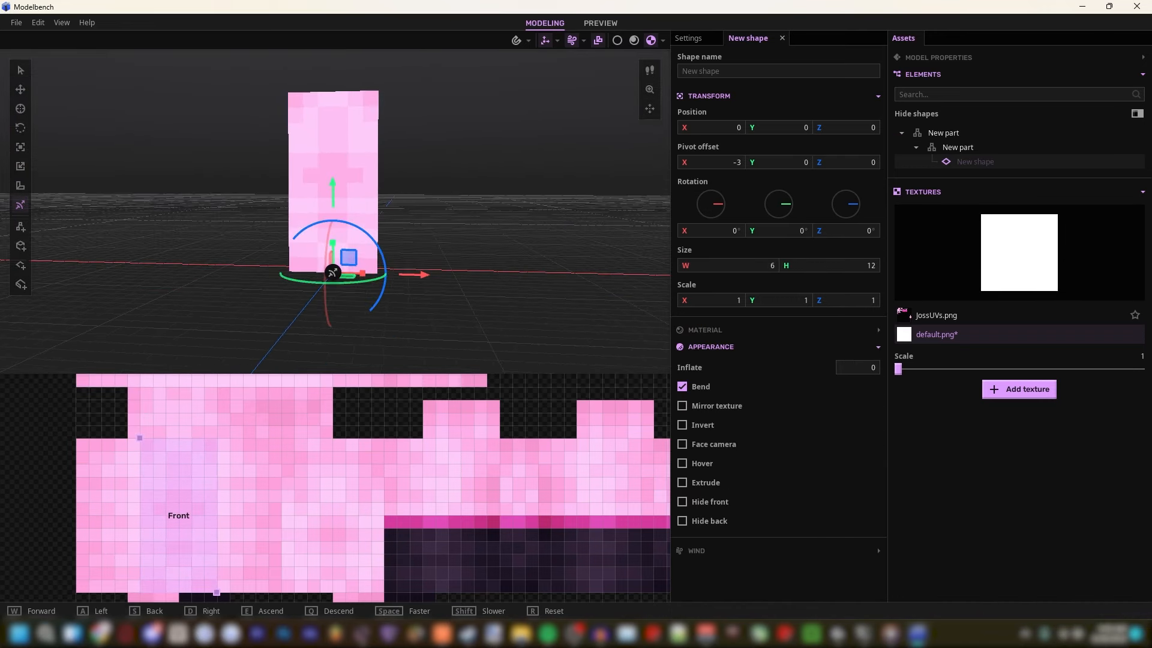
pyautogui.press('w')
pyautogui.moveTo(172, 211); pyautogui.dragTo(203, 206, button='right')
pyautogui.press('s')
pyautogui.press('w')
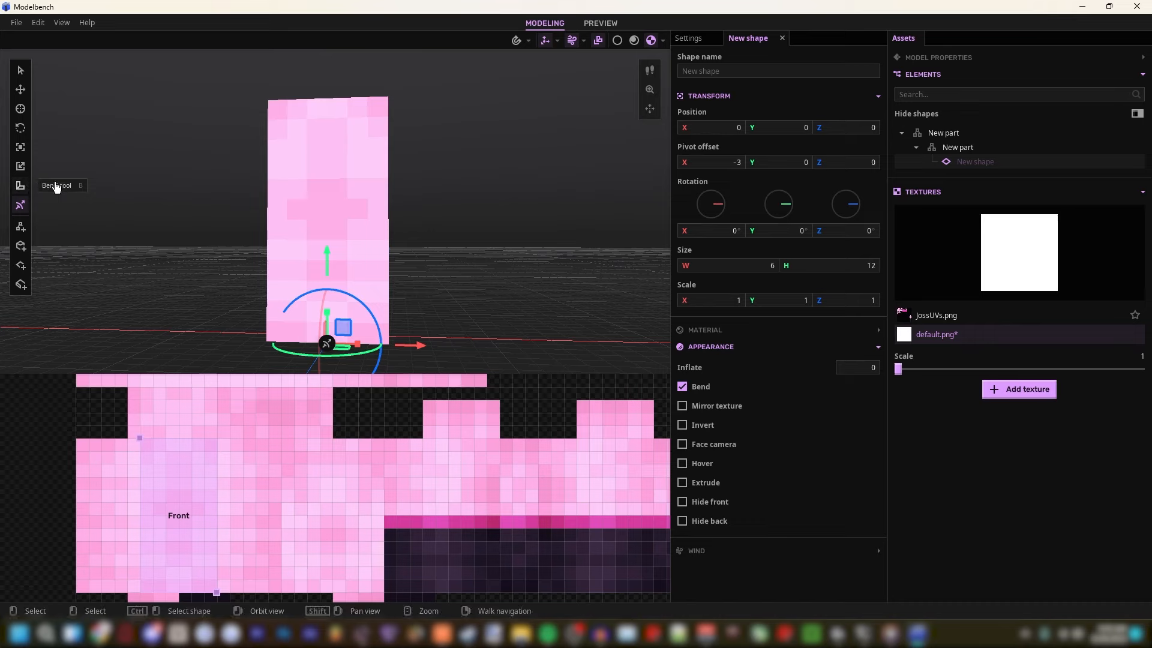
# Step: Rotate the nested part that holds the front plane -2° on the X axis
pyautogui.click(969, 148)
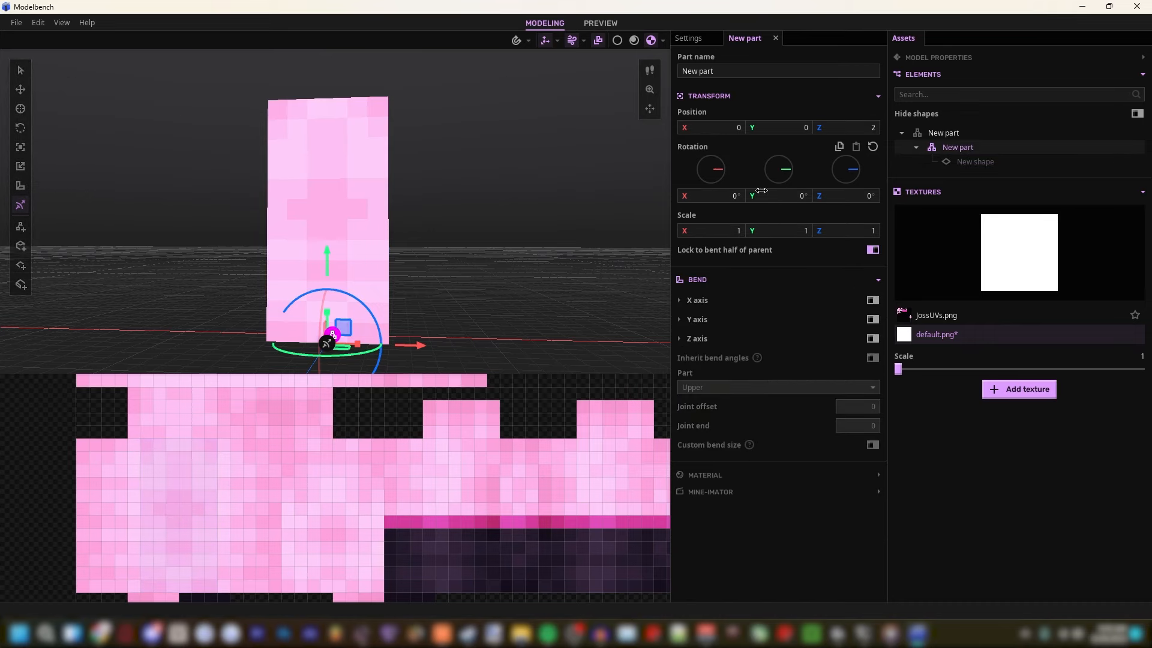
pyautogui.write('-2')
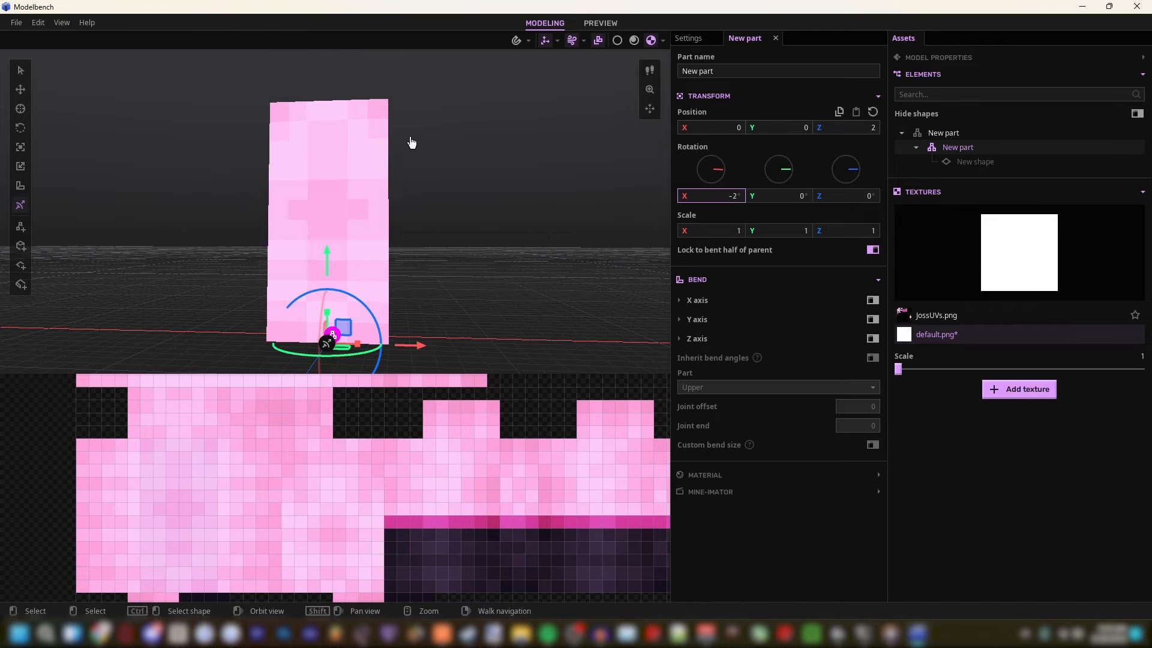
pyautogui.moveTo(411, 144); pyautogui.dragTo(375, 143, button='right')
# Step: Add a child part under the front plane's part and set its X position to -4
pyautogui.click(21, 226)
pyautogui.moveTo(711, 128); pyautogui.dragTo(686, 127)
pyautogui.moveTo(82, 129); pyautogui.dragTo(83, 133, button='right')
pyautogui.press('w')
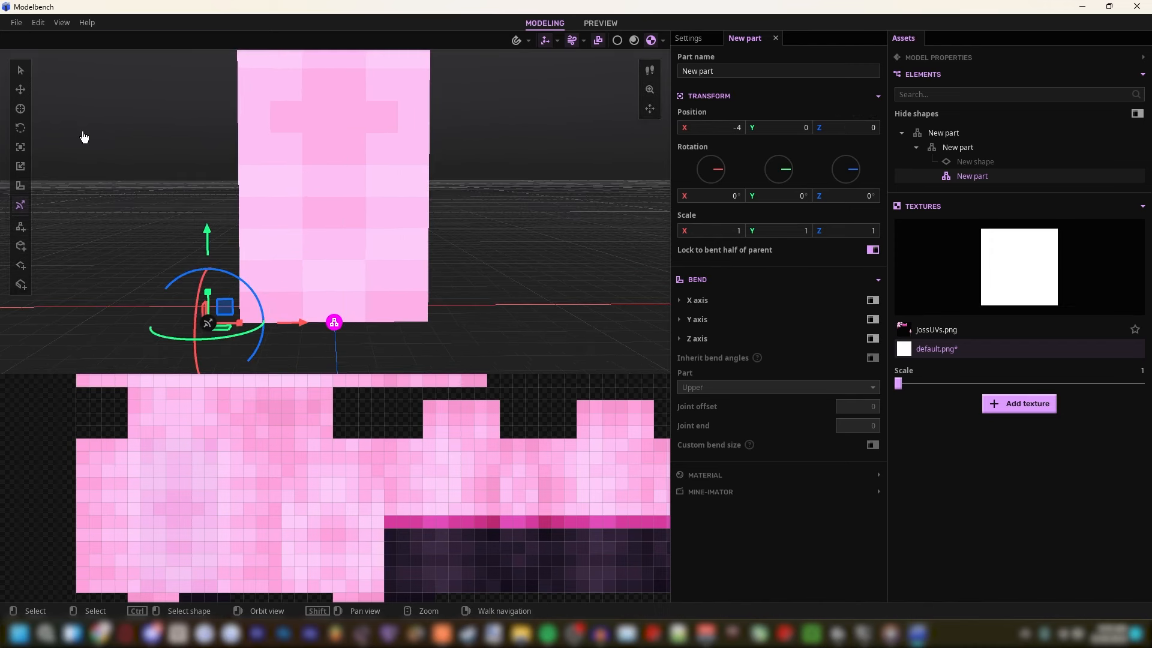
# Step: Add a 1 by 12 plane to the child part from the texture column beside the front area, with X pivot offset 0
pyautogui.click(20, 266)
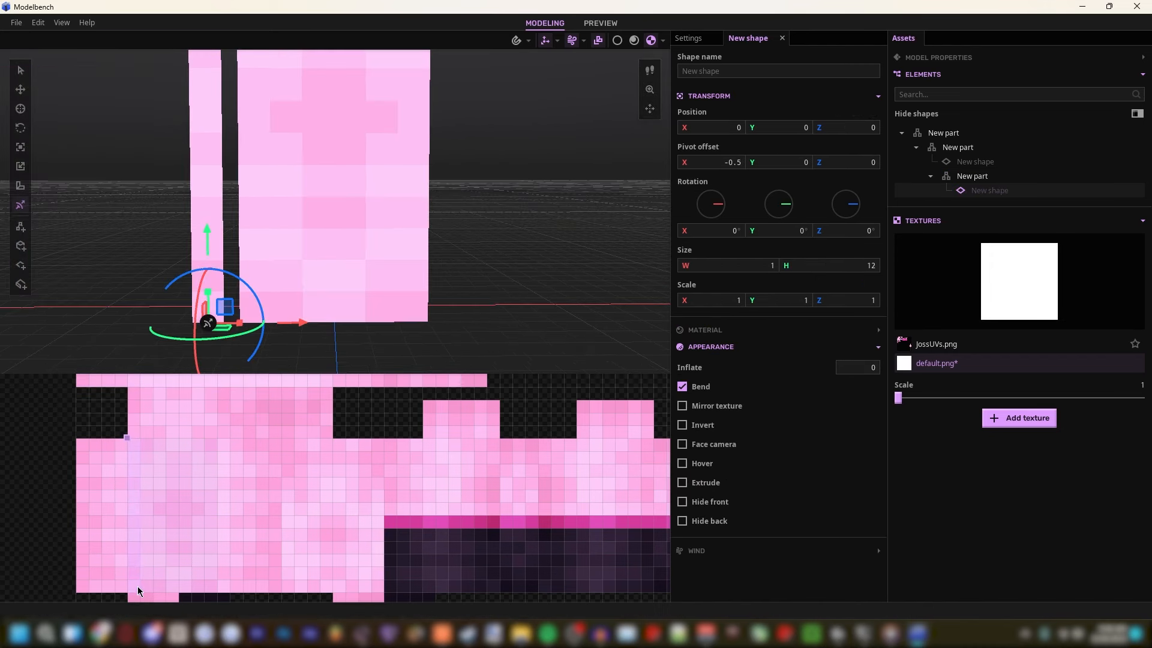
pyautogui.press('s')
pyautogui.moveTo(370, 288)
pyautogui.mouseDown(button='right')
pyautogui.moveTo(371, 273)
pyautogui.moveTo(360, 283)
pyautogui.mouseUp(button='right')
pyautogui.press('w')
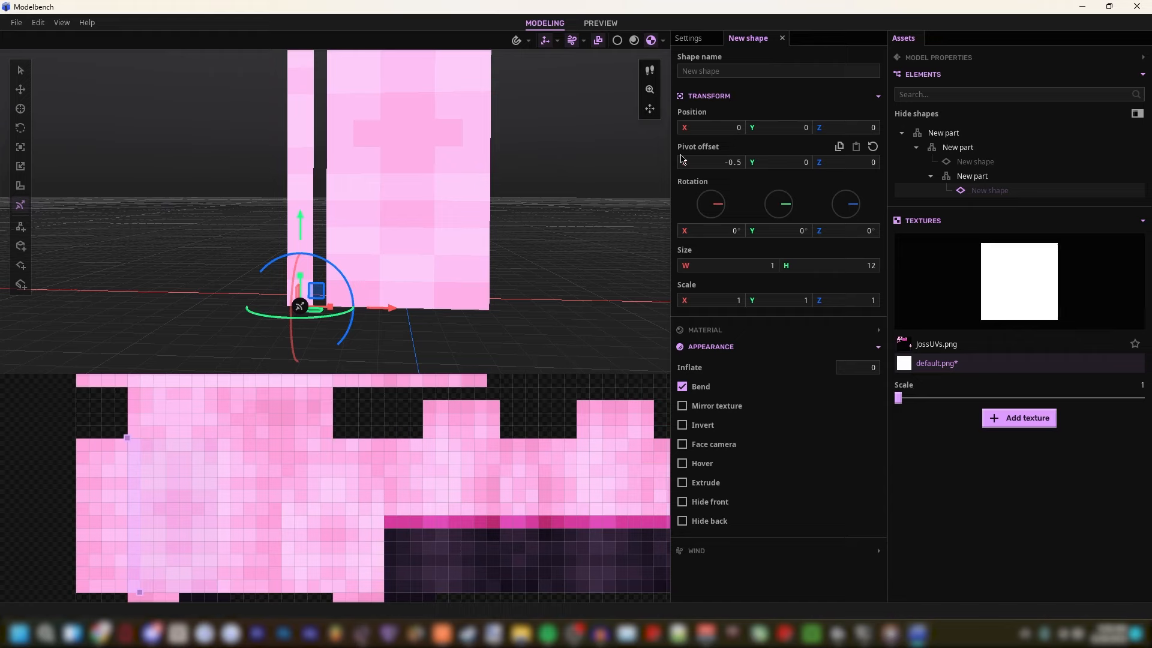
pyautogui.moveTo(683, 160); pyautogui.dragTo(685, 160)
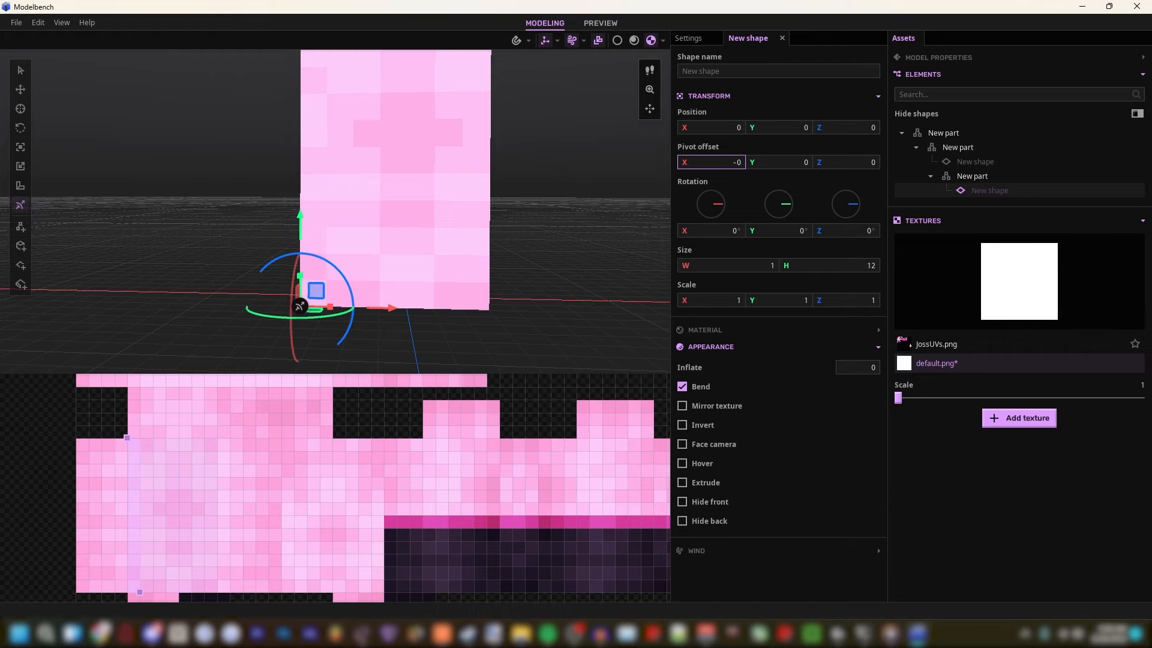
# Step: Enable Z-axis bending on the strip's part with Left as the bending part, and try out a negative default angle
pyautogui.moveTo(422, 150)
pyautogui.mouseDown(button='right')
pyautogui.moveTo(429, 136)
pyautogui.moveTo(425, 165)
pyautogui.moveTo(420, 153)
pyautogui.mouseUp(button='right')
pyautogui.press('w')
pyautogui.press('s')
pyautogui.moveTo(640, 203); pyautogui.dragTo(640, 183, button='right')
pyautogui.click(970, 178)
pyautogui.moveTo(391, 222); pyautogui.dragTo(391, 239, button='right')
pyautogui.press('w')
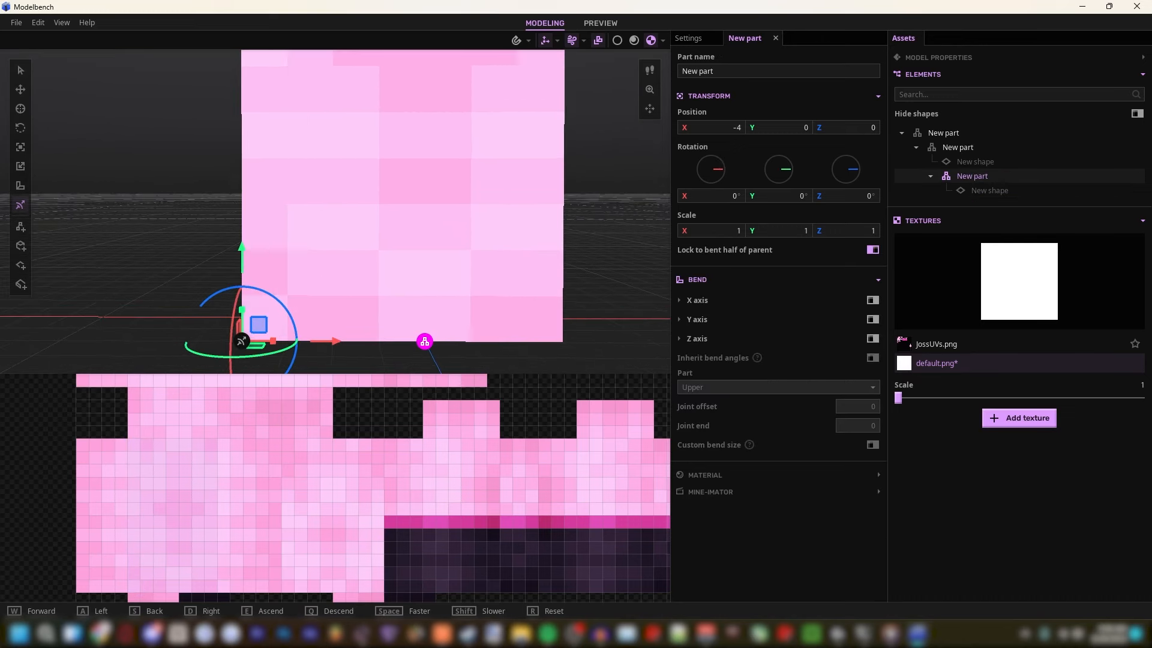
pyautogui.click(873, 339)
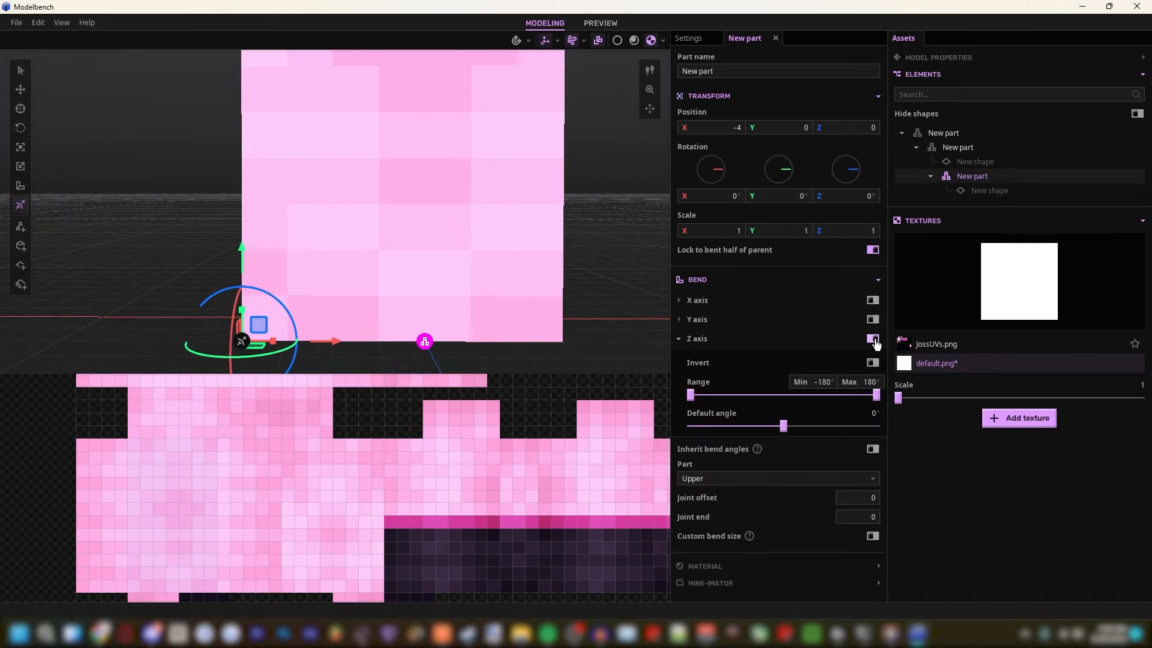
pyautogui.click(713, 480)
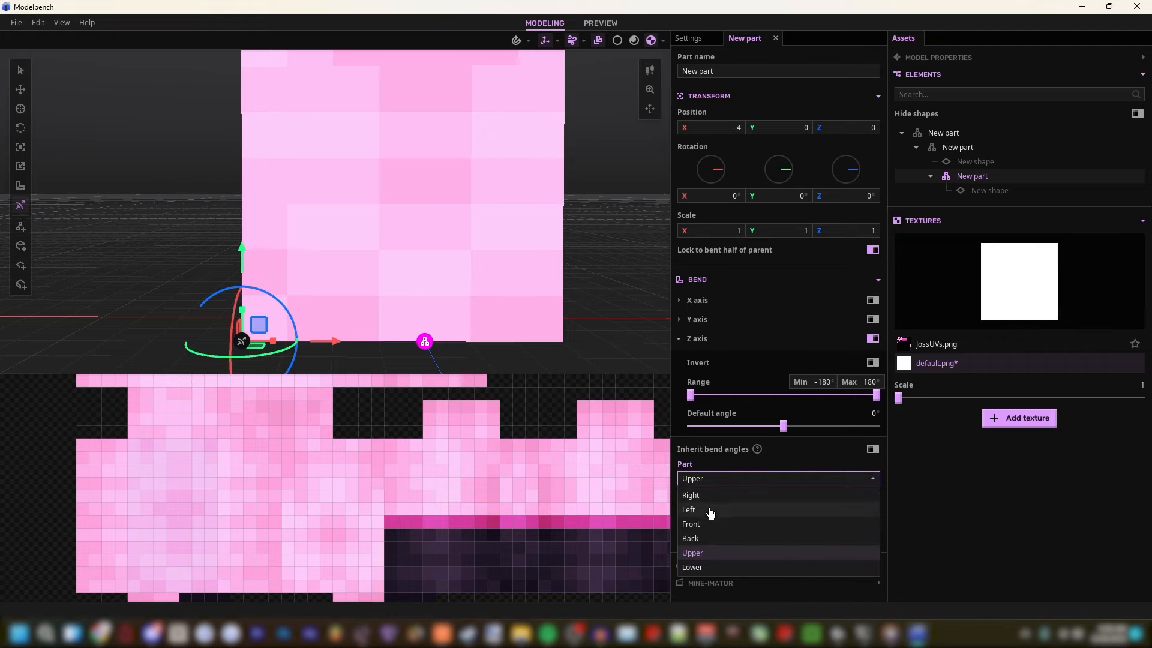
pyautogui.click(710, 511)
pyautogui.moveTo(786, 426); pyautogui.dragTo(781, 427)
pyautogui.moveTo(480, 240); pyautogui.dragTo(468, 203, button='right')
pyautogui.press('s')
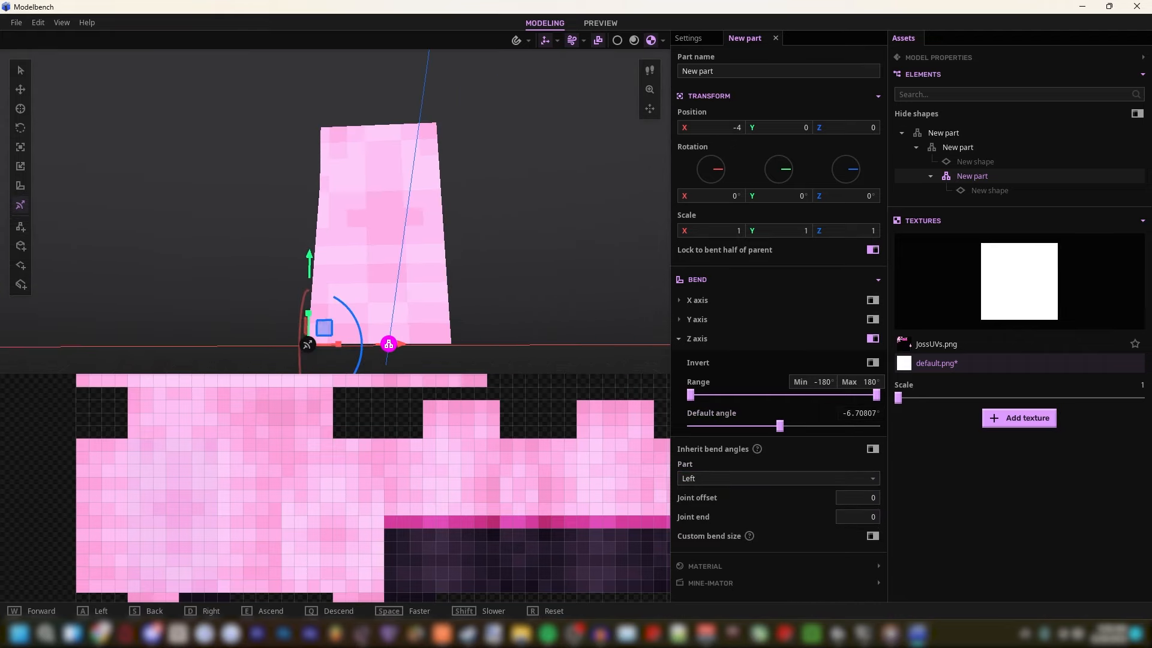
# Step: Set the default Z bend angle of the strip's part to -2°
pyautogui.press('w')
pyautogui.moveTo(336, 209); pyautogui.dragTo(324, 255, button='right')
pyautogui.press('w')
pyautogui.press('s')
pyautogui.click(868, 413)
pyautogui.write('-')
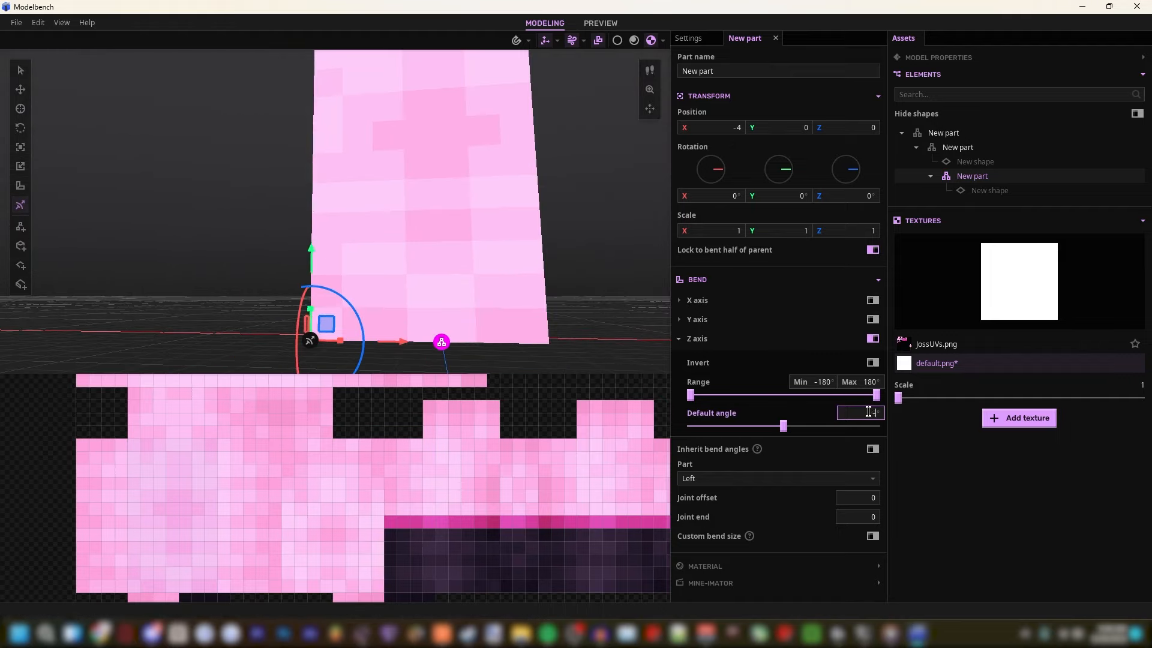
pyautogui.write('2')
# Step: Duplicate the strip's part and set the copy's X position to 4
pyautogui.moveTo(406, 190); pyautogui.dragTo(633, 161, button='right')
pyautogui.press('s')
pyautogui.press('a')
pyautogui.press('a')
pyautogui.press('s')
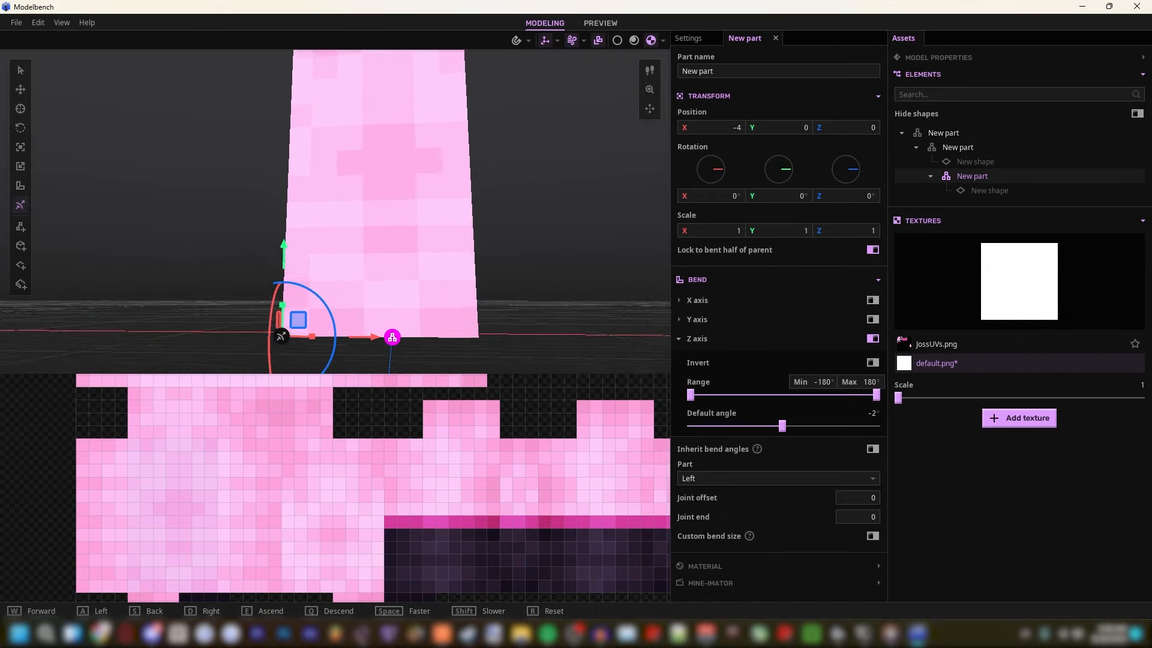
pyautogui.moveTo(359, 174); pyautogui.dragTo(357, 155, button='right')
pyautogui.hotkey('ctrl', 'd')
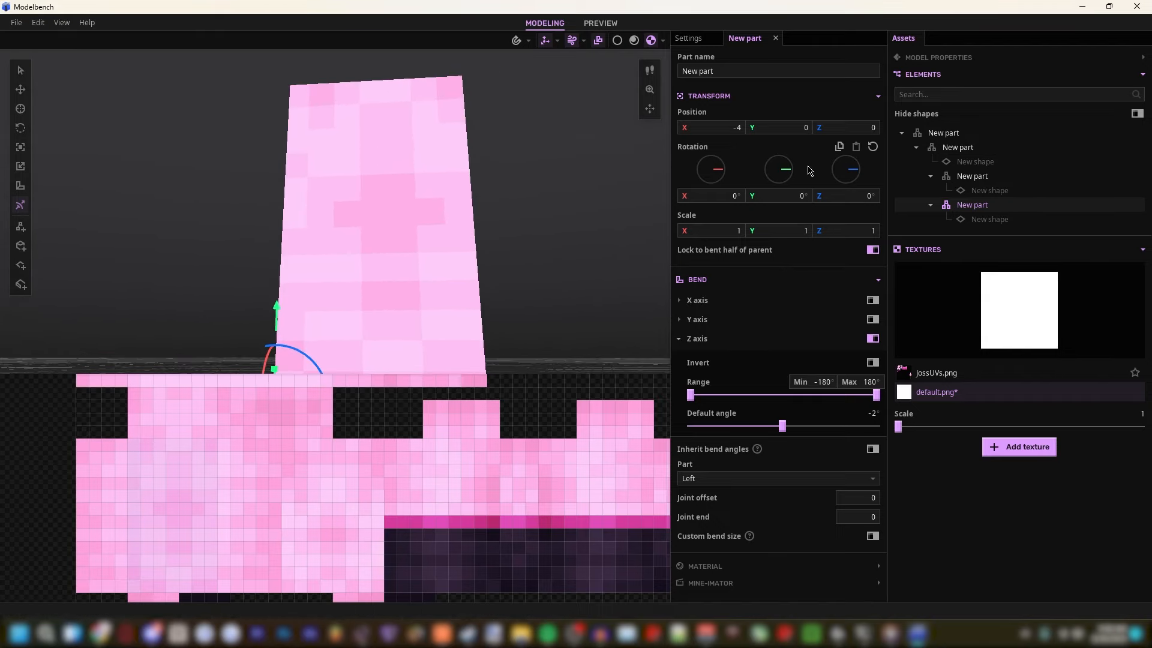
pyautogui.moveTo(634, 160); pyautogui.dragTo(647, 178, button='right')
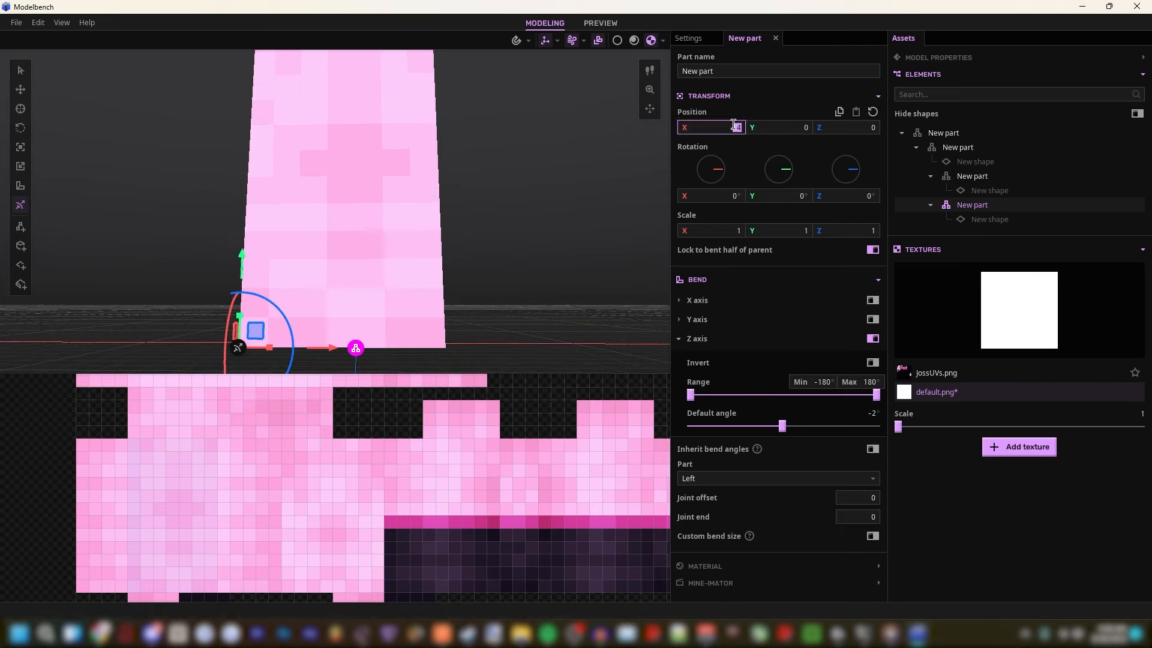
pyautogui.press('Return')
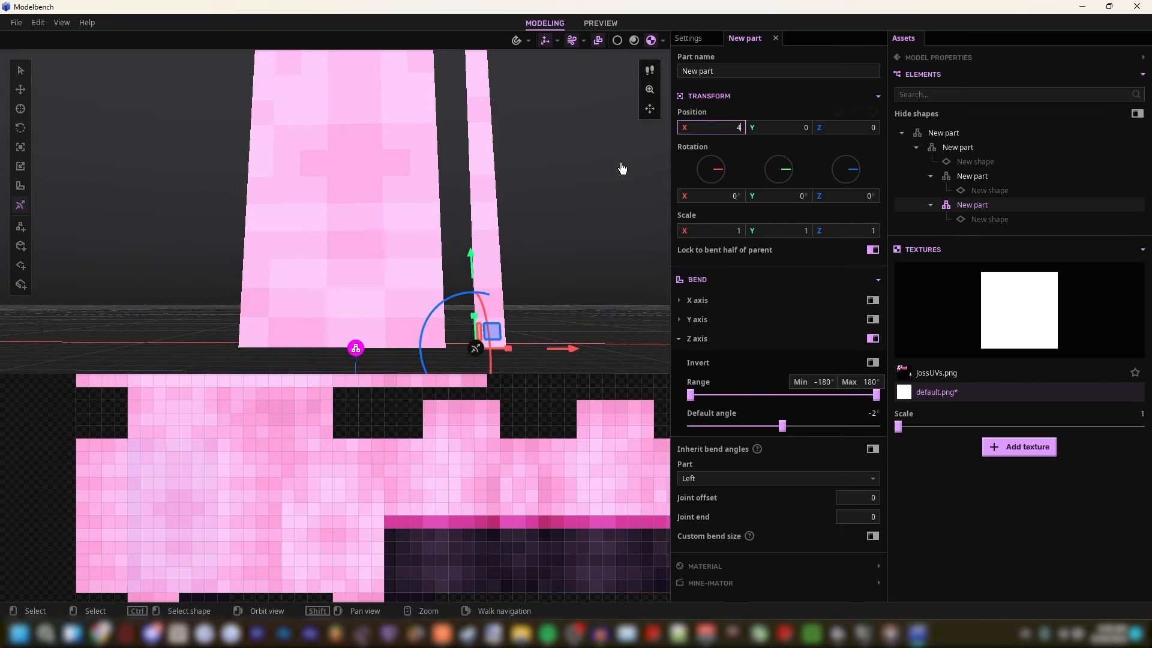
# Step: Set the X pivot offset of the duplicated strip plane to -1
pyautogui.click(989, 219)
pyautogui.moveTo(714, 161); pyautogui.dragTo(711, 157)
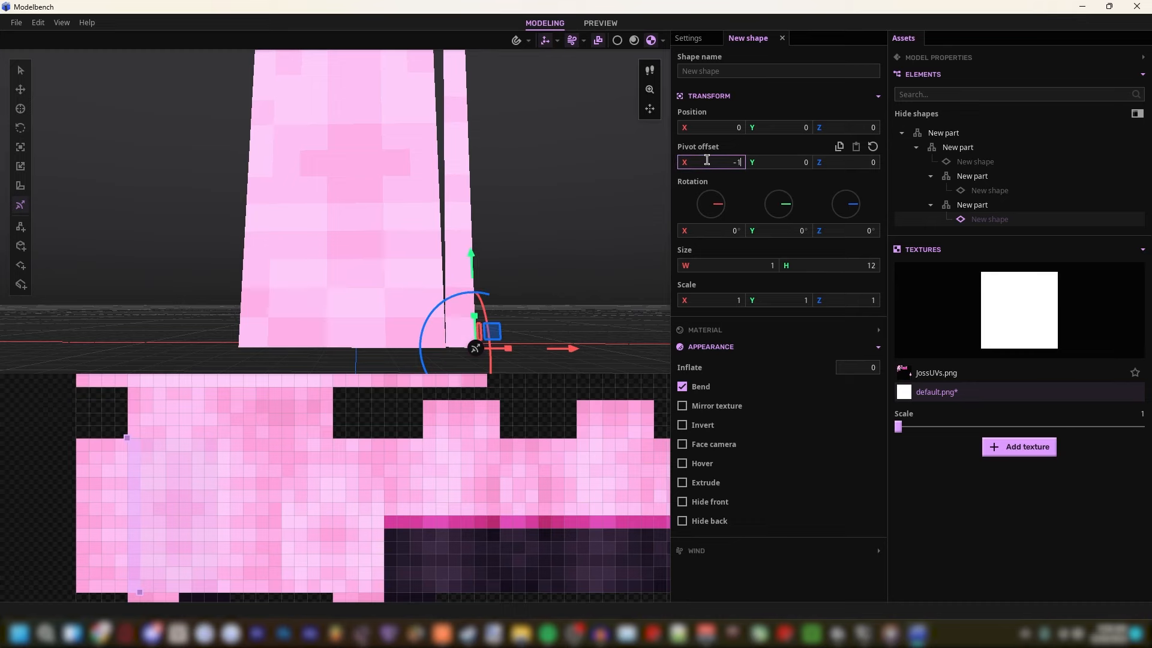
pyautogui.moveTo(430, 187); pyautogui.dragTo(444, 198, button='right')
# Step: Change the duplicated part's bending part to Right and invert its Z-axis bend
pyautogui.click(954, 209)
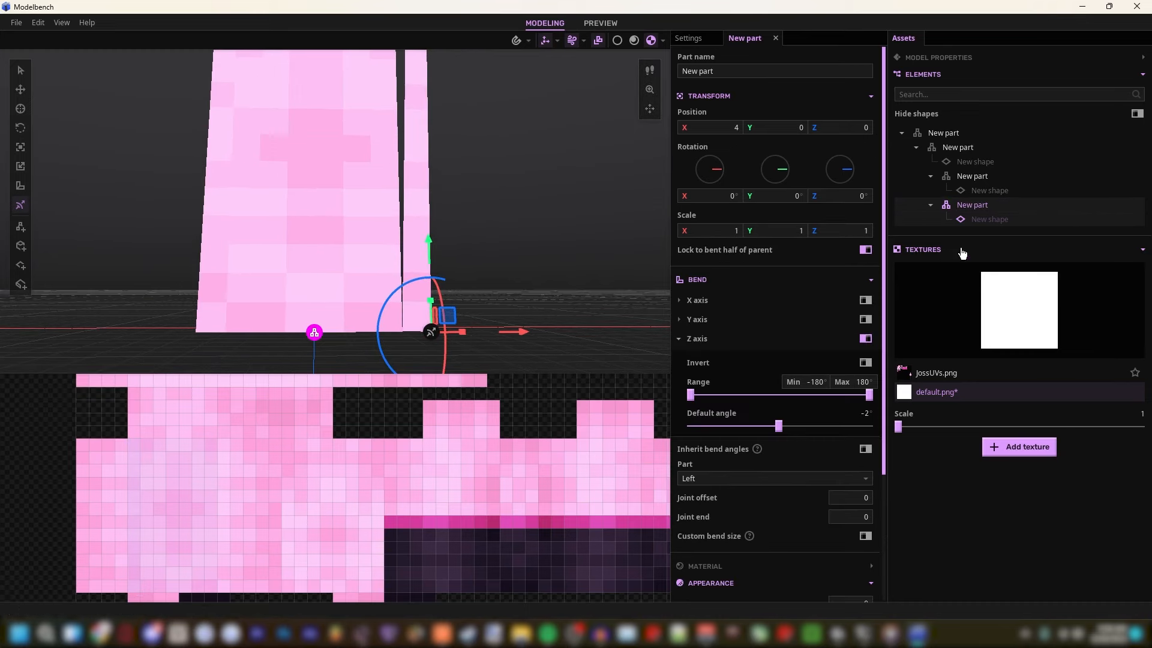
pyautogui.click(989, 192)
pyautogui.click(989, 203)
pyautogui.click(848, 481)
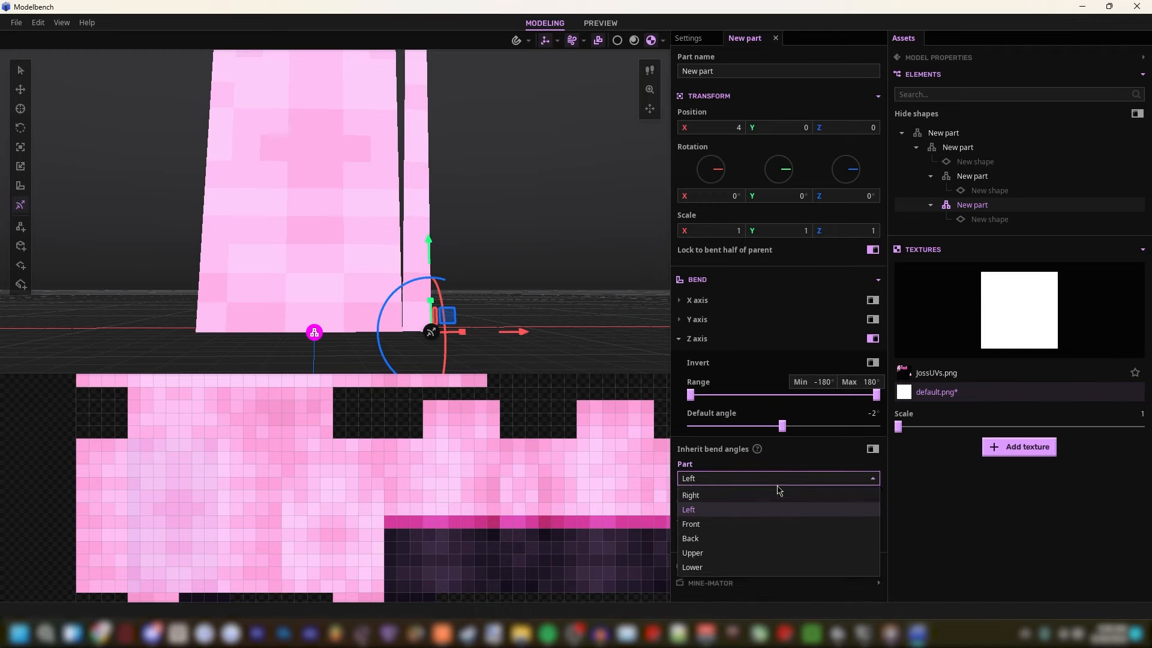
pyautogui.click(696, 497)
pyautogui.click(873, 363)
pyautogui.moveTo(562, 274); pyautogui.dragTo(480, 246, button='right')
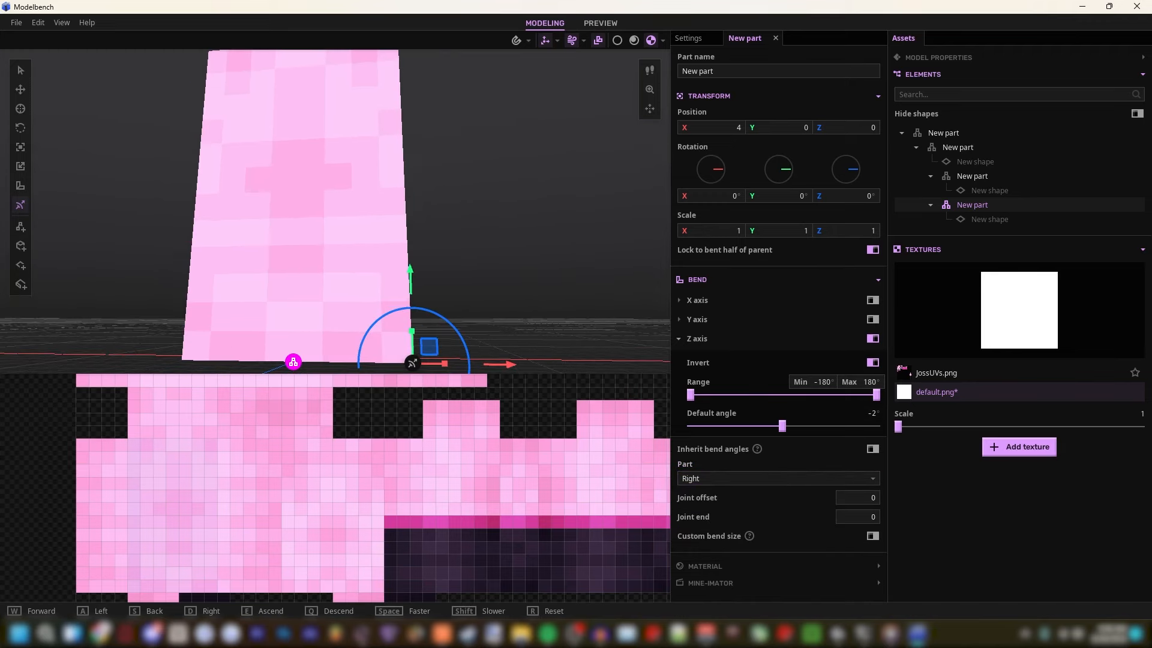
# Step: Move the duplicated strip's texture mapping to the column just past the opposite edge of the front area
pyautogui.click(999, 219)
pyautogui.moveTo(162, 442); pyautogui.dragTo(220, 442)
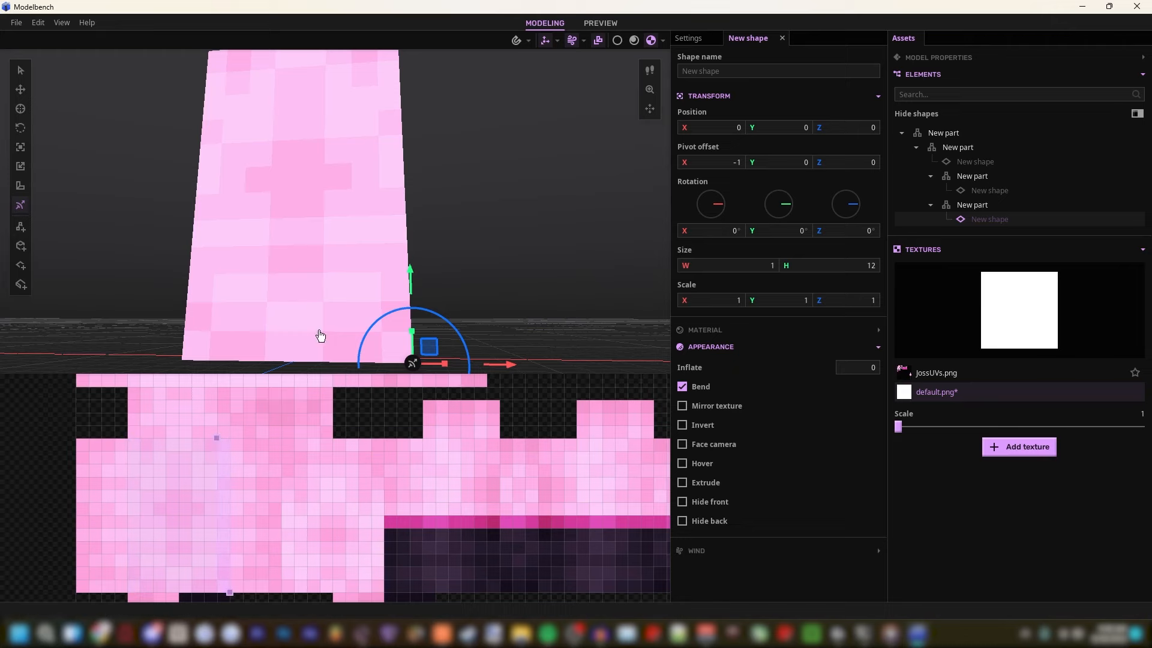
pyautogui.click(484, 237)
pyautogui.moveTo(485, 236)
pyautogui.mouseDown(button='right')
pyautogui.moveTo(484, 198)
pyautogui.moveTo(478, 242)
pyautogui.mouseUp(button='right')
pyautogui.press('w')
# Step: Select both strip parts, try out different default Z bend angles down to -180°, and deselect them to view the shape
pyautogui.click(975, 178)
pyautogui.keyDown('shift'); pyautogui.click(976, 205); pyautogui.keyUp('shift')
pyautogui.scroll(-3, 480, 210)
pyautogui.press('w')
pyautogui.press('s')
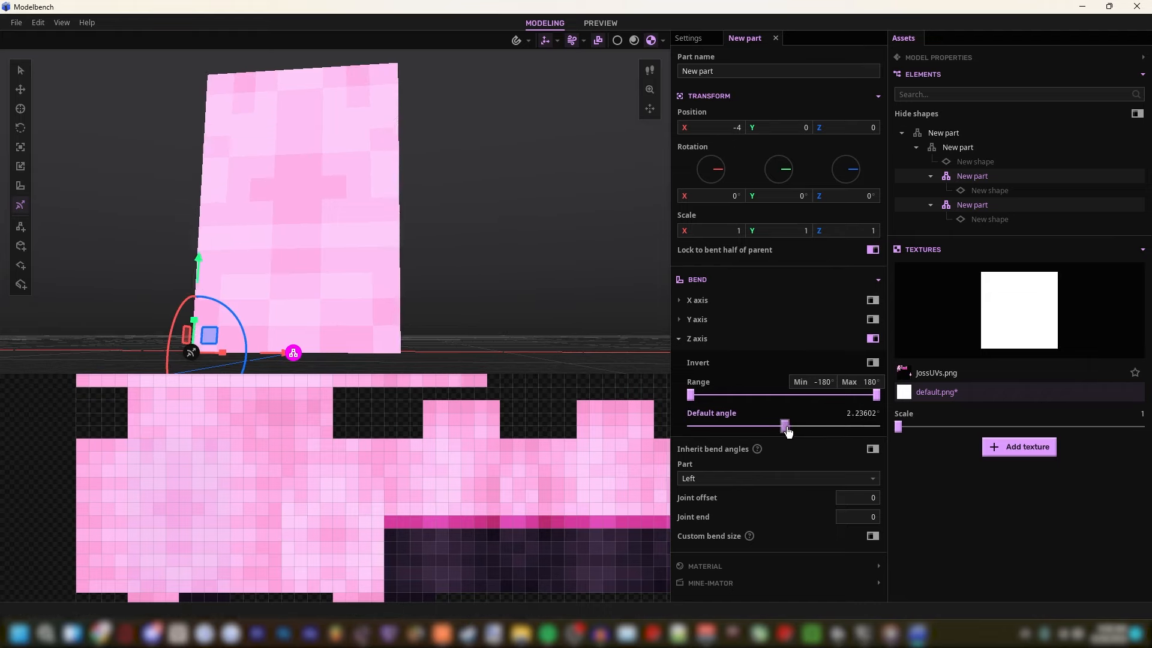
pyautogui.moveTo(787, 431); pyautogui.dragTo(789, 433)
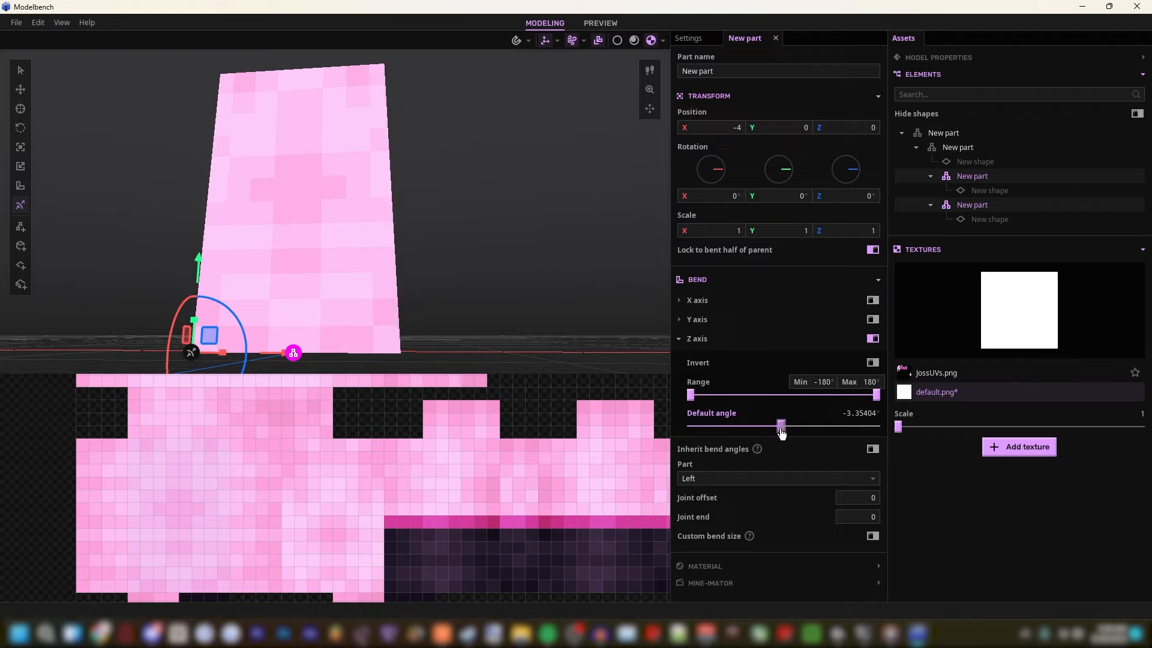
pyautogui.moveTo(783, 430); pyautogui.dragTo(684, 384)
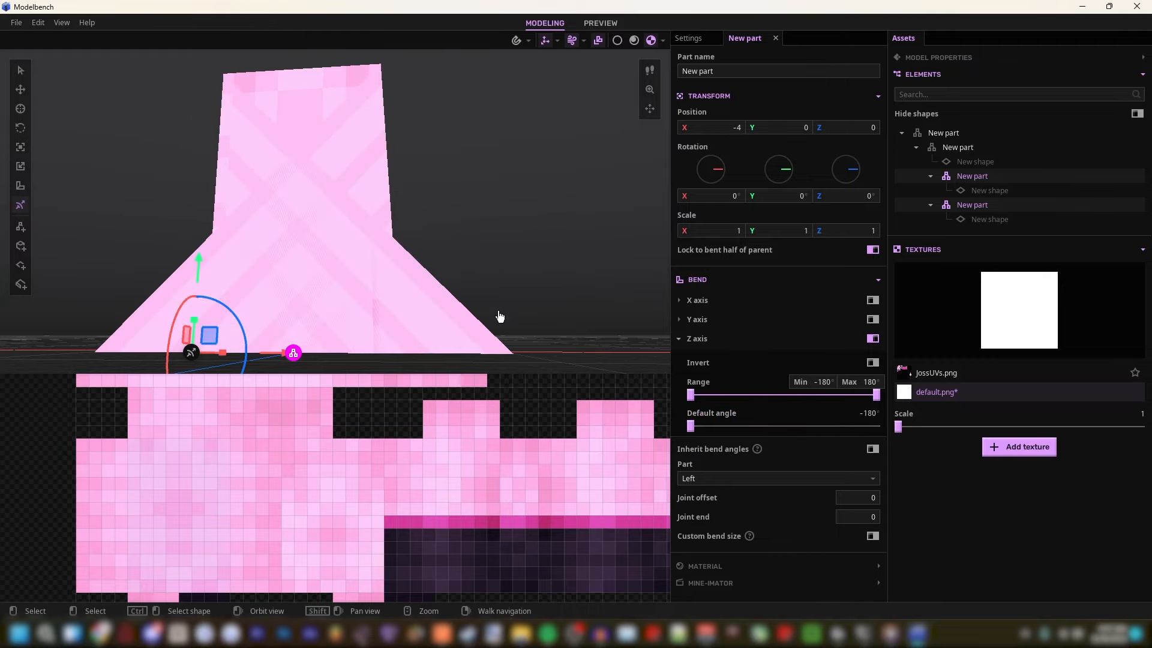
pyautogui.click(500, 316)
pyautogui.moveTo(499, 316); pyautogui.dragTo(487, 282)
pyautogui.moveTo(487, 282); pyautogui.dragTo(476, 244, button='right')
pyautogui.scroll(-5, 474, 241)
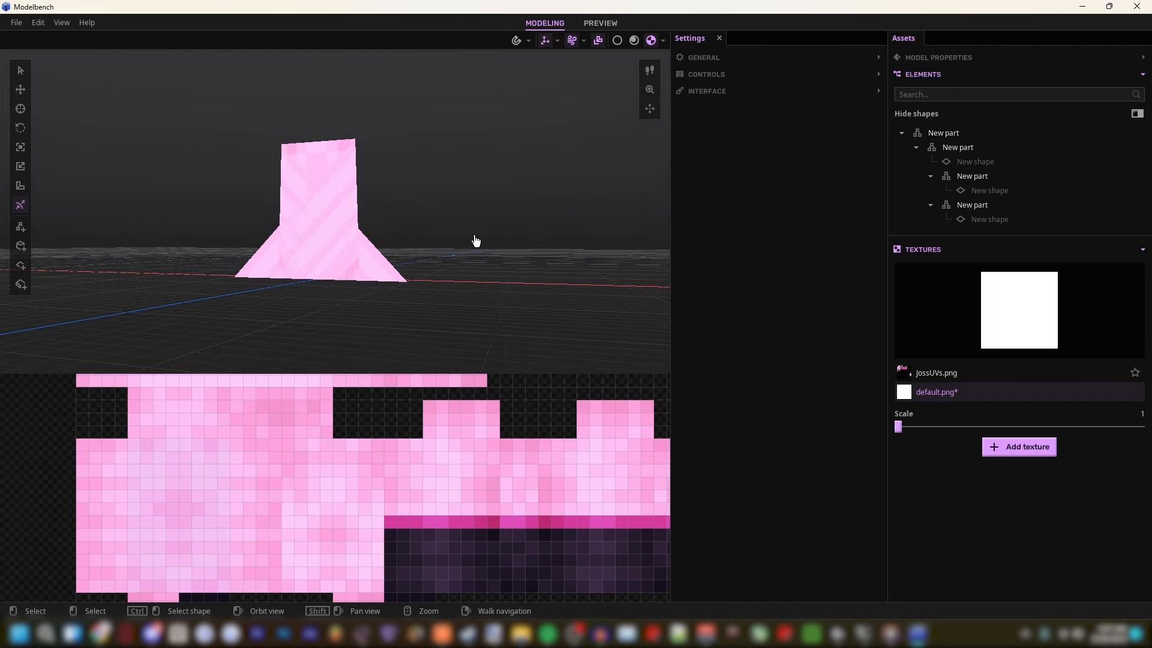